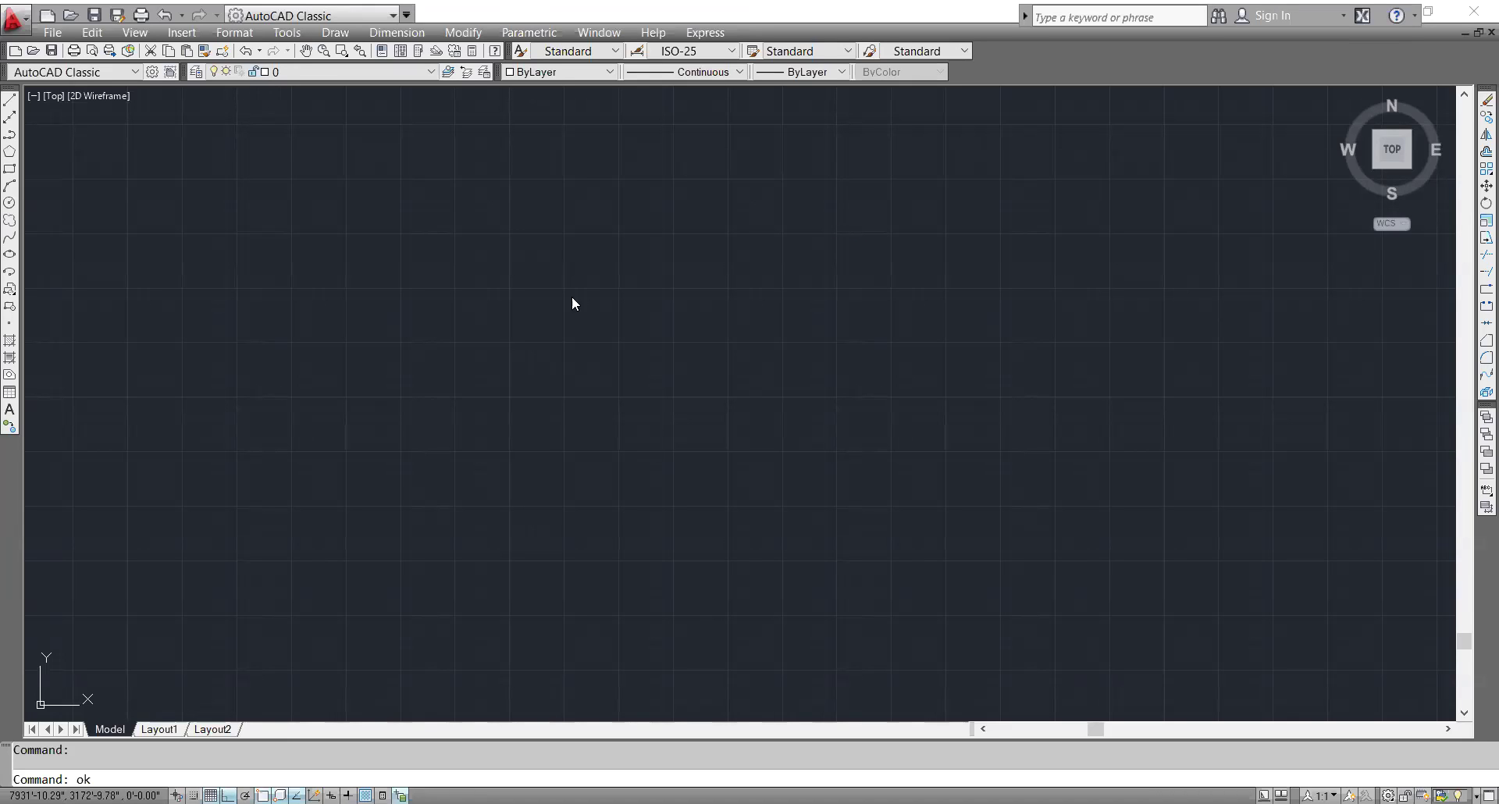
- Check the drawing's existing layers and open the Layer Properties Manager
scroll(613, 355, down, 1)
middle_drag(327, 213, 402, 290)
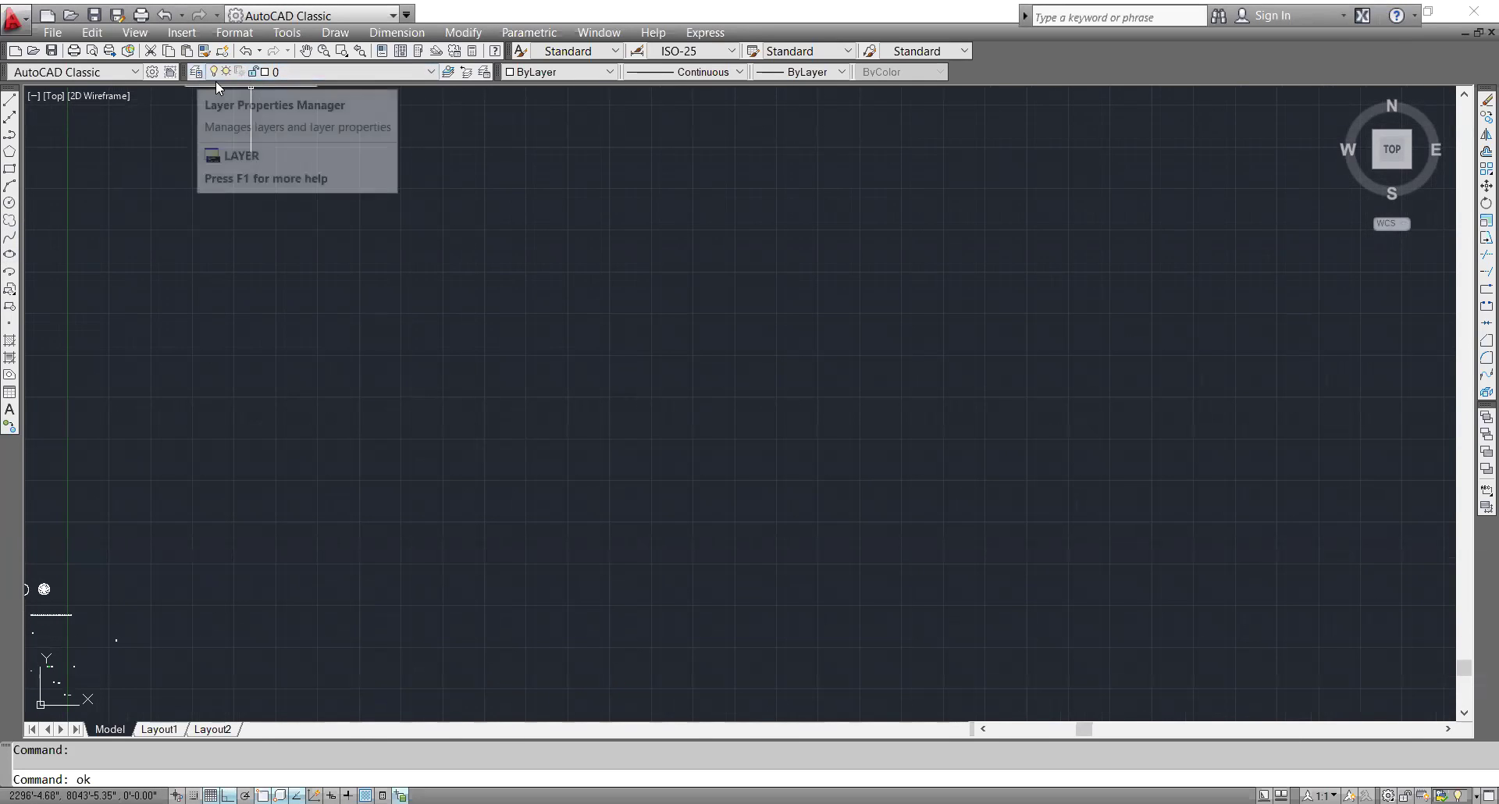
click(259, 72)
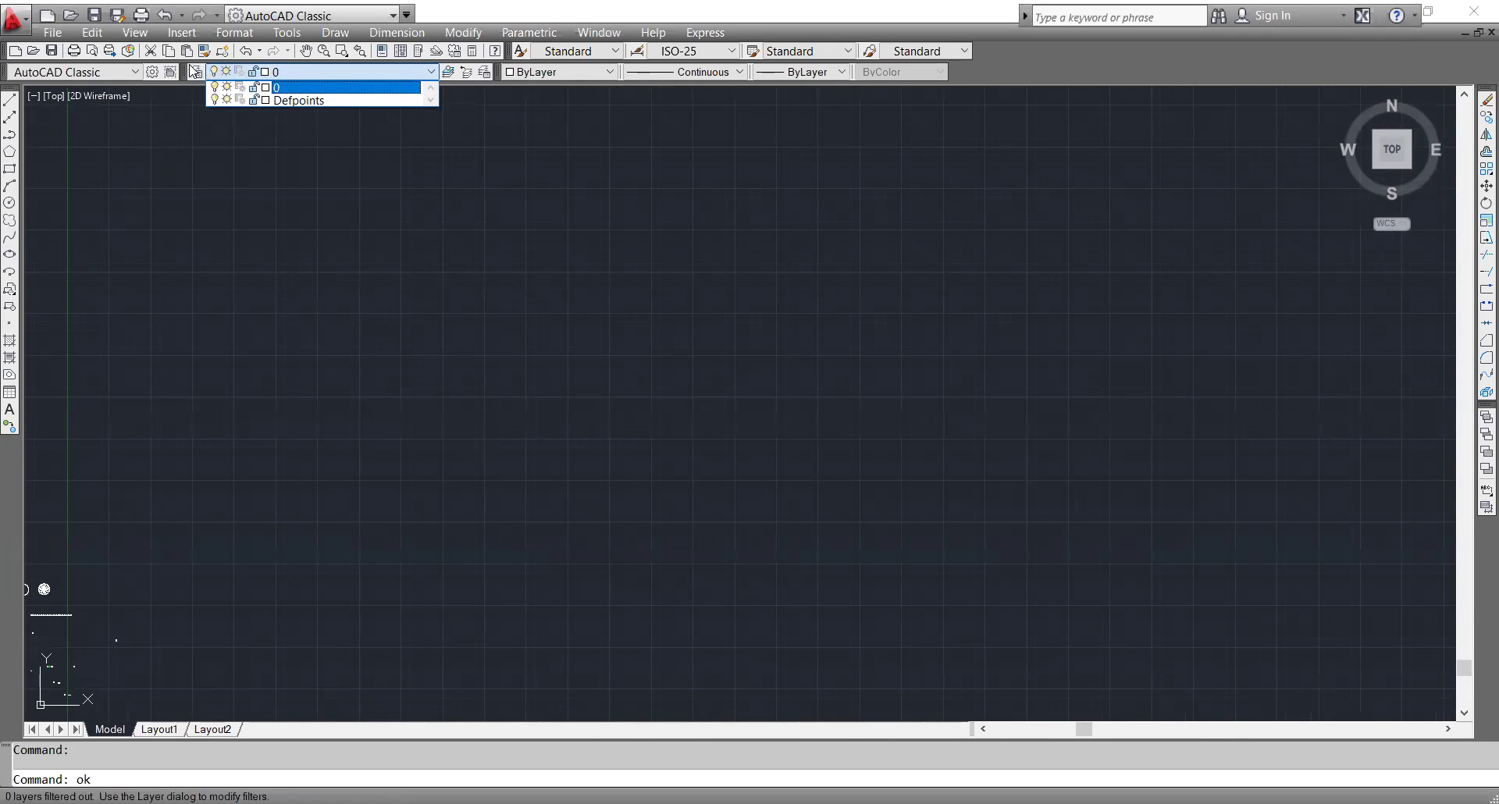
click(203, 126)
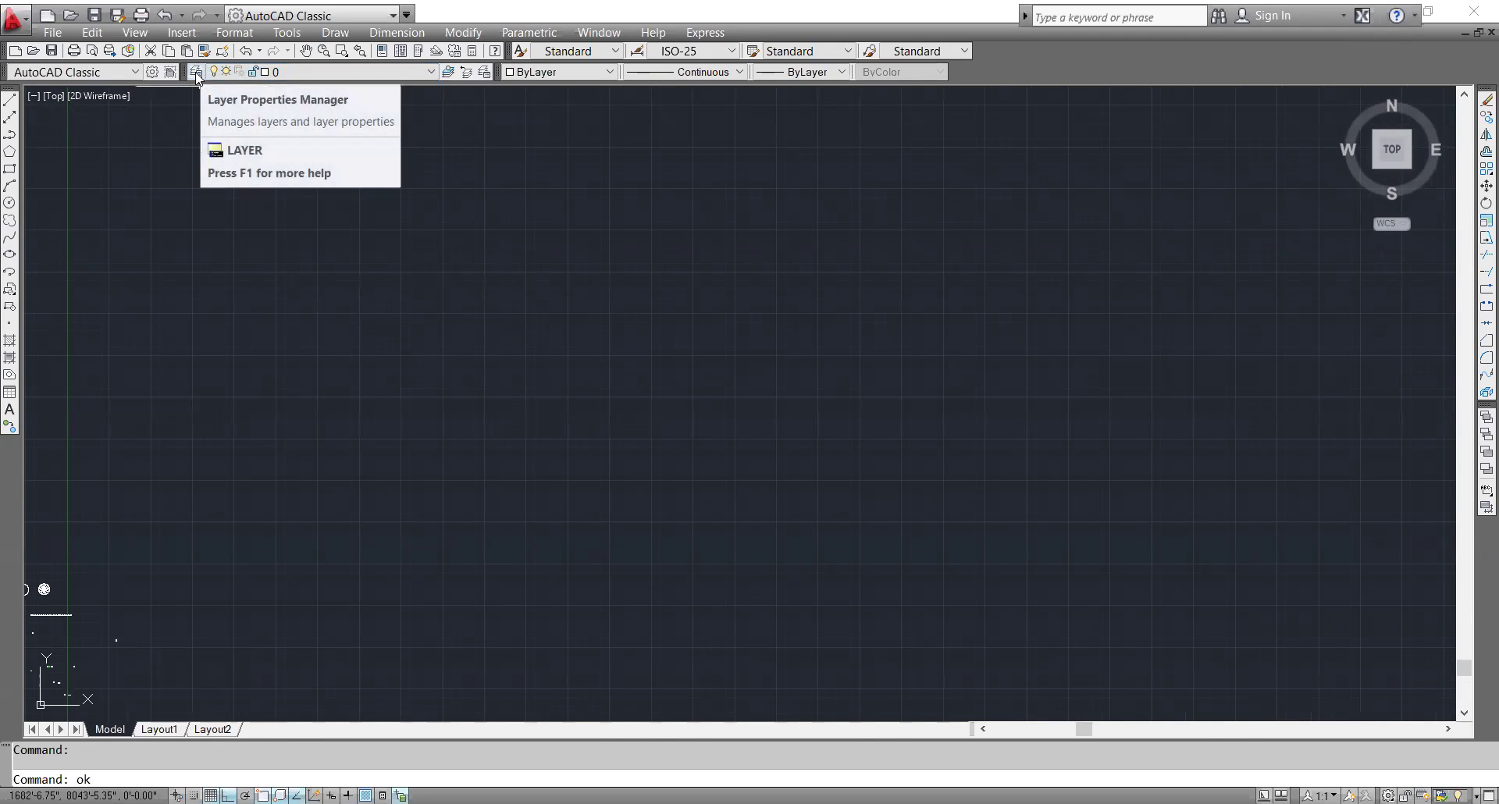
click(196, 74)
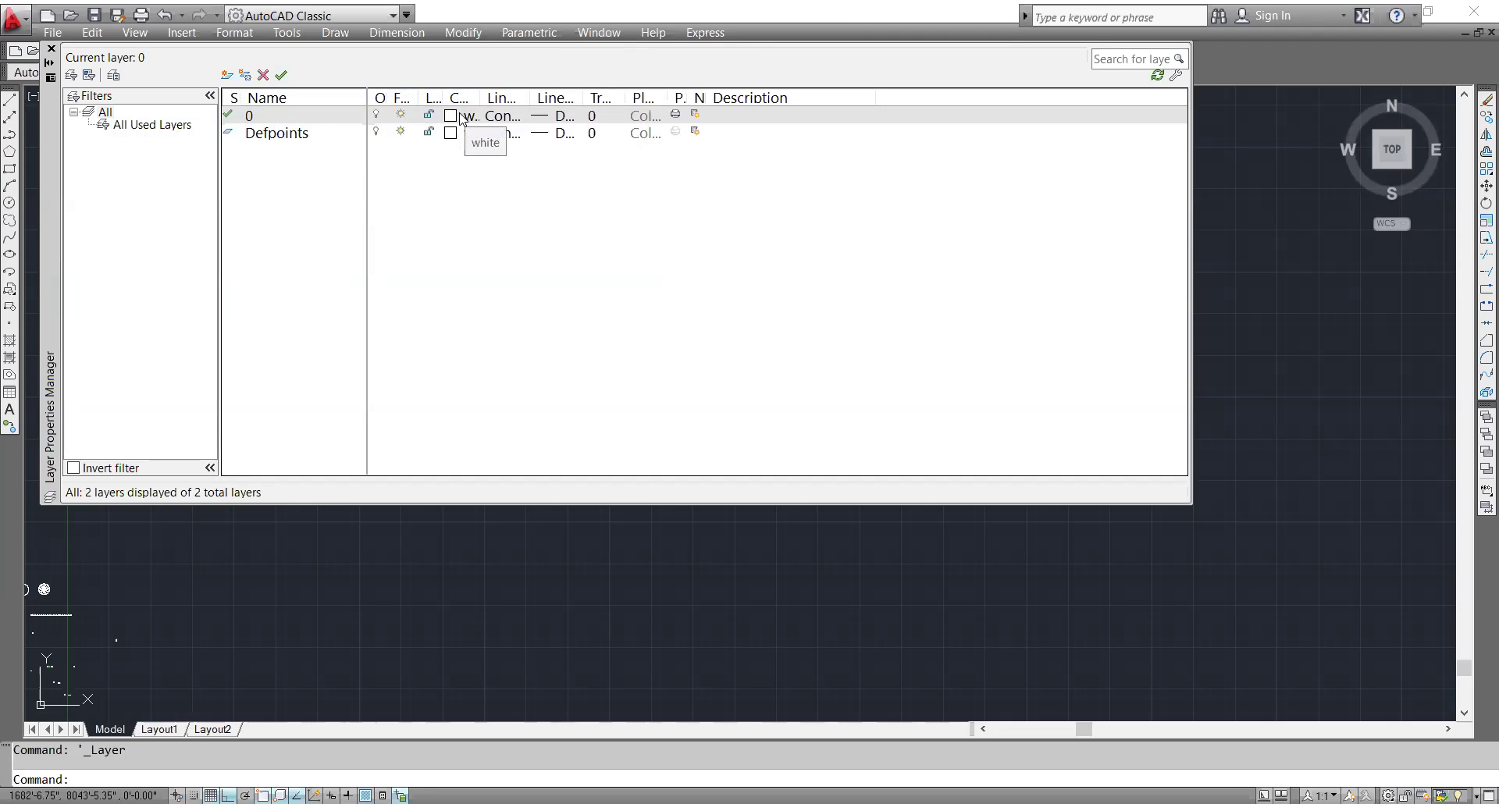
- Load the ACAD_ISO03W100 dash-space linetype into the drawing, leaving the linetype selection for layer 0 without applying it
click(500, 115)
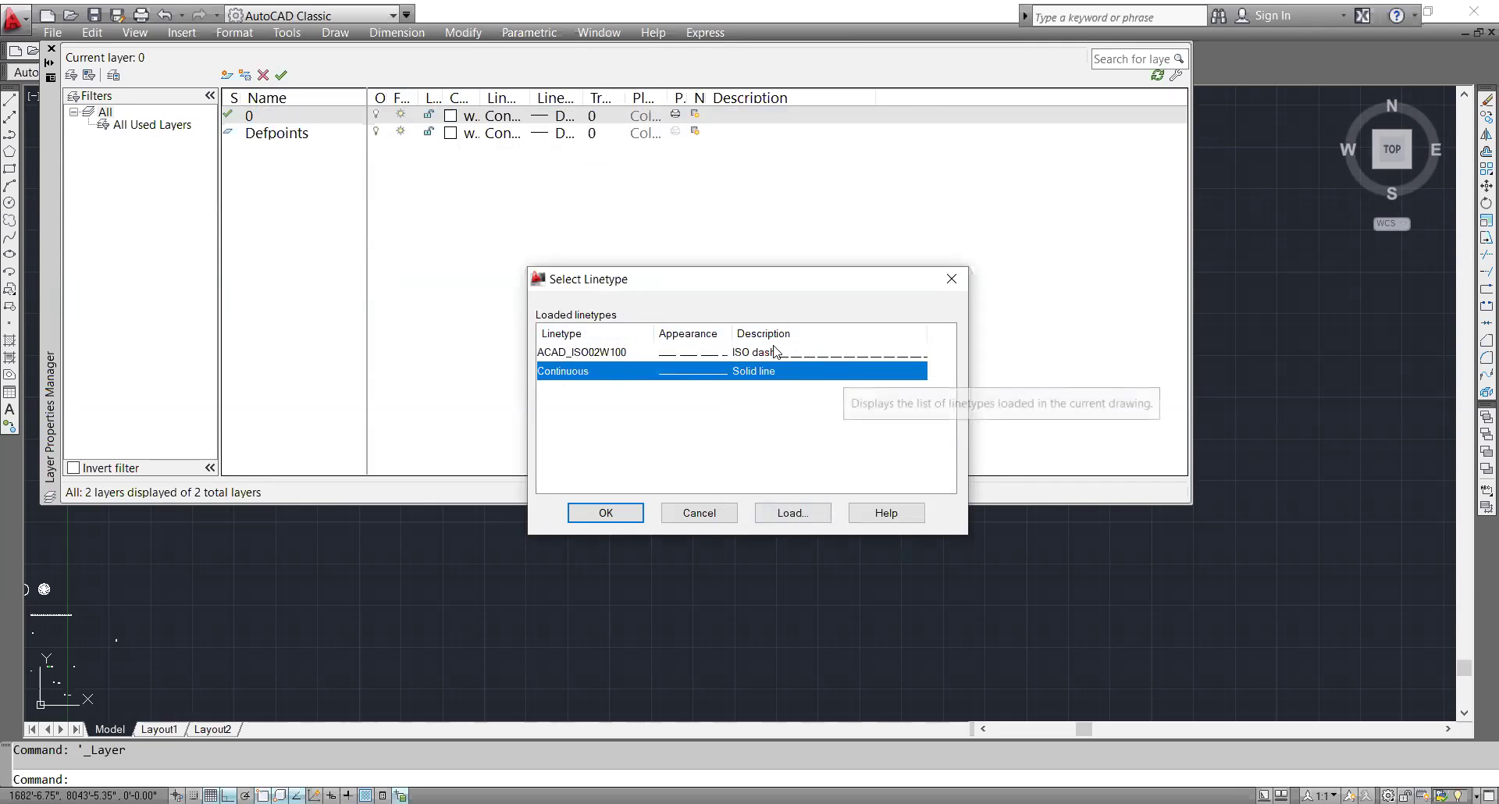
click(793, 513)
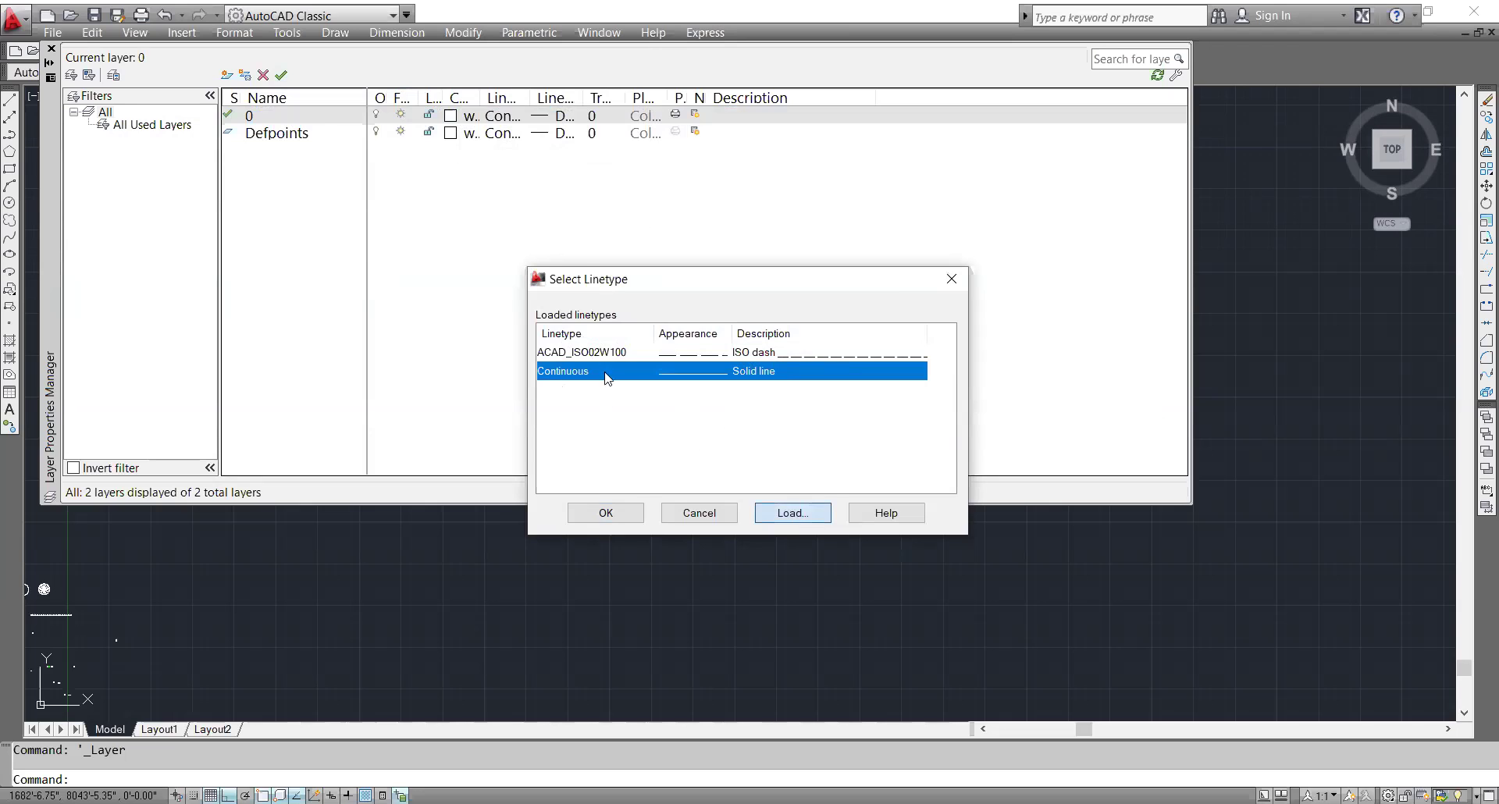
scroll(757, 406, down, 12)
scroll(763, 413, up, 9)
scroll(762, 414, up, 3)
click(765, 409)
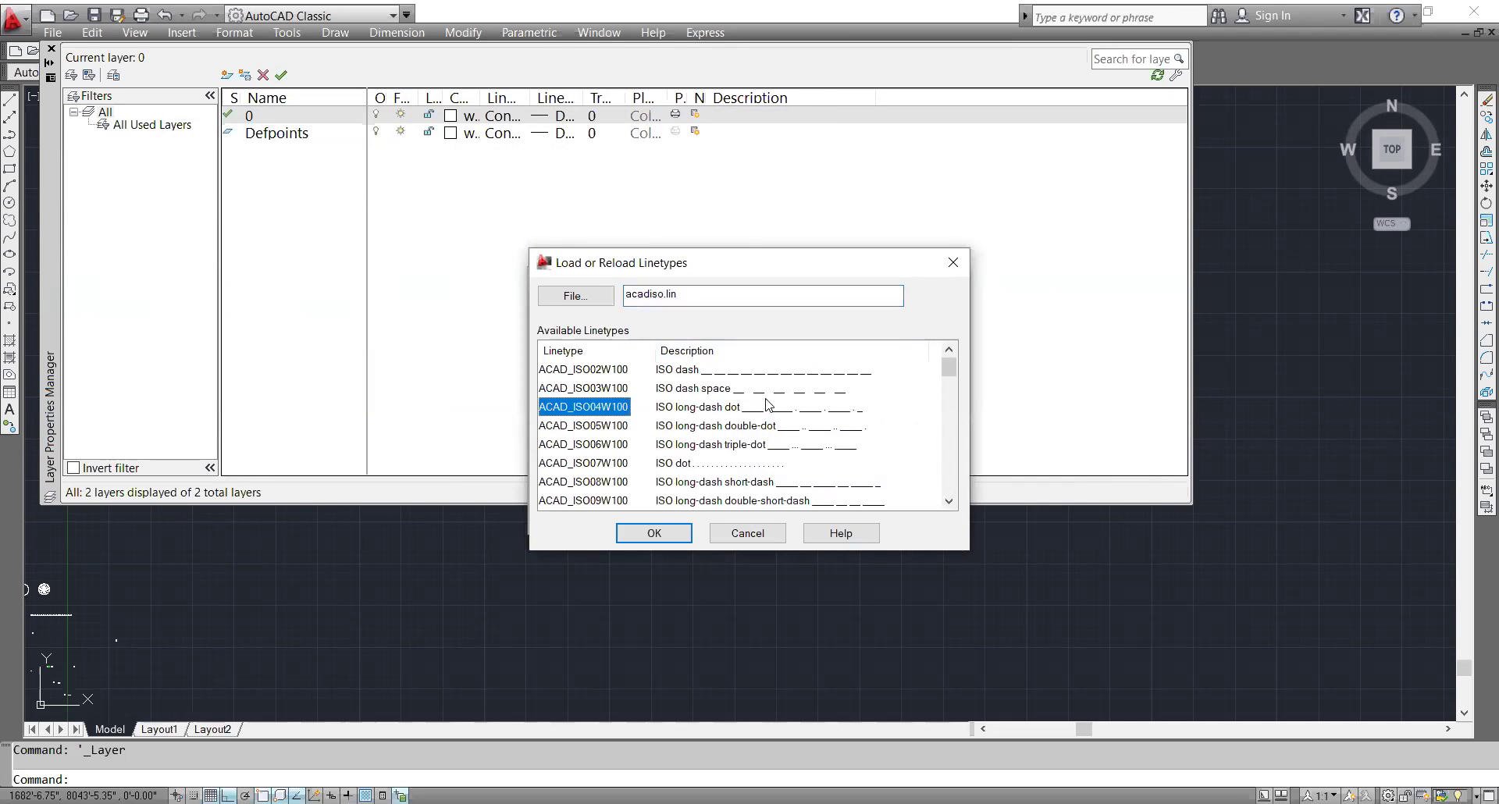
click(765, 390)
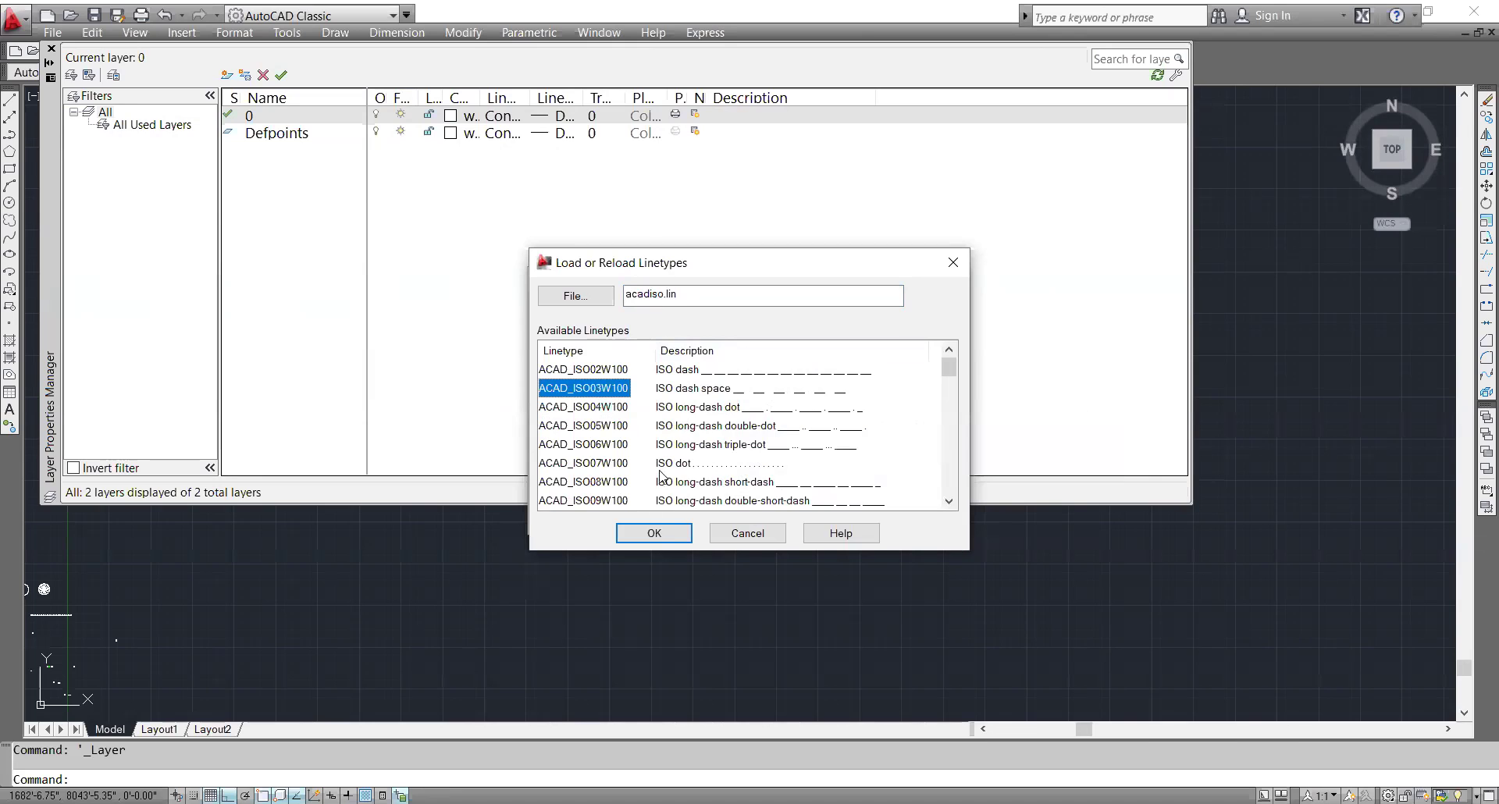
click(673, 534)
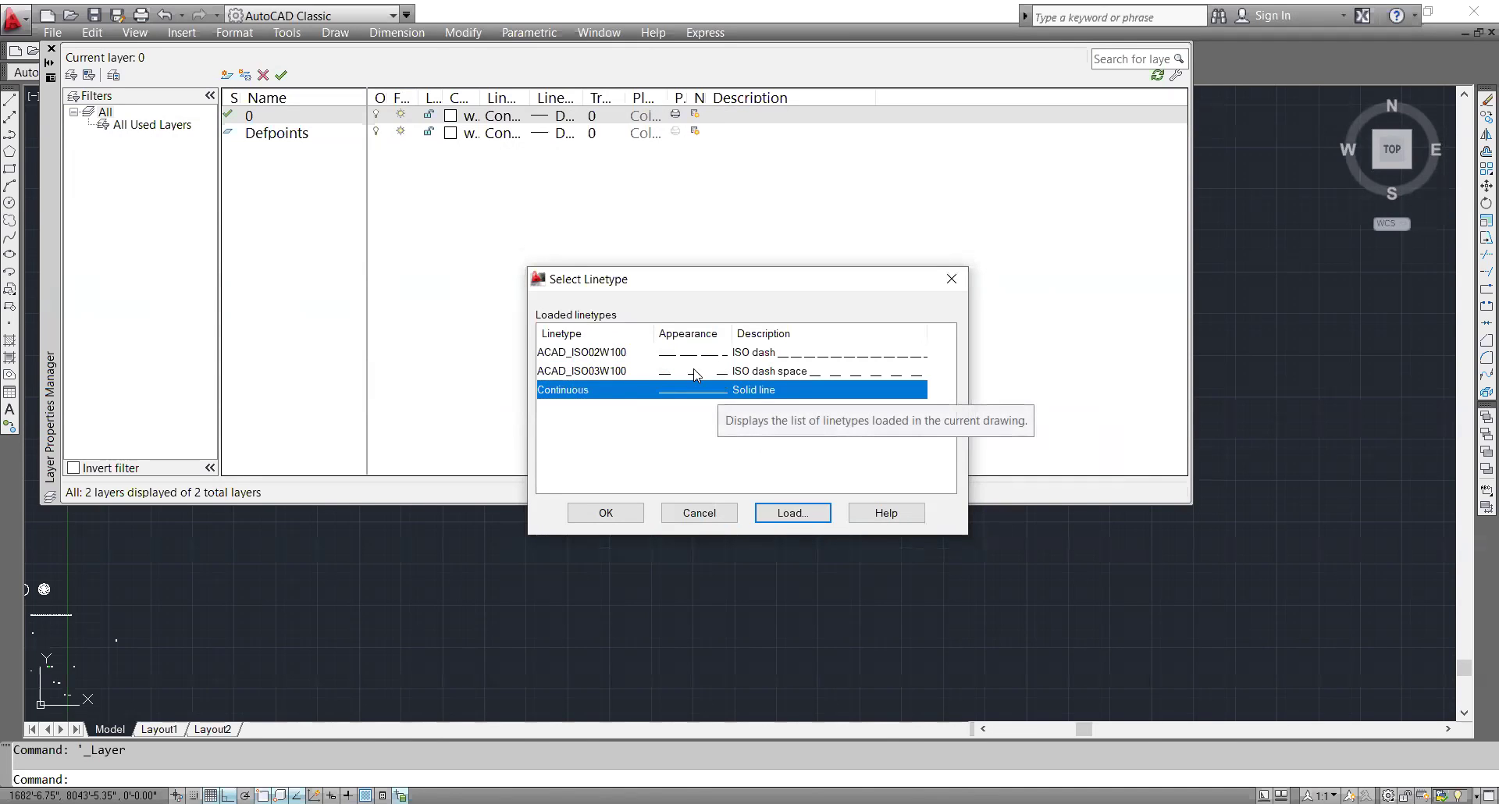
click(700, 371)
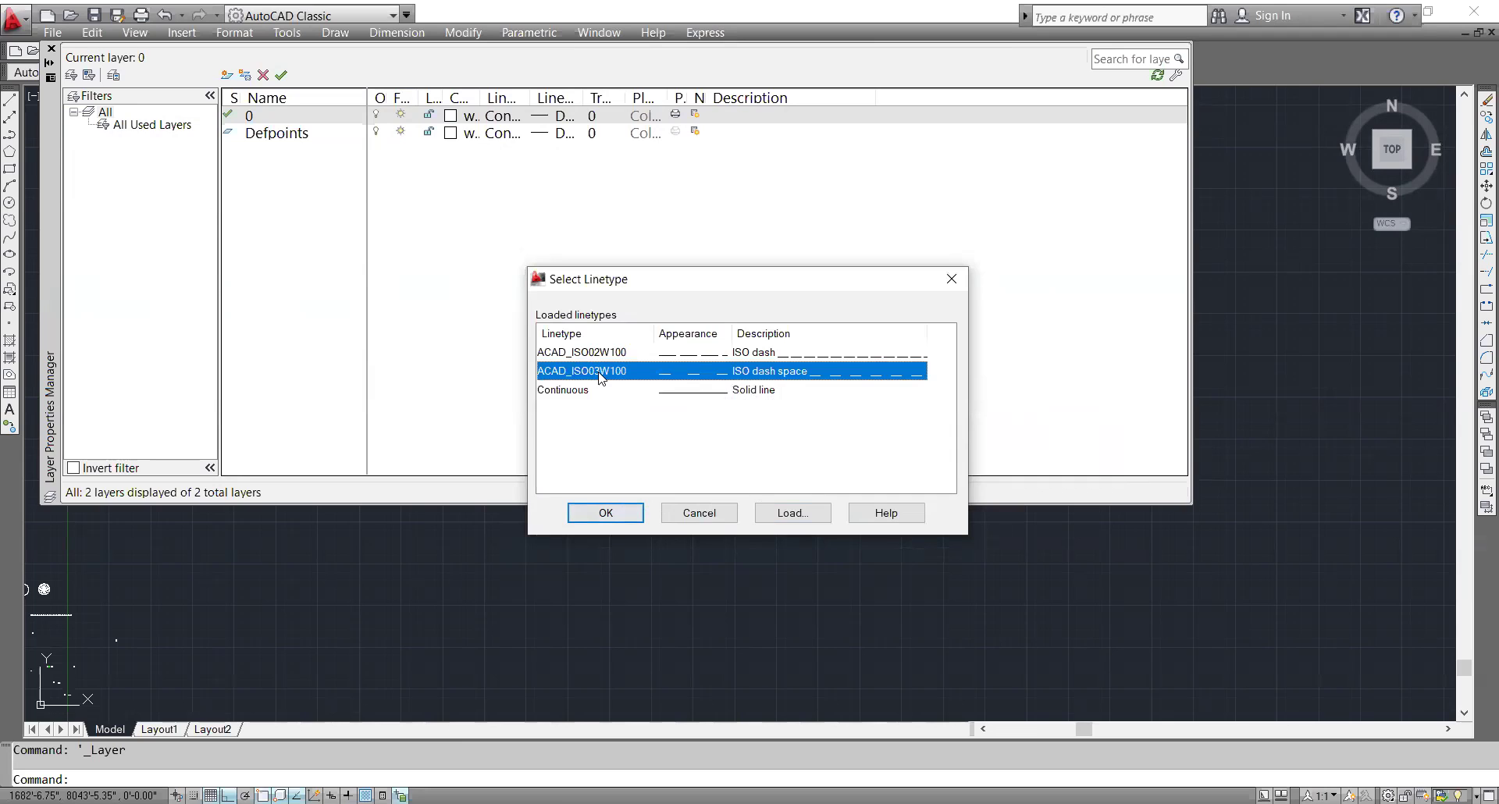
click(959, 275)
- Examine the lineweight choices and the transparency setting of layer 0 without applying a change
click(557, 117)
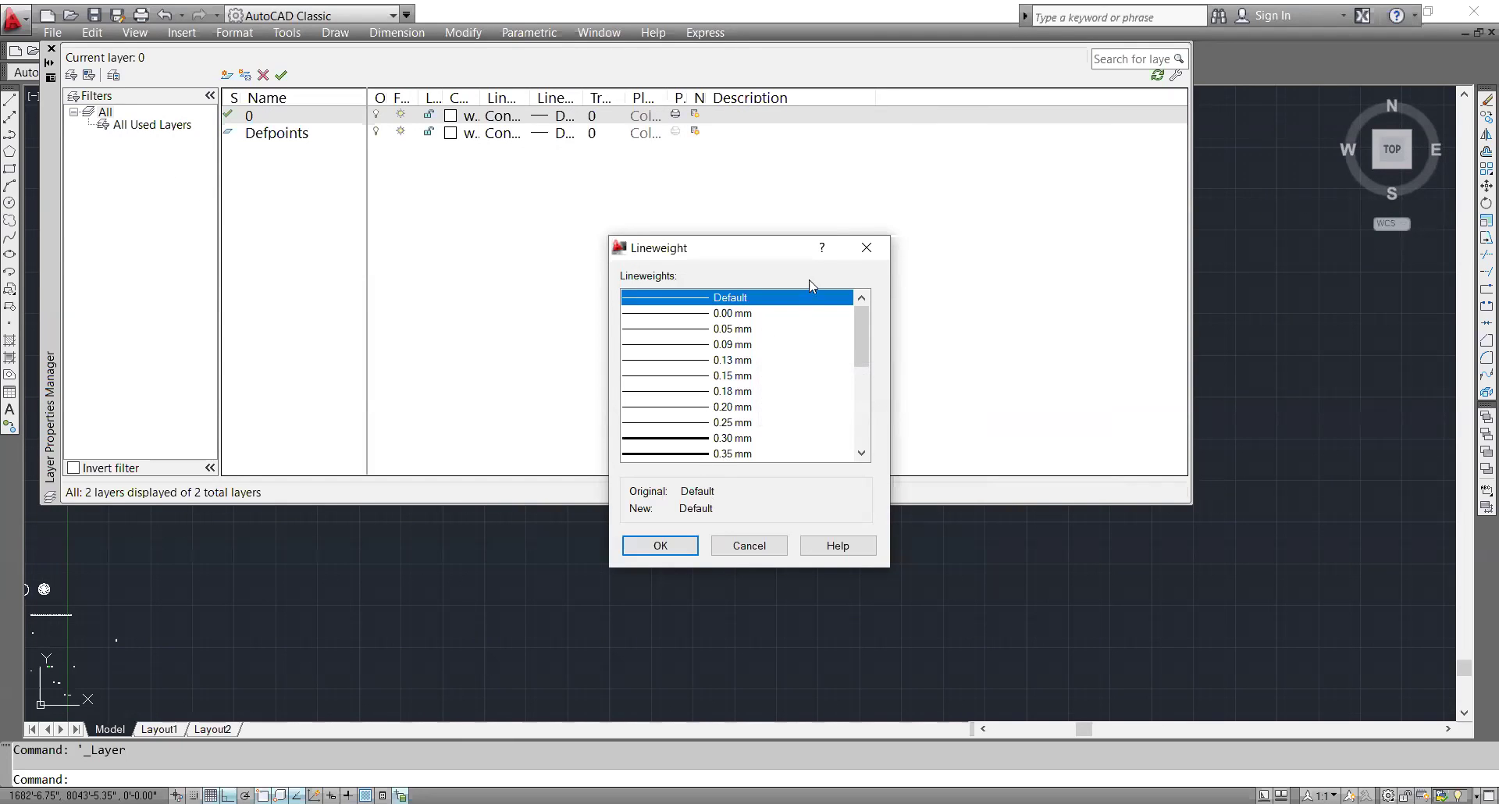
click(866, 248)
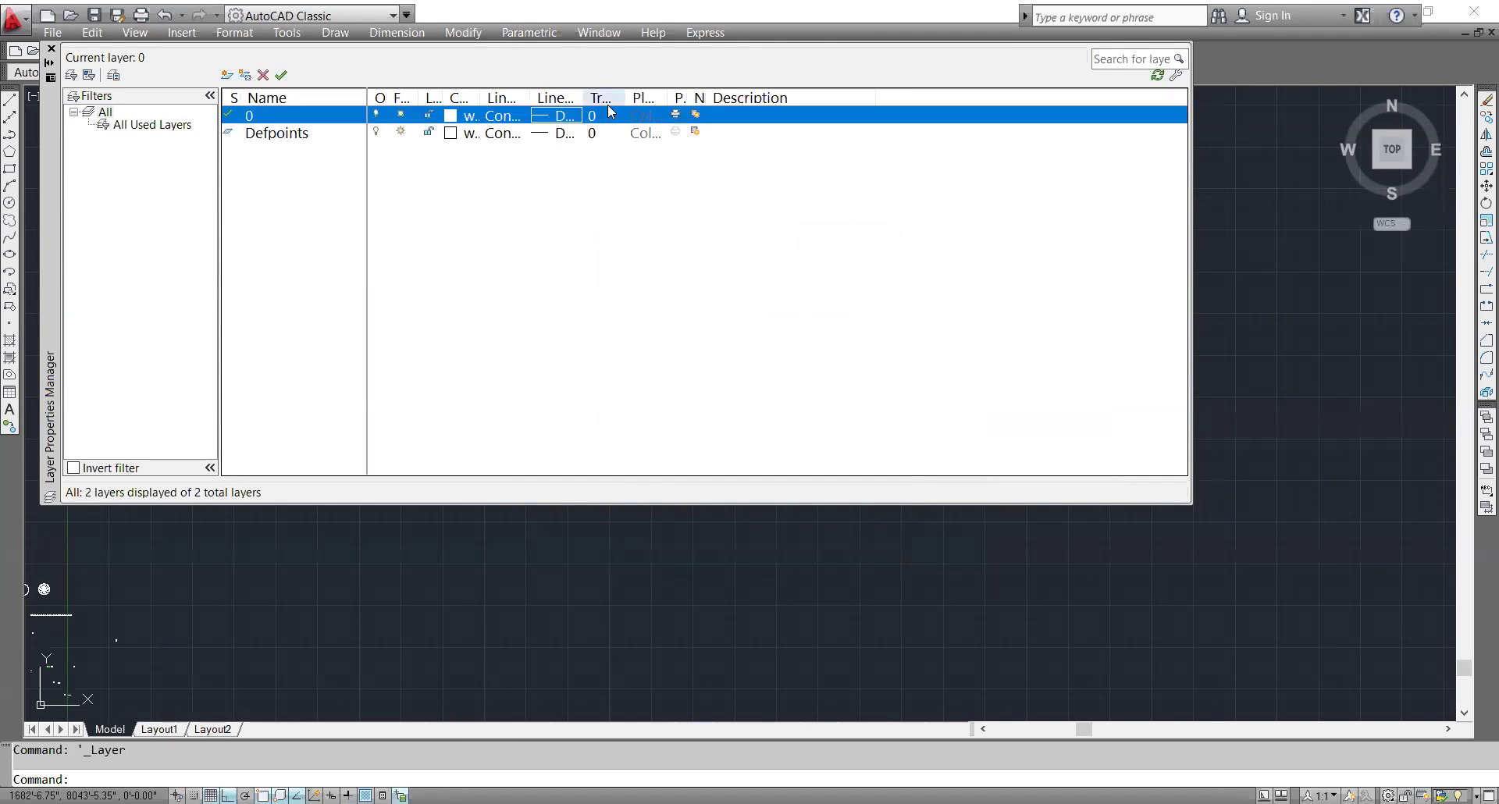
click(608, 100)
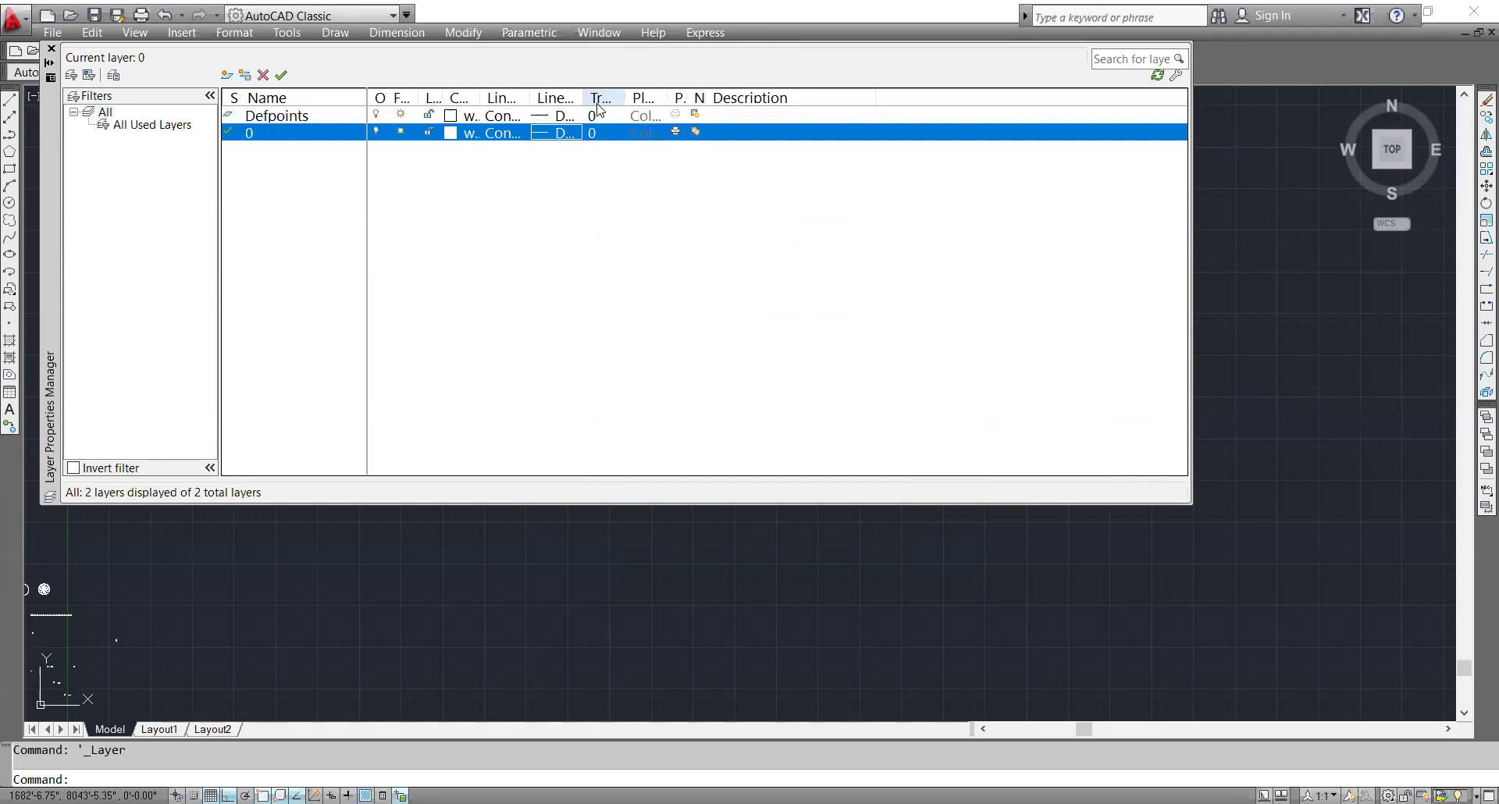
click(598, 102)
click(601, 117)
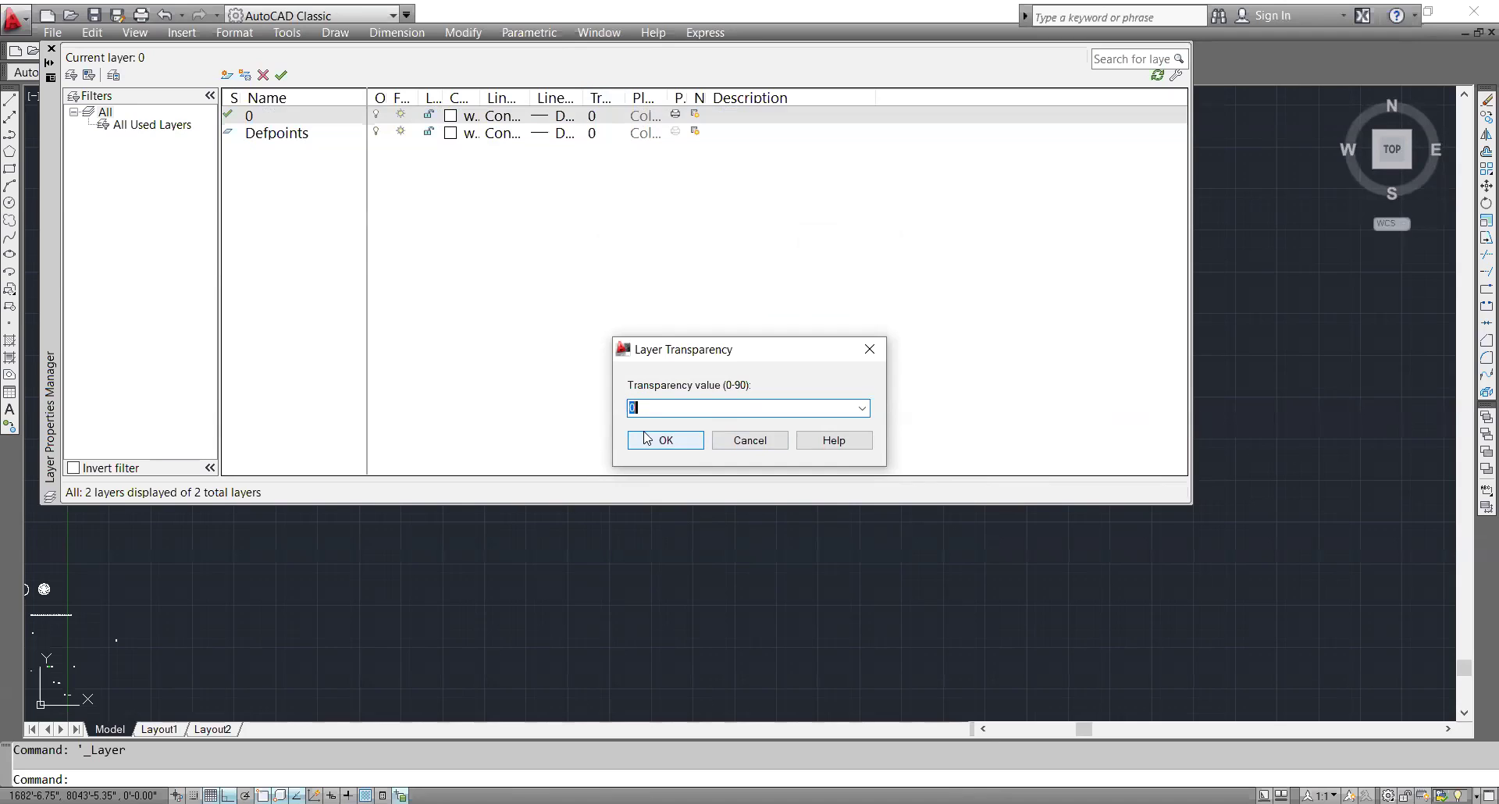
click(752, 441)
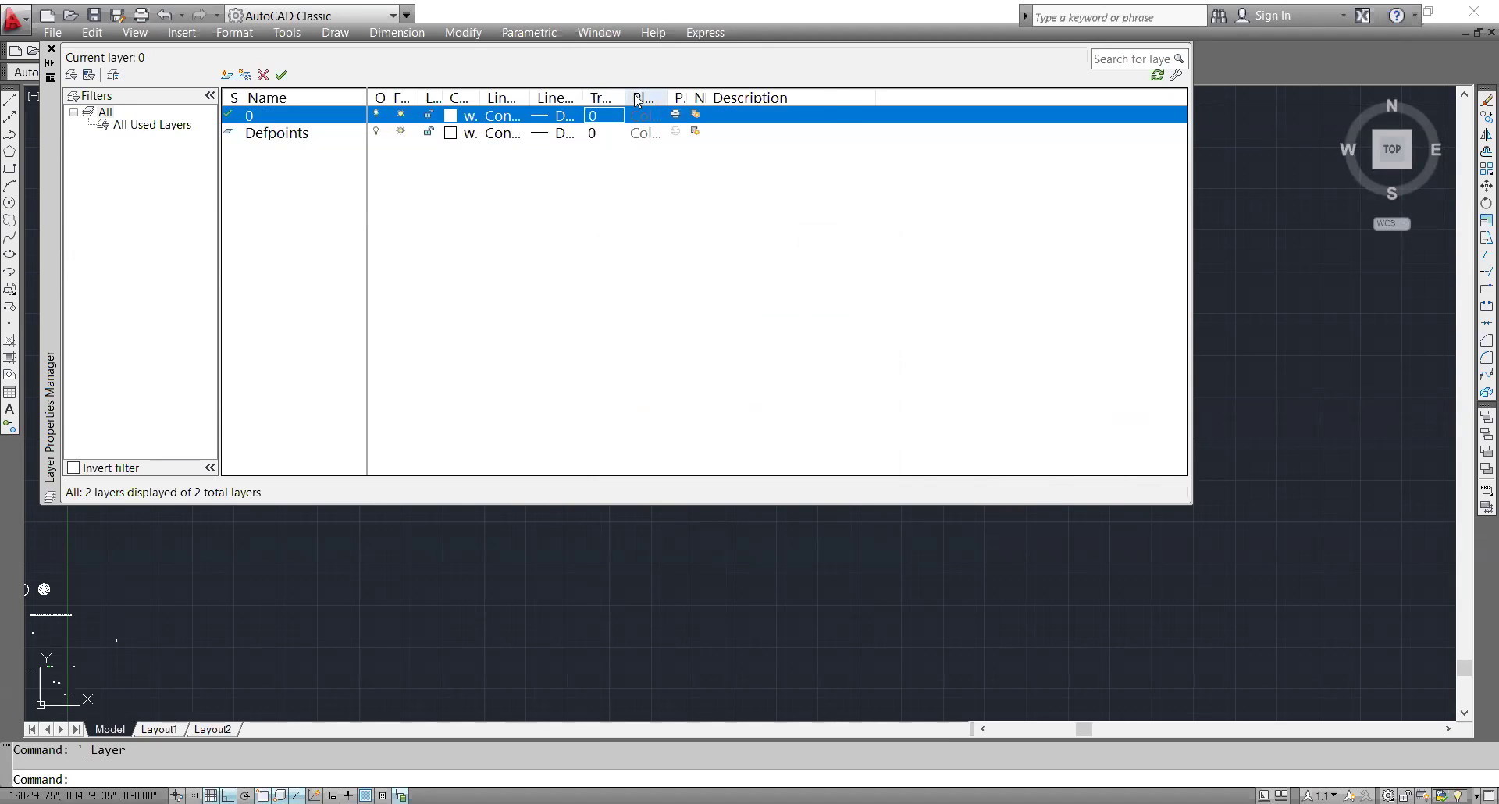
- Try layer 0's plot and new-viewport freeze toggles, and sort the layers by description
click(644, 115)
click(677, 115)
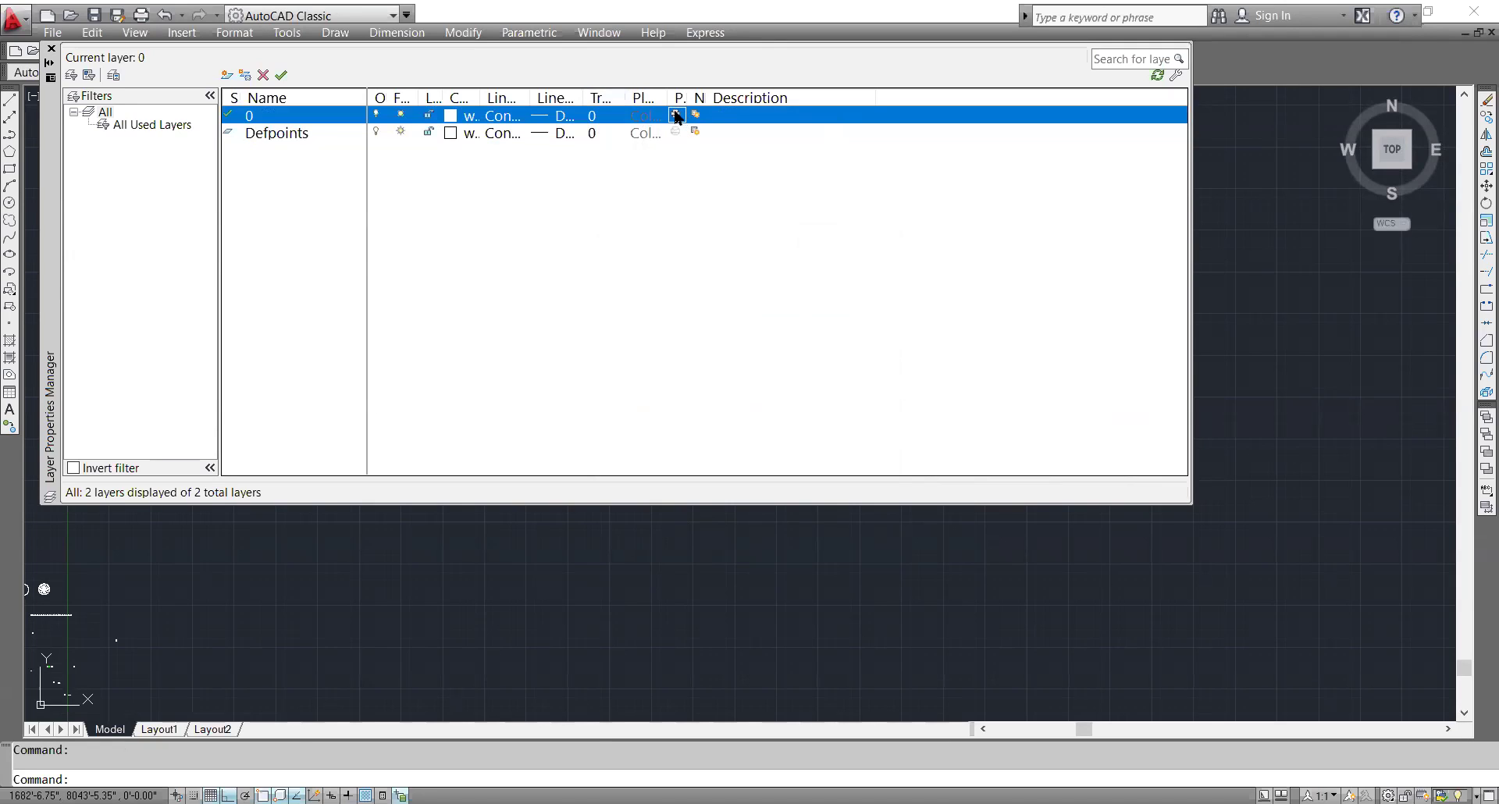
click(680, 118)
click(680, 118)
click(696, 116)
click(697, 116)
click(738, 103)
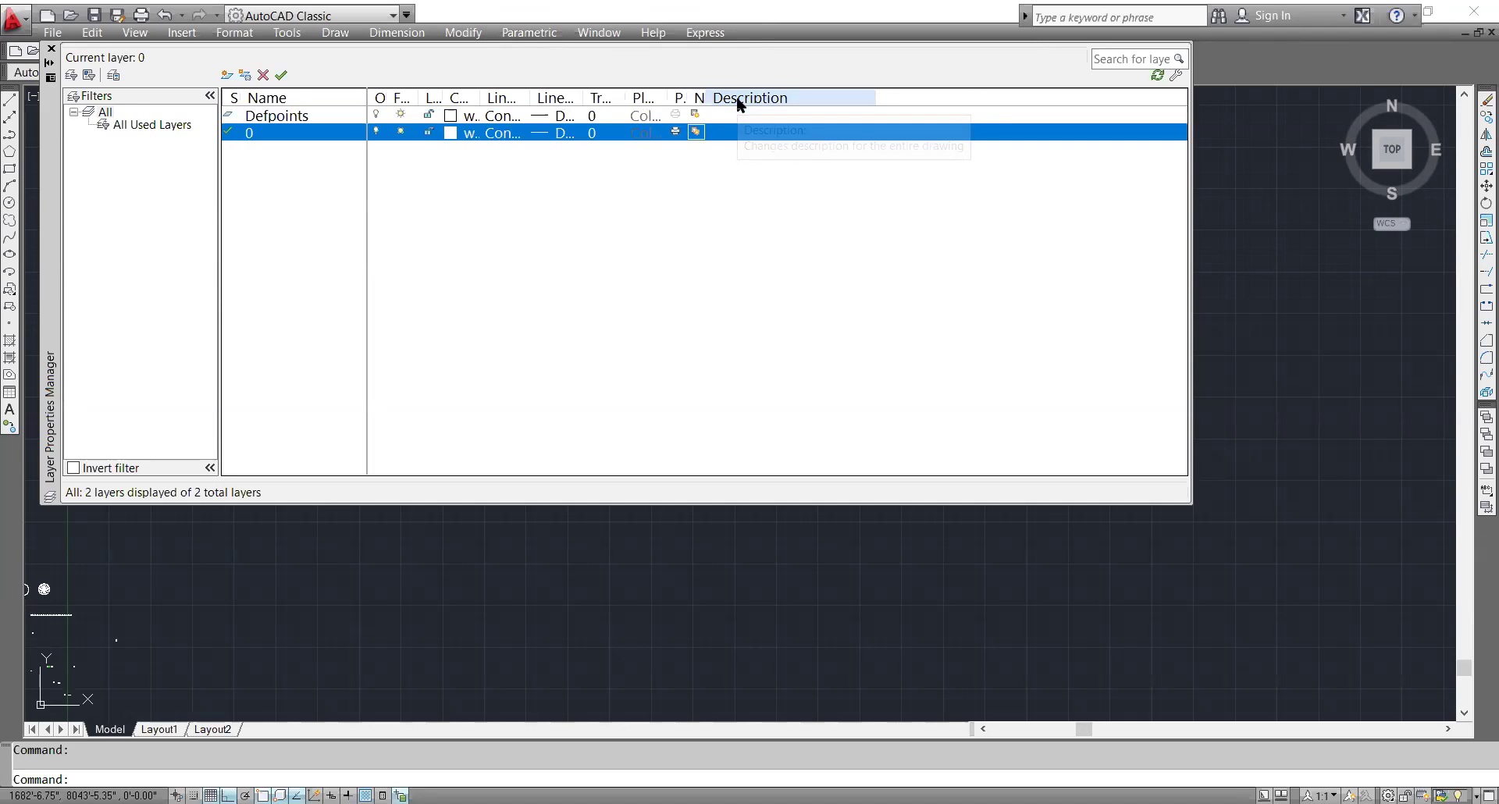
double_click(737, 116)
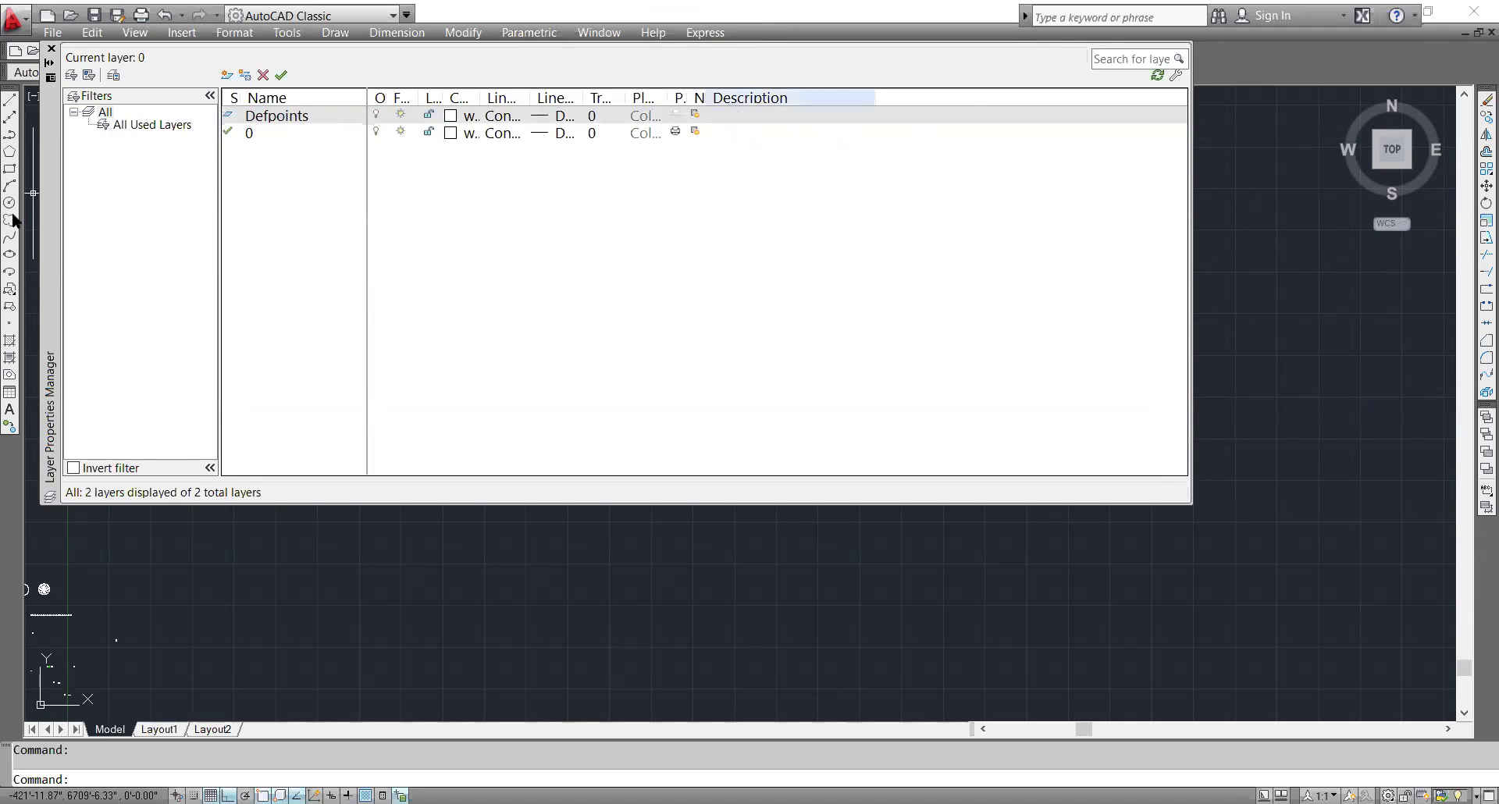
- Create three new layers named tree, roads and fencing
click(225, 76)
key(BackSpace)
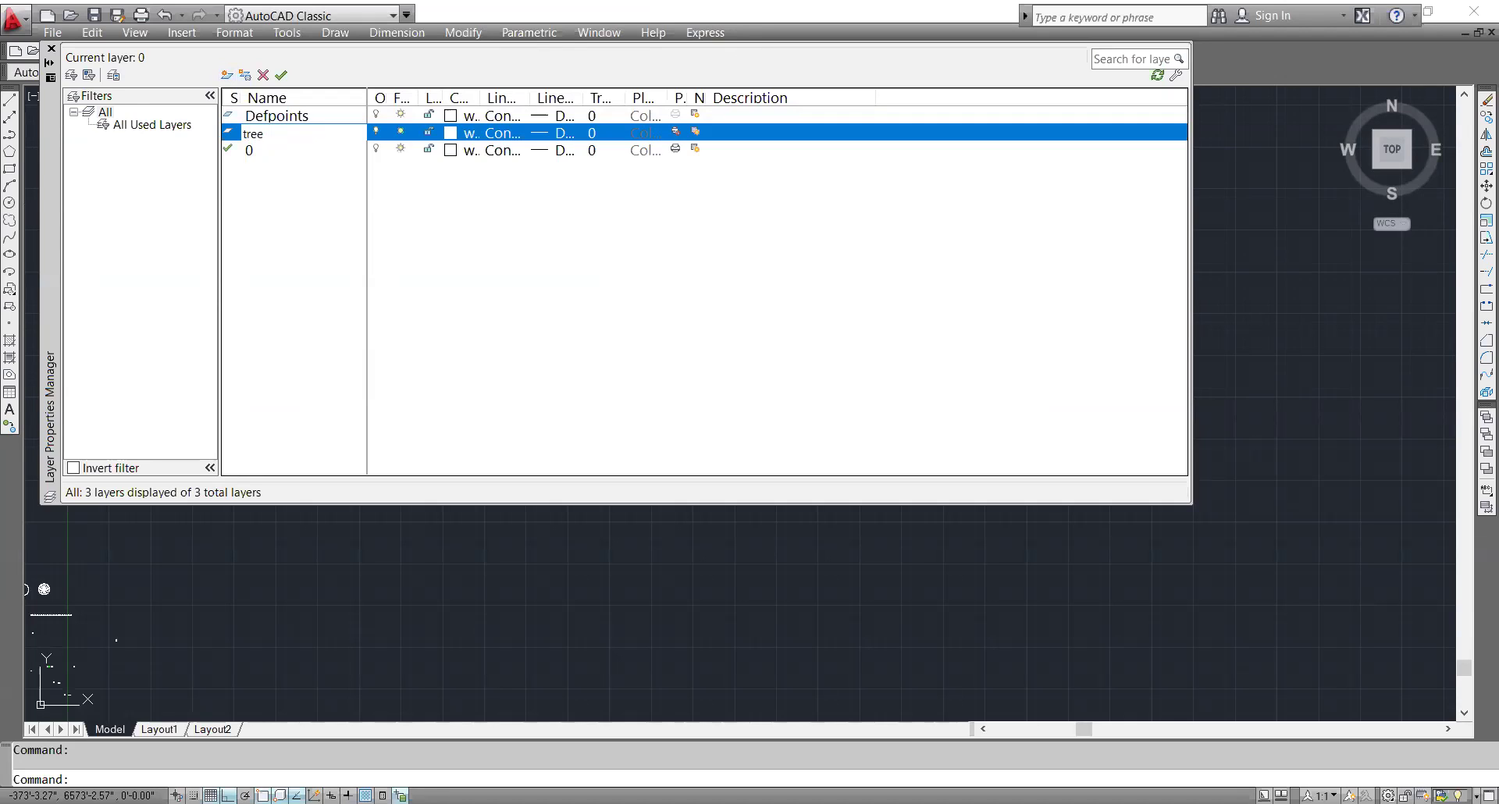
key(Return)
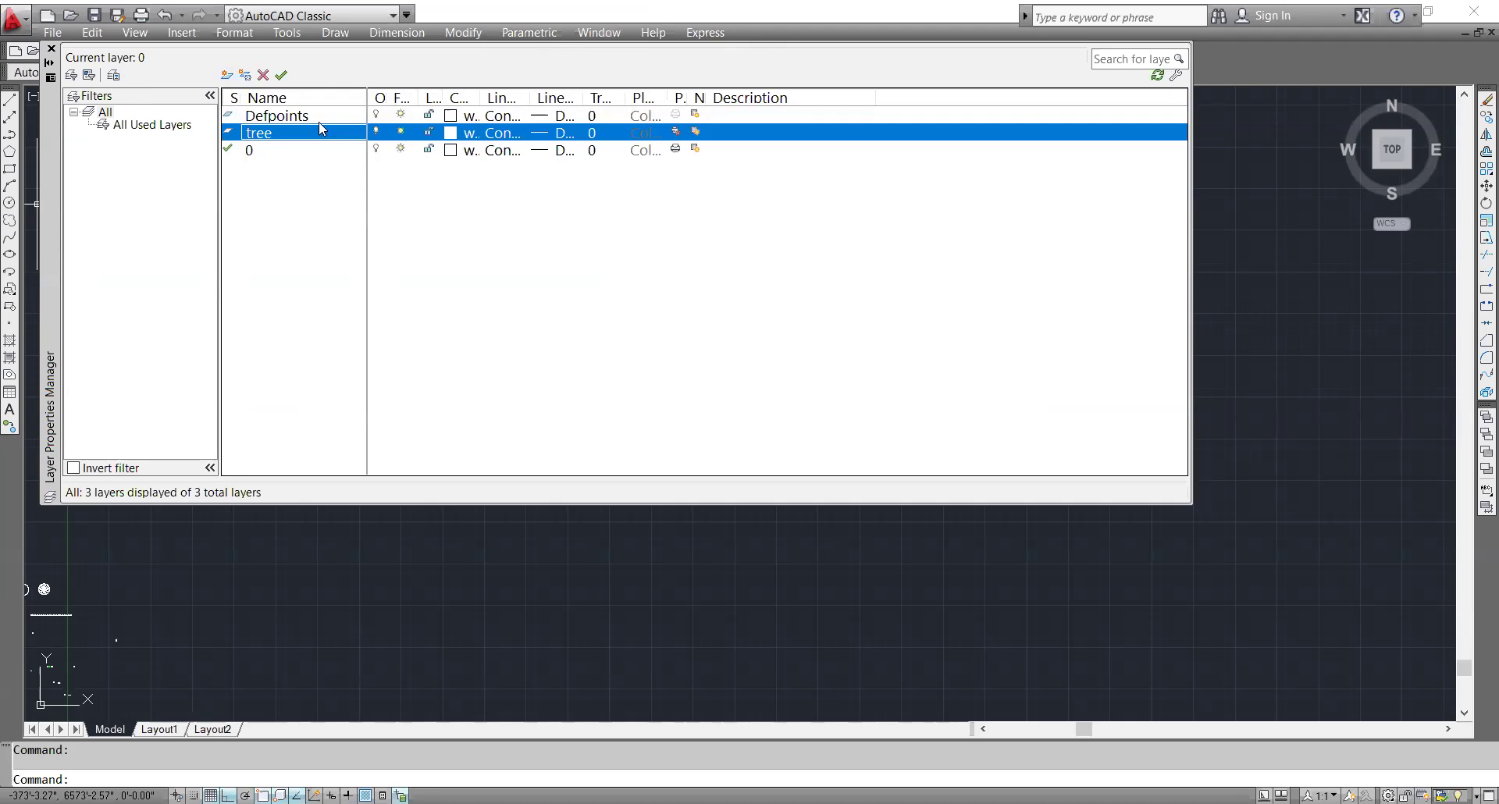
click(227, 75)
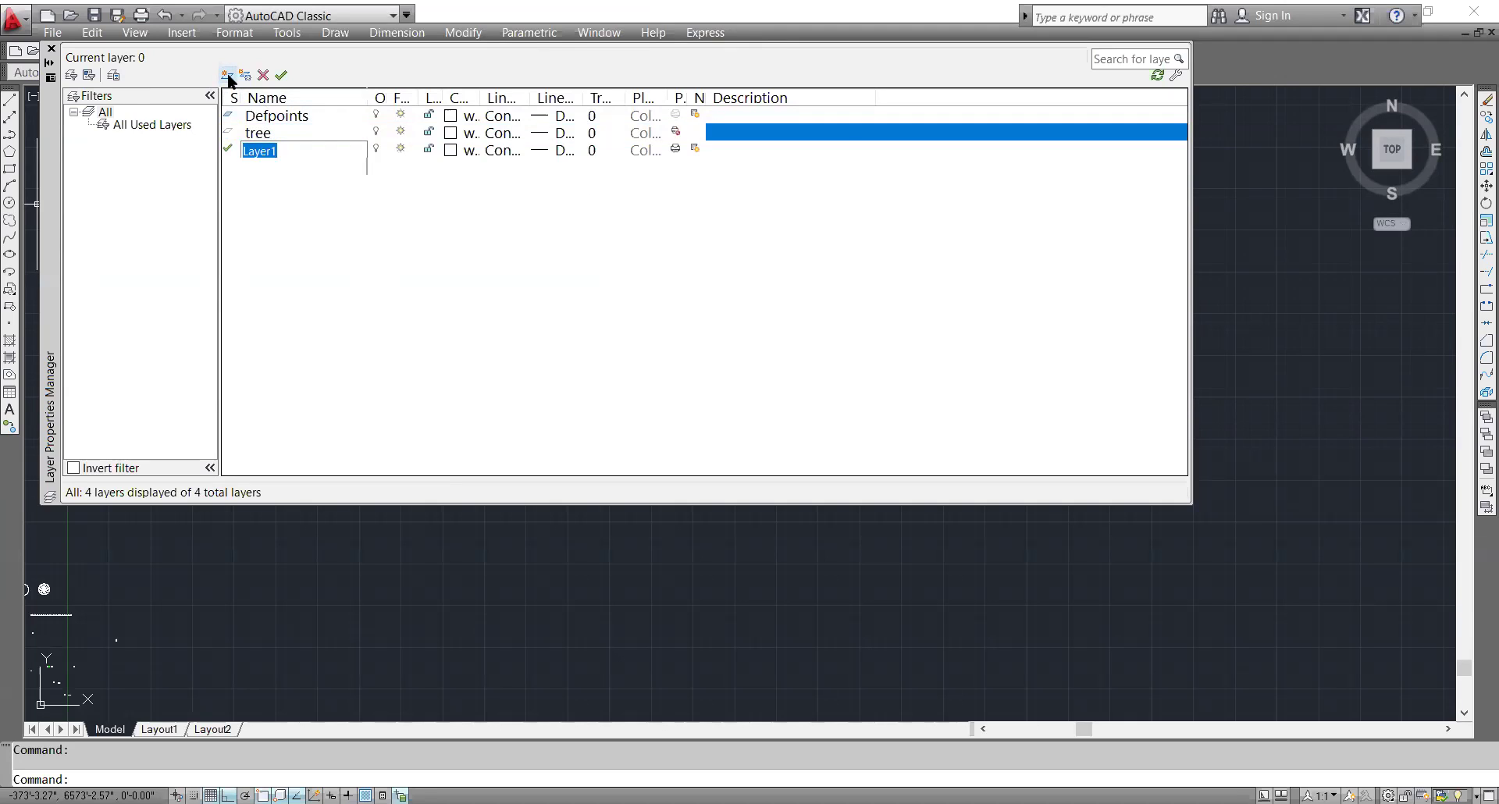
key(BackSpace)
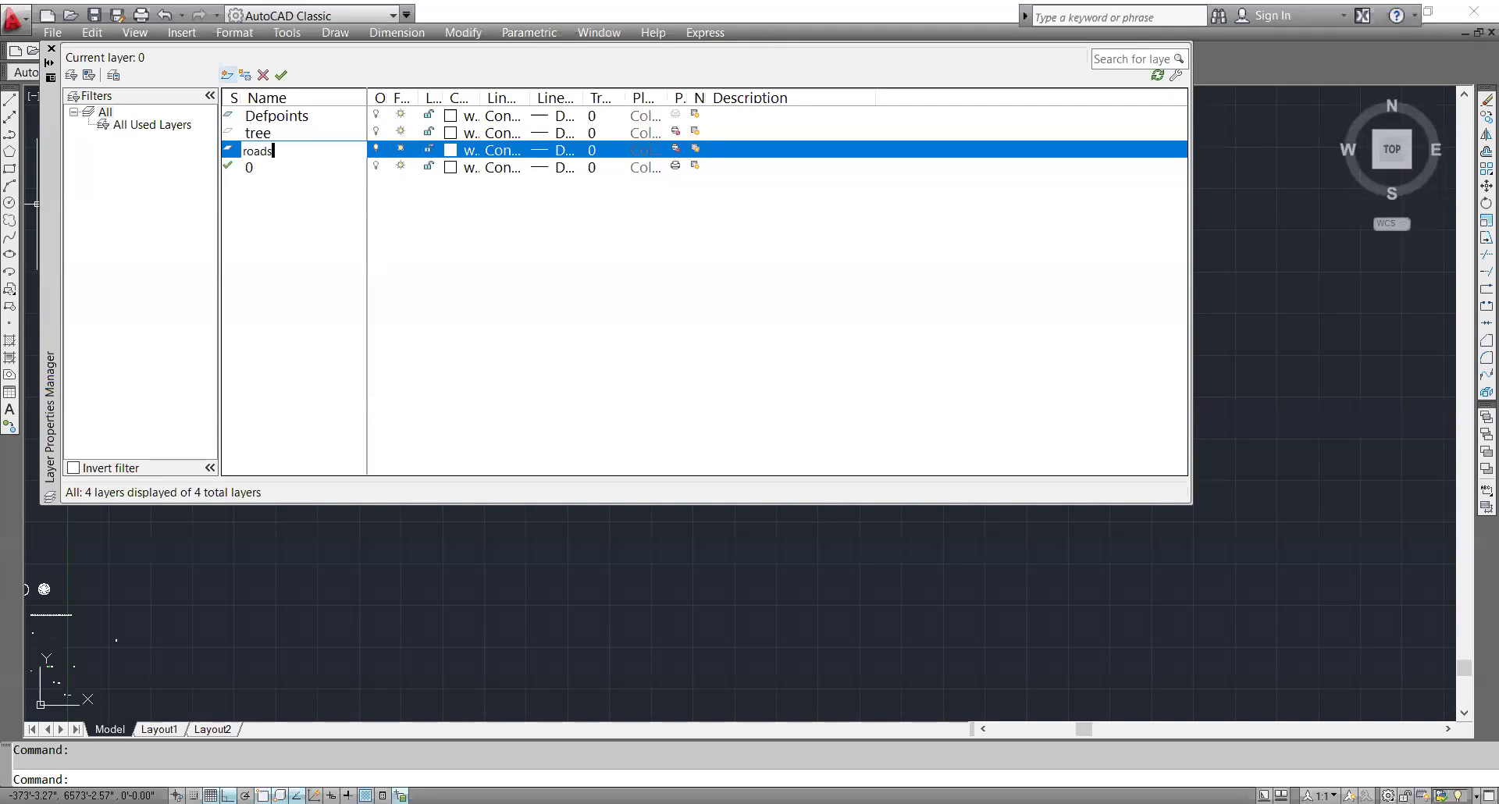
key(Return)
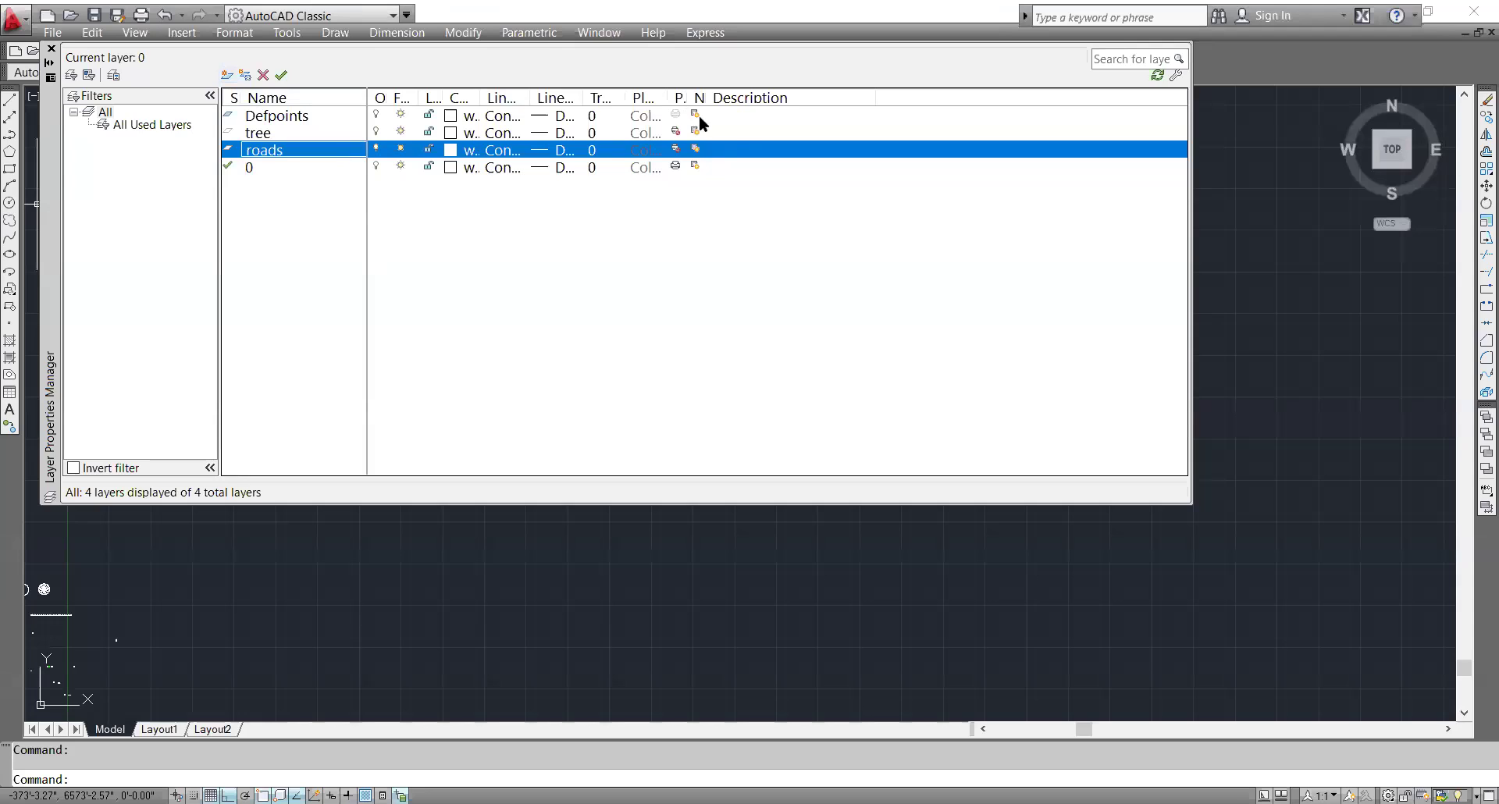
click(227, 76)
text(fencing)
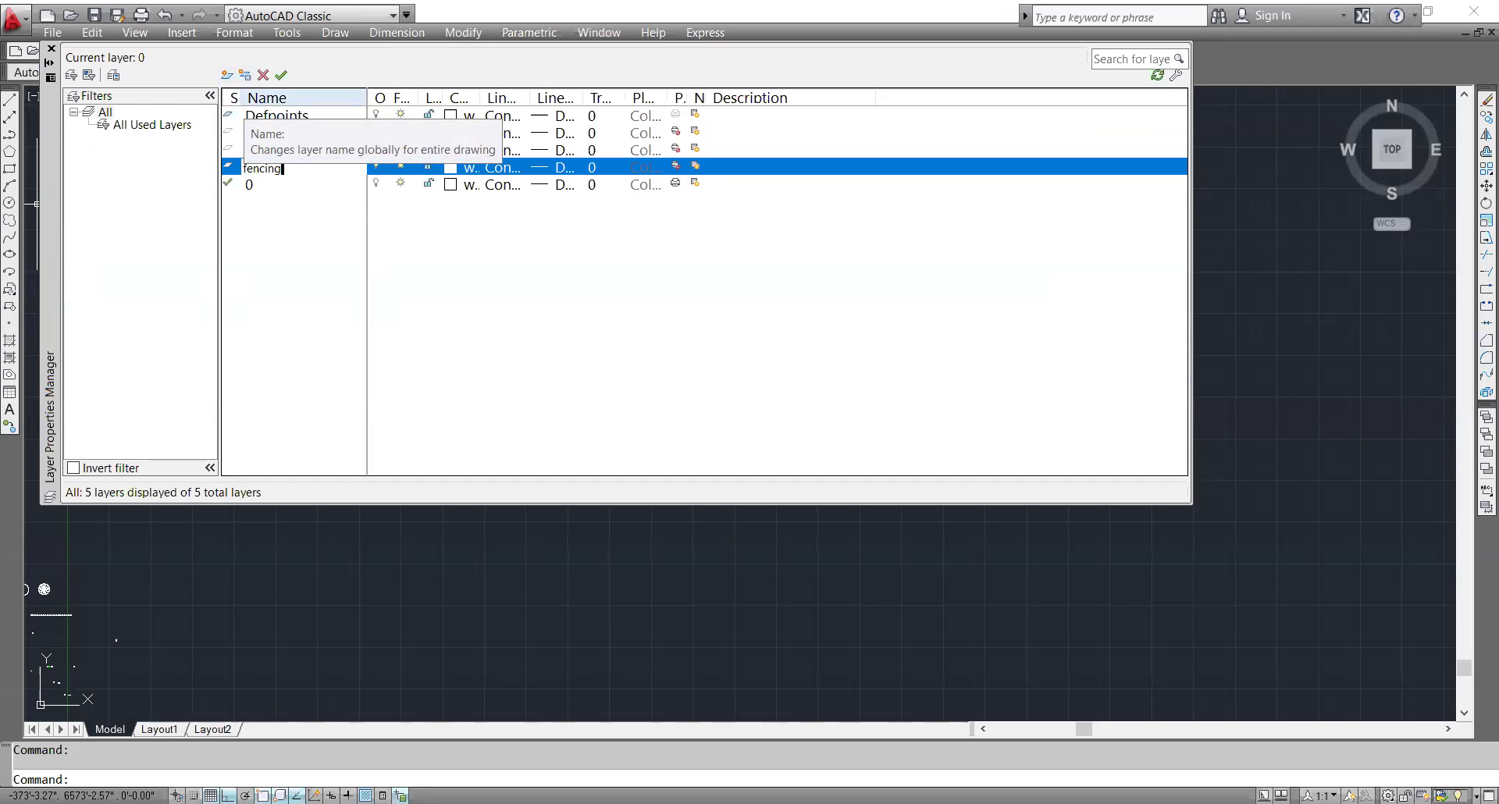
key(Return)
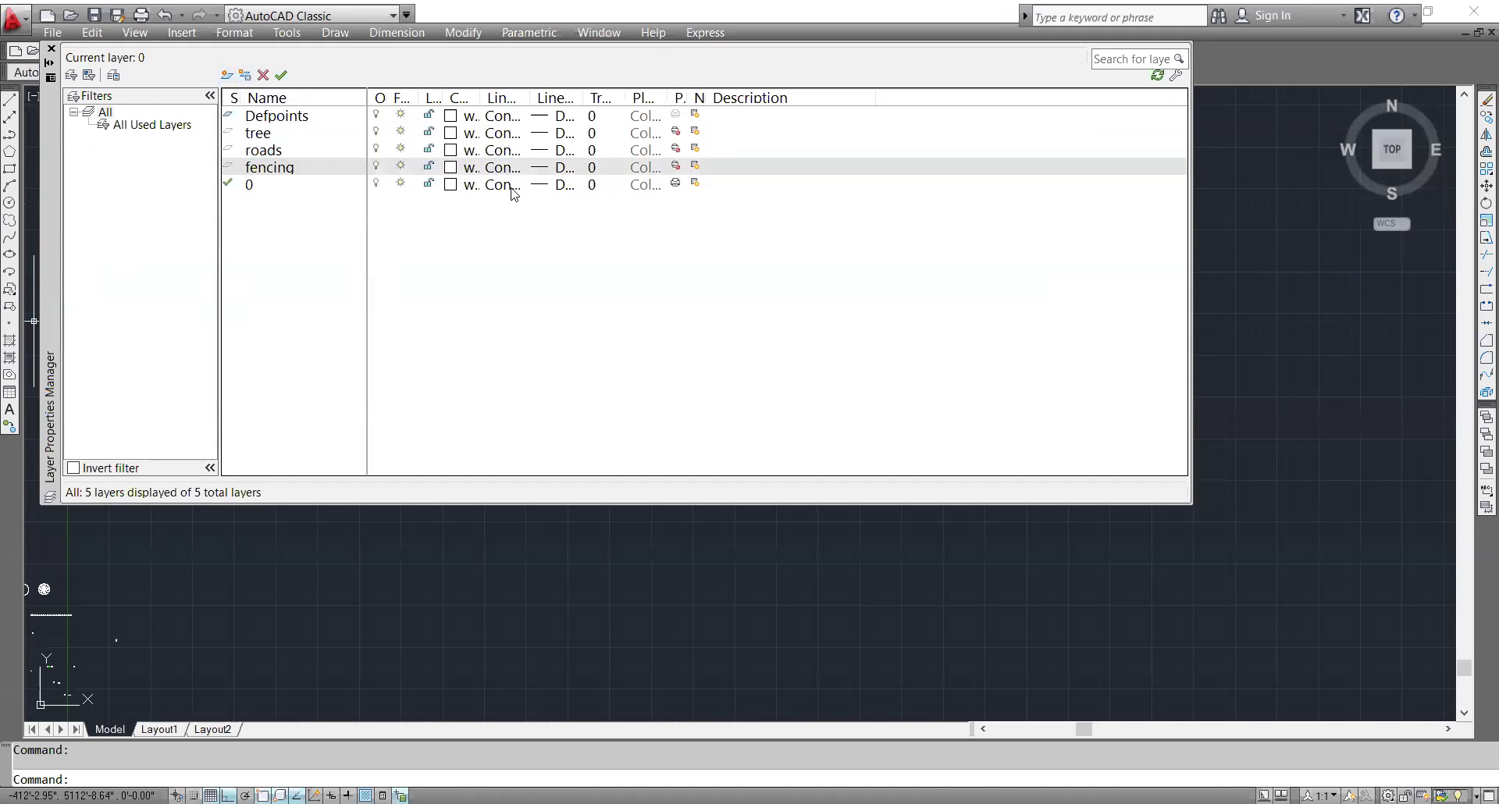
- Make the tree layer current and close the Layer Properties Manager
click(262, 134)
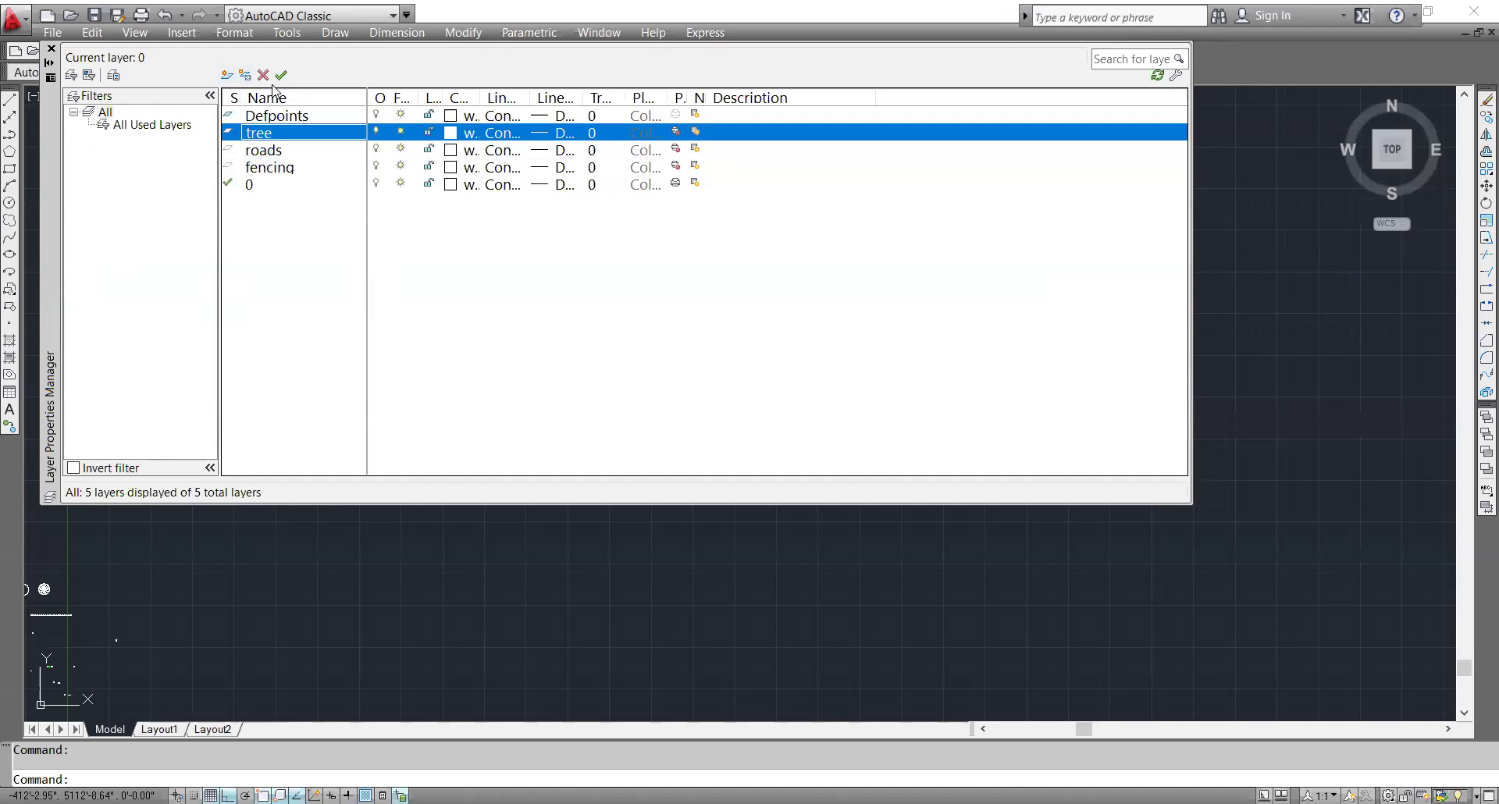
click(282, 76)
click(51, 49)
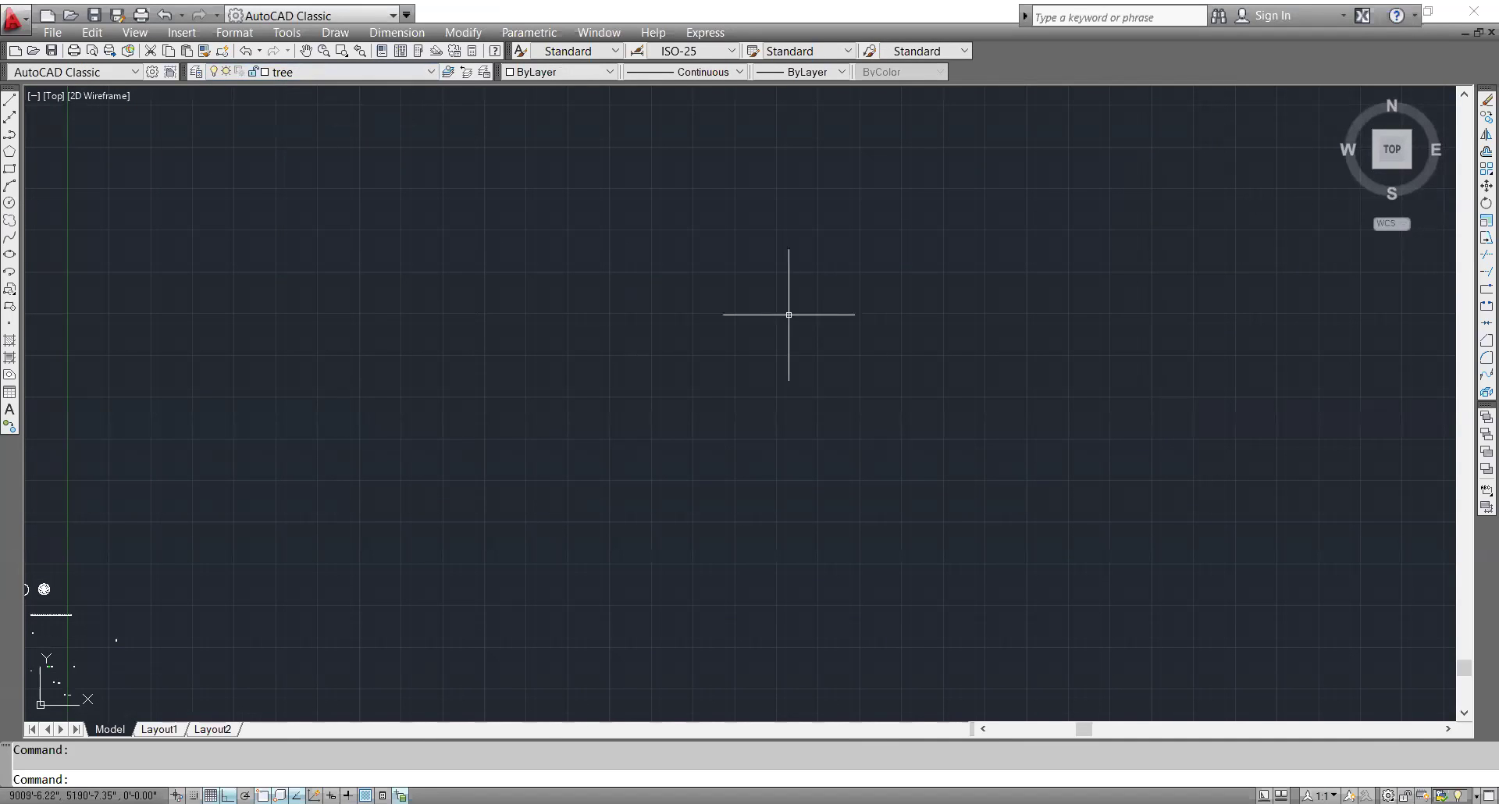
- Turn off layer 0 to hide the existing objects in the drawing
scroll(616, 500, down, 5)
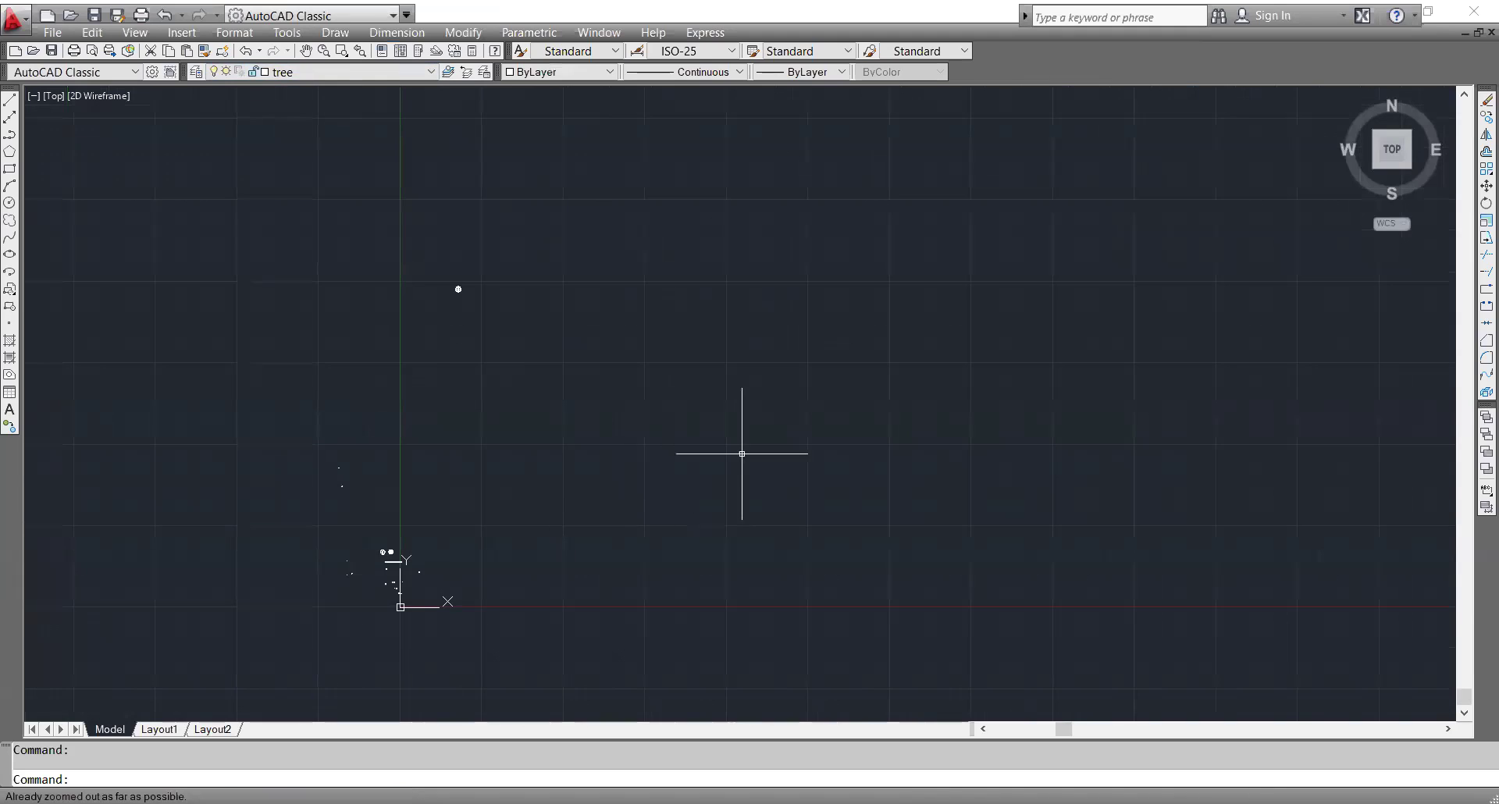
scroll(586, 404, up, 3)
scroll(583, 401, down, 3)
middle_drag(559, 426, 437, 351)
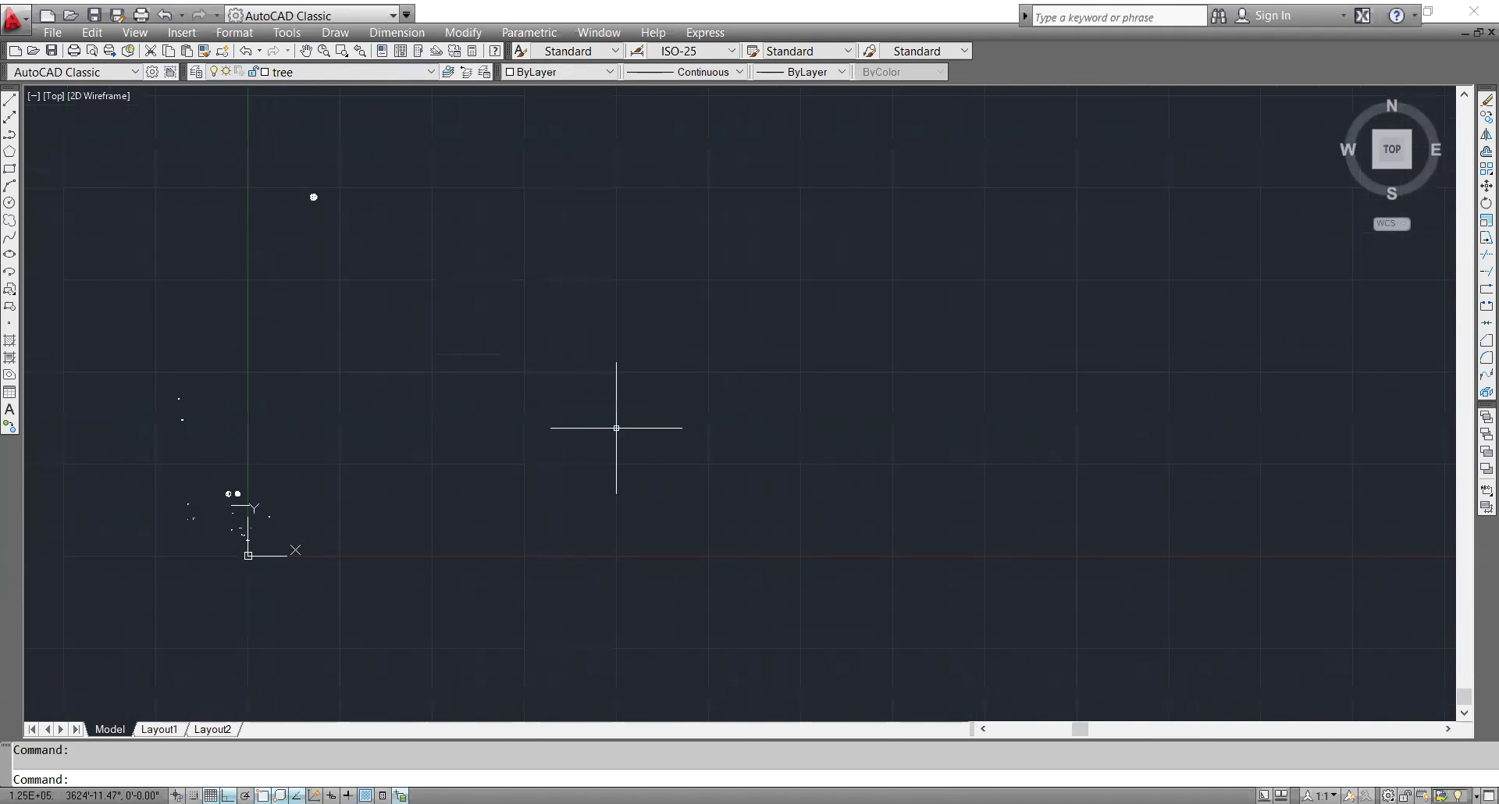
click(309, 72)
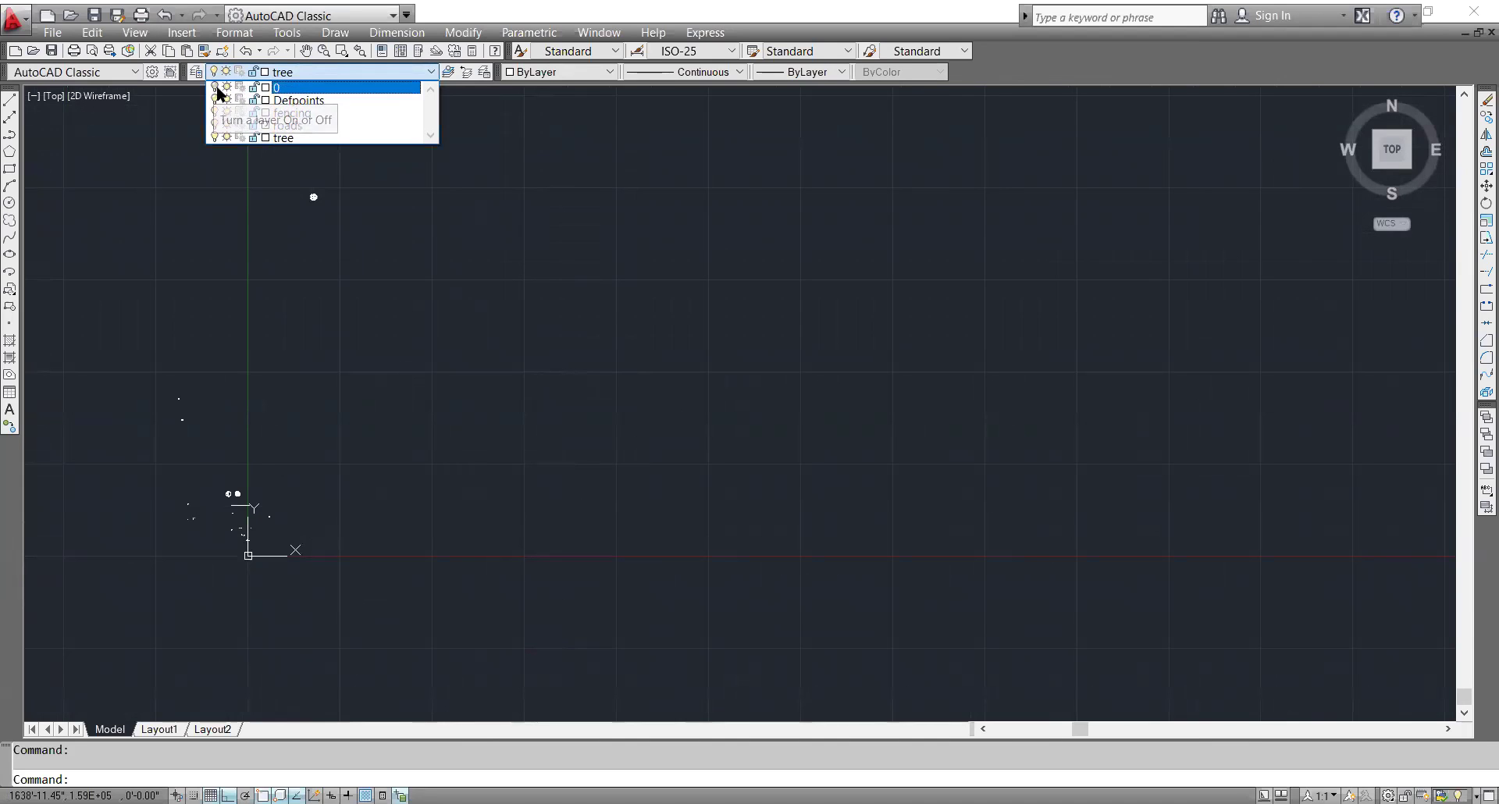
click(461, 641)
middle_drag(593, 496, 749, 675)
mouse_move(601, 539)
middle_down()
mouse_move(499, 410)
mouse_move(341, 279)
middle_up()
scroll(1103, 426, down, 4)
scroll(1114, 402, down, 3)
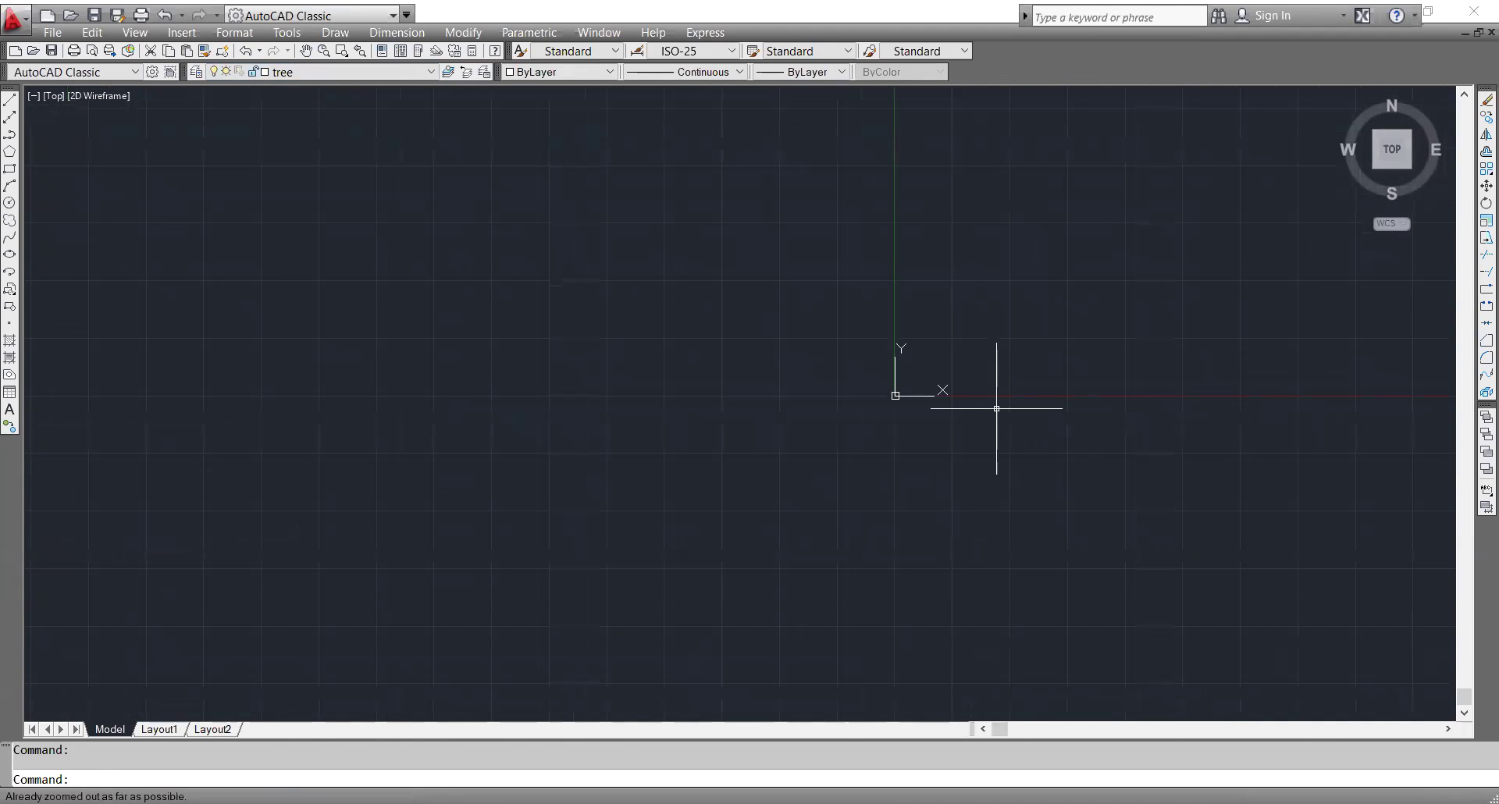
- Regenerate the model and look over the drawing area around the origin
text(re)
key(Return)
key(Return)
scroll(891, 452, down, 7)
mouse_move(868, 469)
middle_down()
mouse_move(629, 472)
mouse_move(1095, 509)
mouse_move(619, 152)
middle_up()
middle_drag(922, 451, 678, 323)
middle_drag(468, 264, 401, 235)
middle_drag(409, 285, 268, 424)
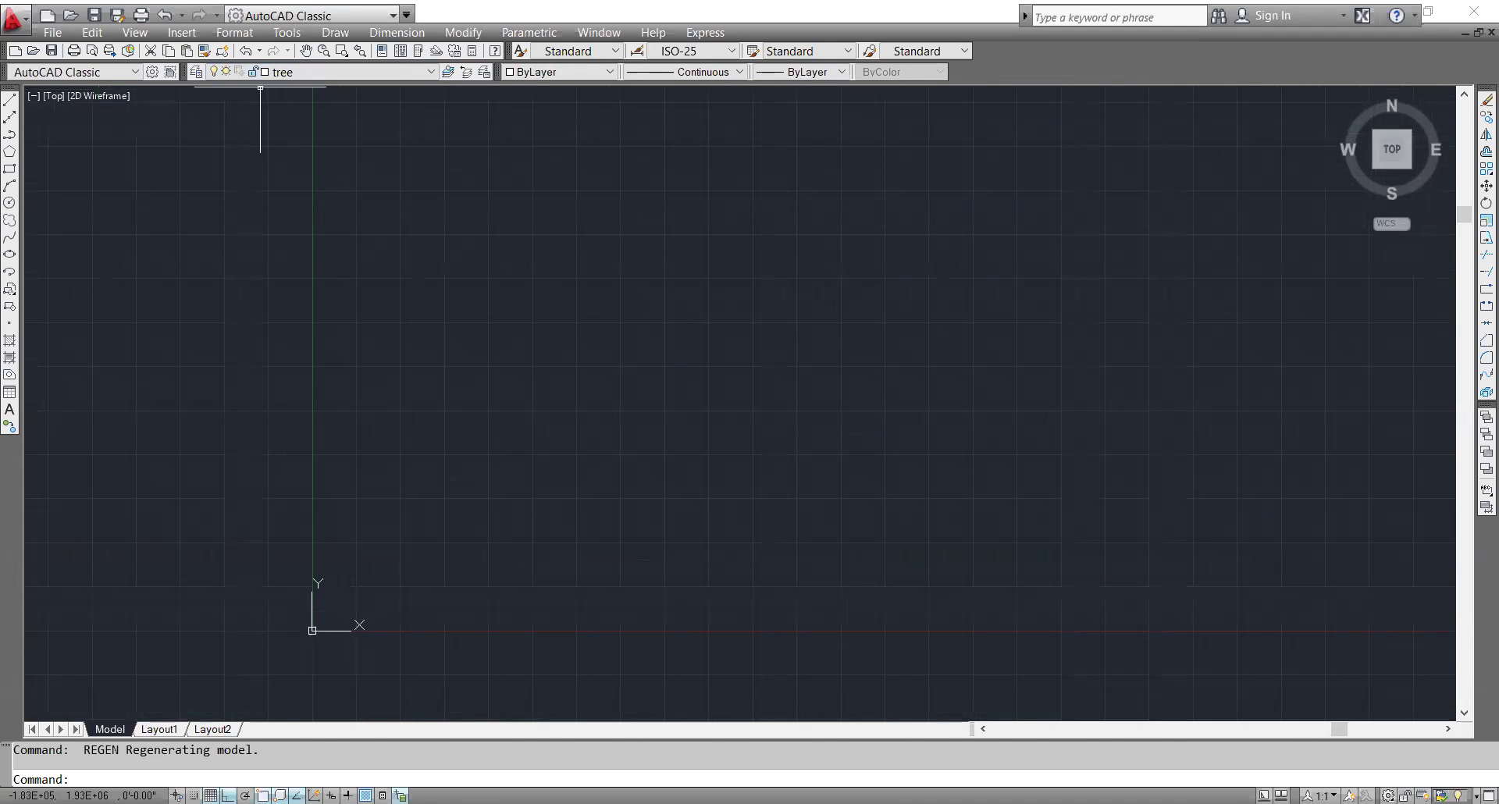
- Turn layer 0 back on and bring its objects near the origin into view
click(277, 74)
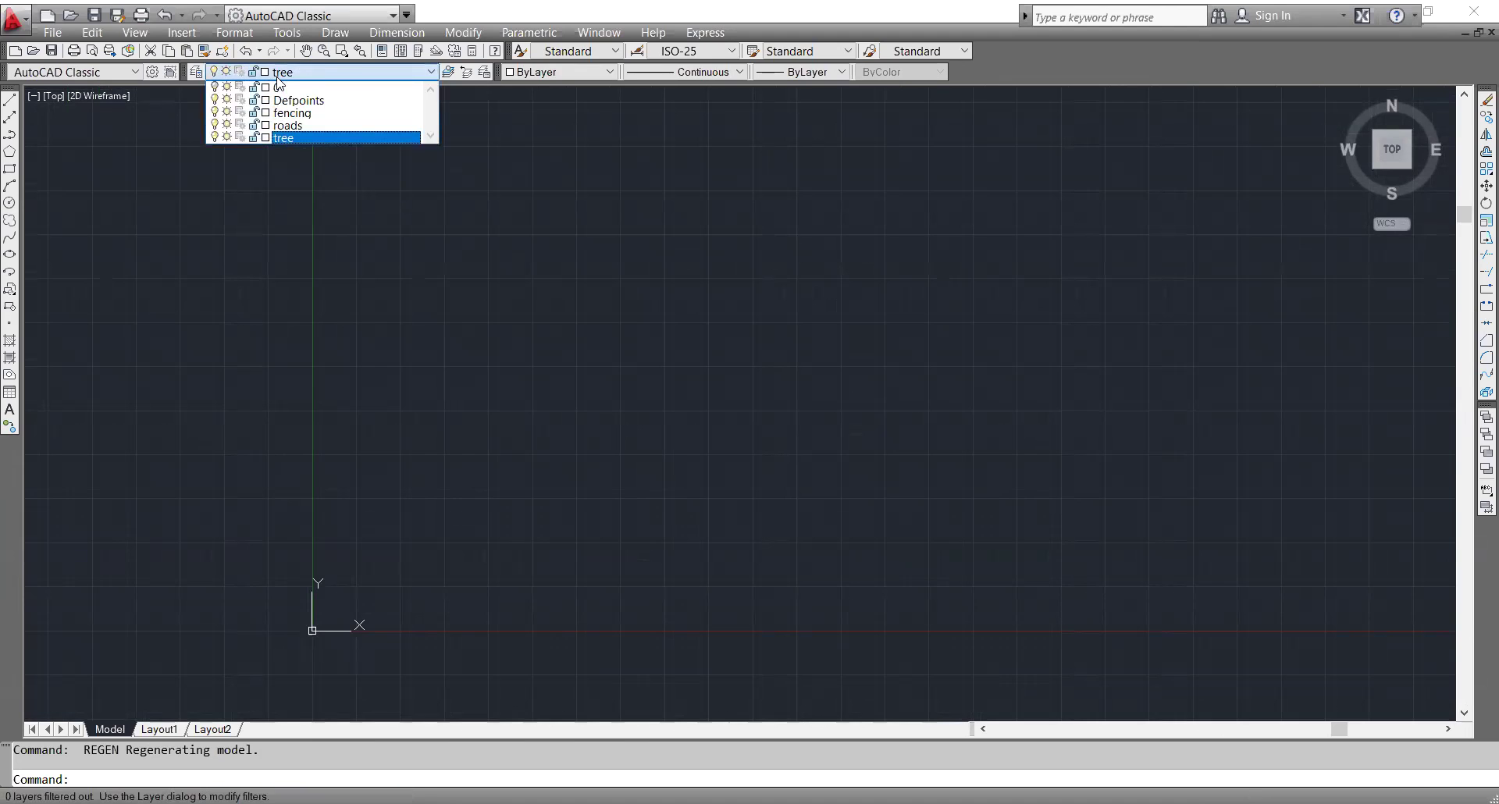
click(213, 86)
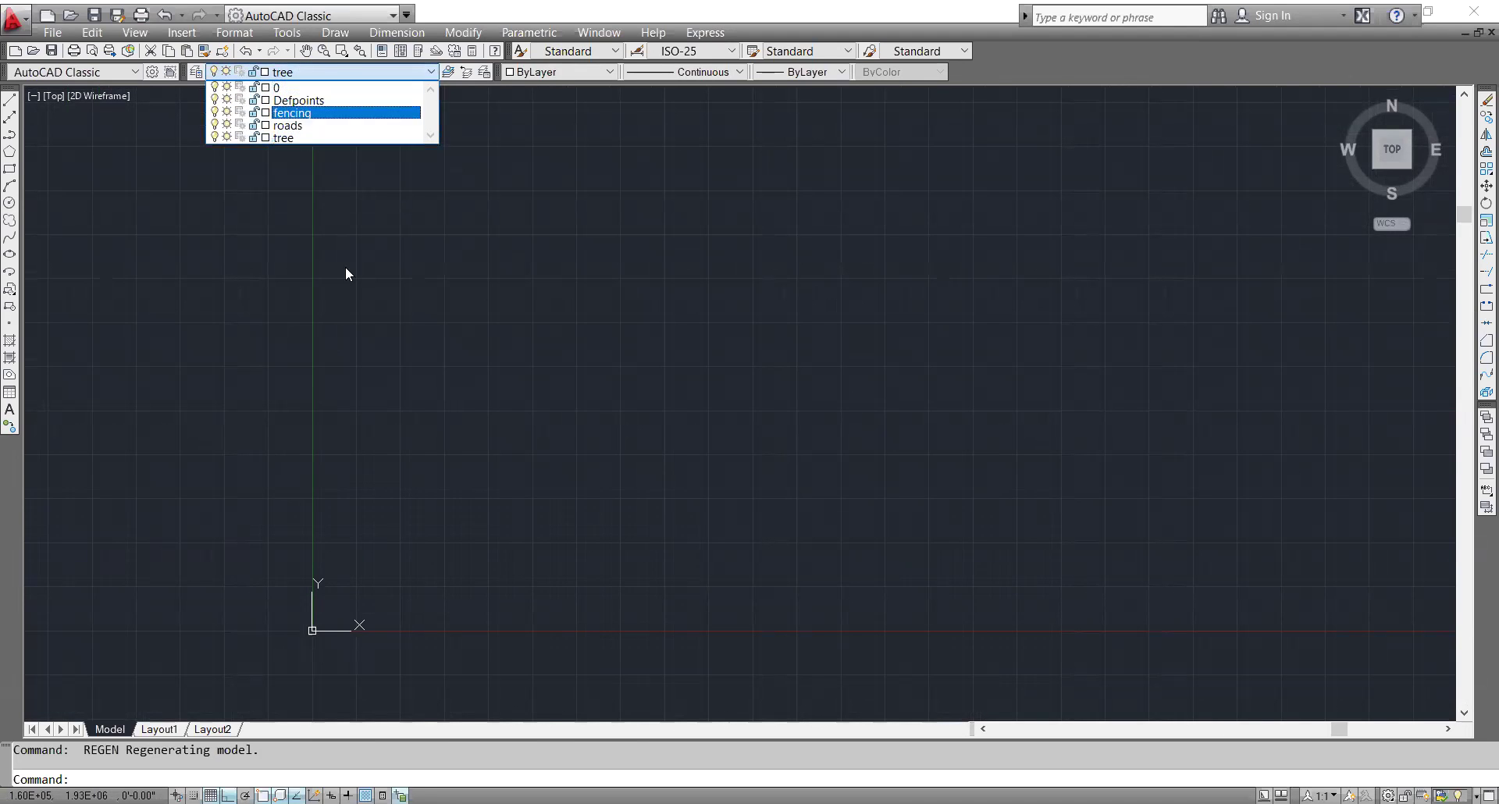
click(390, 281)
scroll(390, 654, up, 5)
scroll(380, 655, up, 2)
scroll(76, 573, up, 8)
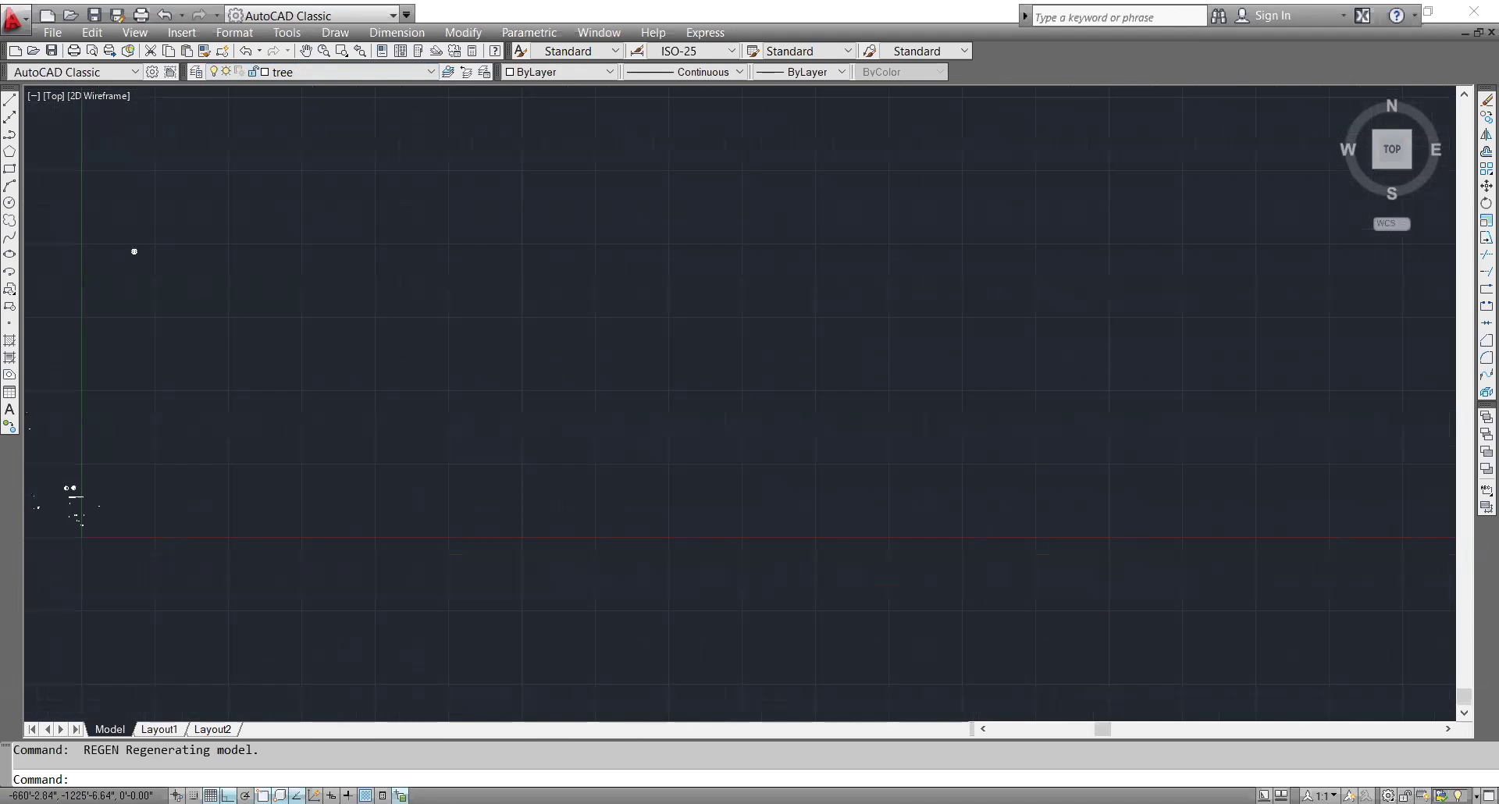
- Turn layer 0 off and back on to check which objects near the origin belong to it
scroll(140, 439, up, 8)
middle_drag(141, 439, 862, 803)
scroll(607, 325, up, 2)
scroll(447, 274, up, 9)
middle_drag(447, 273, 425, 308)
scroll(419, 302, down, 8)
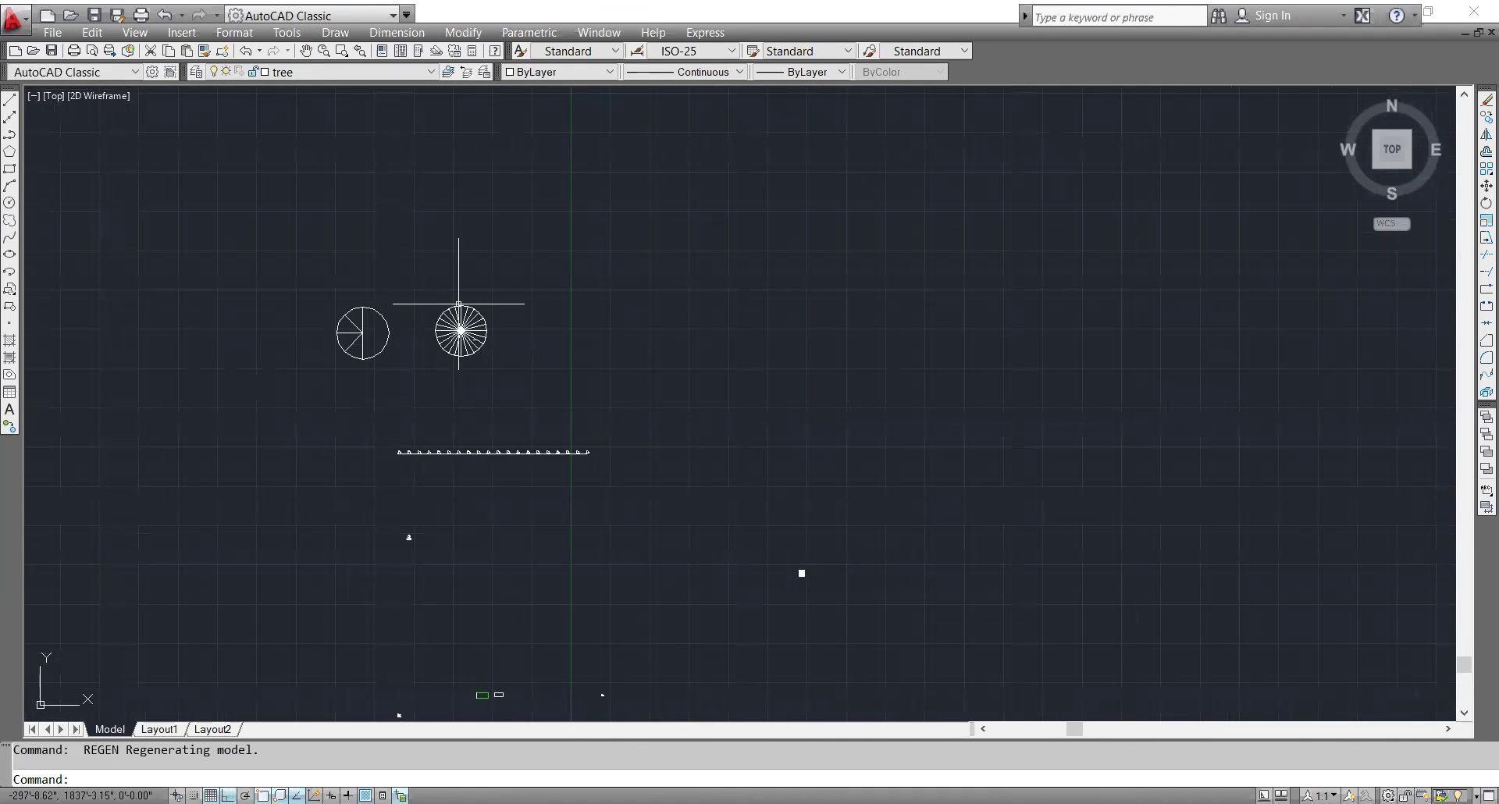
click(312, 72)
click(215, 86)
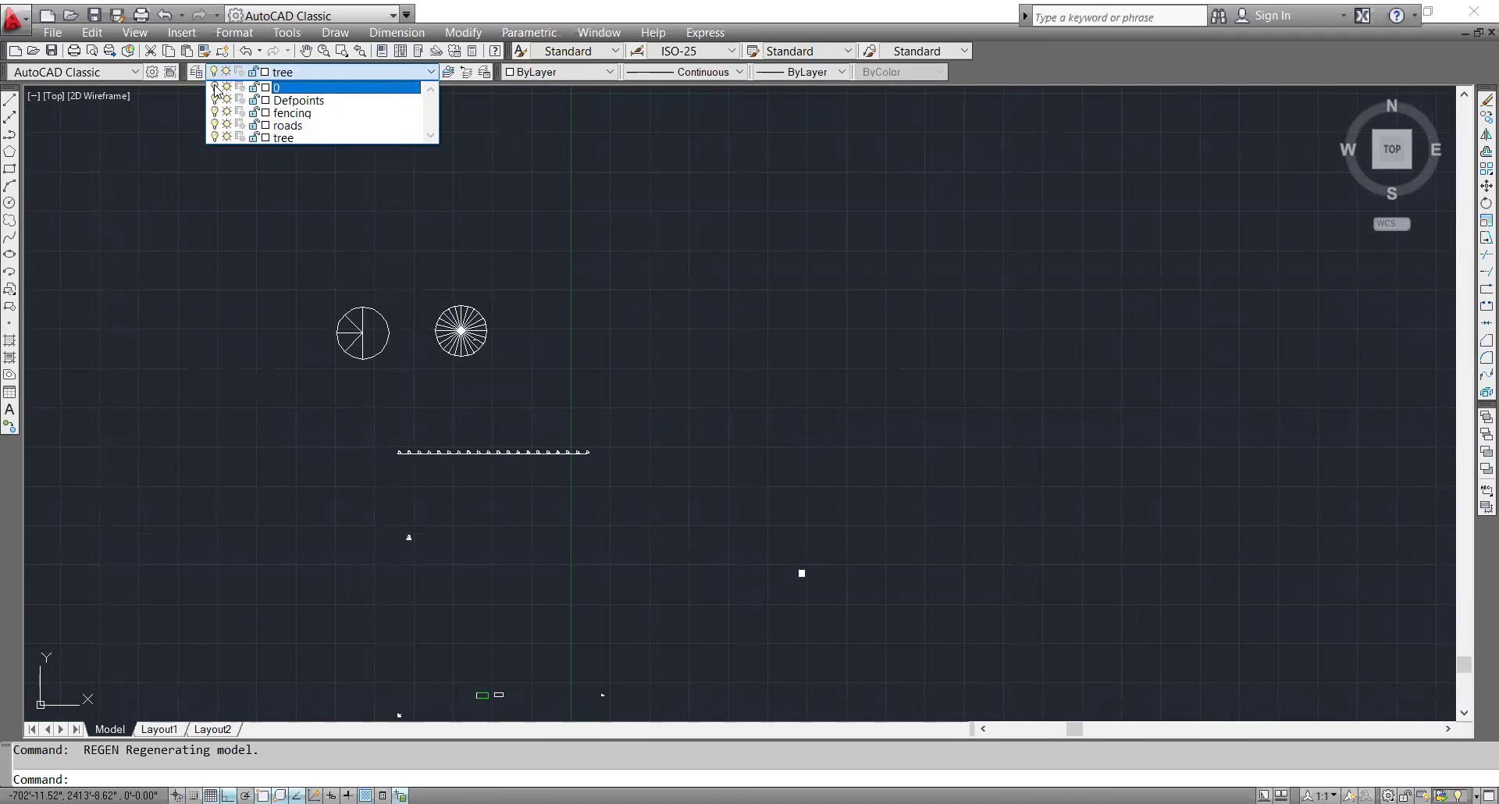
click(294, 235)
click(286, 72)
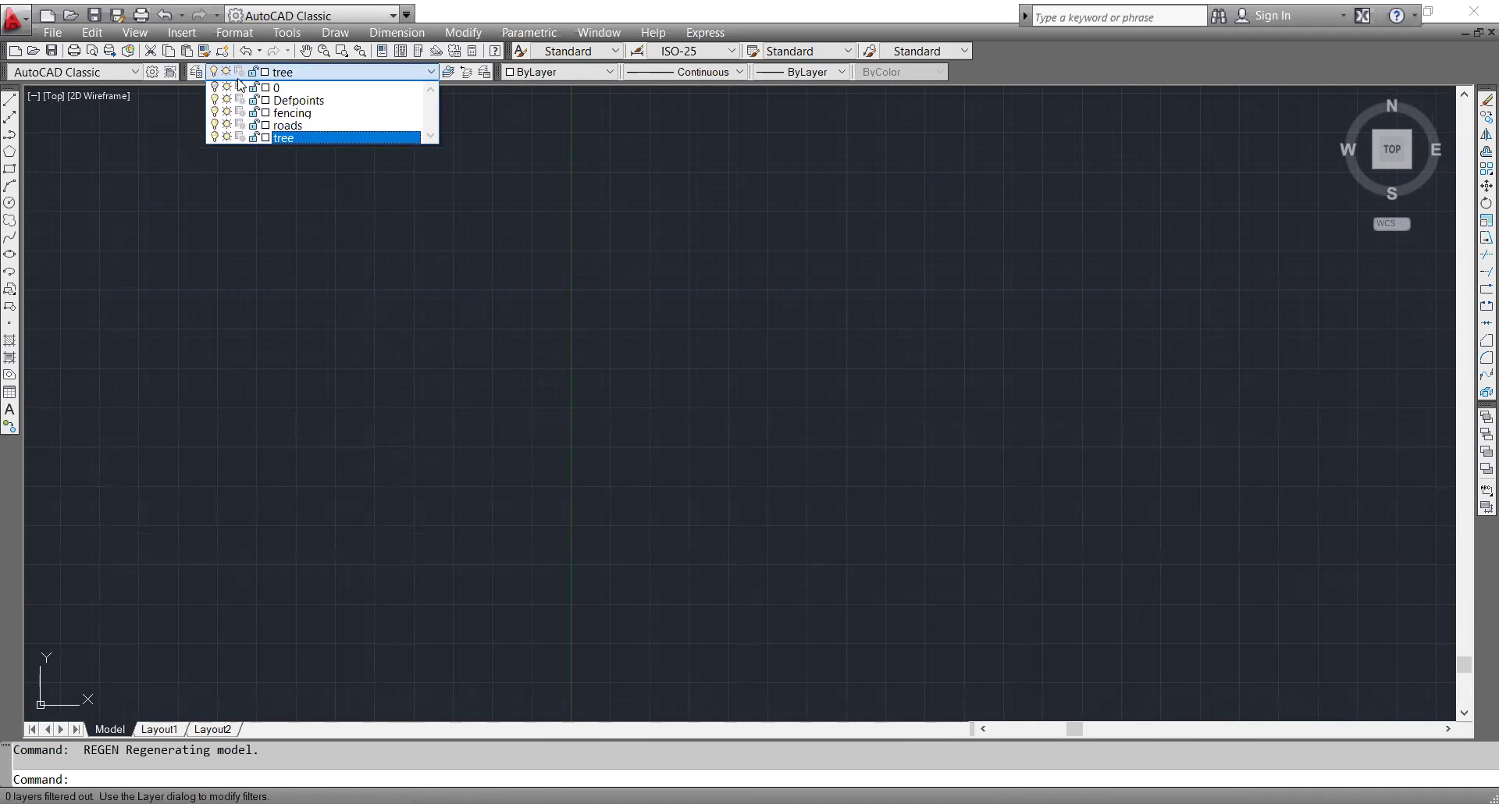
click(304, 271)
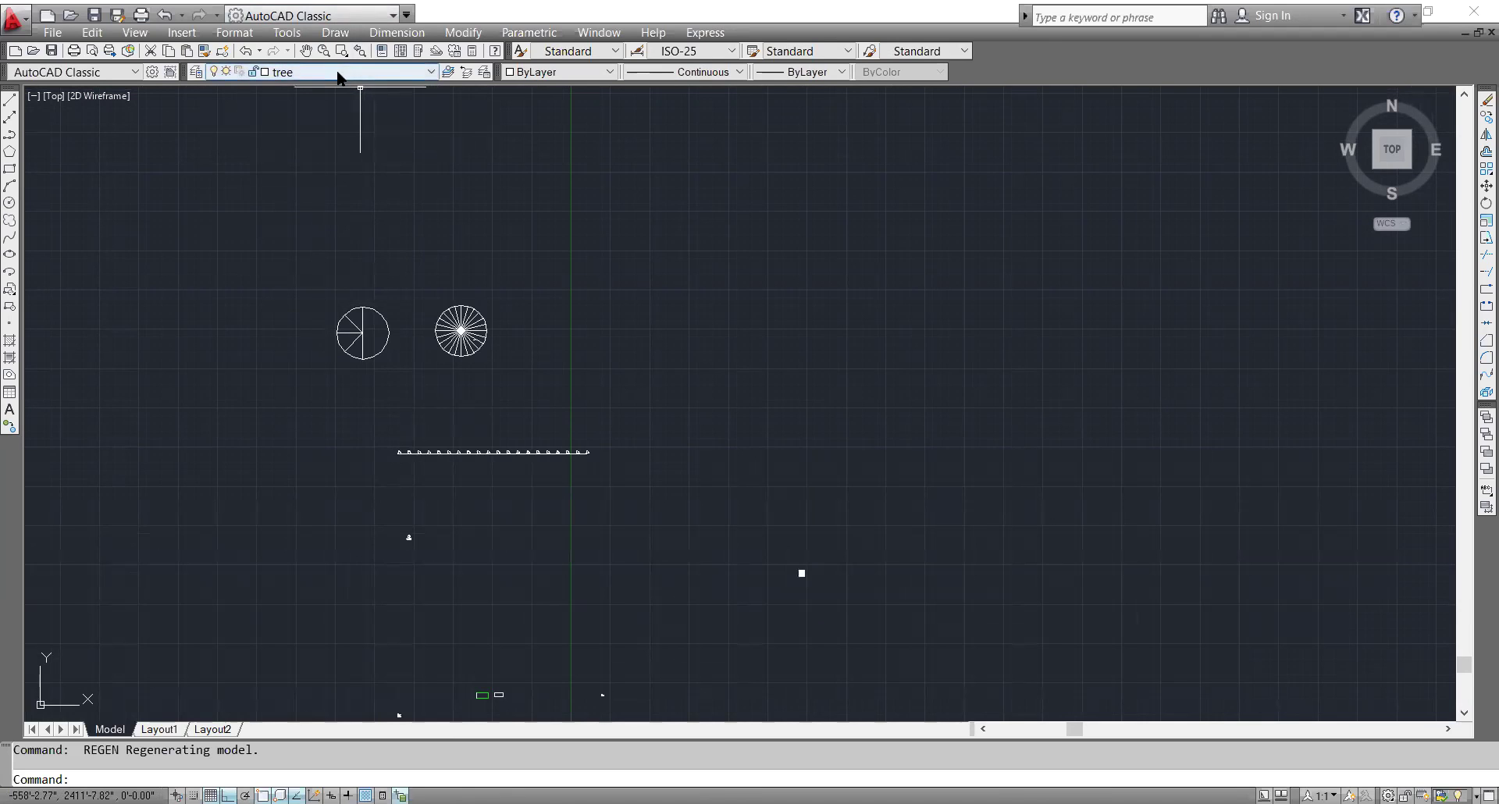
- Close the Autodesk Exchange window and draw a continuous chain of orthogonal lines on the tree layer, in the empty area east of the tree symbols
middle_drag(666, 316, 572, 341)
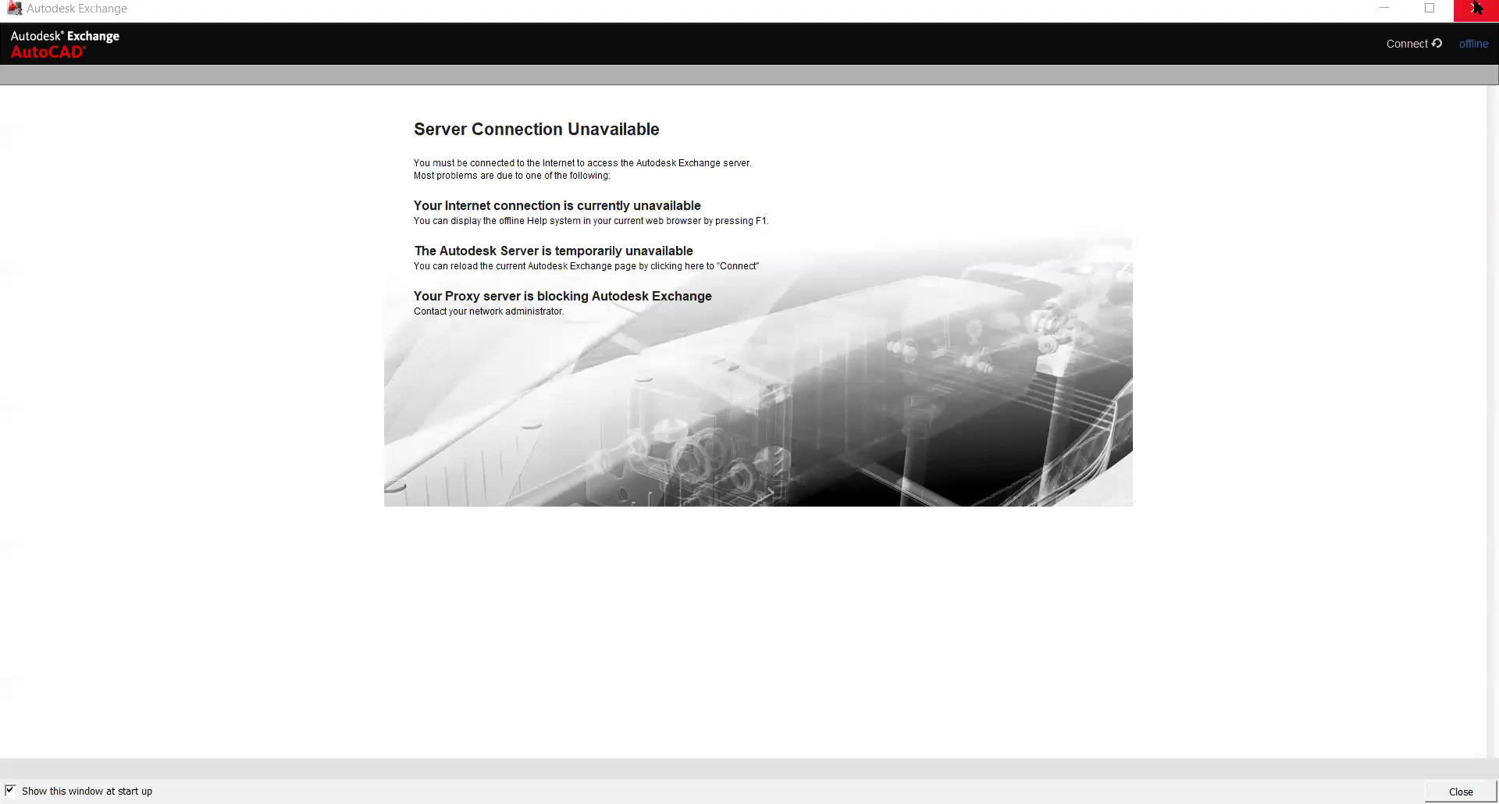
click(1477, 8)
text(l)
key(space)
click(696, 346)
click(697, 286)
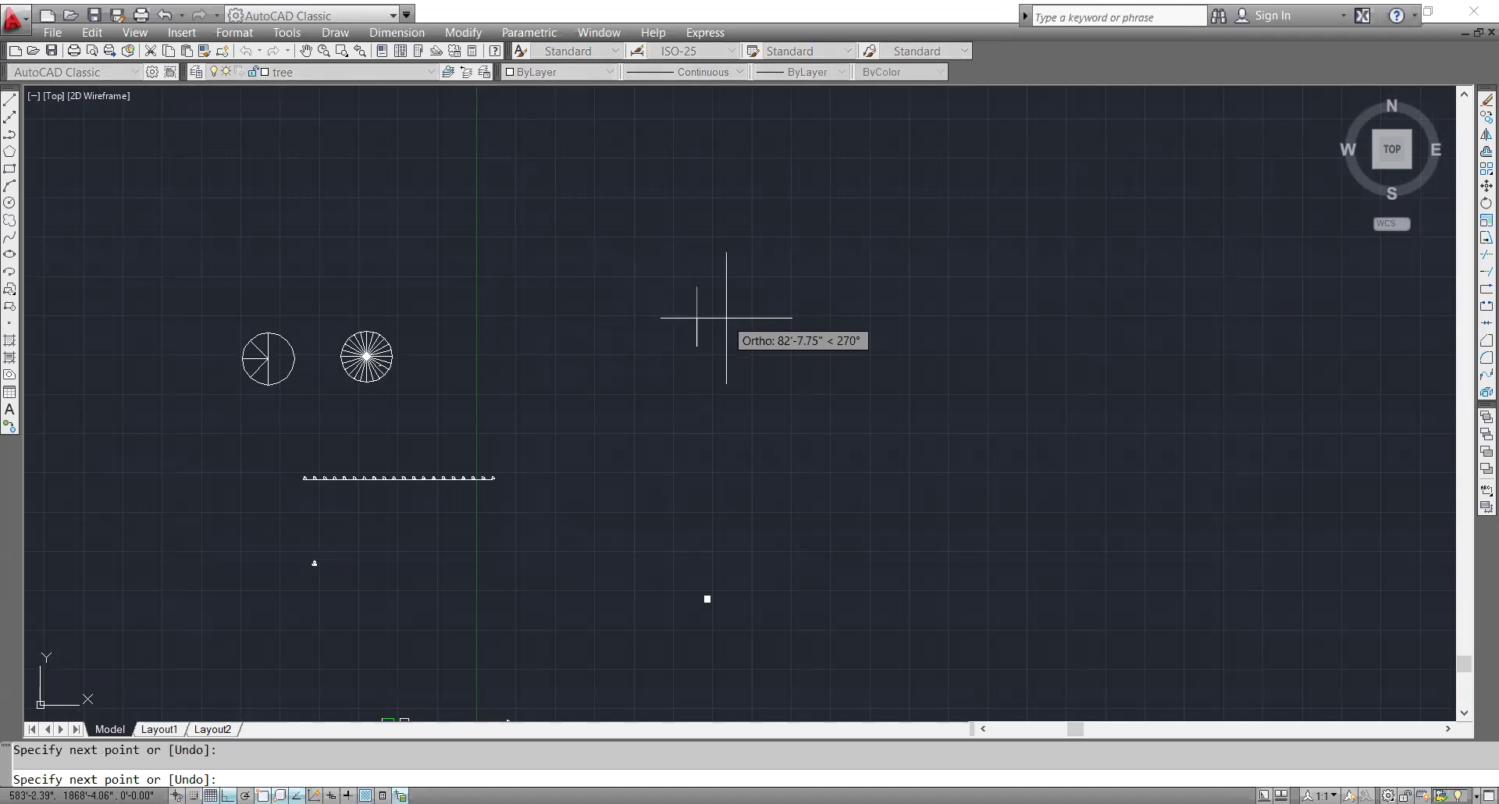
click(829, 286)
click(829, 357)
click(965, 358)
click(965, 447)
click(695, 448)
click(694, 364)
click(881, 364)
click(858, 522)
click(802, 491)
click(833, 428)
key(Escape)
click(1157, 533)
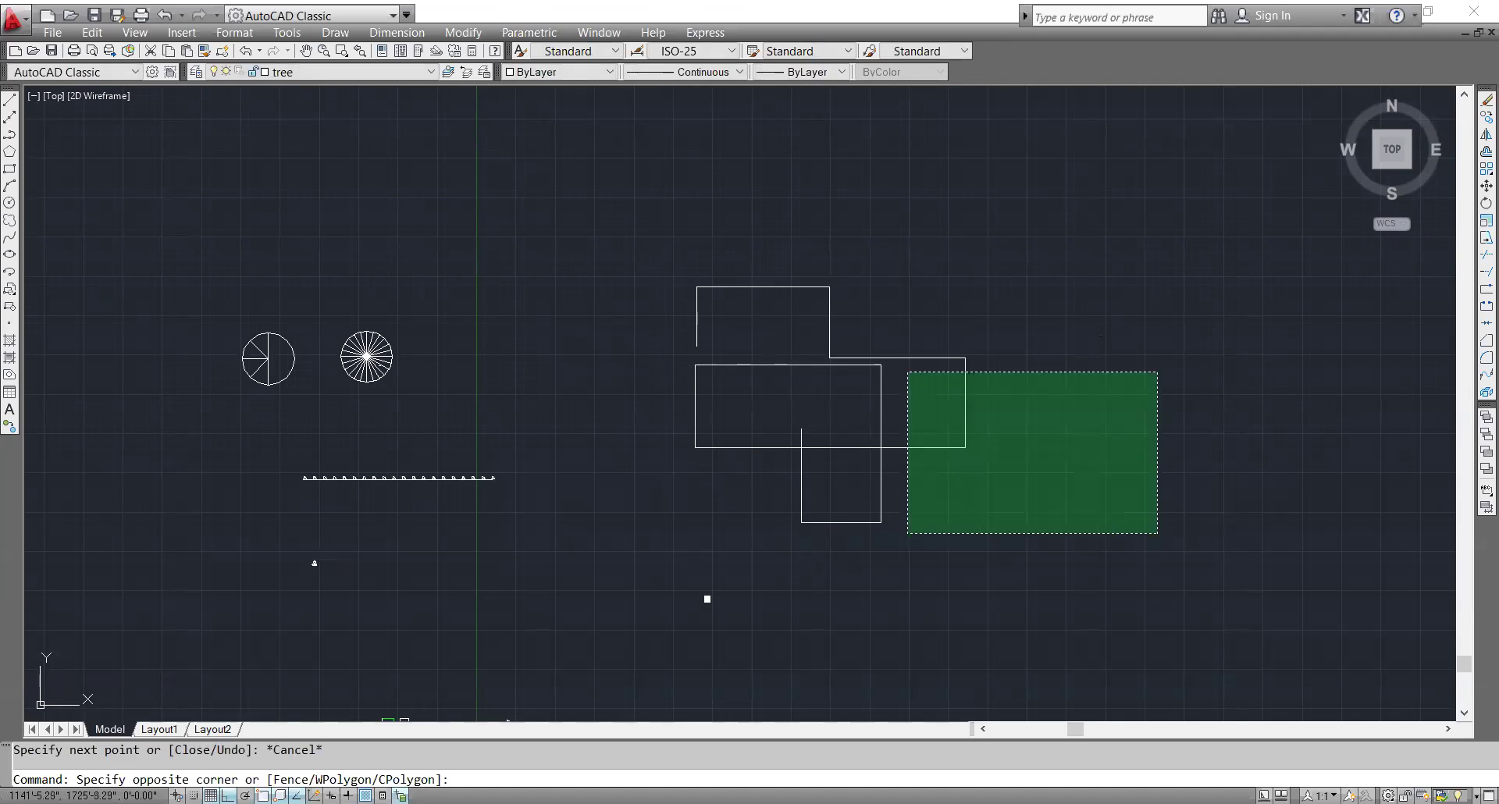
click(907, 372)
key(Escape)
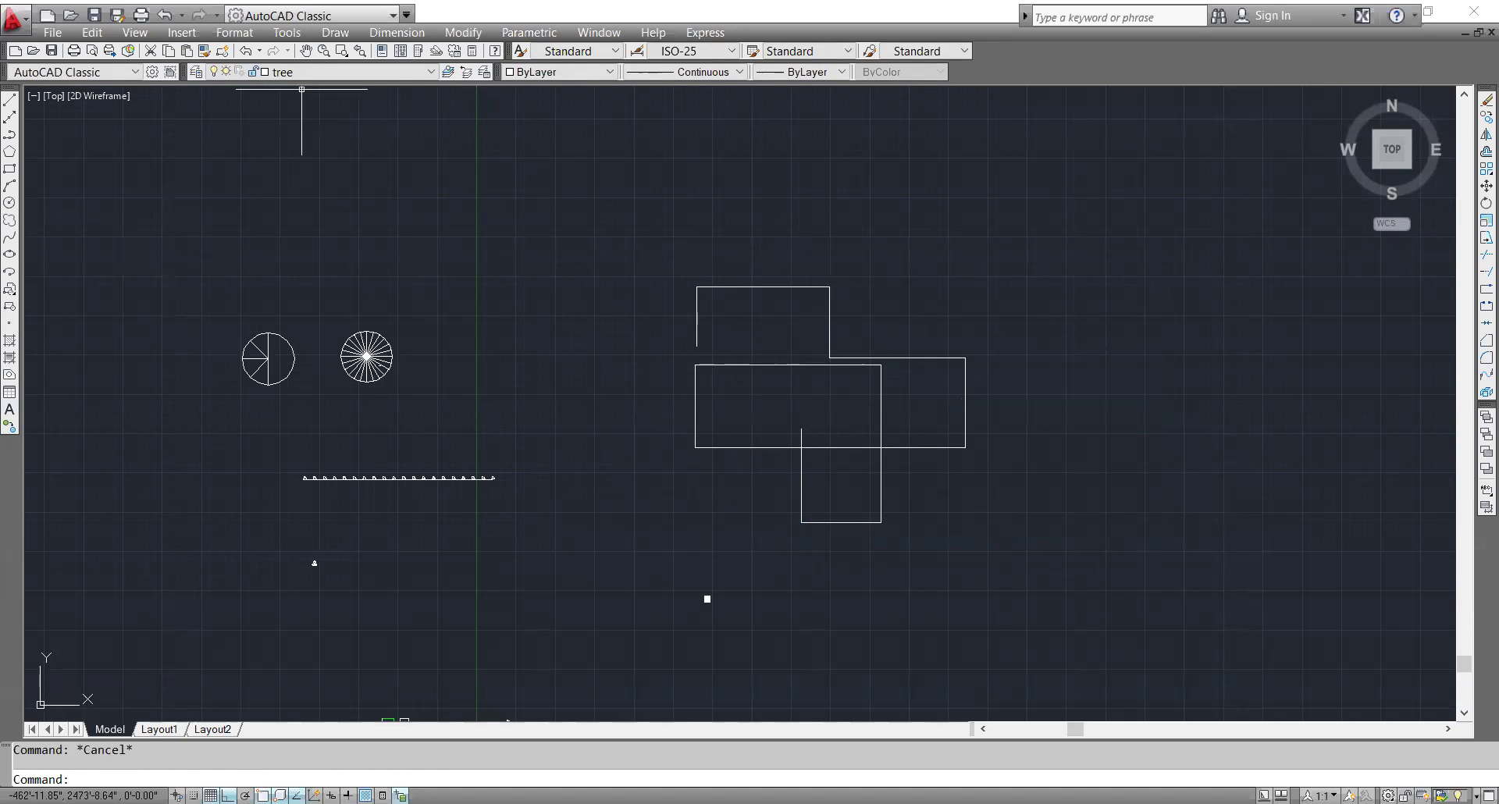
- Turn off the current tree layer to hide the newly drawn lines
click(312, 72)
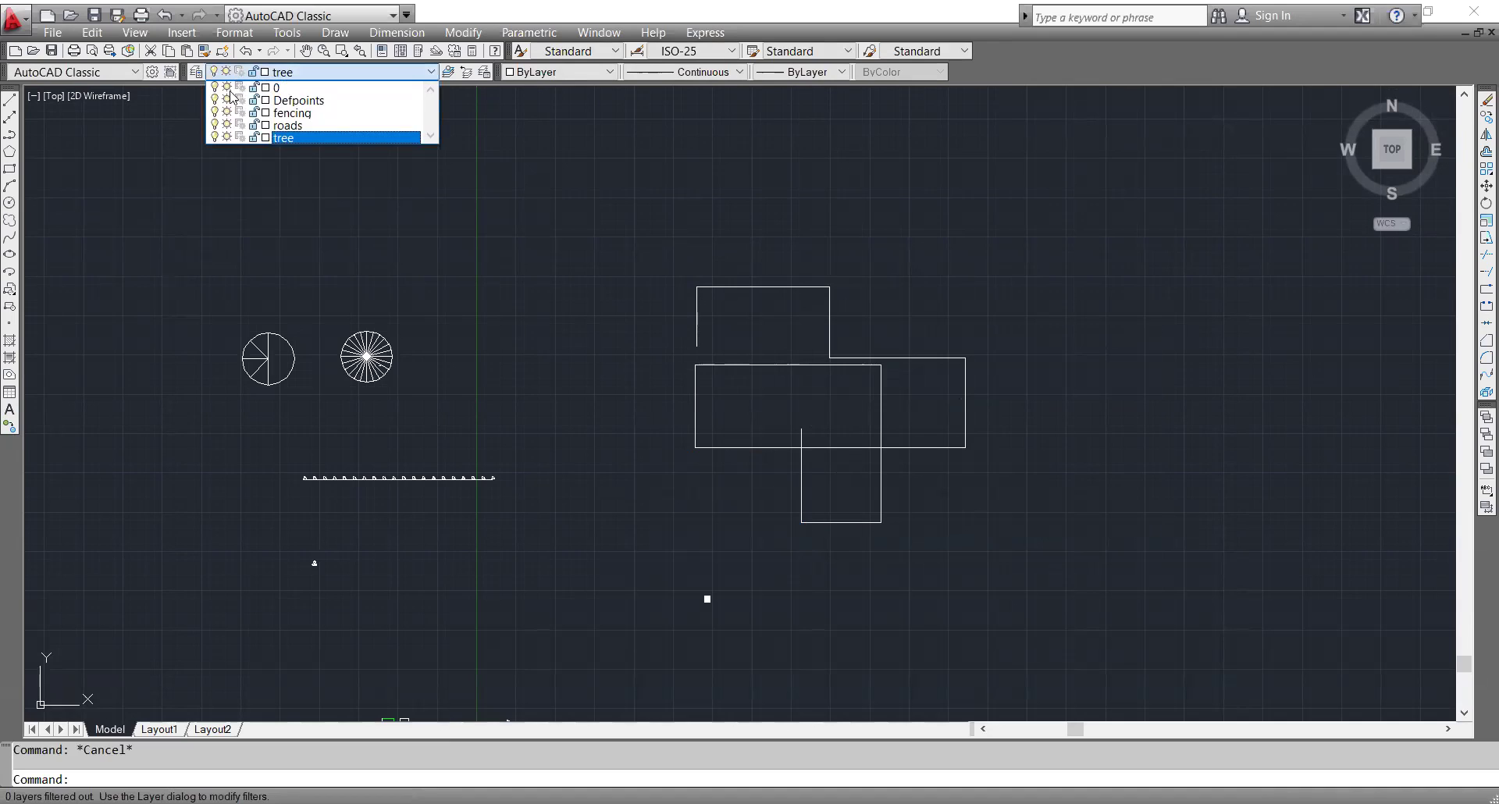
click(214, 139)
click(418, 287)
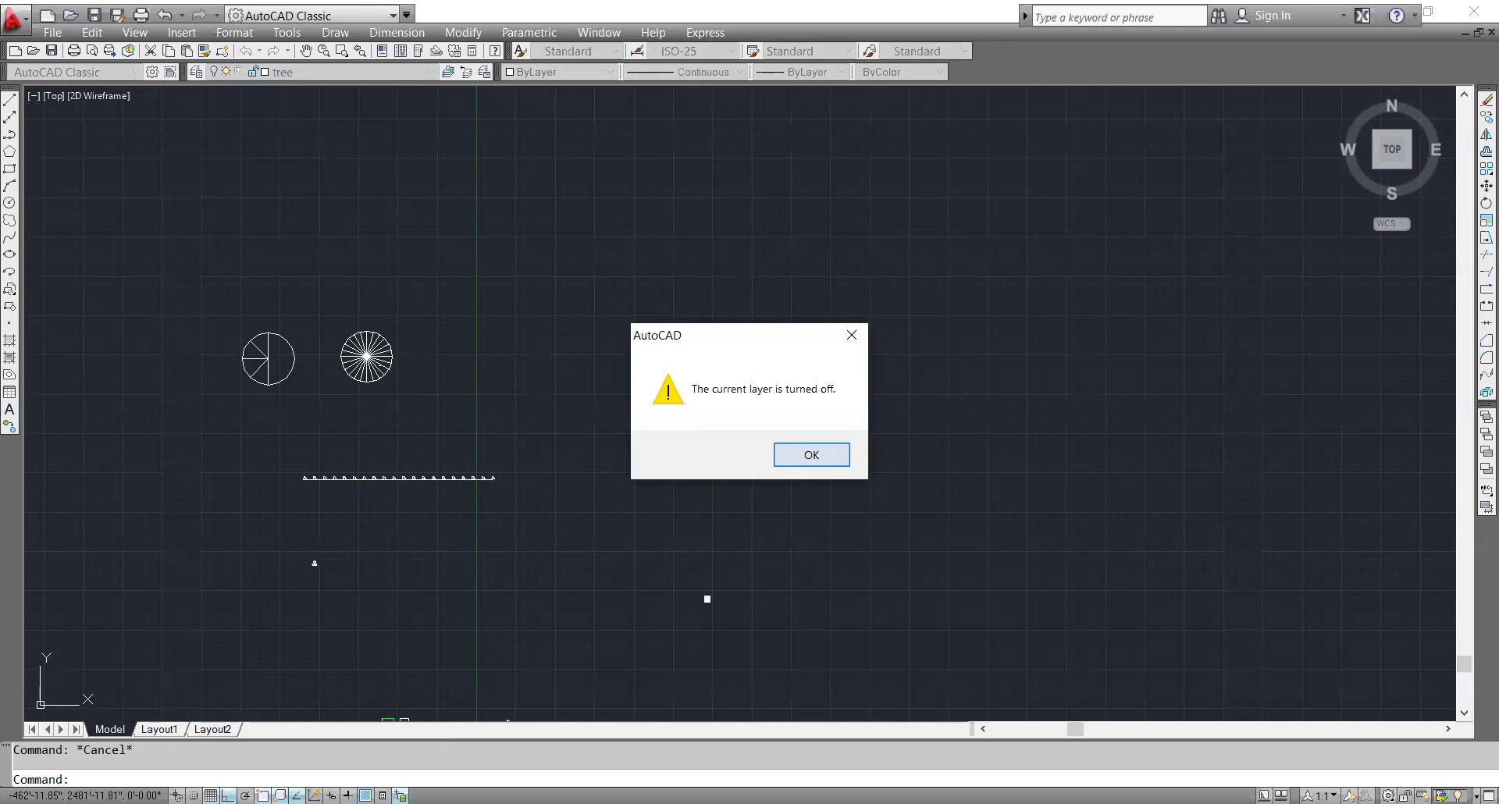
click(811, 454)
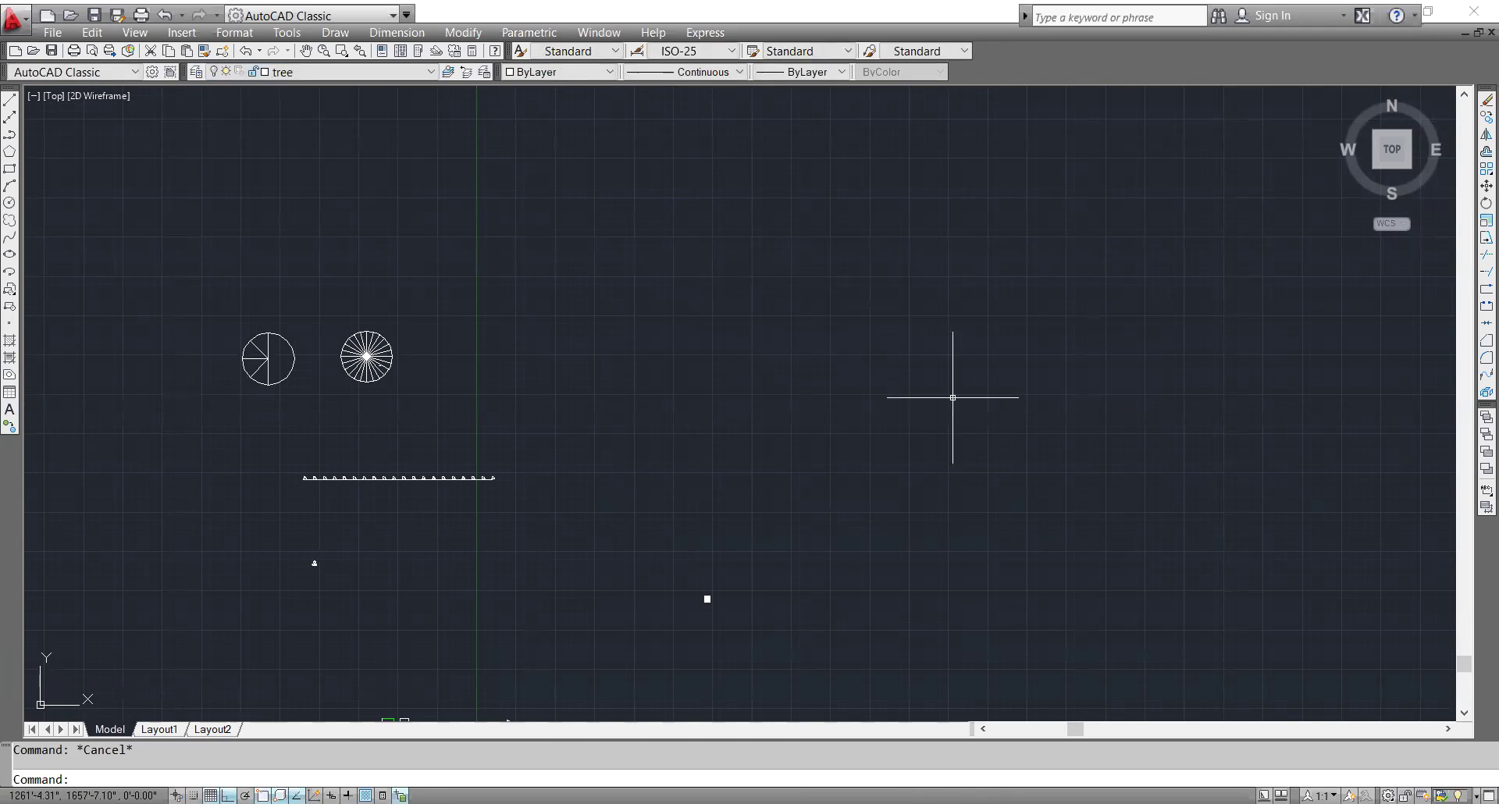
- Turn the tree layer back on to show its lines again
click(258, 72)
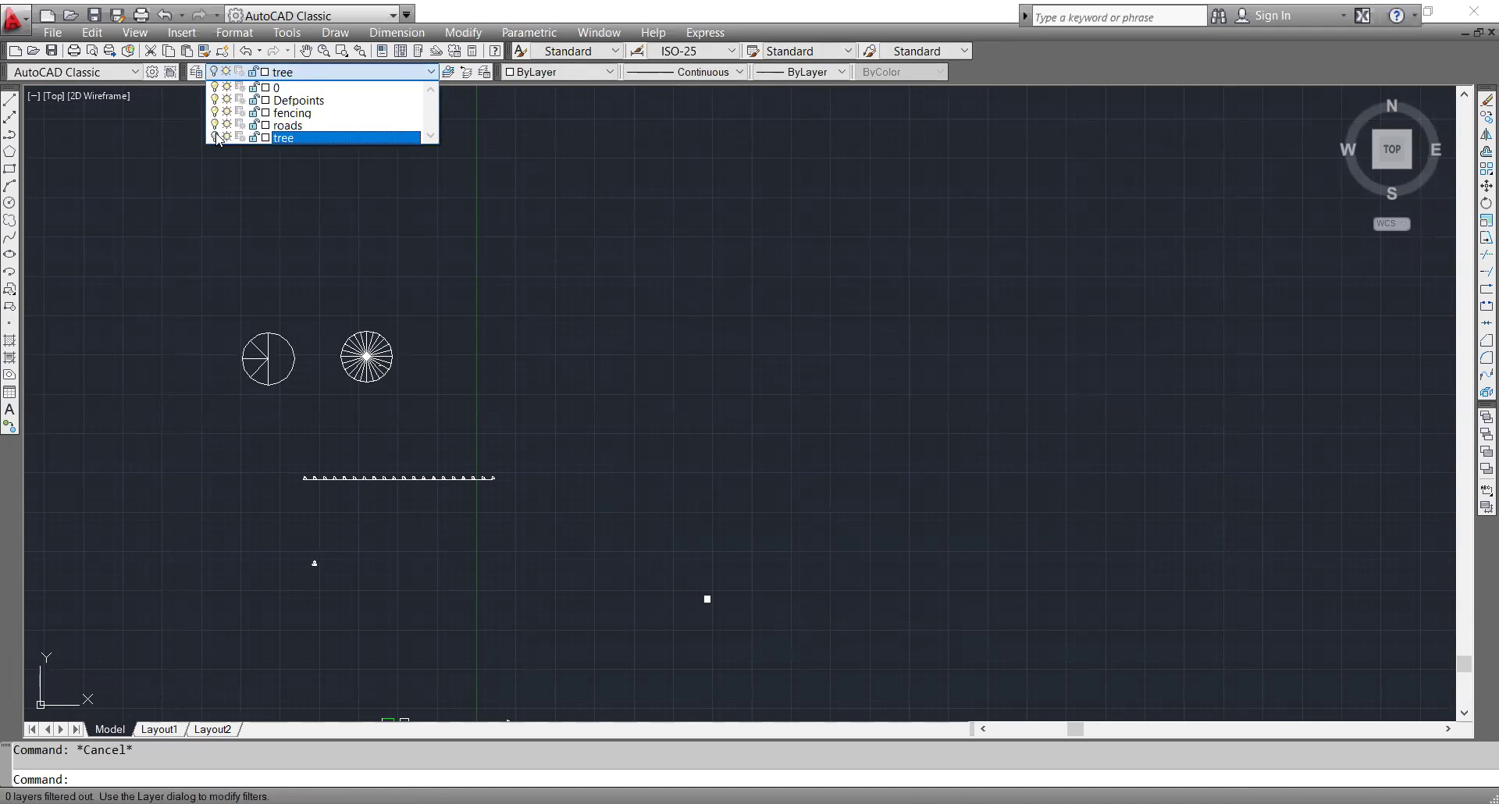
click(214, 137)
click(290, 72)
- Try to freeze the current tree layer
click(258, 72)
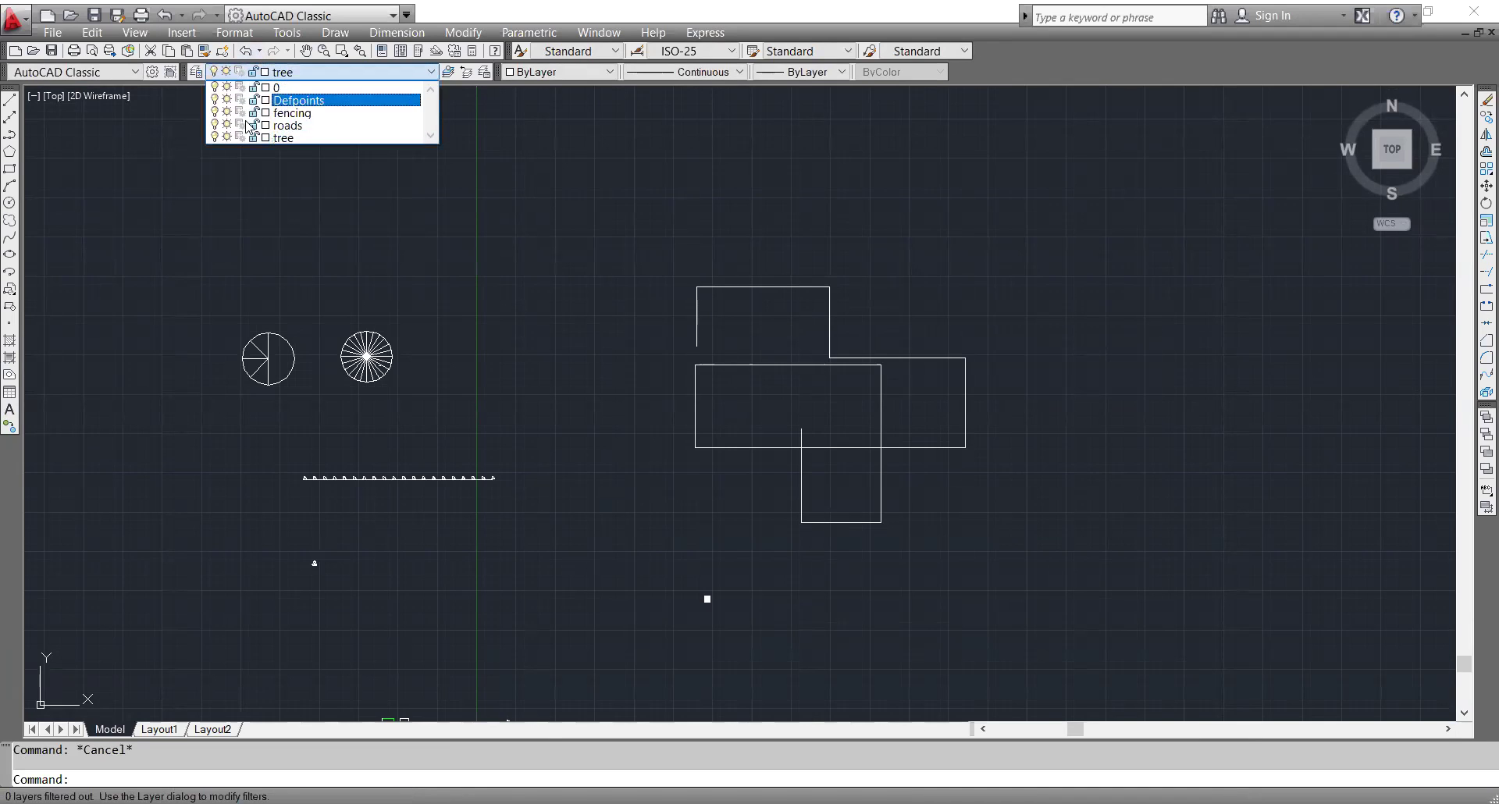
click(228, 137)
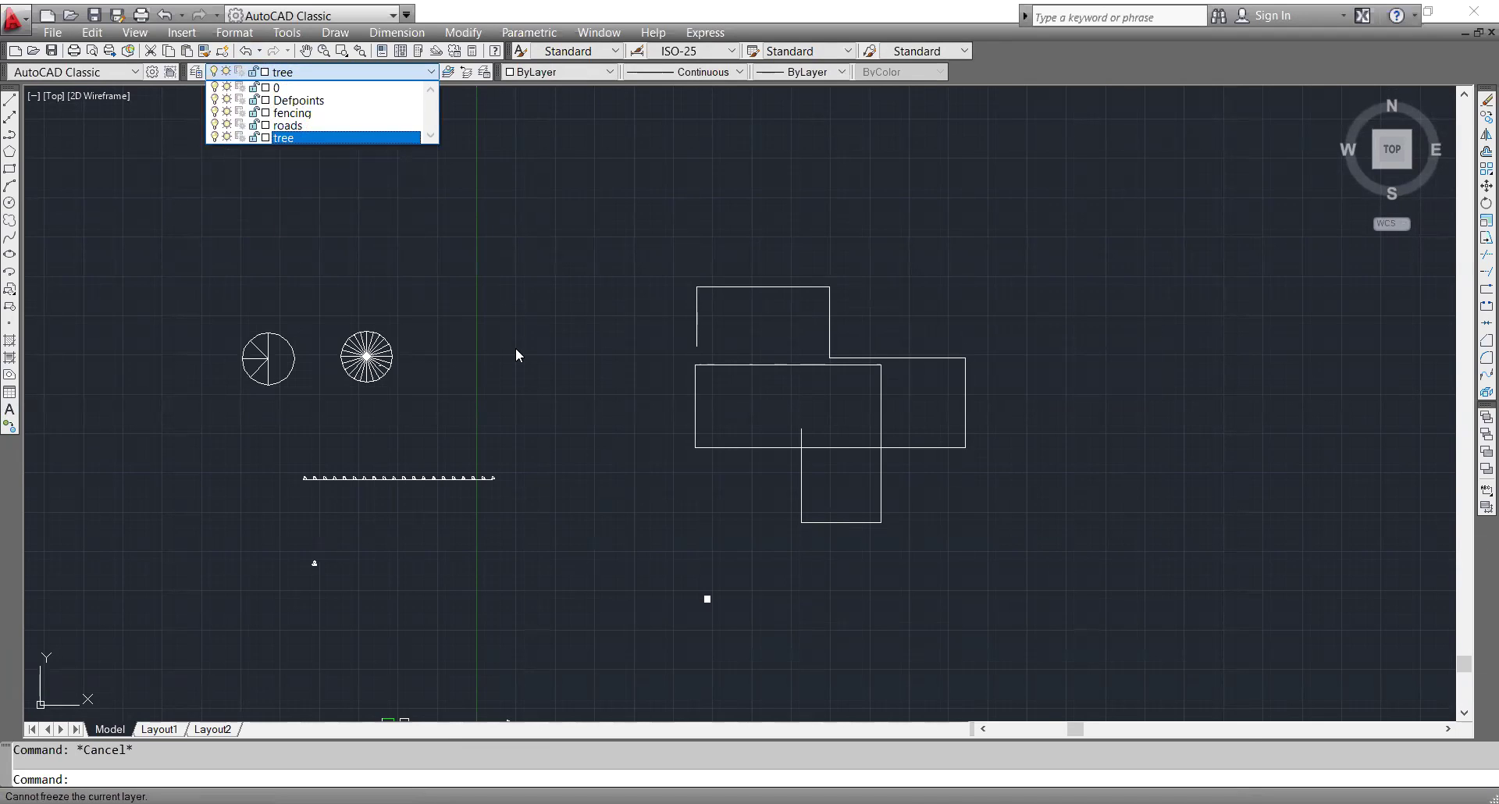
scroll(659, 429, down, 4)
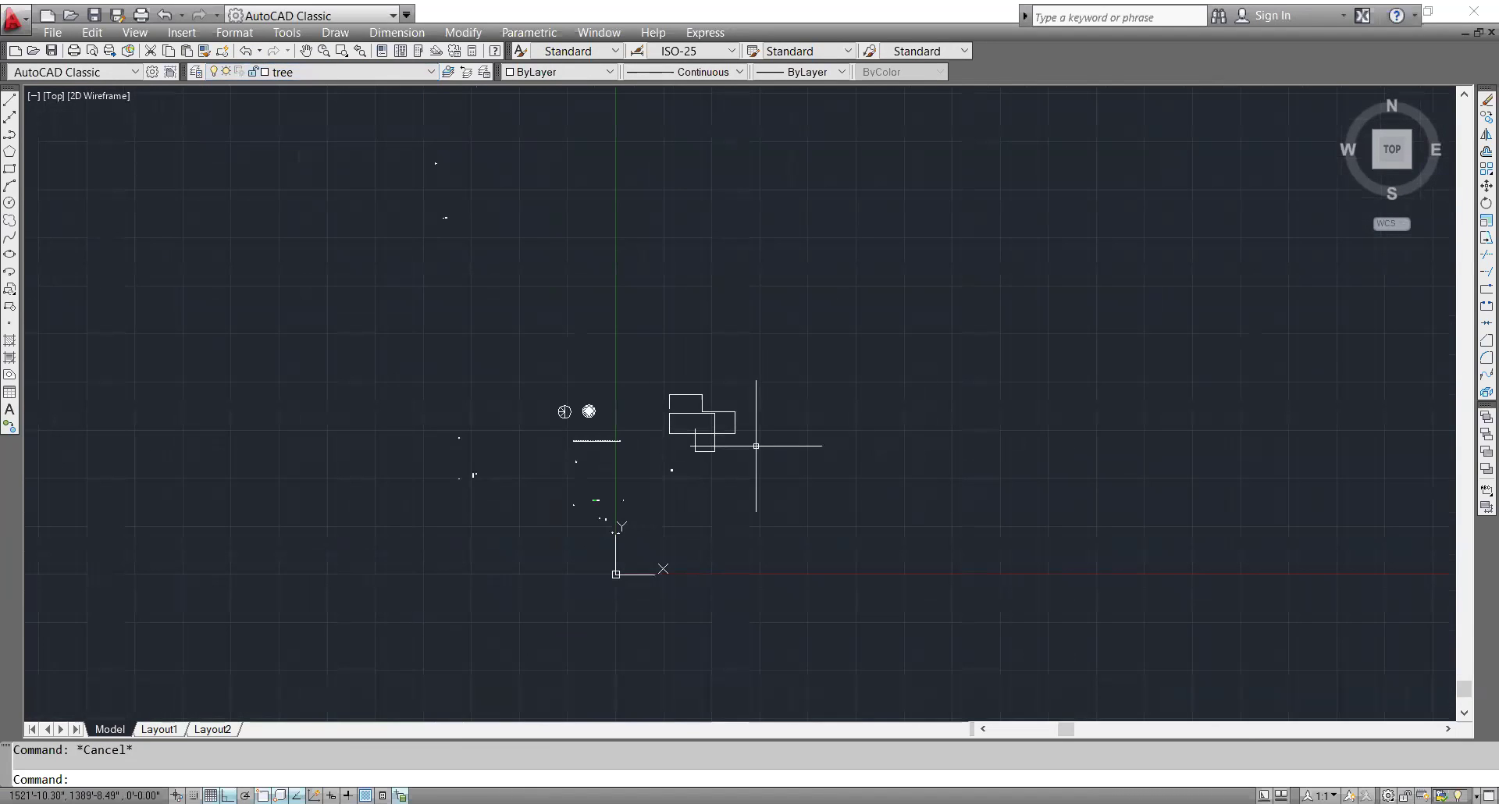
scroll(757, 438, up, 3)
scroll(469, 434, up, 3)
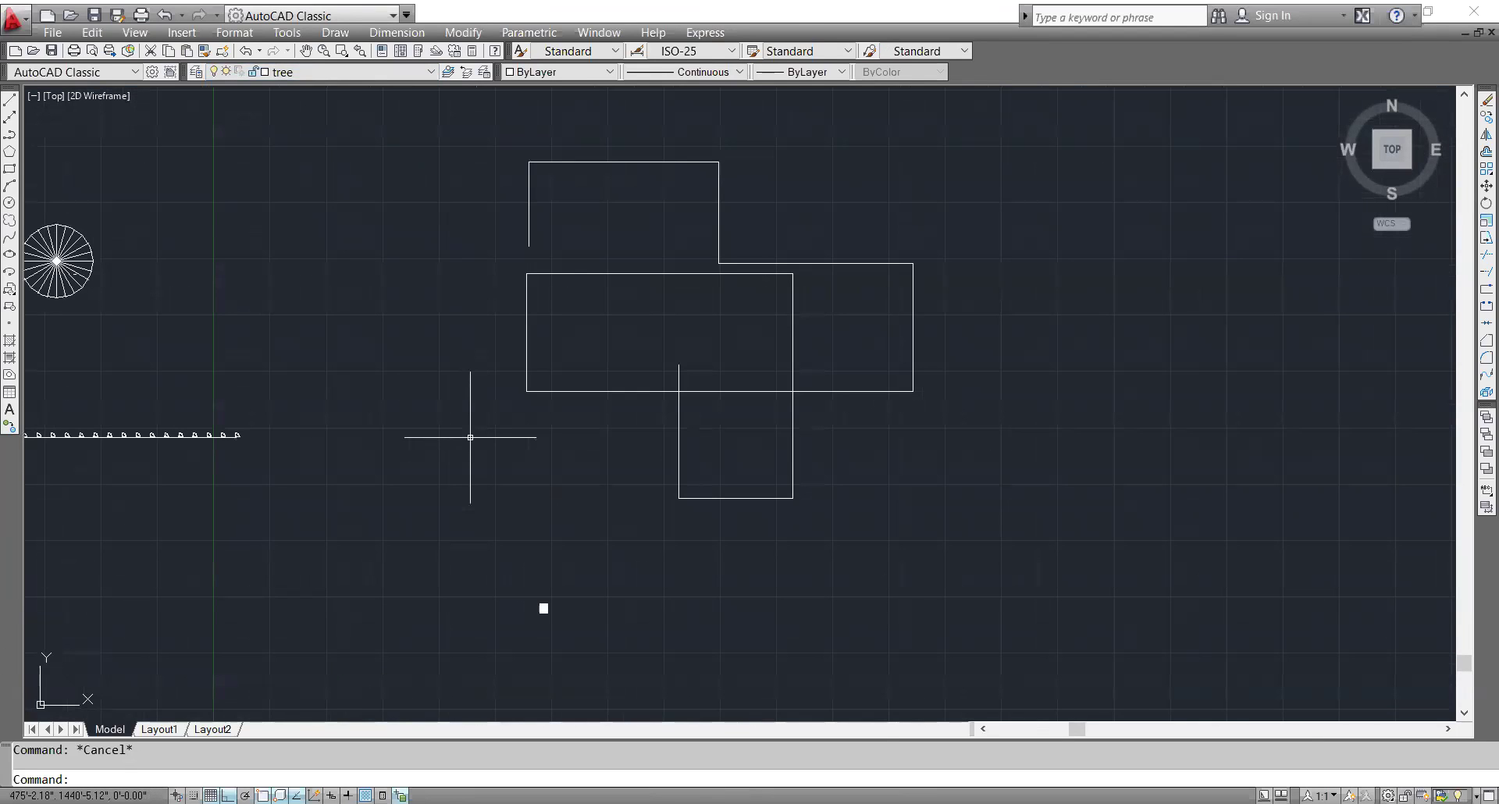
scroll(636, 351, down, 8)
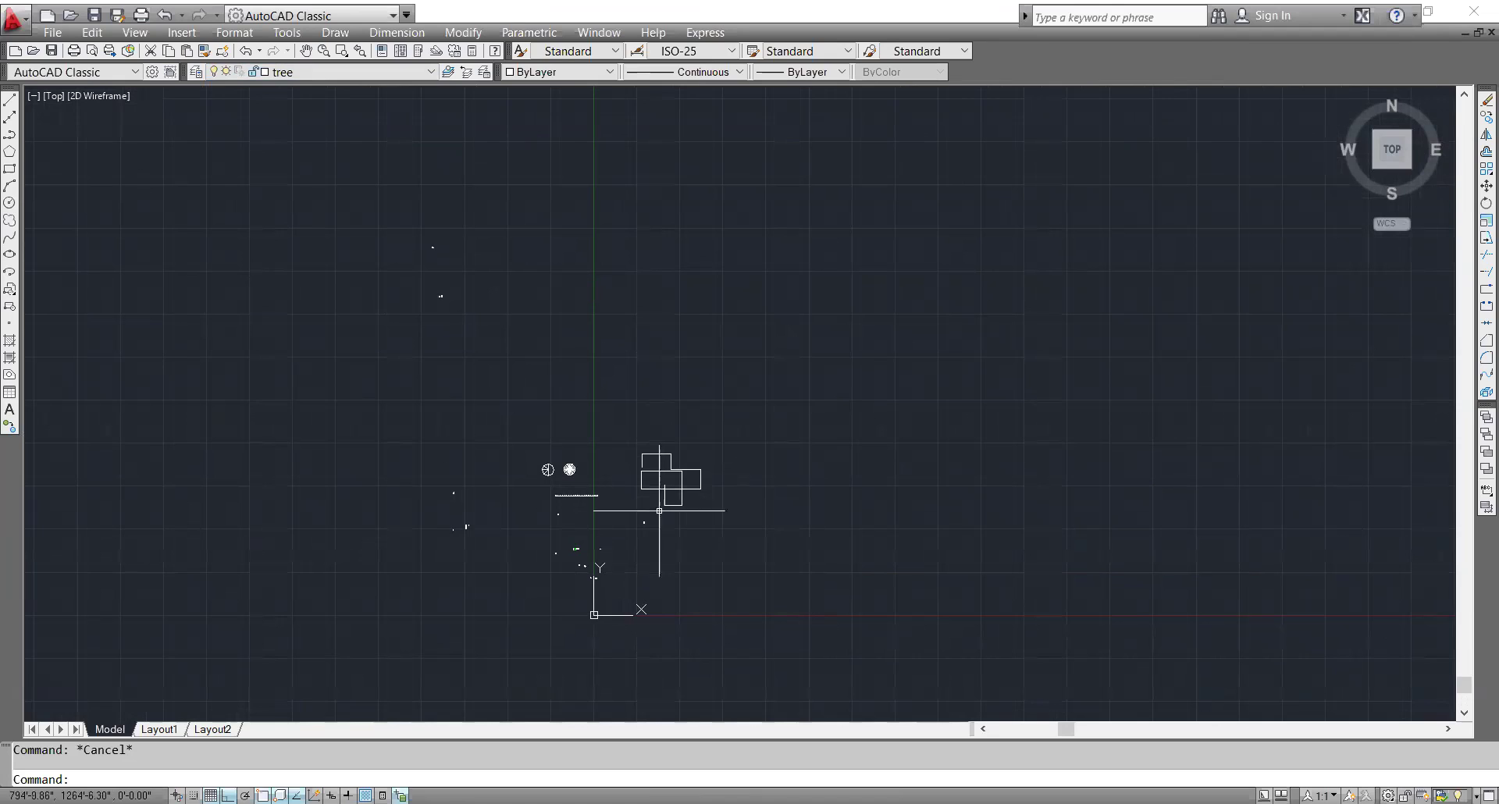
scroll(714, 539, up, 3)
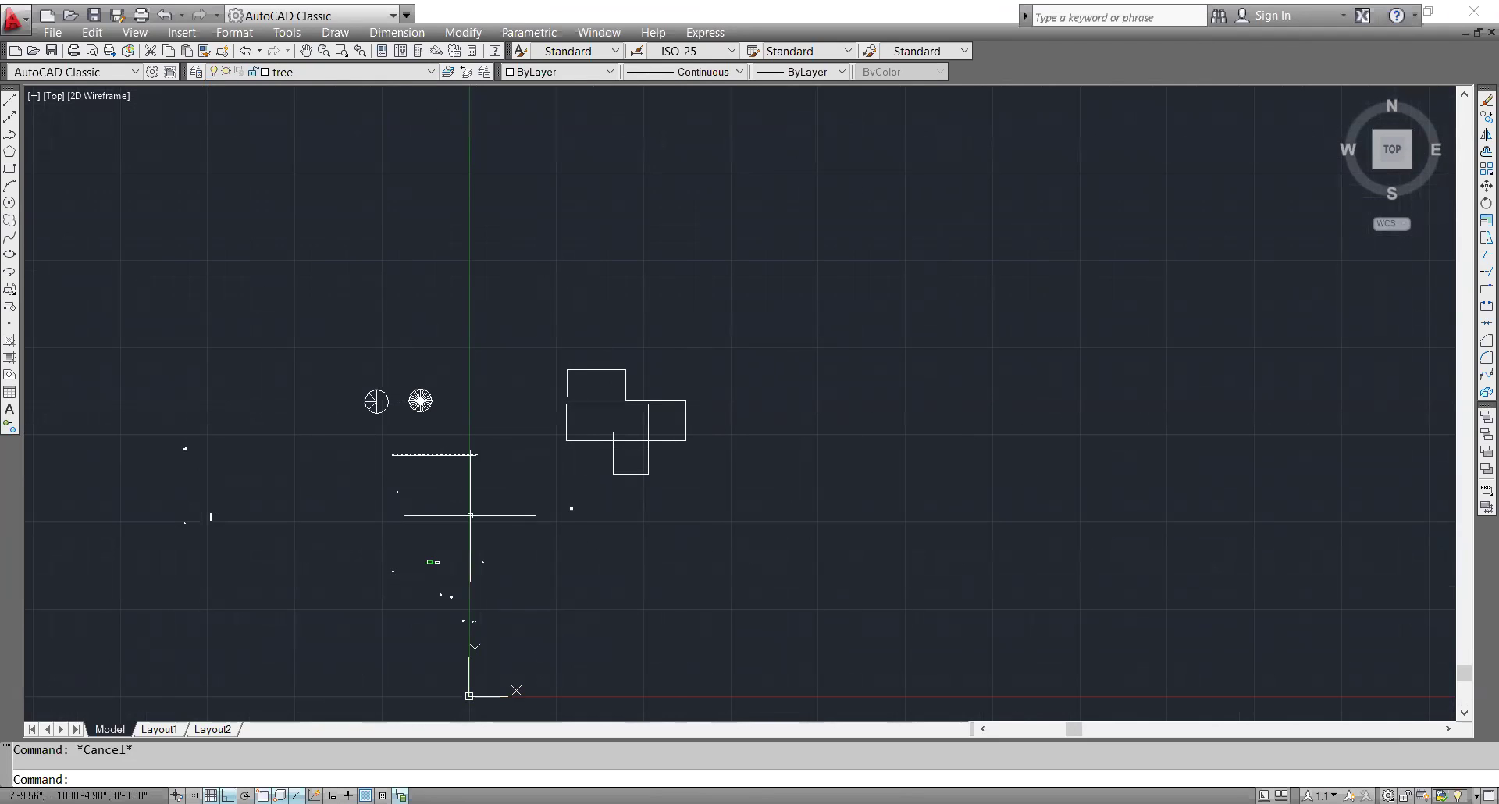
- Start opening an existing drawing and browse to the New Volume (E:) drive
click(13, 17)
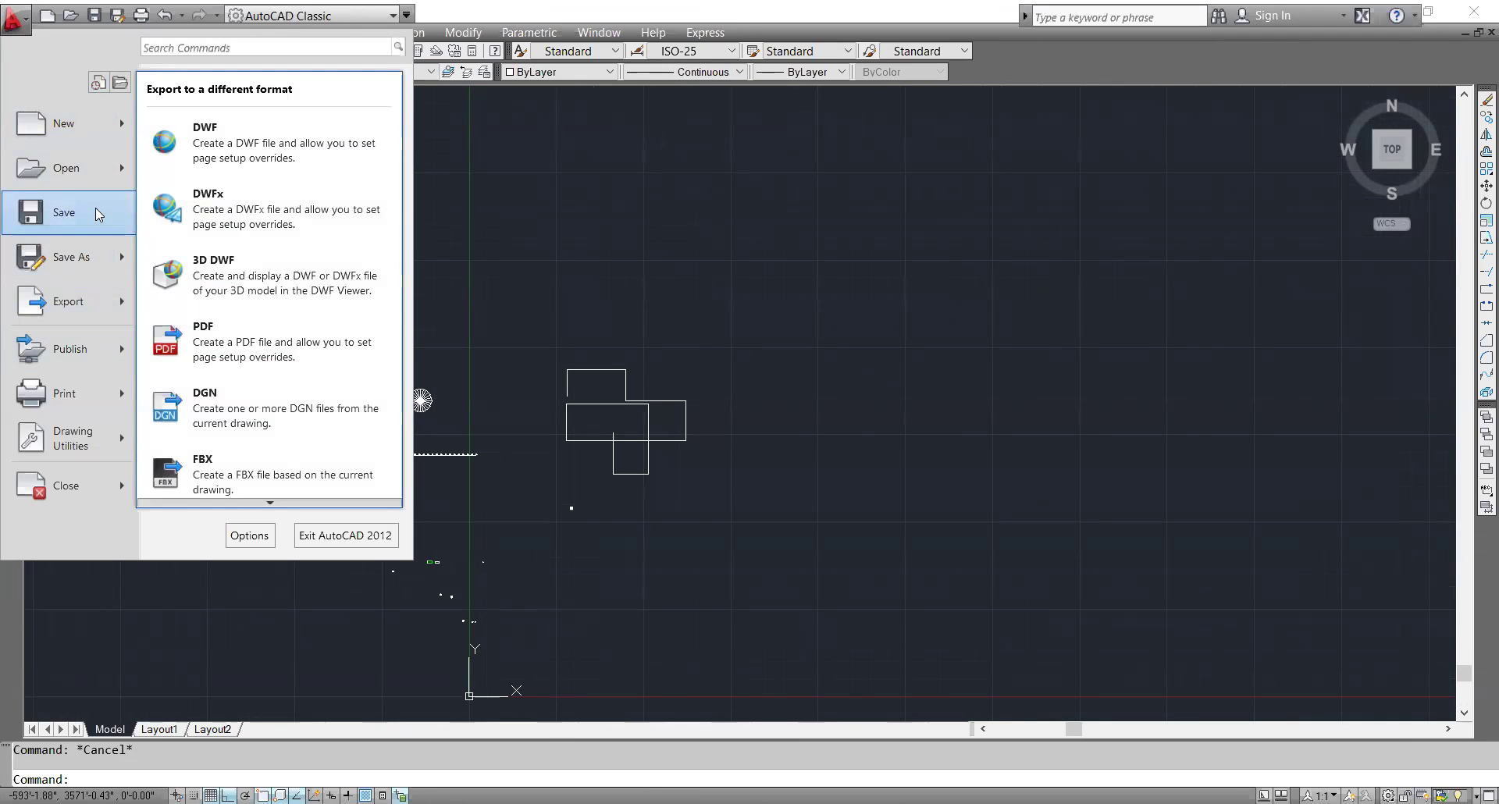
click(96, 178)
click(488, 500)
double_click(615, 424)
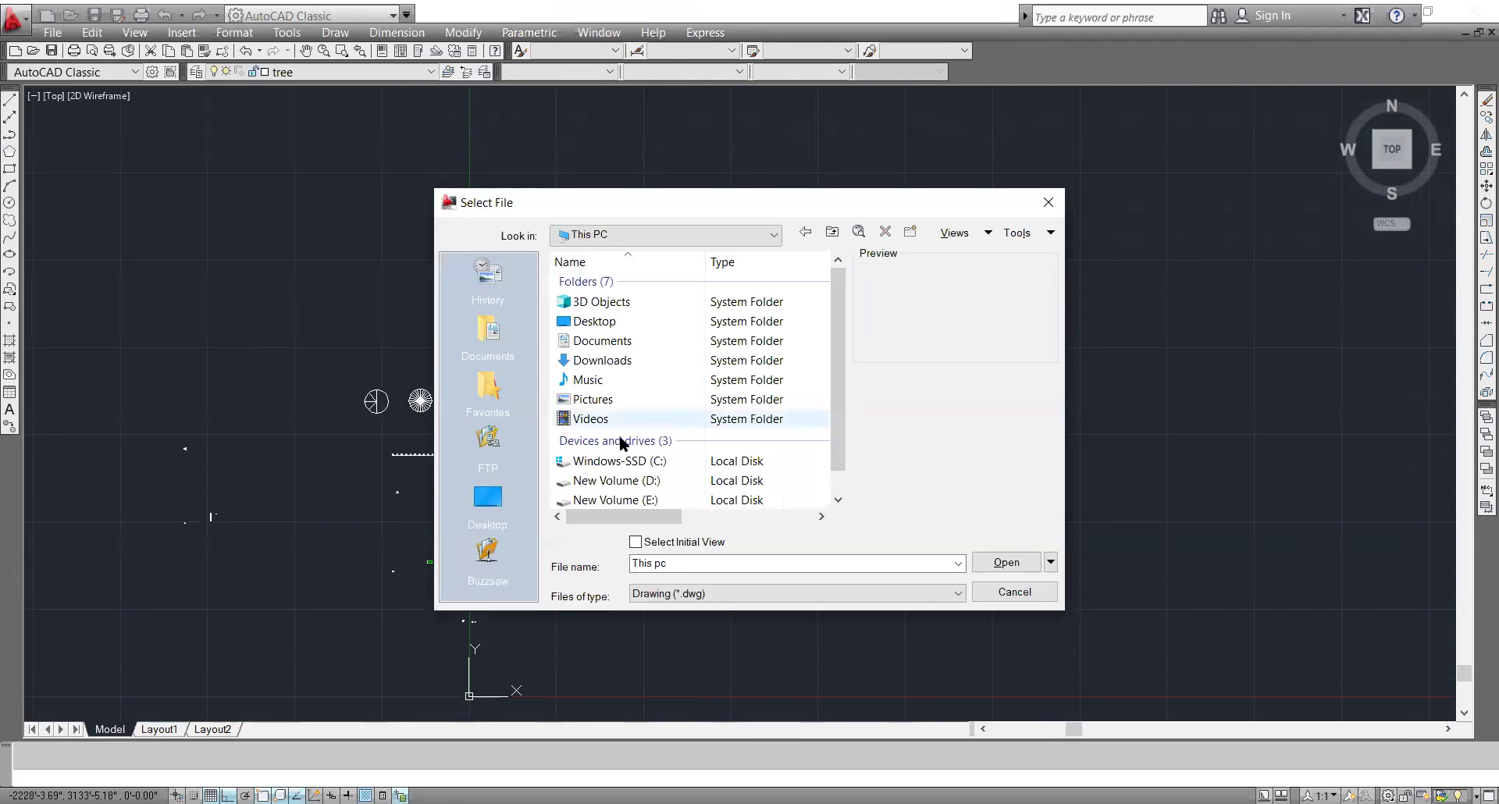
scroll(621, 445, down, 1)
double_click(643, 474)
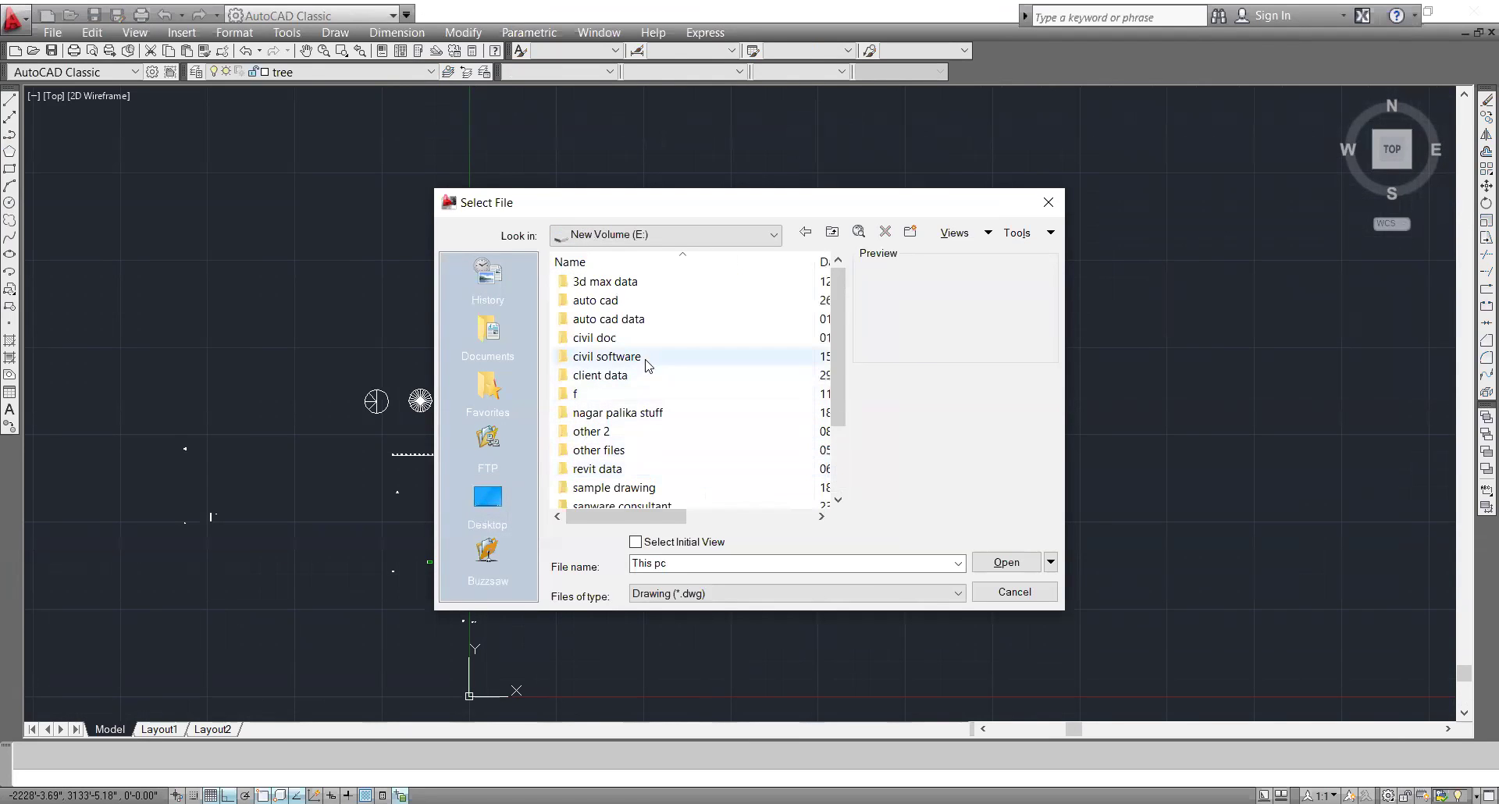
- Browse through the client data folder and the client's own folder to the marriage garden folder
scroll(653, 399, down, 1)
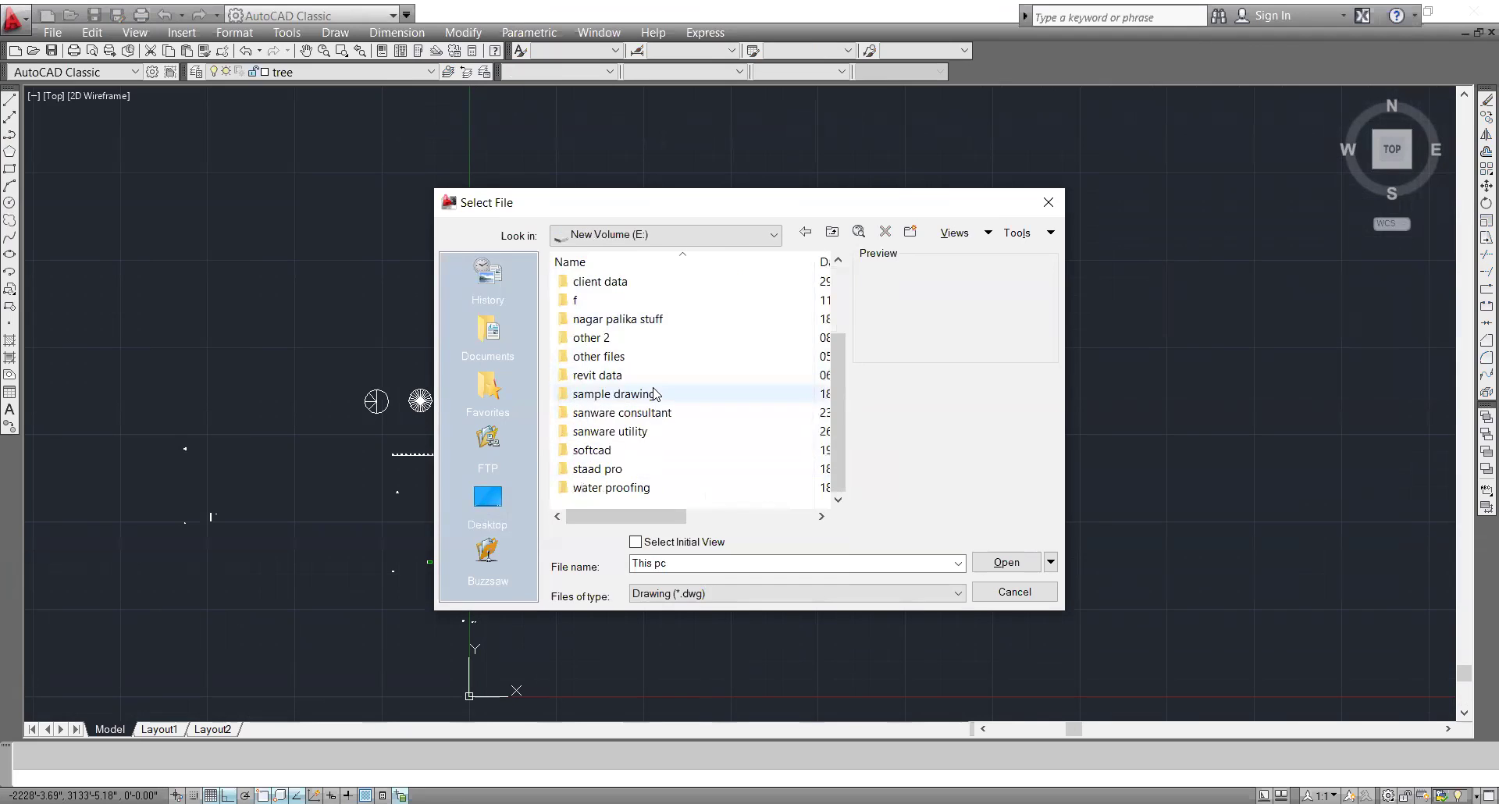
scroll(652, 364, up, 1)
double_click(645, 376)
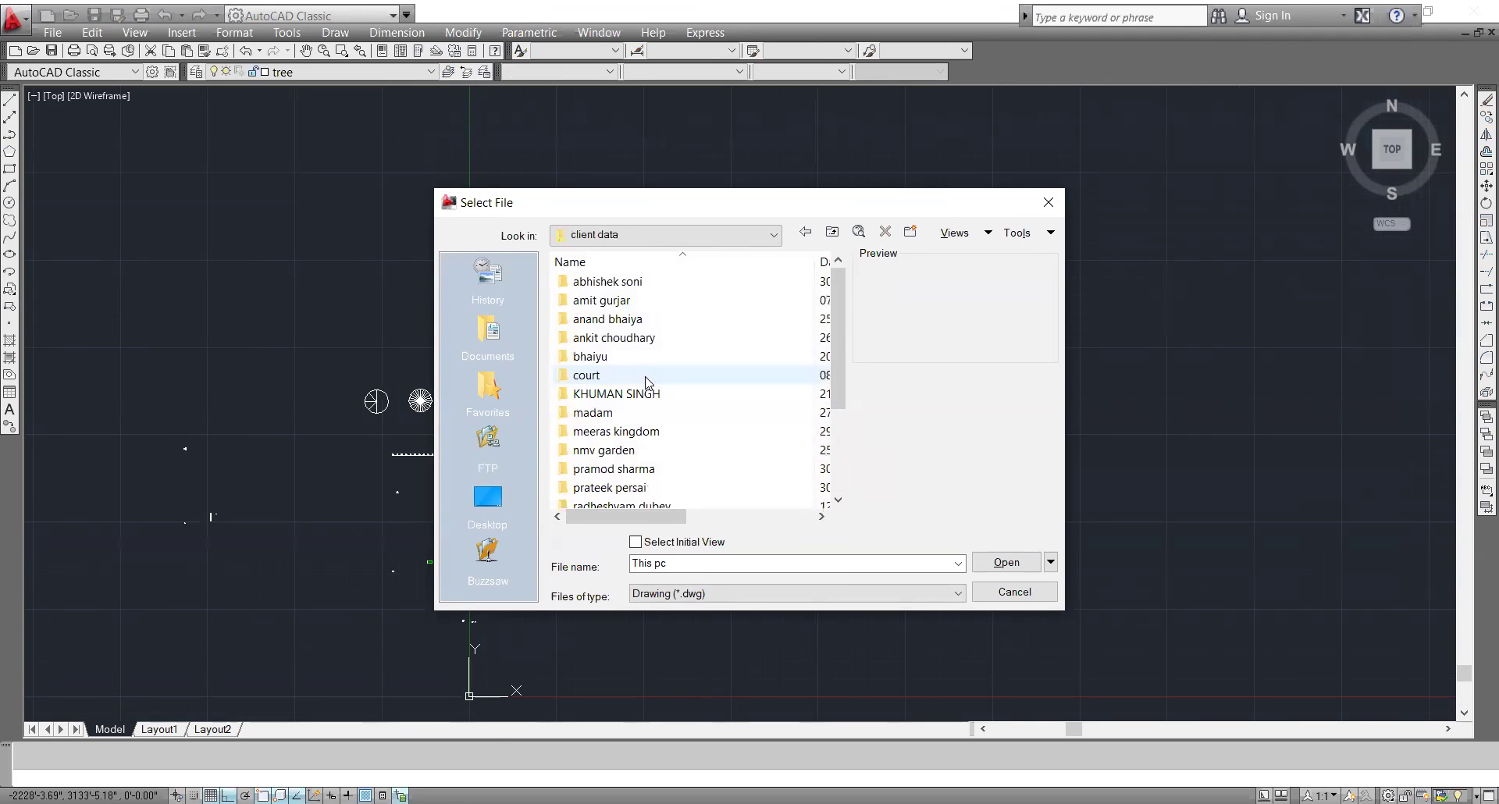
scroll(645, 381, down, 2)
double_click(642, 349)
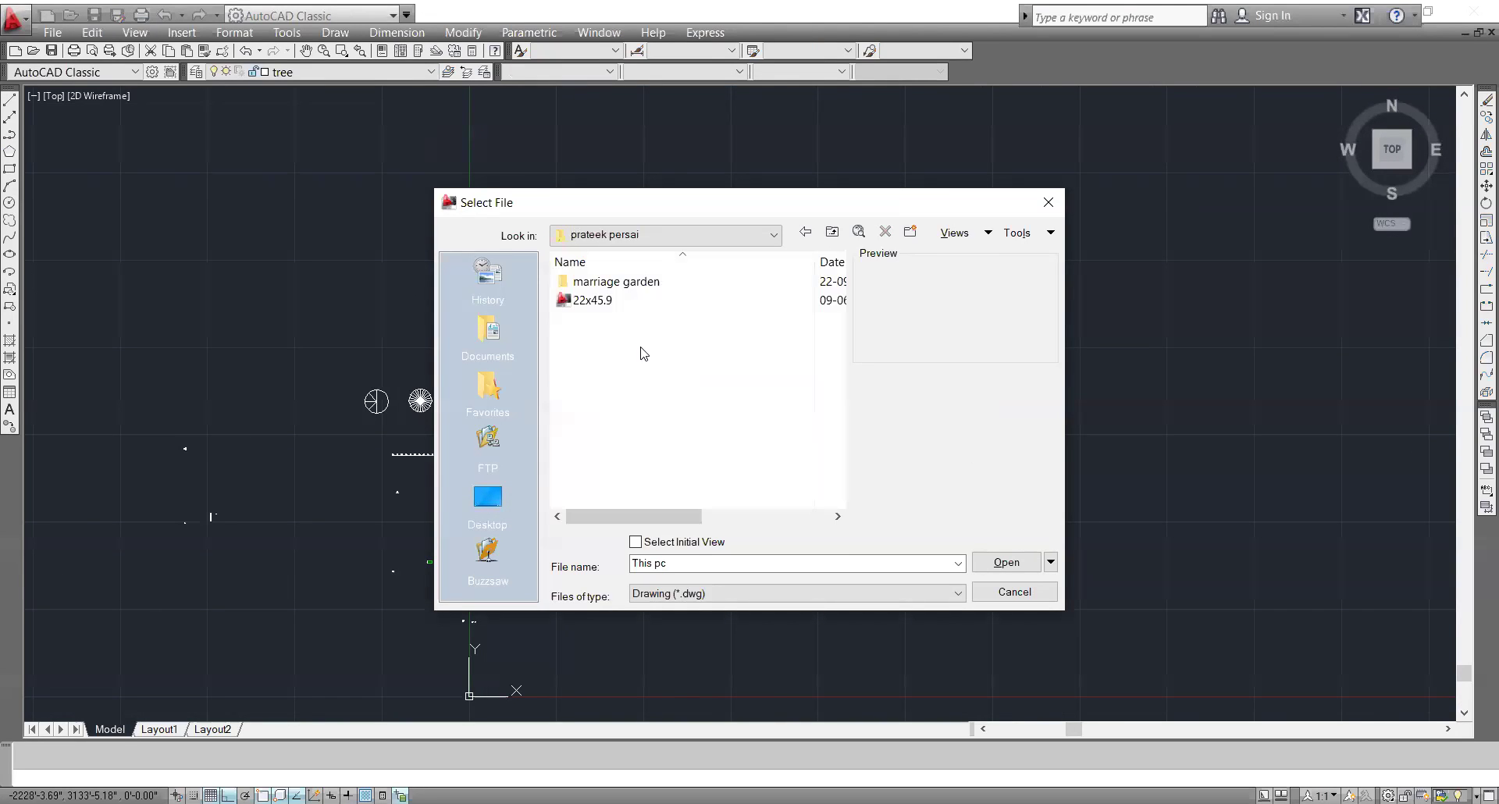
double_click(636, 284)
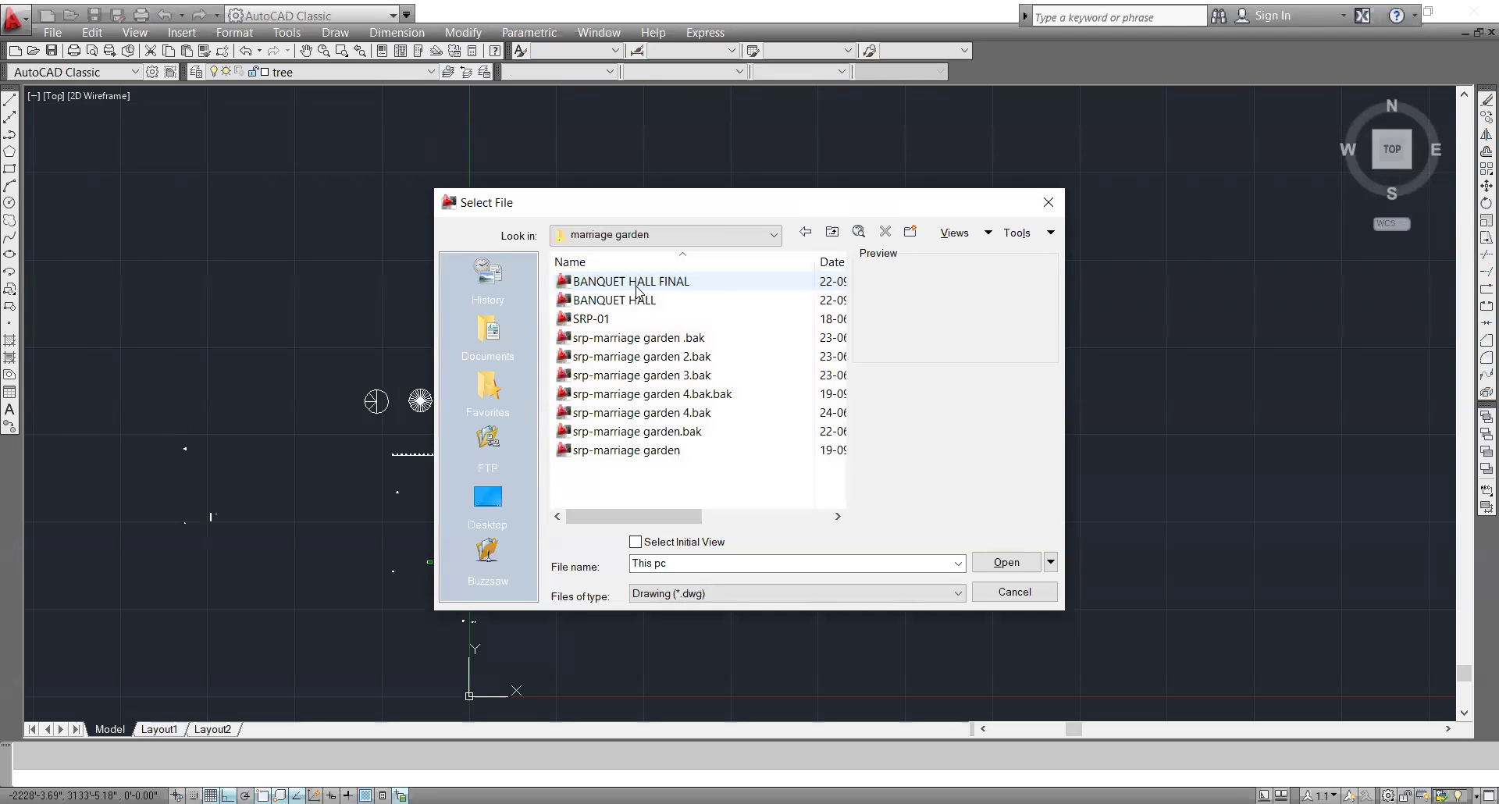
- Preview the marriage garden drawings and open the file srp-marriage garden 3.bak
click(642, 412)
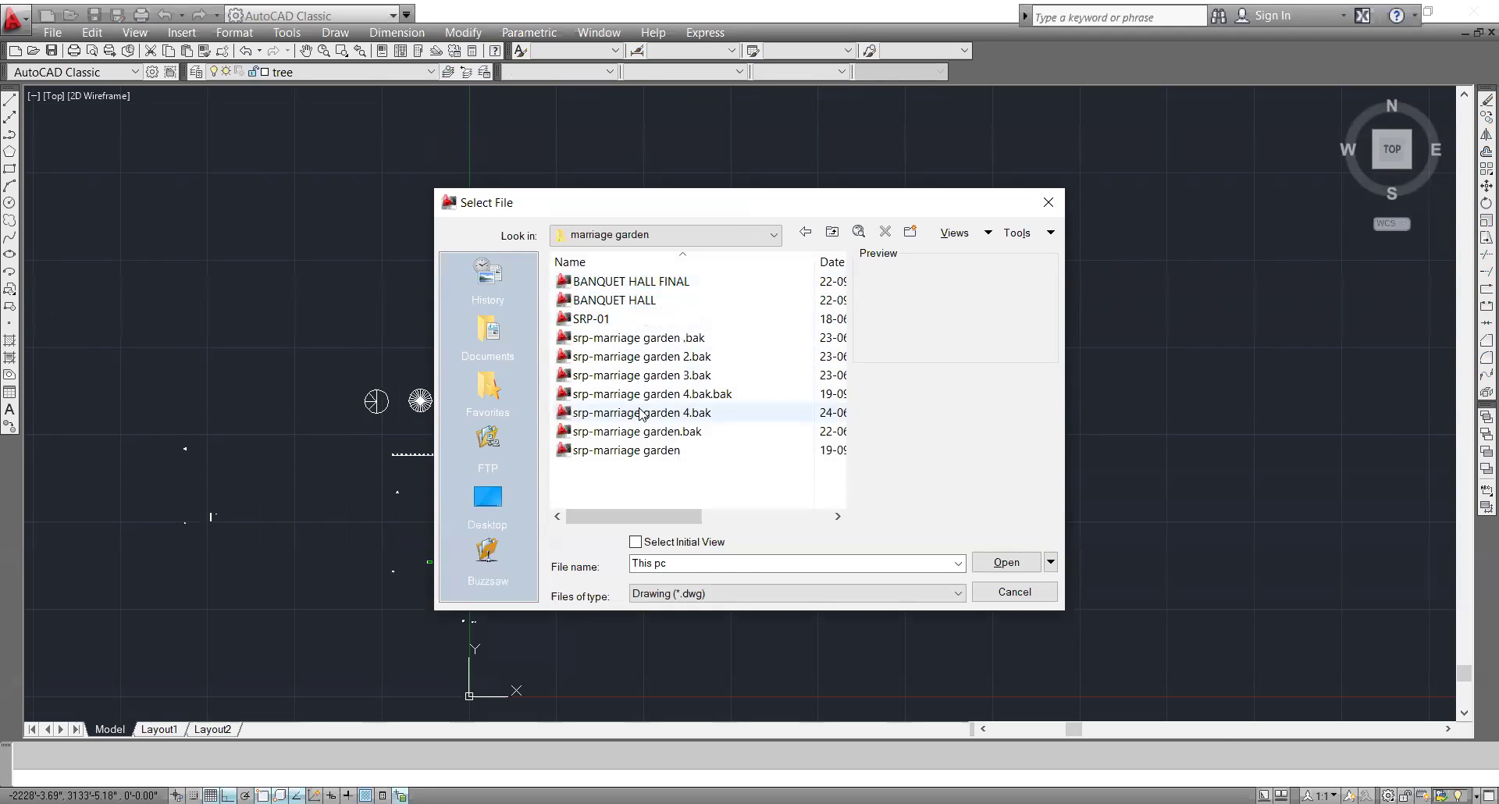
click(639, 376)
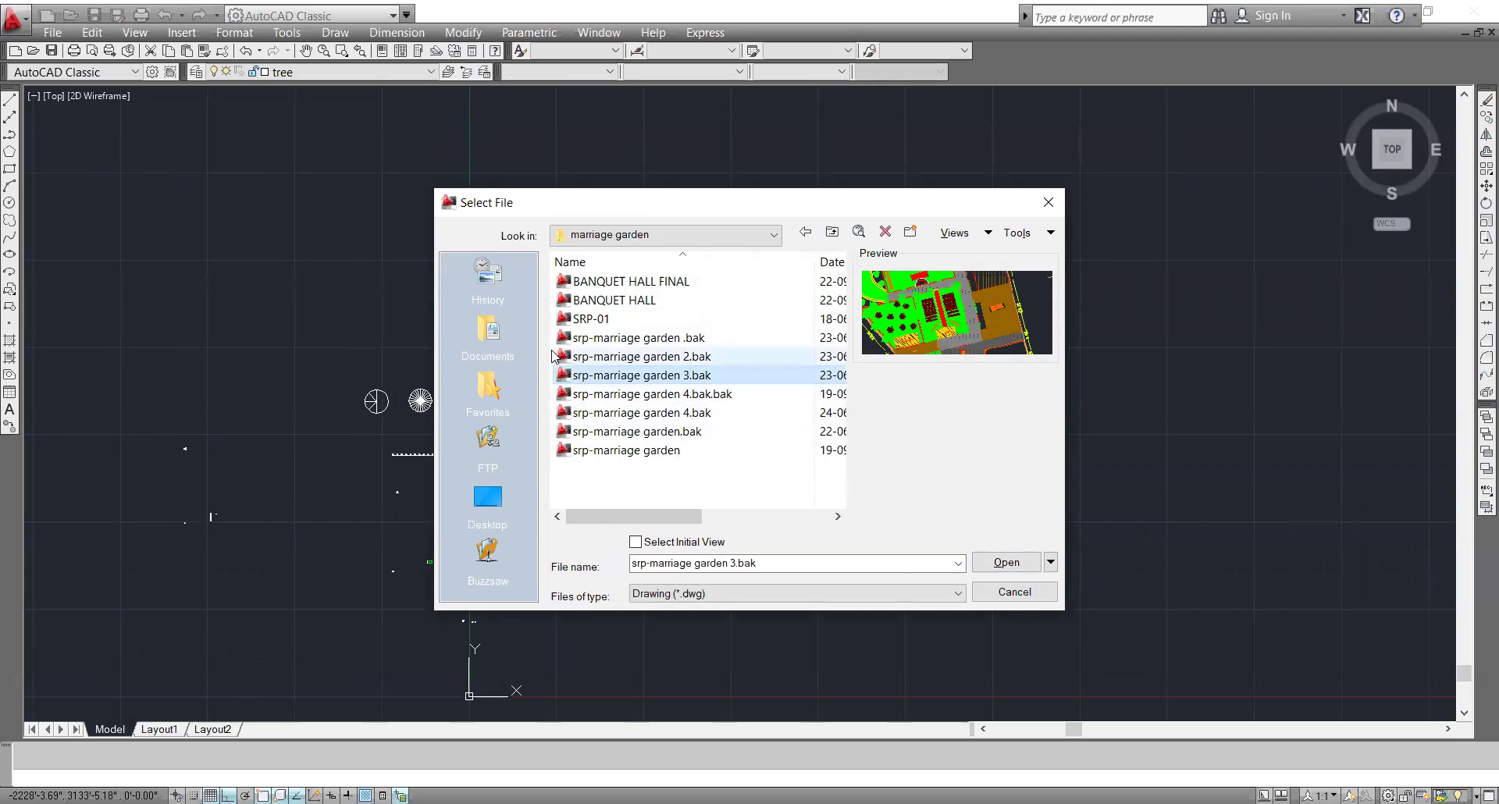
click(579, 341)
click(594, 375)
click(1005, 562)
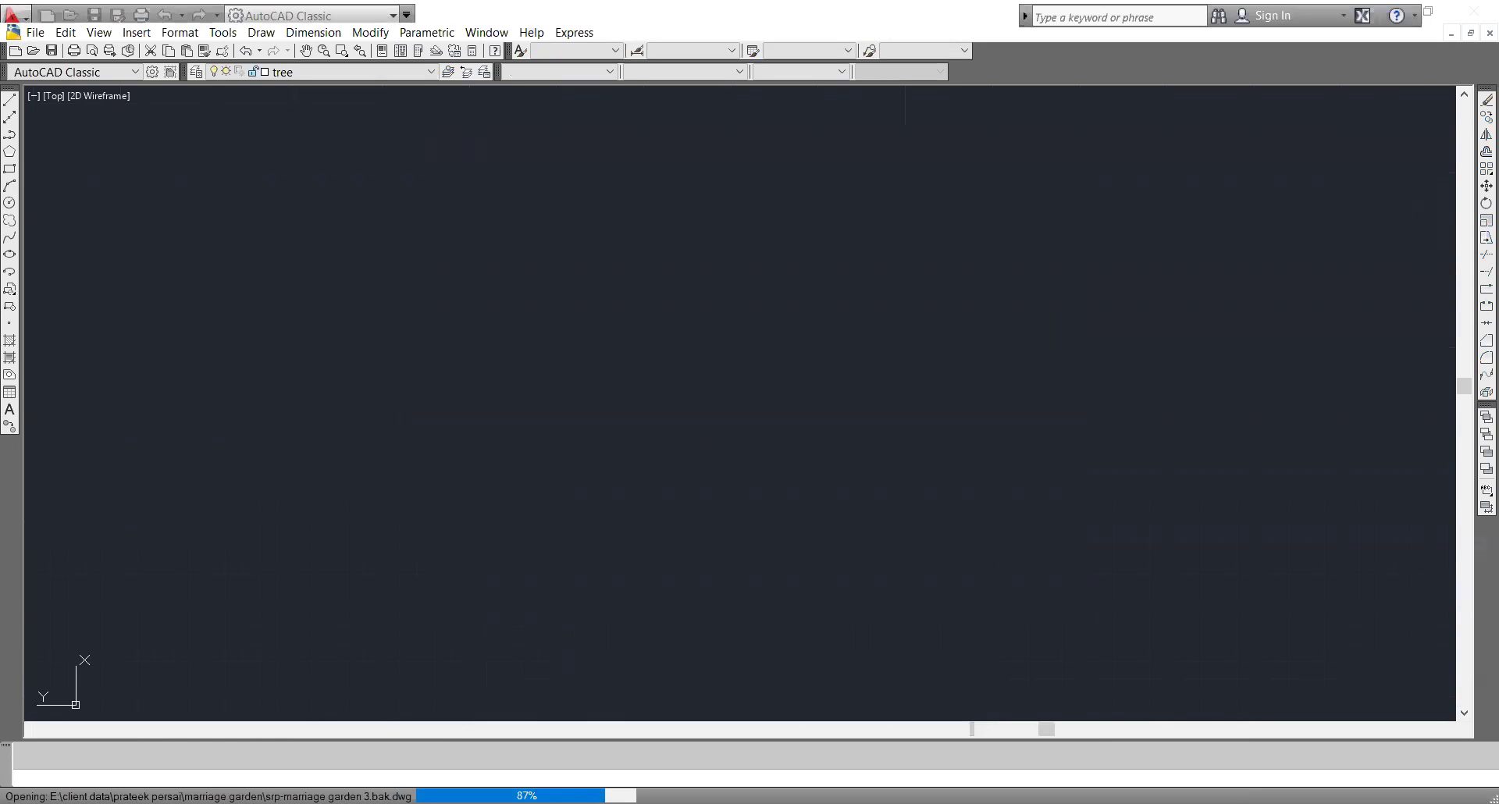
- Examine the marriage garden site plan, including its trees, lawns, paving, buildings and the surrounding roads
scroll(734, 457, down, 10)
scroll(943, 478, up, 6)
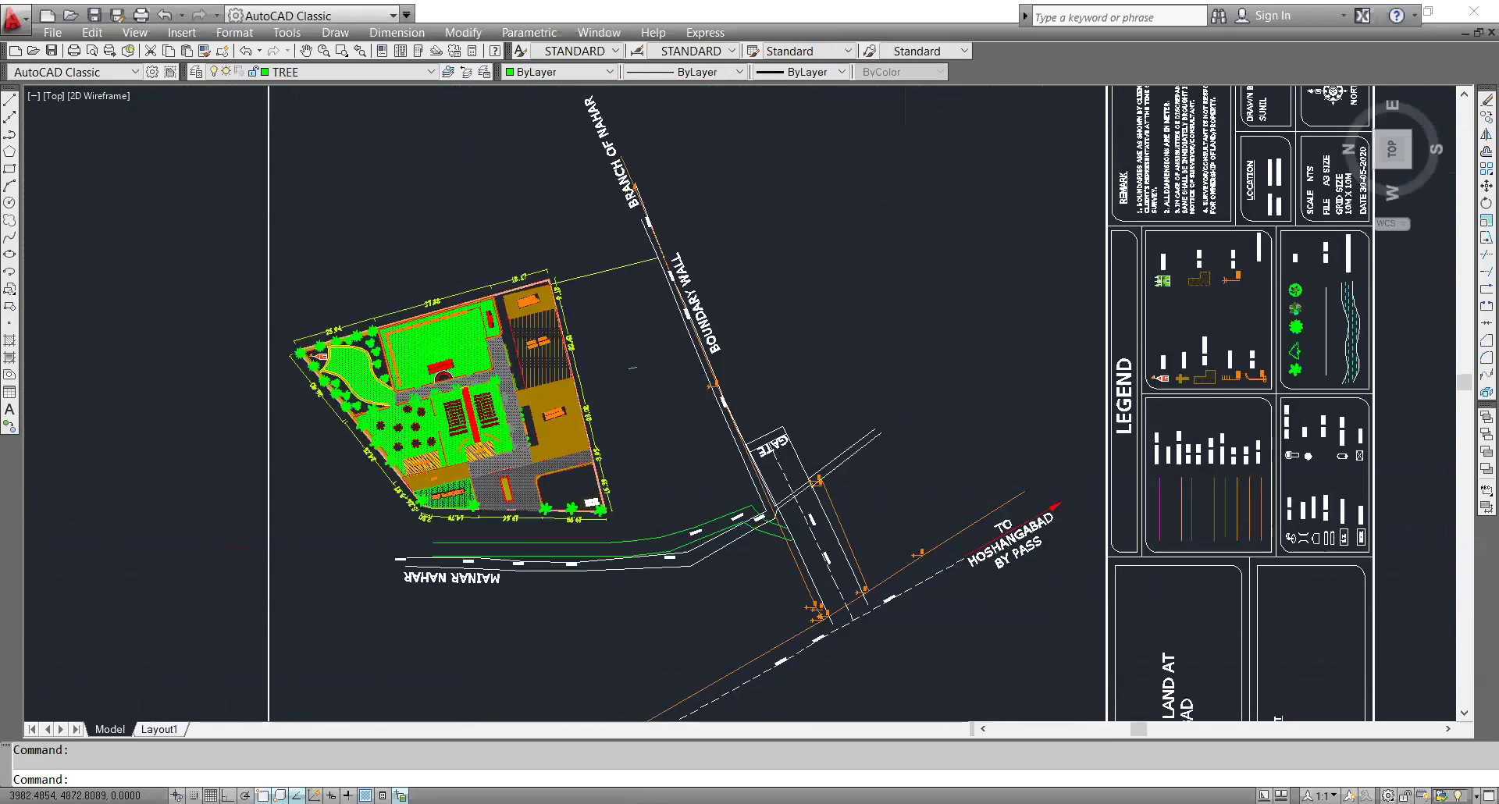
scroll(854, 429, down, 2)
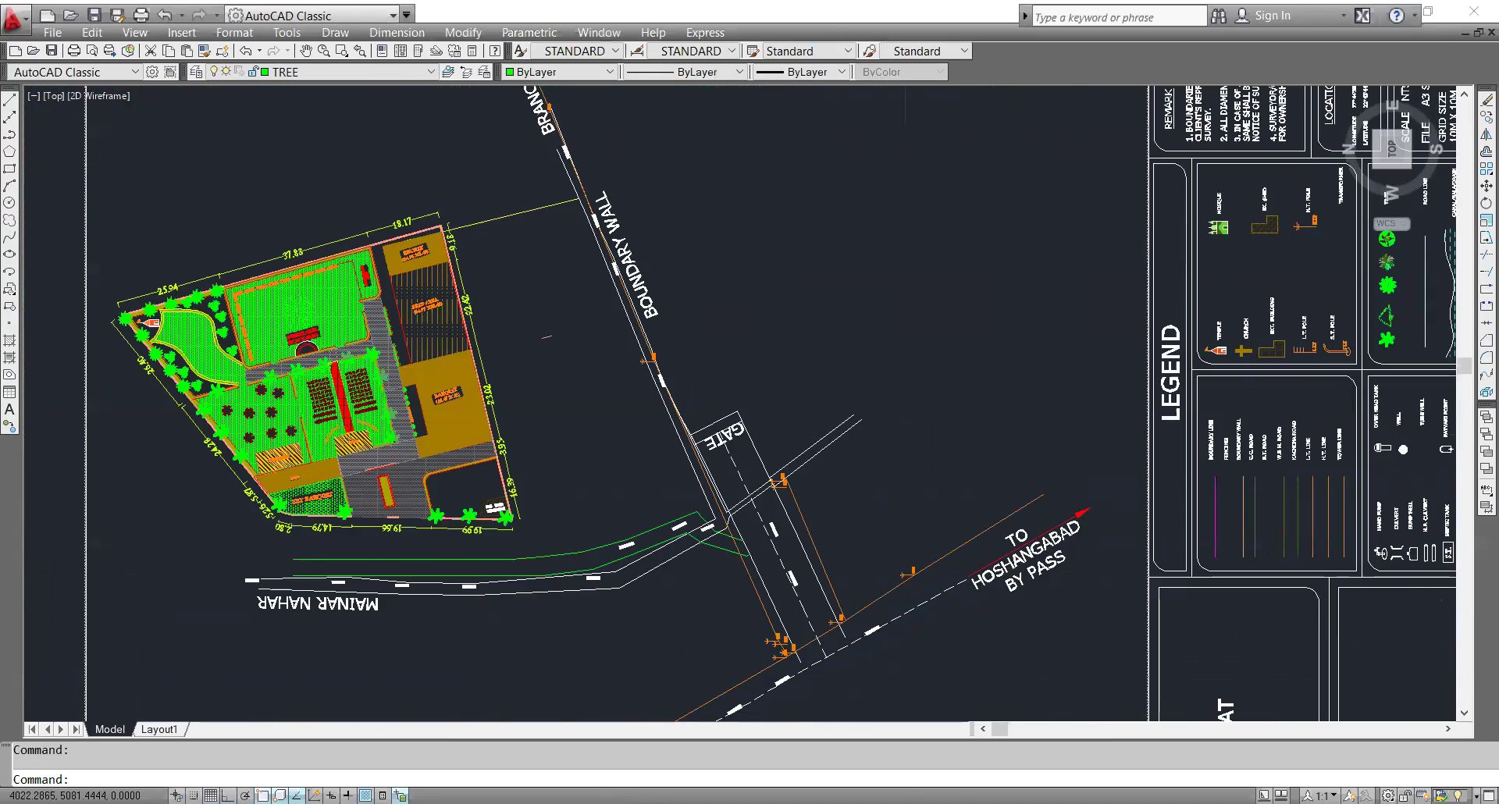
scroll(363, 367, up, 2)
scroll(98, 332, up, 2)
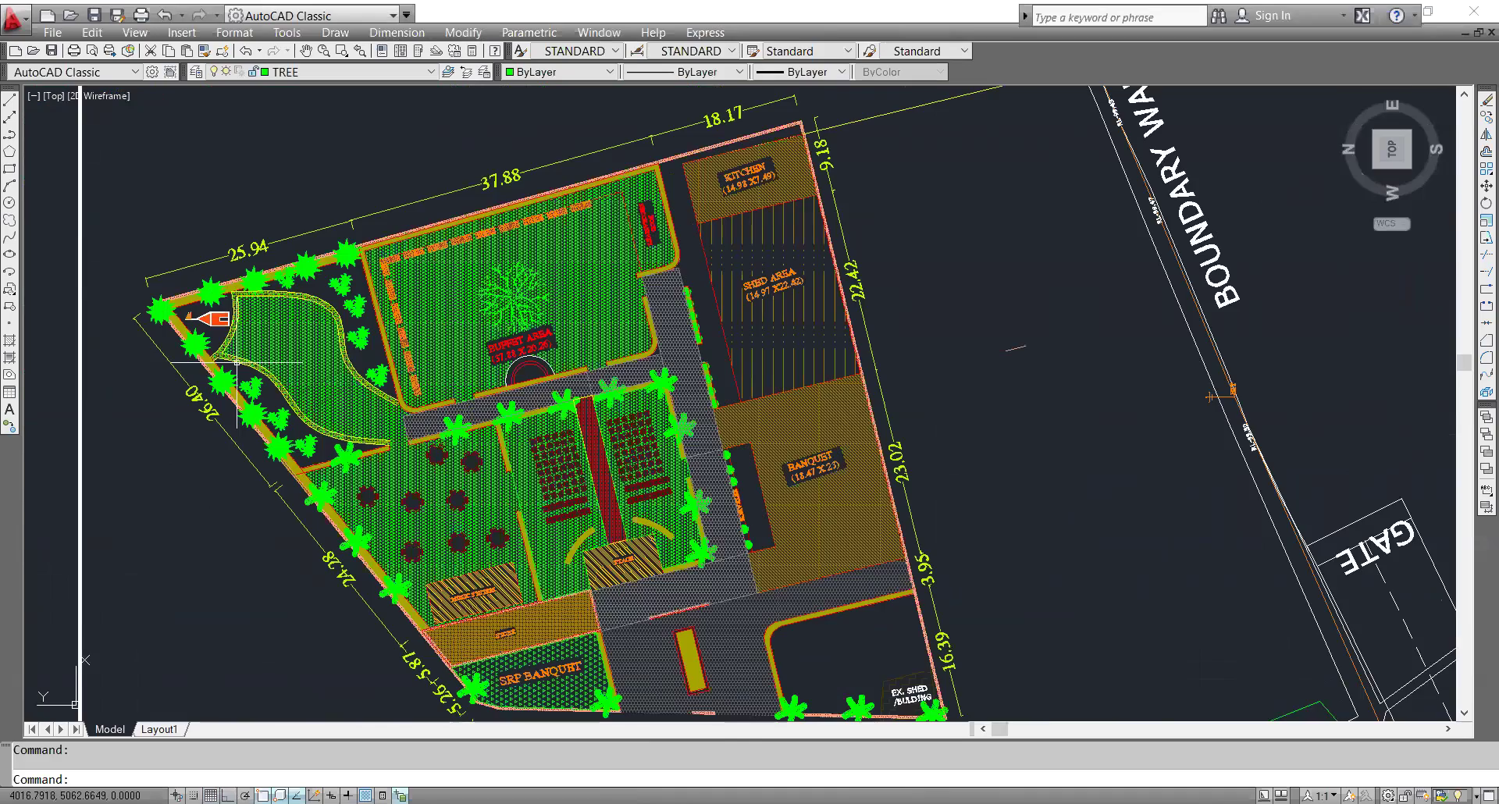
scroll(569, 321, up, 2)
scroll(636, 340, down, 2)
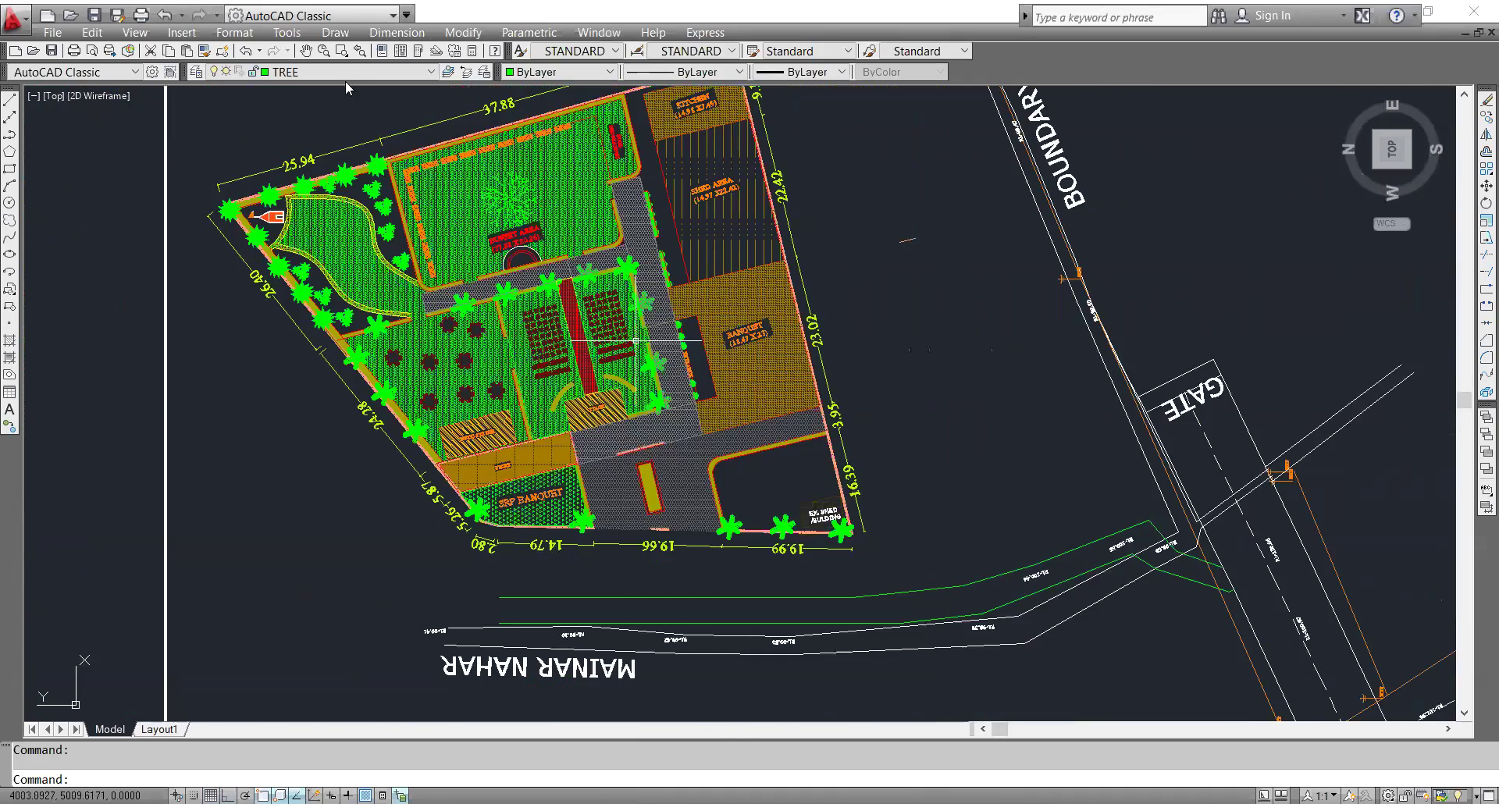
scroll(636, 340, up, 3)
scroll(580, 361, down, 3)
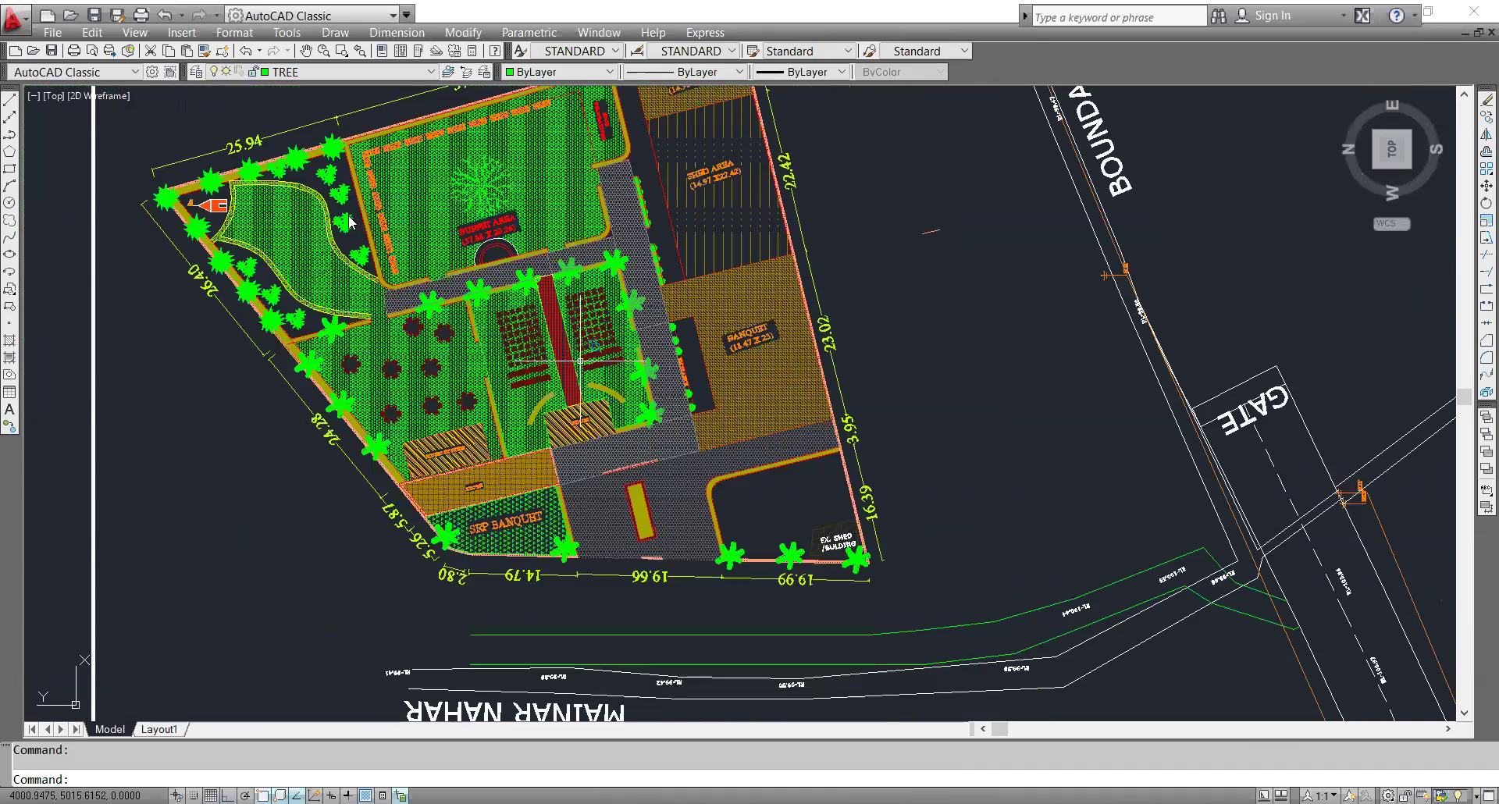
- Turn off the site plan's TREE layer, accepting that it is the current layer
click(336, 72)
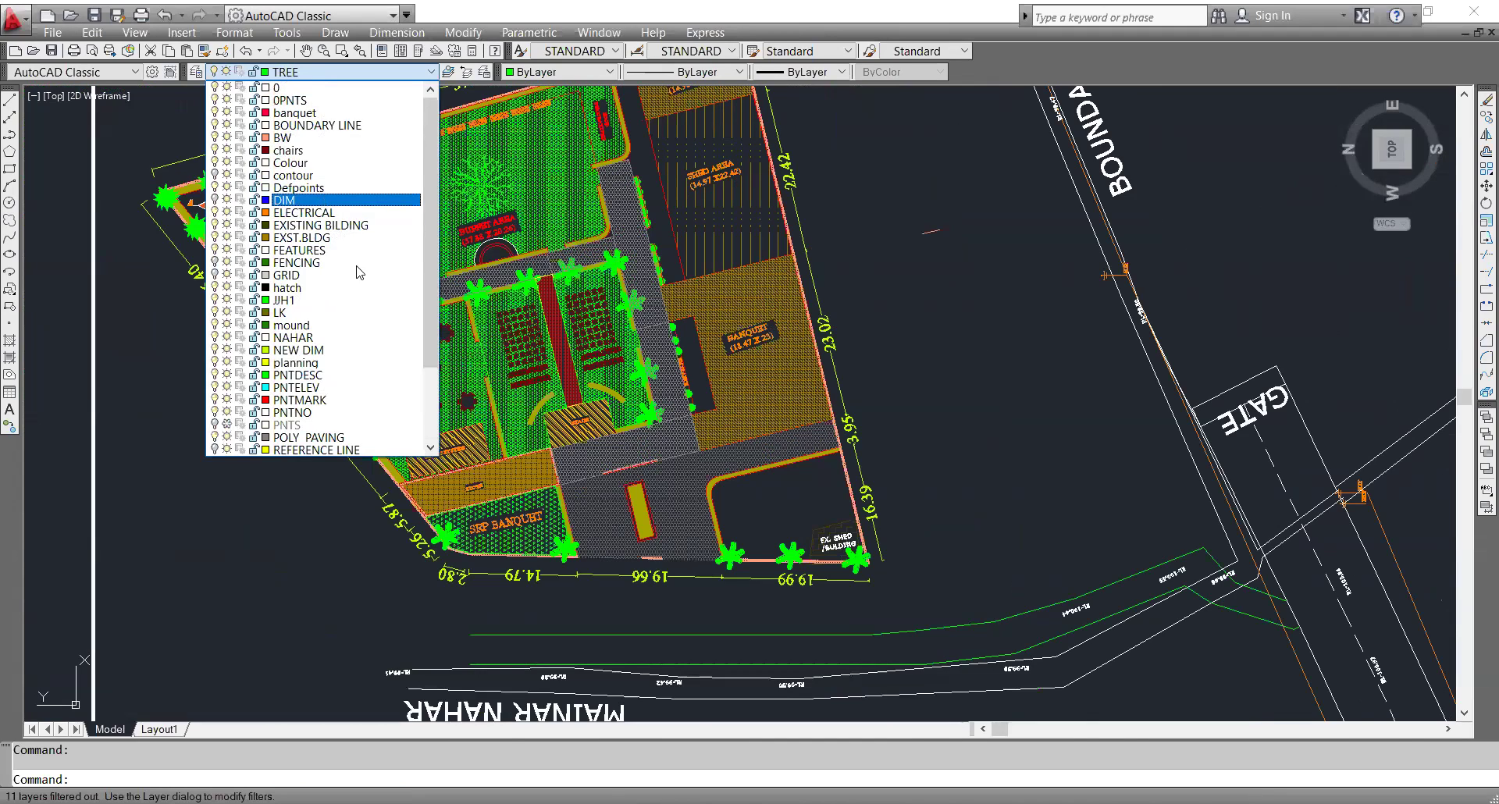
scroll(351, 225, down, 3)
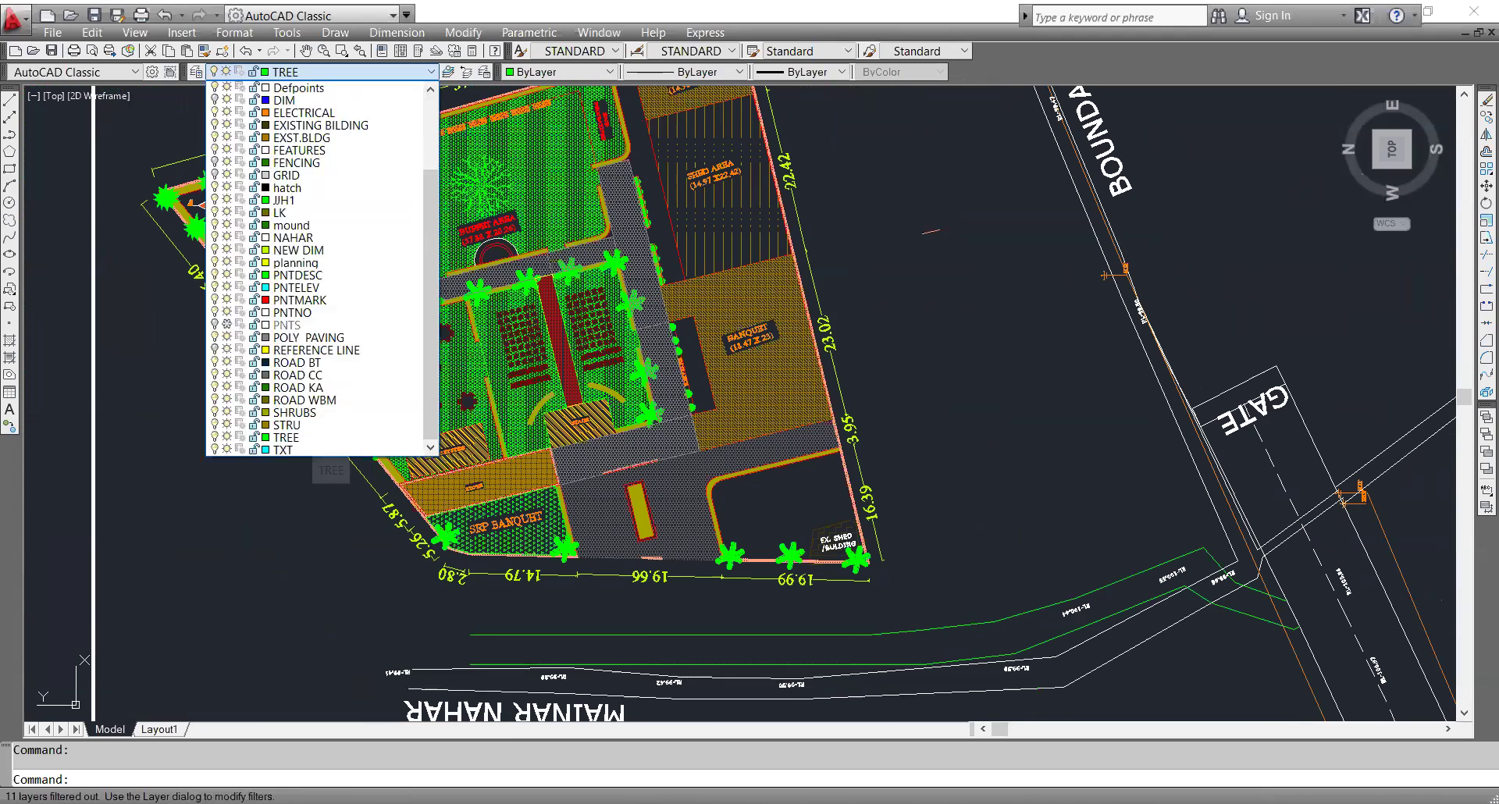
click(313, 442)
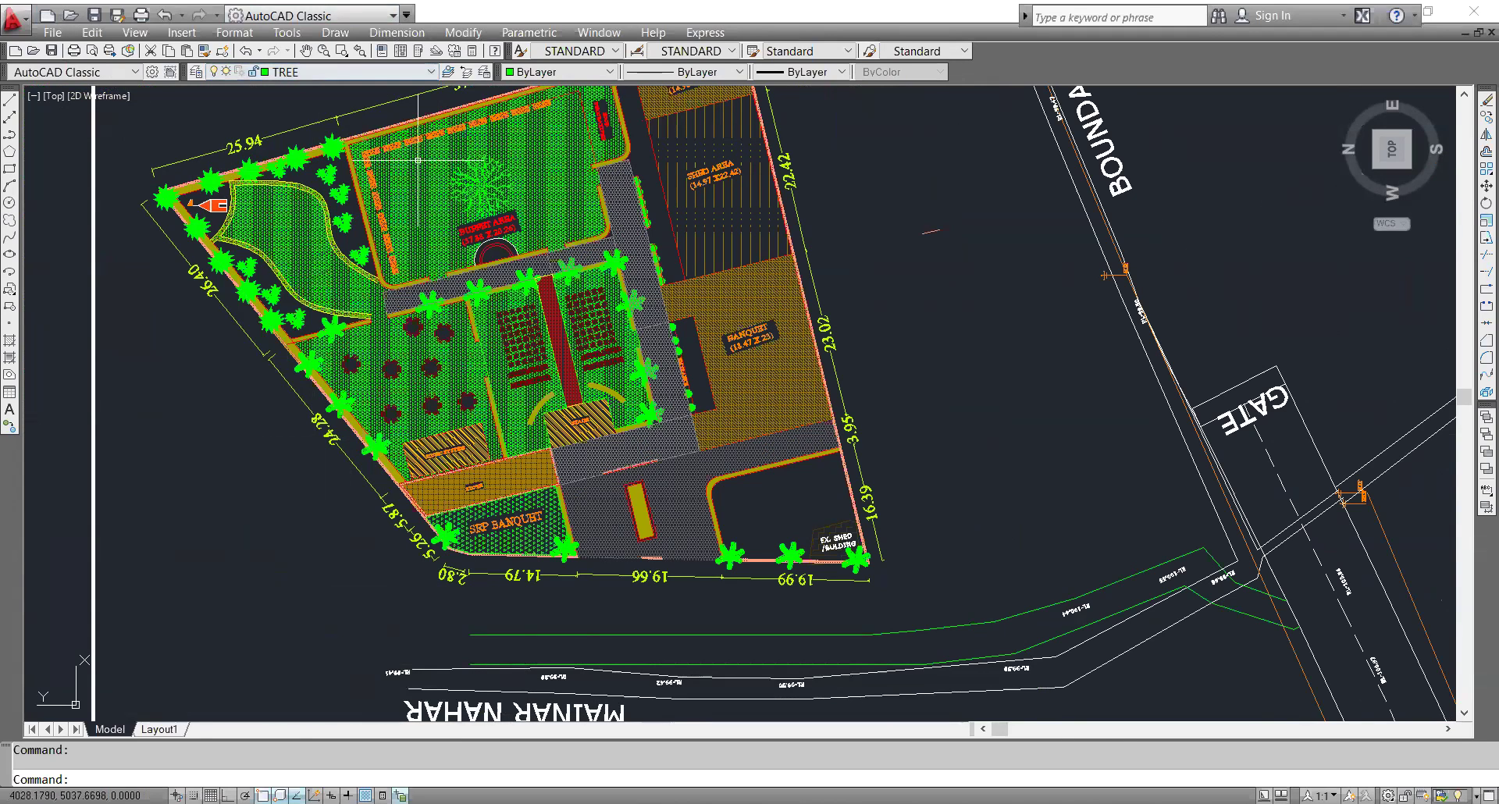
click(304, 73)
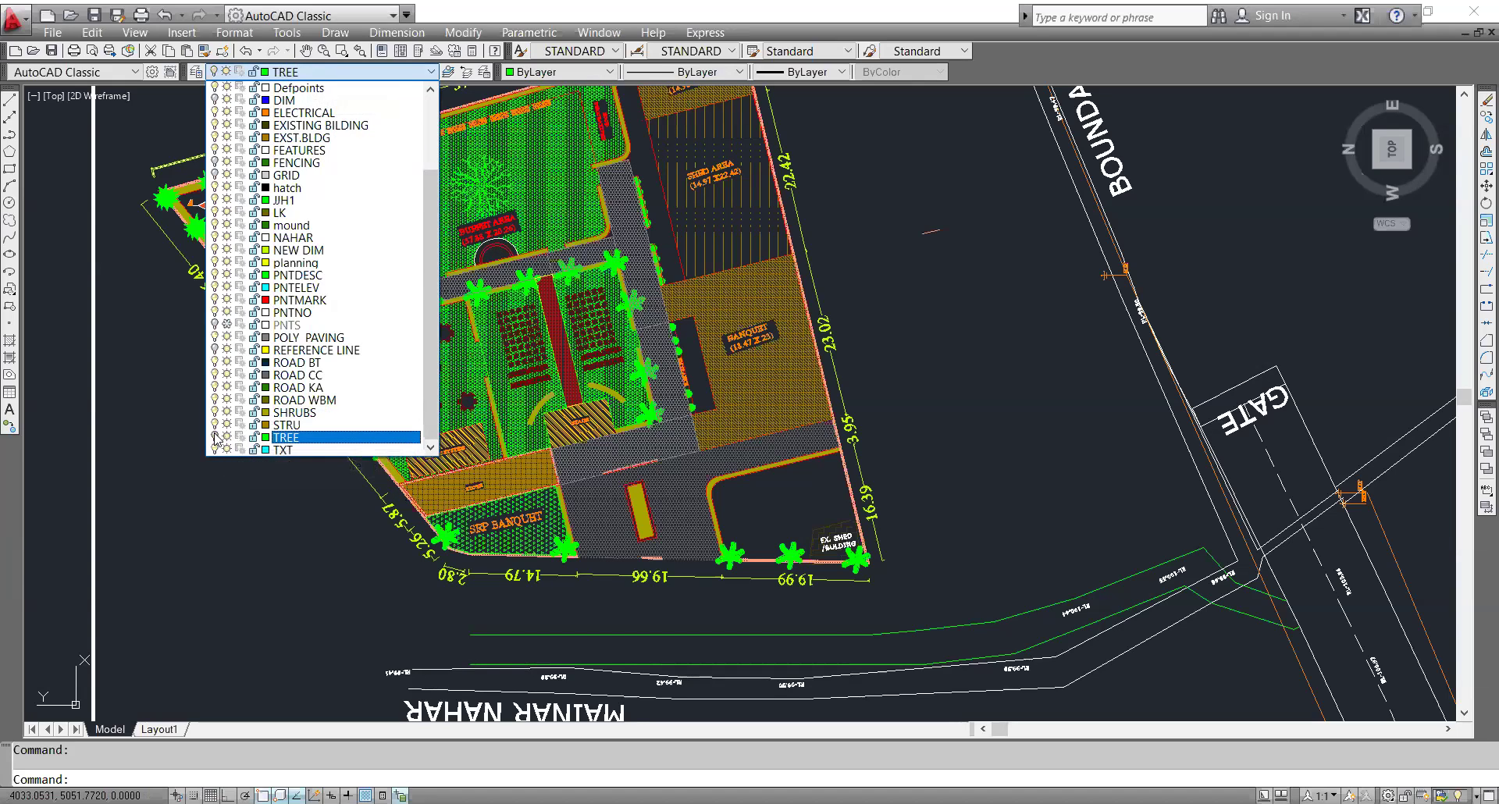
click(216, 531)
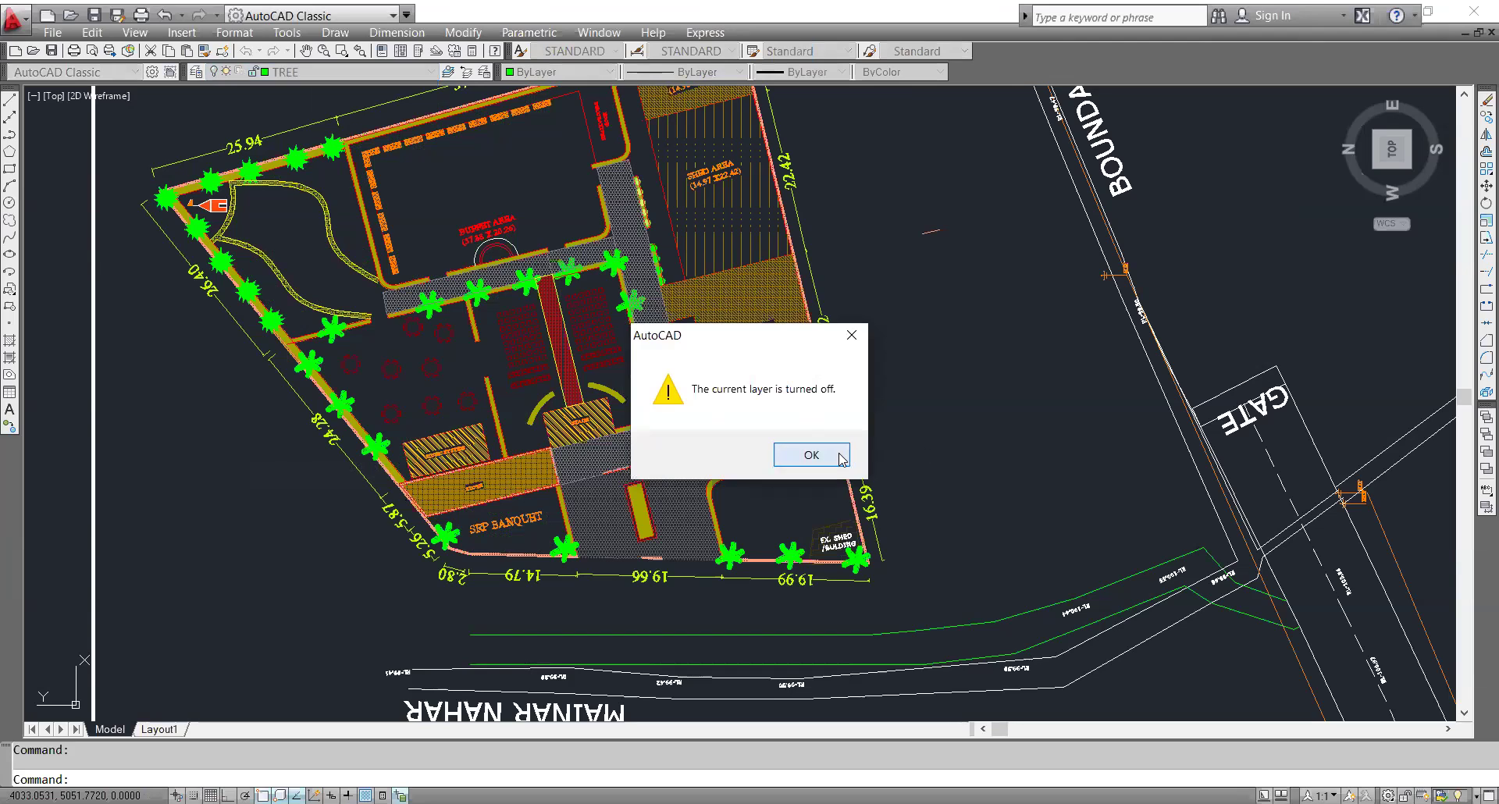
key(Return)
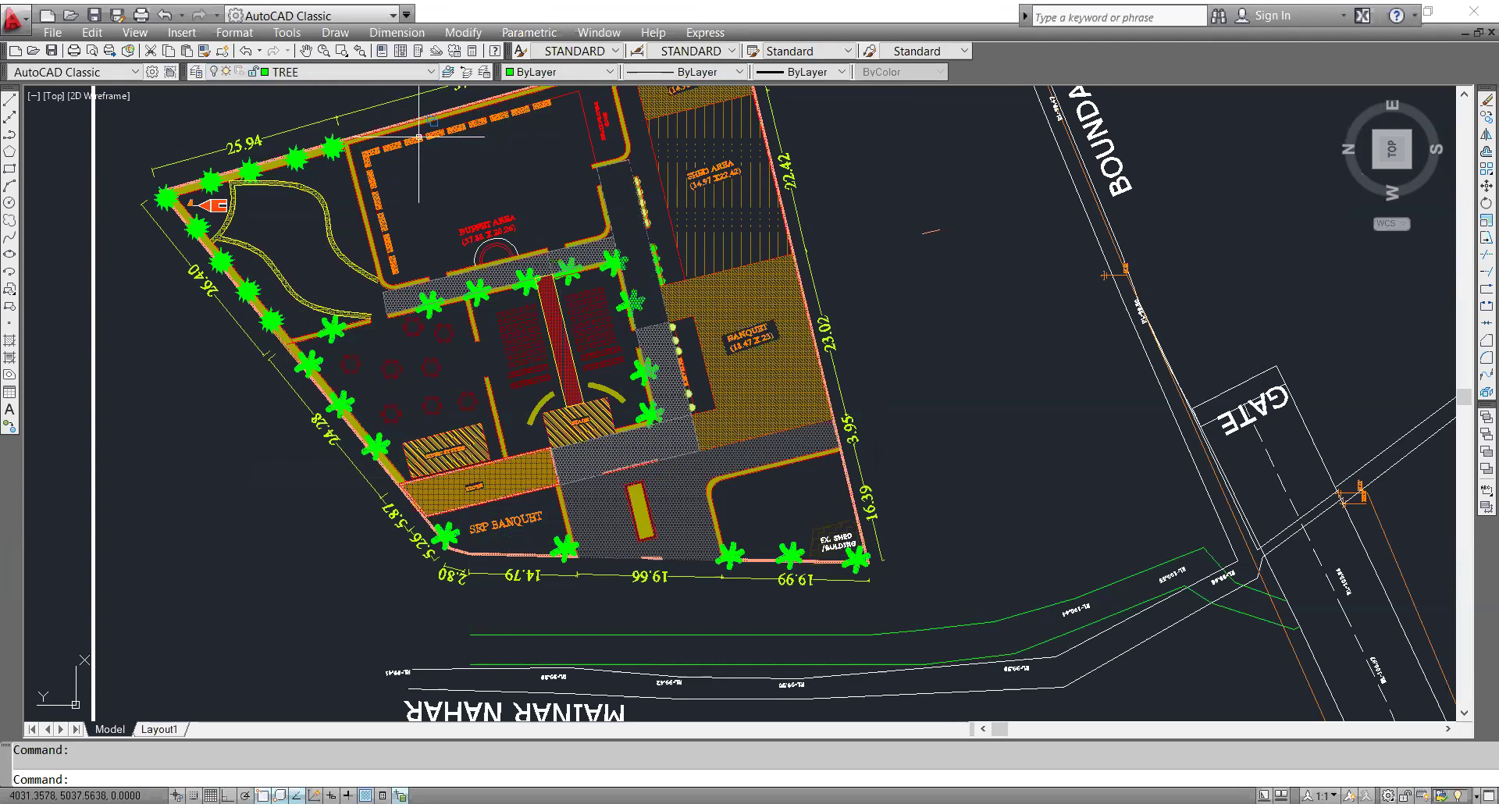
- Check which layers the remaining star-shaped plant along the boundary and the palm beside the paved walkway belong to
scroll(293, 132, up, 3)
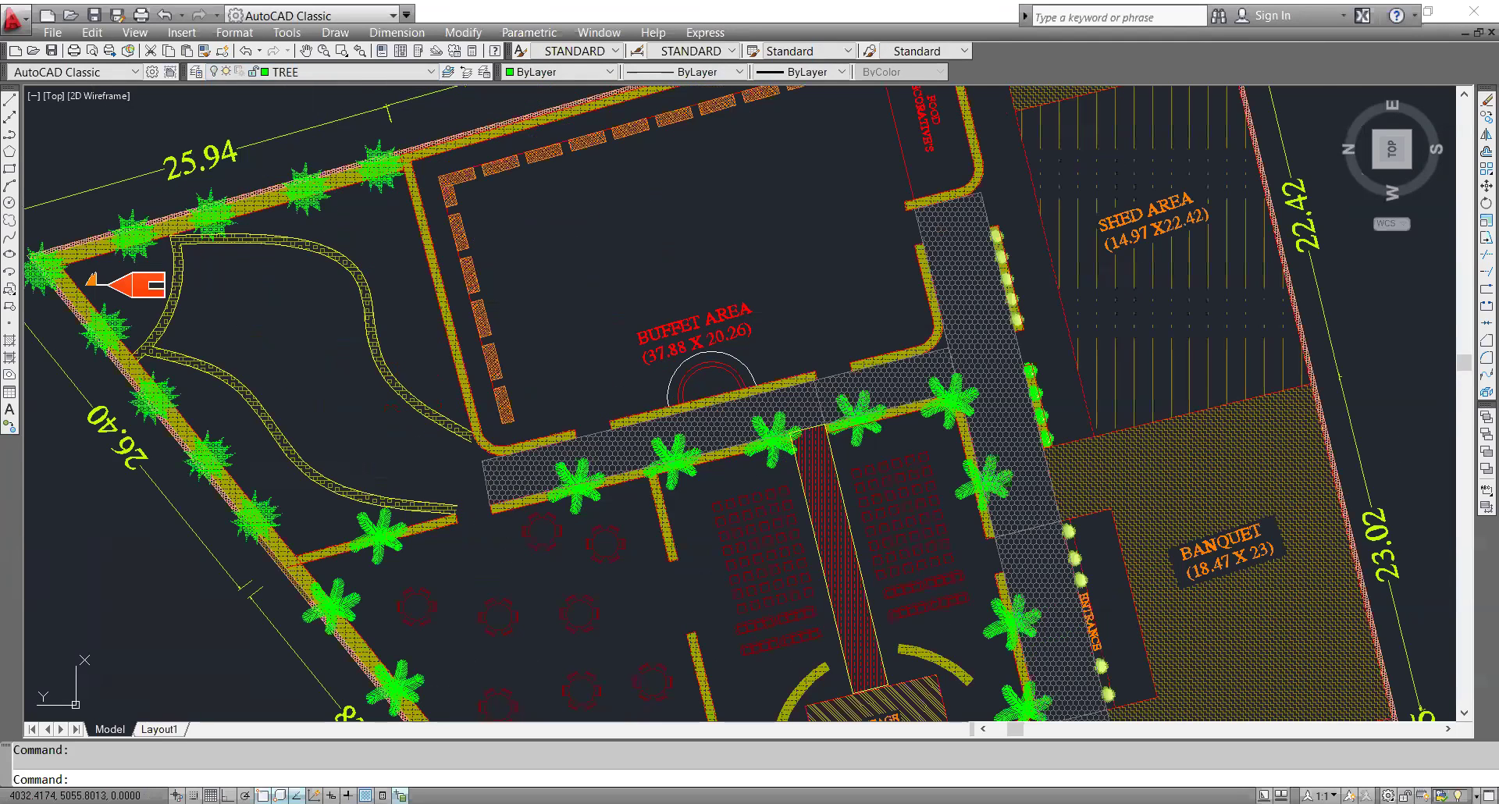
scroll(309, 144, up, 2)
click(178, 248)
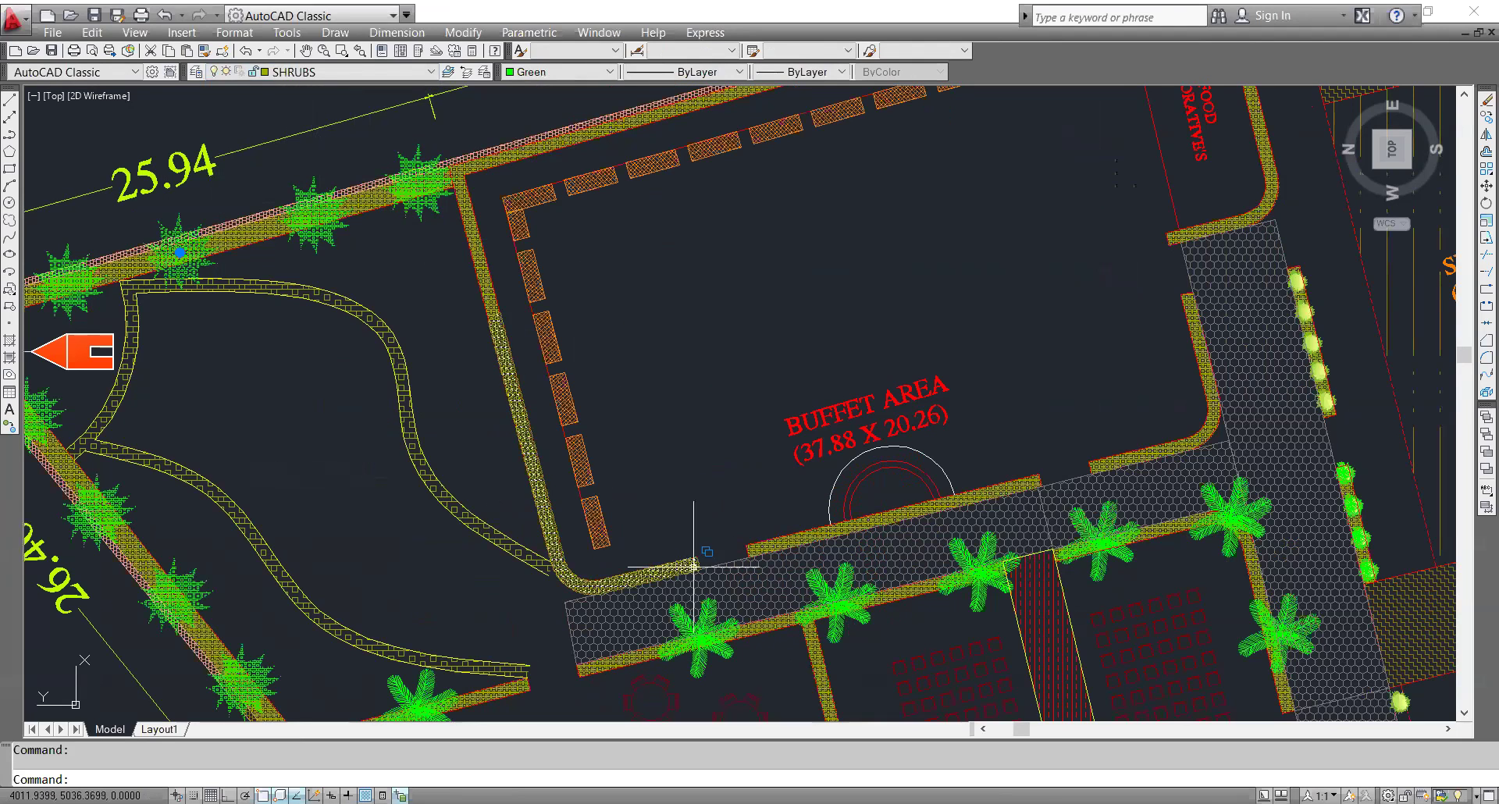
click(698, 634)
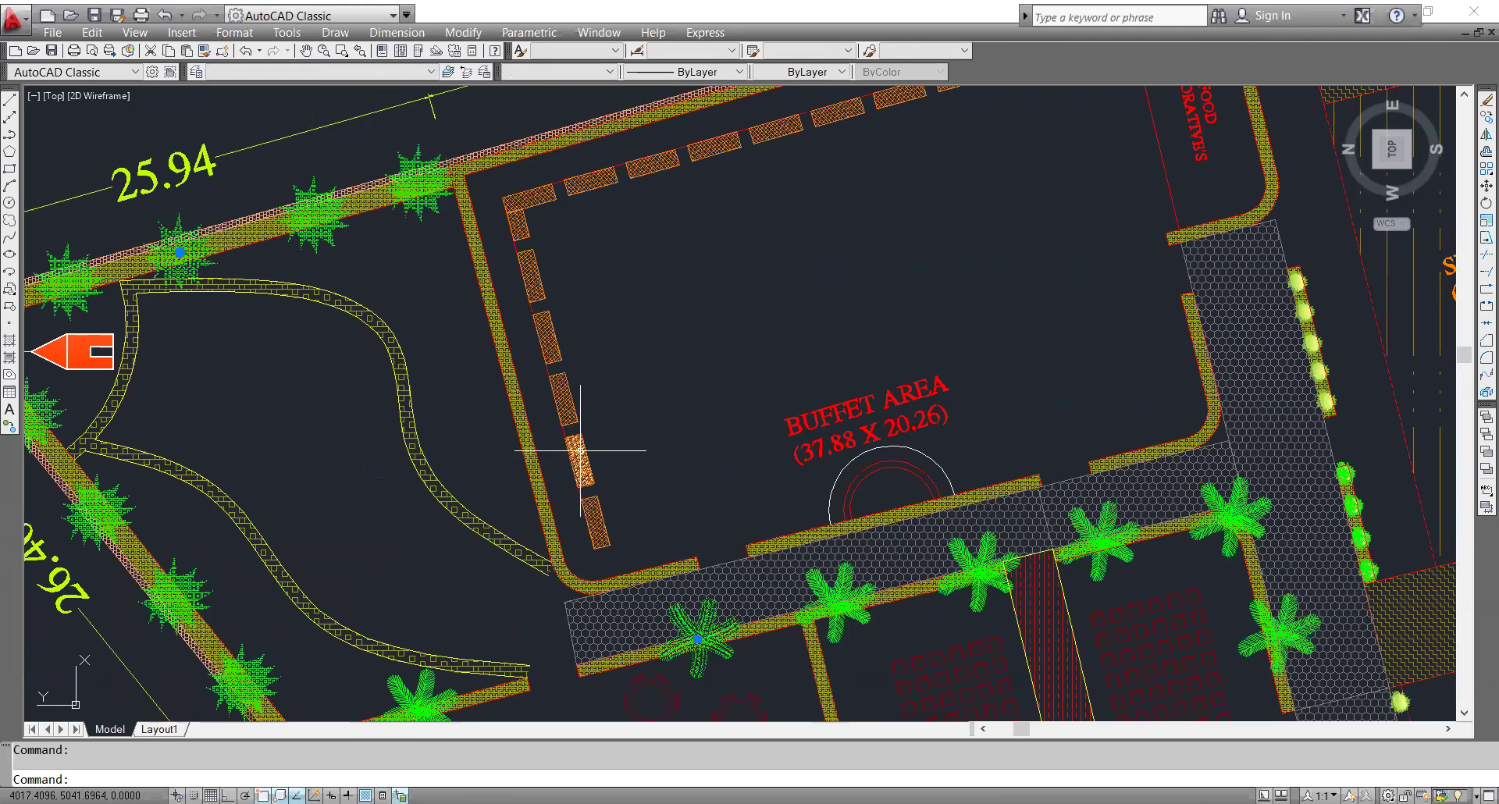
key(Escape)
- Turn the site plan's TREE layer back on
scroll(580, 449, down, 5)
scroll(570, 388, up, 5)
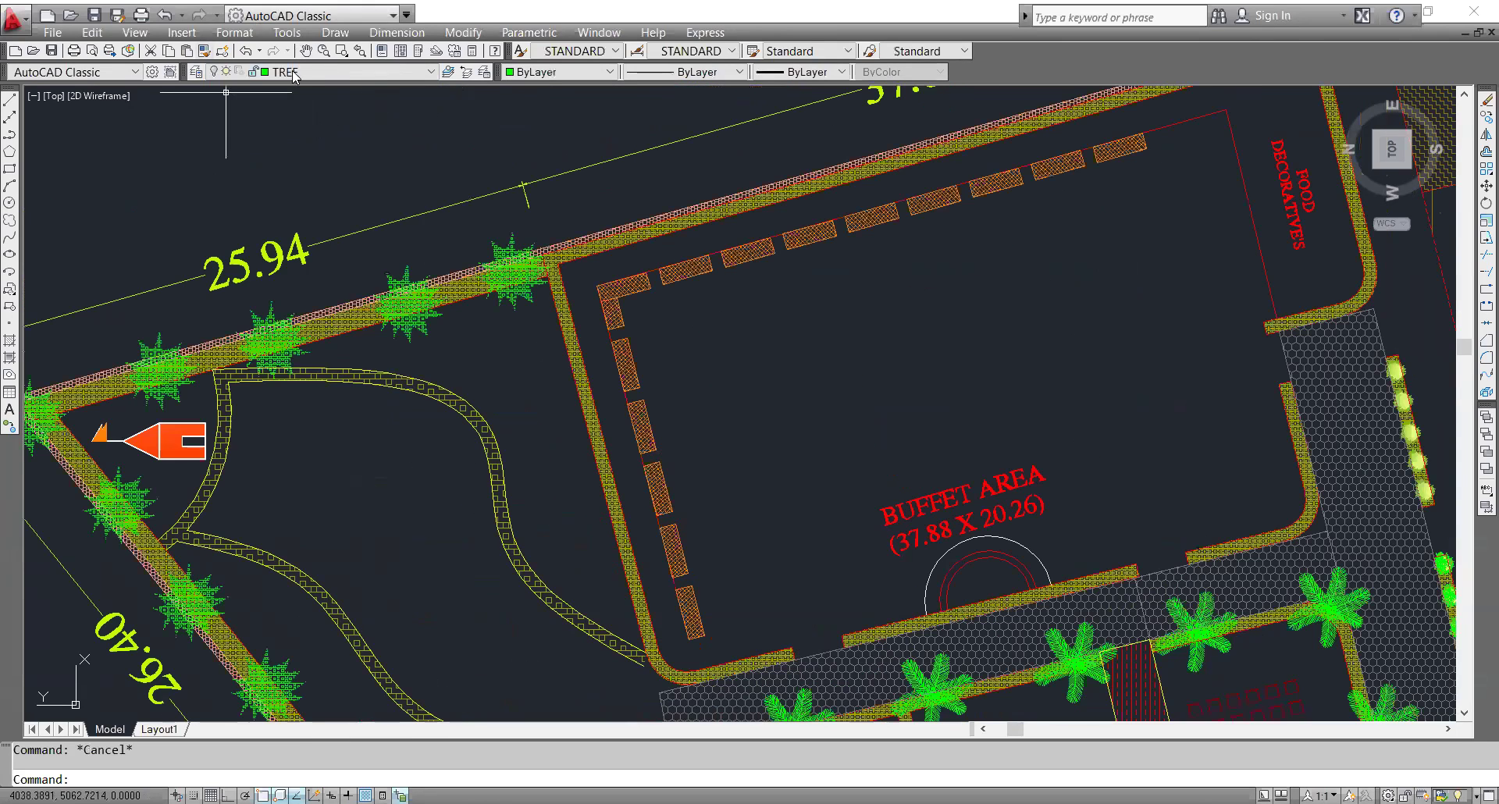
click(294, 74)
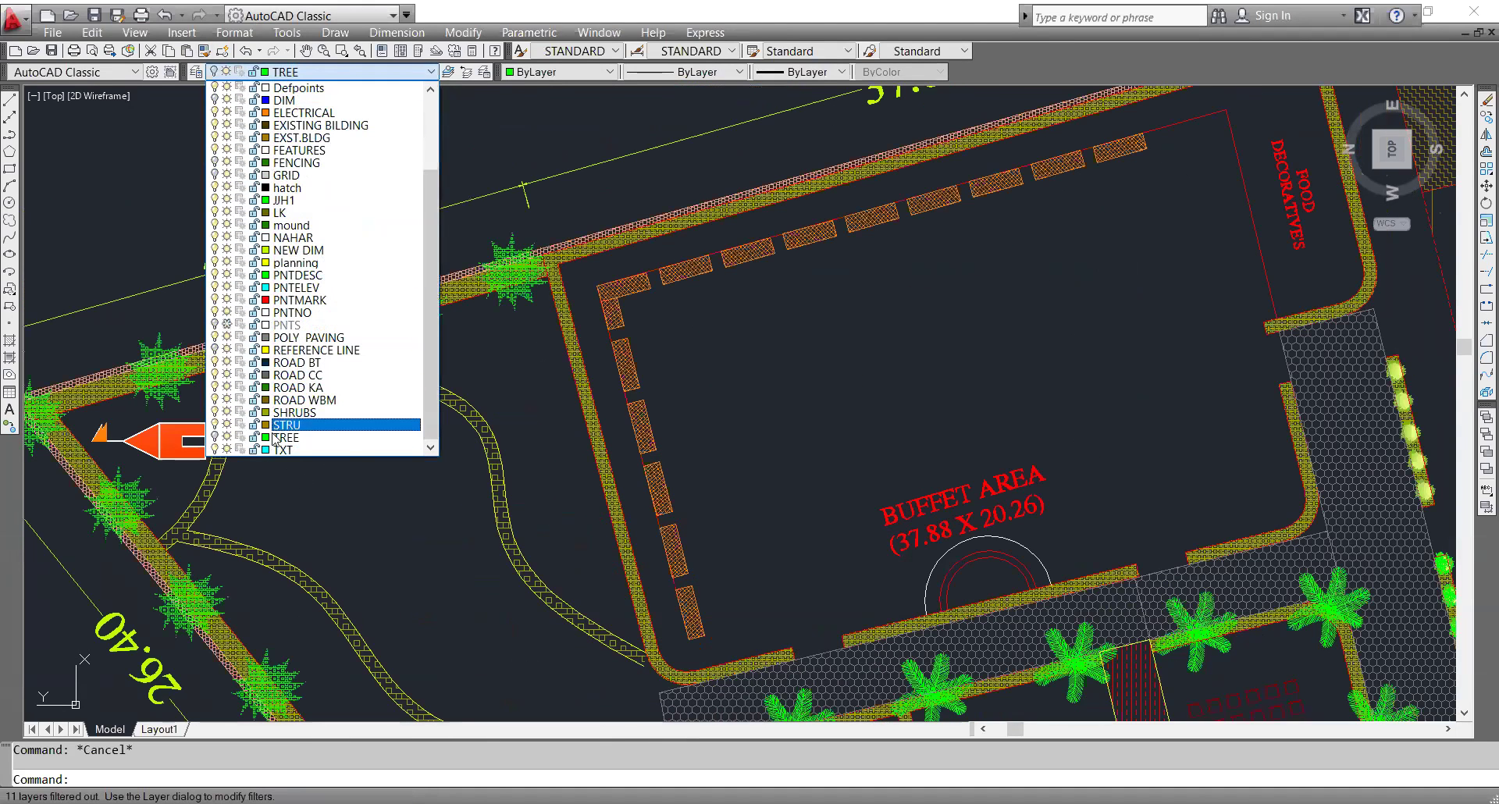
click(451, 518)
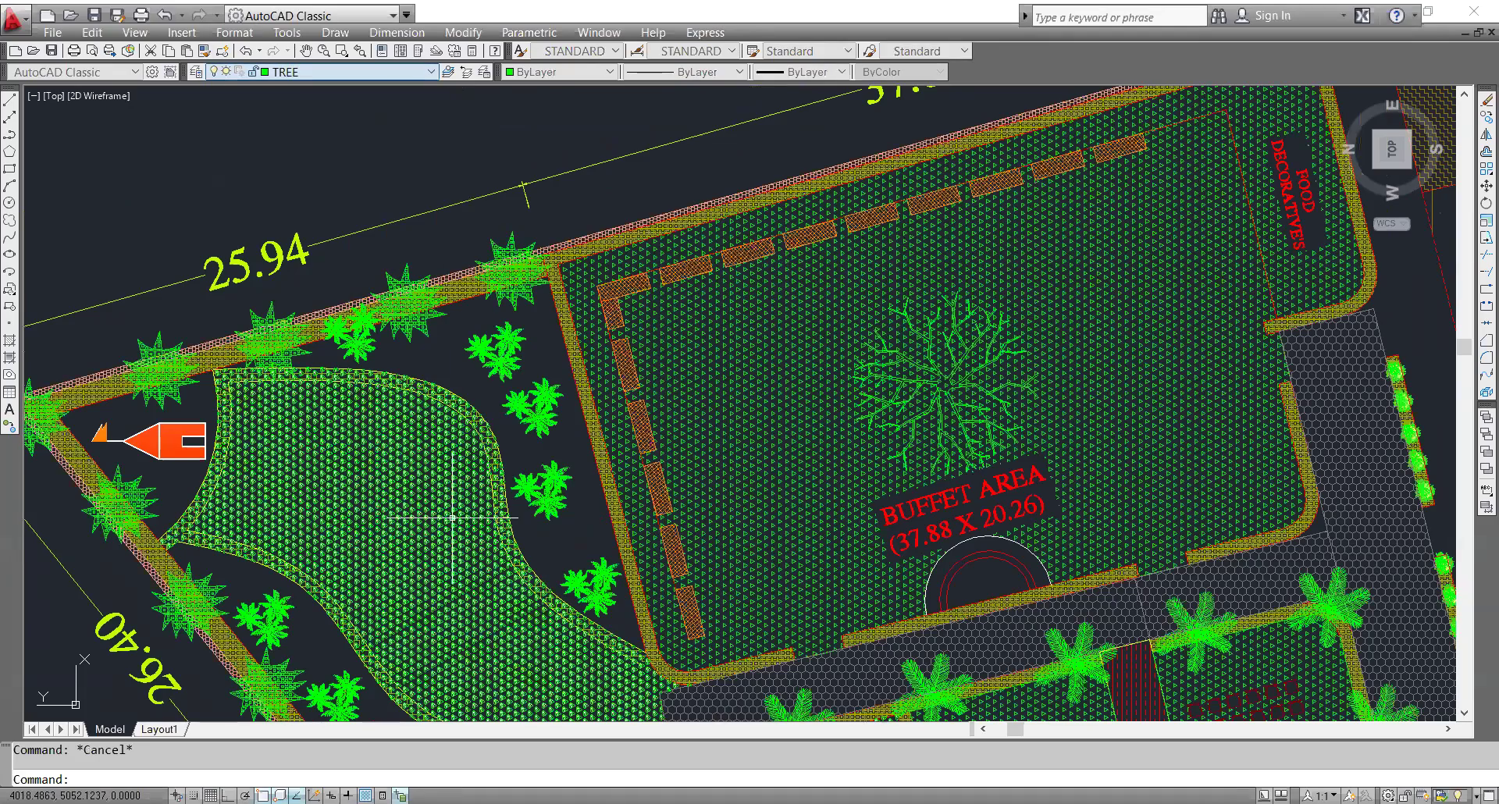
- Examine the restored trees and grass around the buffet area, together with the kitchen, shed area and boundary hatching
scroll(827, 228, down, 3)
middle_drag(1015, 239, 254, 392)
scroll(419, 266, up, 3)
scroll(685, 260, down, 4)
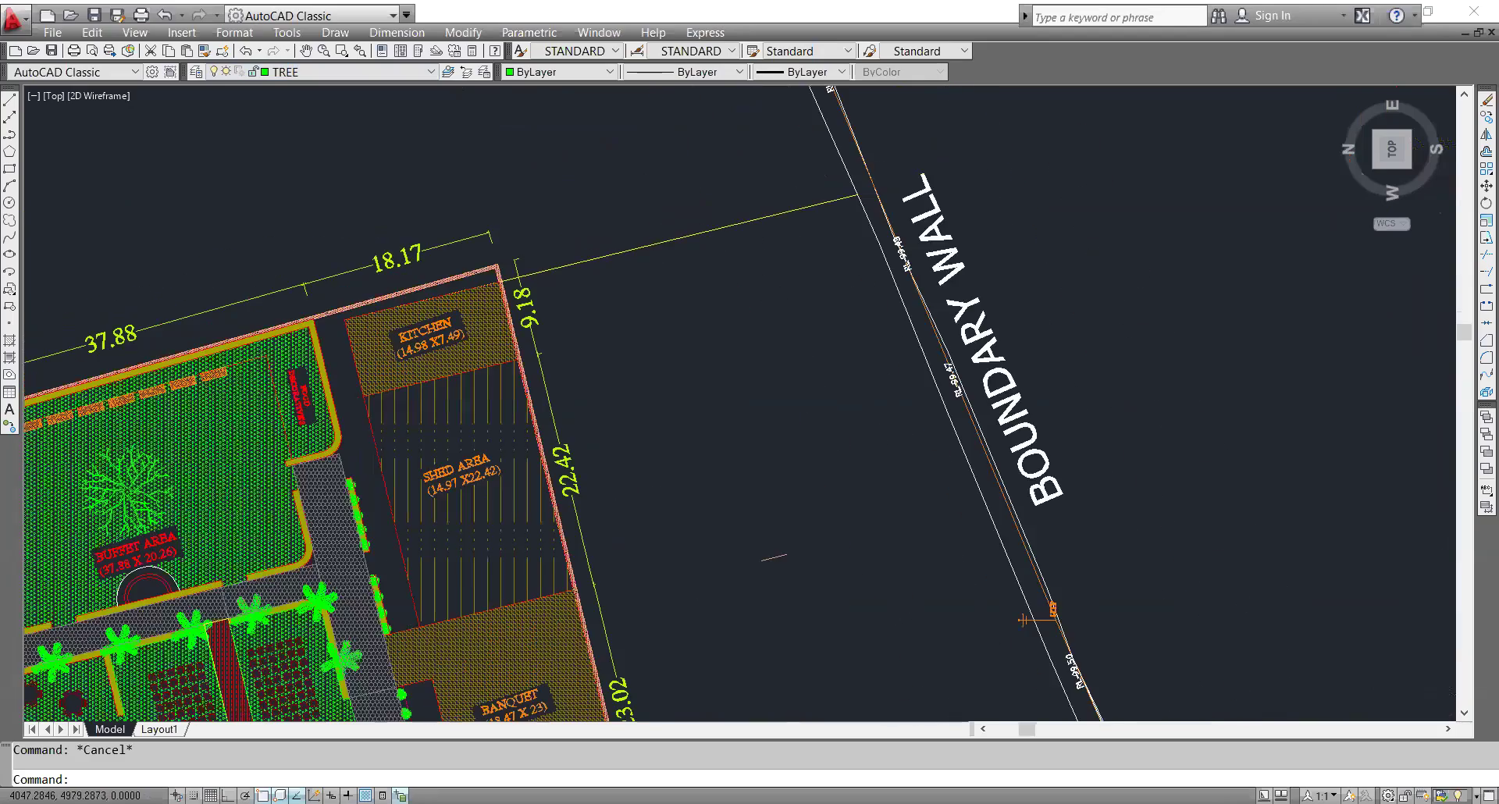
scroll(292, 351, down, 2)
scroll(292, 351, up, 1)
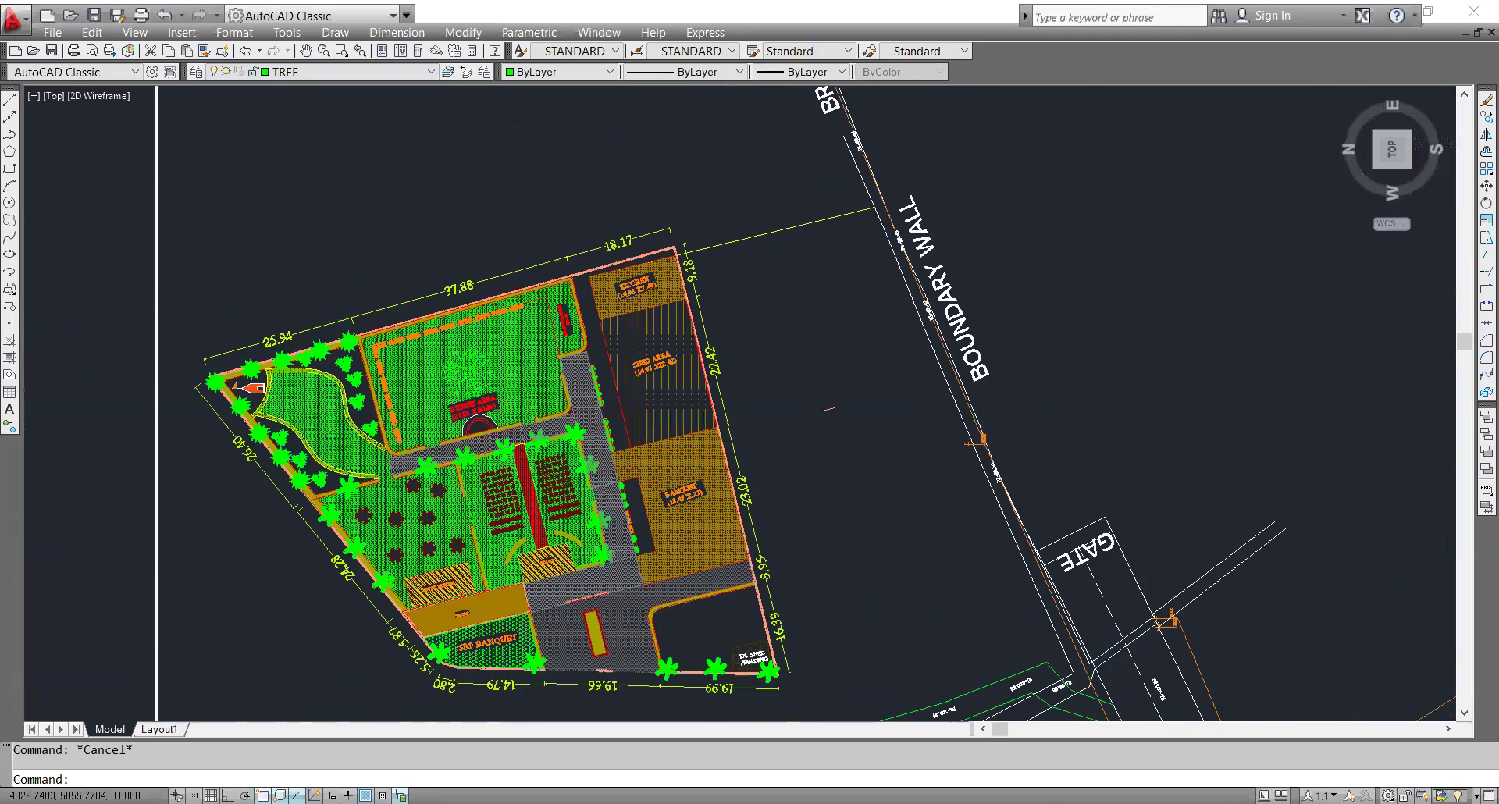
scroll(292, 352, up, 2)
scroll(292, 351, up, 3)
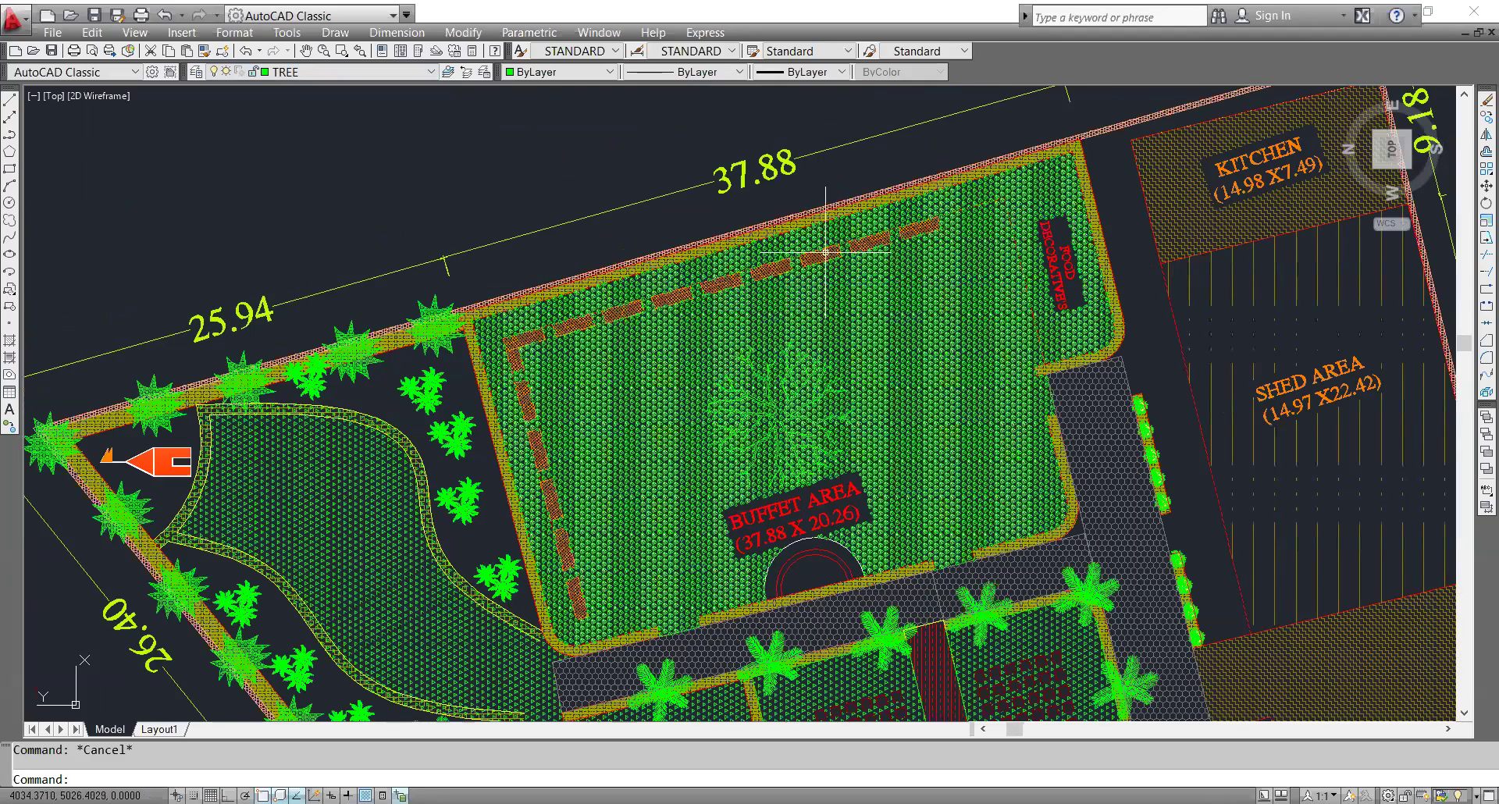
scroll(717, 237, up, 4)
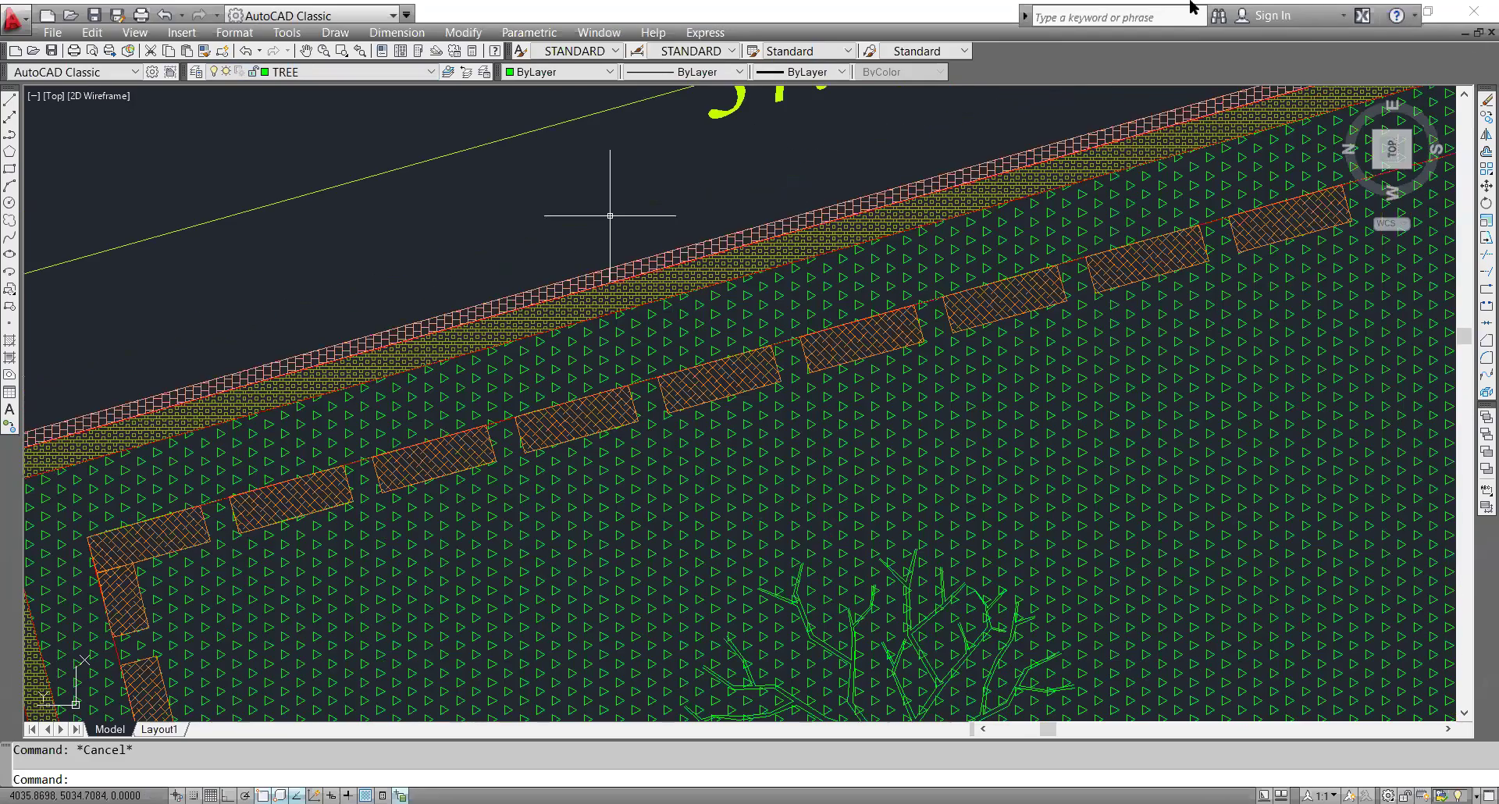
scroll(544, 373, down, 2)
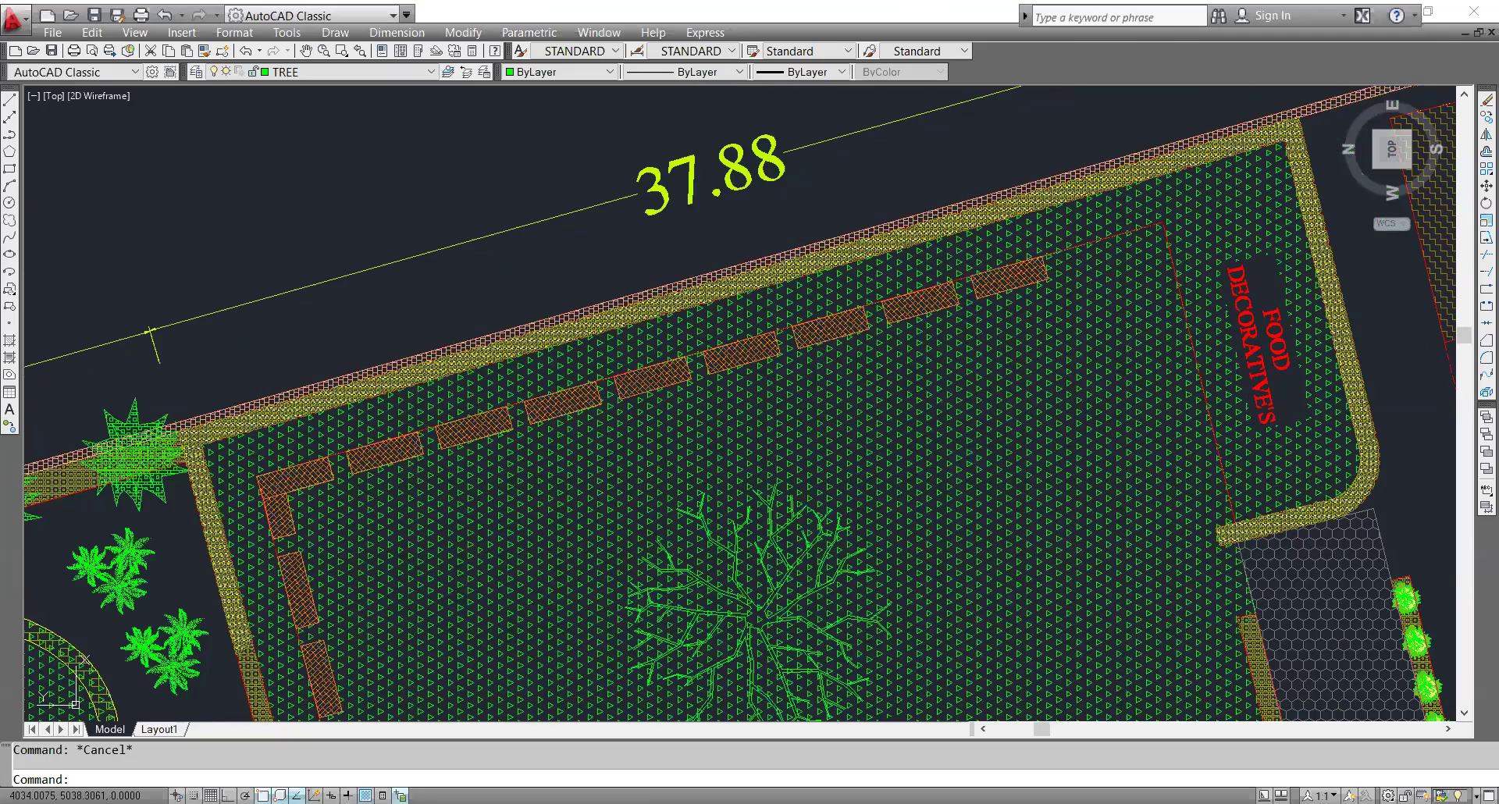
scroll(374, 260, down, 2)
scroll(390, 272, down, 3)
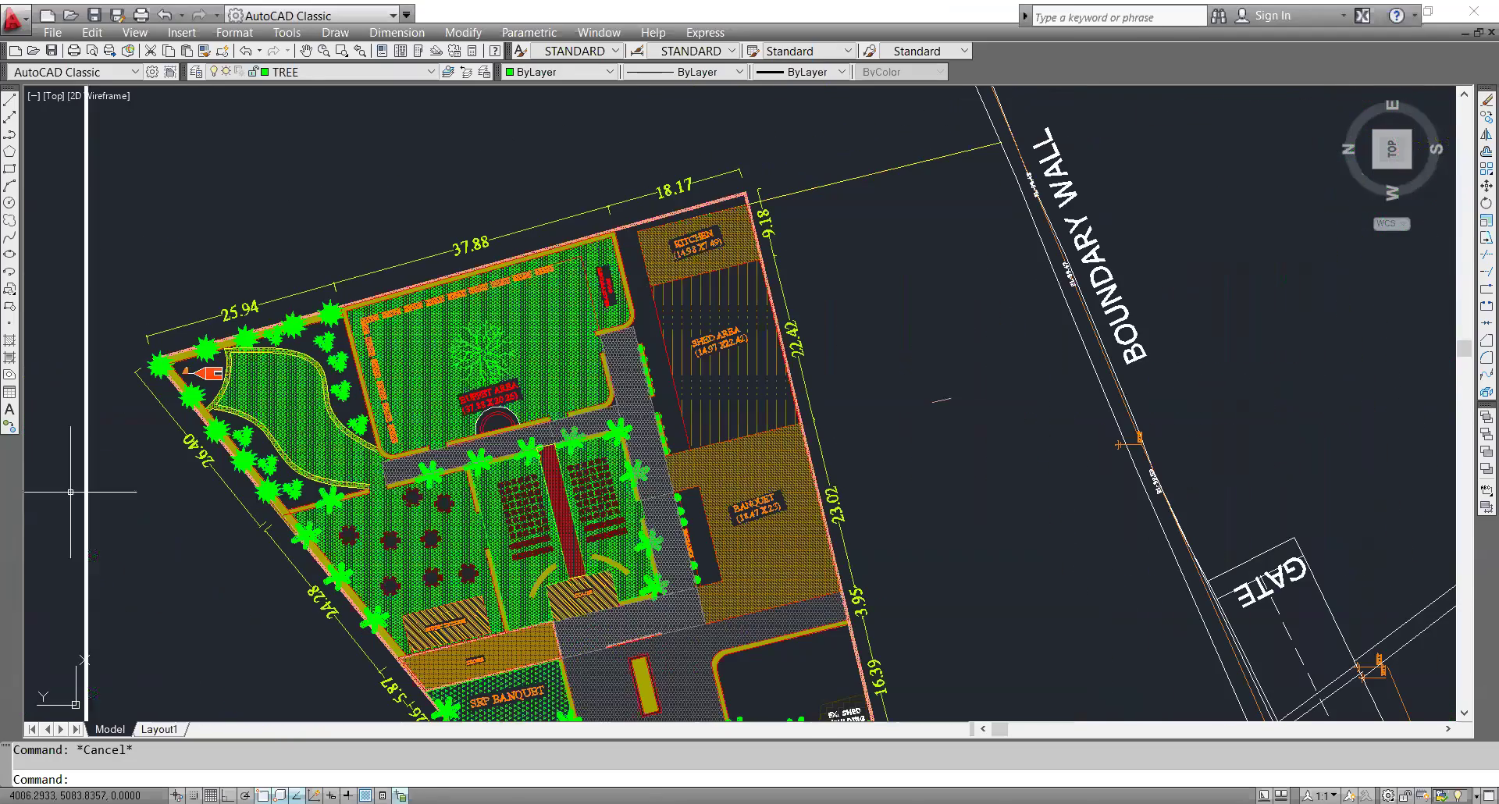
- Examine the rest of the site plan, including the gate, boundary wall, Mainar Nahar, surrounding roads and drawing legend
mouse_move(926, 424)
middle_down()
mouse_move(872, 387)
mouse_move(780, 259)
middle_up()
middle_drag(860, 309, 732, 154)
scroll(1074, 566, up, 2)
scroll(984, 468, down, 2)
scroll(1004, 575, down, 2)
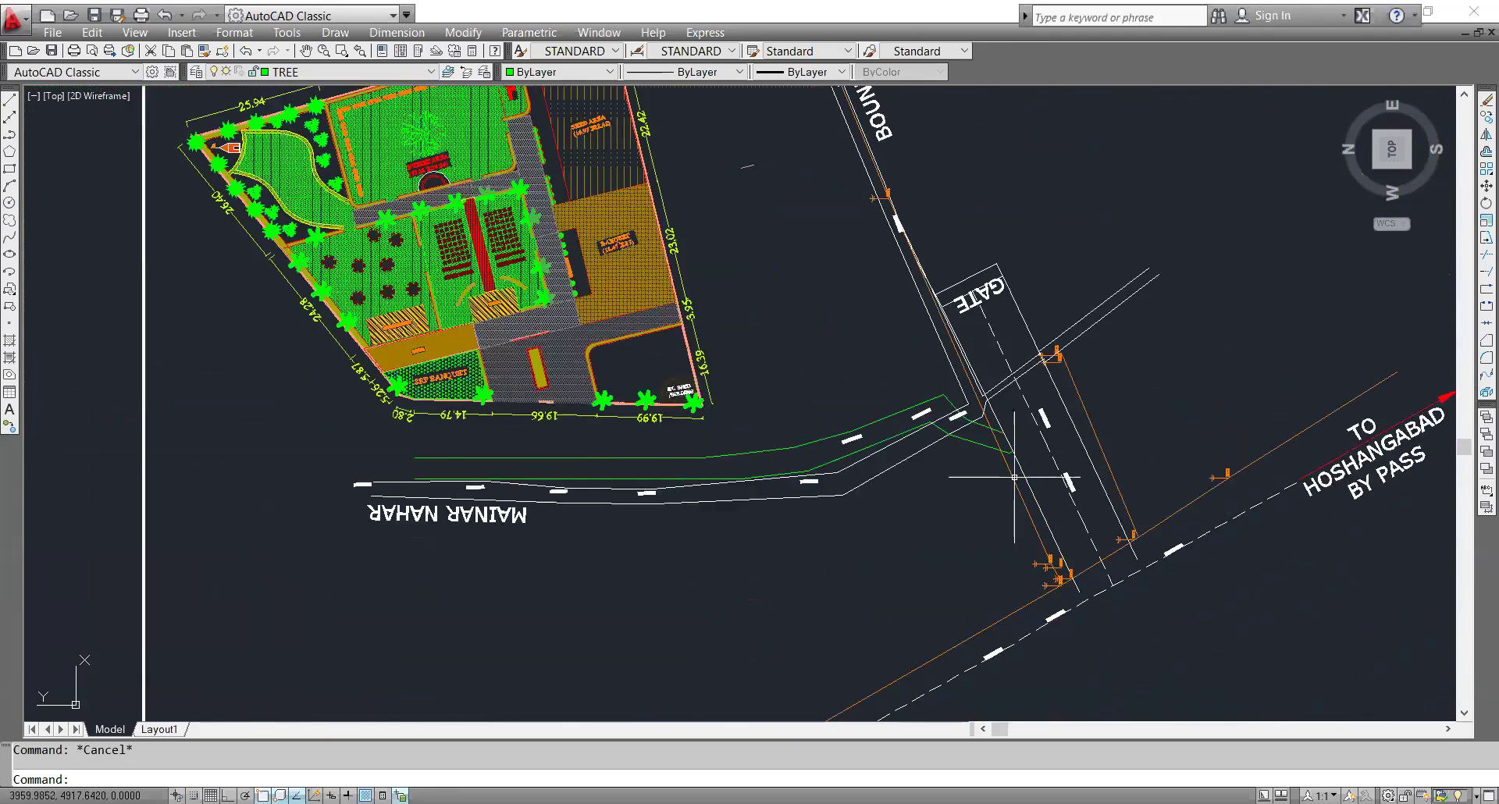
scroll(569, 502, up, 2)
scroll(579, 434, up, 1)
scroll(1057, 547, down, 6)
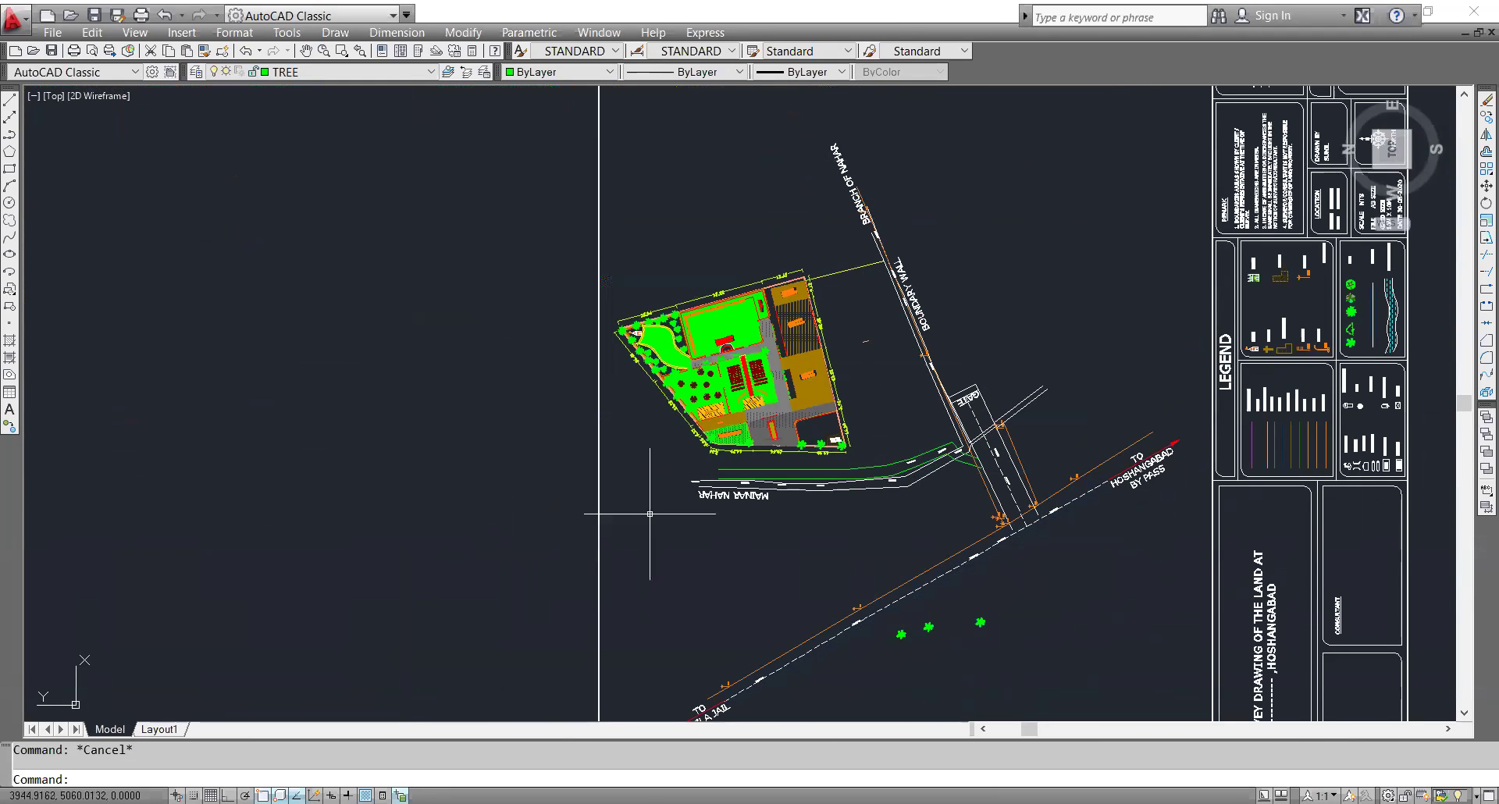
scroll(984, 410, up, 1)
scroll(983, 410, up, 2)
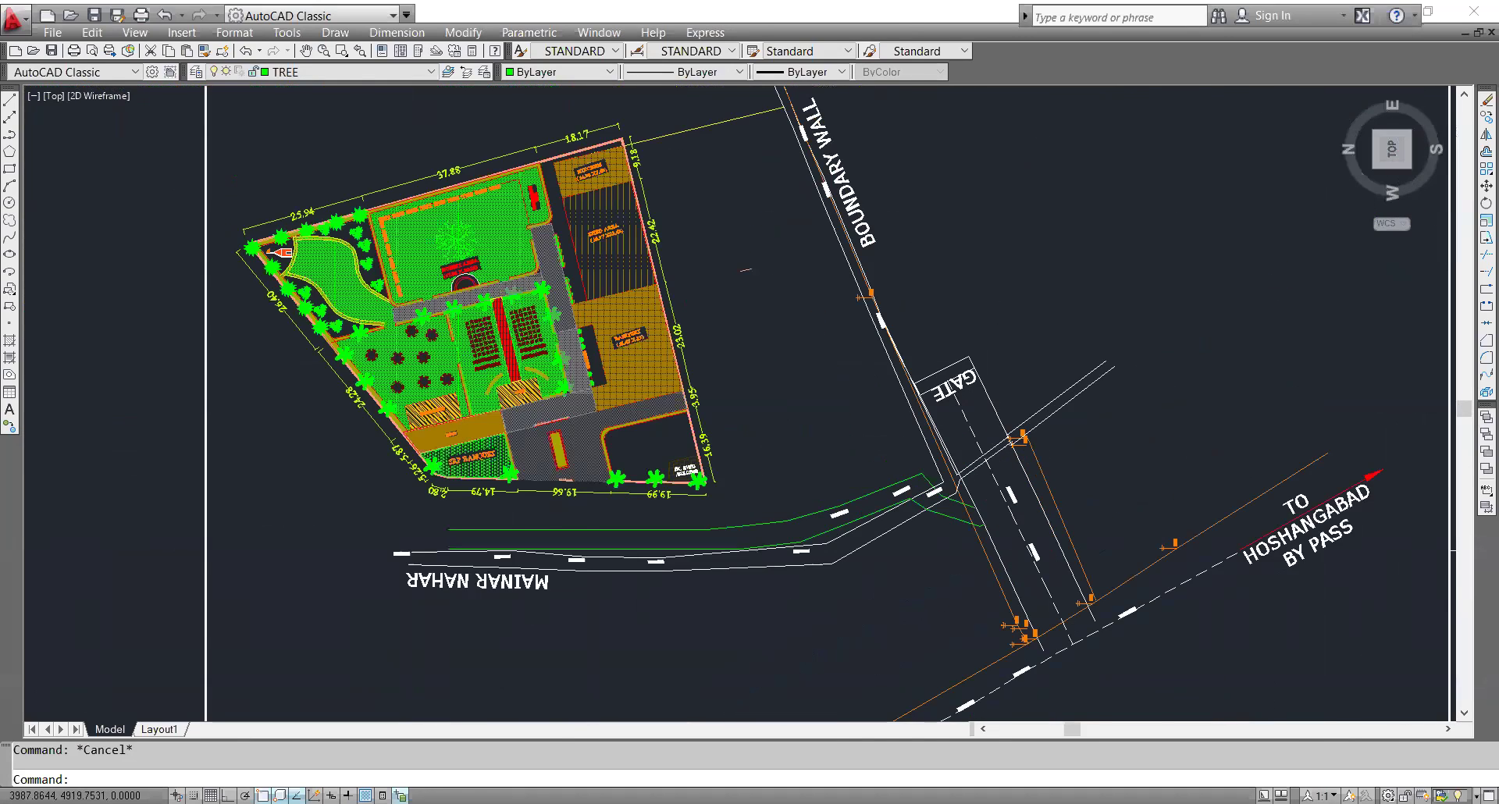
middle_drag(237, 460, 362, 477)
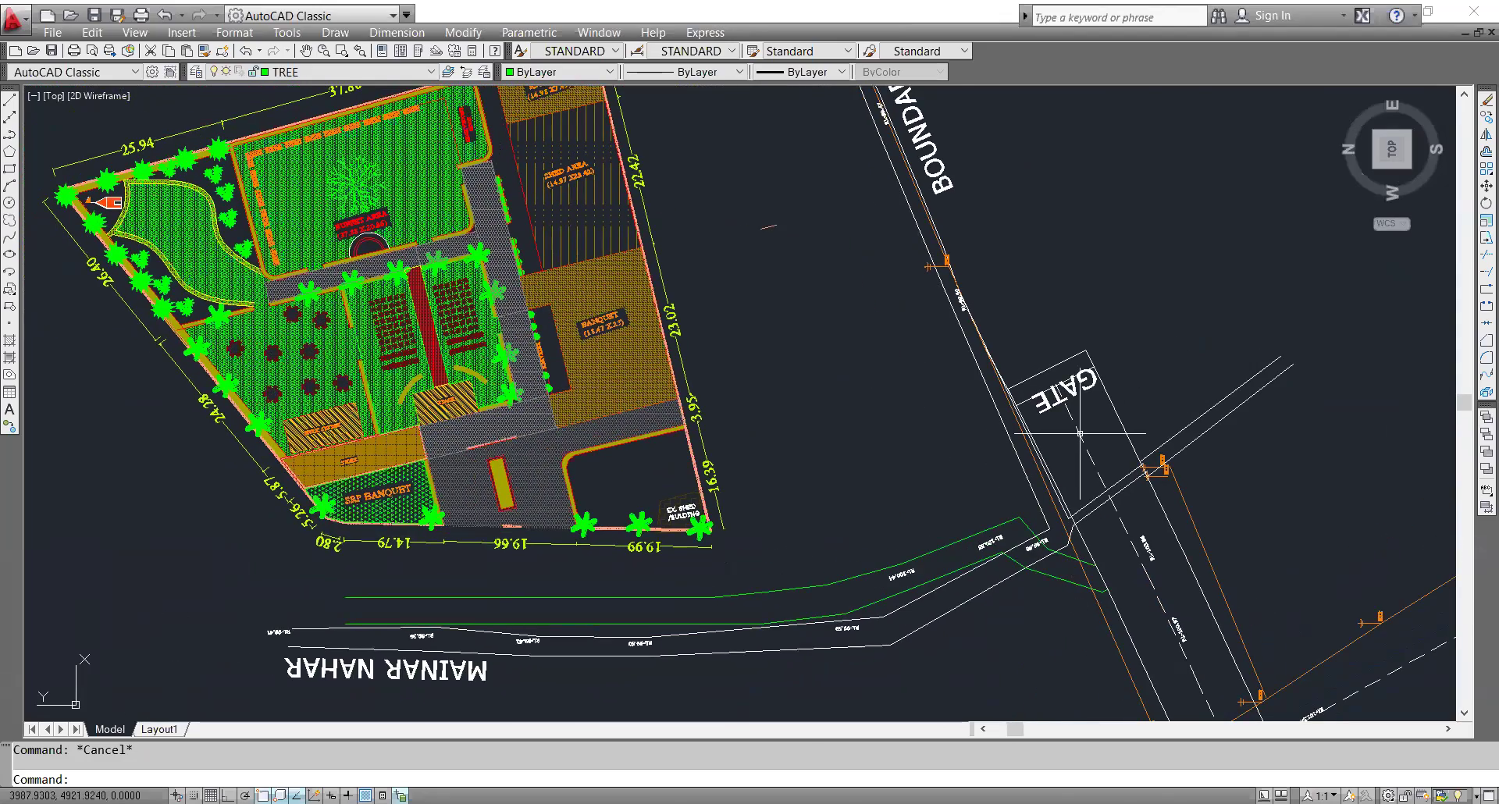
middle_drag(894, 183, 894, 358)
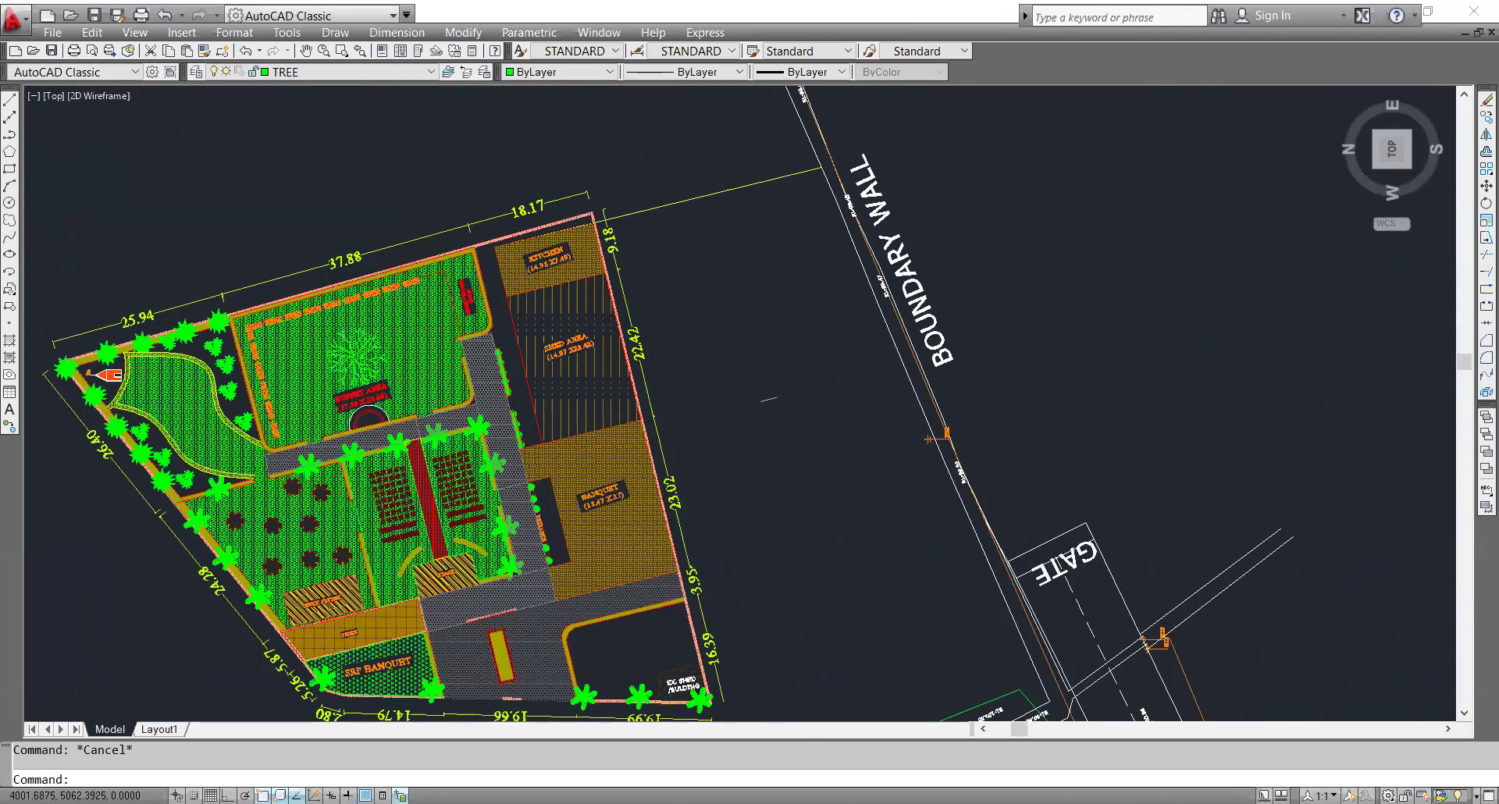
scroll(127, 577, up, 1)
scroll(127, 576, up, 3)
scroll(517, 394, down, 5)
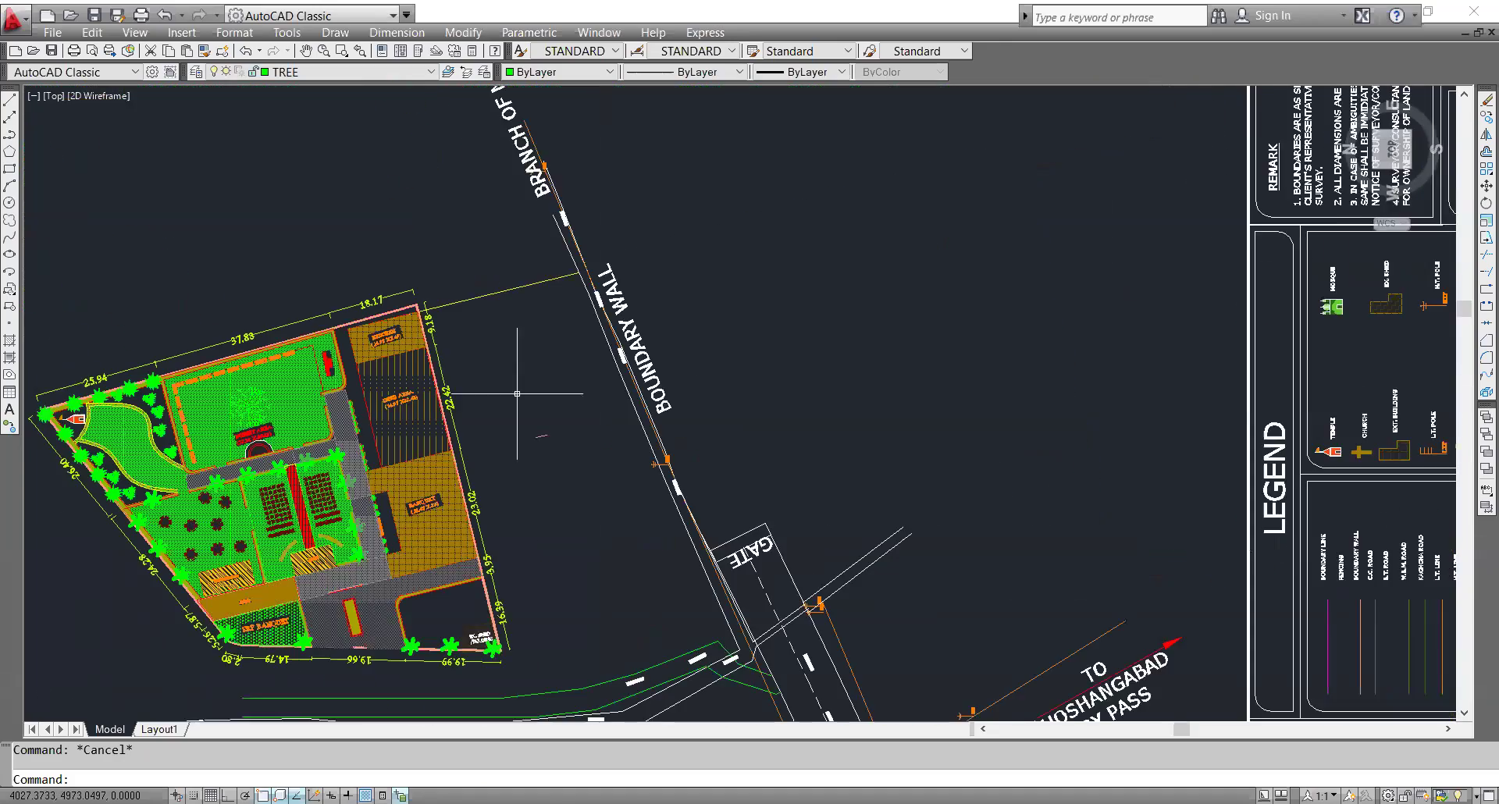
middle_drag(517, 394, 453, 411)
- Open the recent drawing rntu.dwg and view its layout of test shapes
click(14, 18)
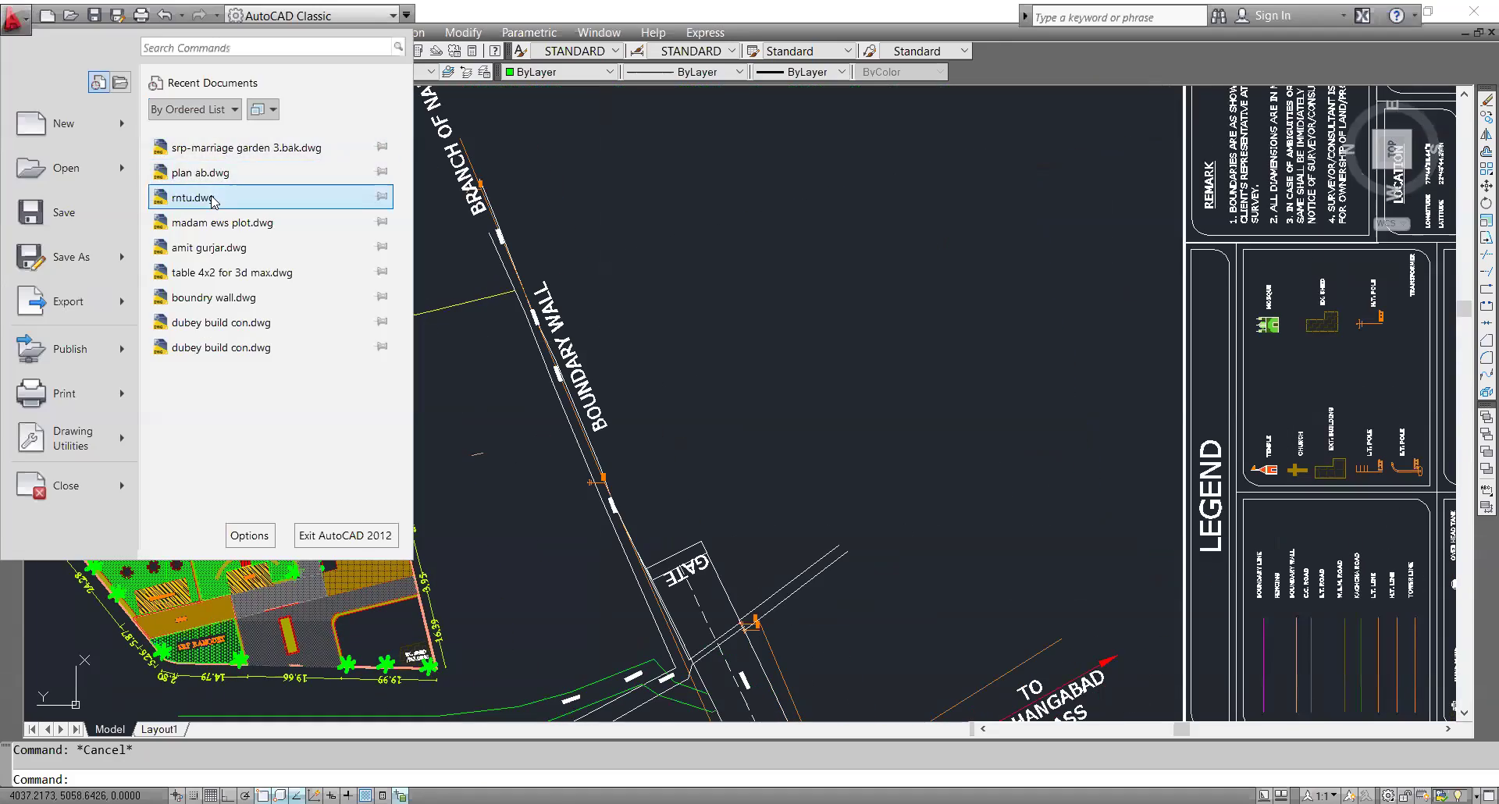
click(195, 198)
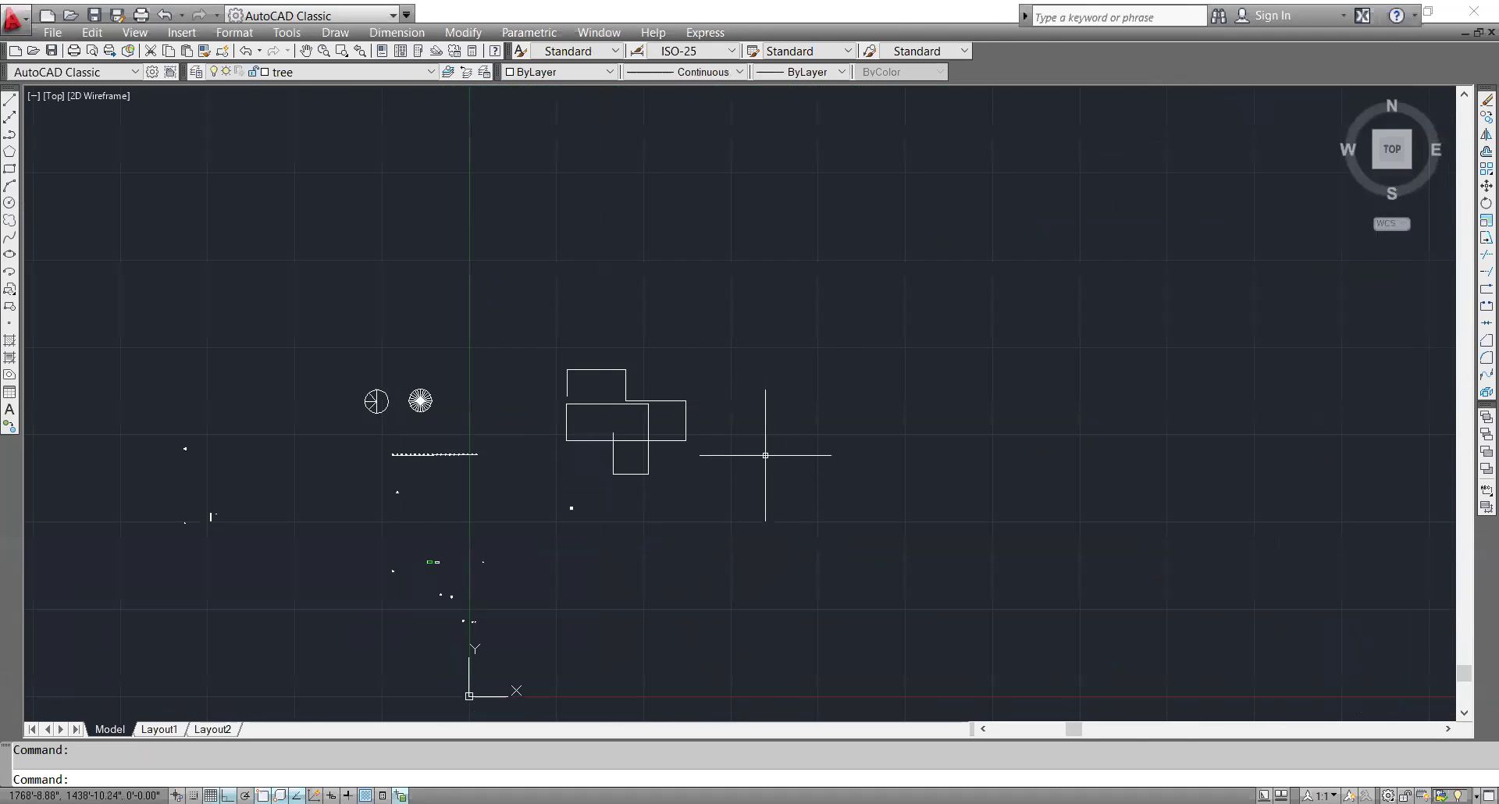
scroll(706, 415, up, 3)
middle_drag(705, 415, 689, 485)
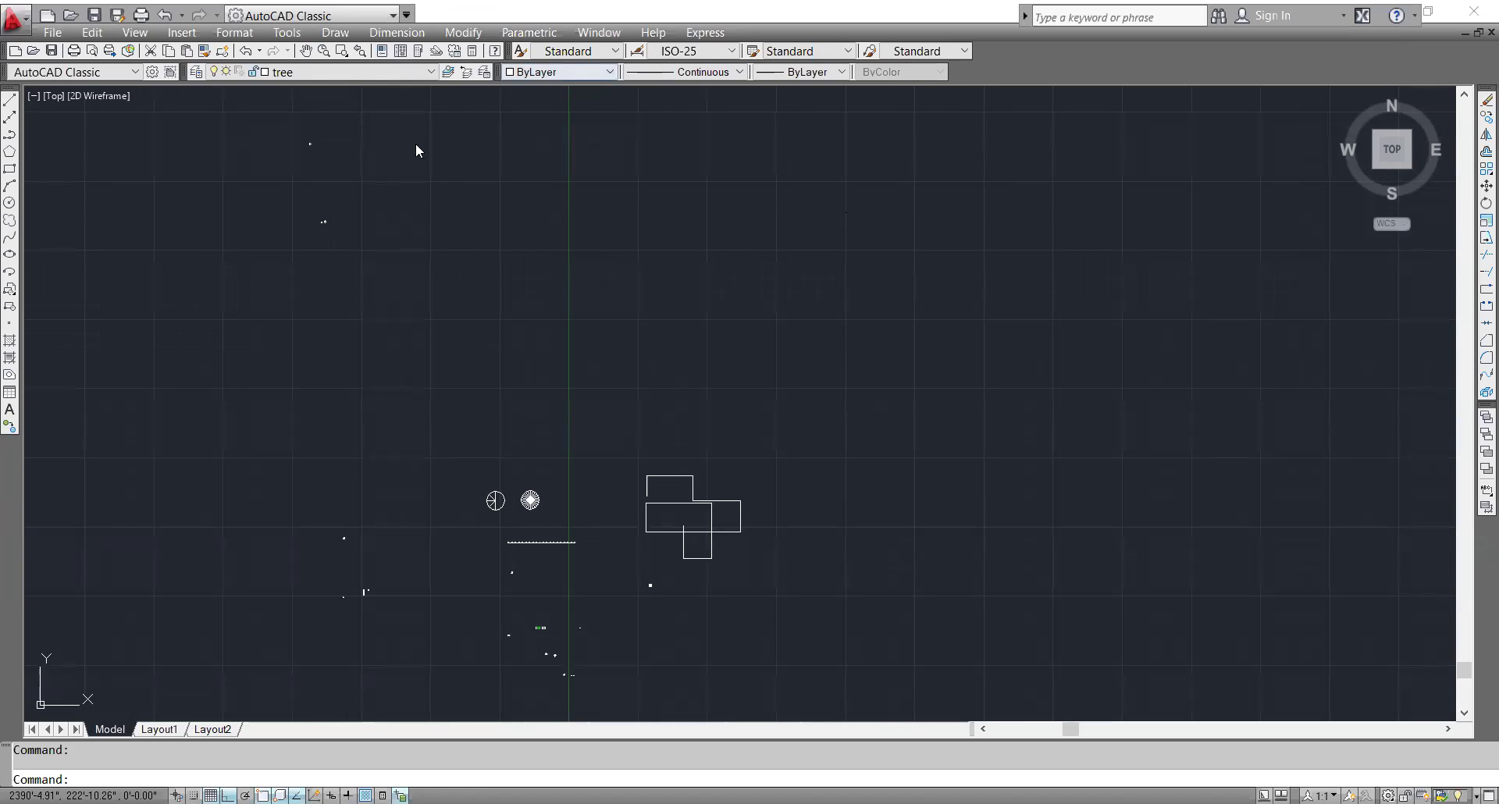
- Assign all the objects of the many-spoked circle symbol to the tree layer
scroll(634, 625, up, 5)
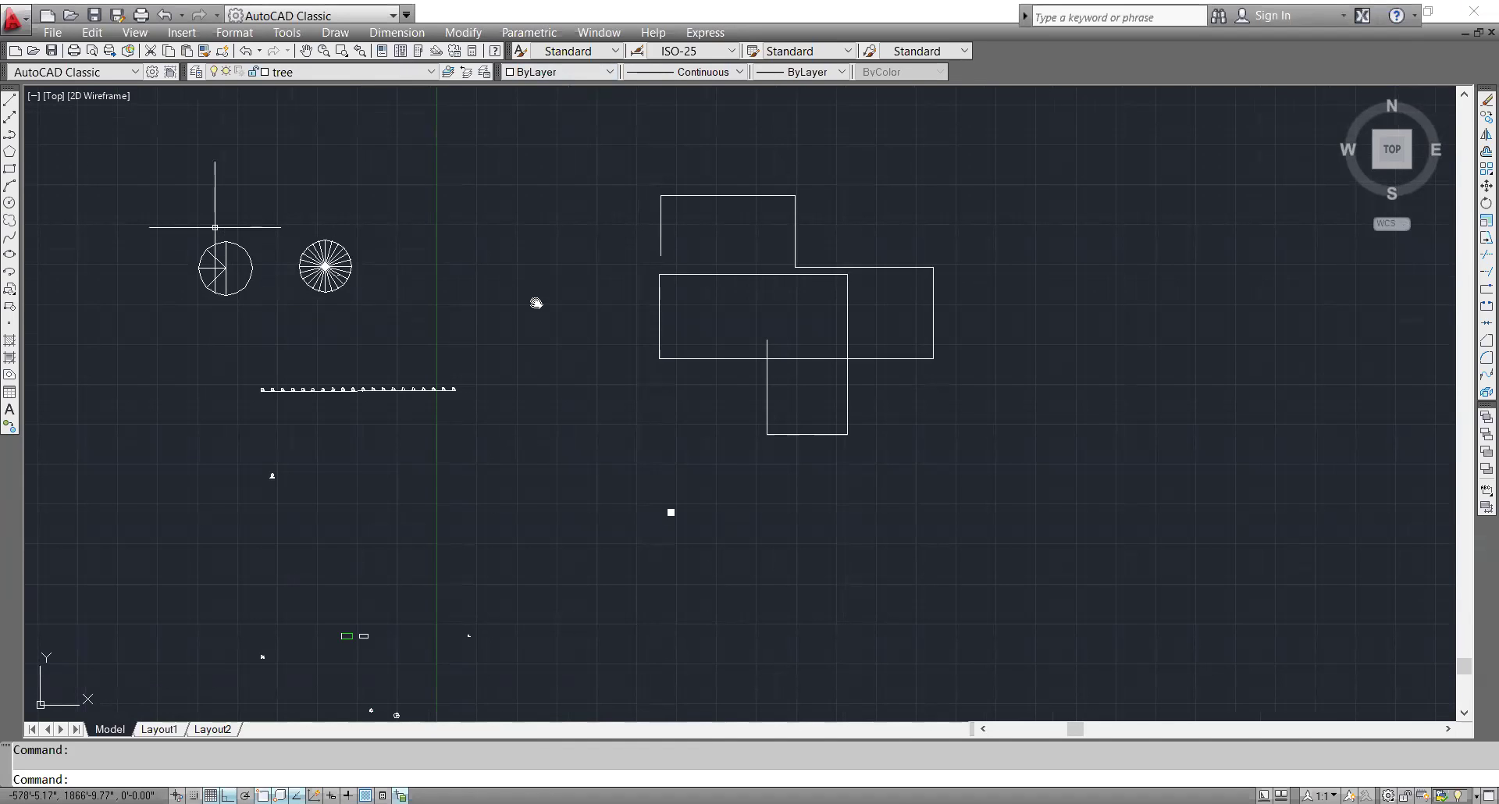
scroll(733, 302, up, 5)
click(586, 467)
click(519, 335)
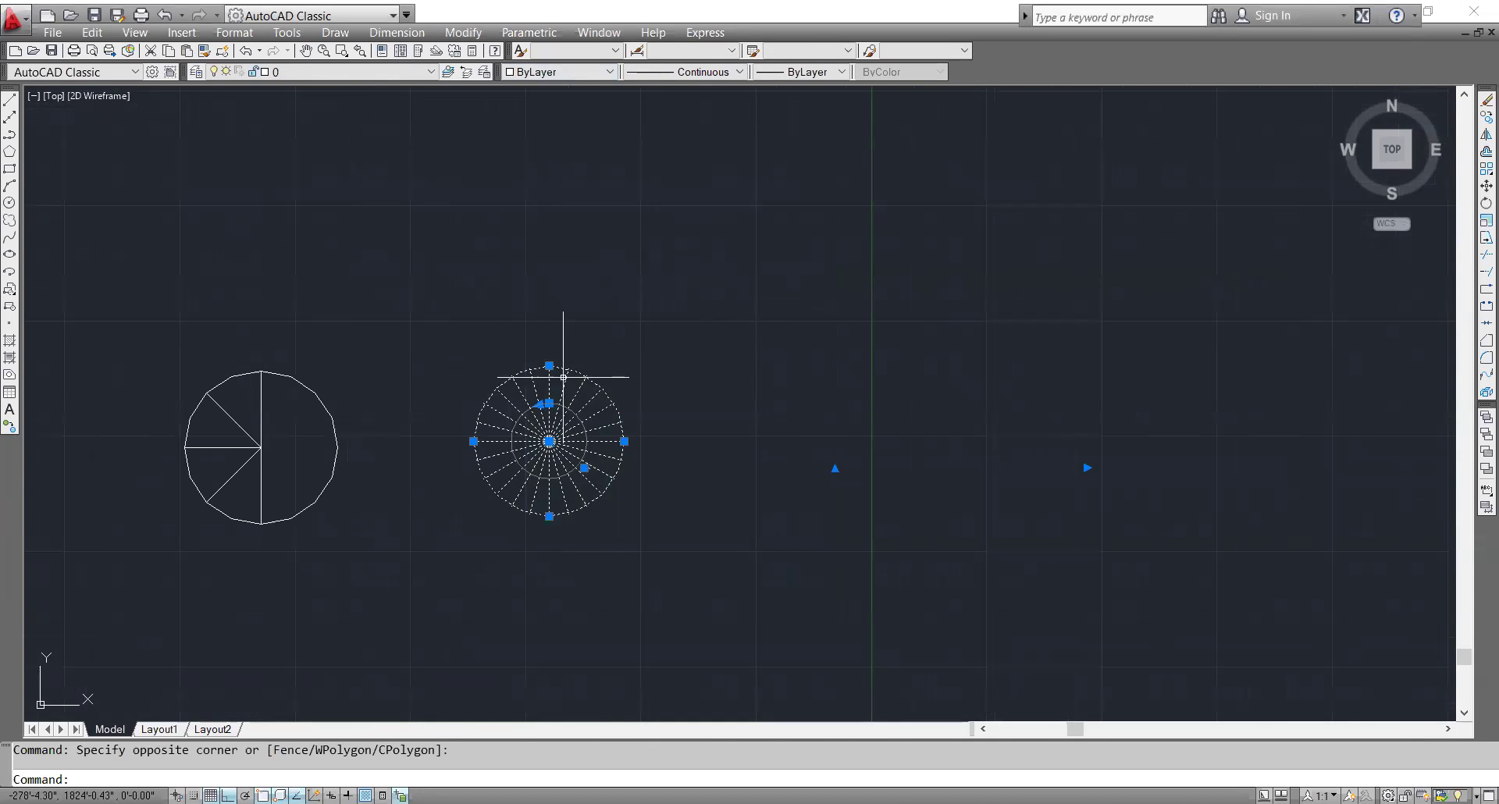
click(662, 517)
click(495, 325)
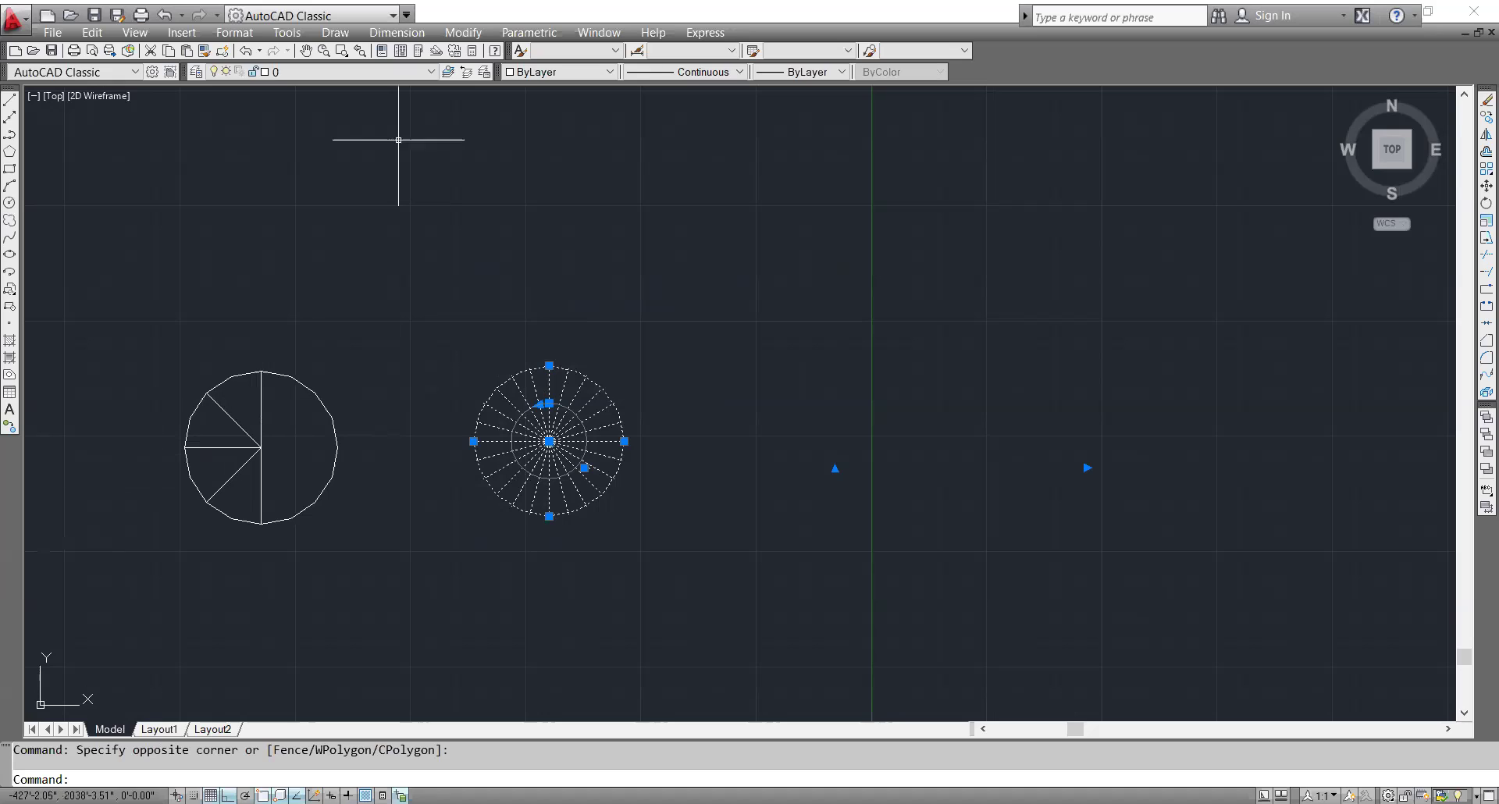
click(383, 71)
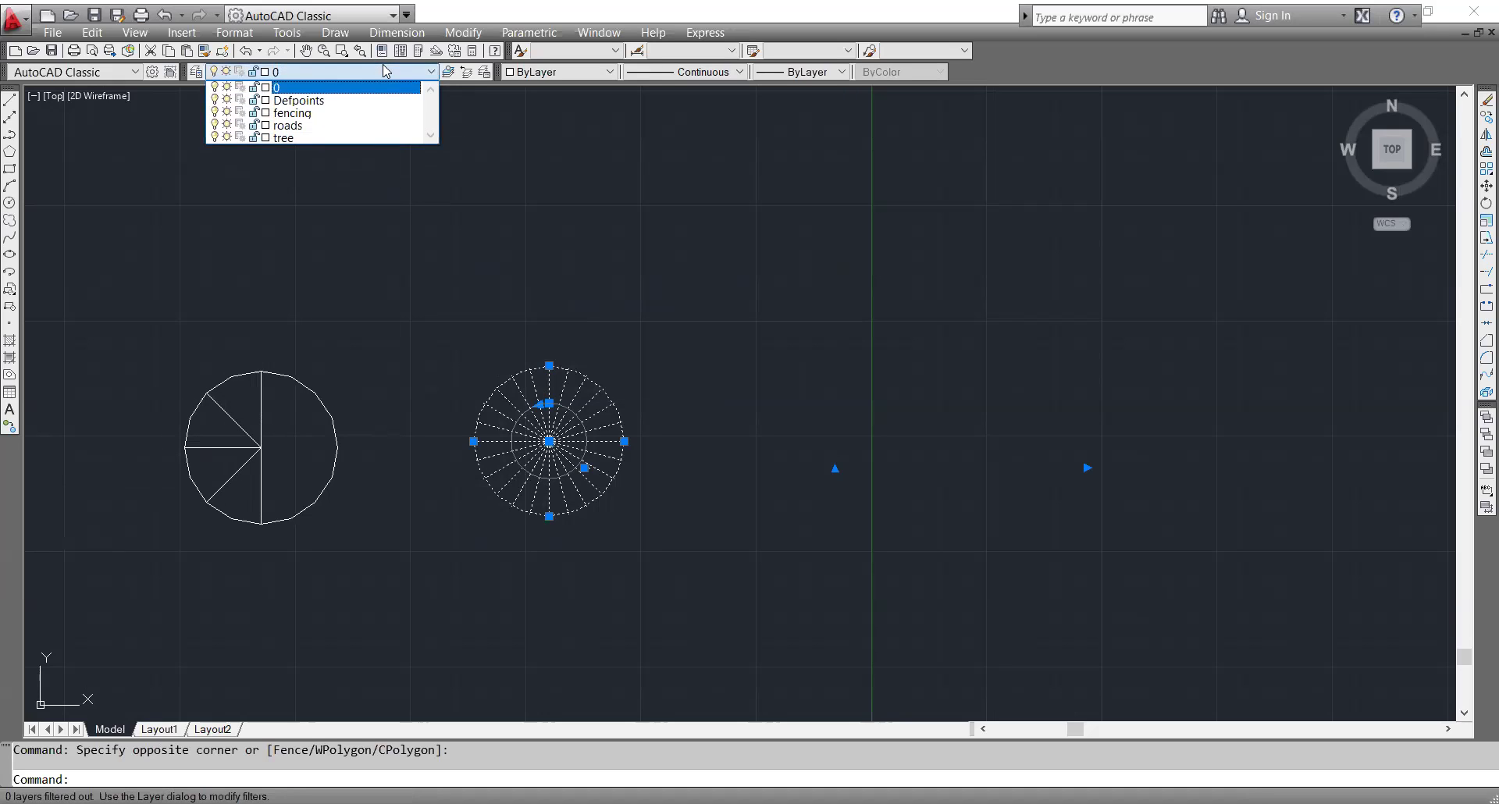
click(365, 138)
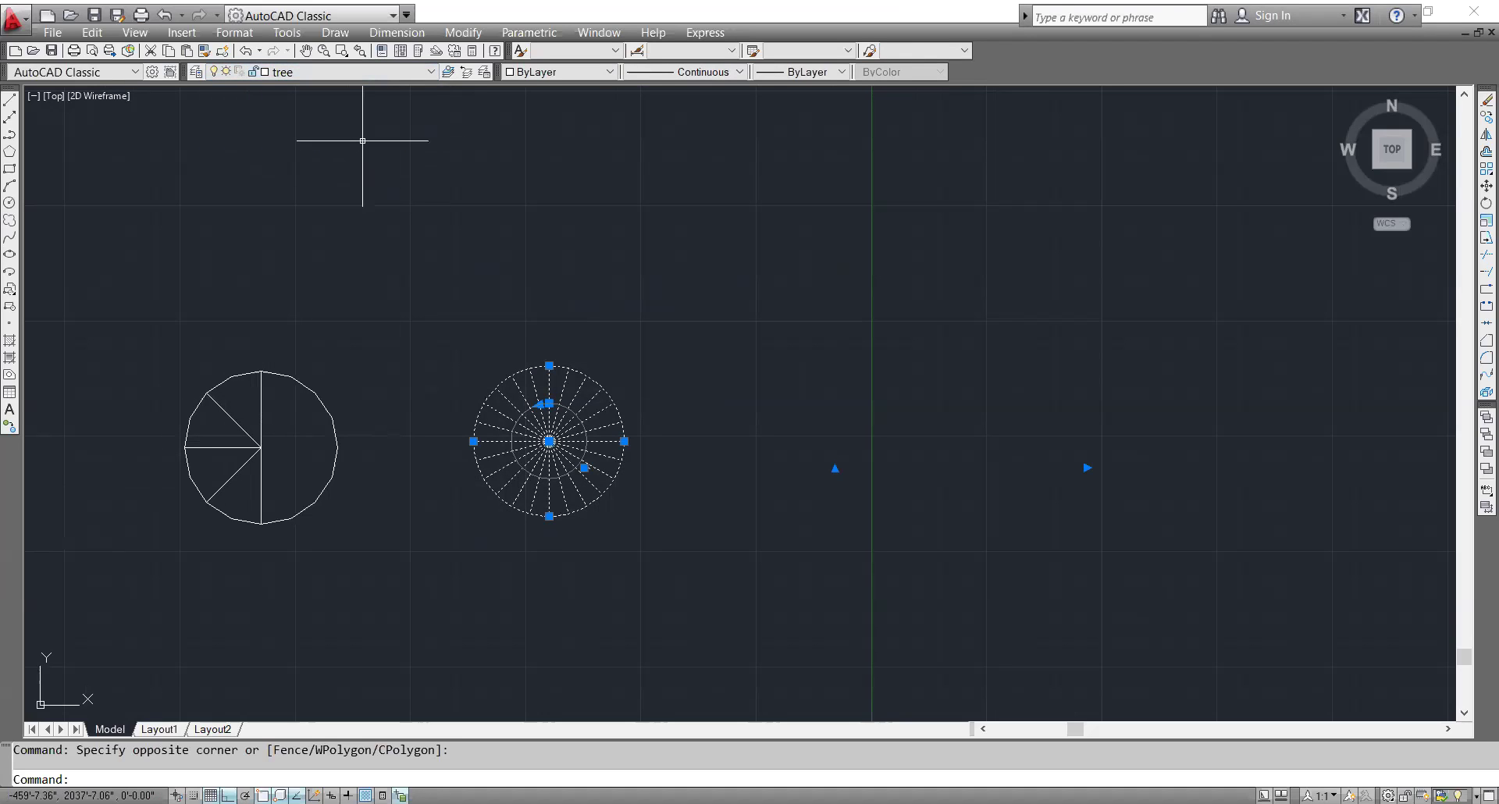
click(737, 286)
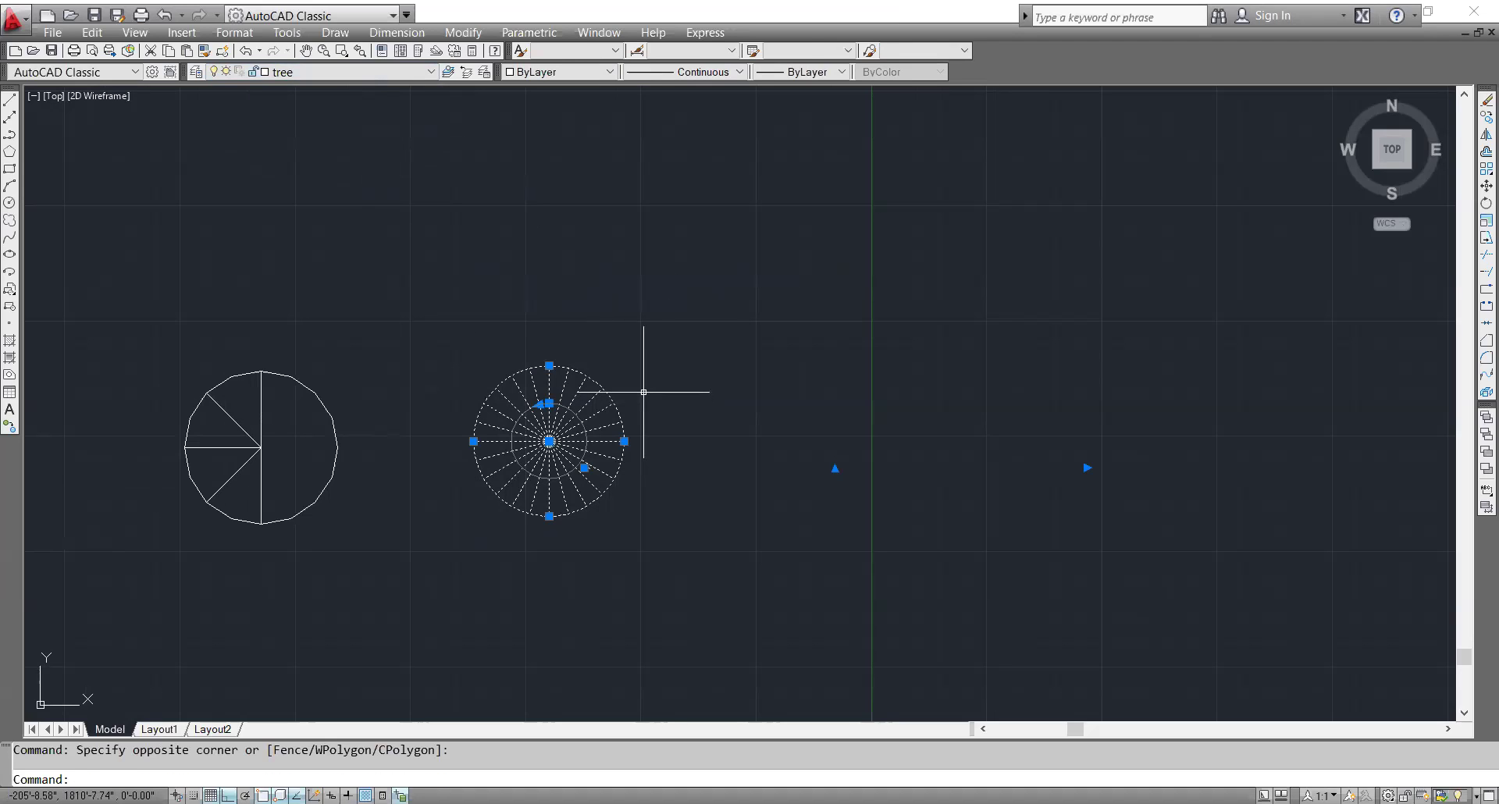
key(Escape)
- Reselect the many-spoked circle symbol to check its layer assignment
click(706, 556)
click(586, 375)
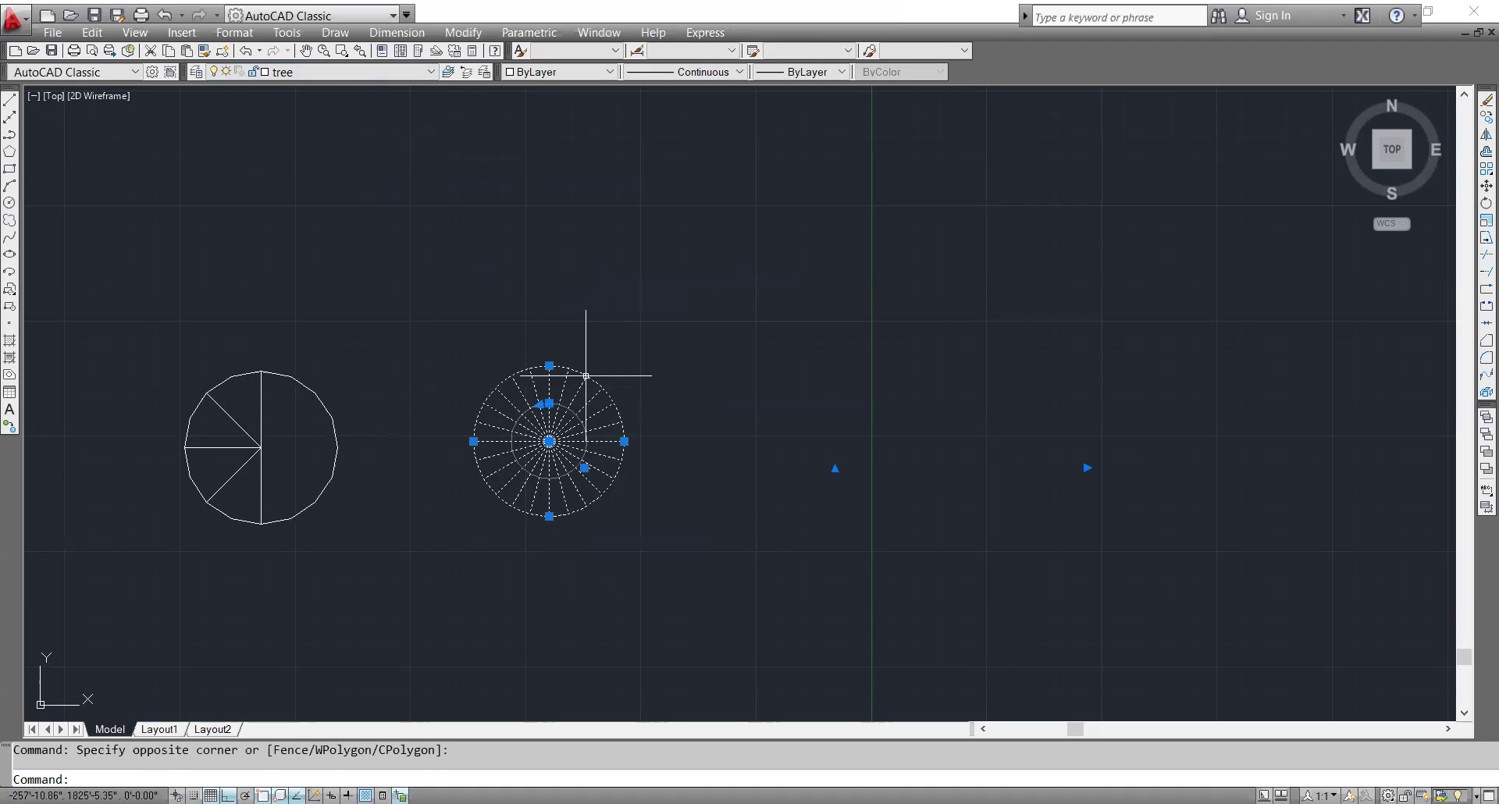
key(Escape)
click(682, 616)
click(361, 284)
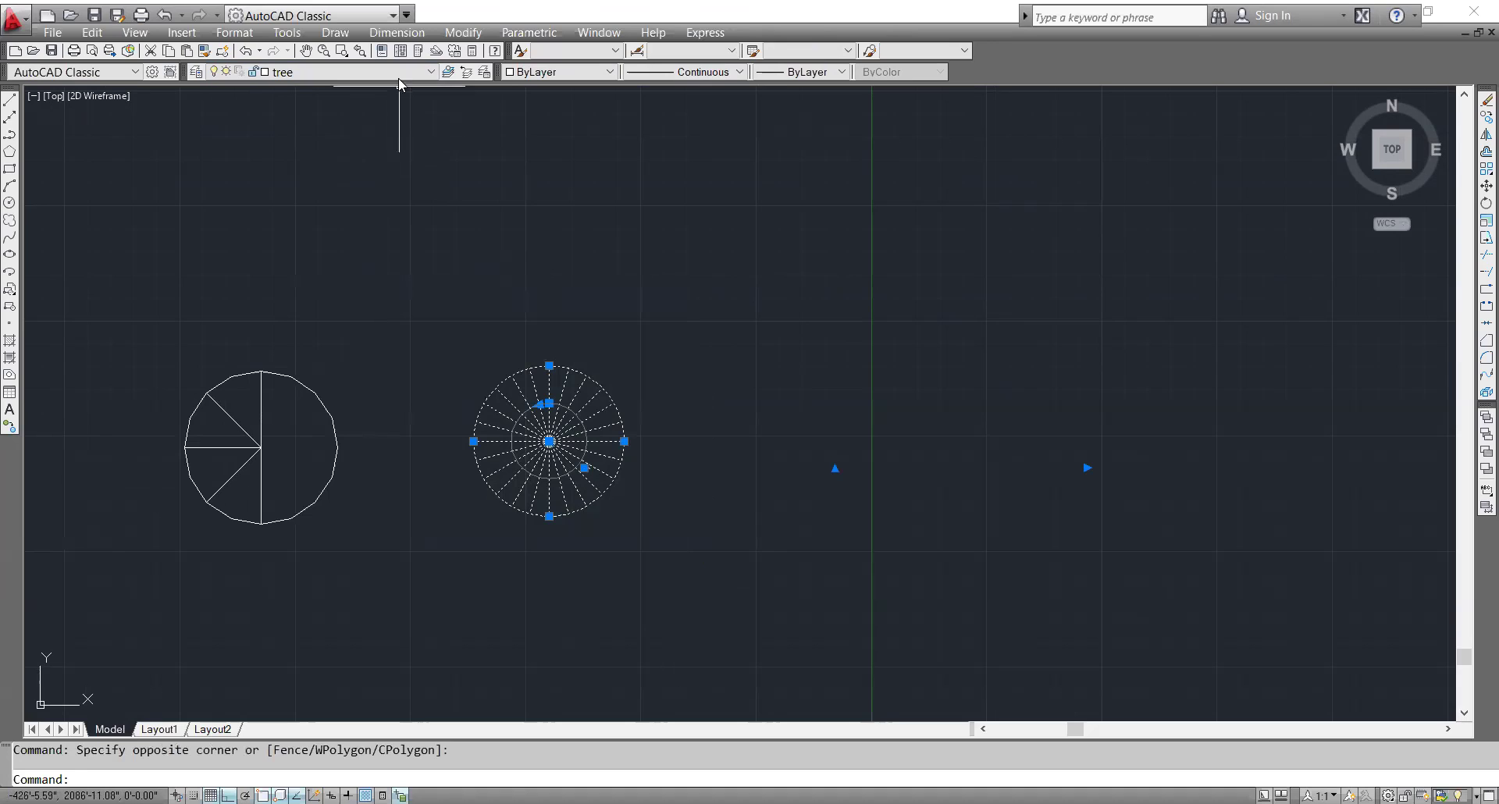
- Assign all the objects of the half-spoked circle symbol to the tree layer
key(Escape)
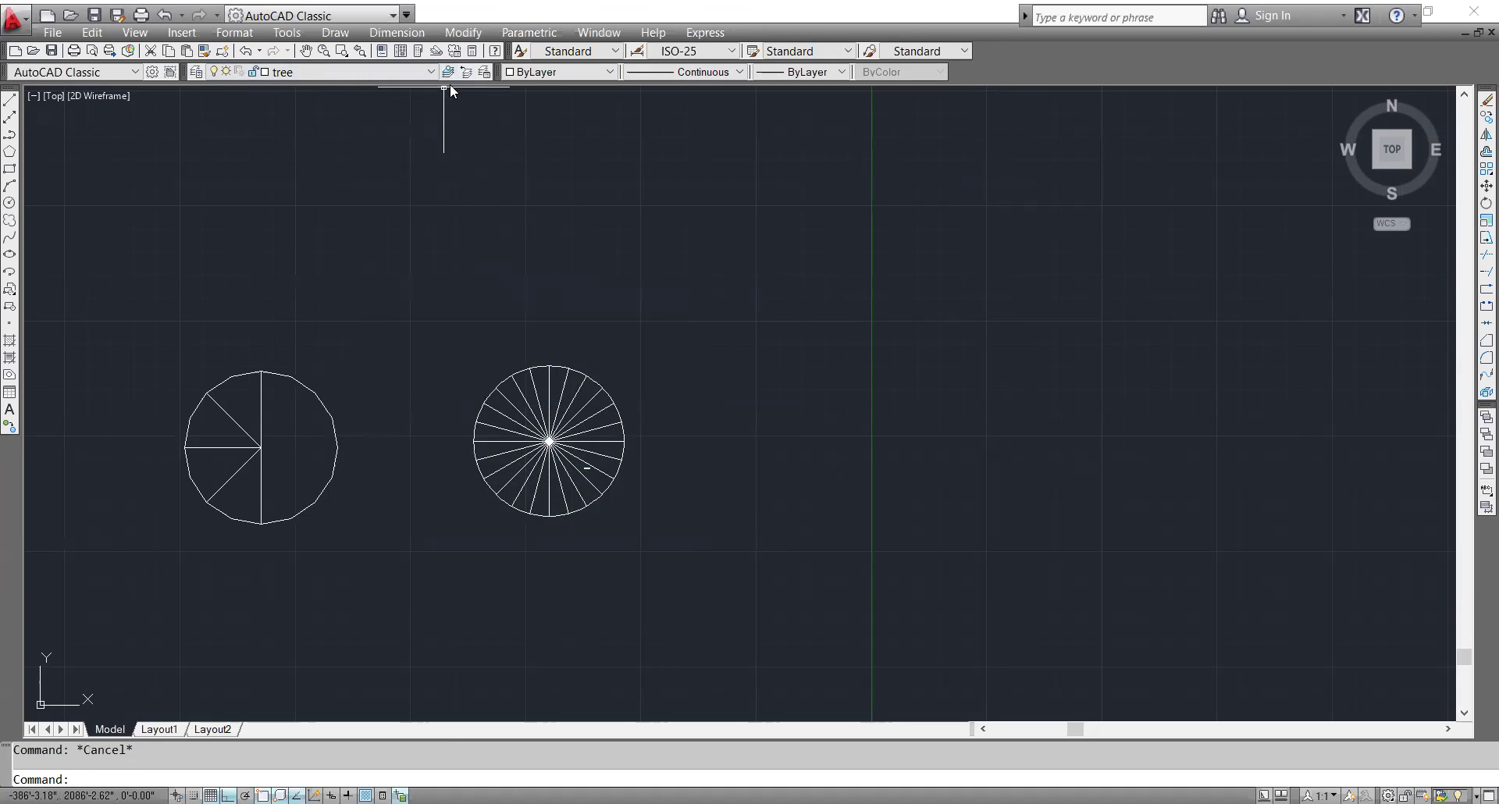
click(404, 591)
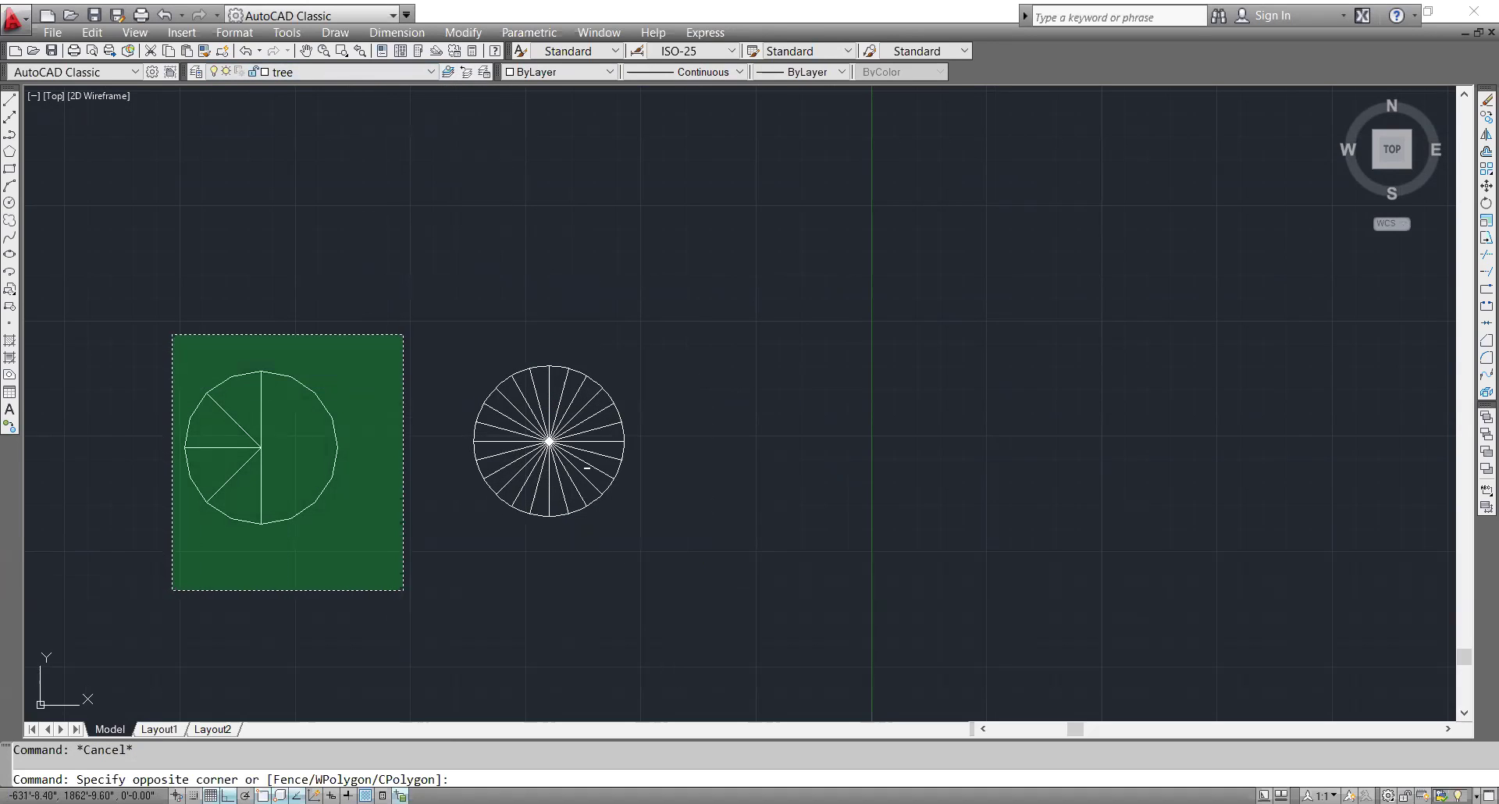
click(171, 331)
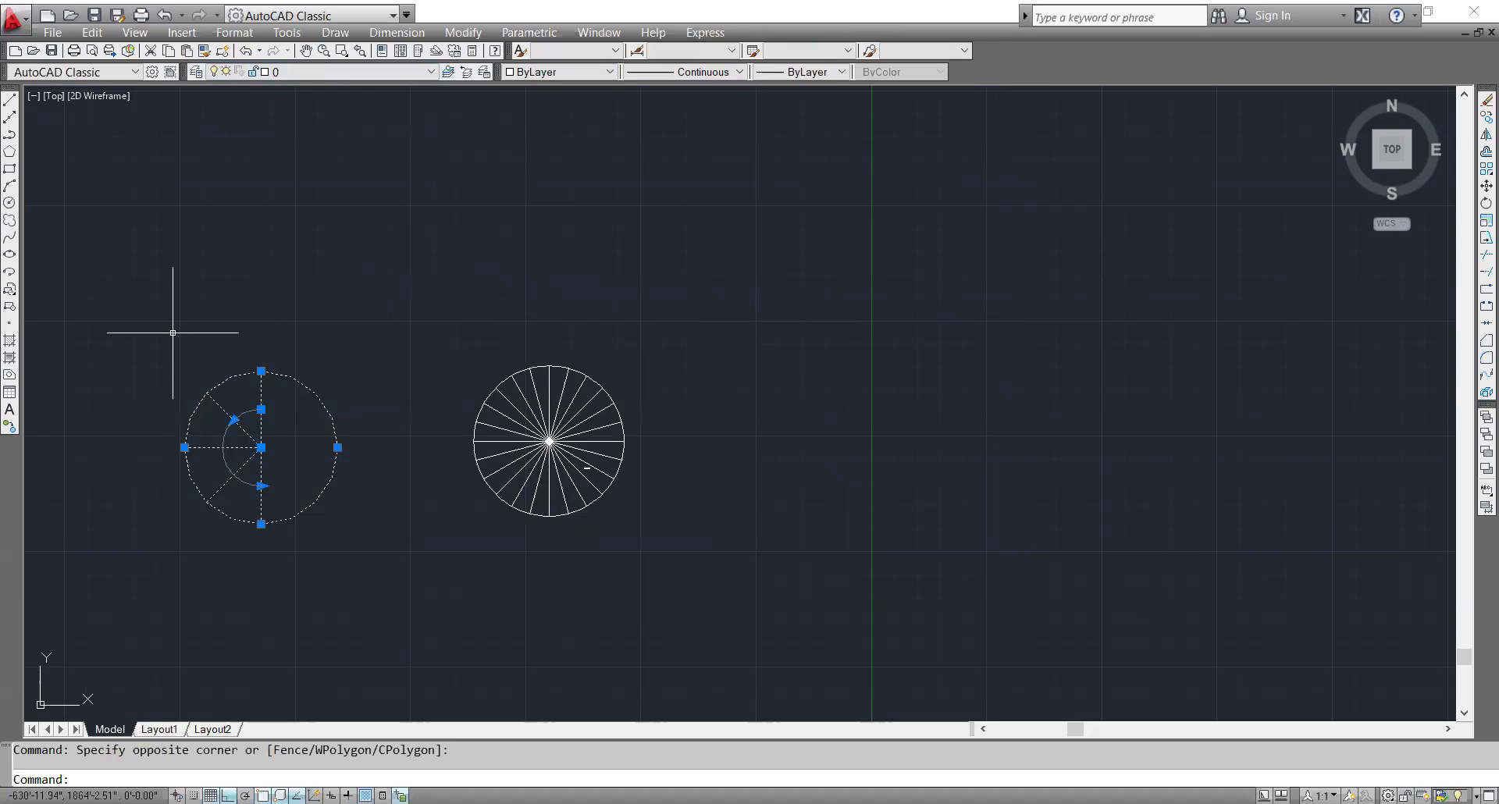
click(430, 72)
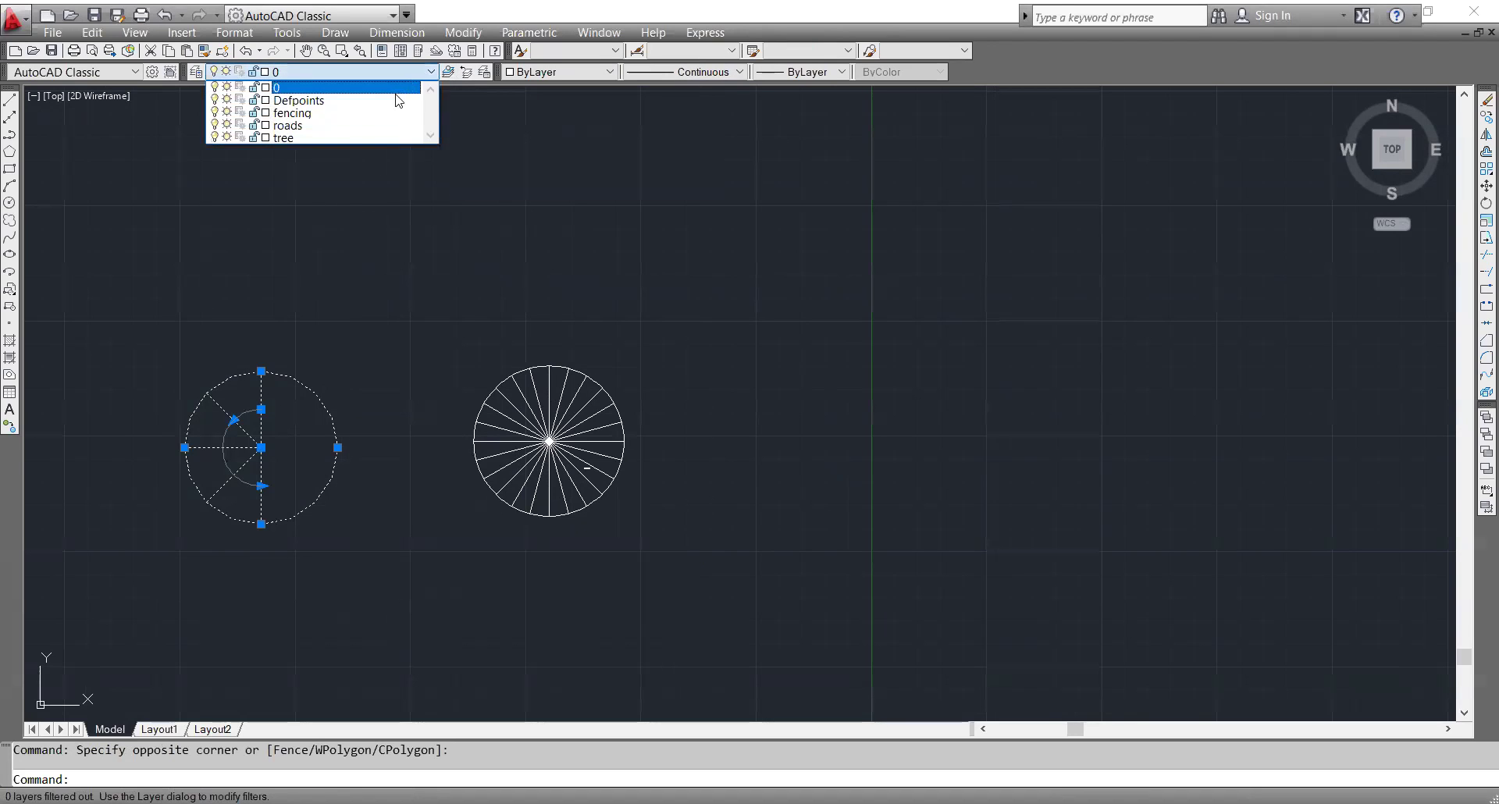
click(379, 142)
click(447, 72)
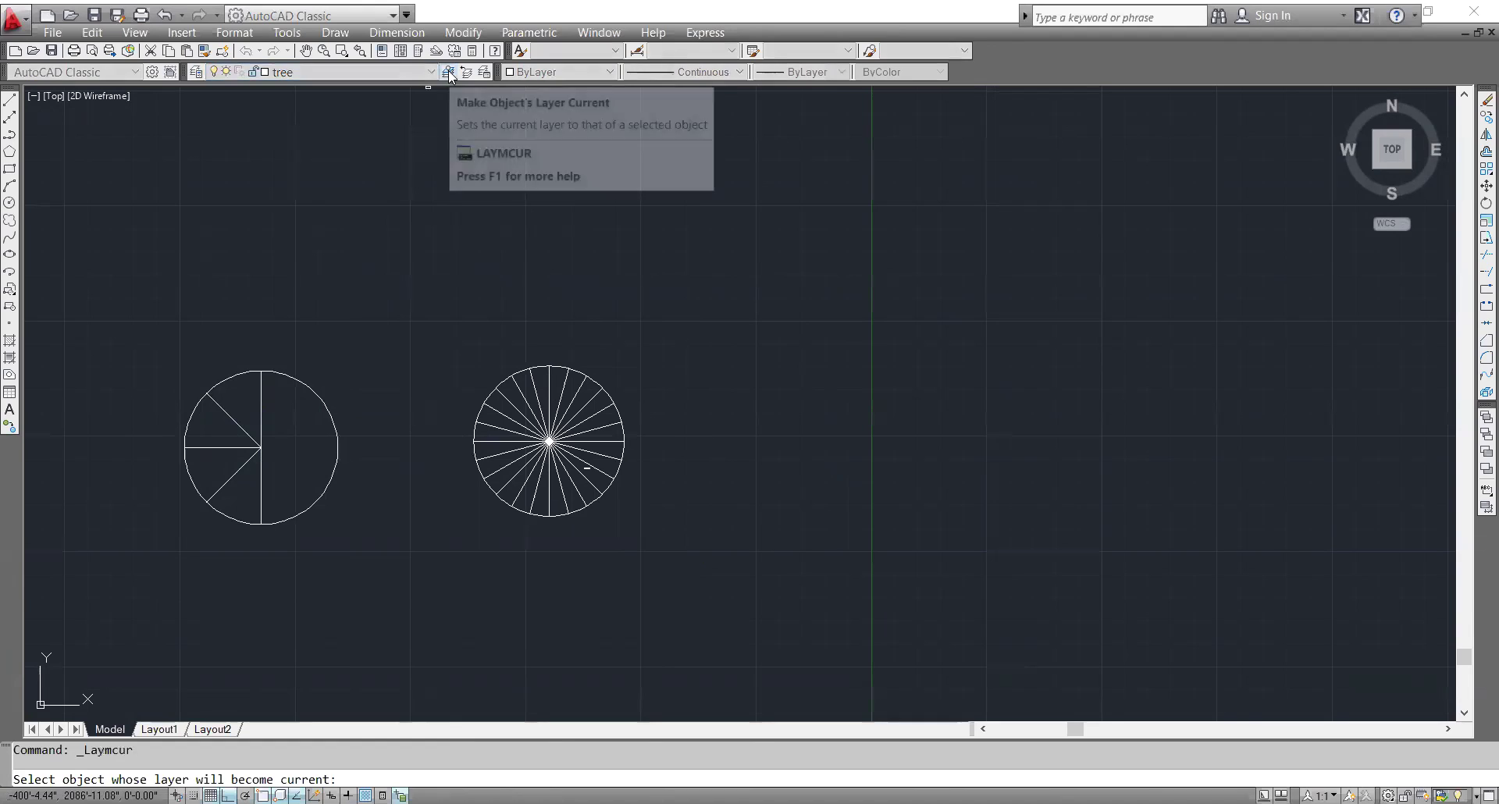
click(260, 568)
key(Escape)
key(Escape)
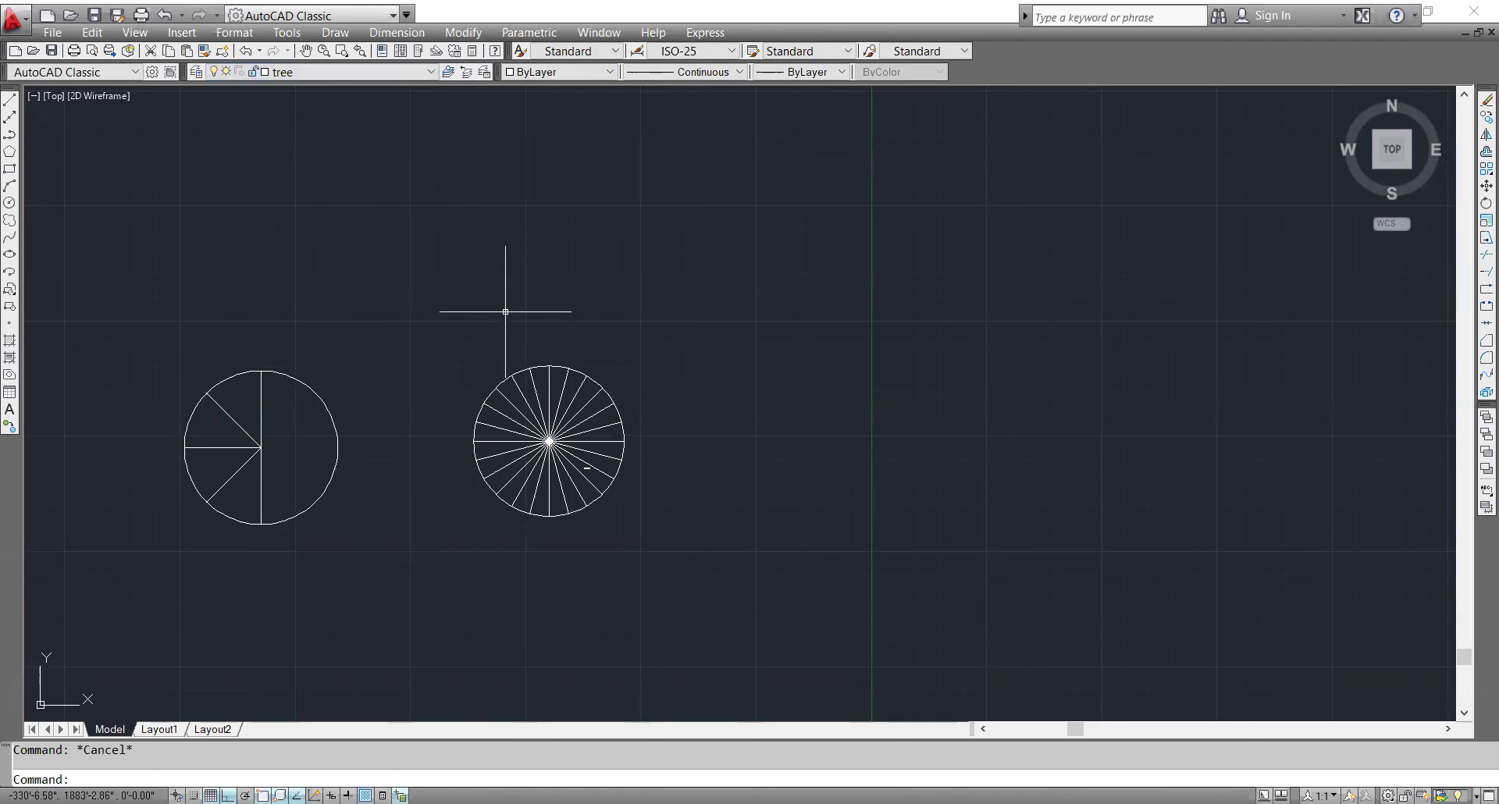
- Choose tree as the current layer and review the drawing's layers in the Layer Properties Manager
click(421, 72)
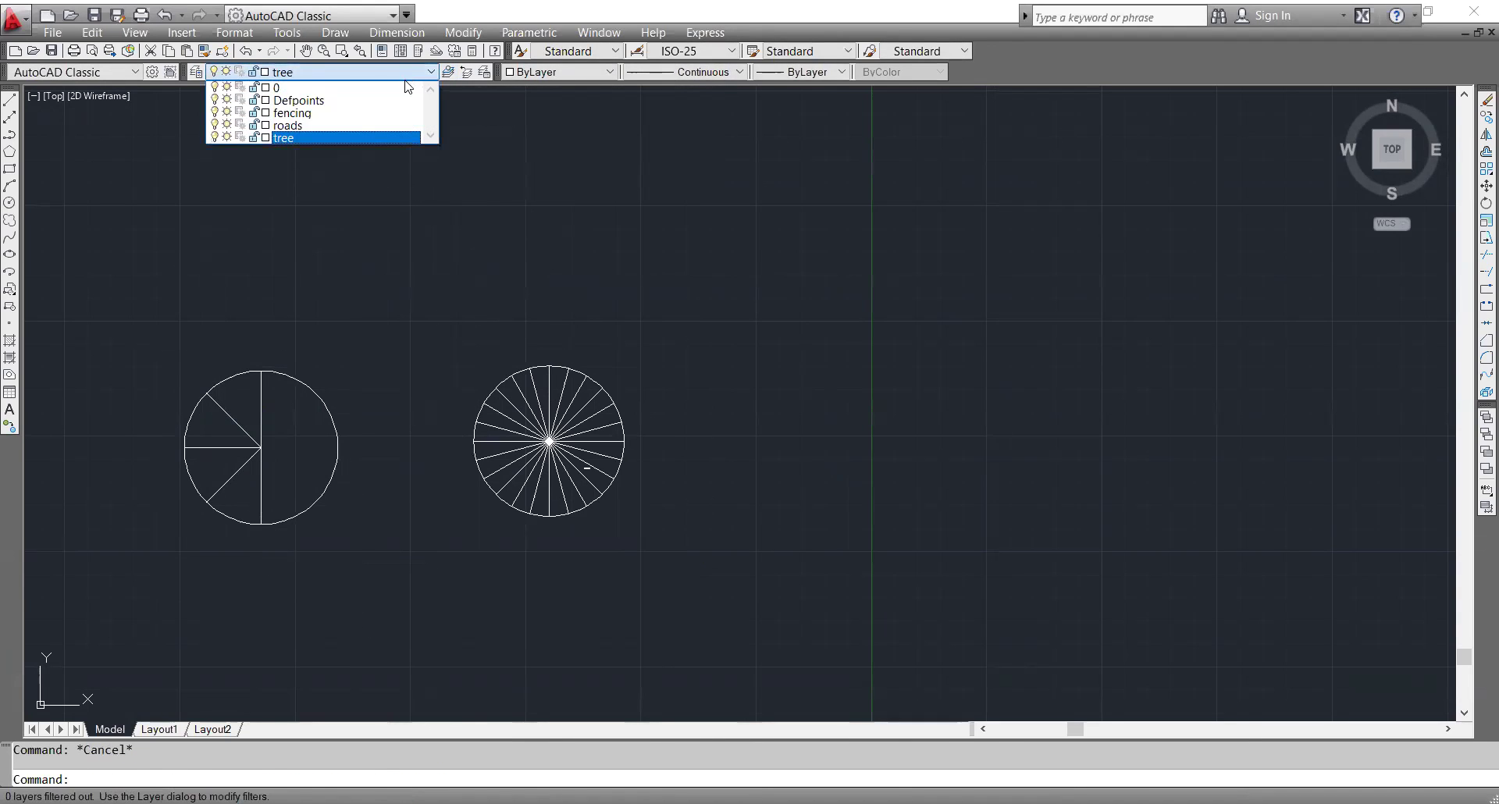
click(347, 137)
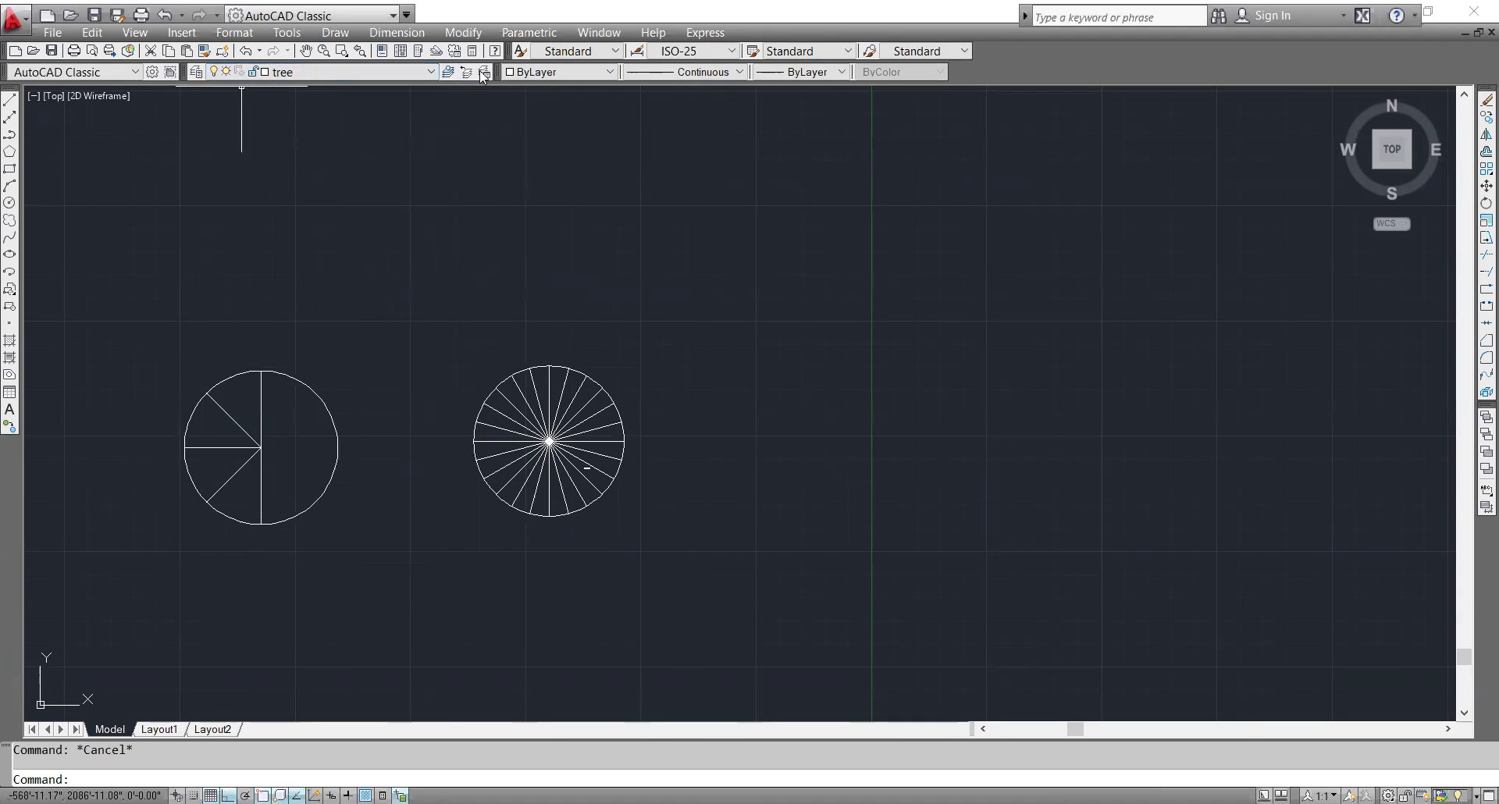
click(196, 72)
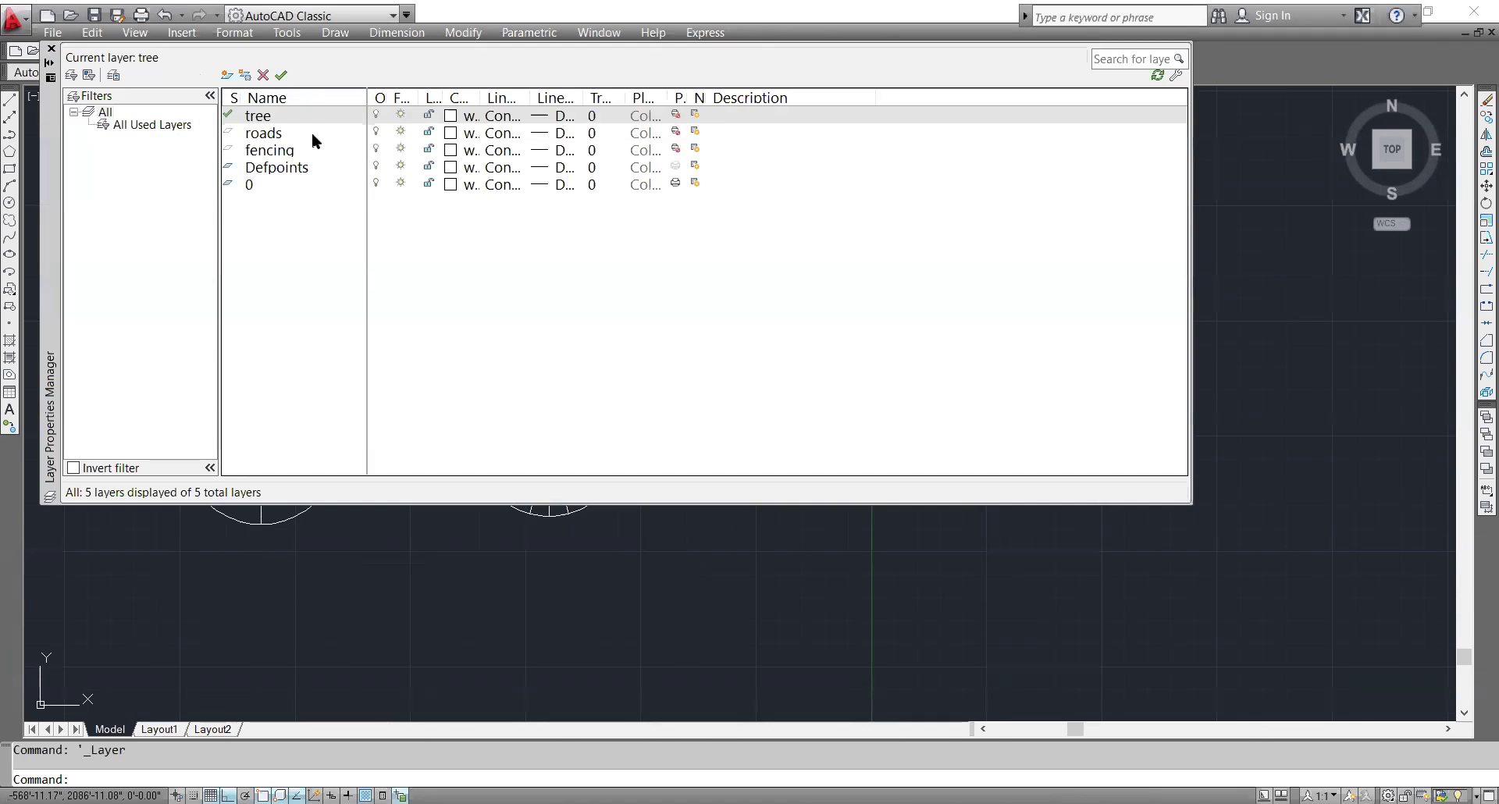
click(52, 52)
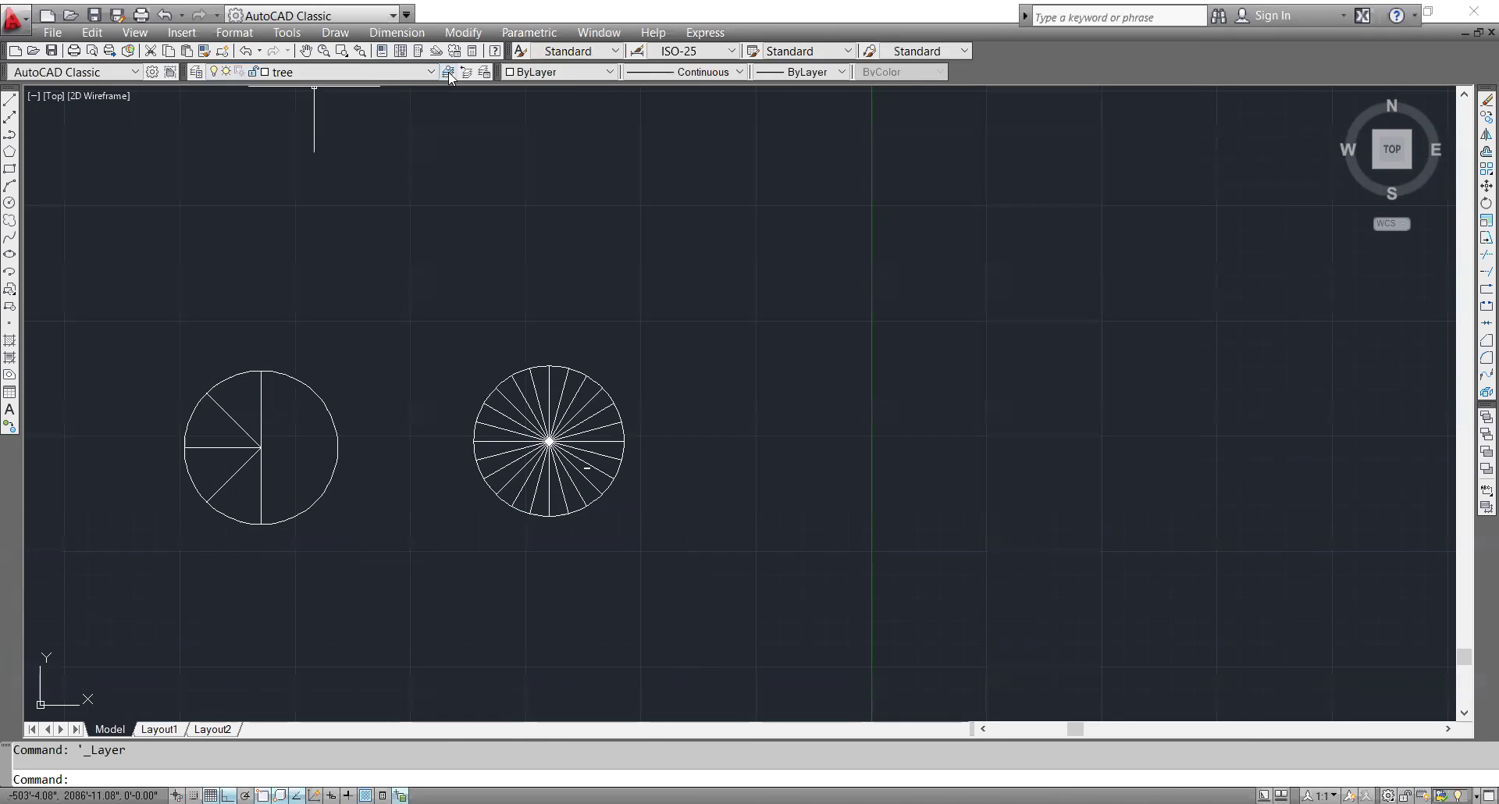
click(448, 72)
key(Escape)
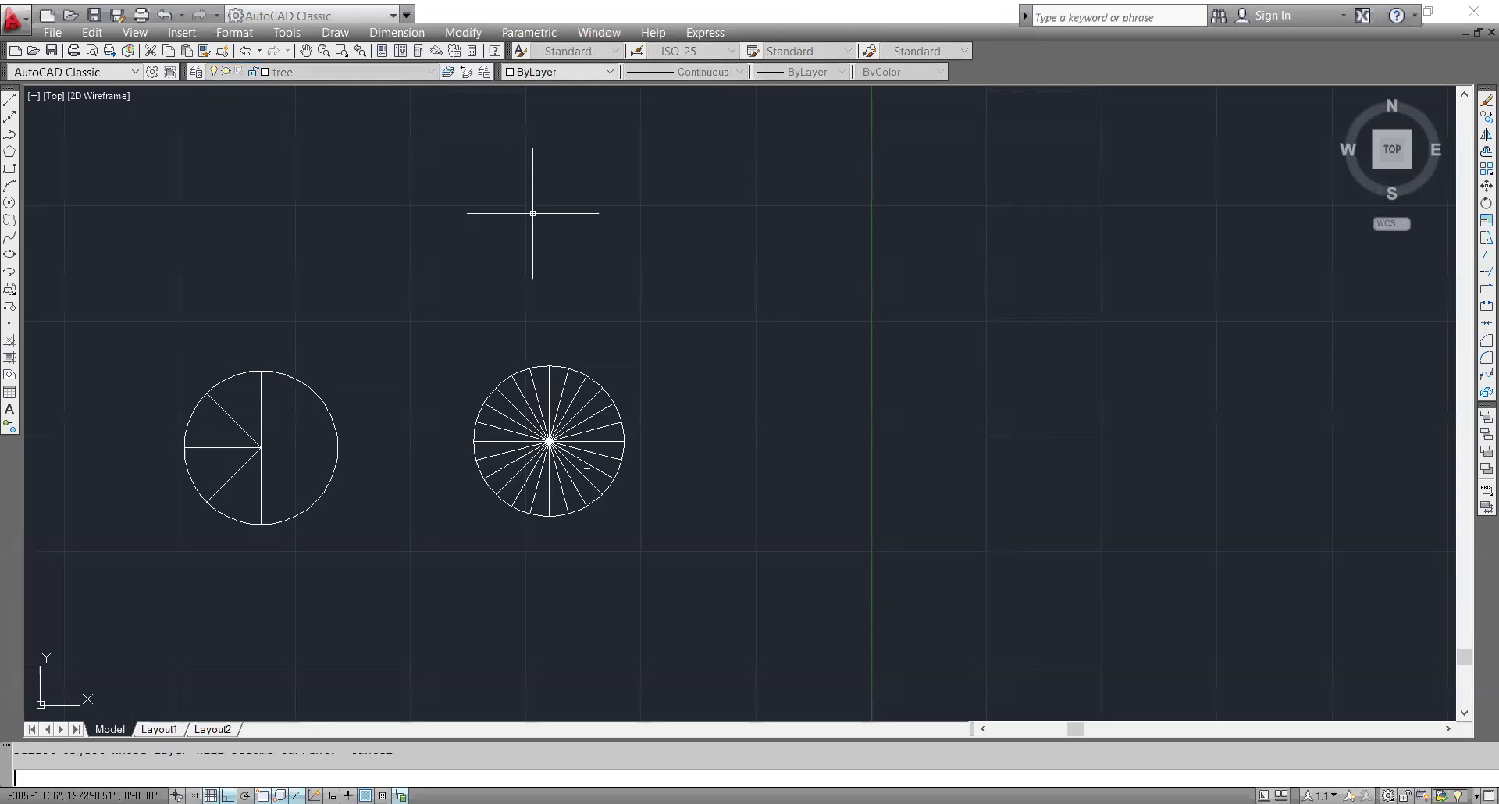
click(448, 72)
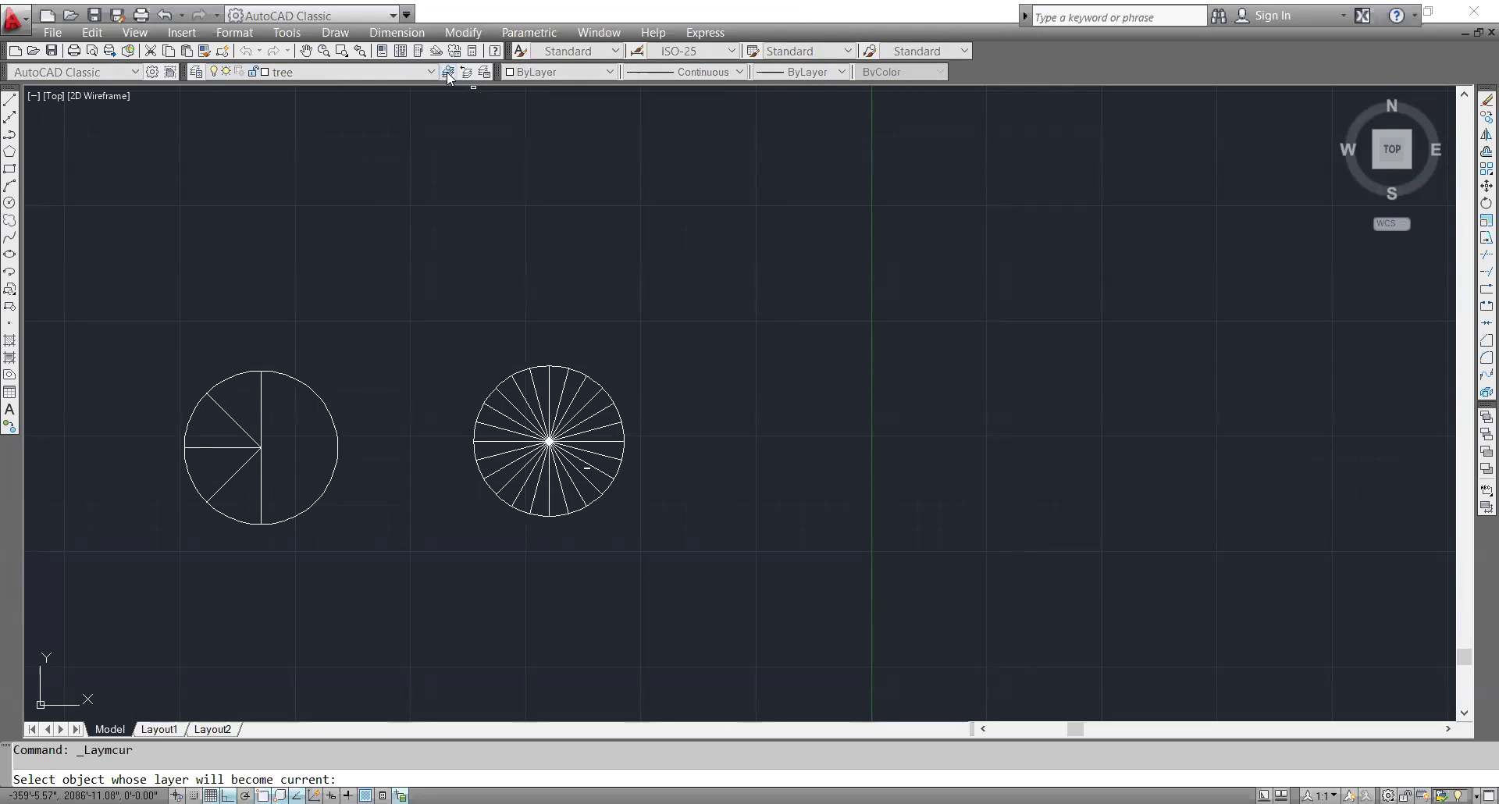
scroll(482, 290, down, 5)
scroll(530, 413, up, 5)
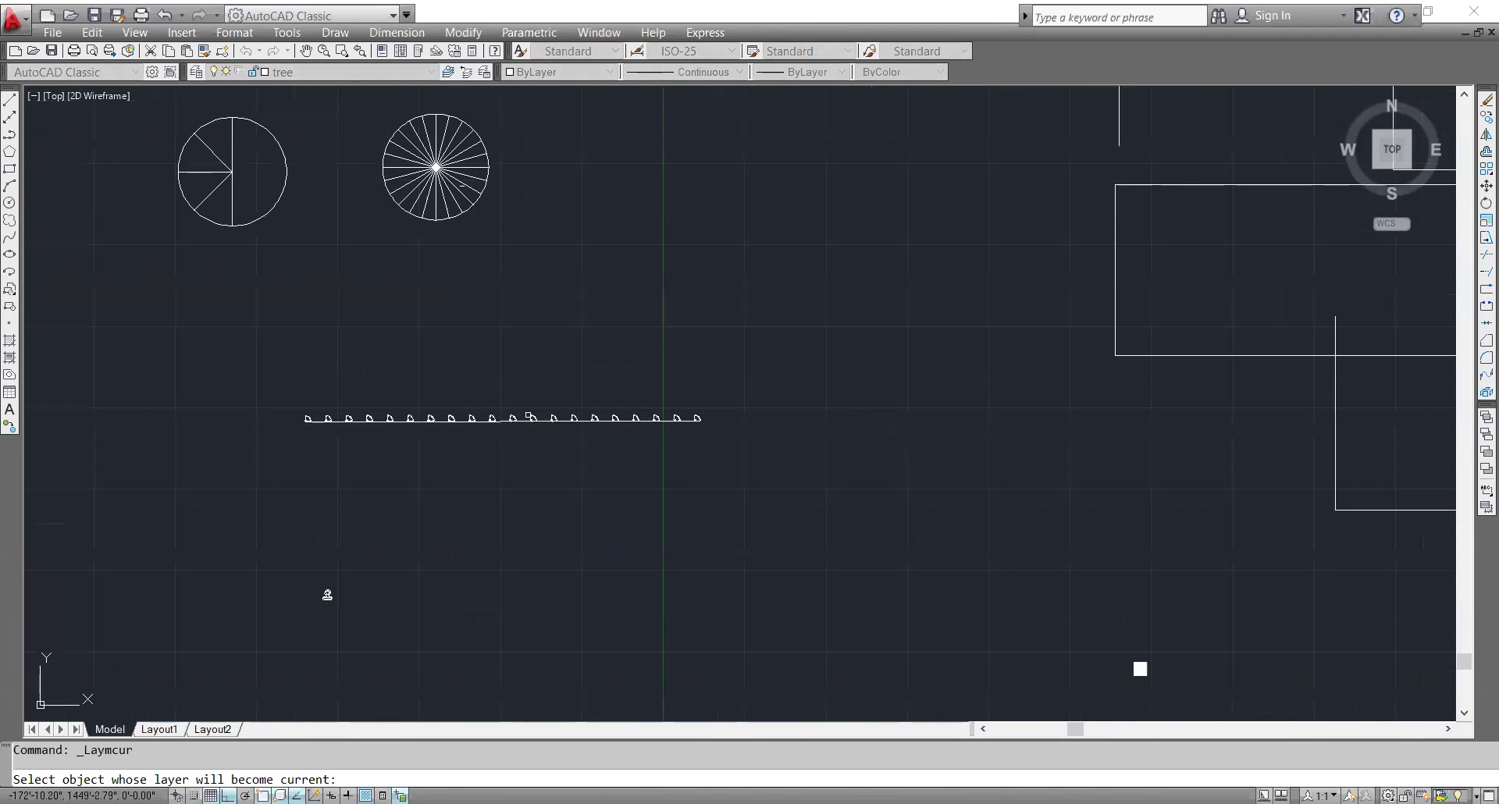
click(819, 480)
click(862, 459)
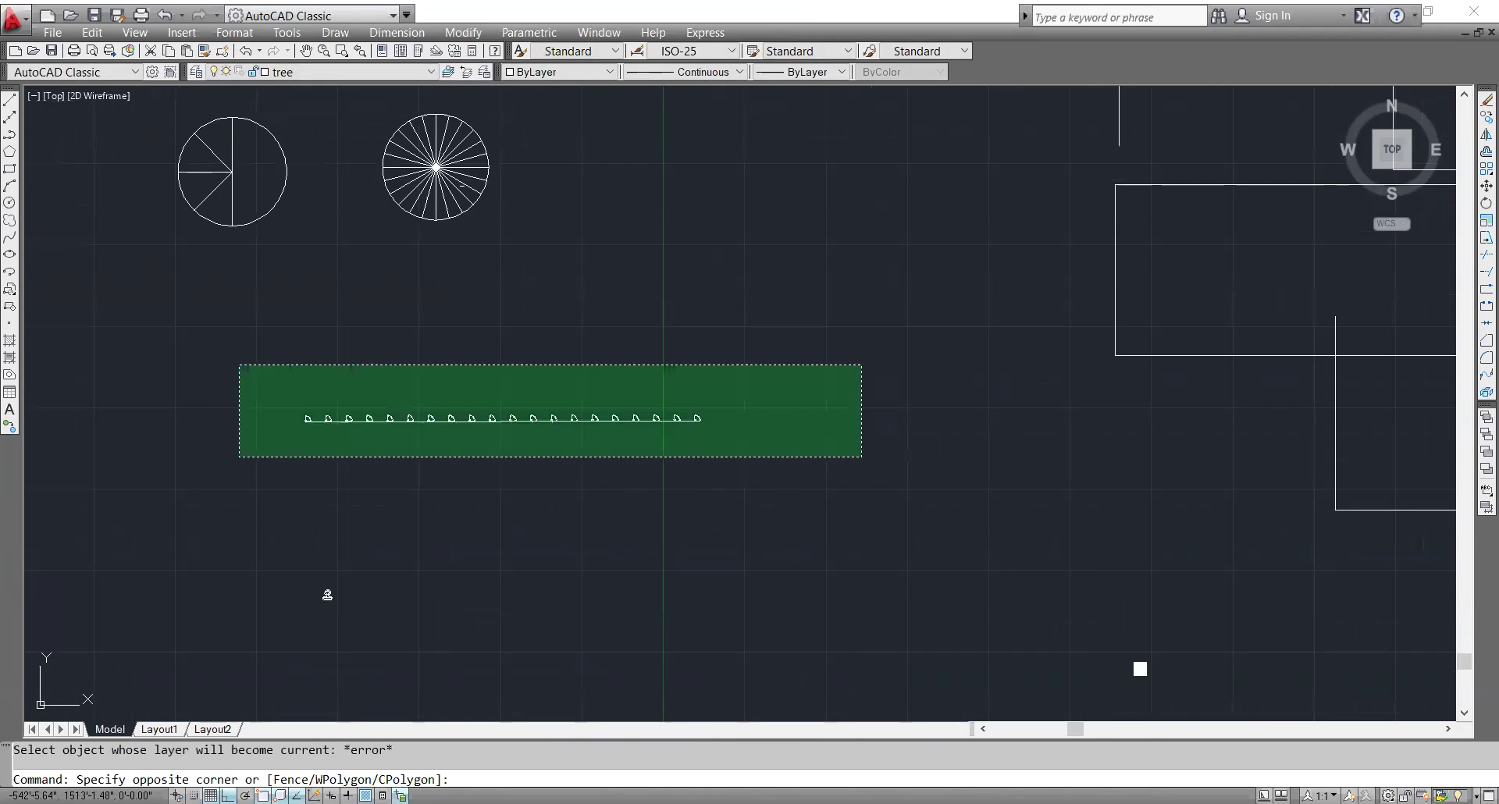
click(196, 364)
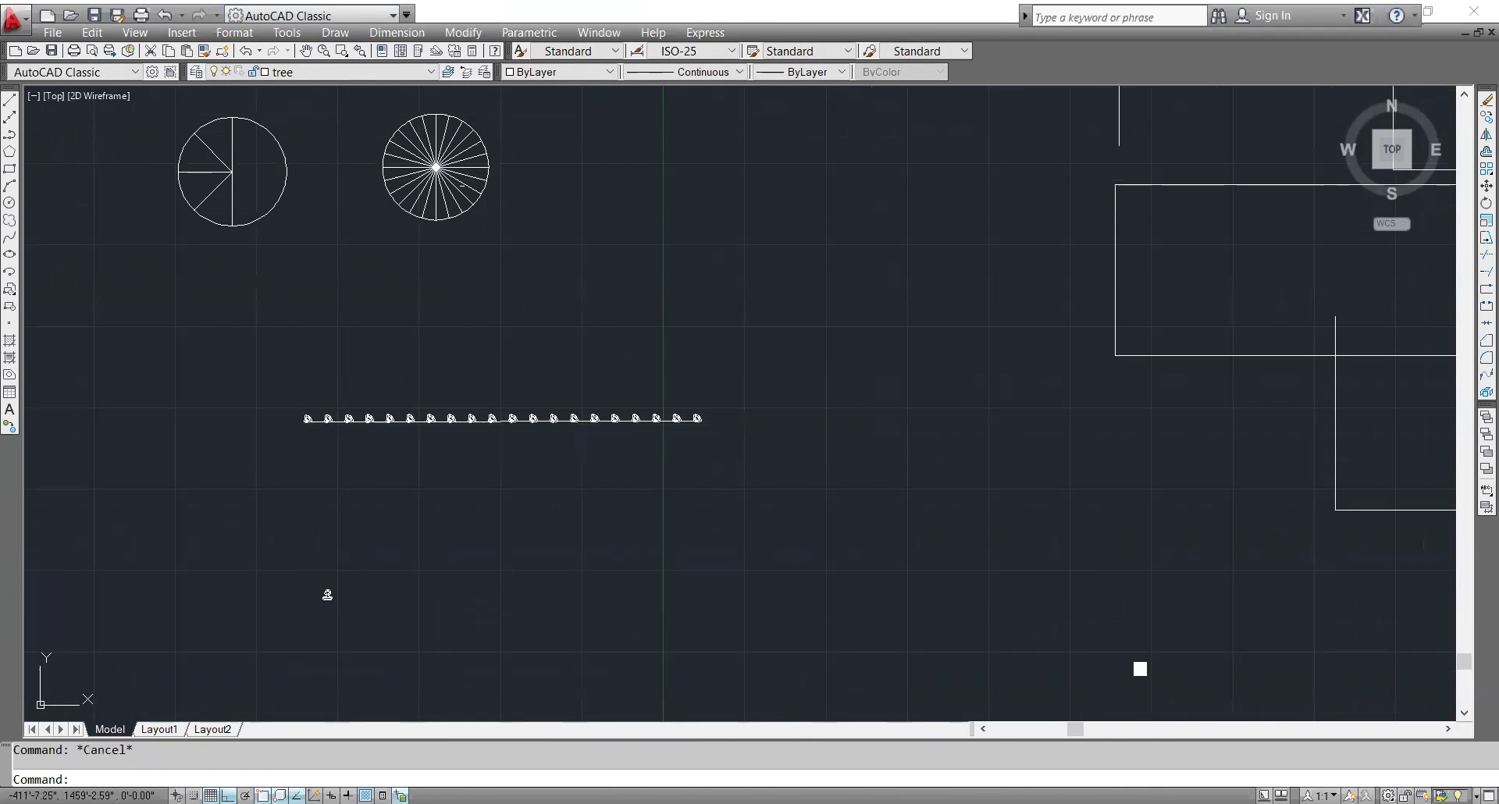
- Assign the horizontal line with its row of small repeated shapes to the tree layer, keeping tree as the current layer
click(262, 364)
click(765, 439)
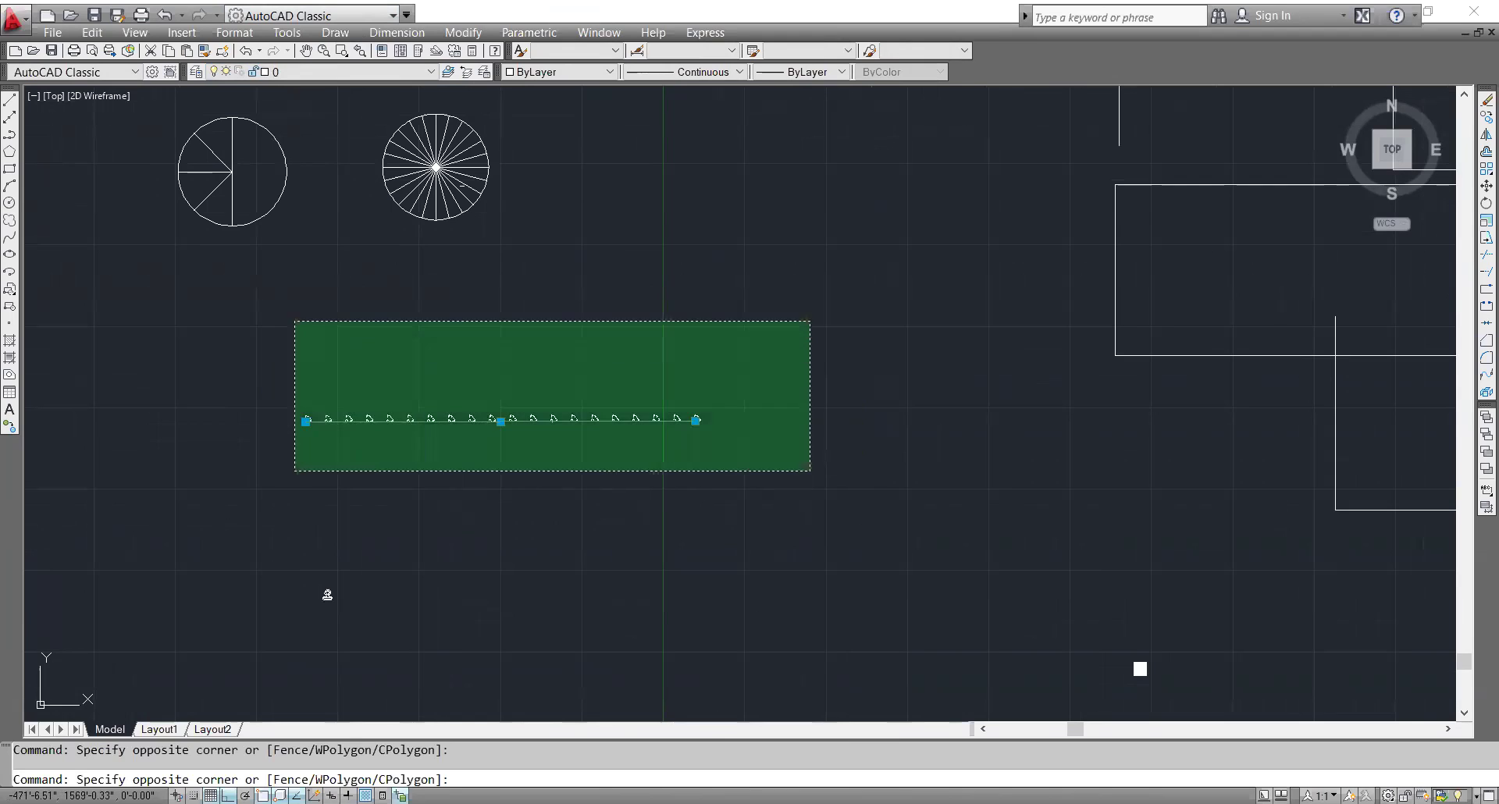
click(175, 253)
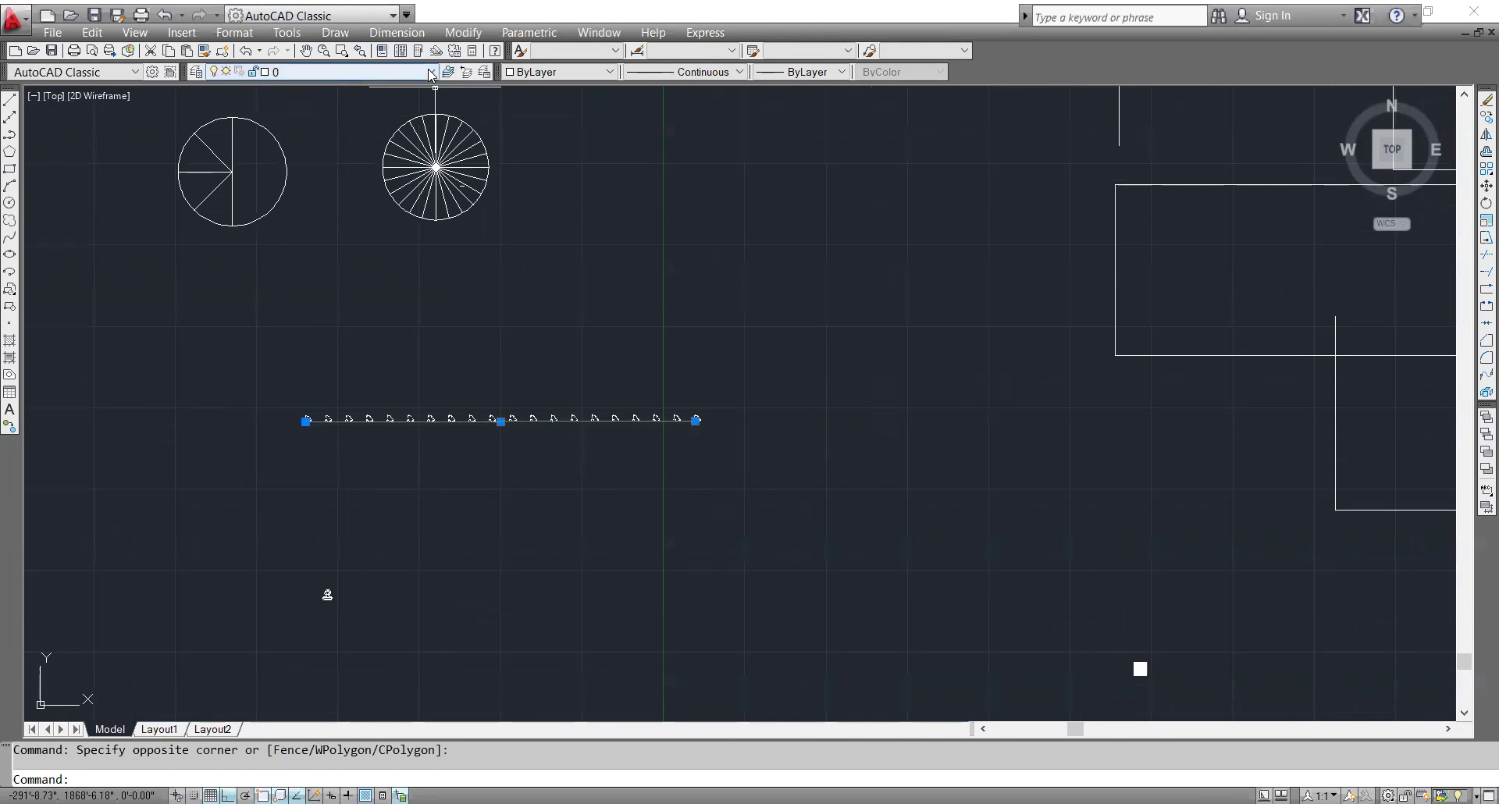
click(430, 71)
click(390, 138)
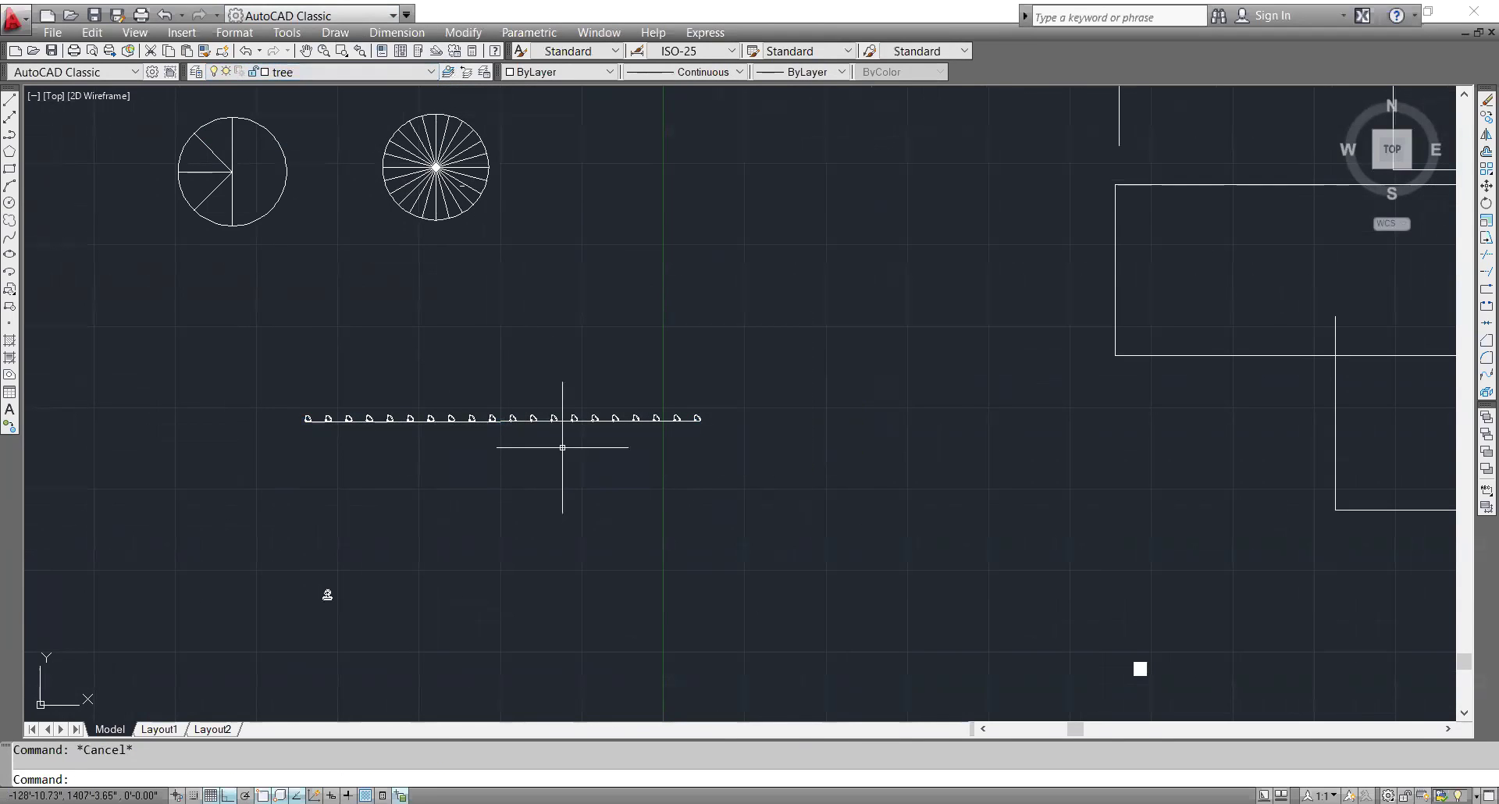
key(Escape)
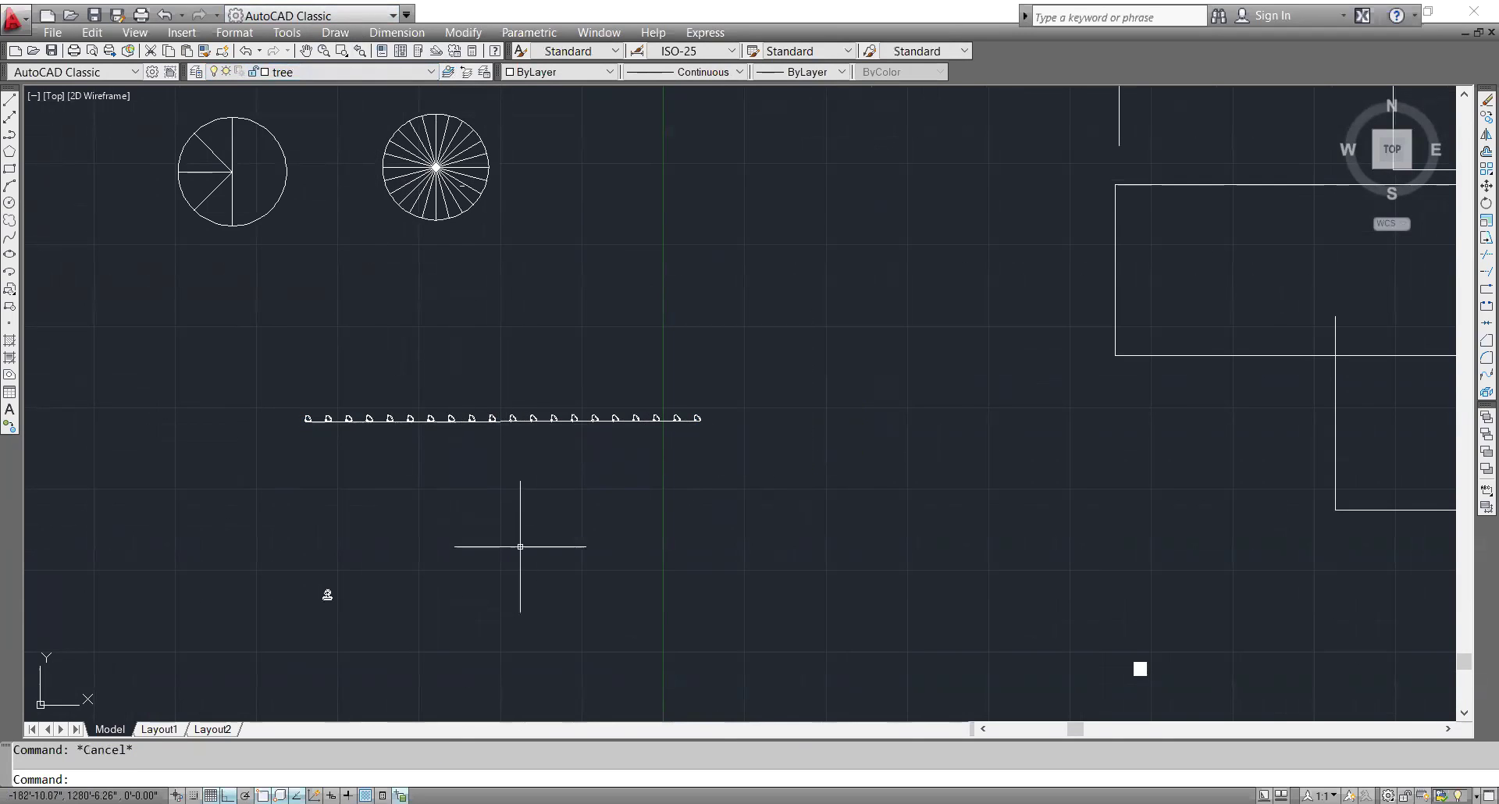
click(328, 74)
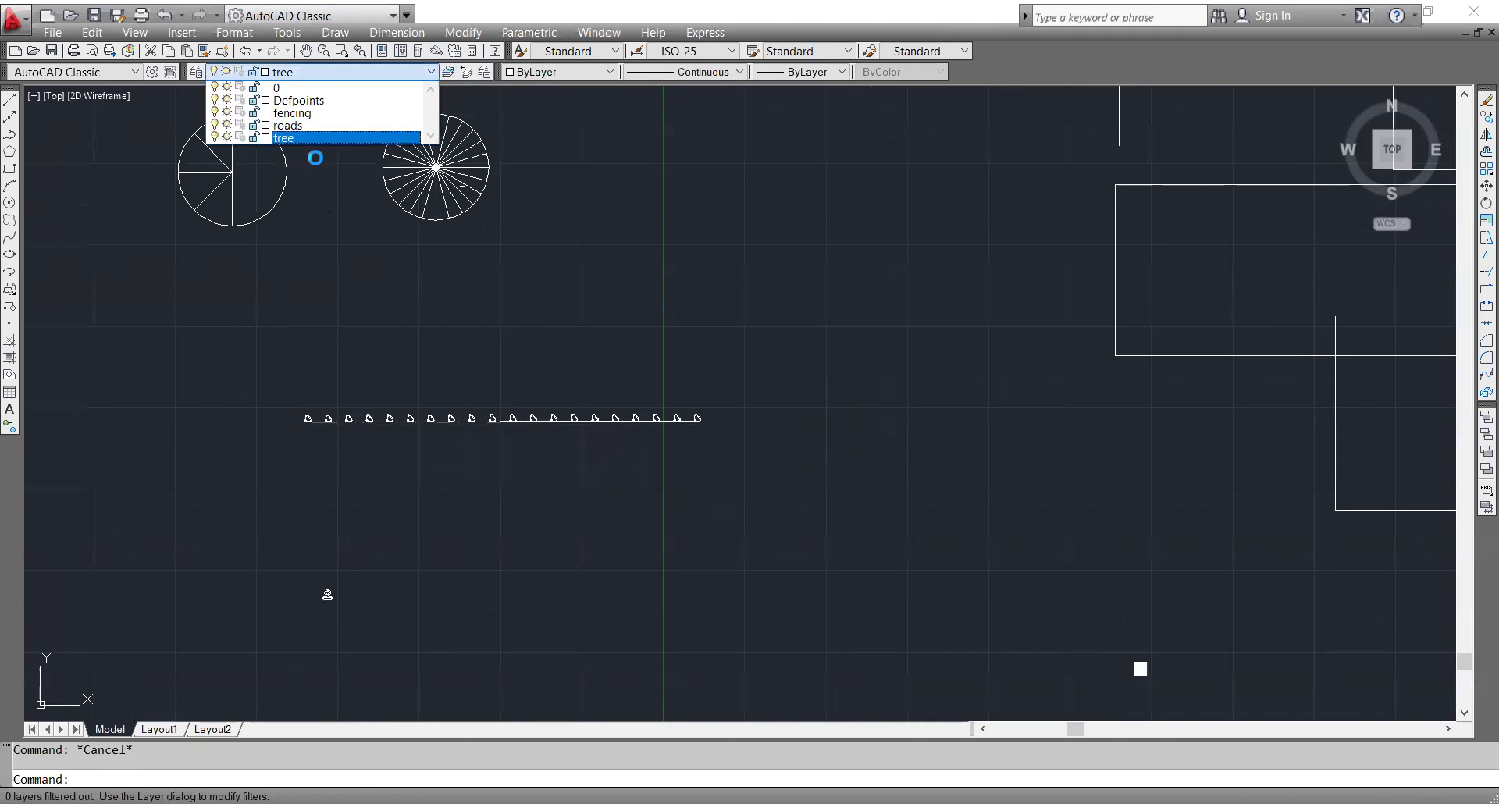
click(316, 144)
- Regenerate the drawing so the faceted round wheel shape beside the stepped bracket displays with smooth curves
scroll(568, 361, down, 5)
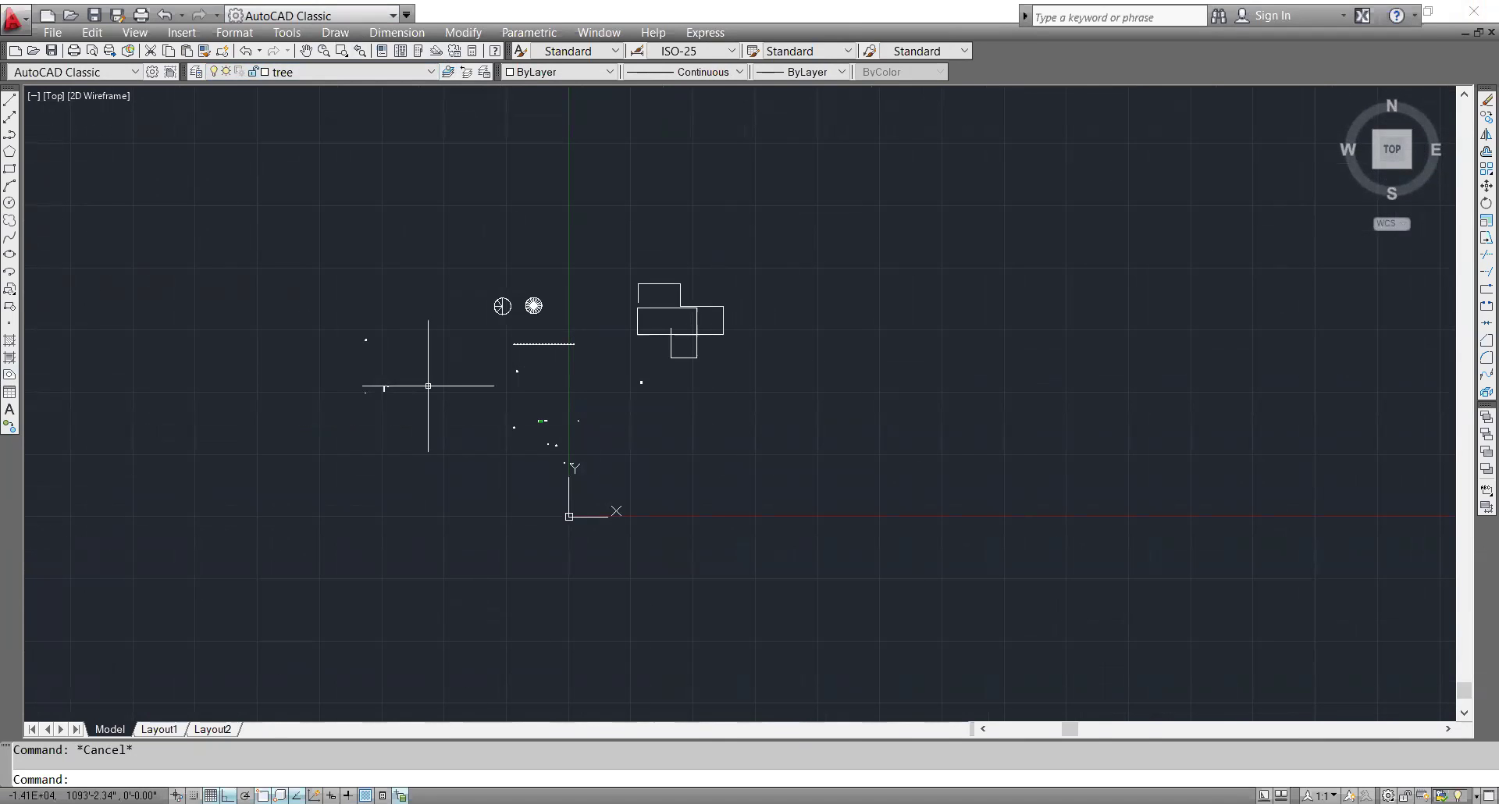
scroll(591, 275, up, 5)
scroll(591, 275, down, 7)
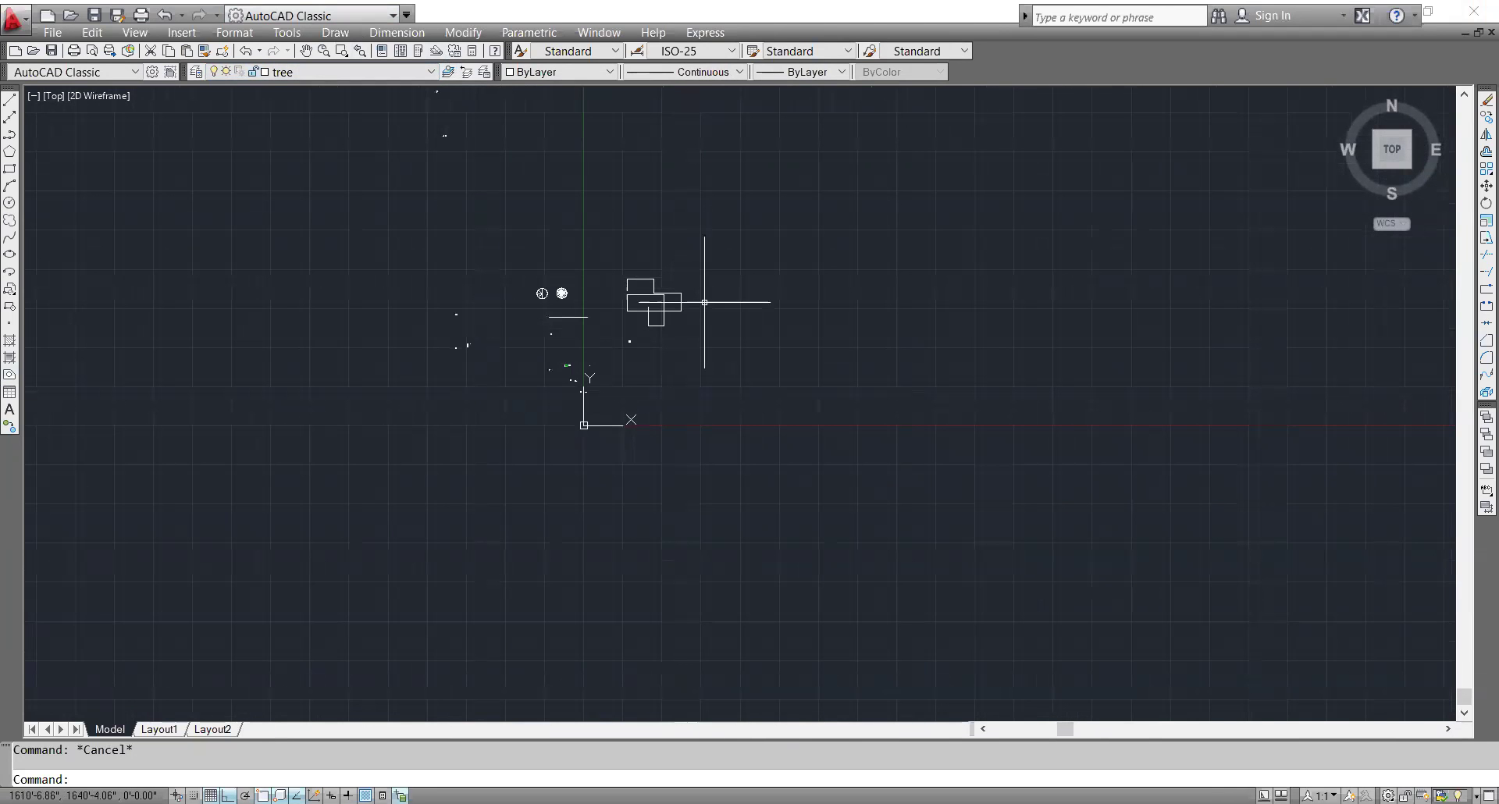
scroll(495, 151, up, 6)
scroll(478, 289, down, 8)
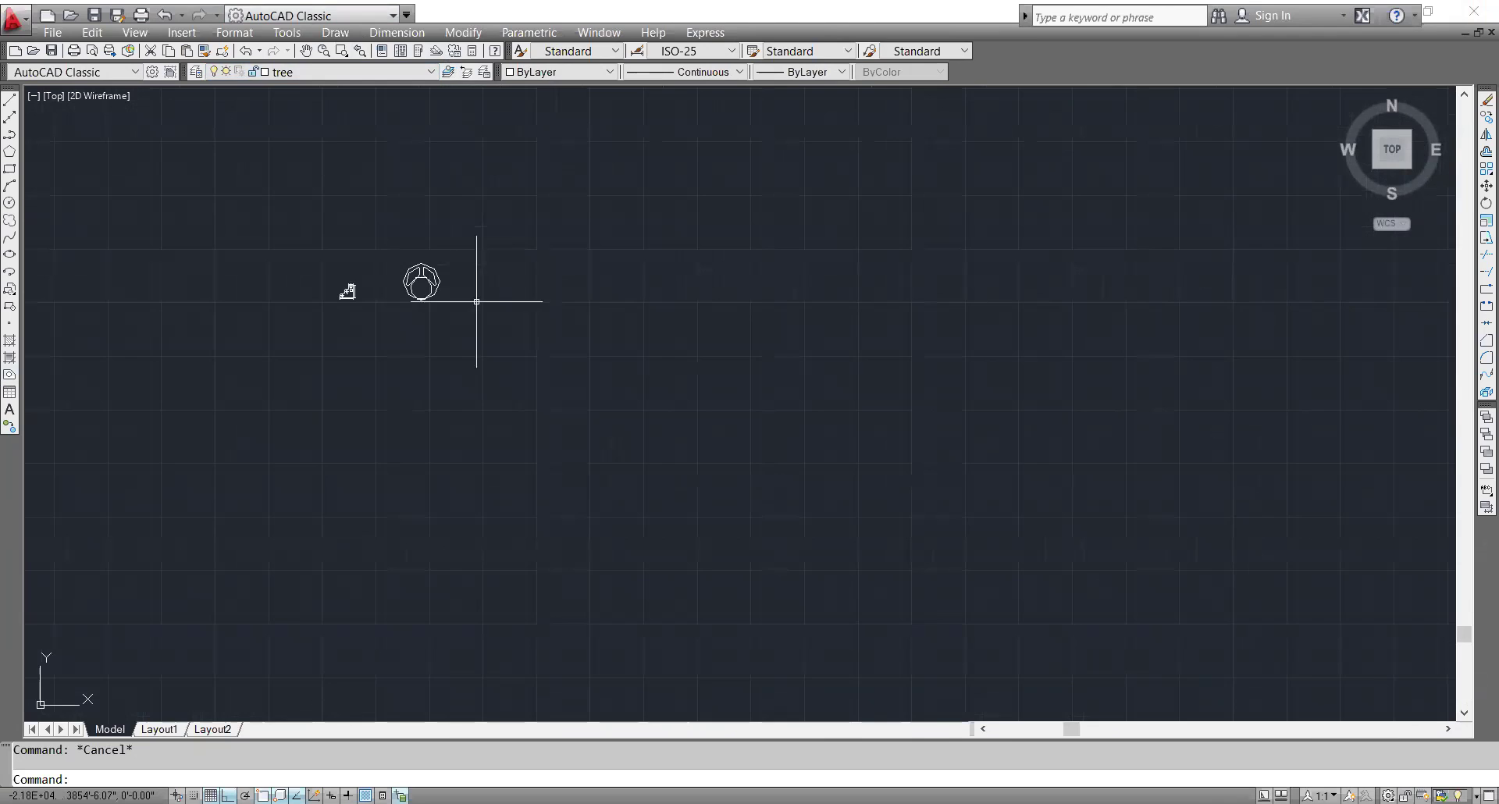
scroll(437, 292, up, 3)
text(re)
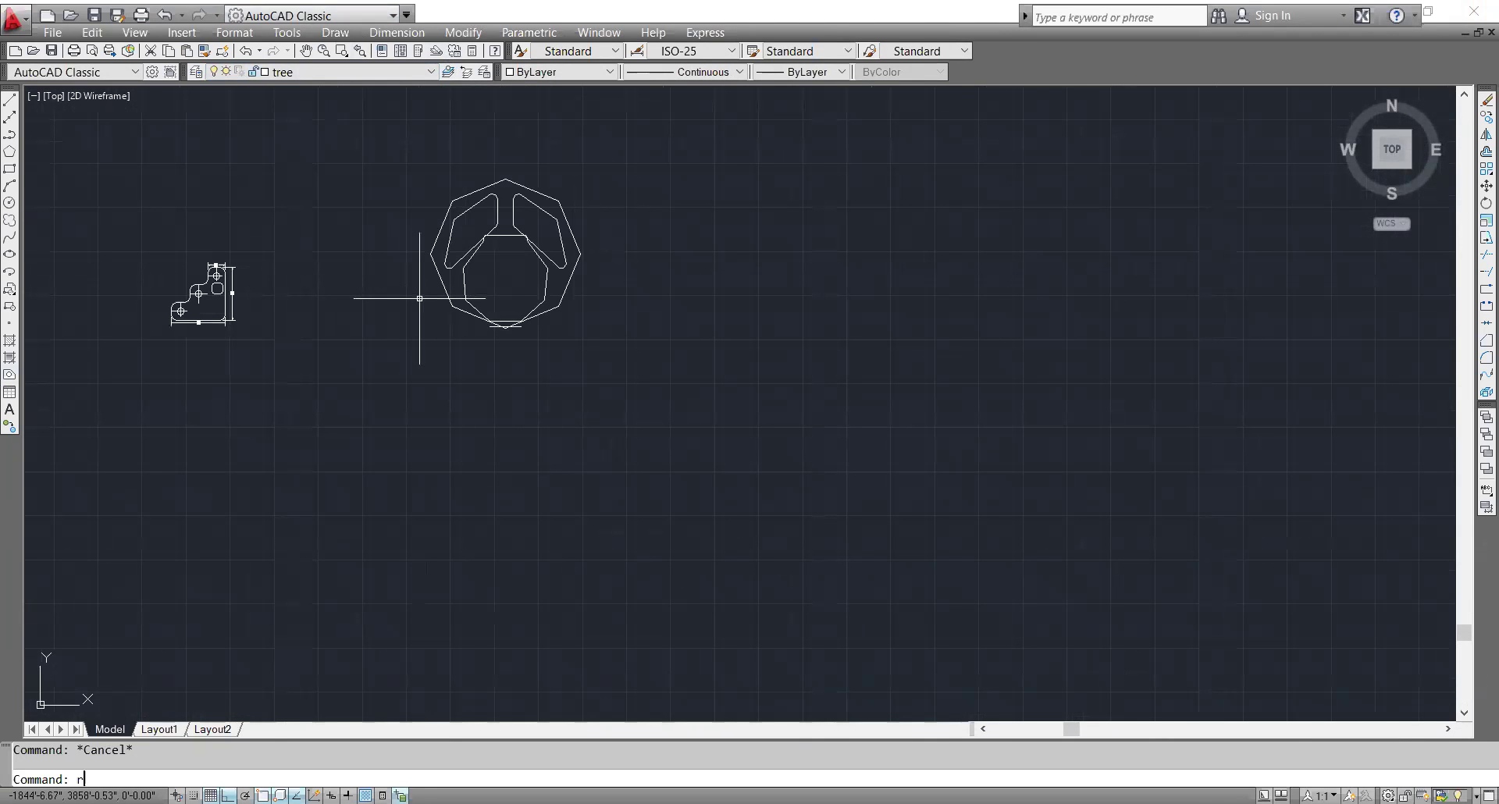
key(Return)
scroll(615, 341, up, 5)
scroll(593, 349, up, 9)
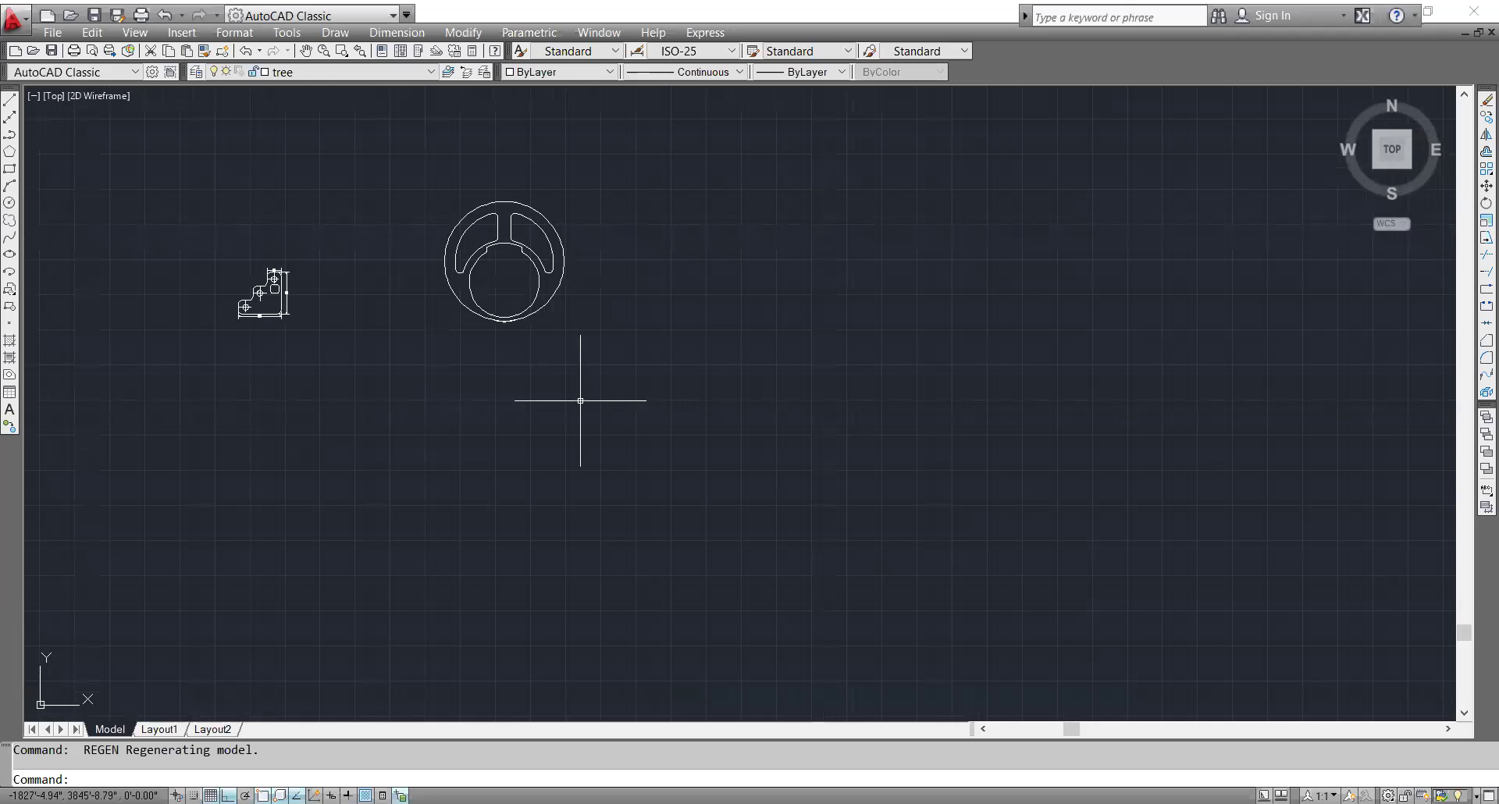
- Examine the rest of model space around the scattered test shapes and overlapping rectangles
scroll(408, 478, down, 12)
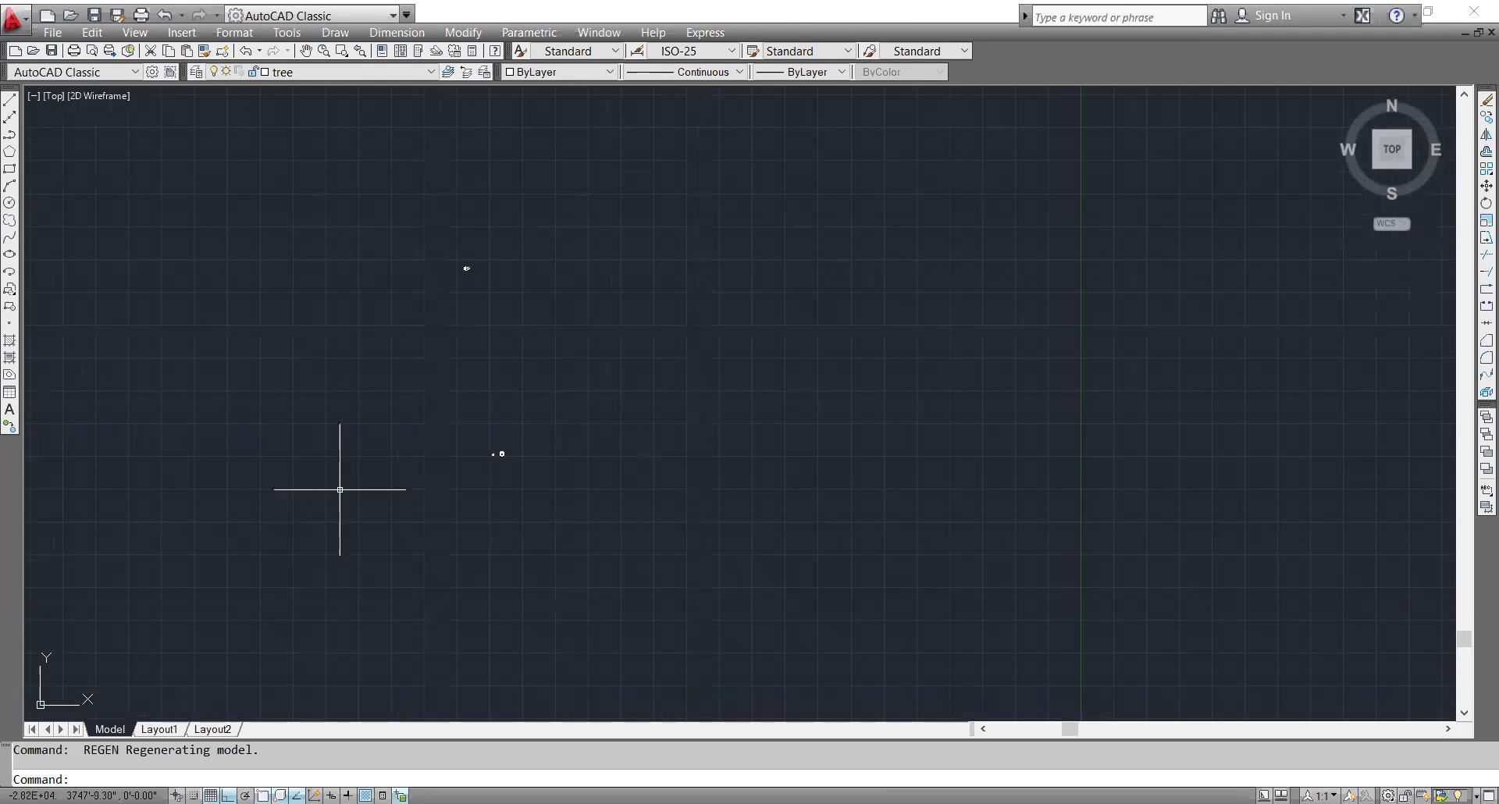
scroll(543, 350, down, 2)
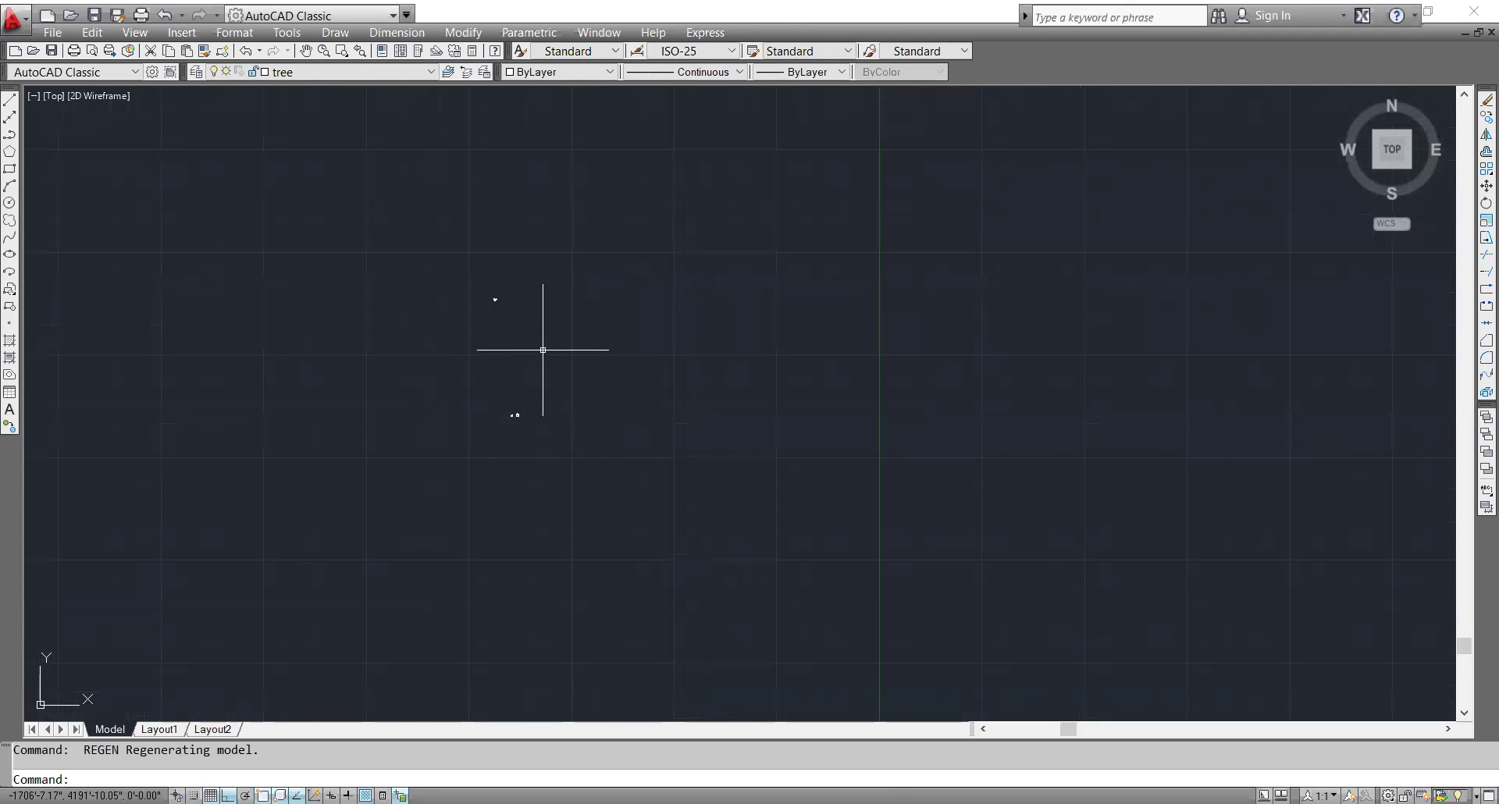
scroll(543, 350, down, 2)
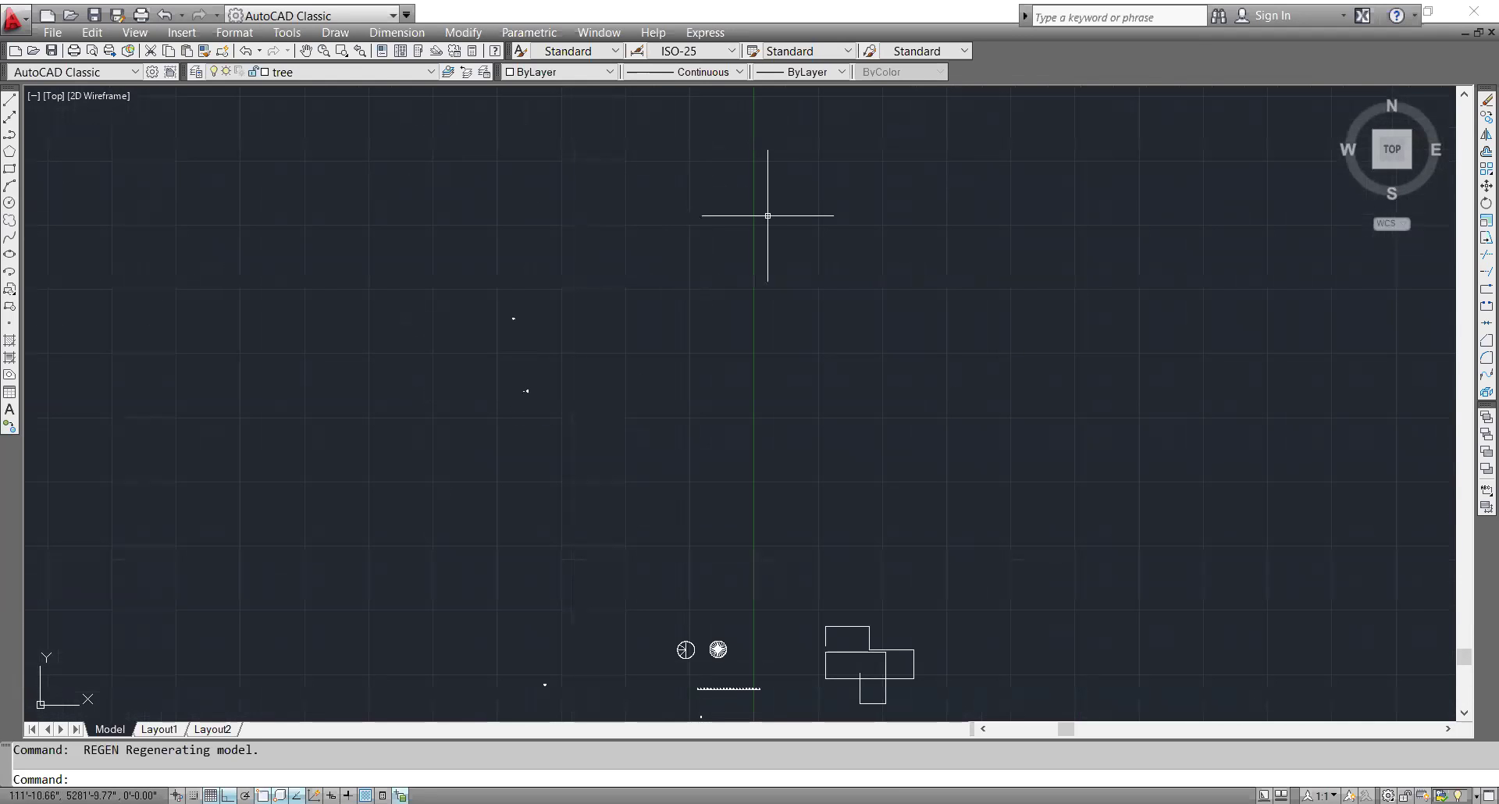
middle_drag(804, 331, 395, 441)
middle_drag(1069, 359, 912, 187)
middle_drag(918, 461, 739, 673)
scroll(809, 480, up, 2)
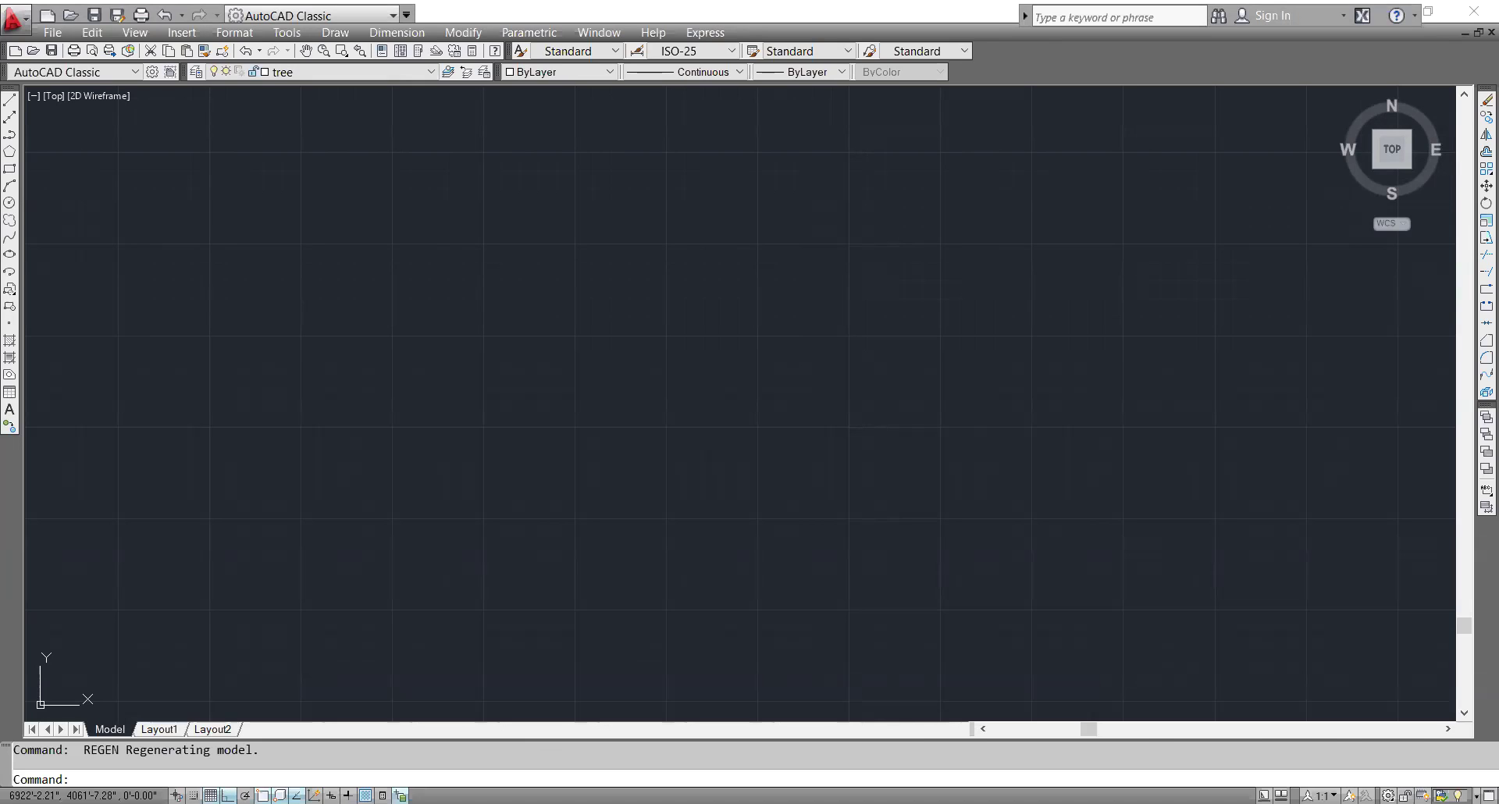
- Switch to AutoCAD workbook.pdf in the browser and view the dimensioned exercises on page 7
key(alt+Tab)
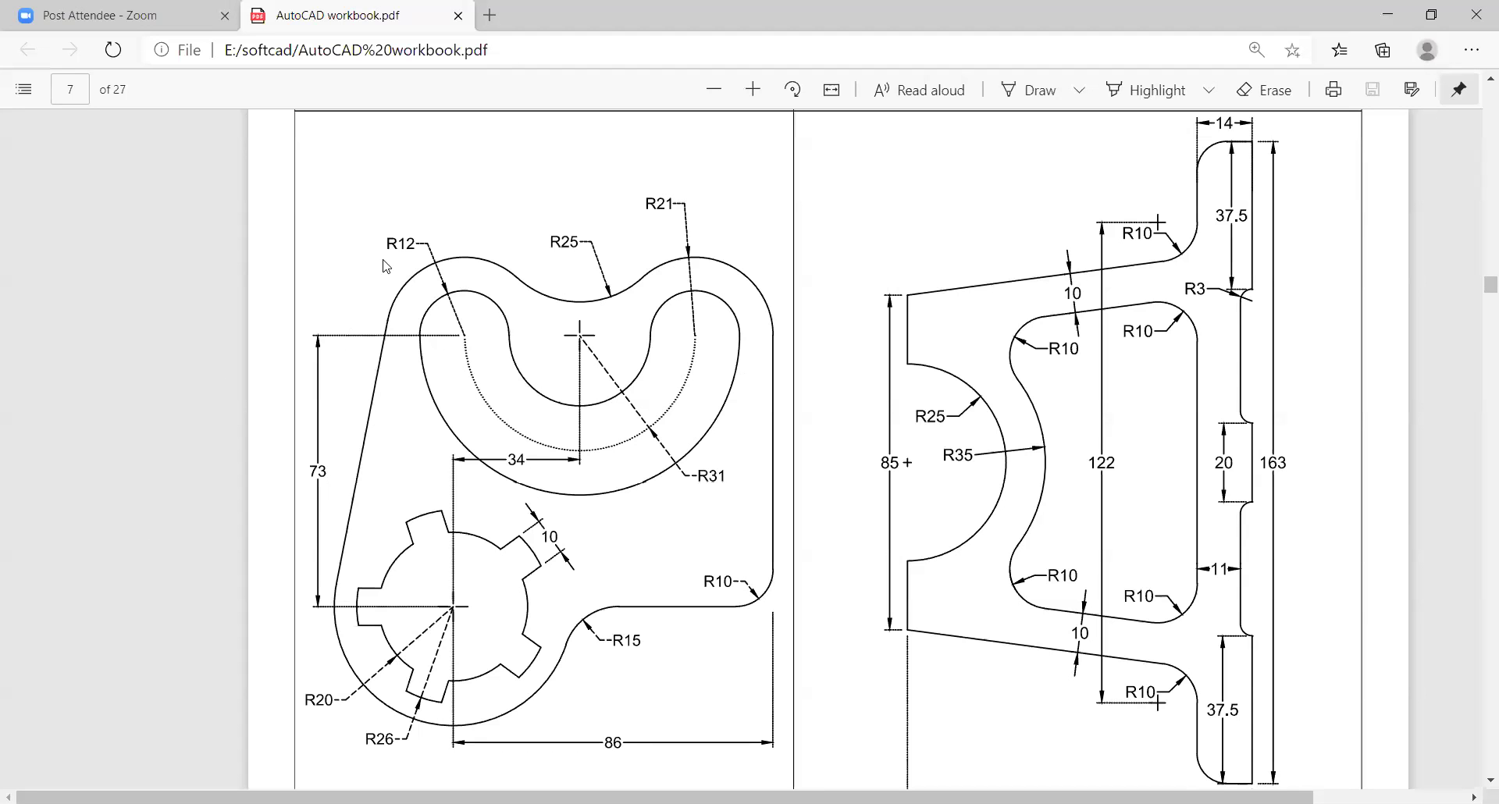
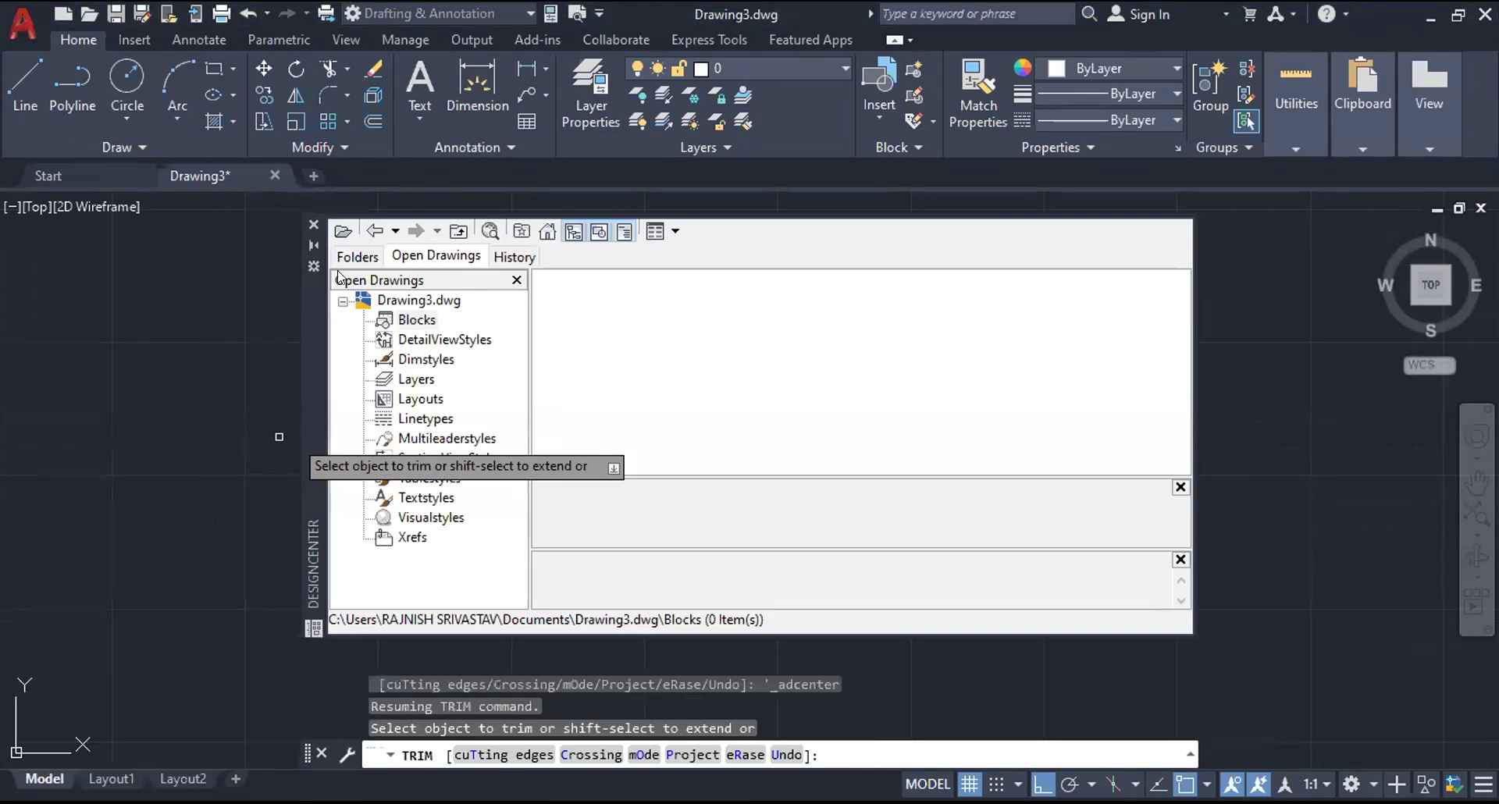
- Go to the DesignCenter home folder, Sample of AutoCAD 2021, and browse the folder list back to Local Disk (C:)
click(547, 231)
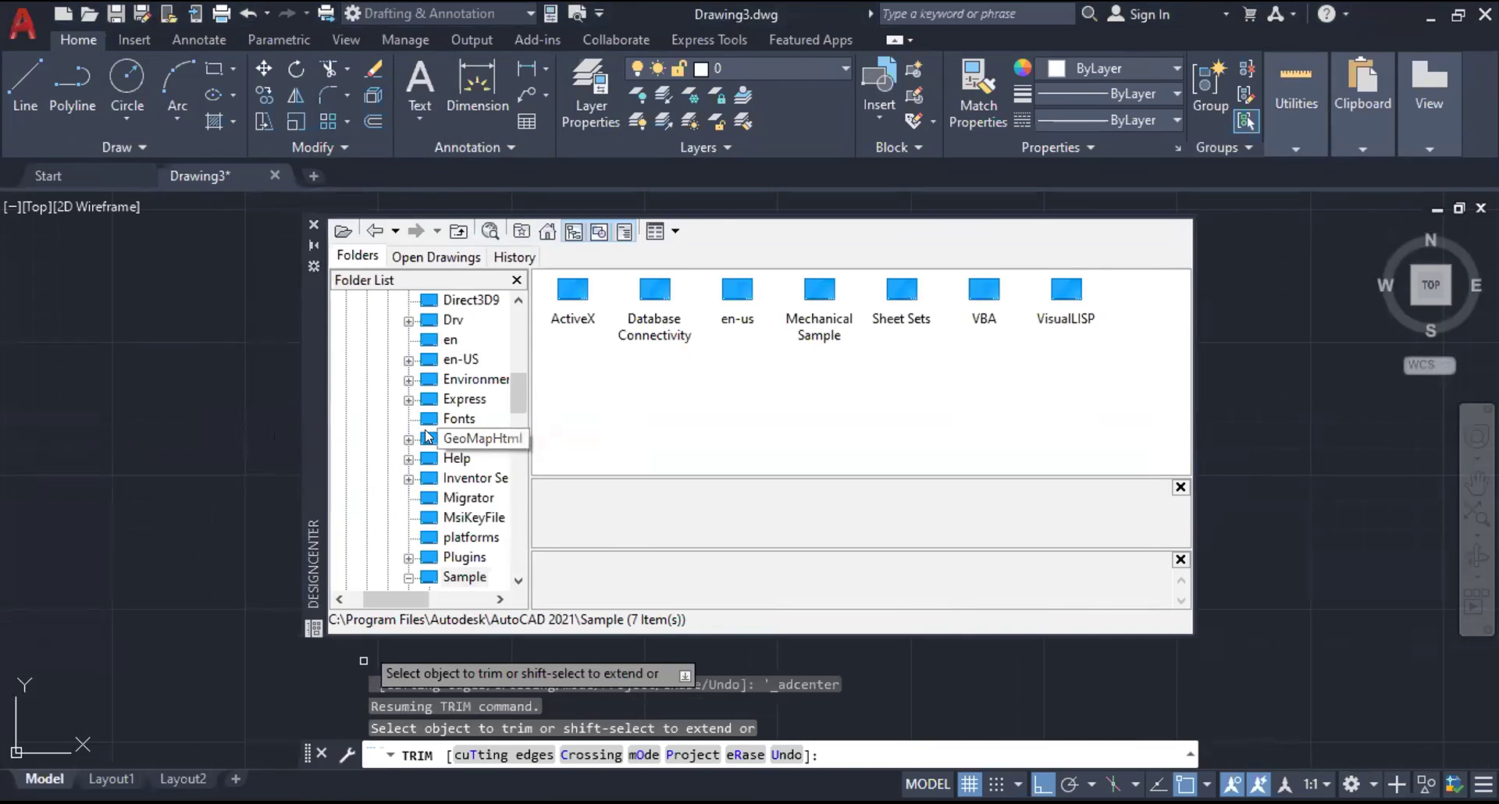
scroll(427, 437, up, 2)
scroll(428, 438, up, 1)
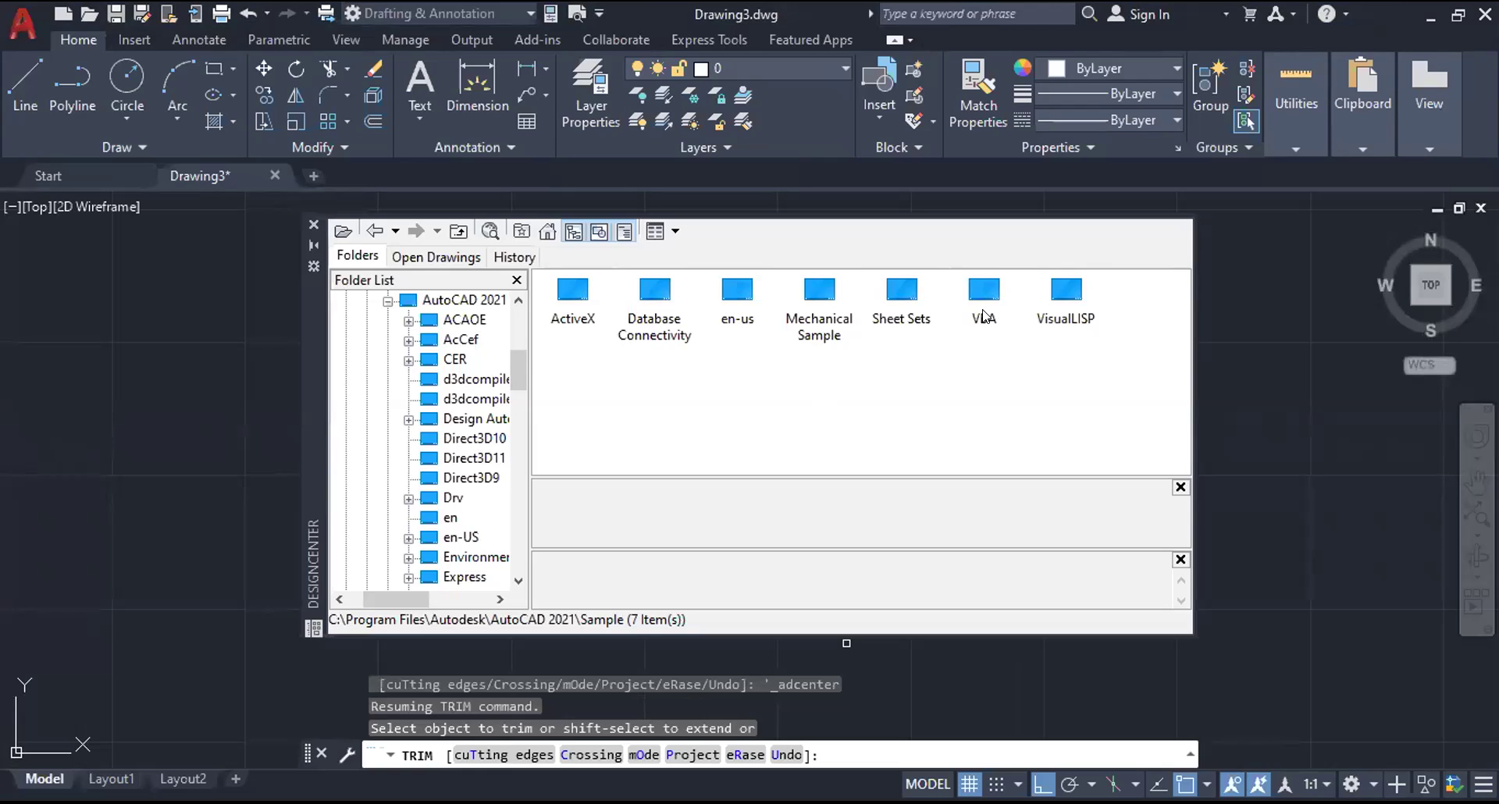
scroll(469, 325, up, 3)
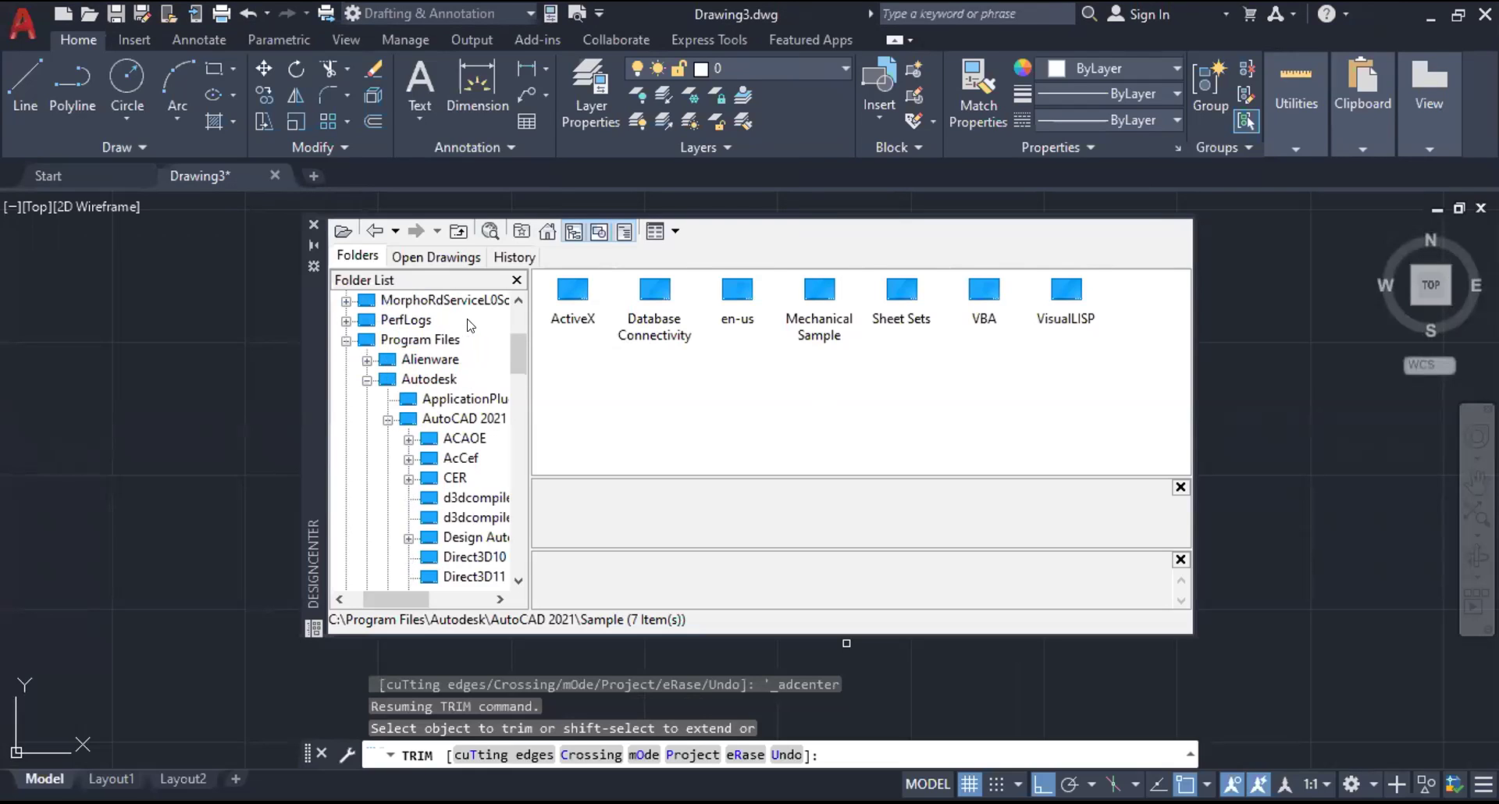
scroll(468, 325, up, 2)
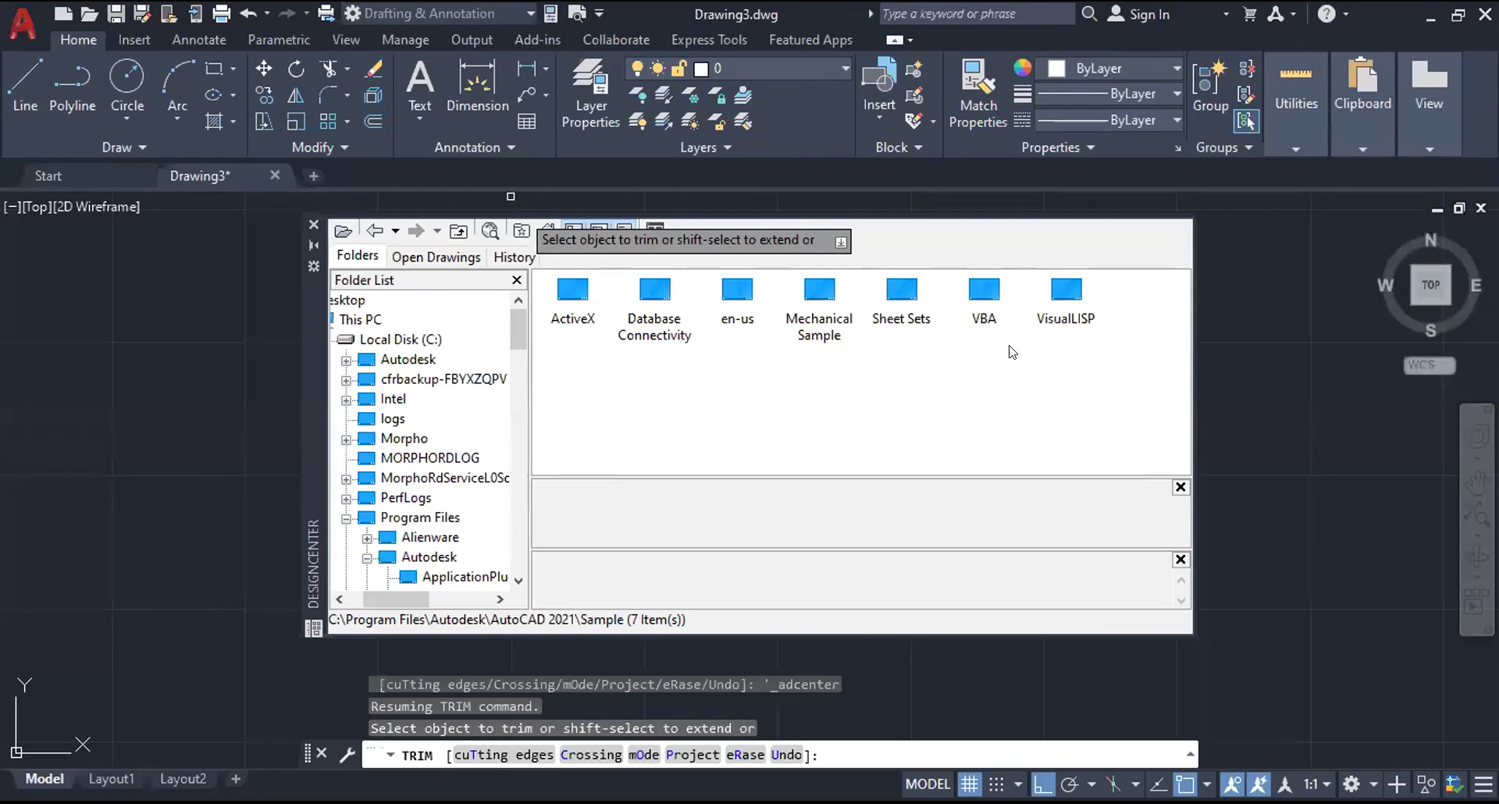
- Open the AutoCAD_2021_English_Win_64bit_dlm folder under C:\Autodesk in DesignCenter and expand its subfolders
scroll(476, 350, down, 1)
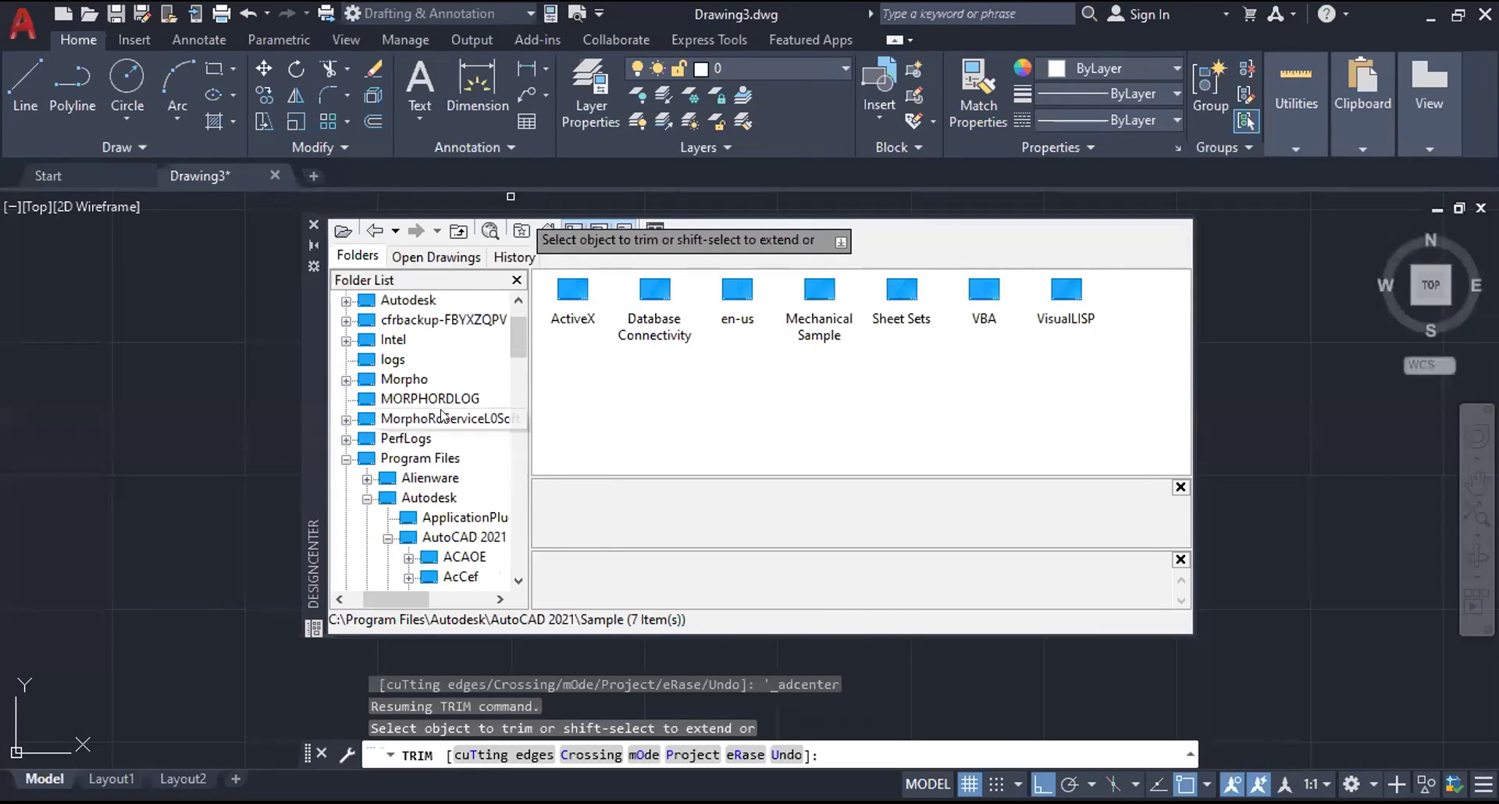
scroll(361, 360, down, 1)
scroll(391, 383, up, 2)
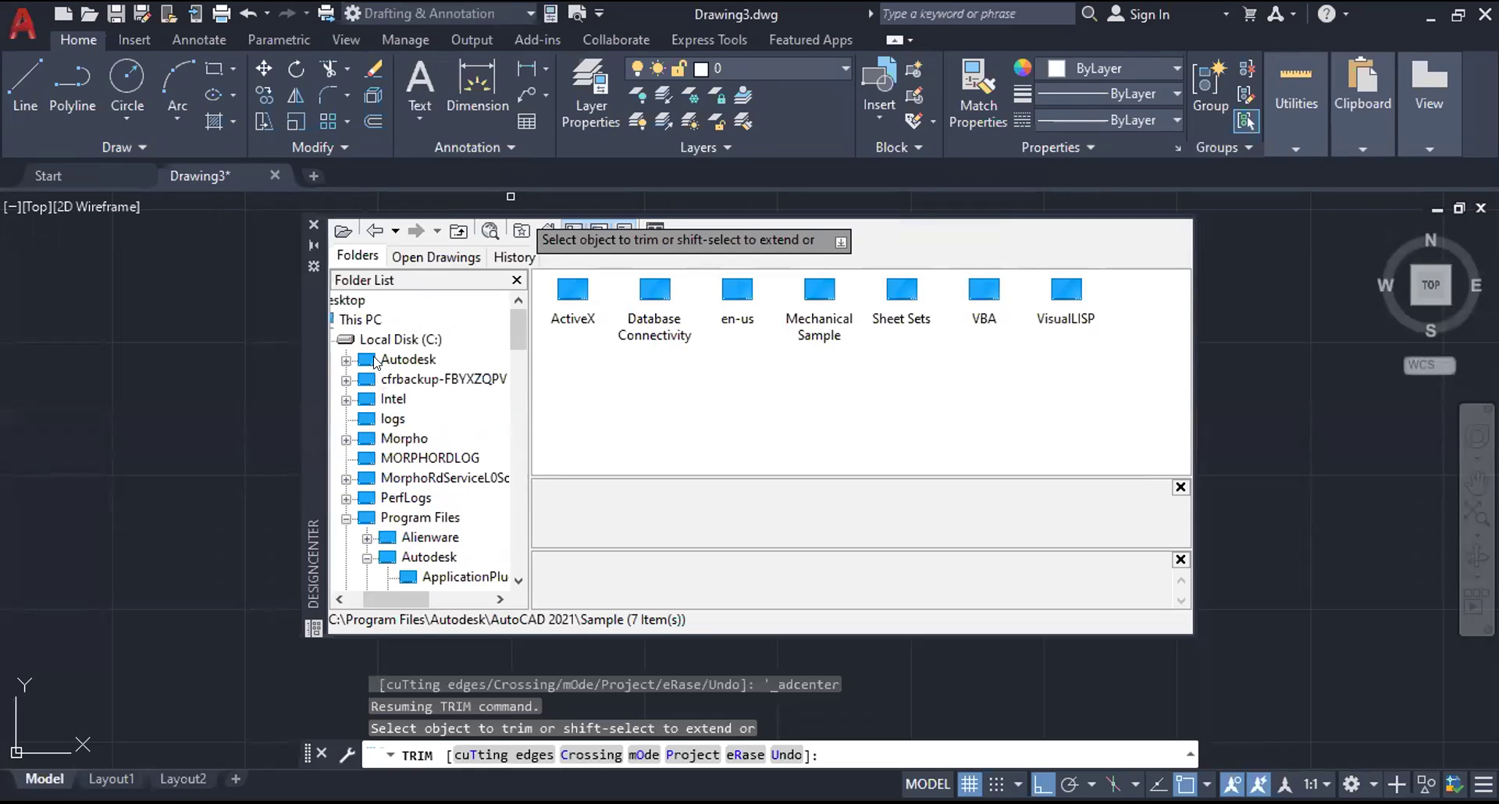
click(344, 360)
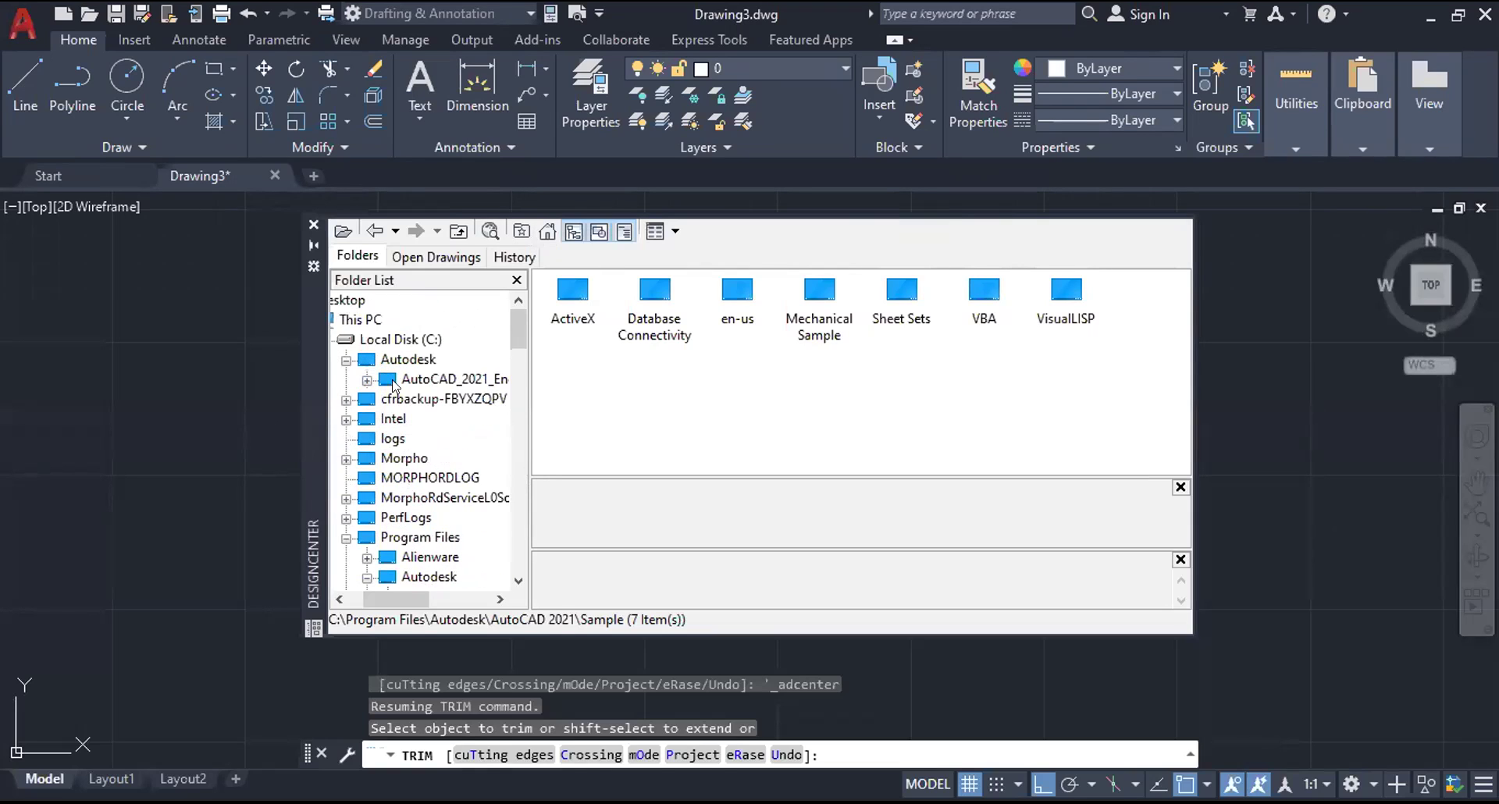
click(460, 379)
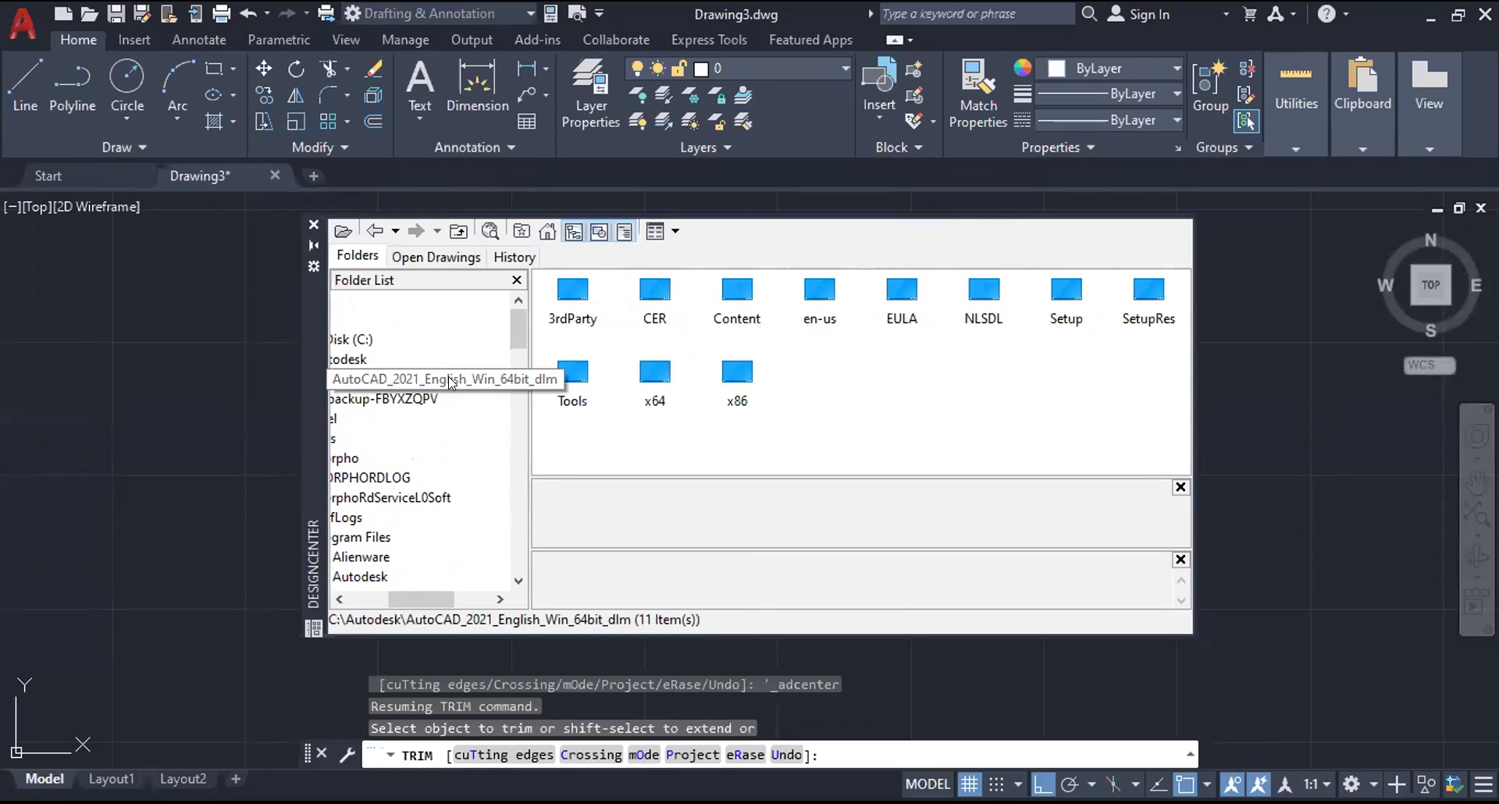
double_click(378, 380)
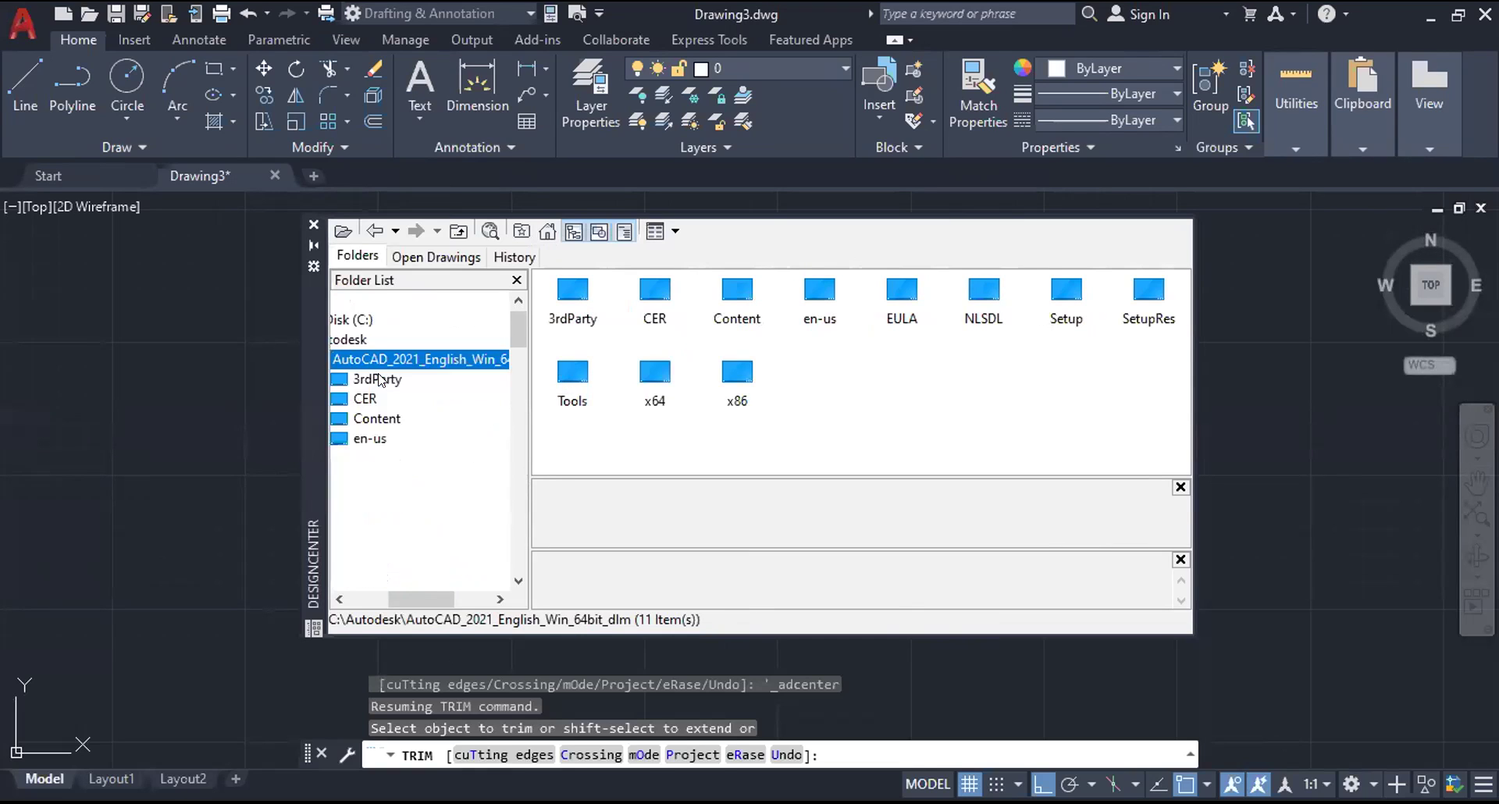
- Examine the subfolders of AutoCAD_2021_English_Win_64bit_dlm and the neighbouring folders on Local Disk (C:), including Program Files
scroll(389, 469, down, 1)
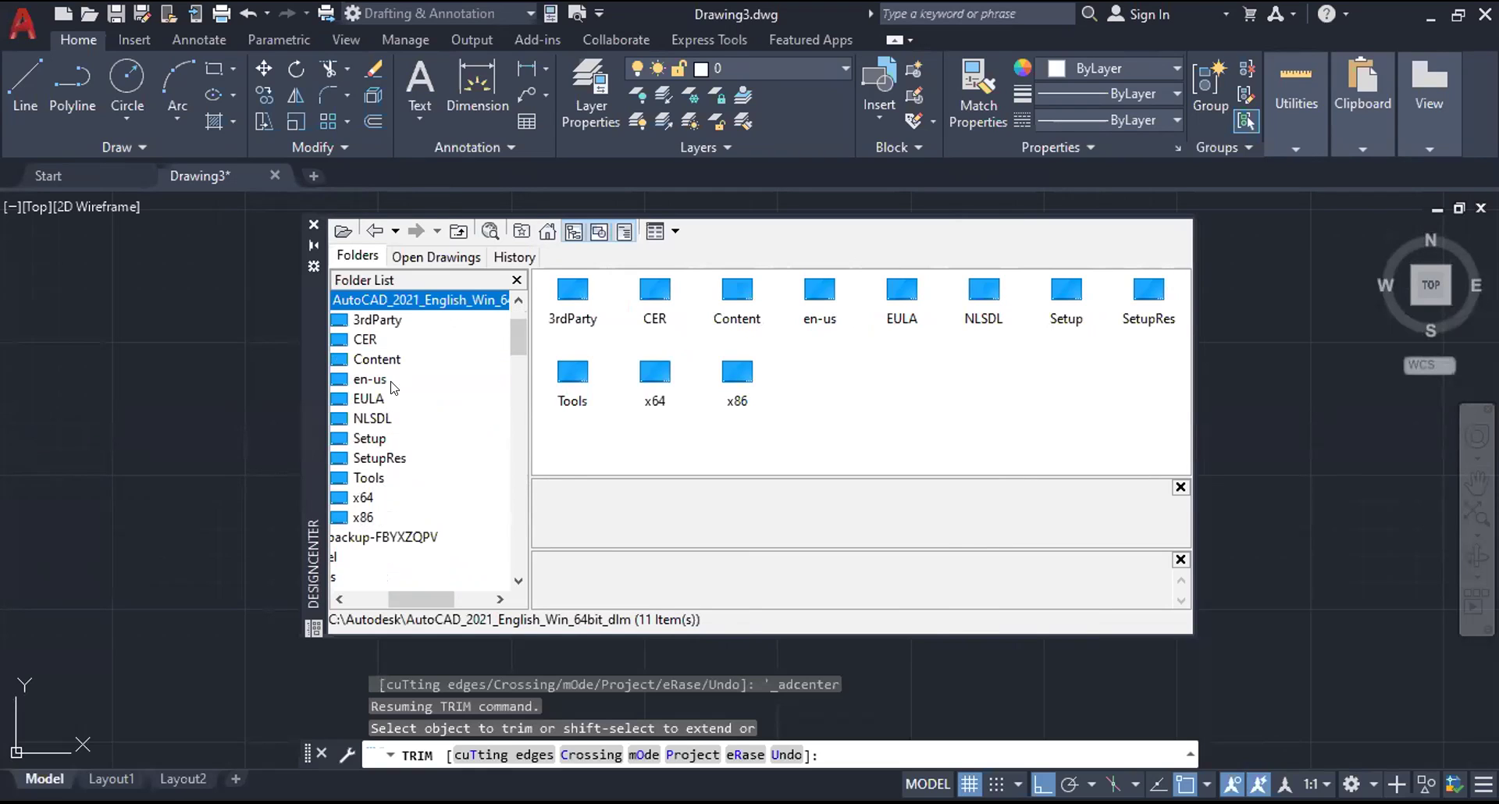
scroll(367, 469, down, 2)
drag(402, 597, 370, 591)
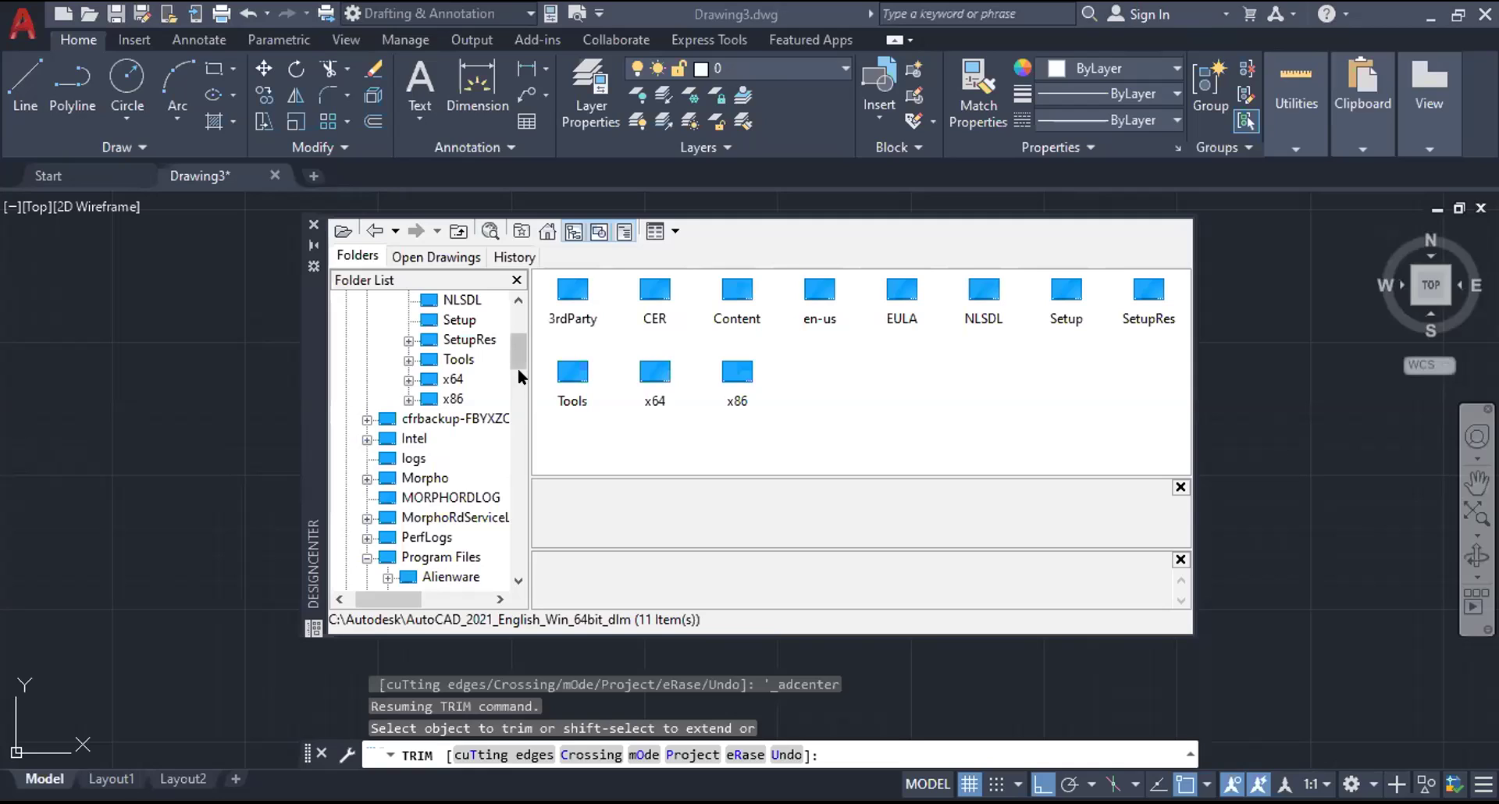
scroll(517, 368, down, 5)
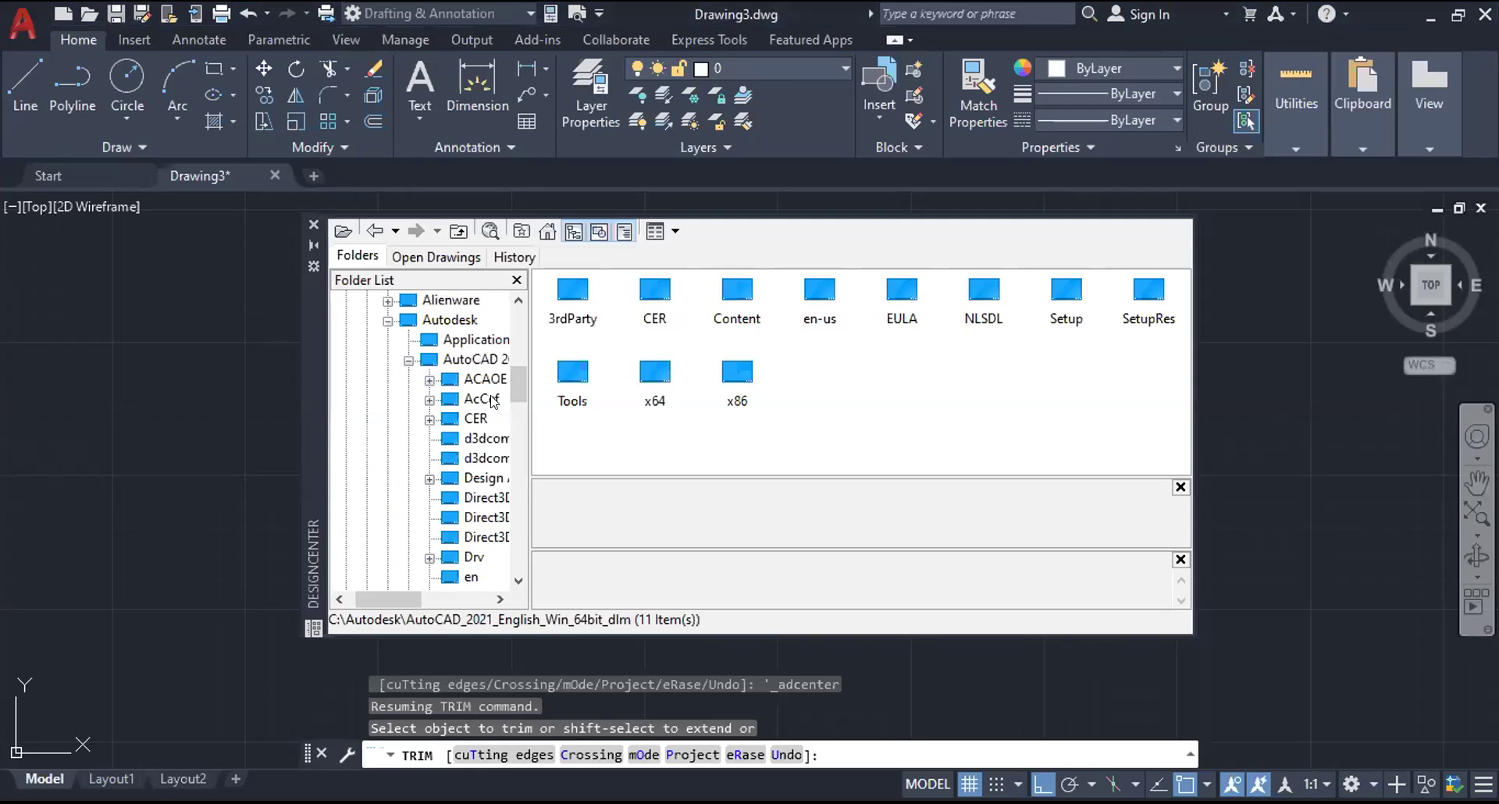
scroll(503, 434, up, 2)
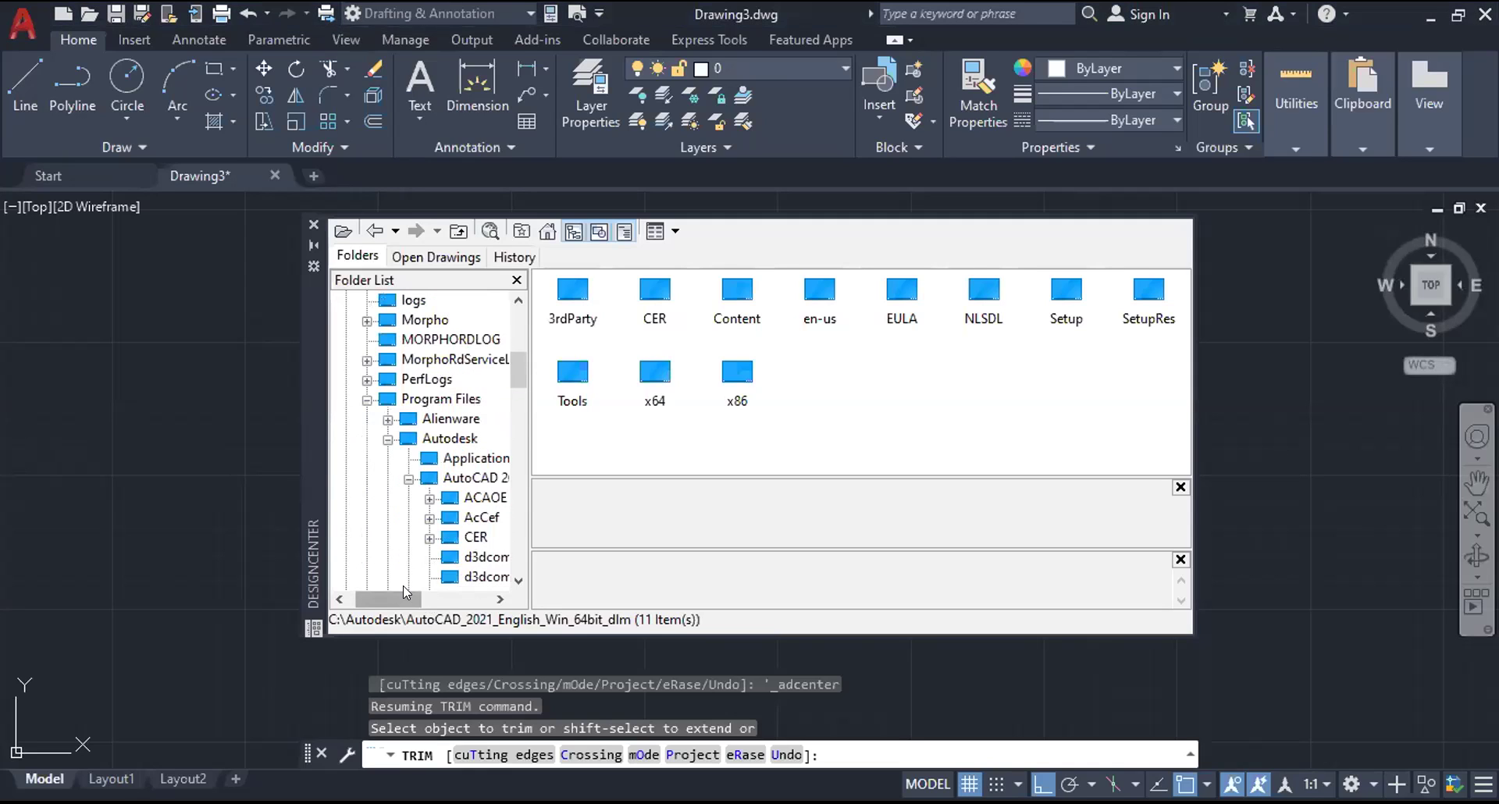
mouse_move(406, 600)
mouse_down()
mouse_move(478, 599)
mouse_move(339, 597)
mouse_move(390, 598)
mouse_up()
scroll(467, 453, up, 1)
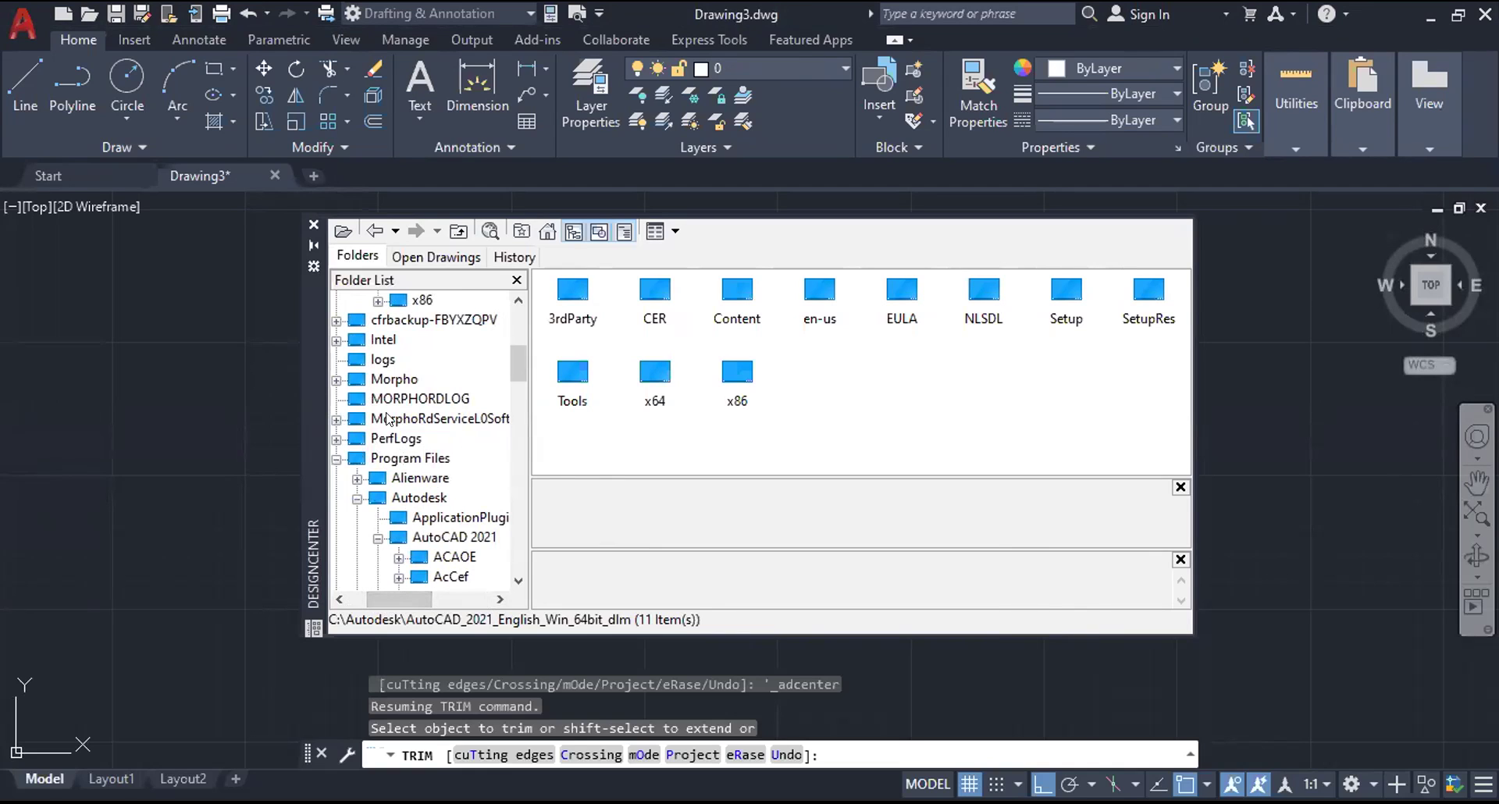
scroll(388, 398, up, 2)
scroll(388, 398, up, 3)
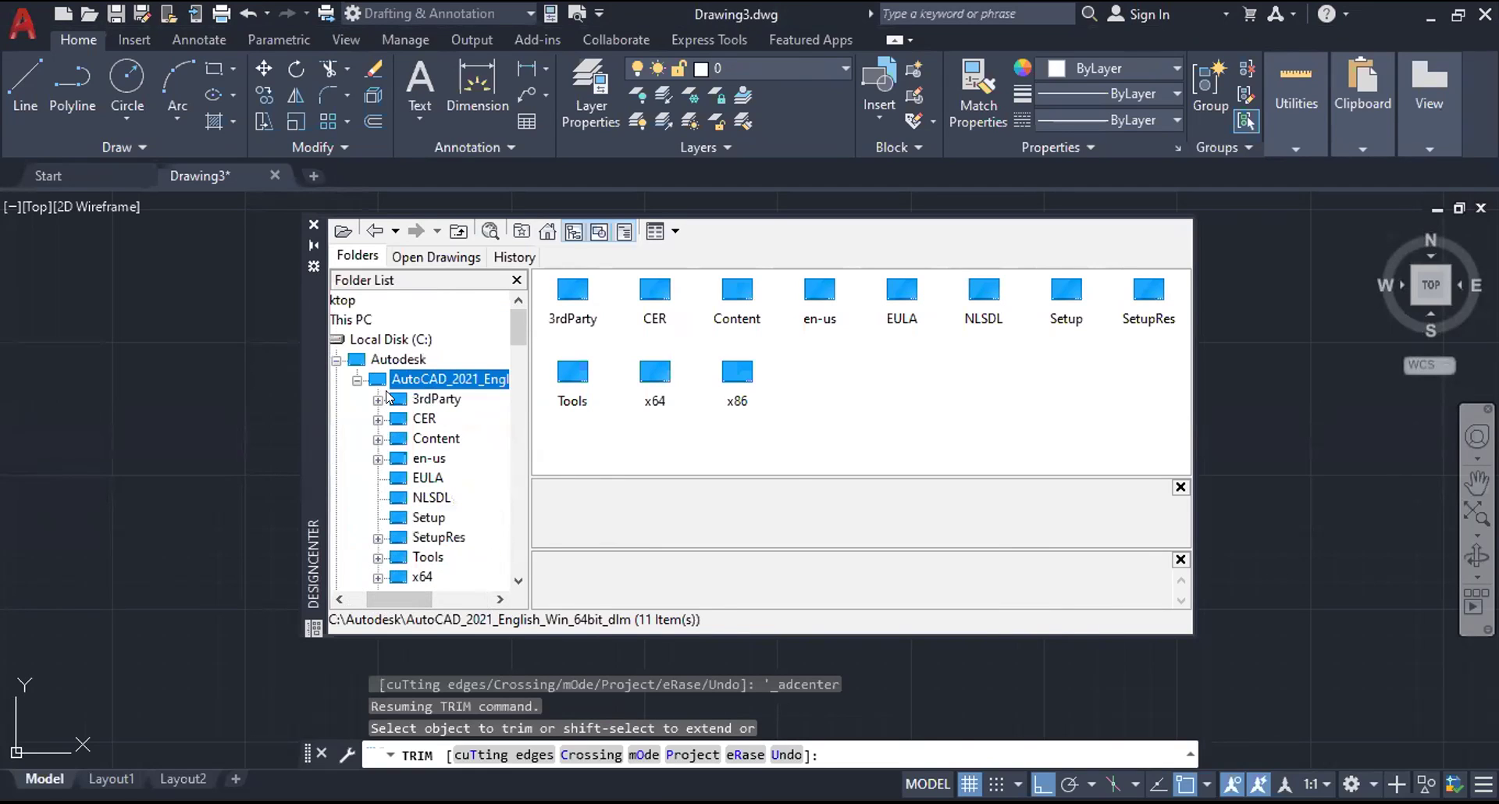
- Look through the folder list from the installer subfolders past AutoCAD 2021 and its Sample folder to the remaining drives
scroll(426, 418, down, 3)
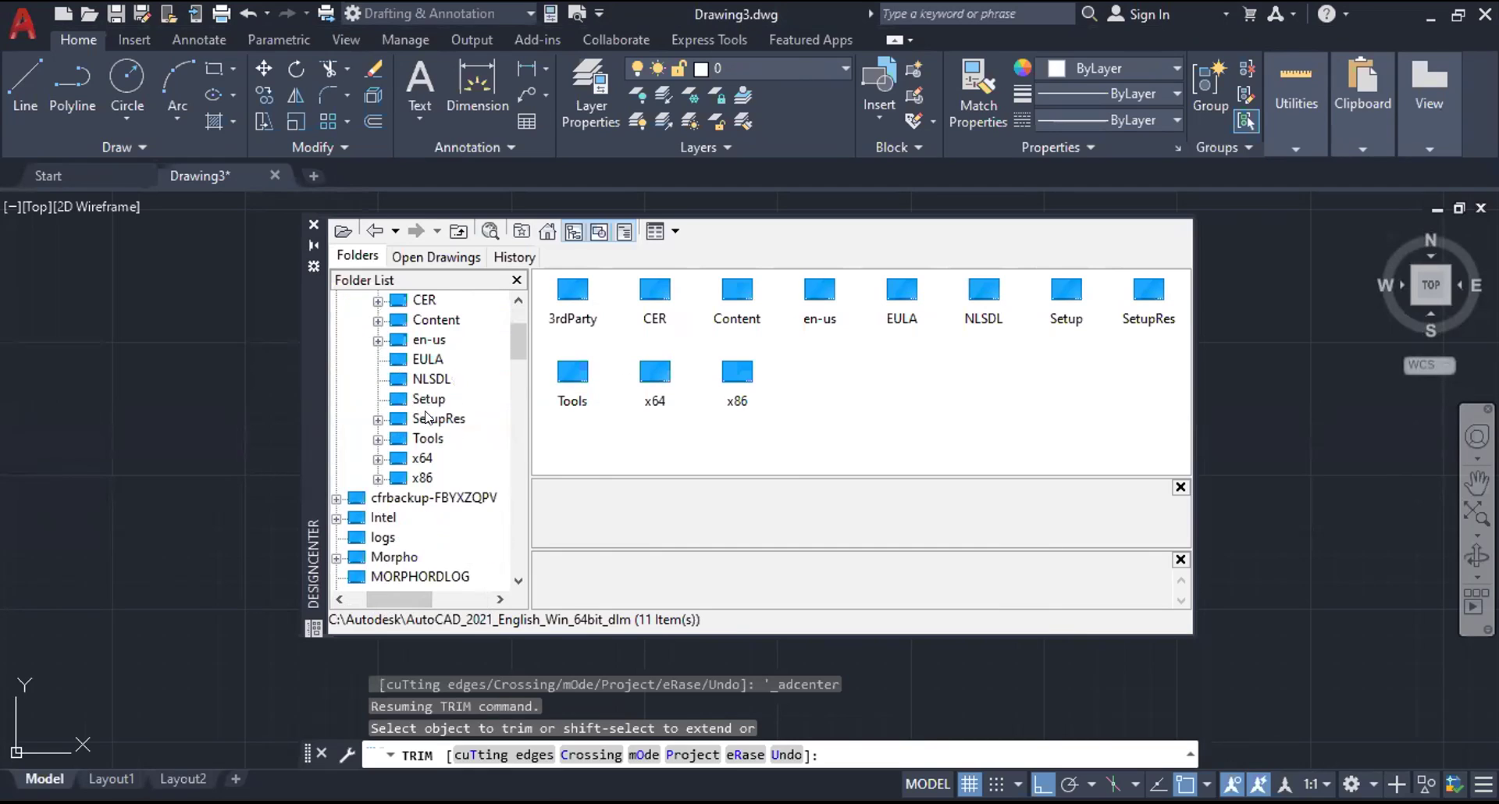
scroll(426, 418, down, 2)
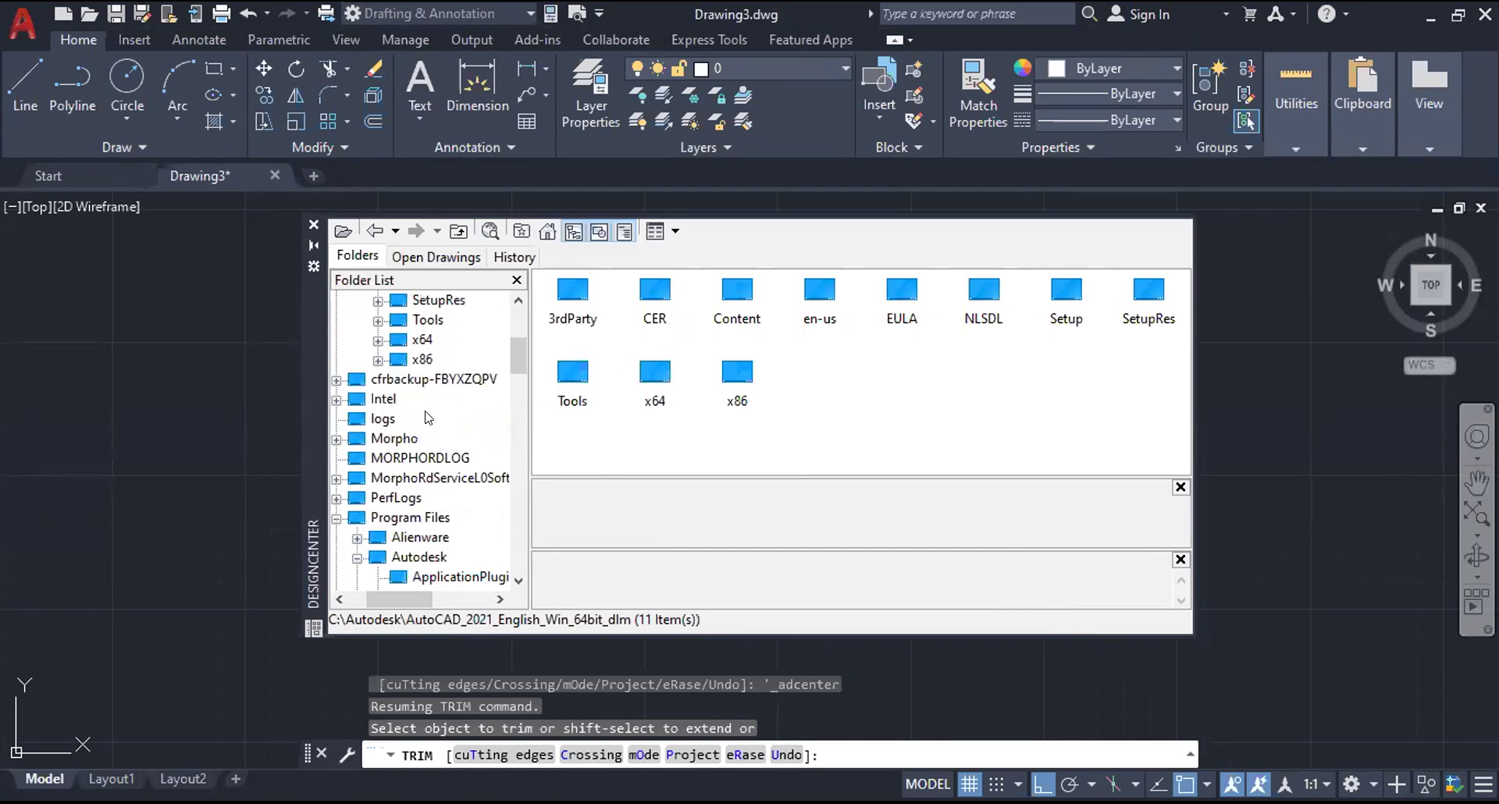
scroll(418, 441, down, 1)
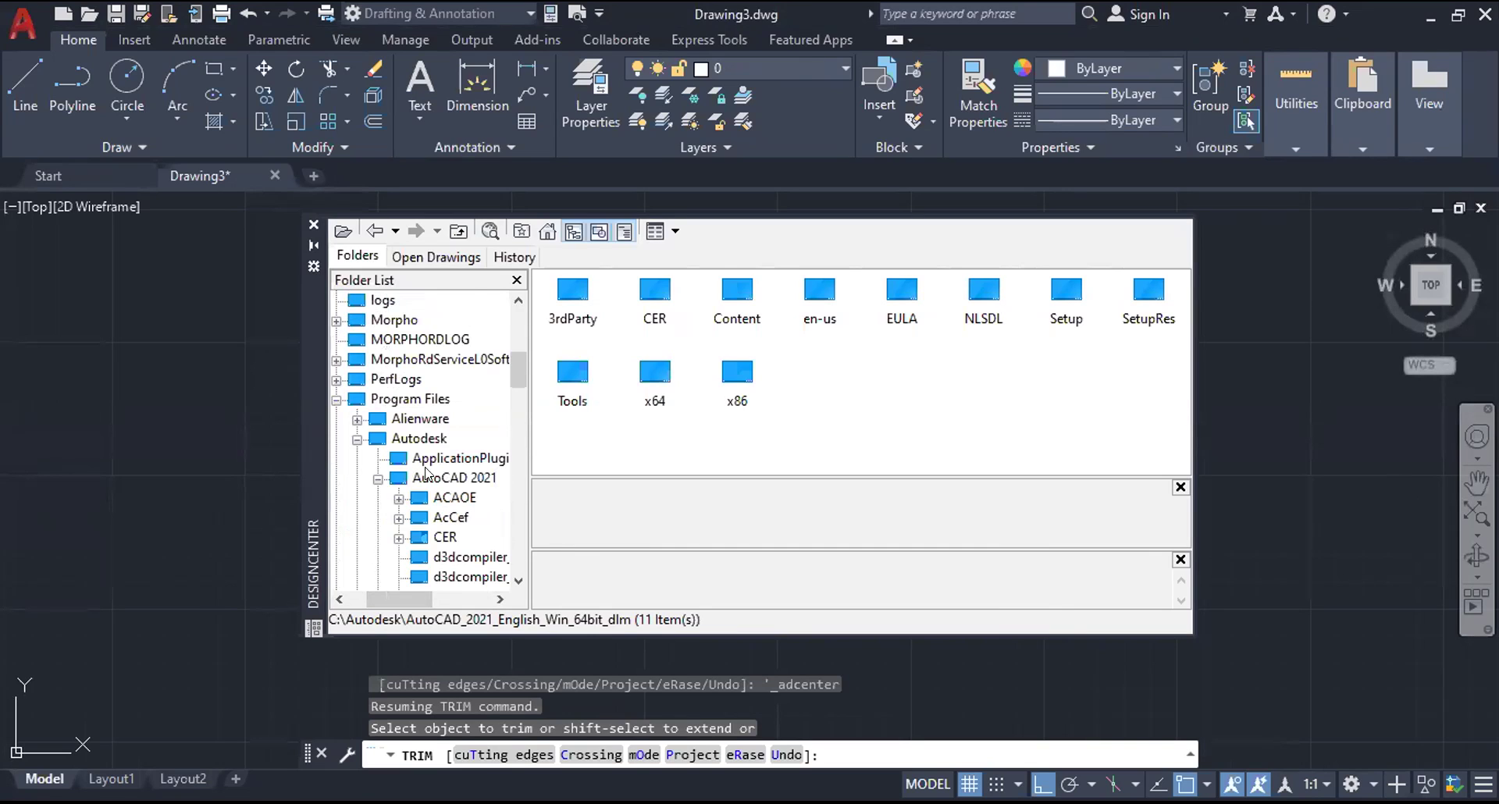
scroll(447, 484, down, 3)
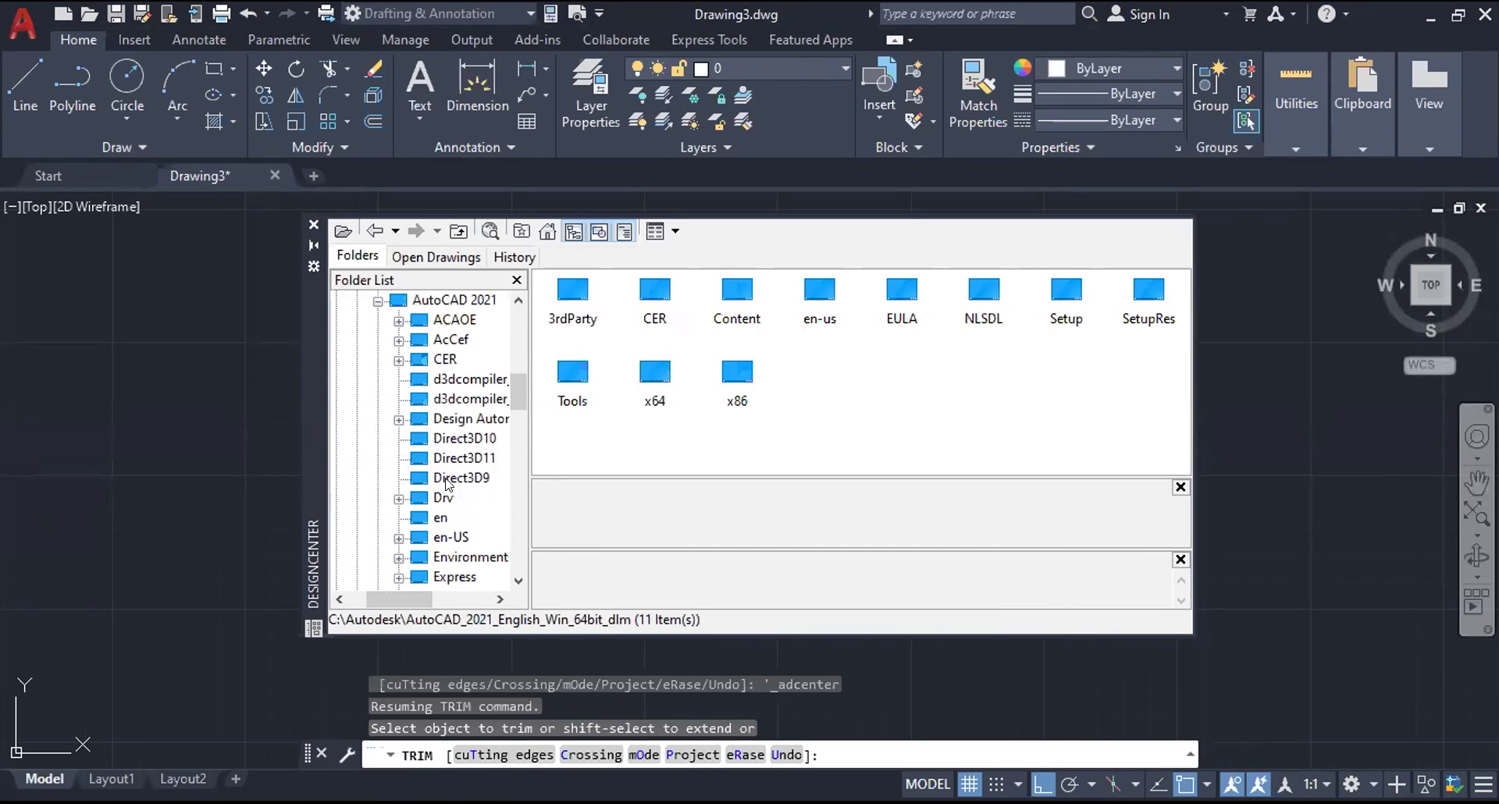
scroll(448, 485, down, 2)
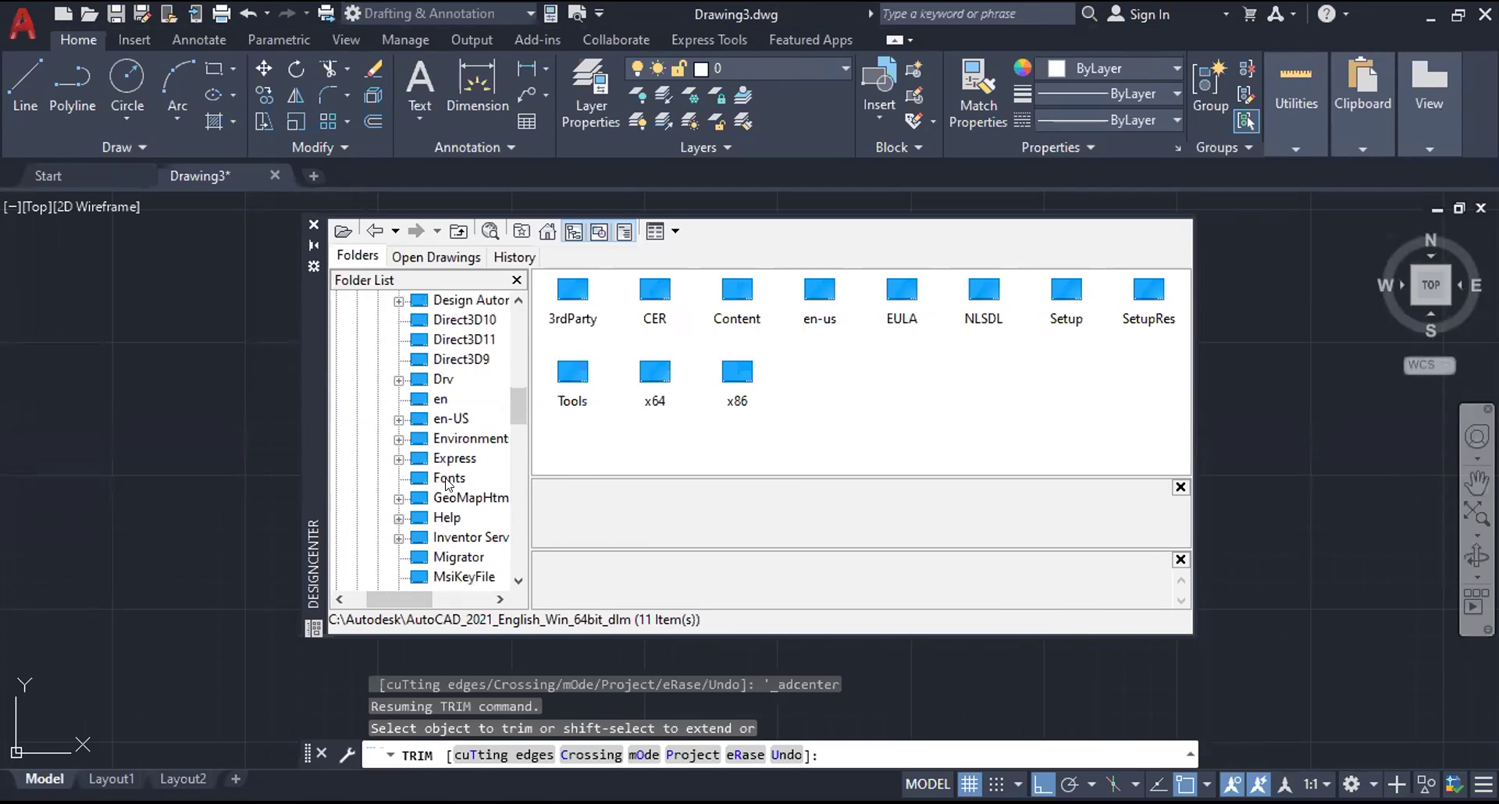
scroll(447, 484, down, 2)
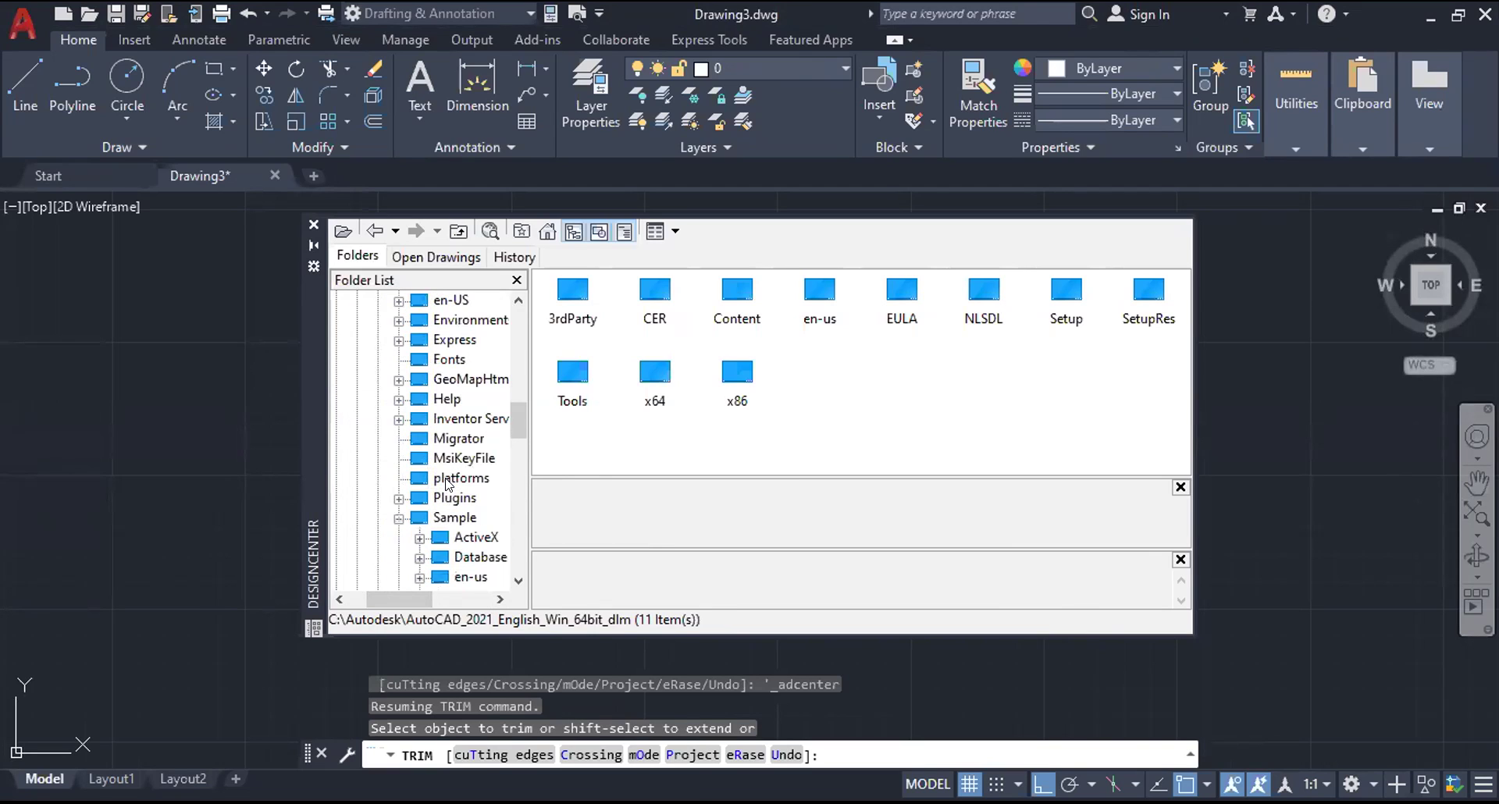
scroll(448, 484, down, 3)
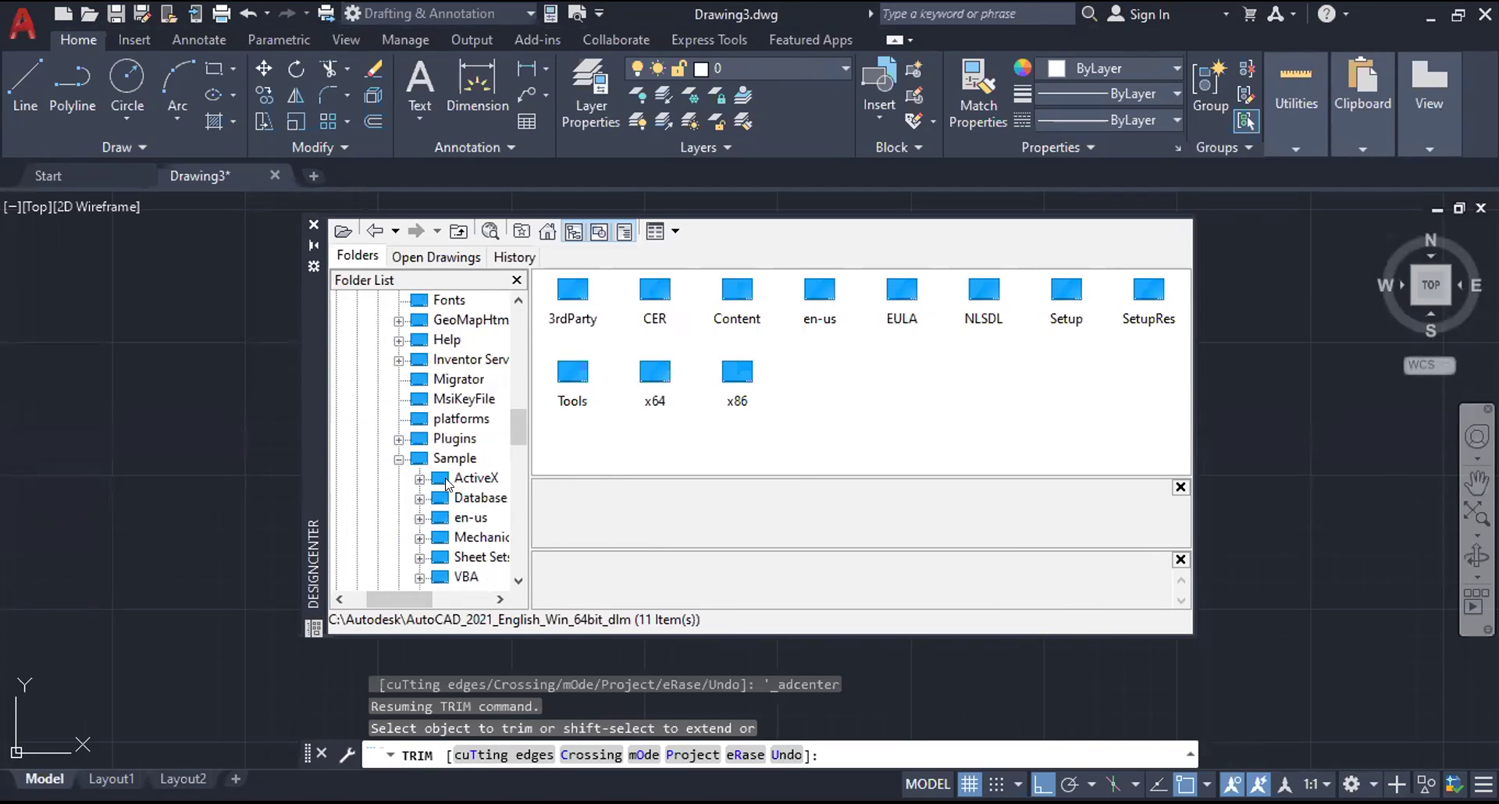
scroll(447, 484, down, 1)
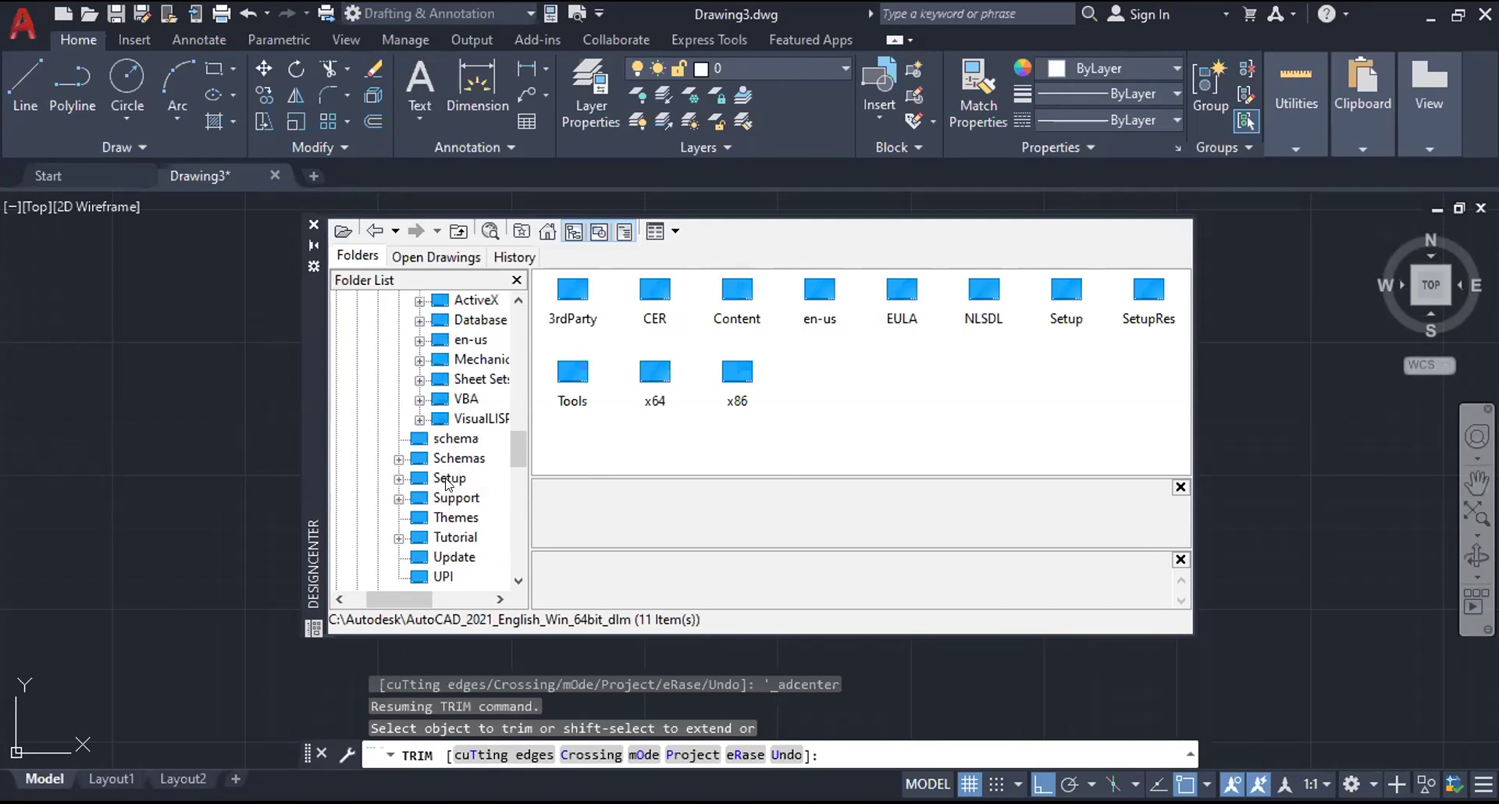
scroll(448, 484, down, 3)
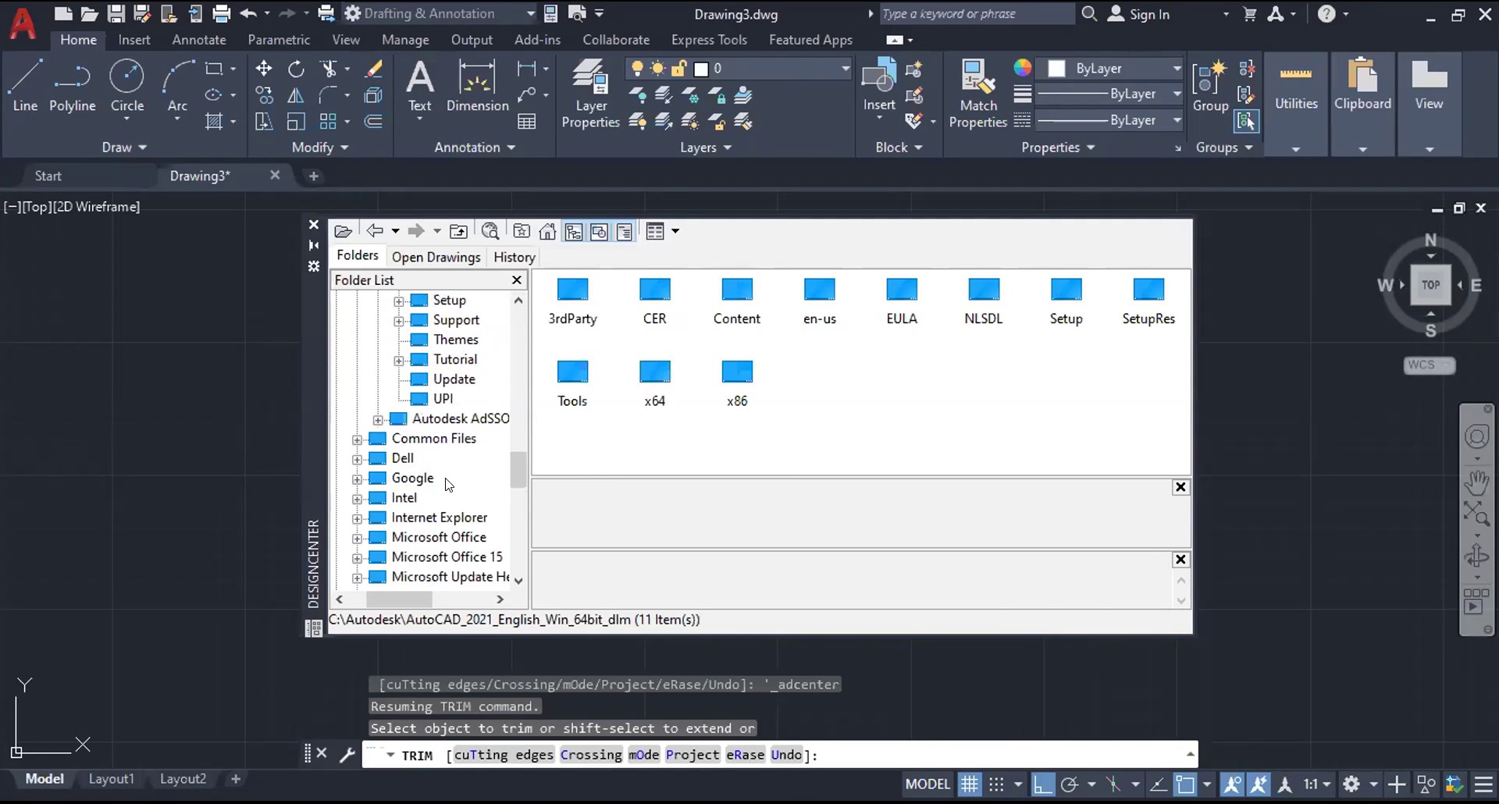
scroll(448, 484, down, 4)
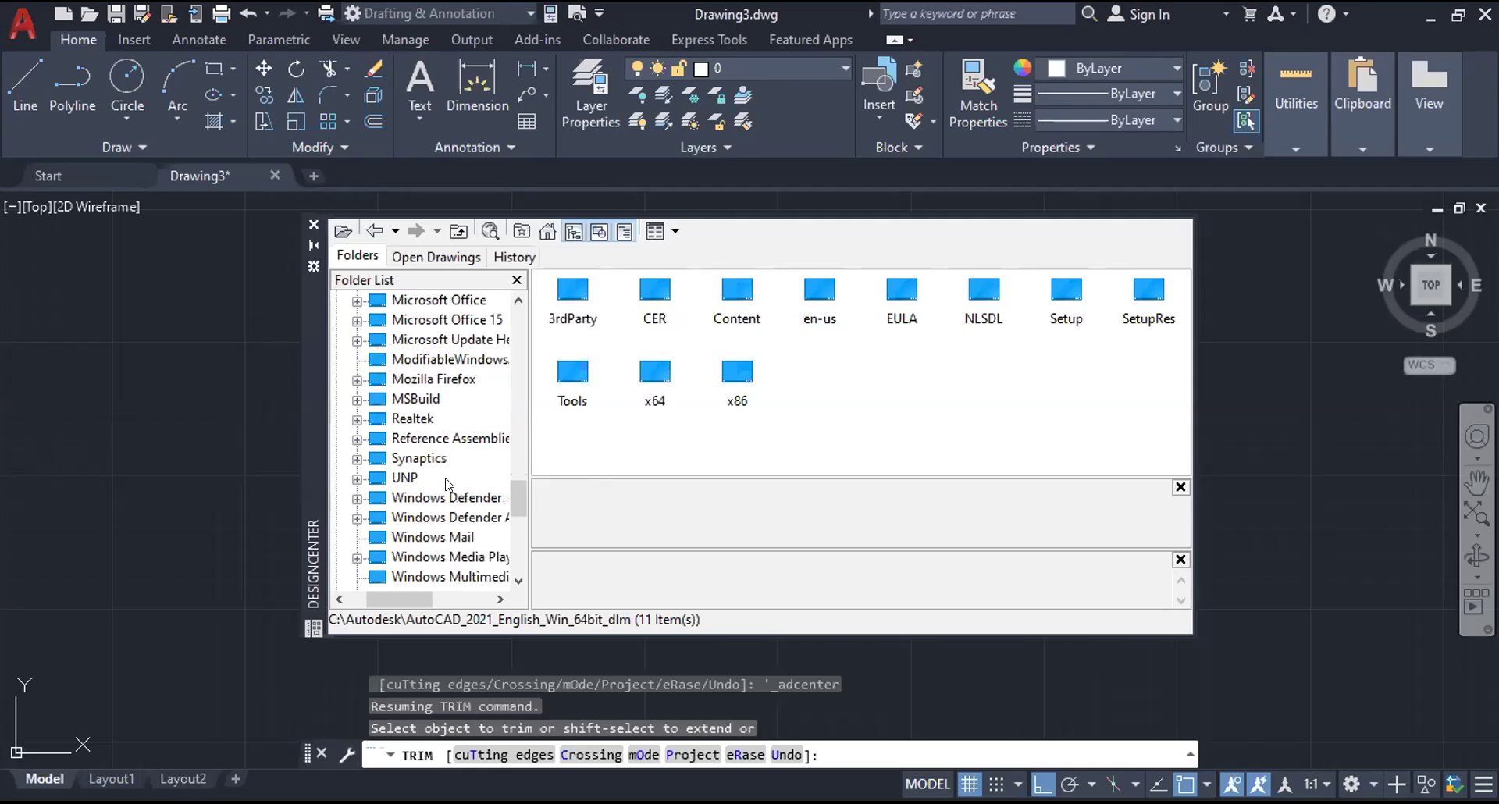
scroll(447, 484, down, 4)
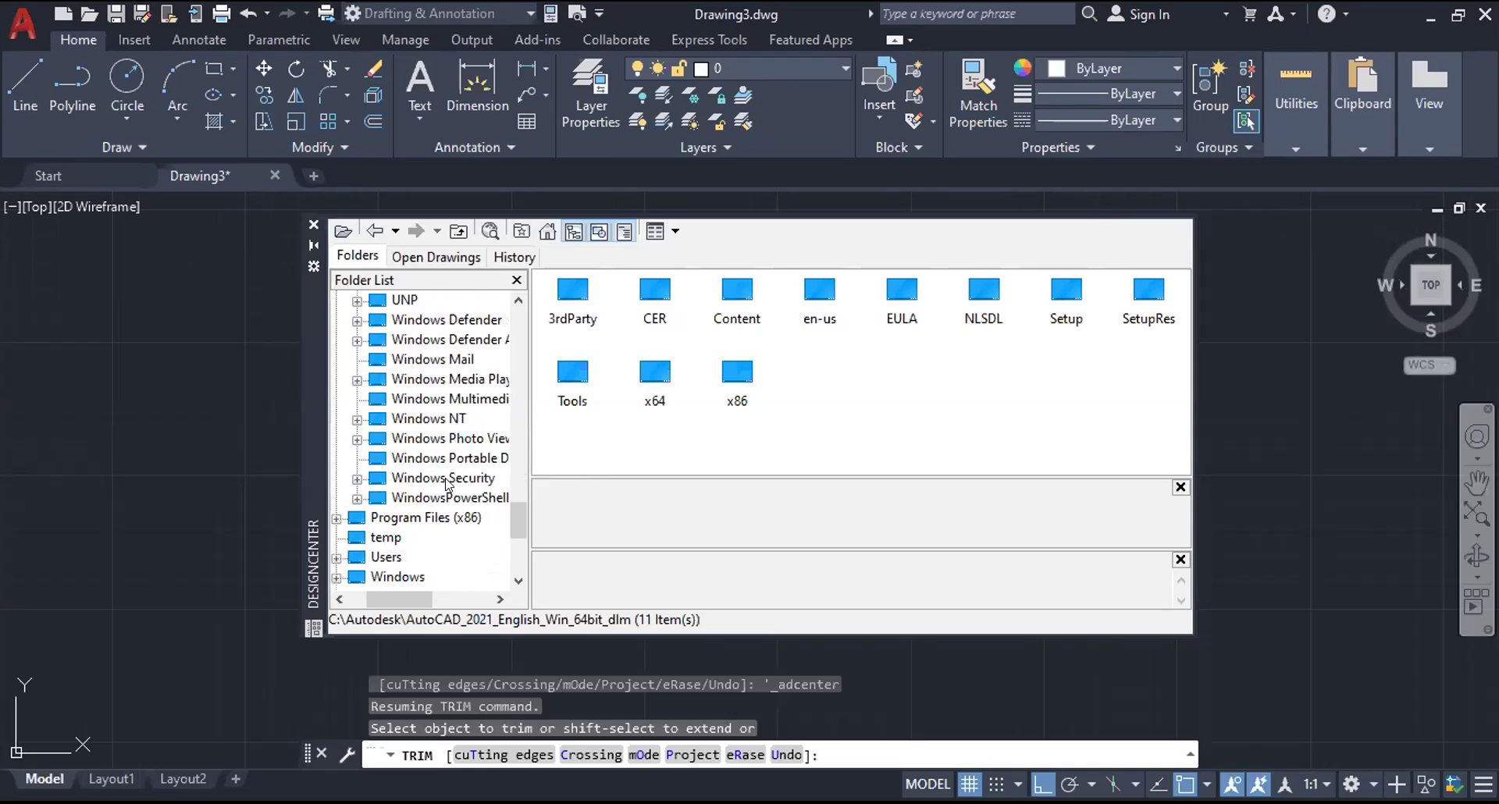
scroll(447, 484, down, 1)
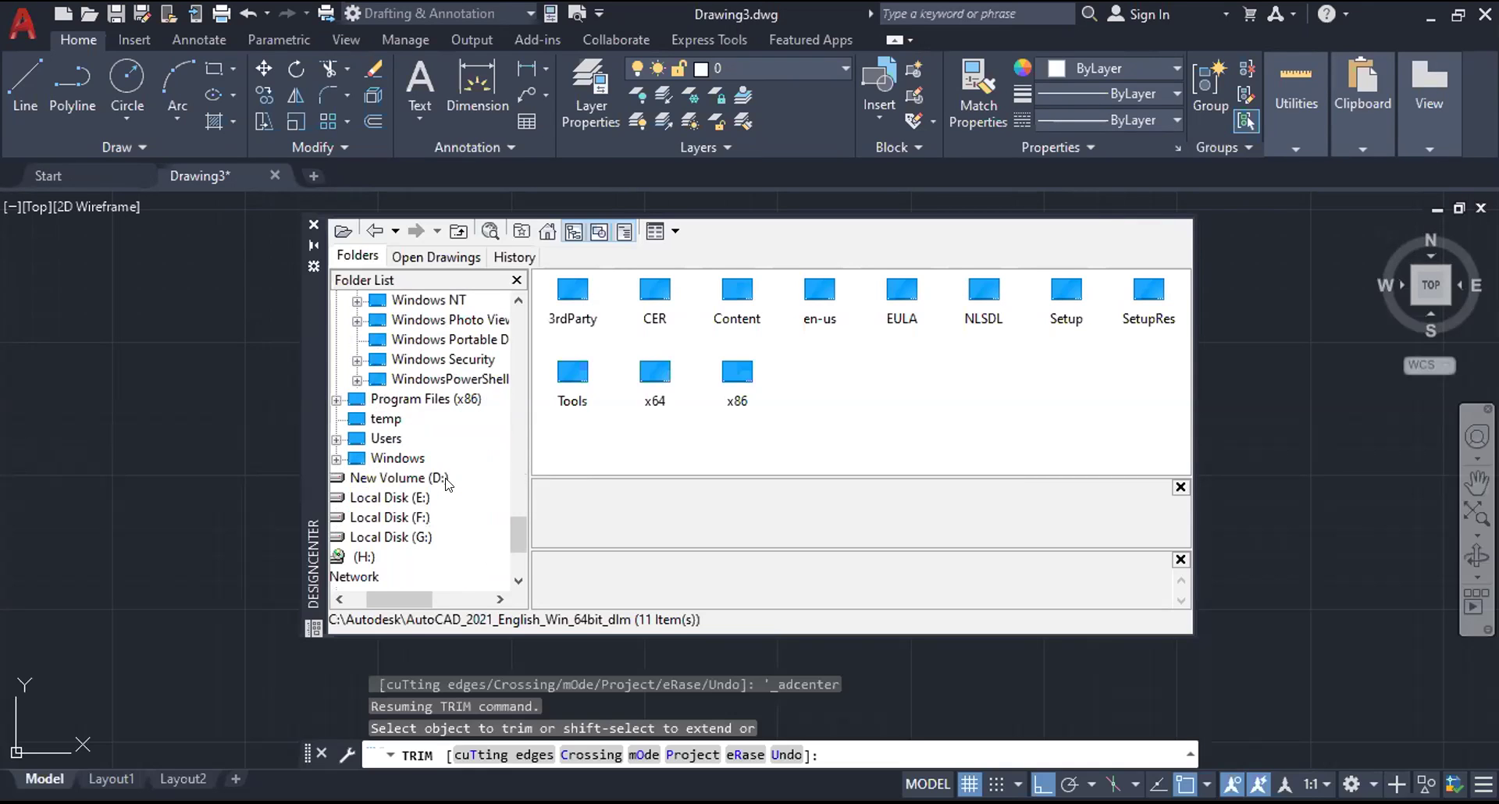
- Review the folder list in reverse, from the drives past the AutoCAD 2021 folders to C:\Autodesk
scroll(447, 485, up, 6)
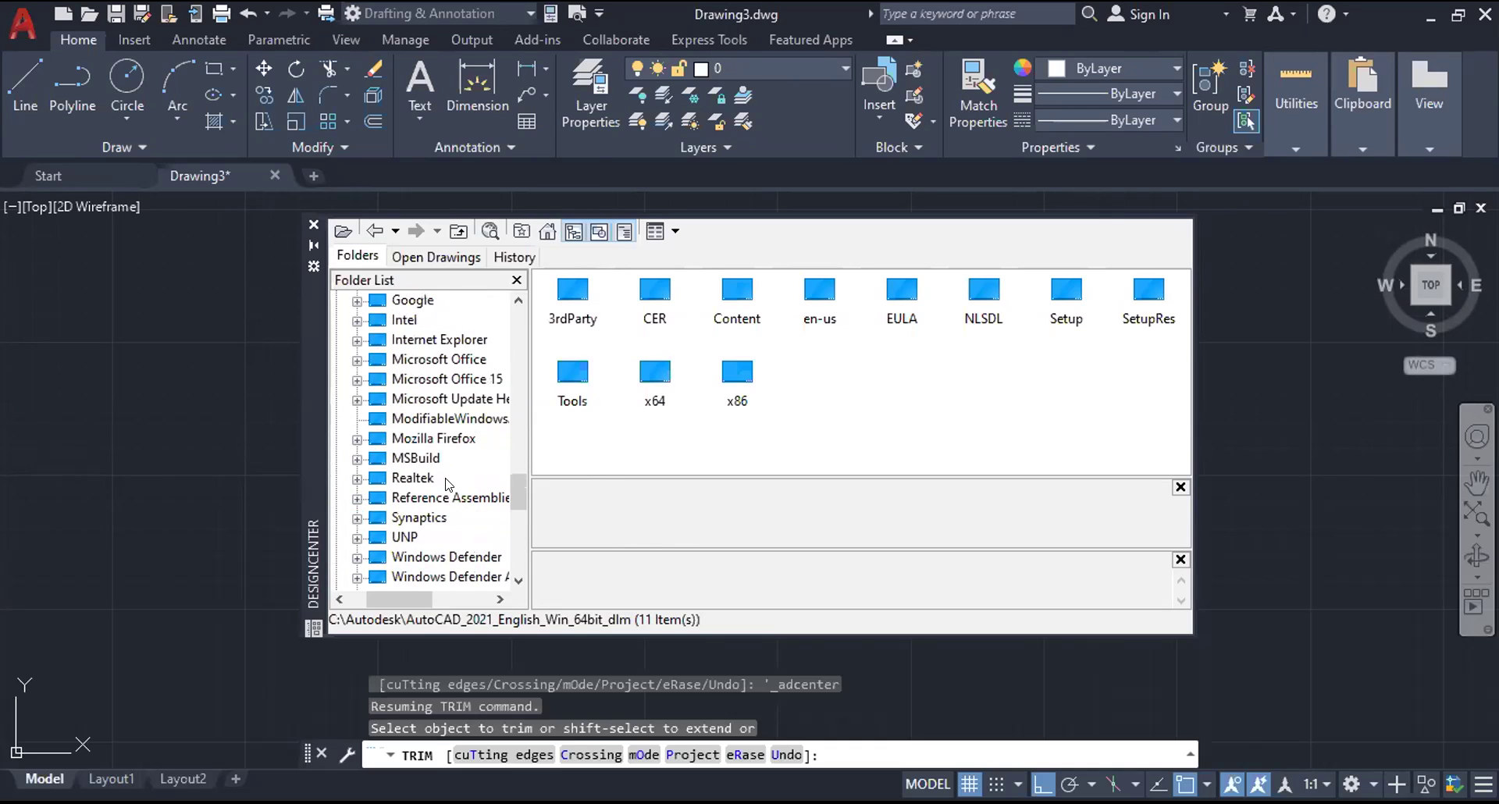
scroll(478, 411, up, 4)
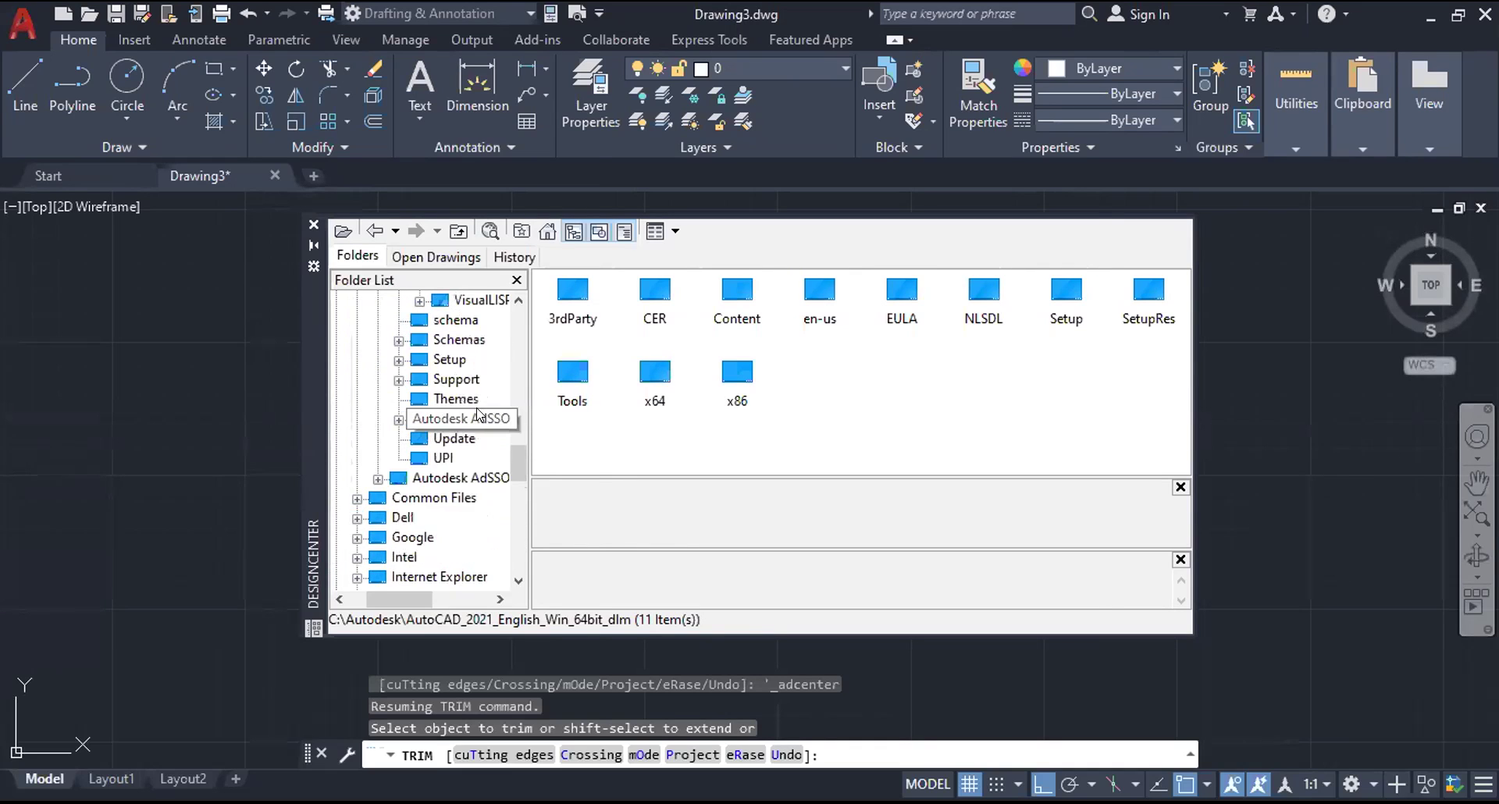
scroll(477, 412, up, 1)
scroll(478, 412, up, 6)
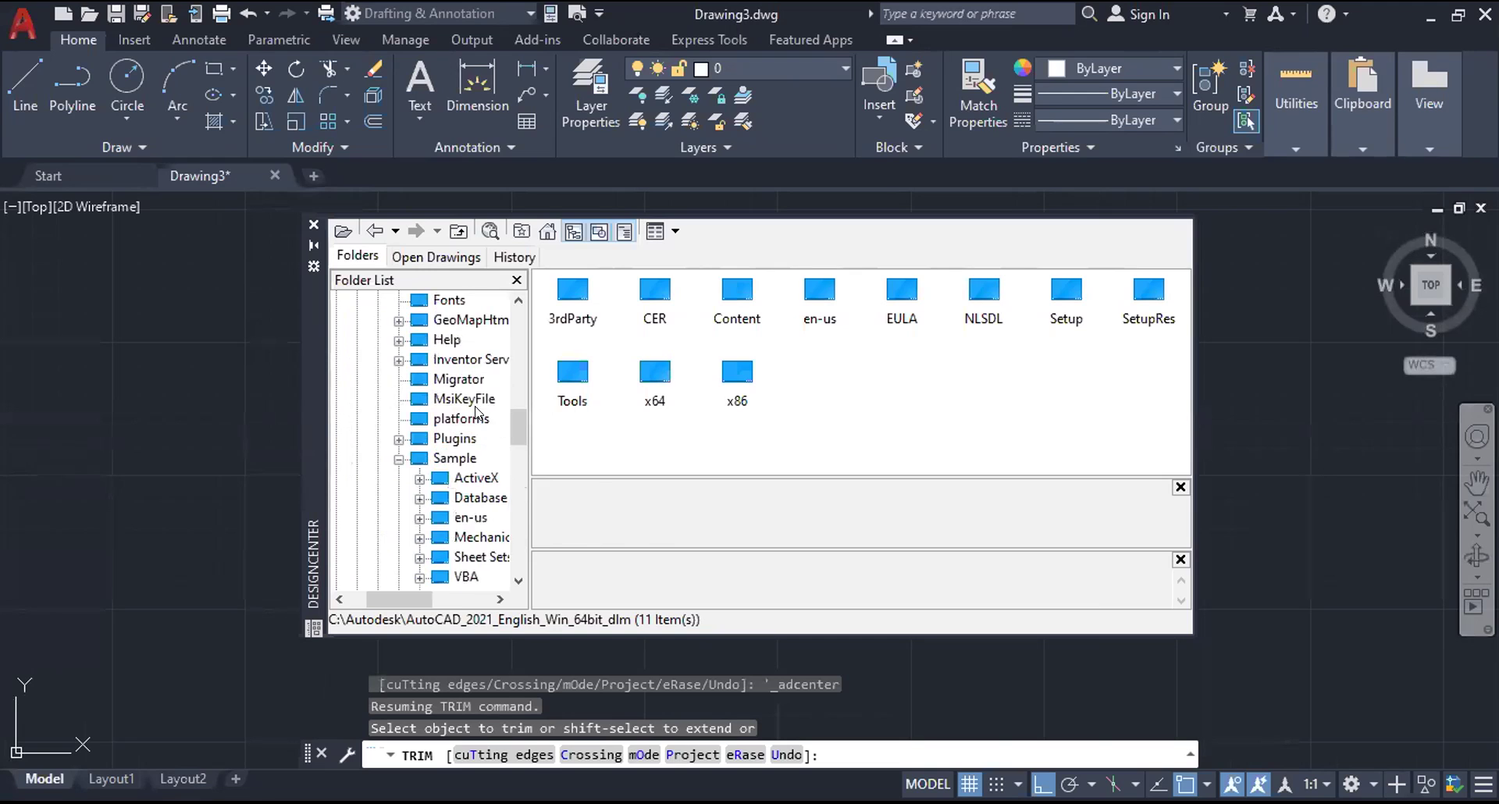
scroll(478, 412, up, 3)
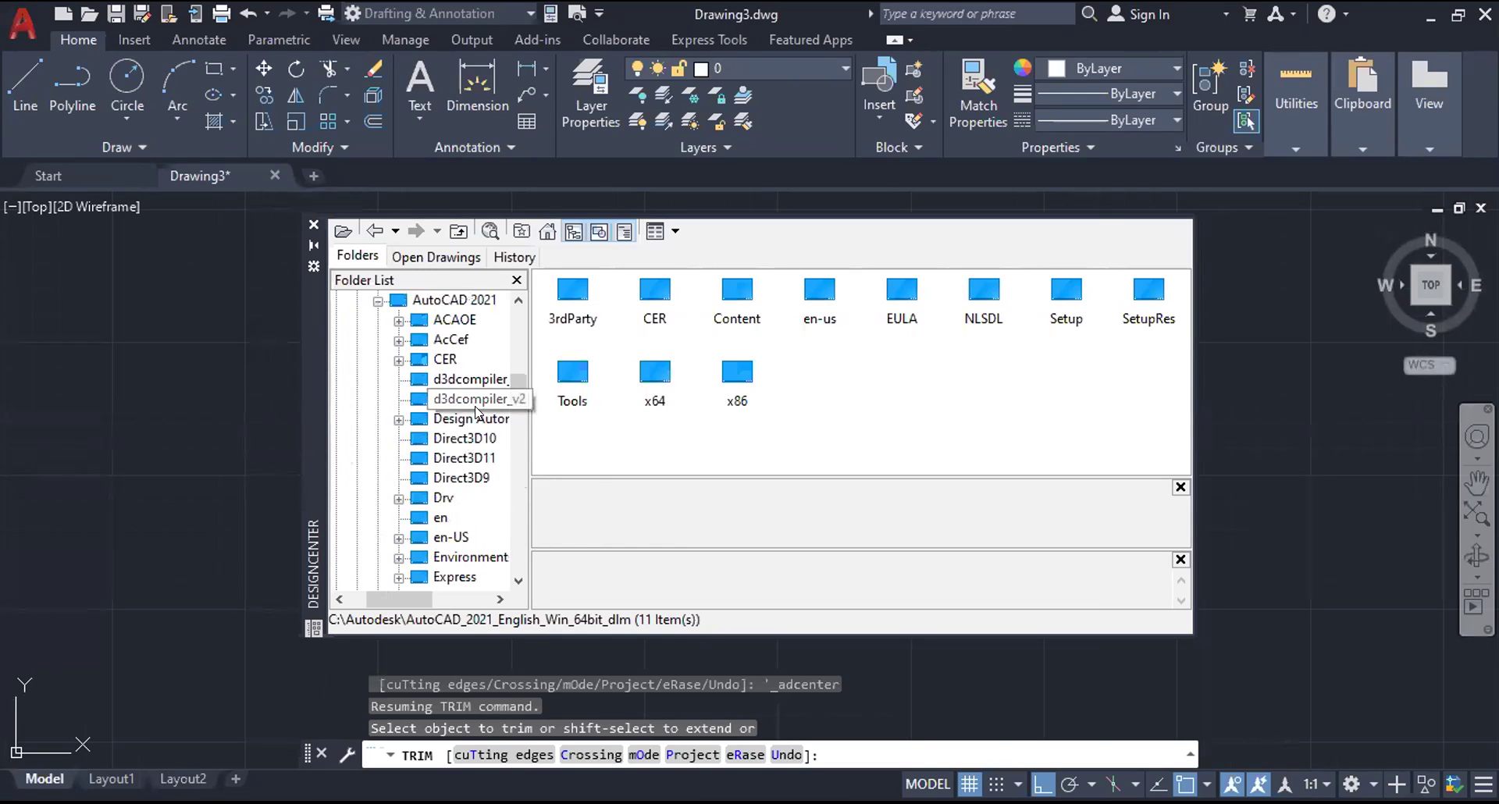
scroll(478, 412, up, 2)
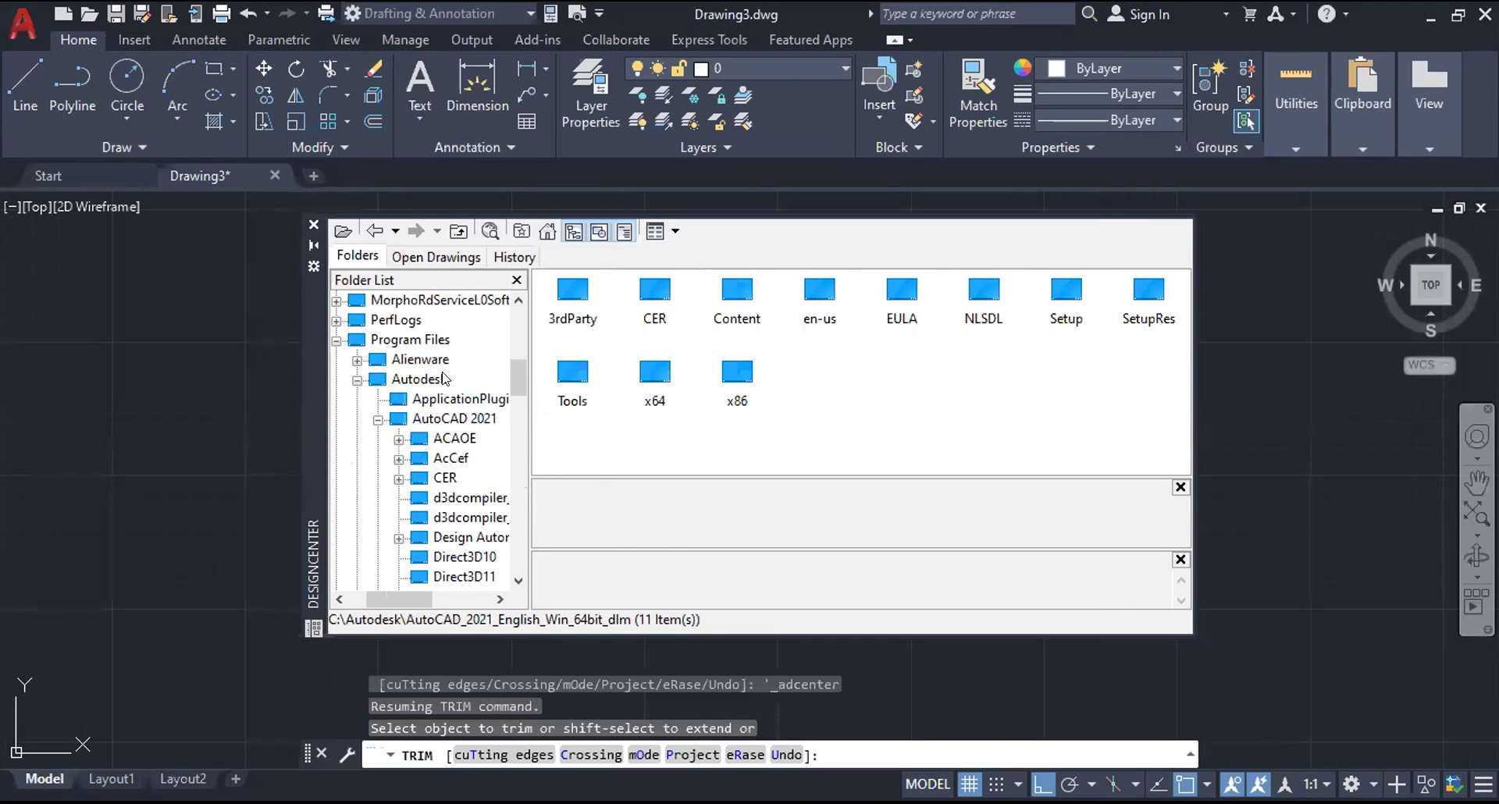
scroll(443, 363, up, 2)
scroll(442, 363, up, 1)
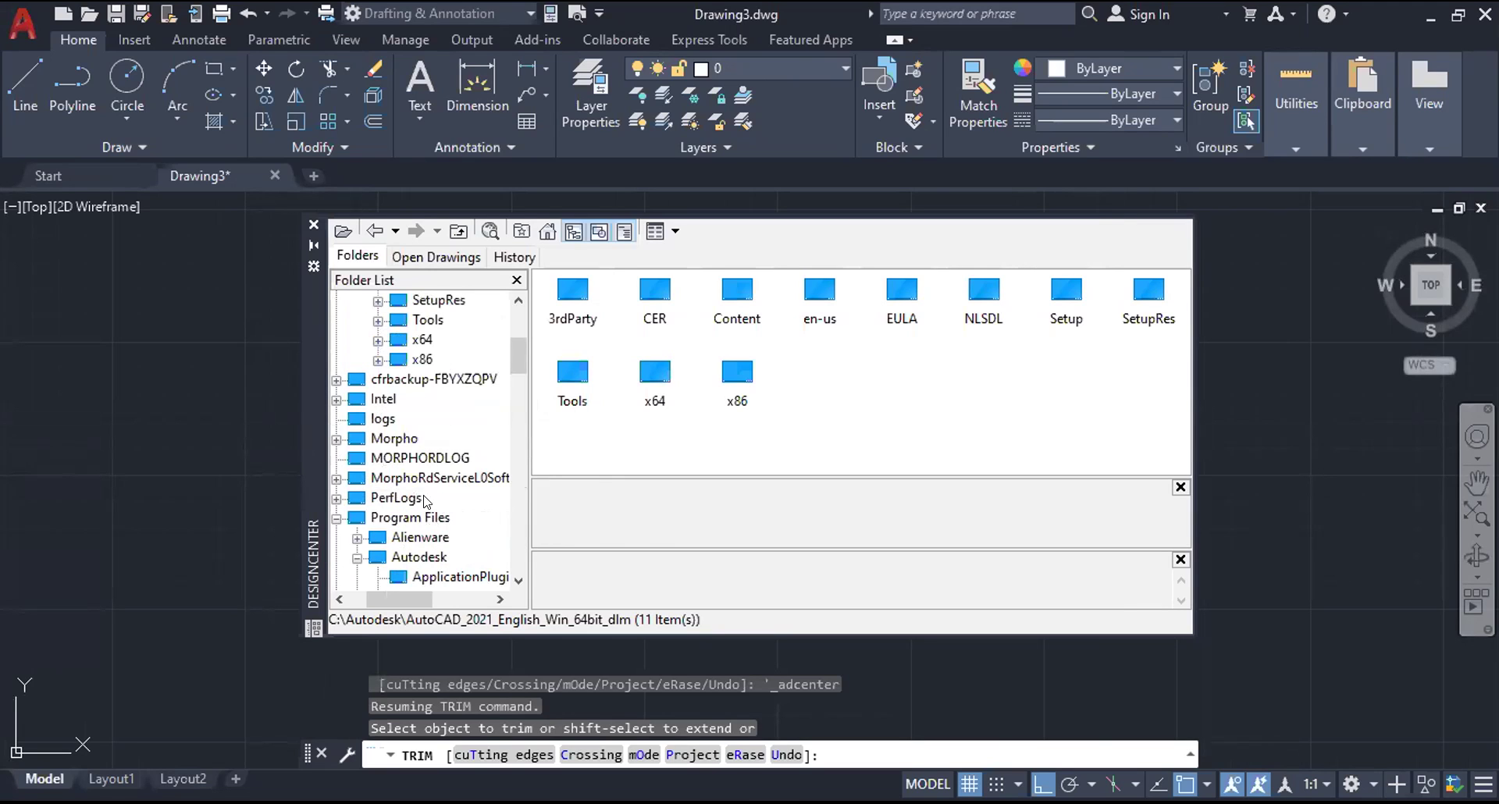
scroll(434, 439, up, 3)
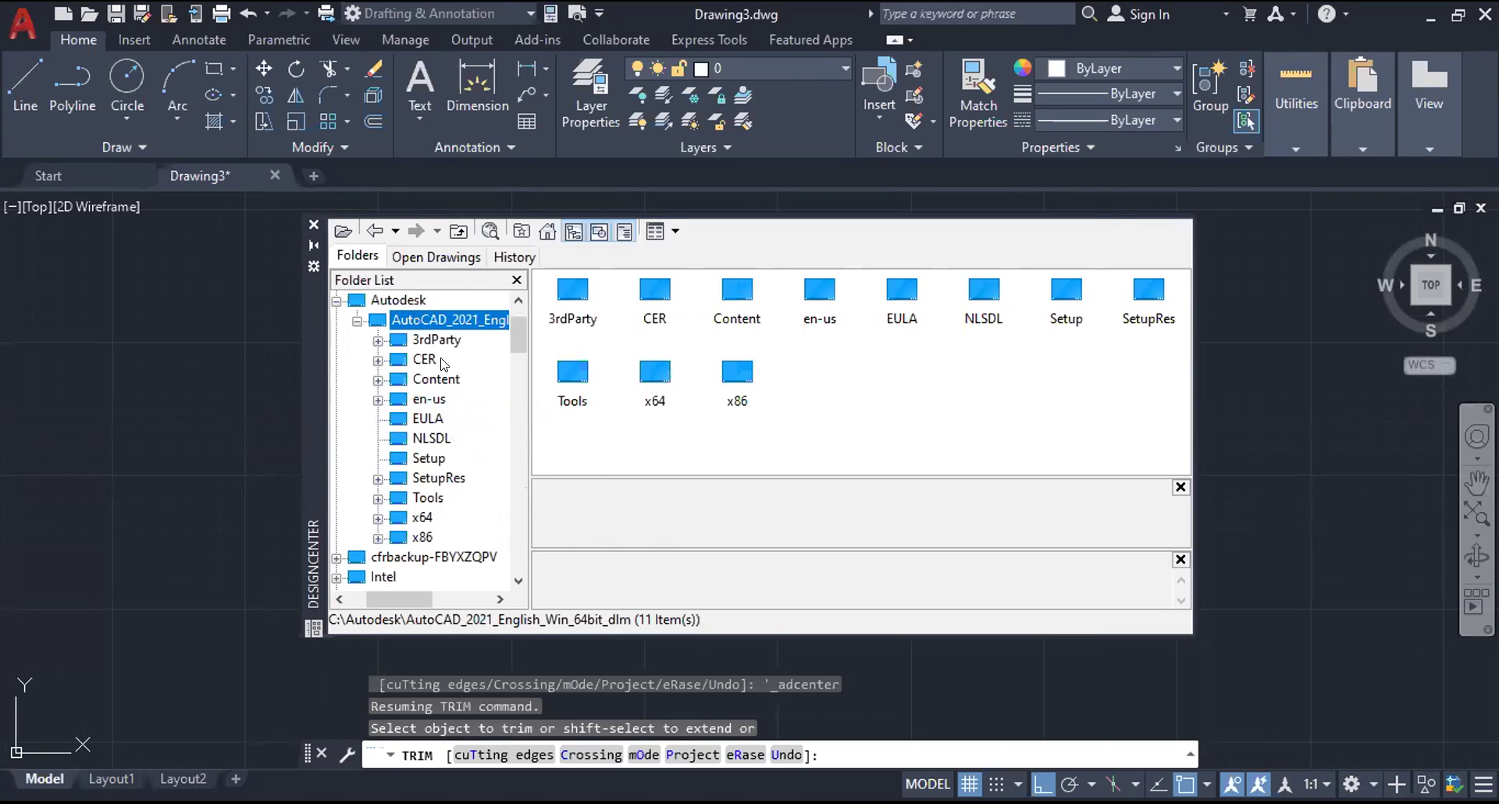
- Open and expand the Design Automation folder inside Program Files\Autodesk\AutoCAD 2021
click(476, 310)
scroll(434, 502, down, 4)
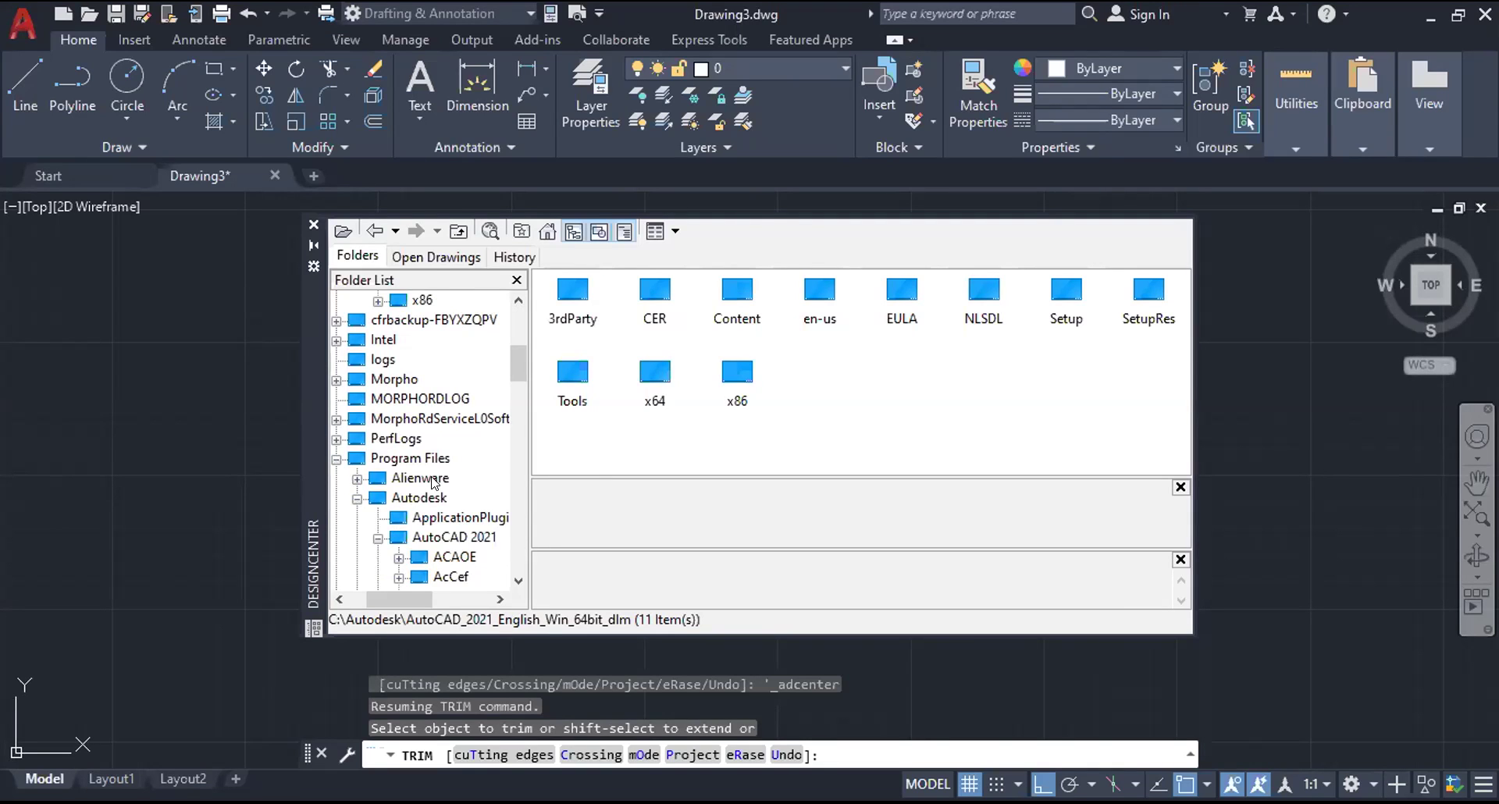
scroll(434, 482, down, 1)
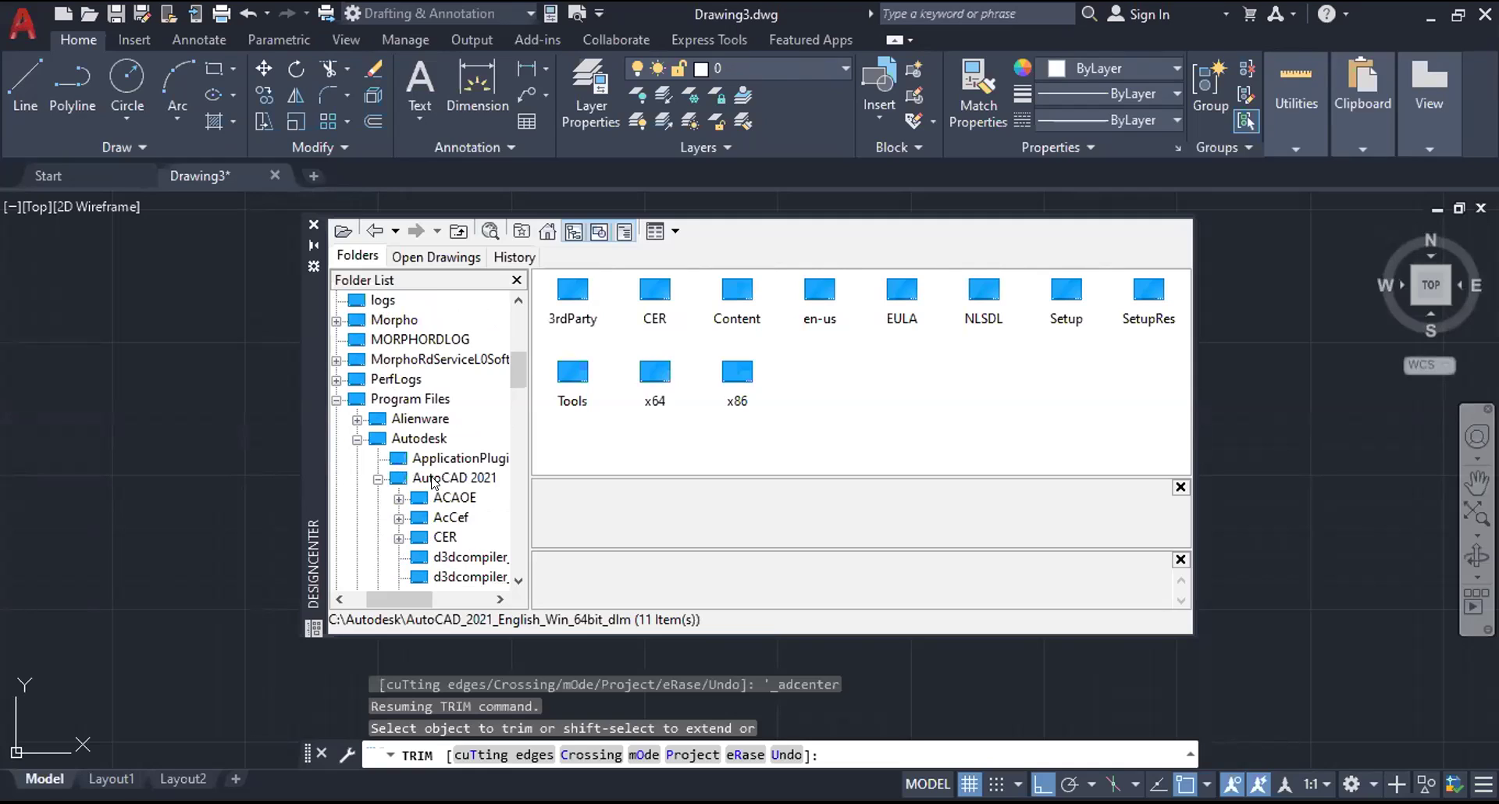
scroll(434, 482, down, 1)
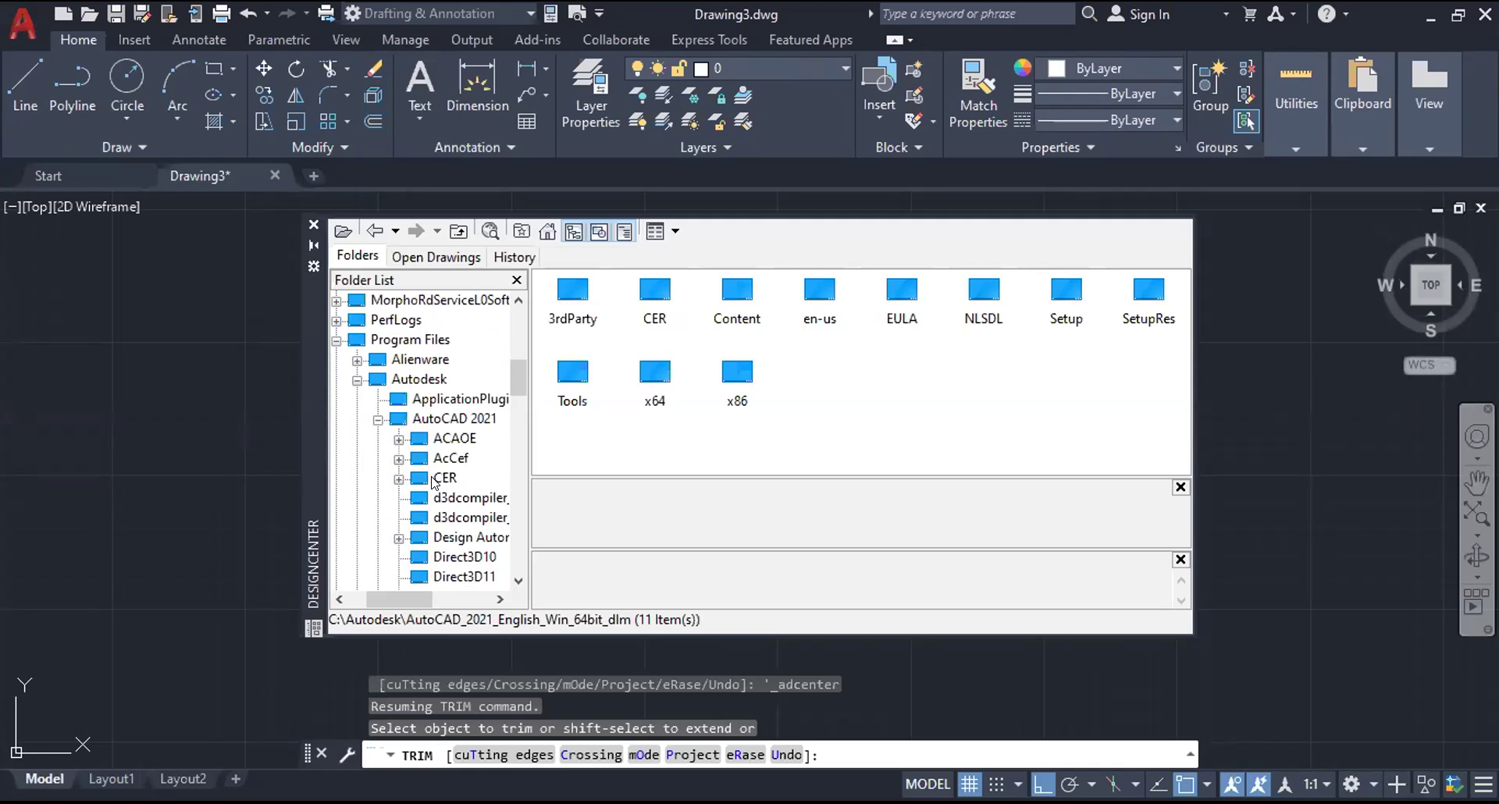
scroll(434, 482, down, 1)
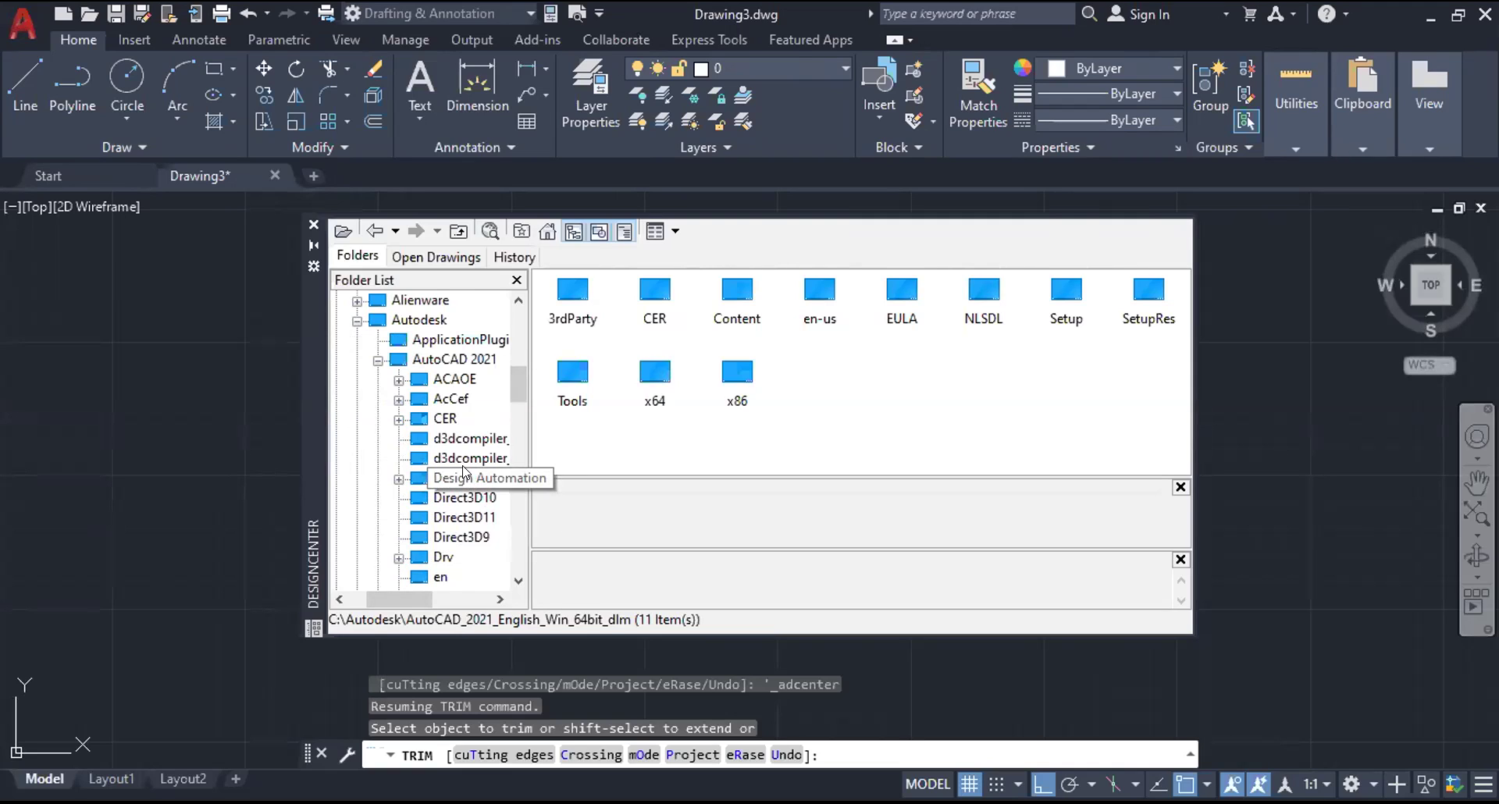
double_click(464, 469)
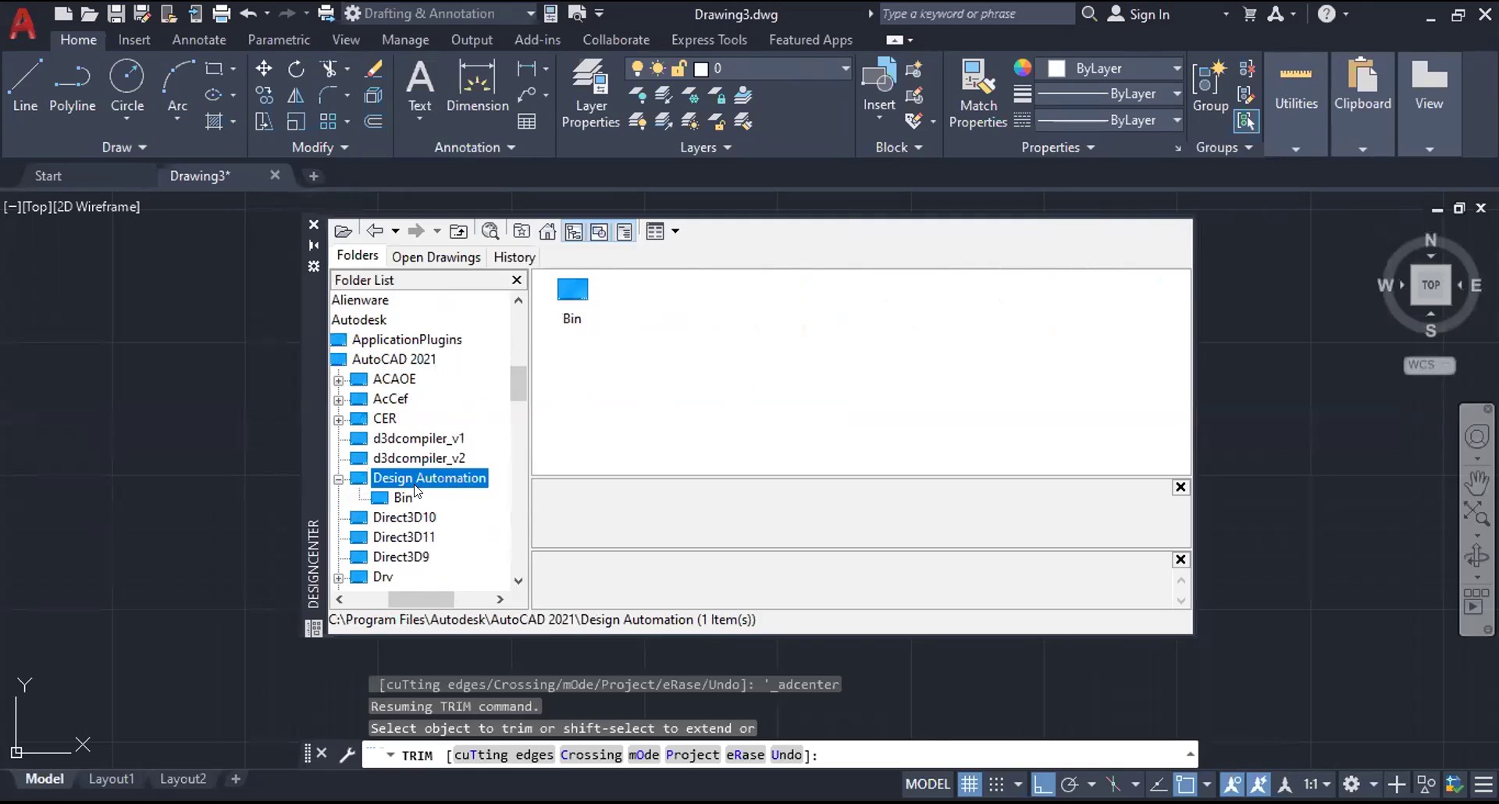
- Open the Bin folder under Design Automation and look through the remaining AutoCAD 2021 and Program Files folders down to the drives
click(402, 497)
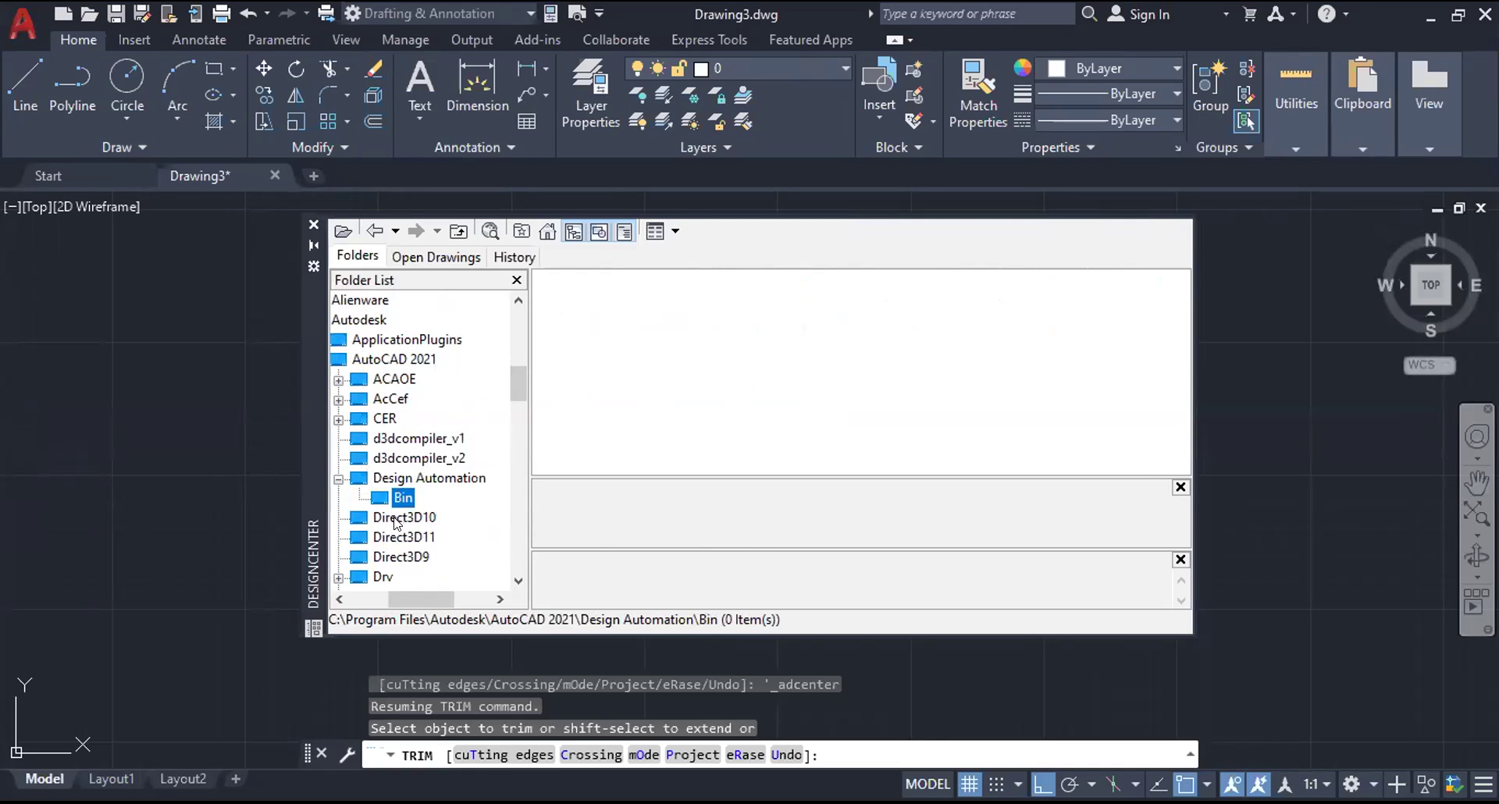
scroll(396, 521, down, 2)
scroll(396, 522, down, 4)
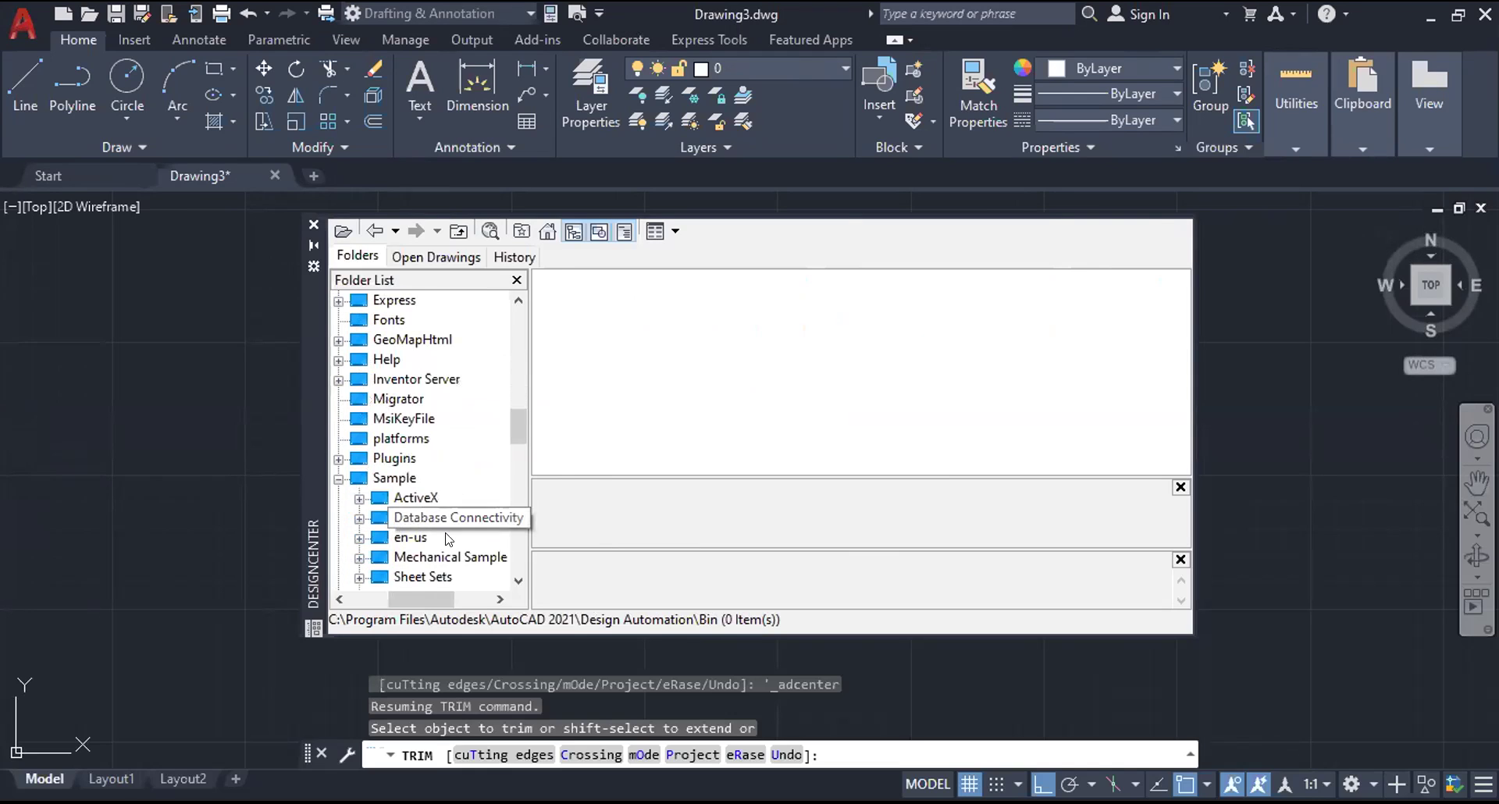
scroll(396, 464, down, 1)
scroll(396, 464, down, 3)
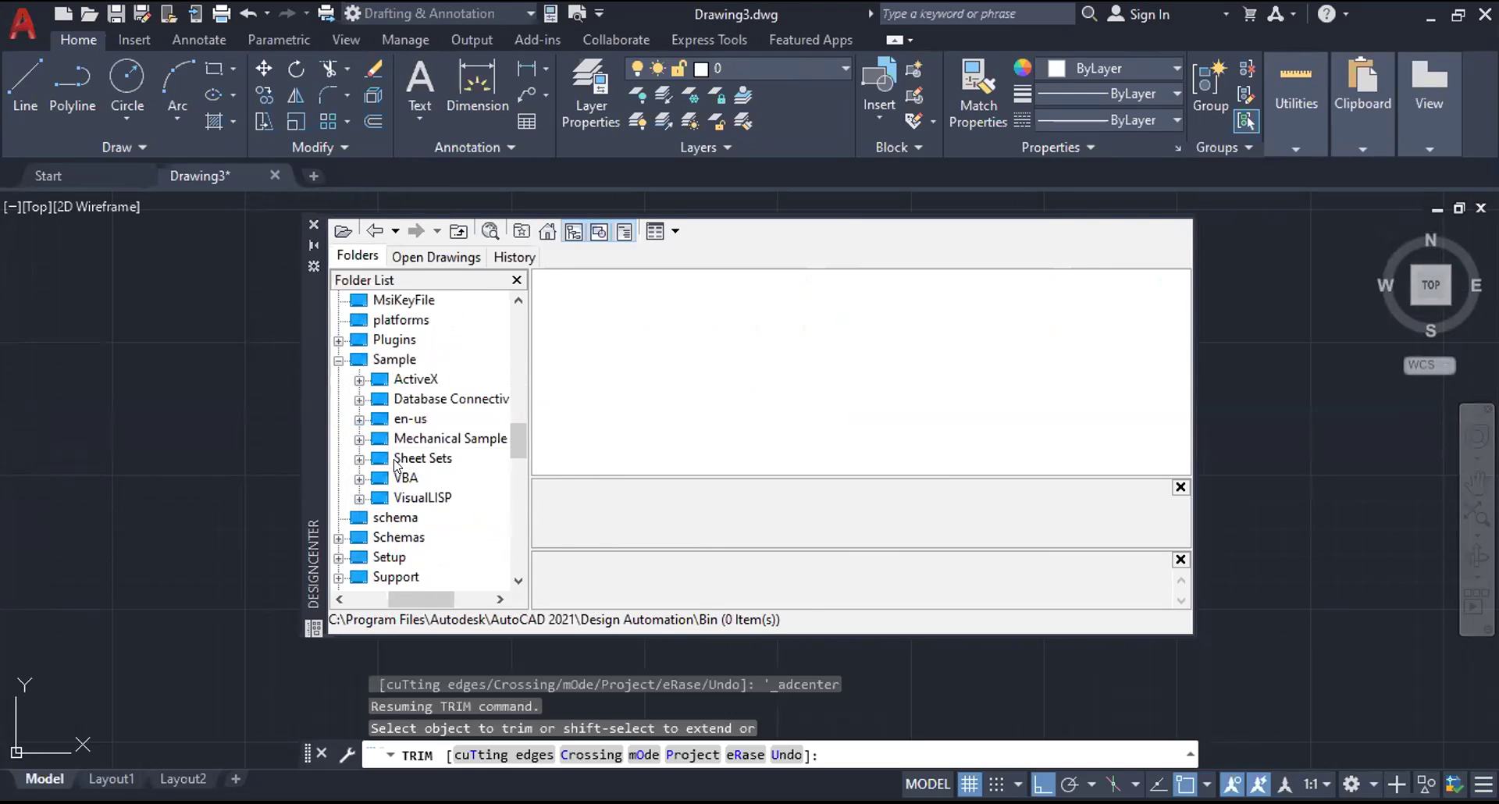
scroll(396, 463, down, 2)
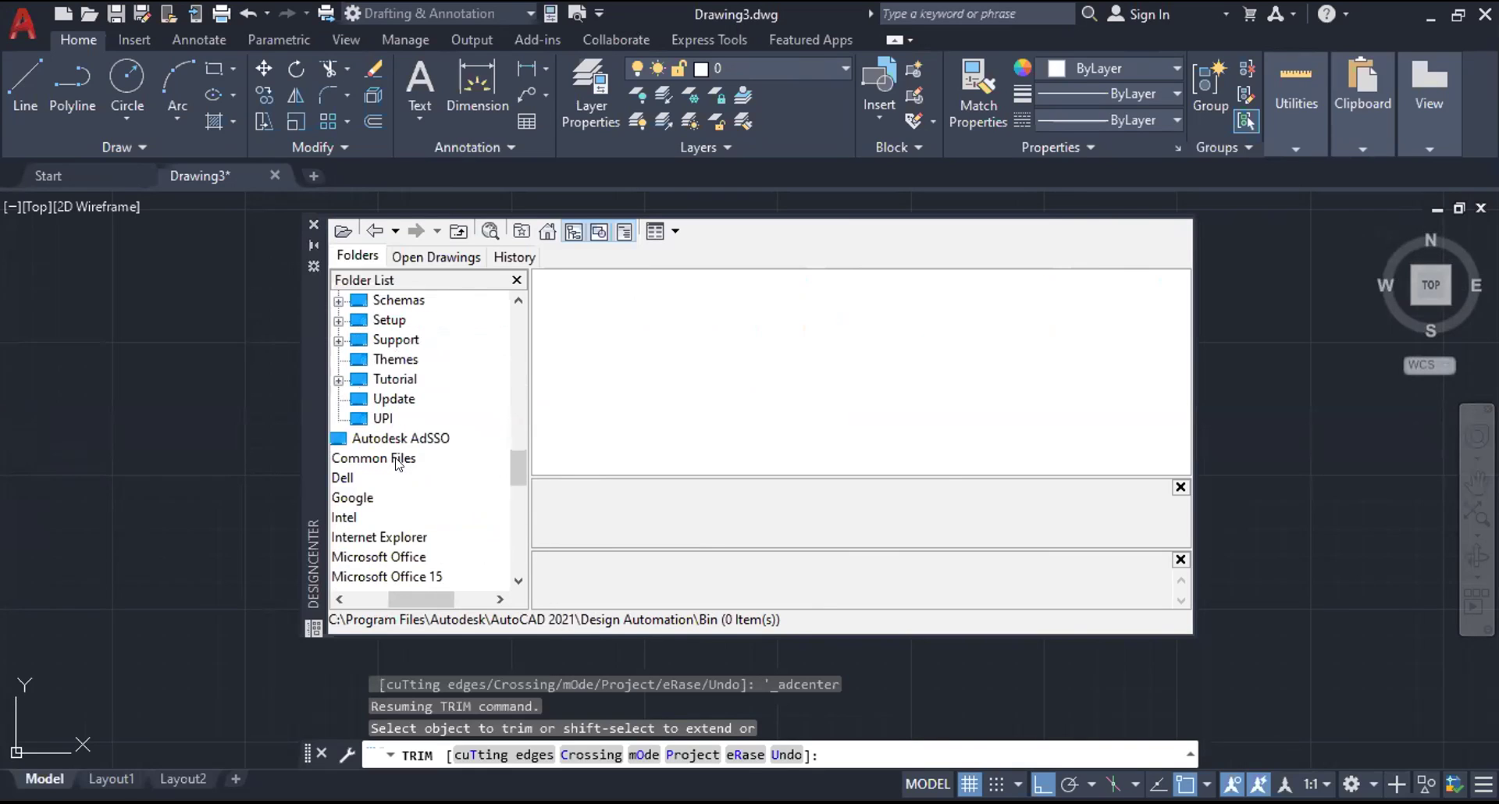
click(336, 599)
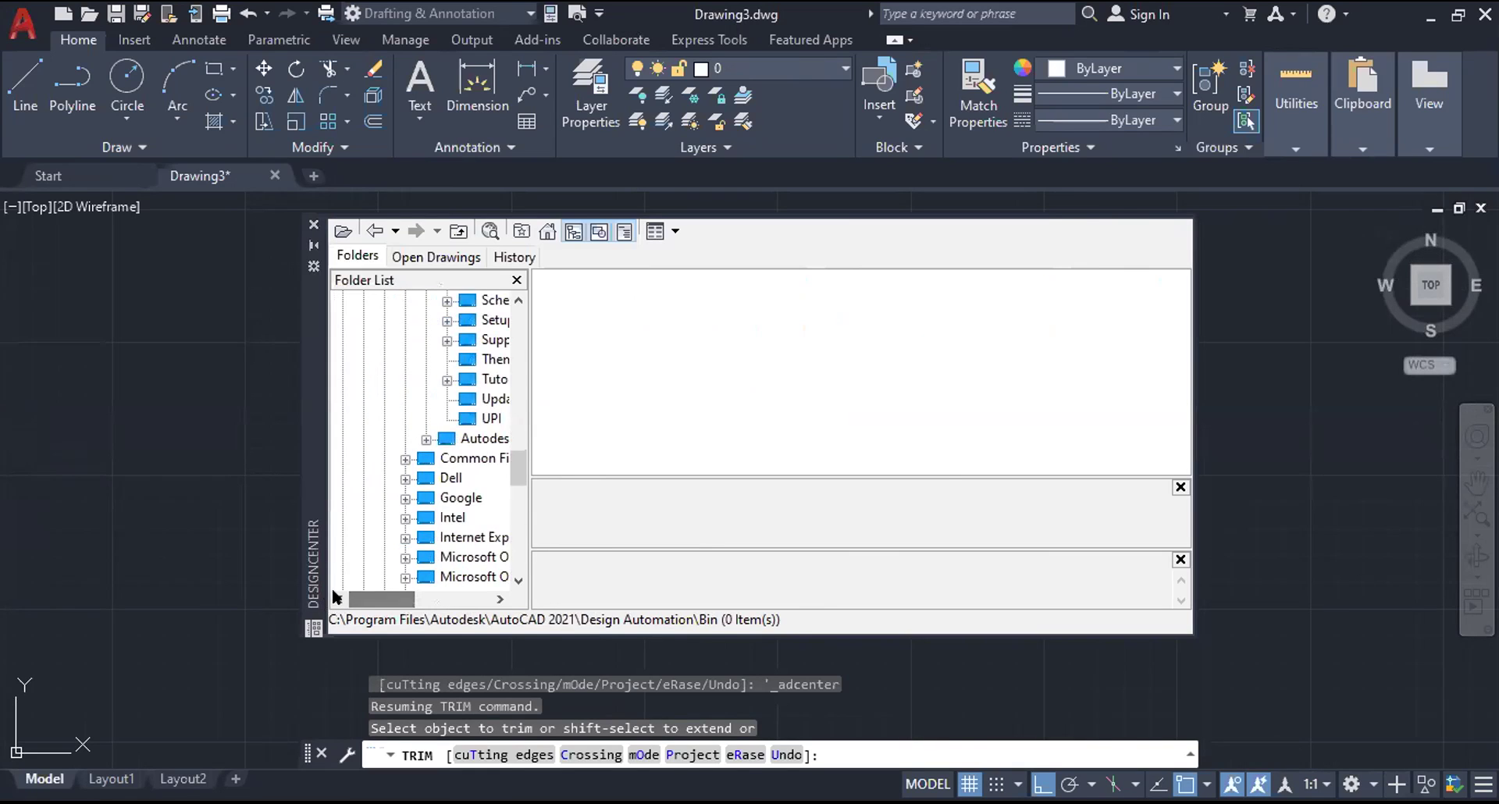
scroll(480, 506, down, 2)
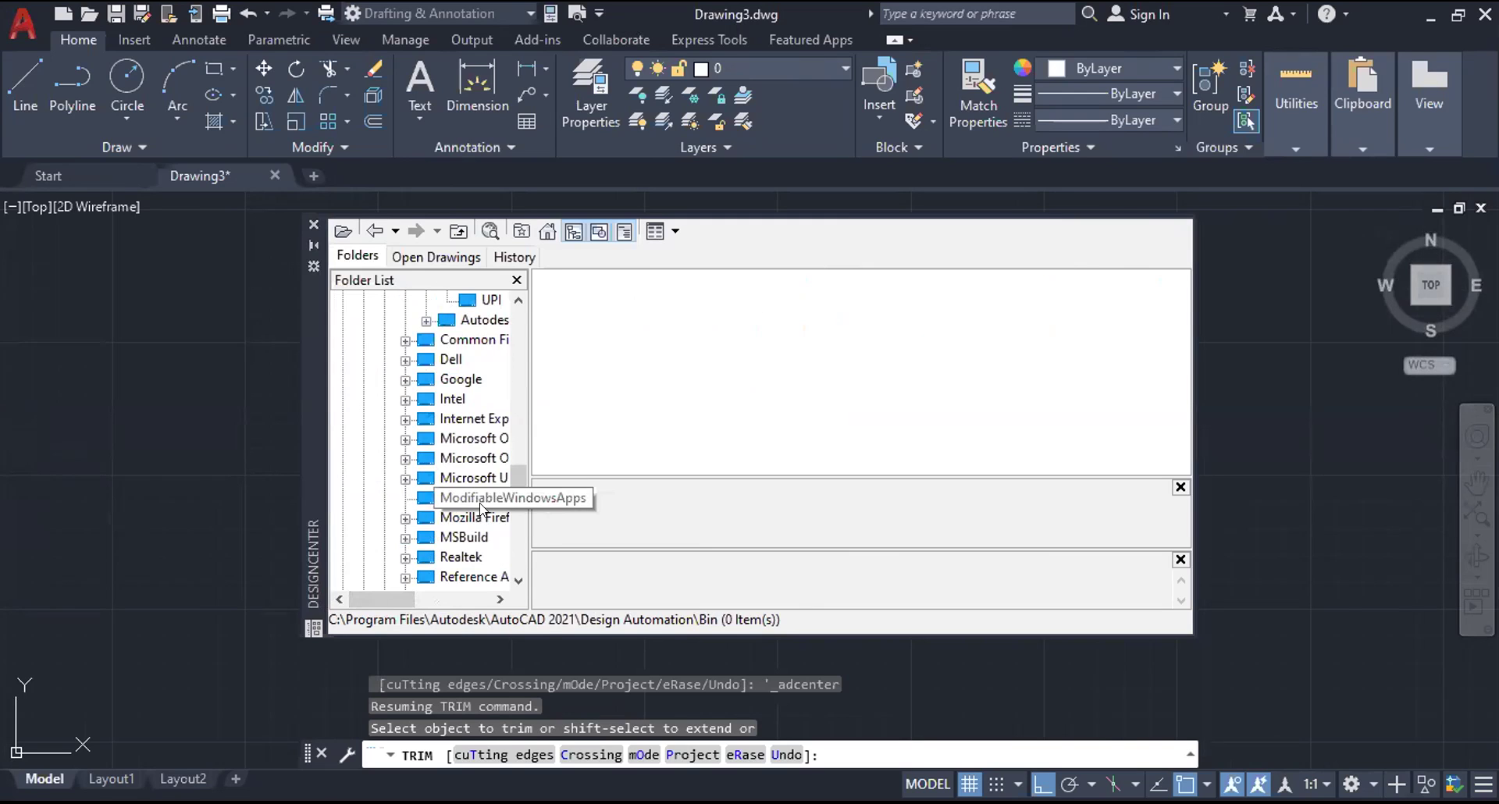
scroll(481, 509, down, 3)
drag(395, 599, 435, 598)
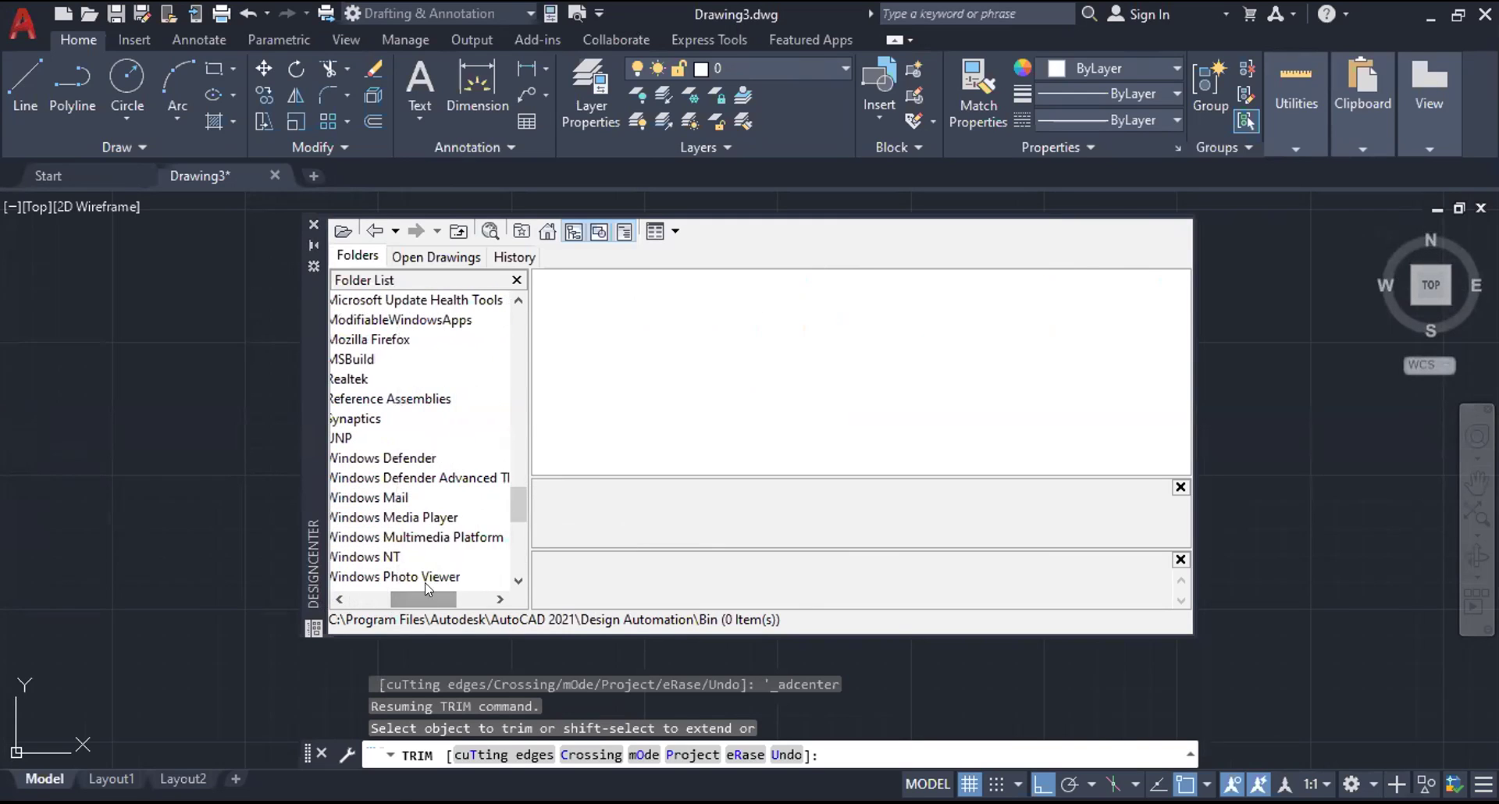
scroll(426, 470, down, 3)
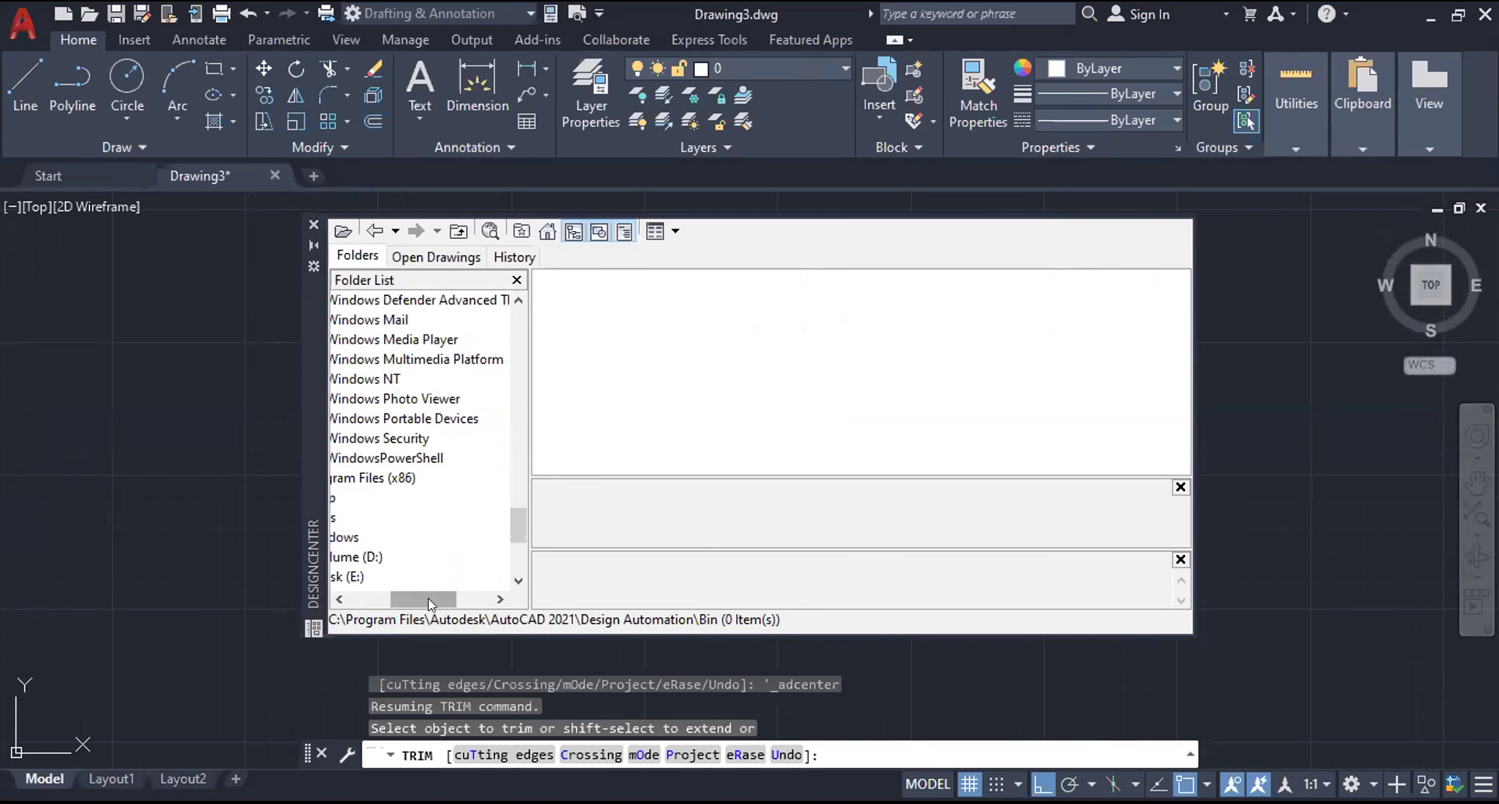
- Open Local Disk (F:) in DesignCenter and look back through the folder list up to the AutoCAD 2021 subfolders
click(377, 578)
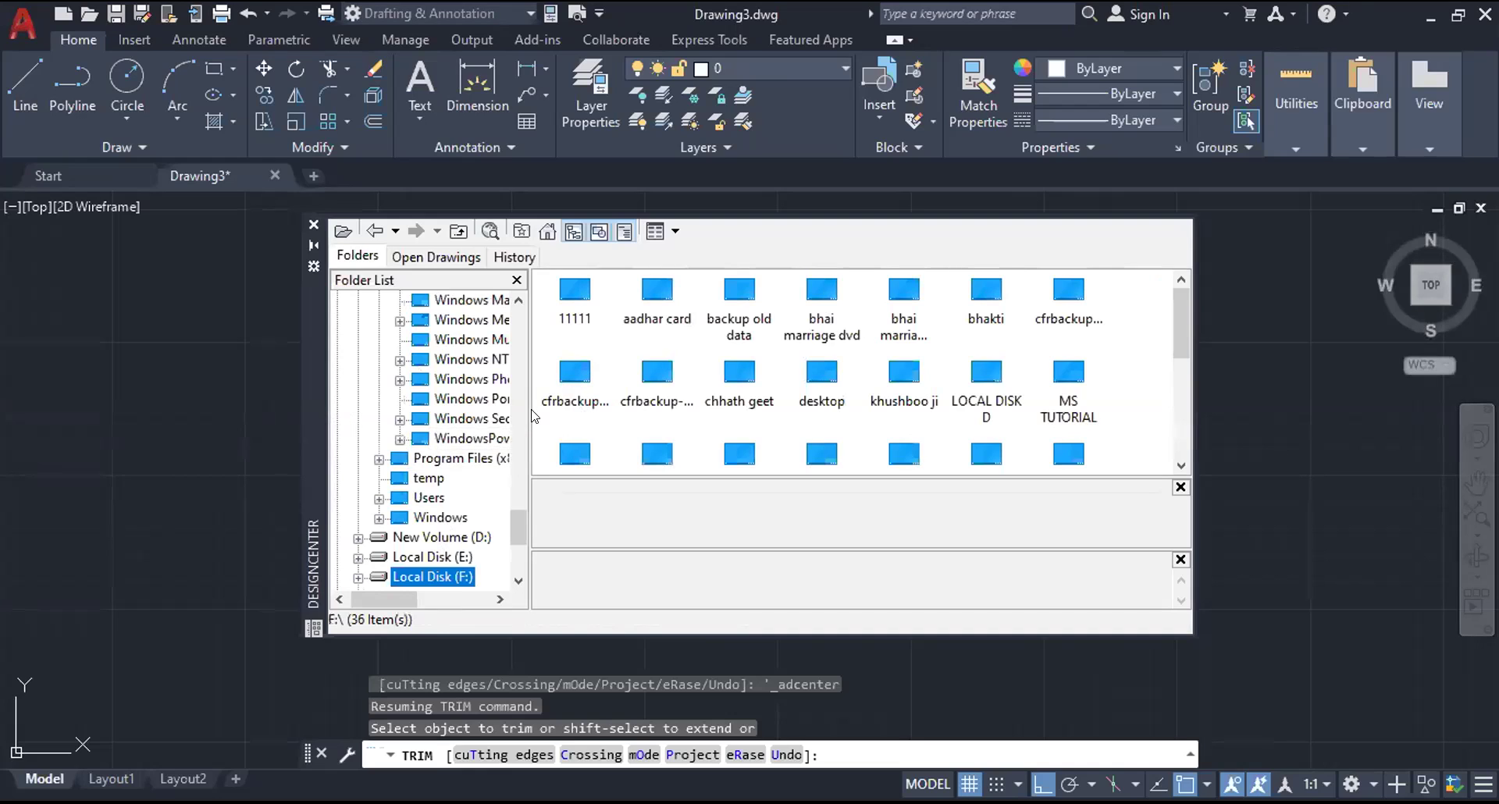
scroll(429, 377, up, 9)
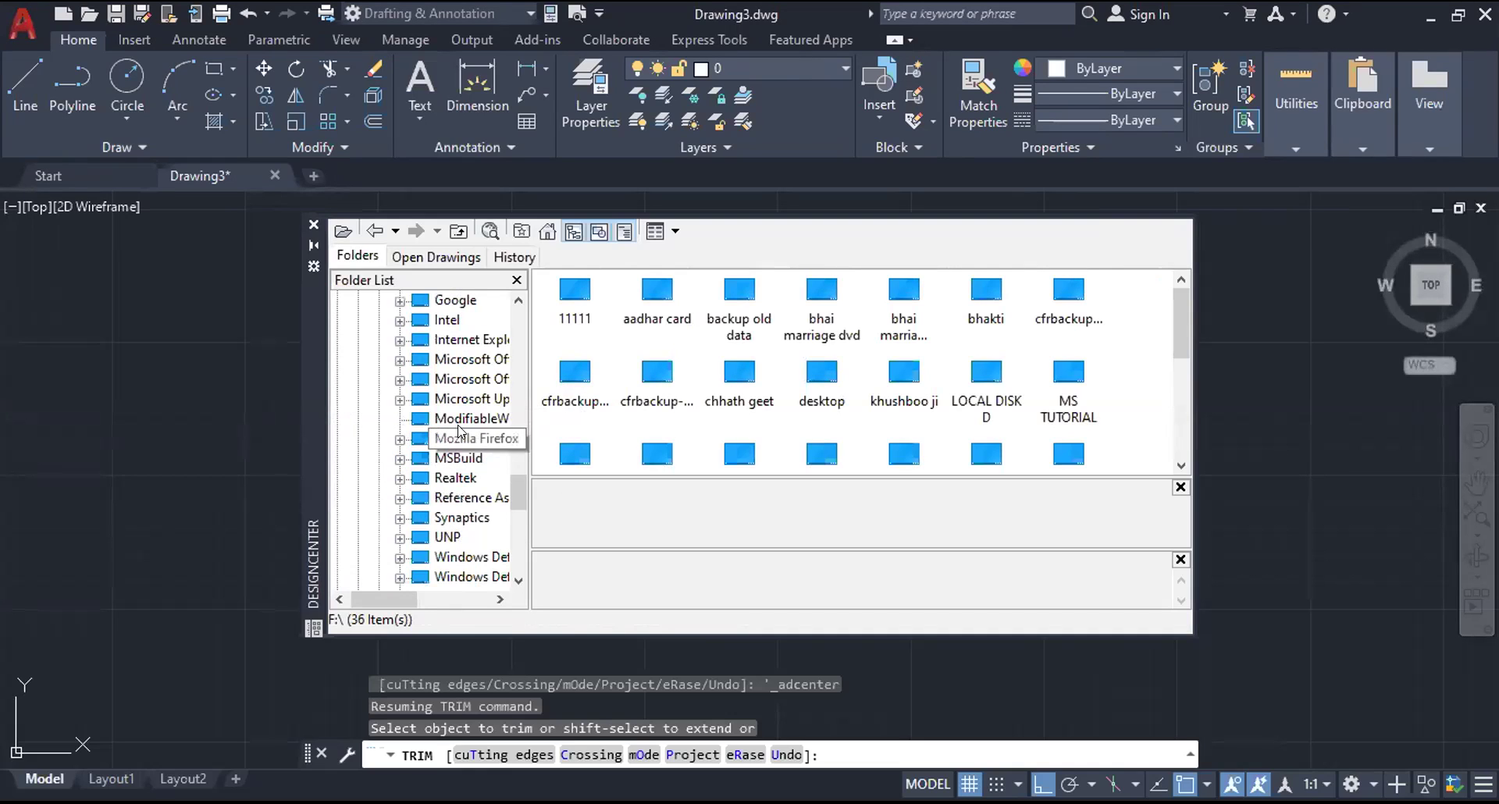
scroll(430, 377, up, 1)
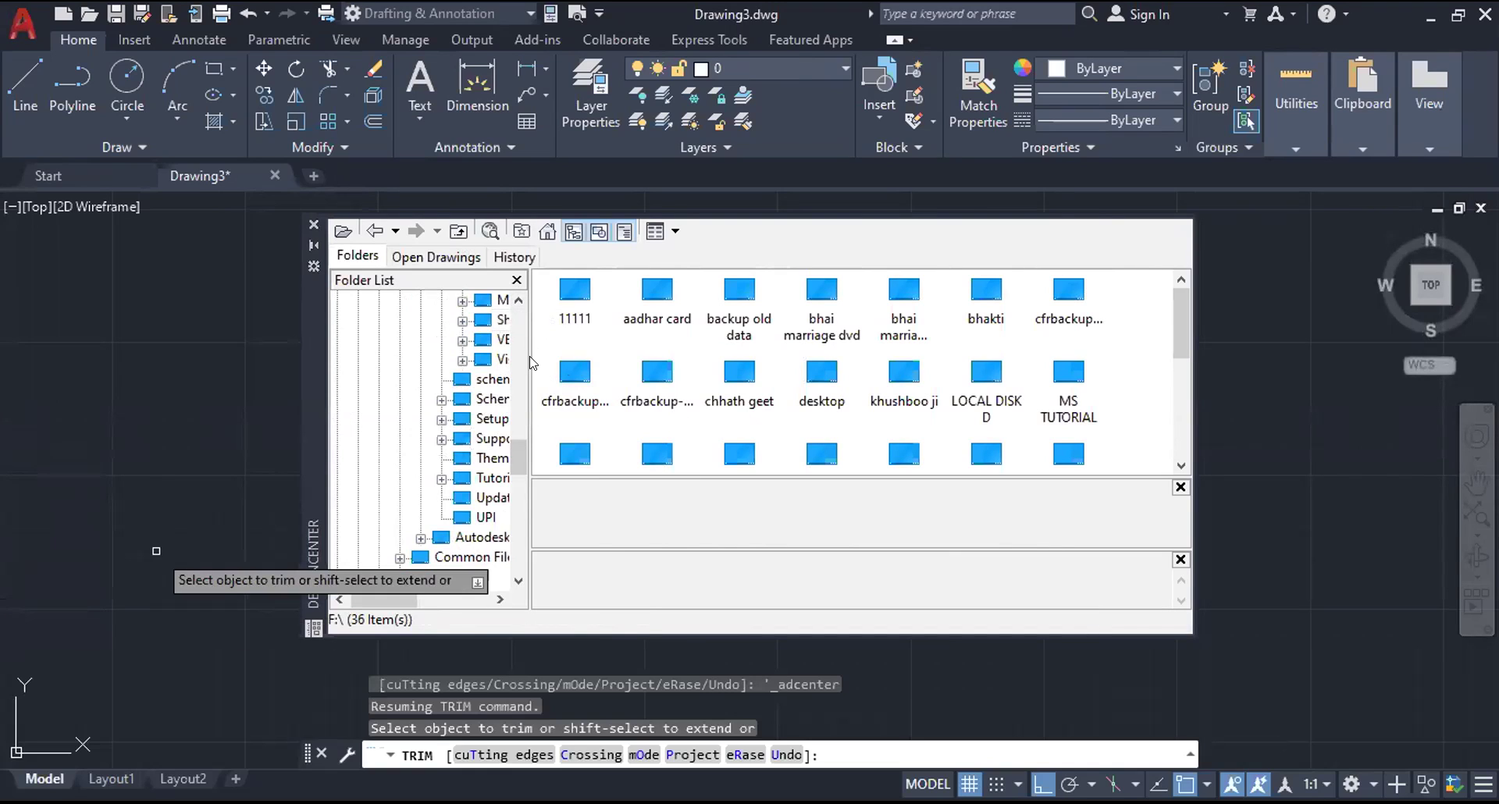
- Close DesignCenter and end the running Trim command
click(310, 225)
key(Return)
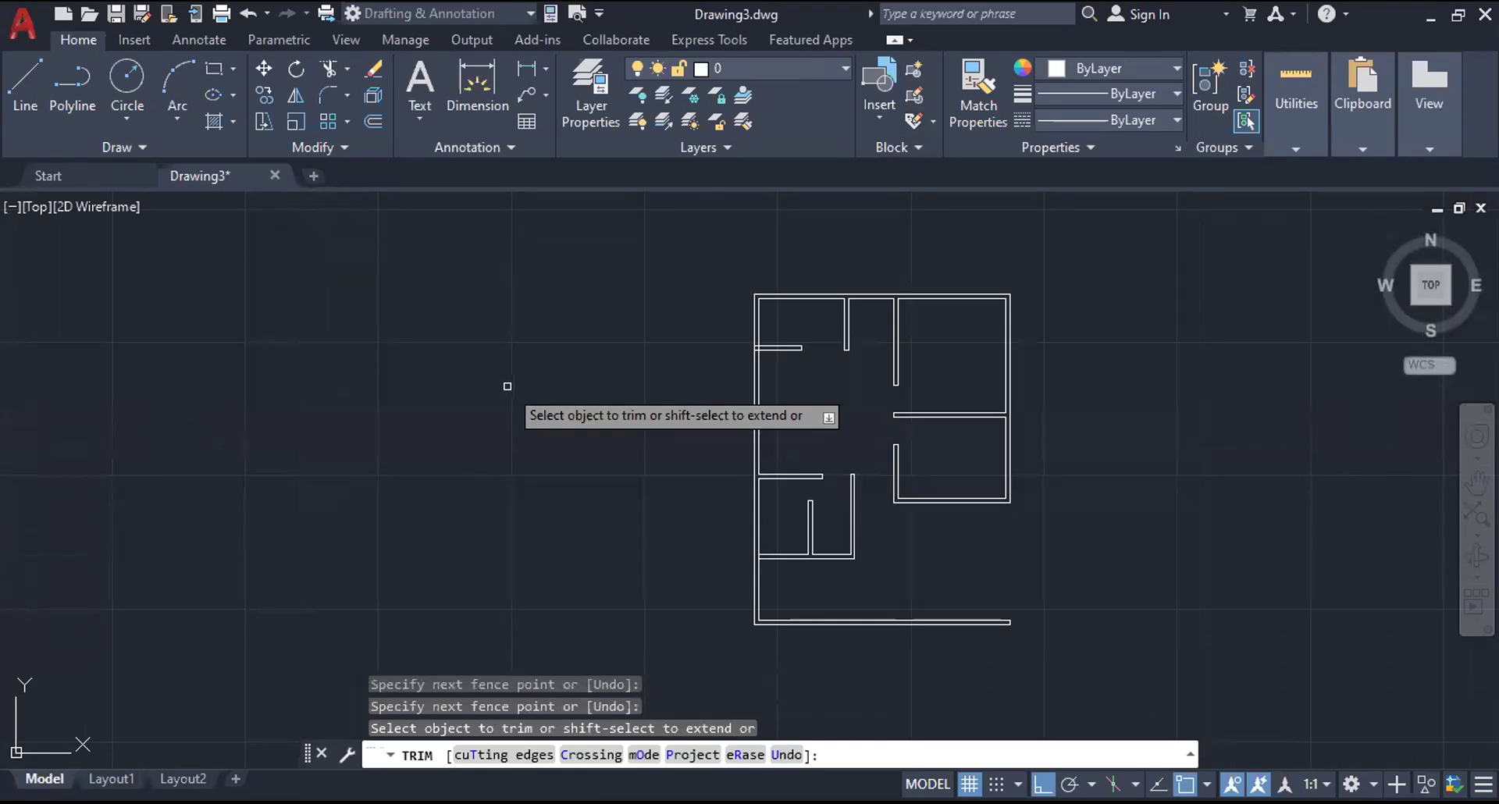
key(Escape)
key(Escape)
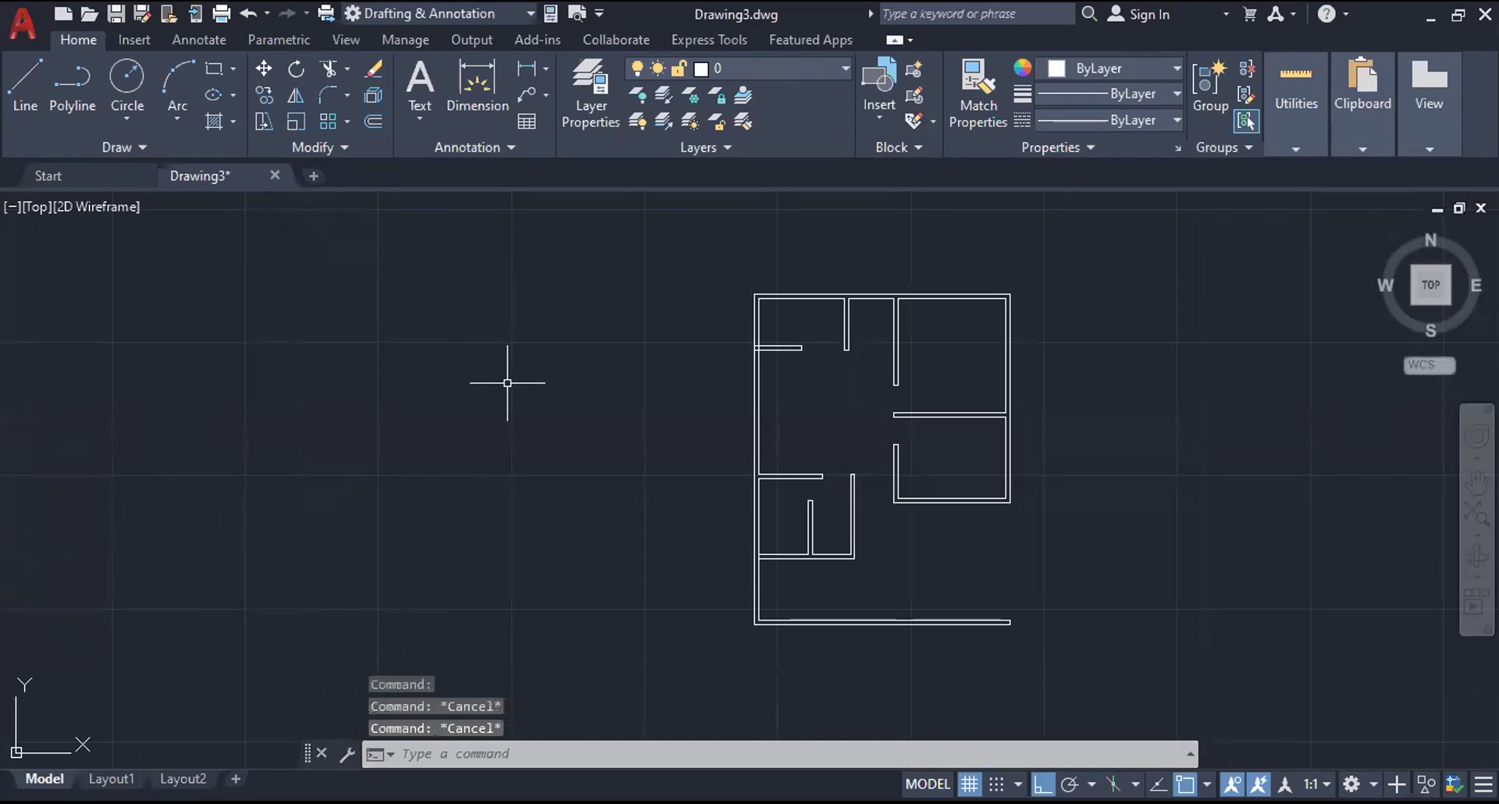
- Open Drafting Settings with DS, review the Snap and Grid options, and close the dialog without changes
text(DS)
key(Return)
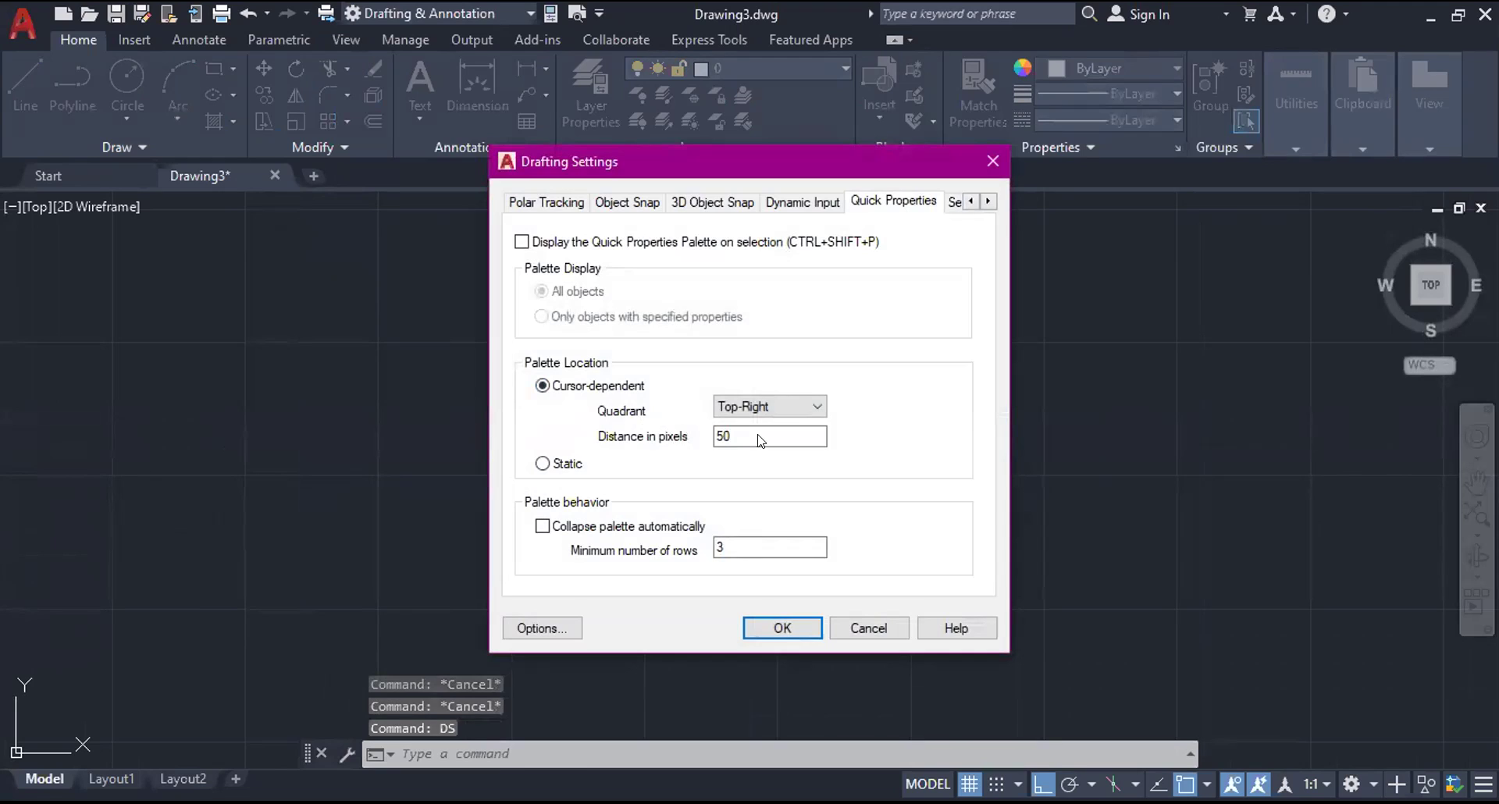
click(972, 201)
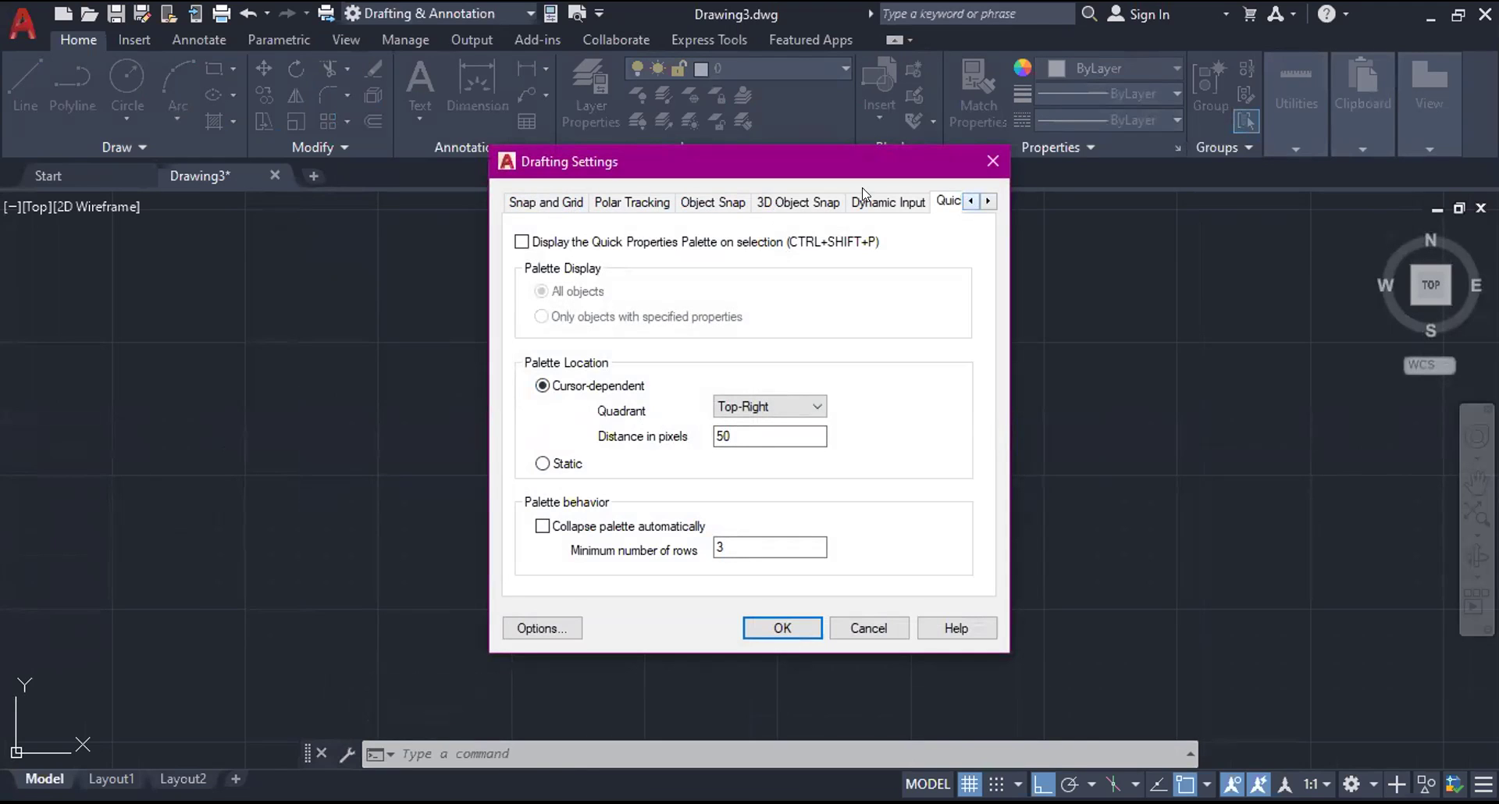
click(521, 203)
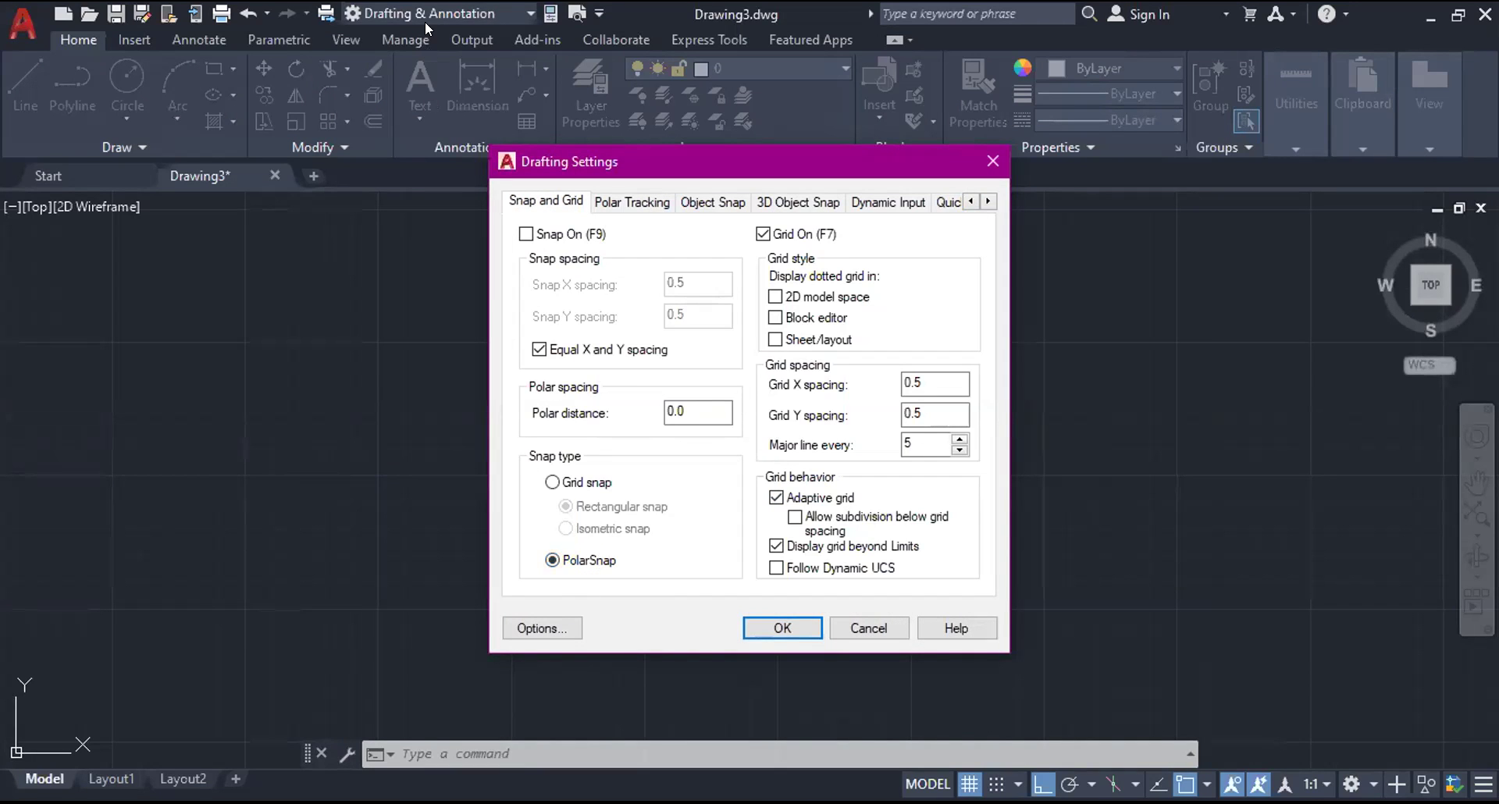
click(988, 155)
click(617, 222)
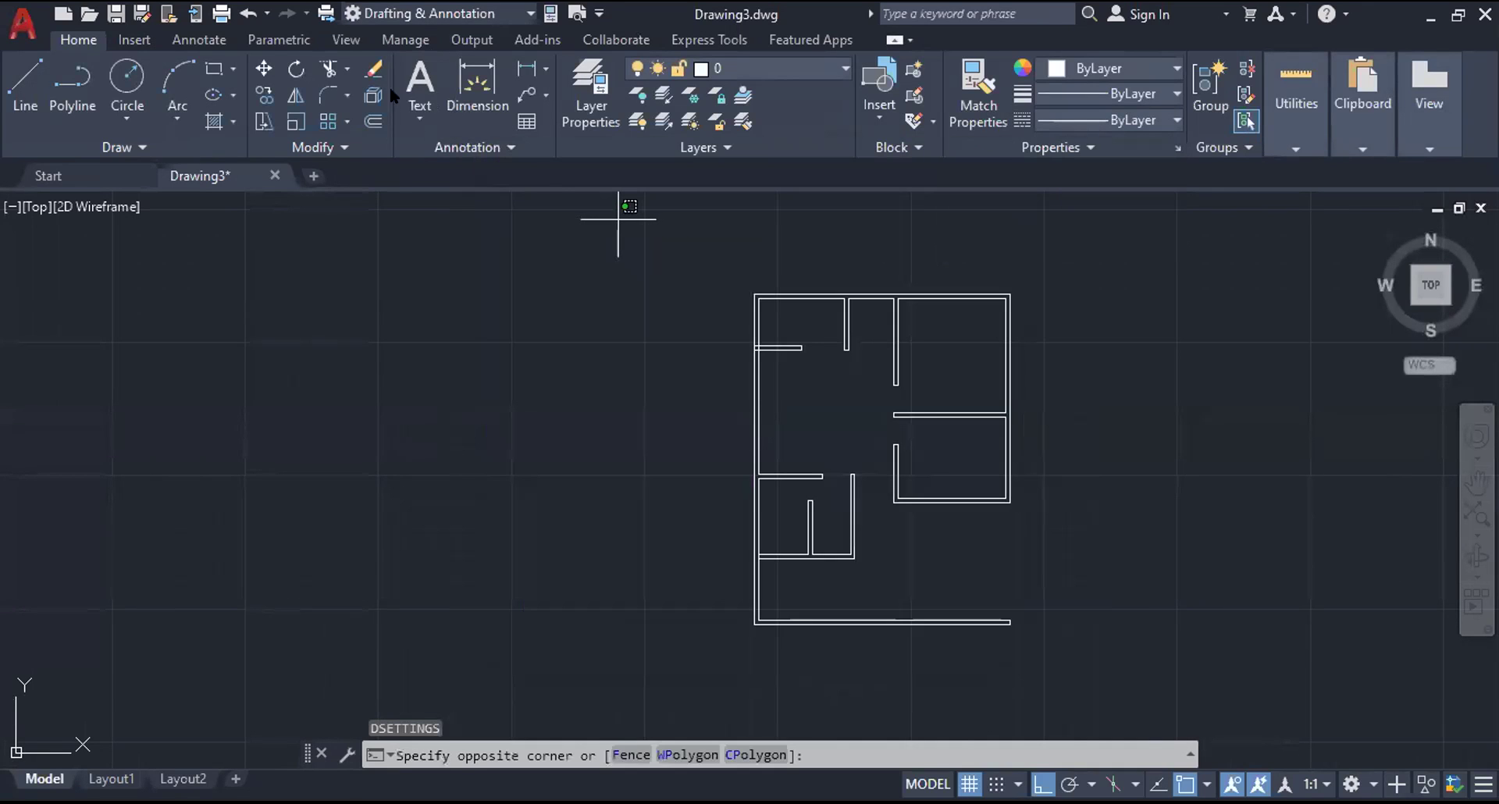
- Review the Workspace Settings and the My Workspace choices, then cancel the dialog and clear any pending selection
click(416, 13)
click(415, 13)
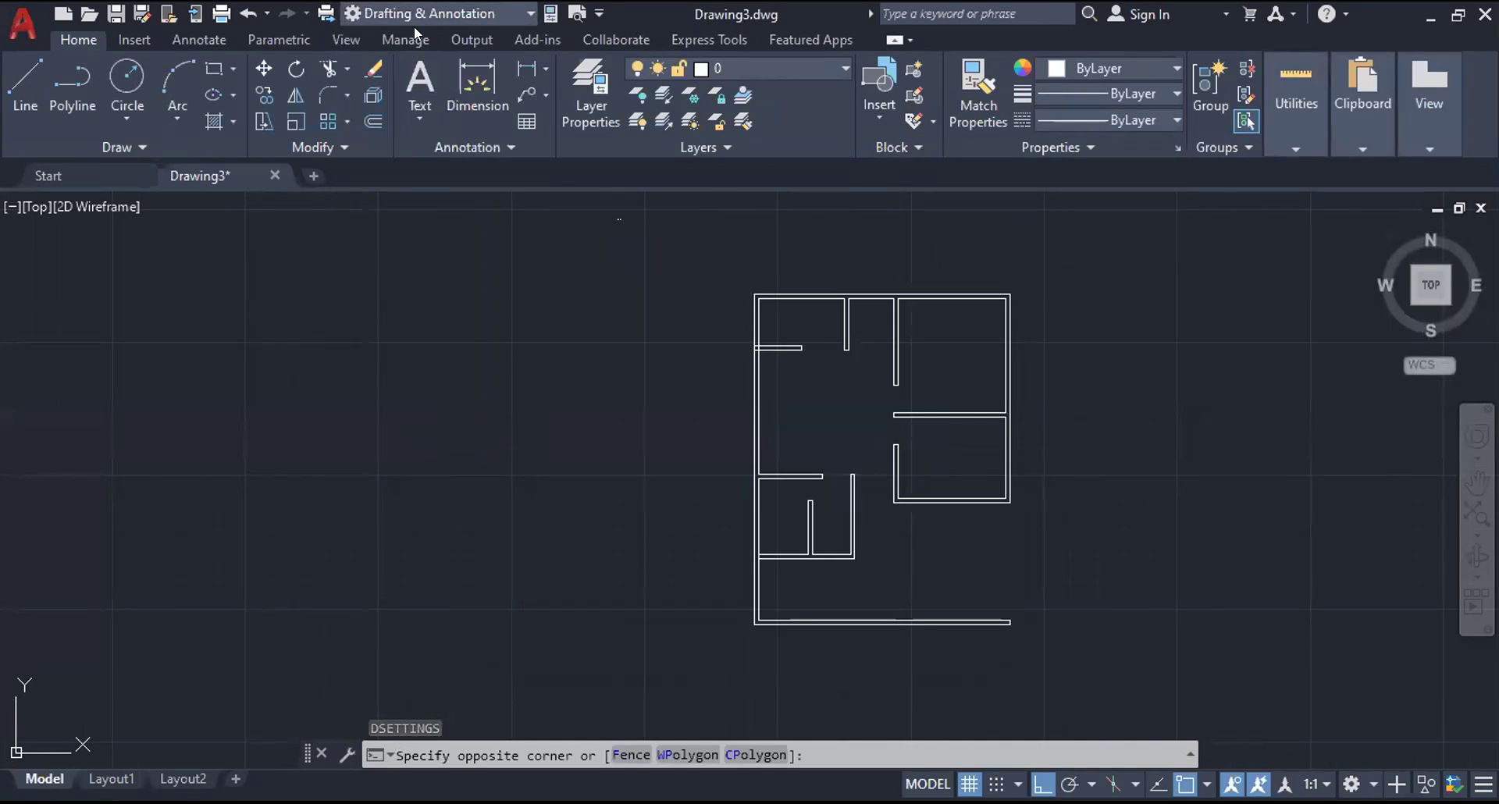
click(426, 14)
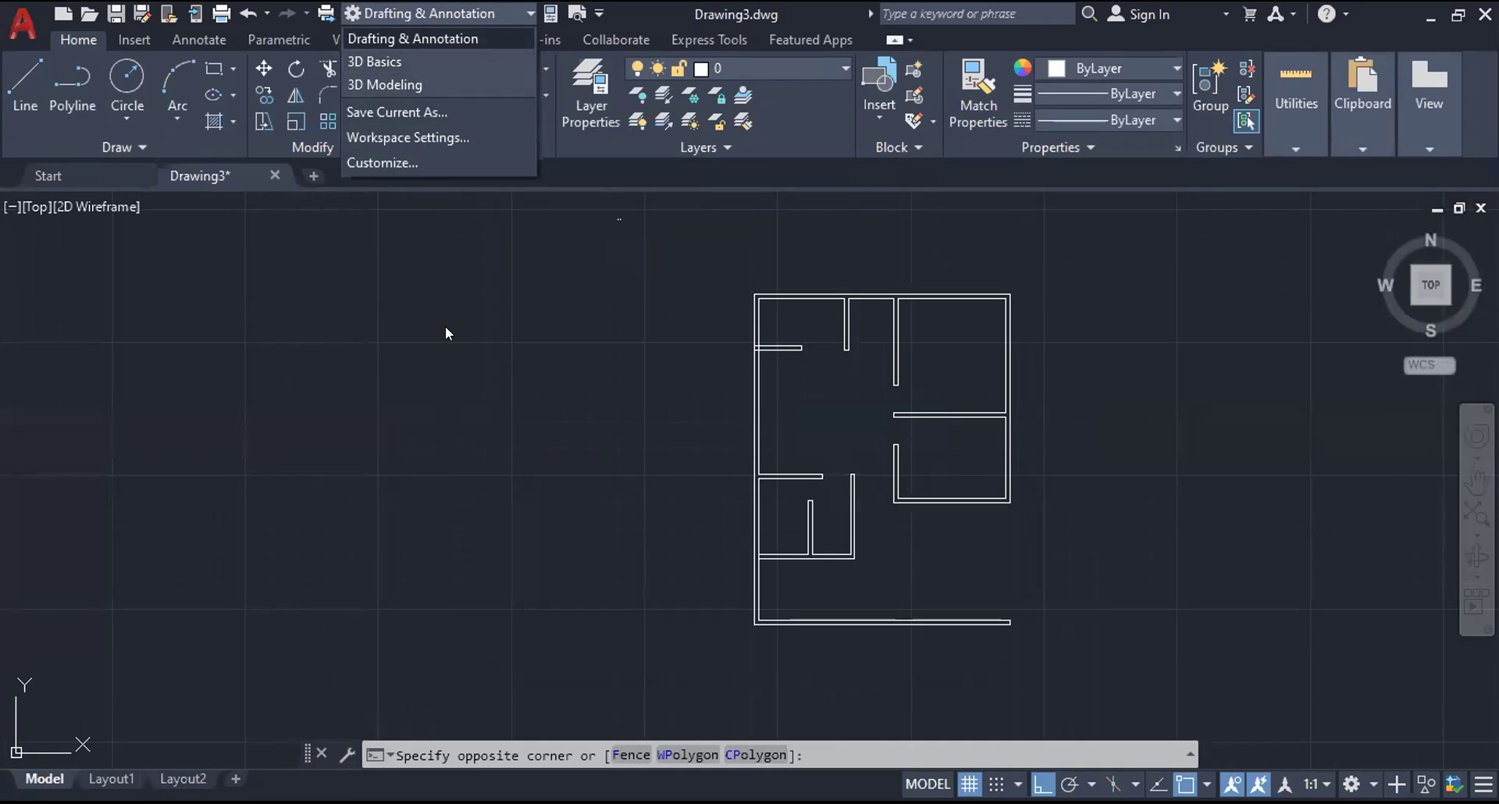
click(412, 132)
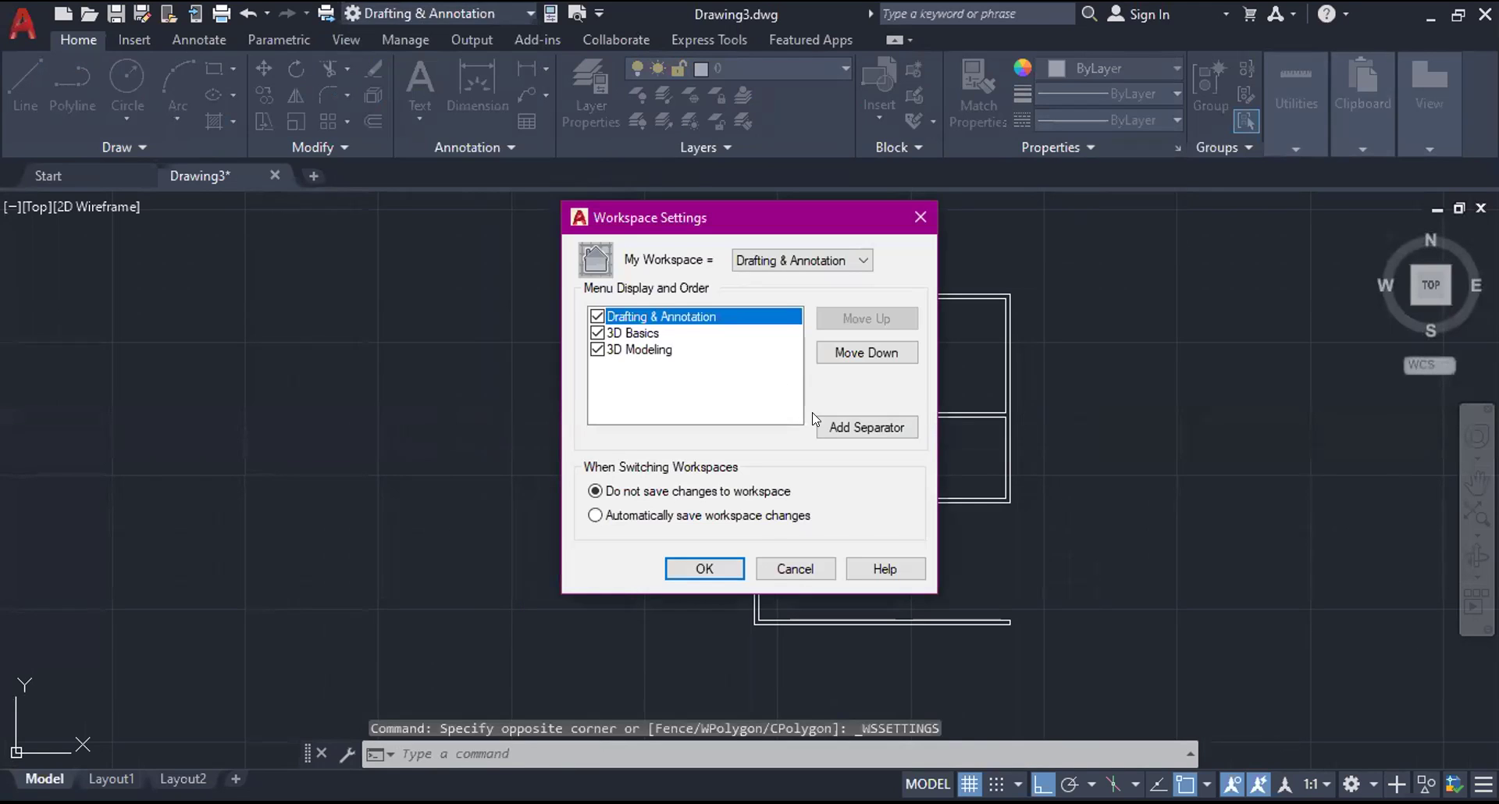
click(784, 261)
click(784, 261)
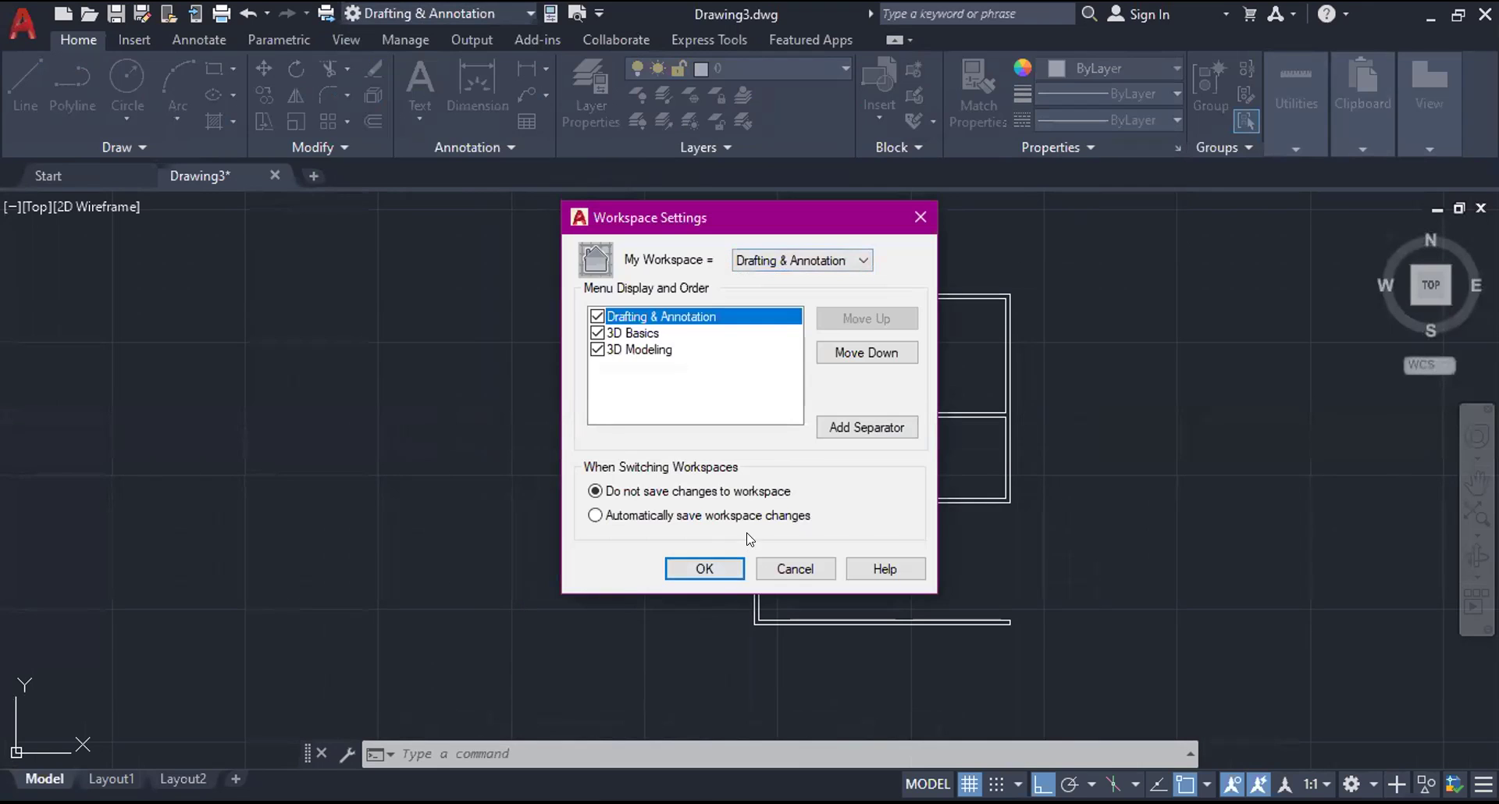
click(795, 568)
click(800, 564)
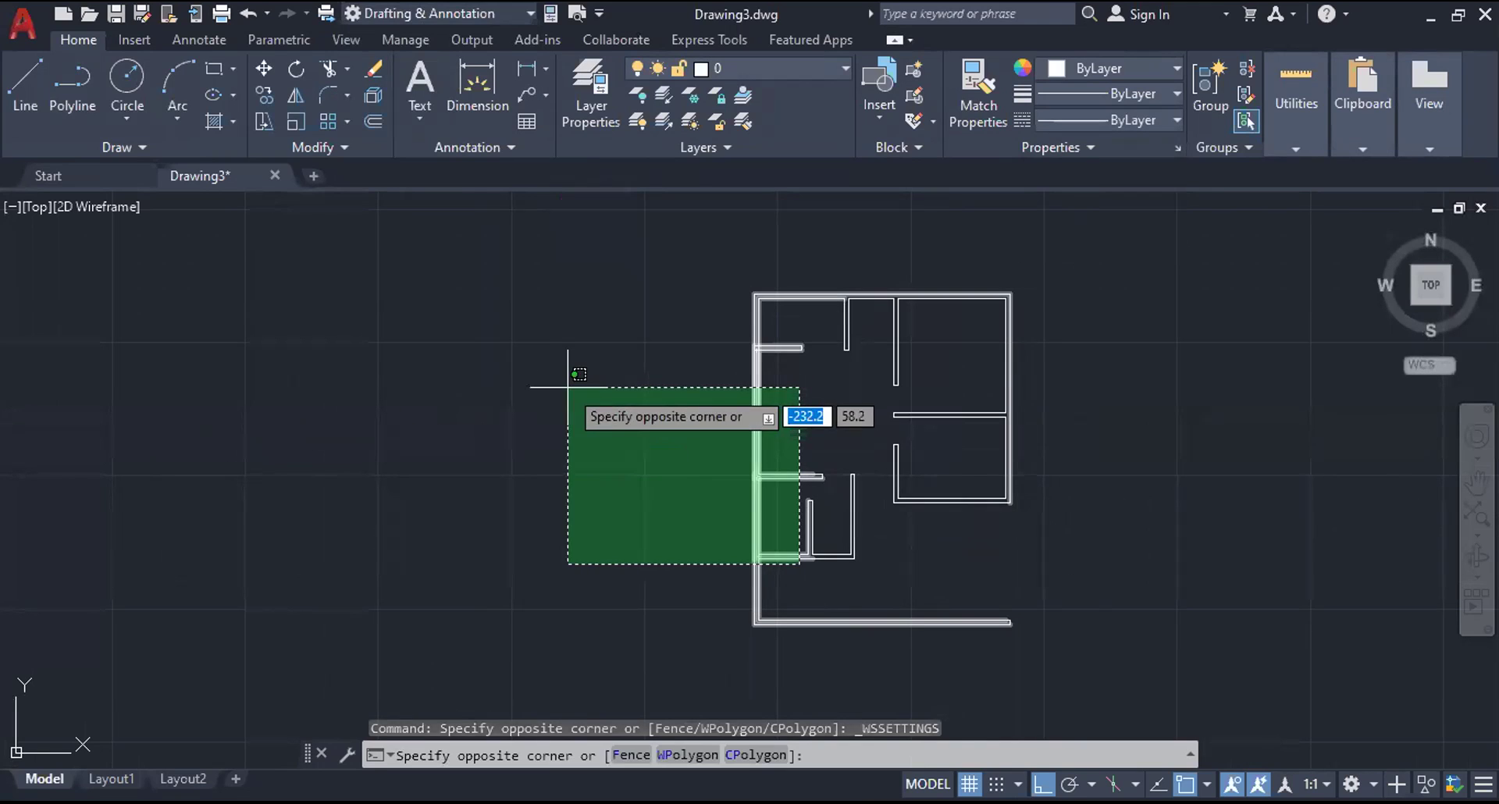
key(Escape)
key(Escape)
key(Escape)
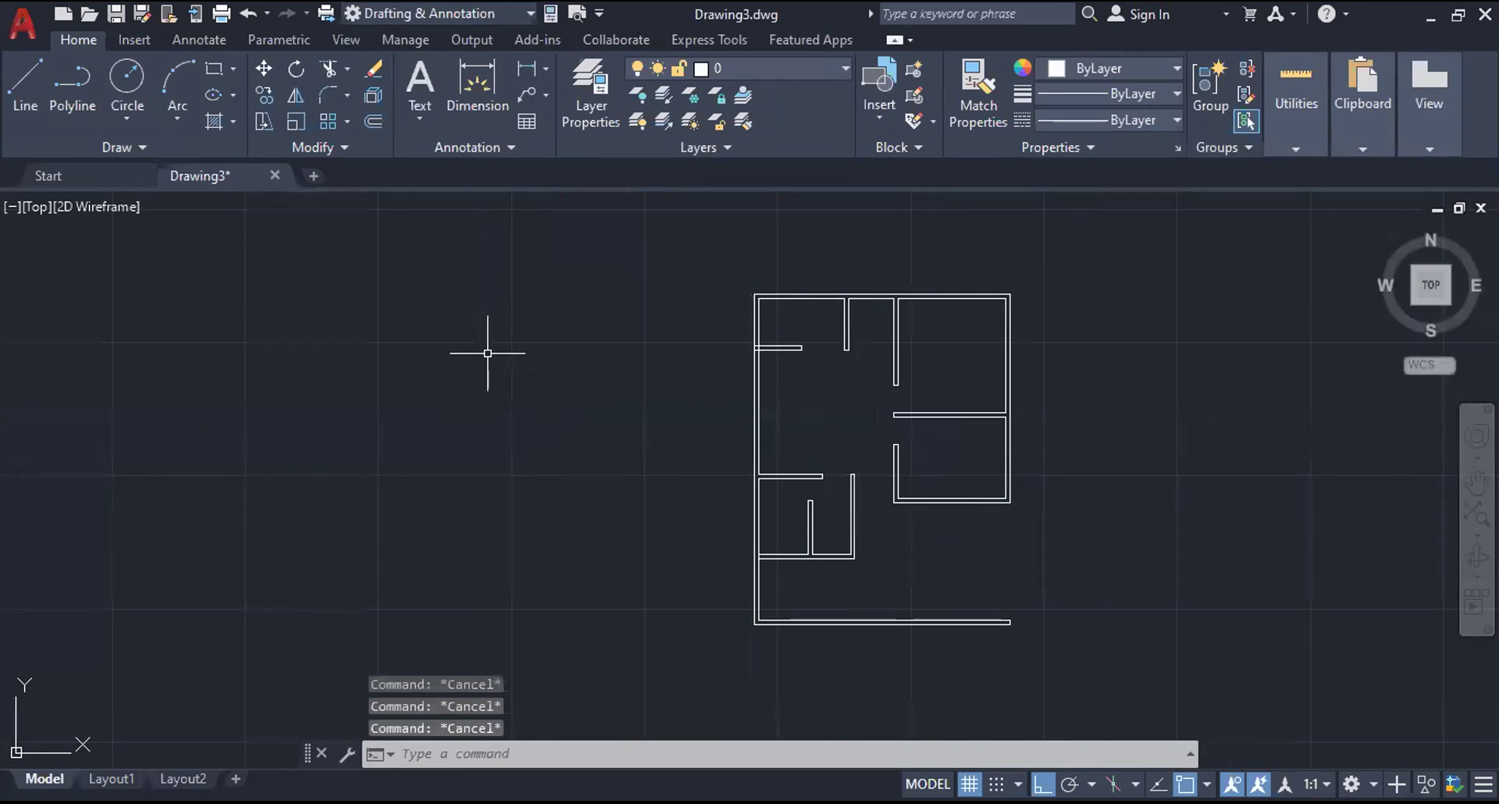
text(DS)
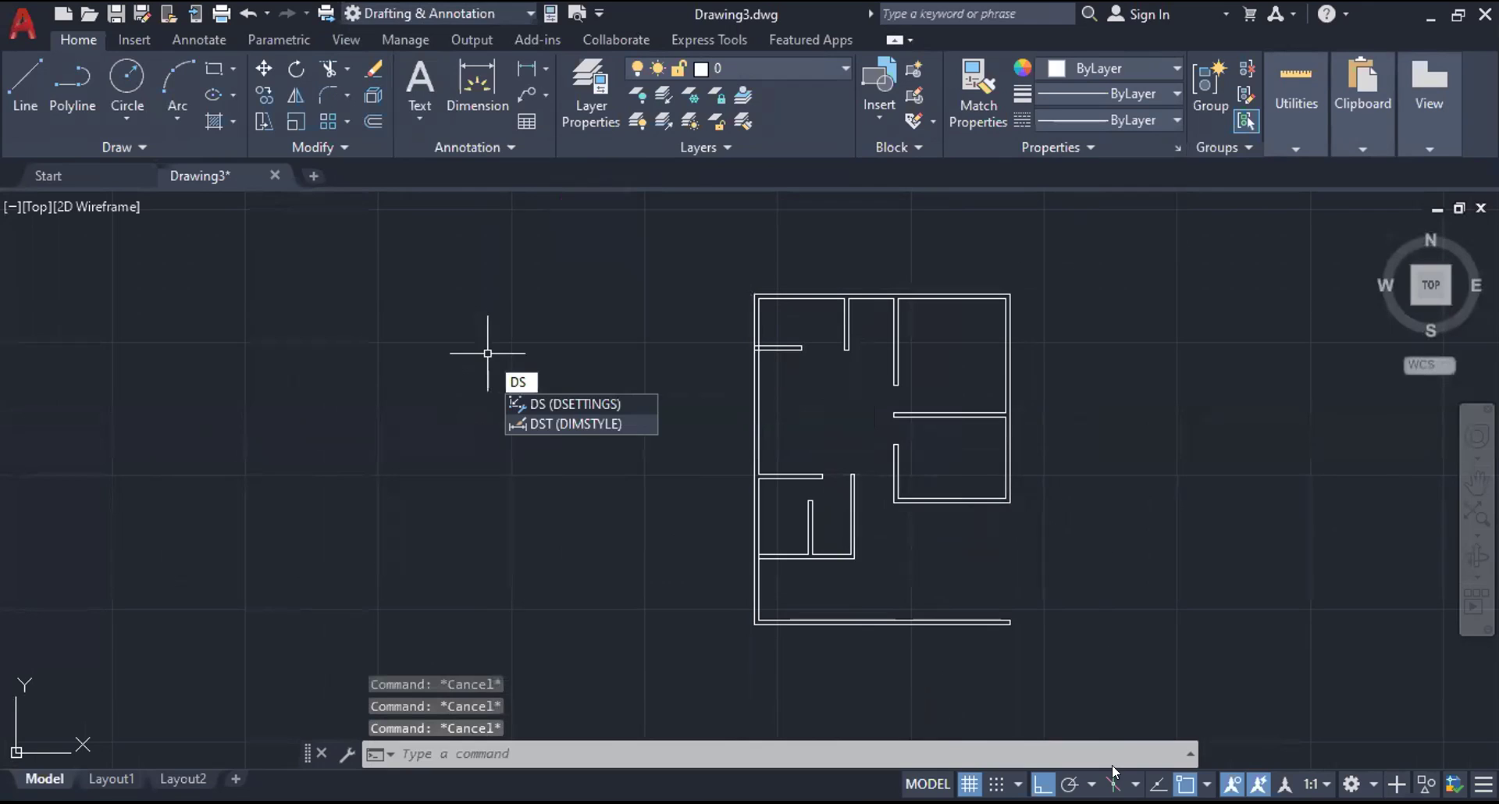
key(Escape)
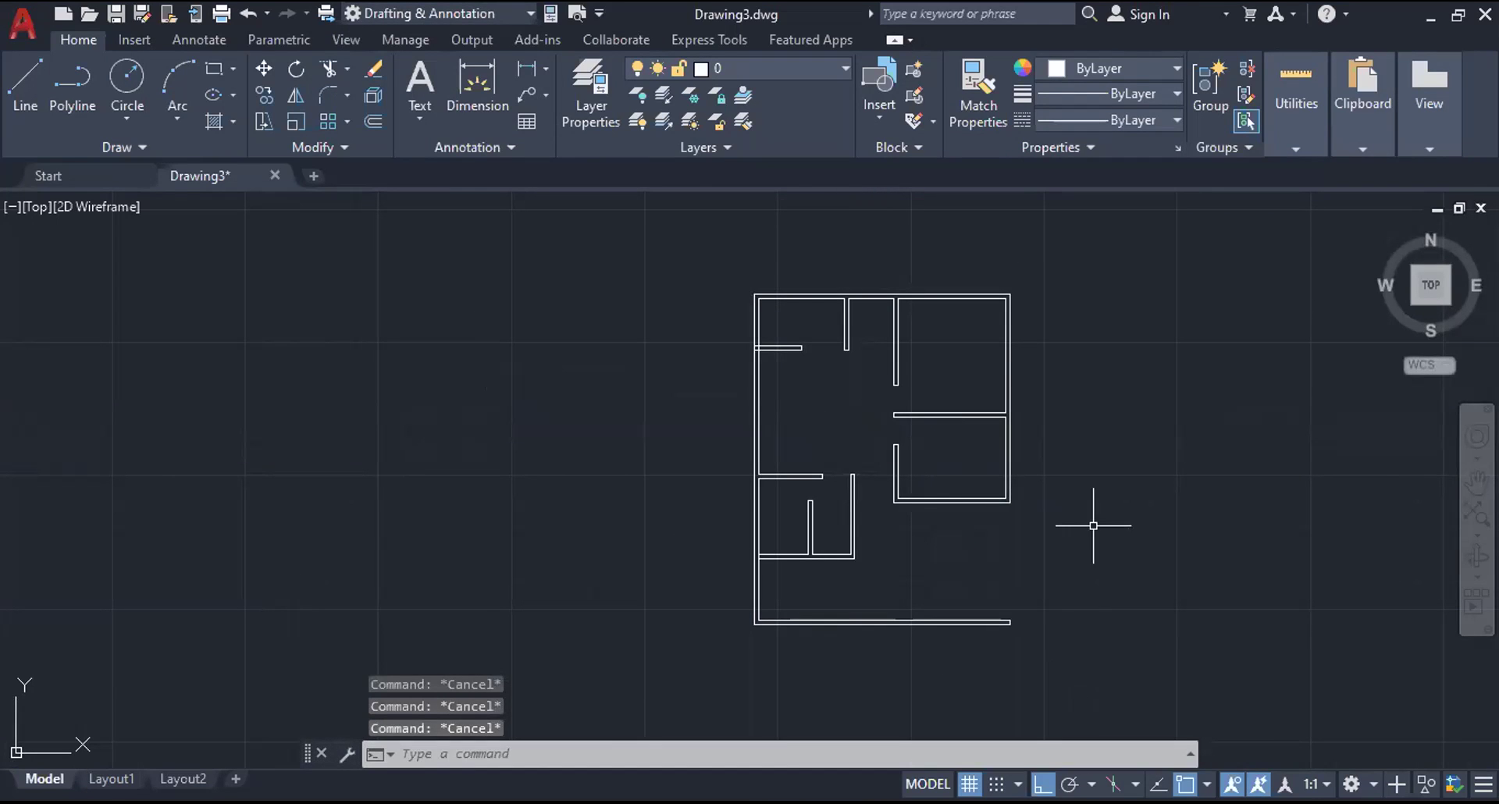
click(1198, 516)
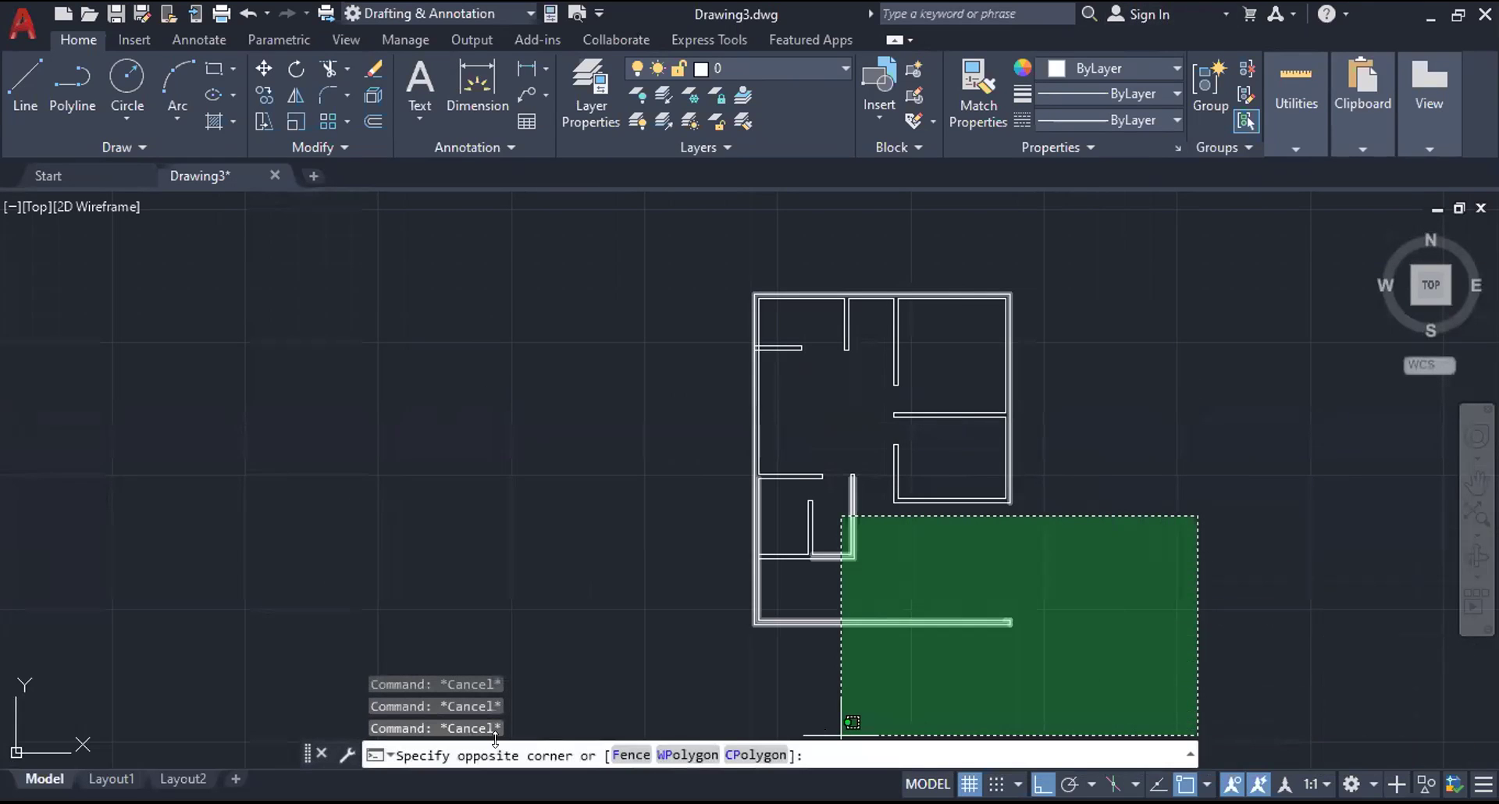
click(1133, 344)
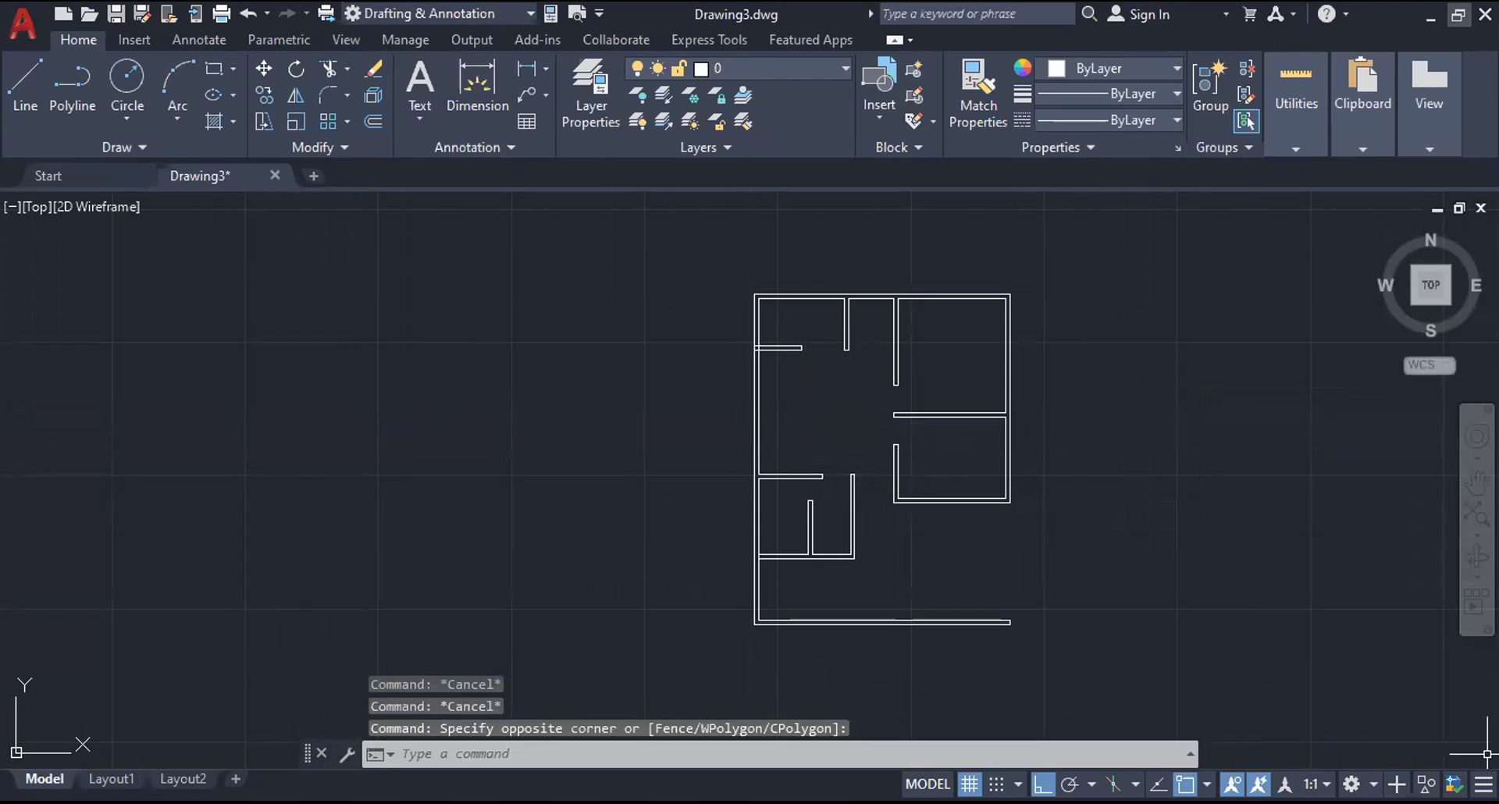
- Restore the program window to a smaller size and maximize it again
click(1457, 14)
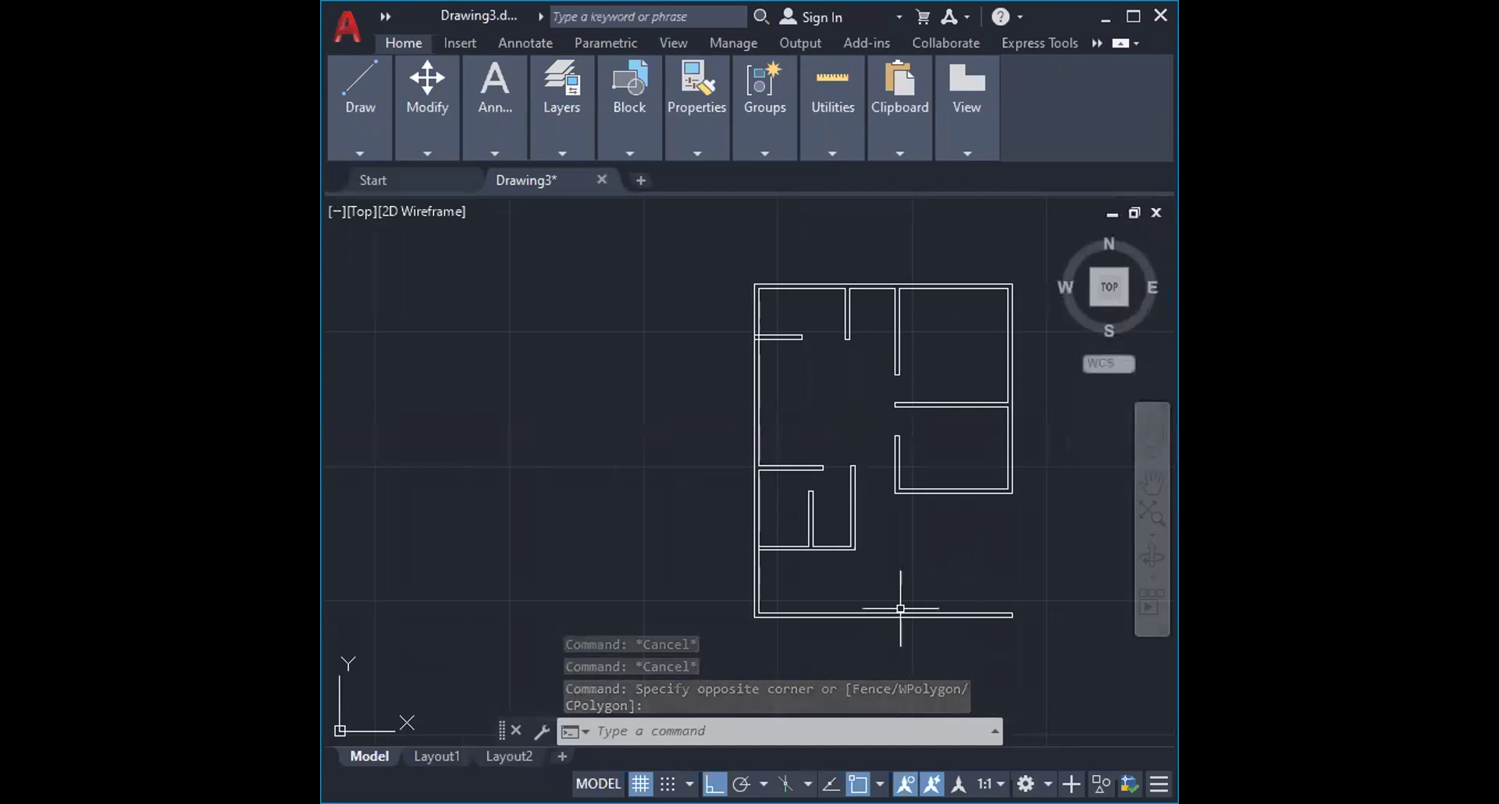
drag(1122, 19, 798, 11)
click(797, 11)
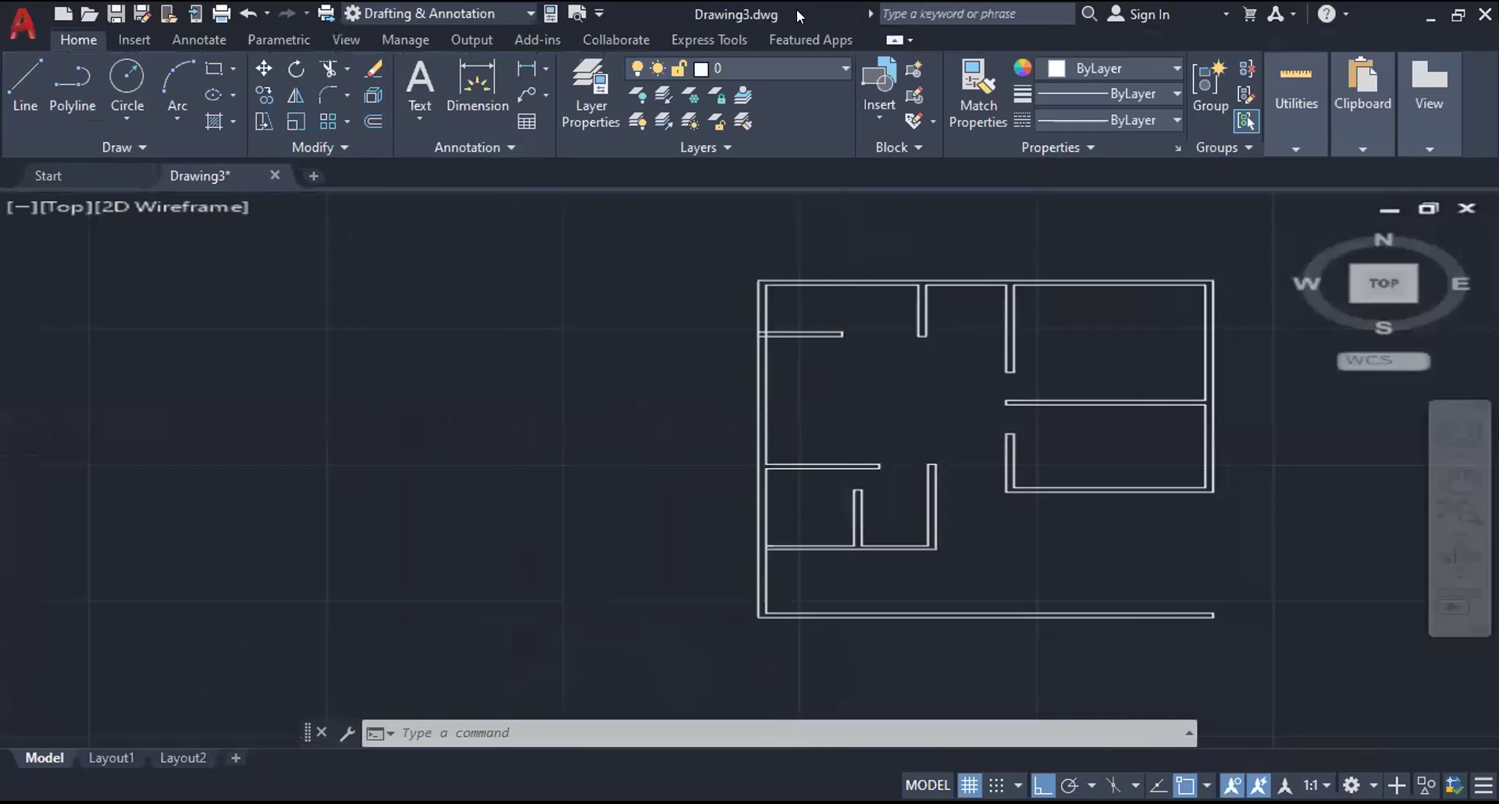
- Turn on isometric drafting and set the drafting plane to isoplane Top
middle_drag(809, 655, 699, 518)
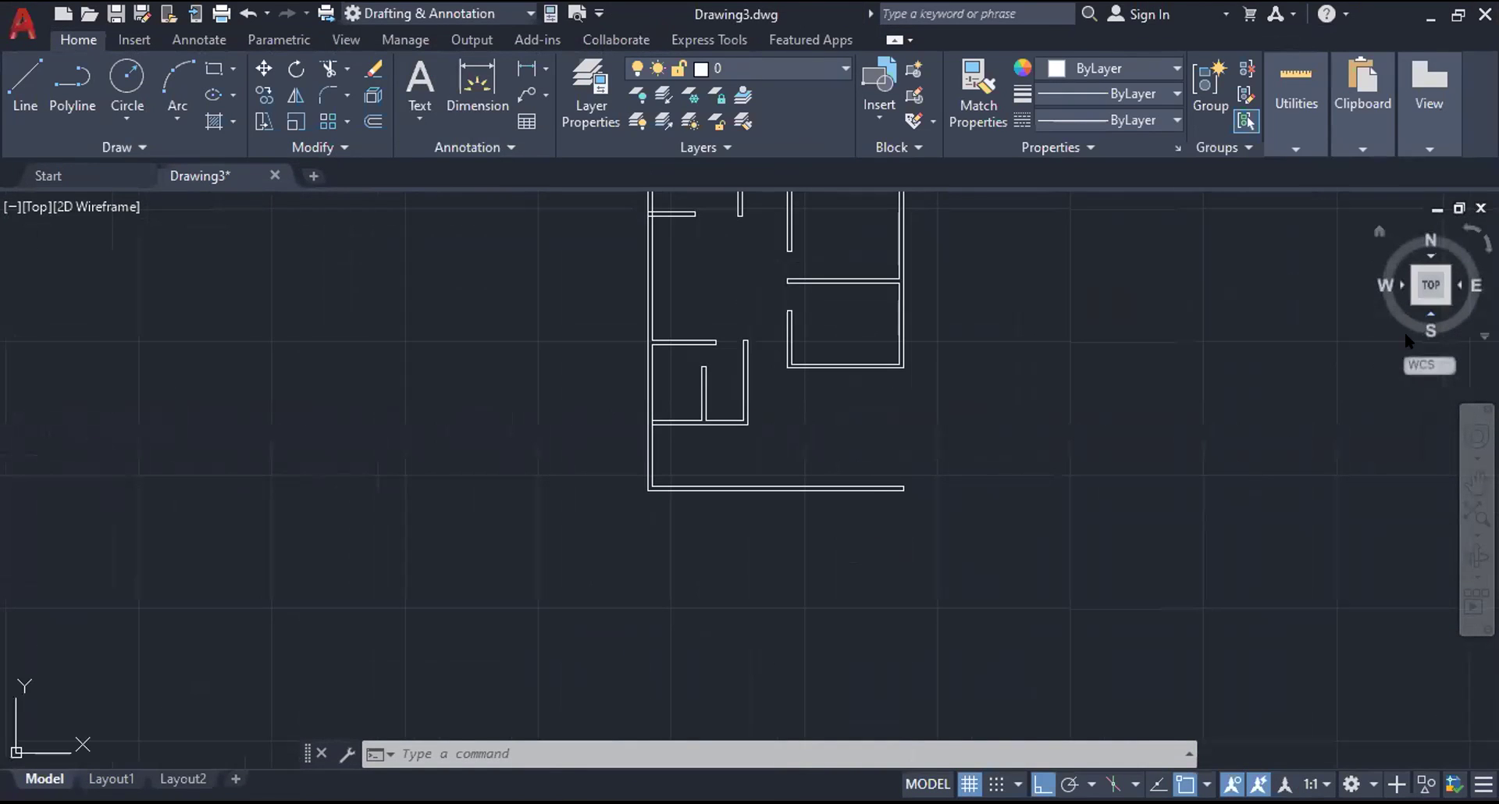
scroll(1185, 507, down, 2)
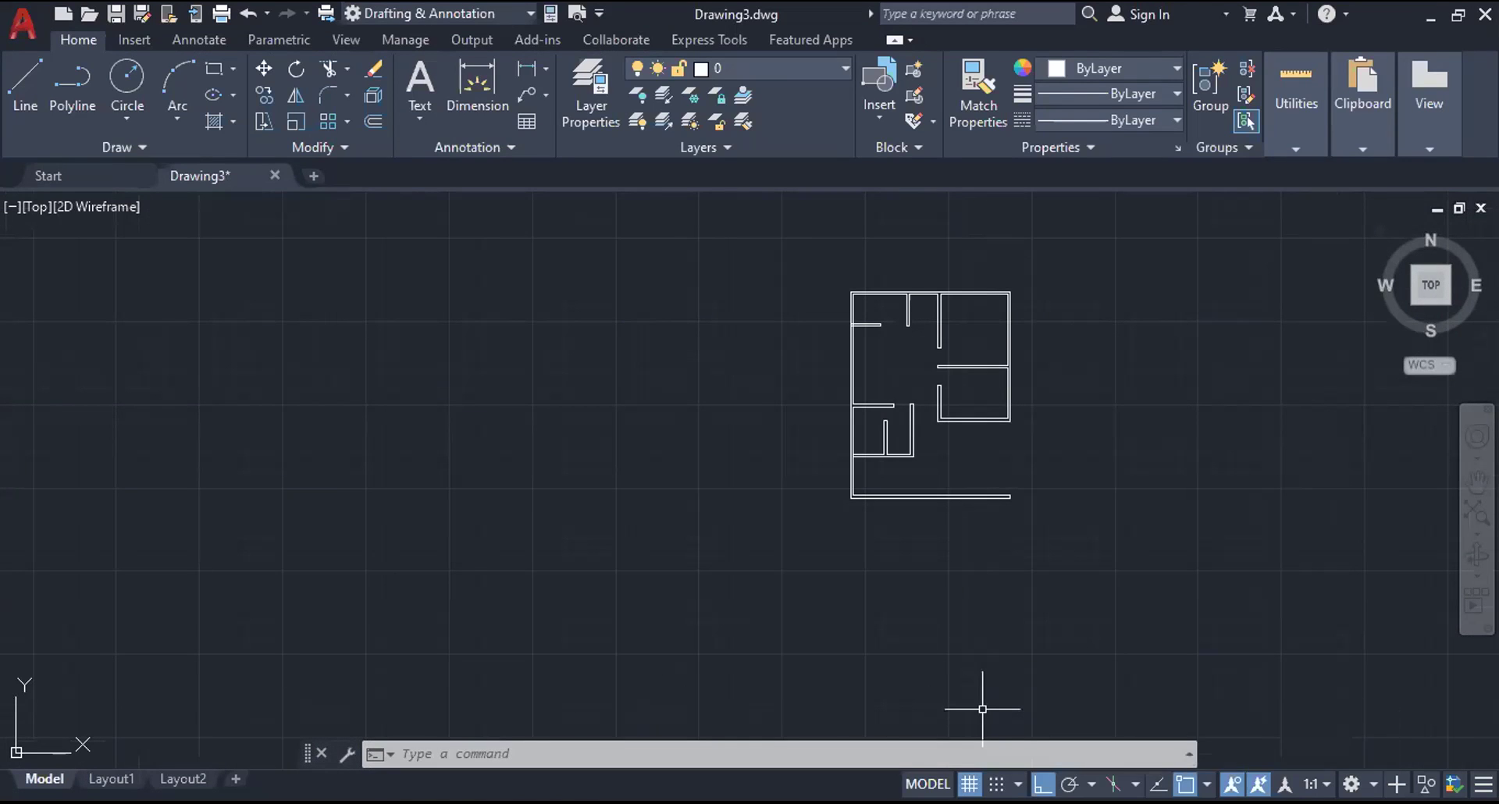
click(1113, 784)
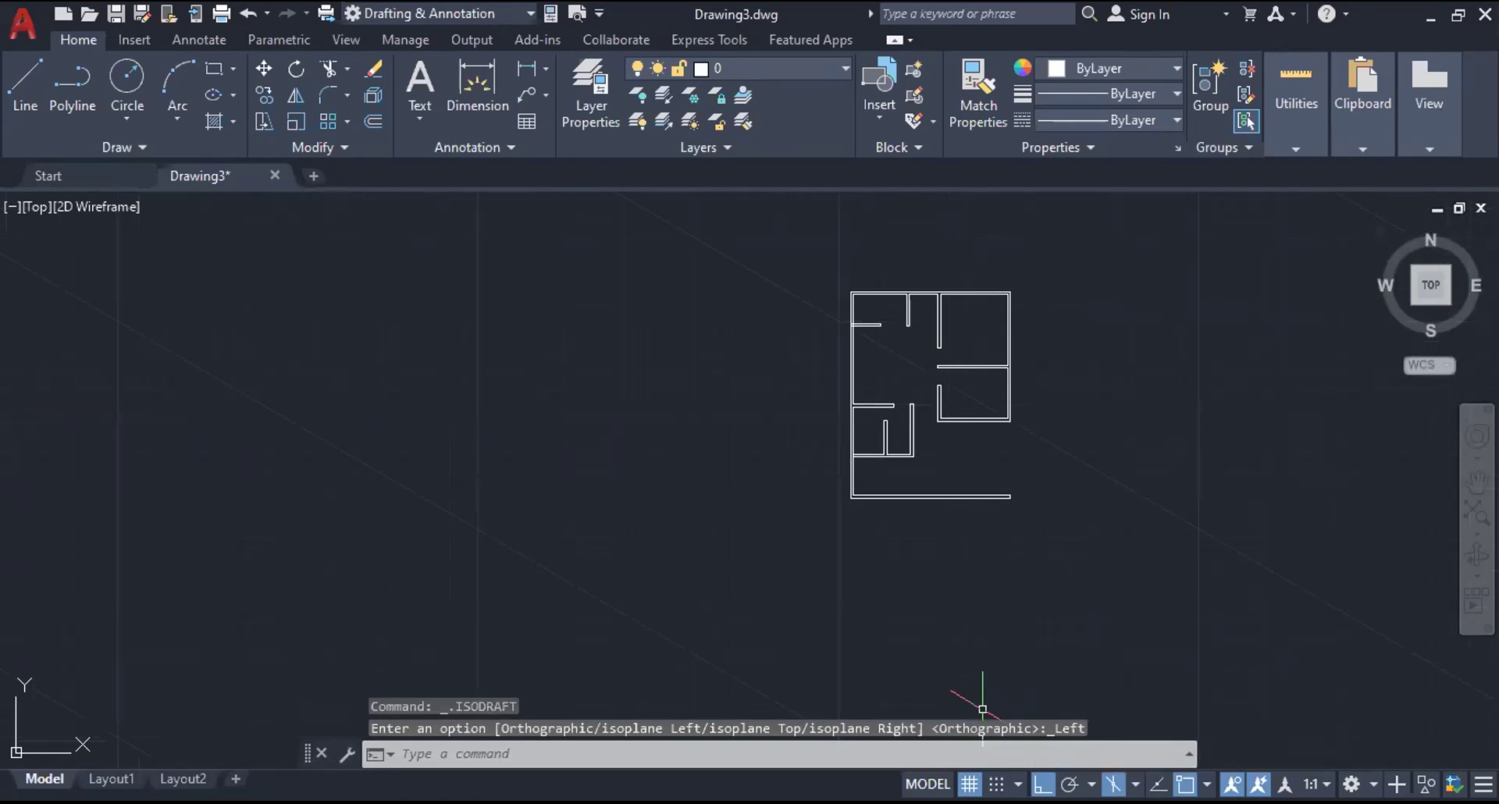
click(1135, 784)
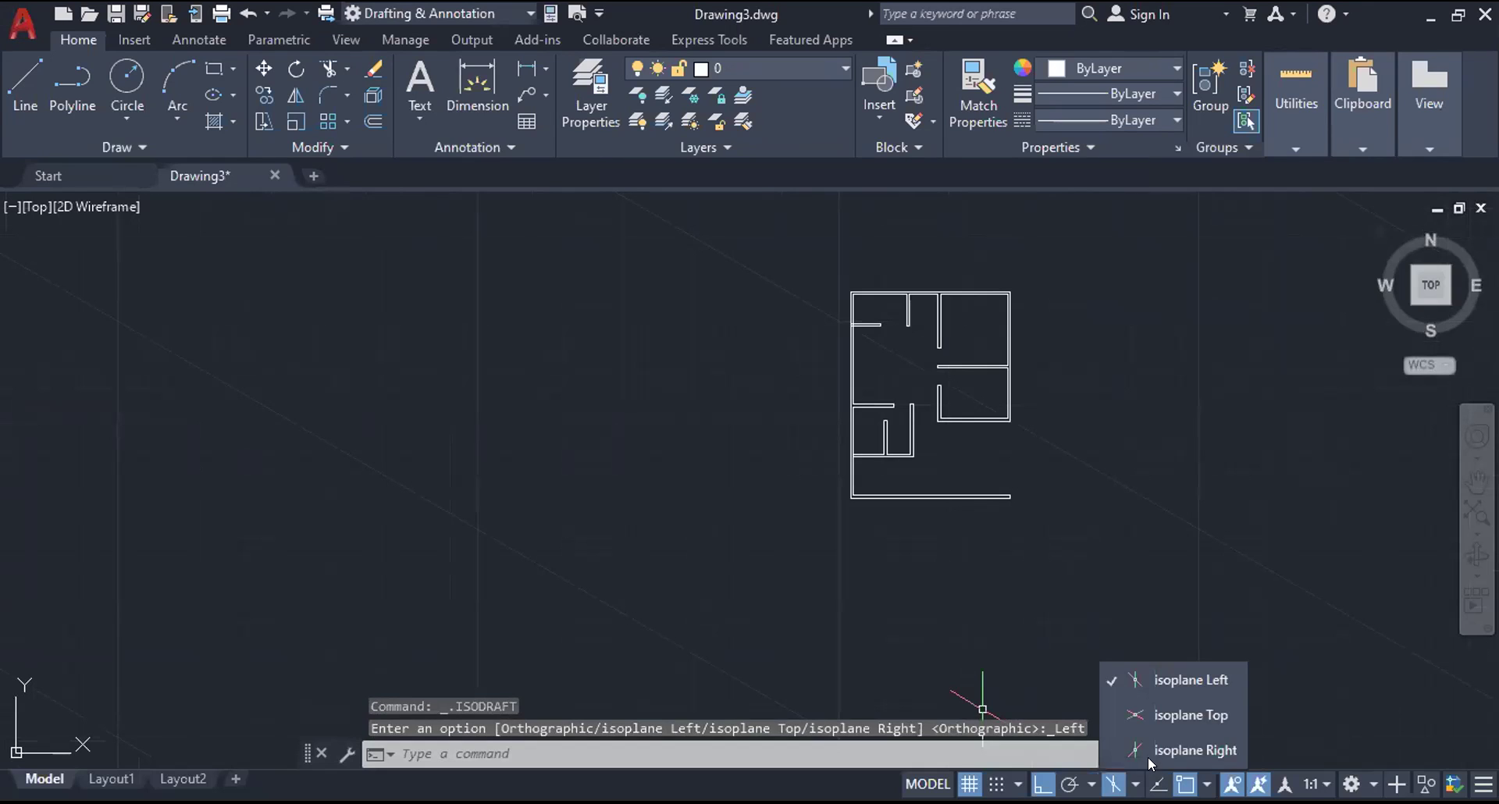
click(1166, 714)
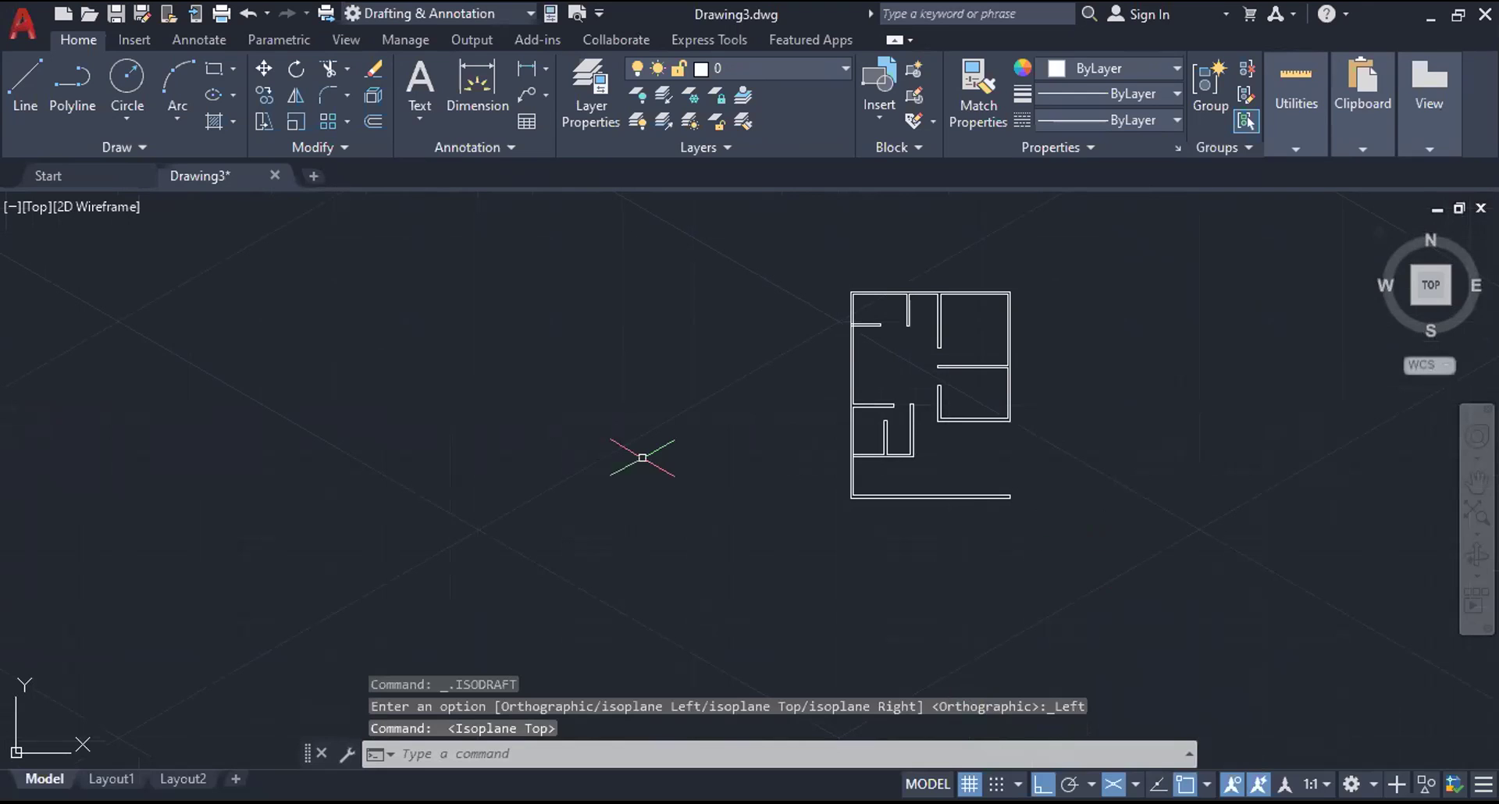
scroll(624, 432, down, 4)
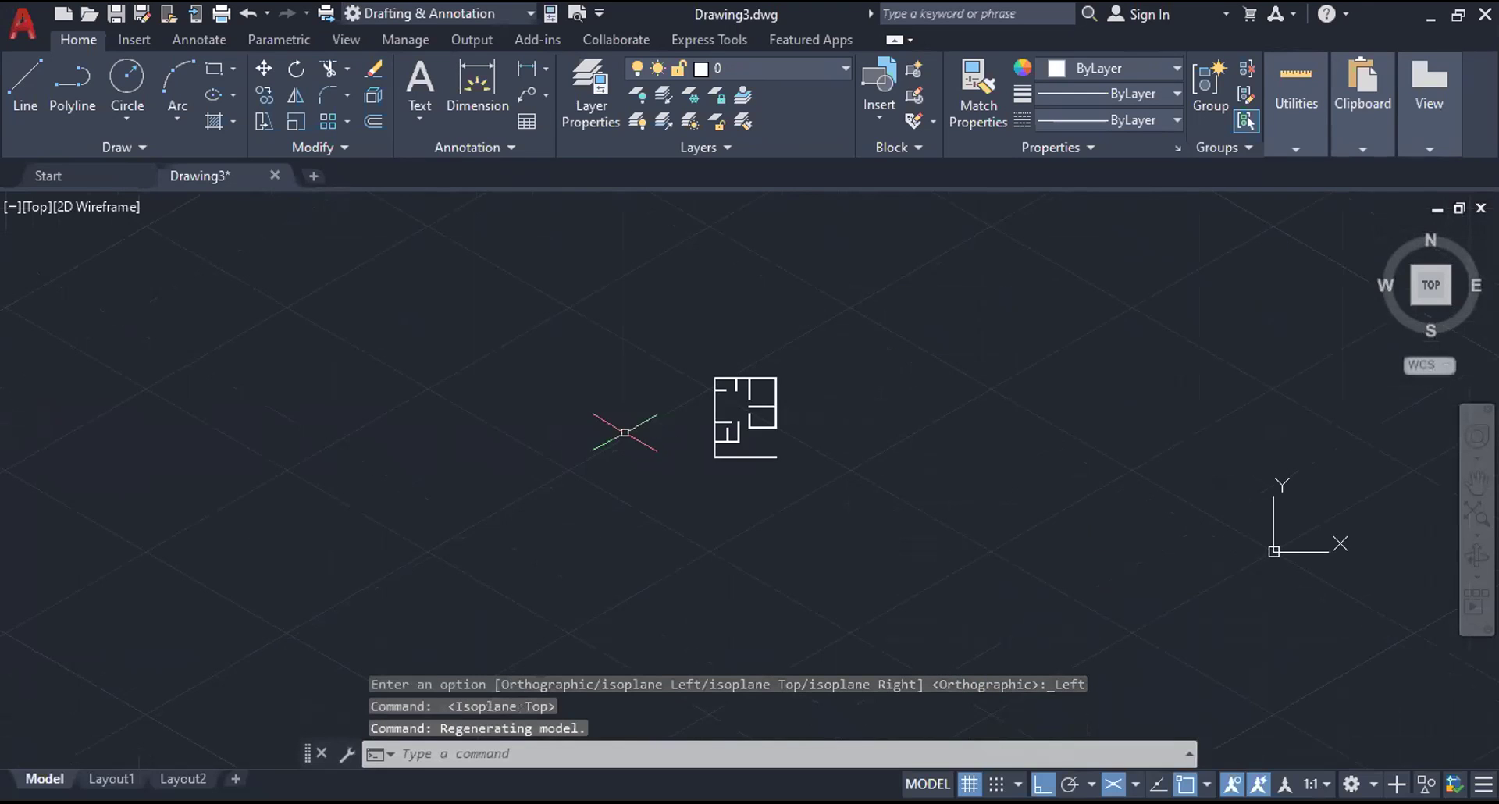
- Turn off isometric drafting and choose isoplane Right as the drafting plane
scroll(652, 513, up, 2)
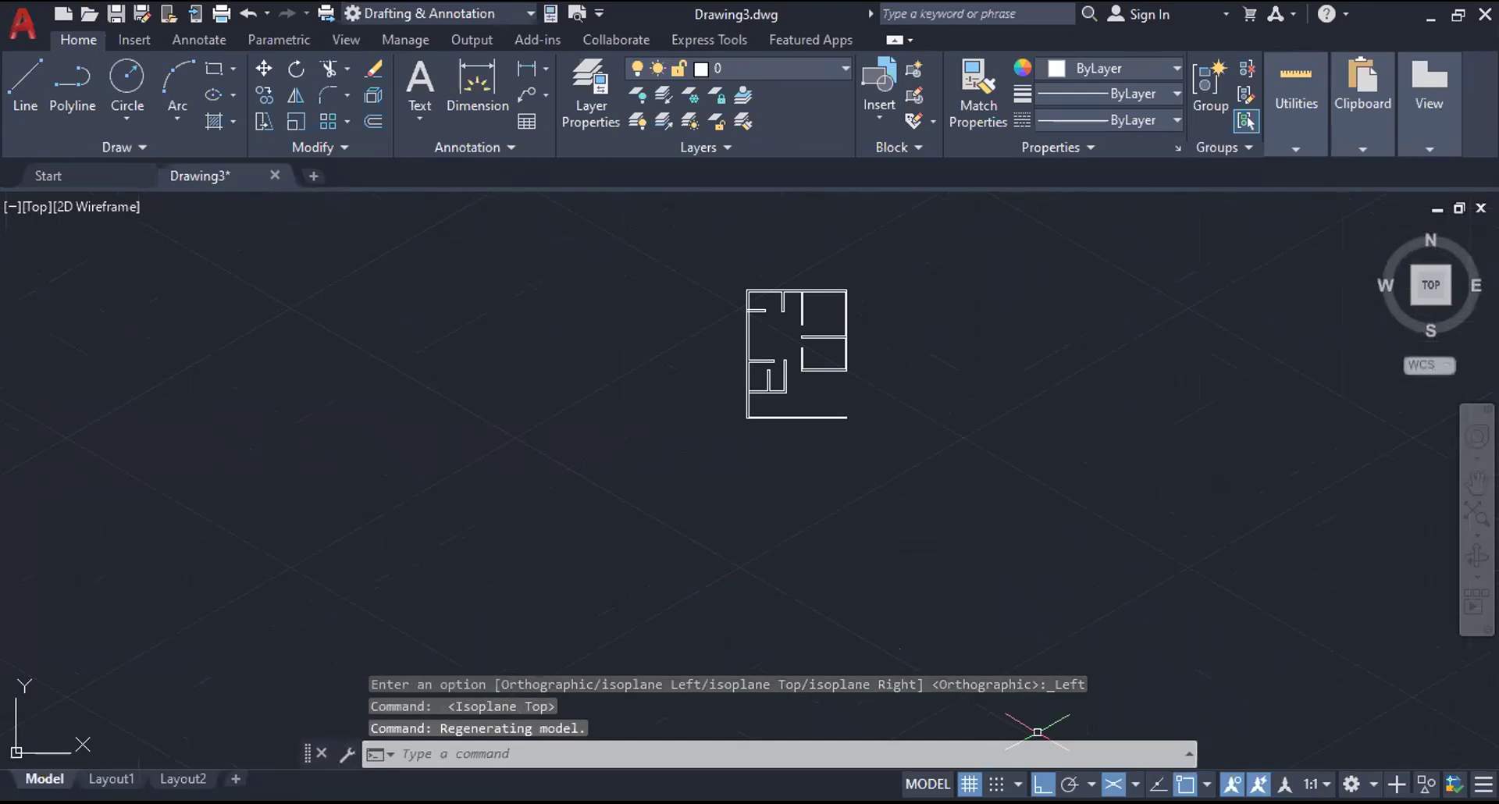
click(1114, 783)
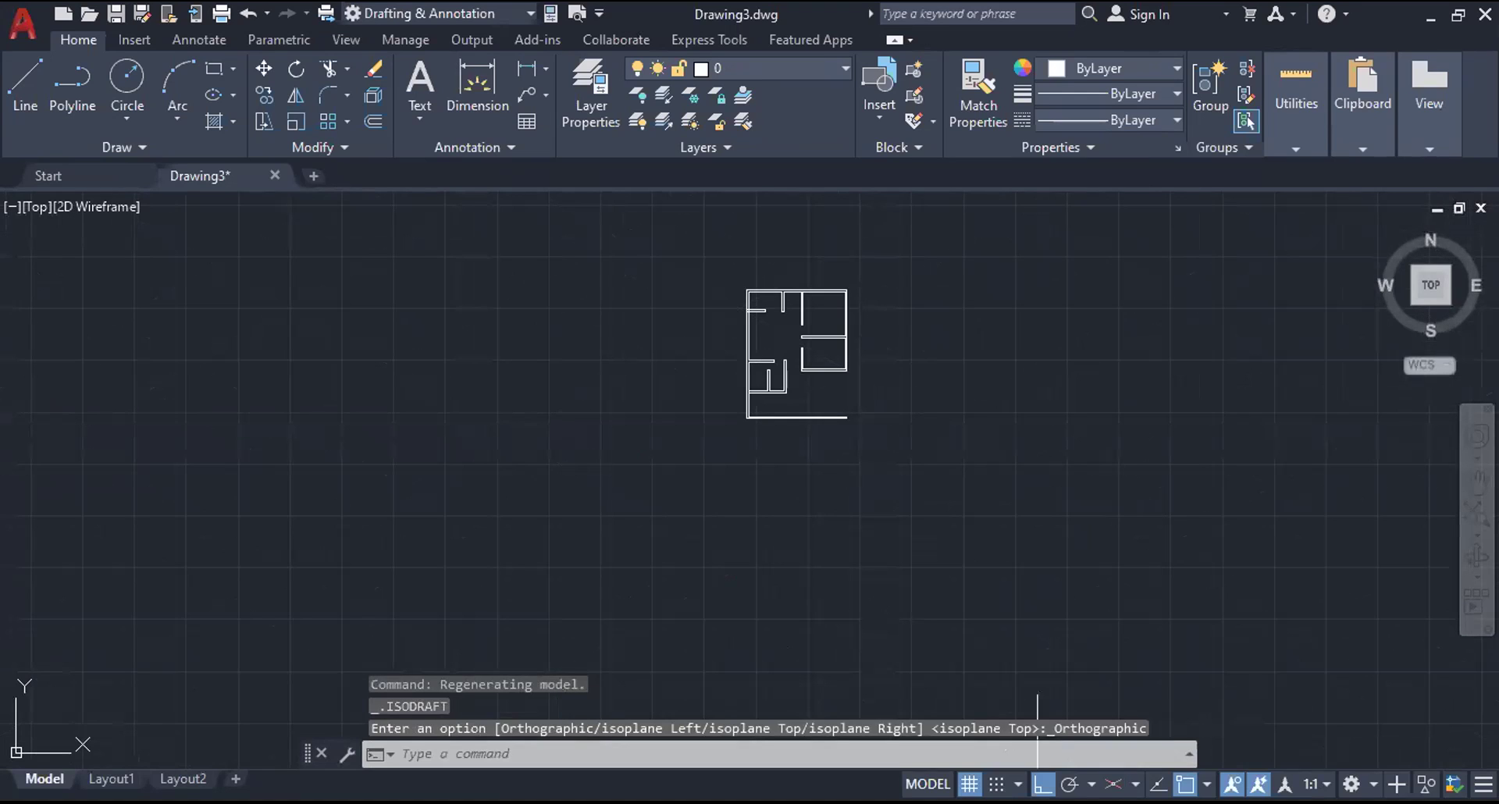
click(1135, 784)
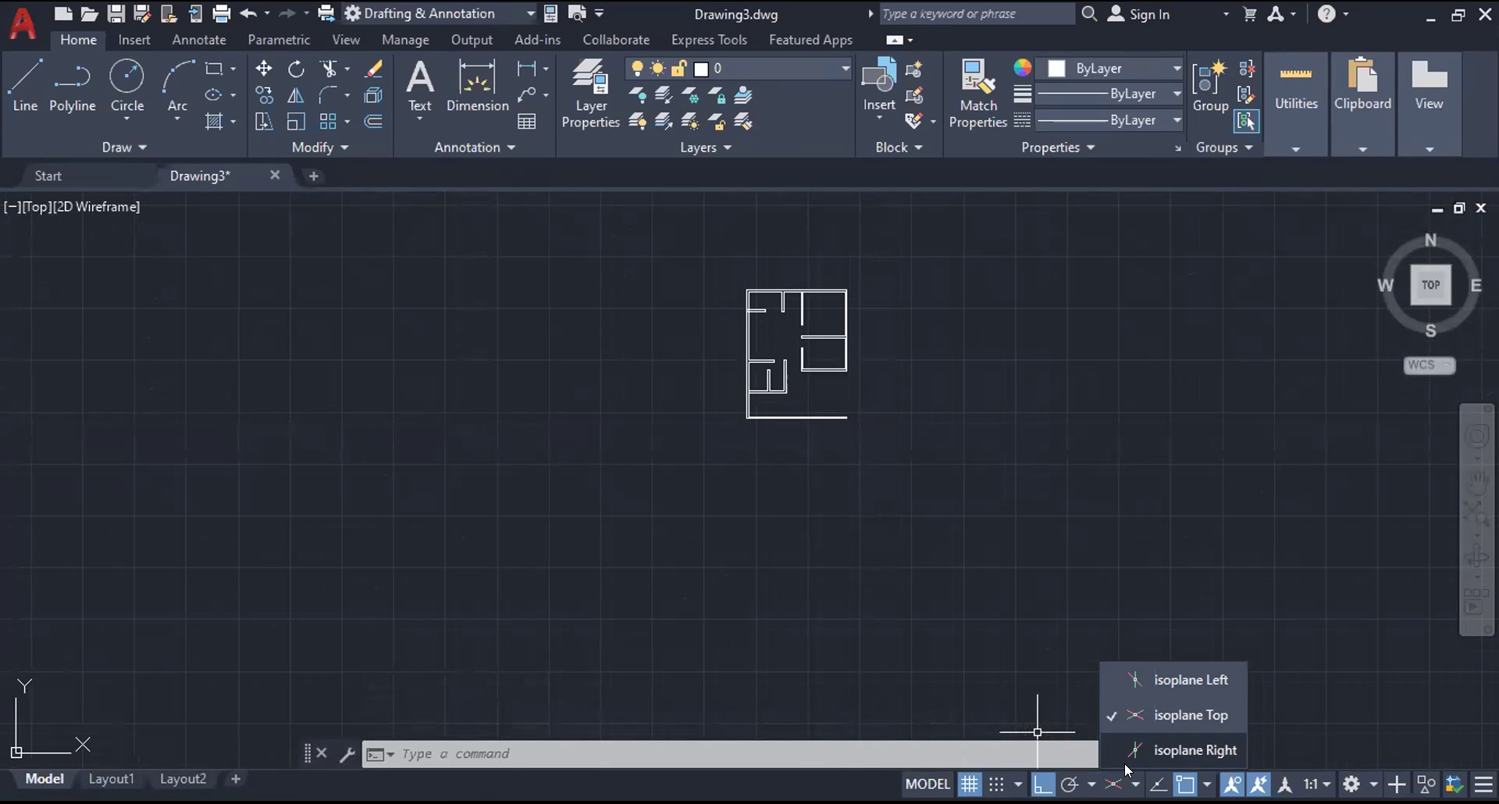
click(1186, 751)
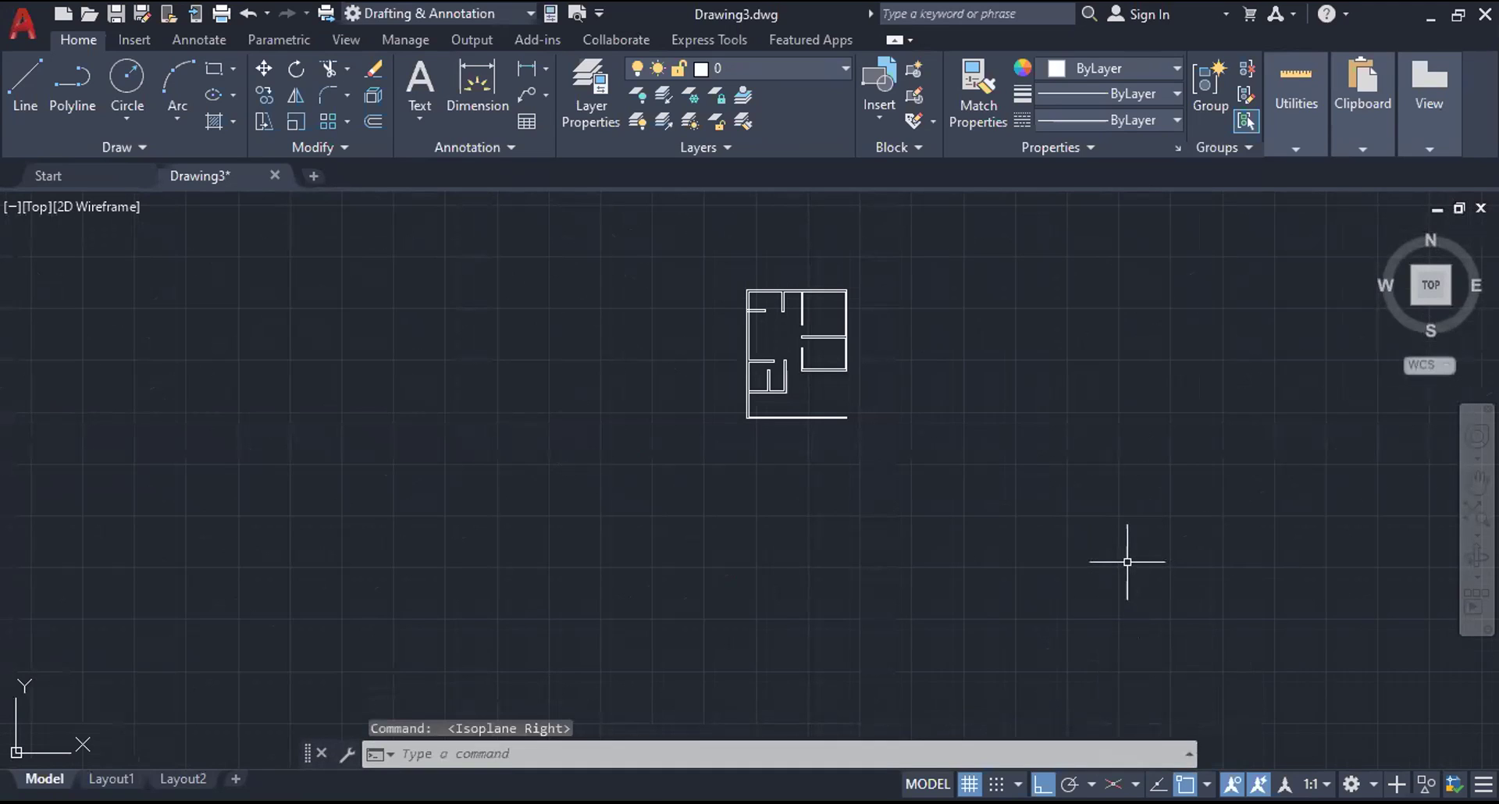
- Cycle the drafting plane through isoplane Left to isoplane Top and turn isometric drafting back on
key(F5)
key(F5)
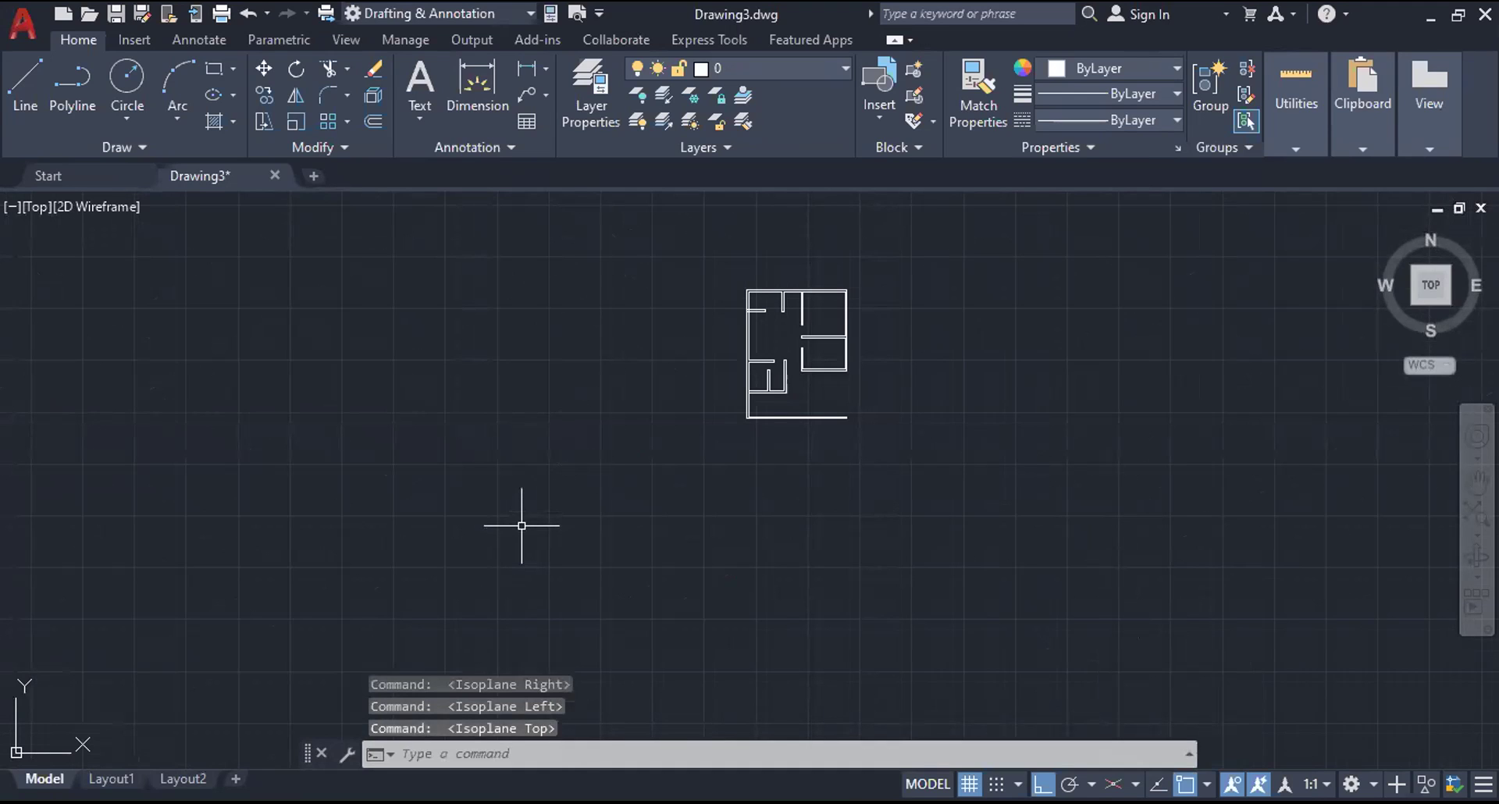
click(522, 525)
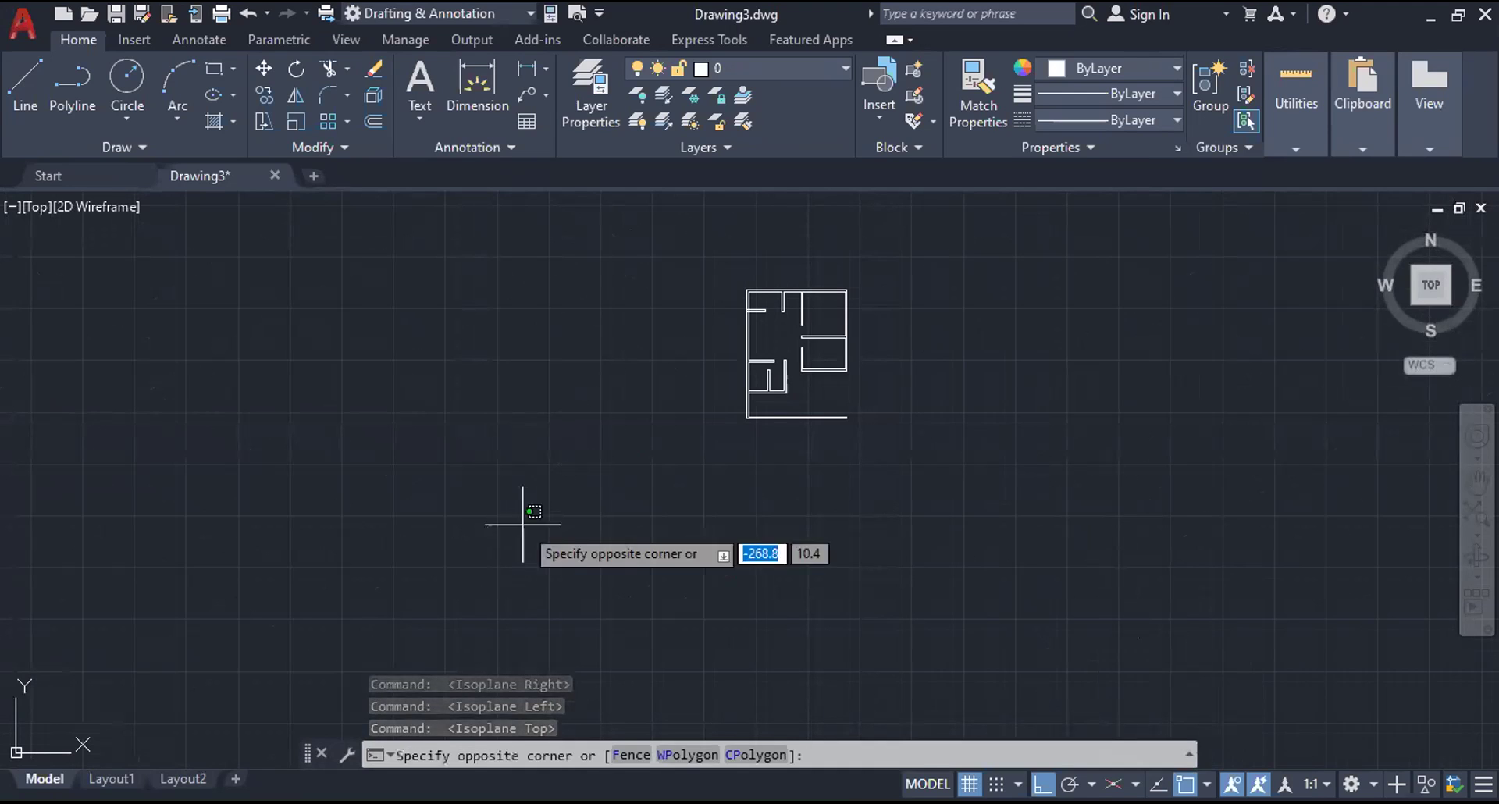
click(585, 437)
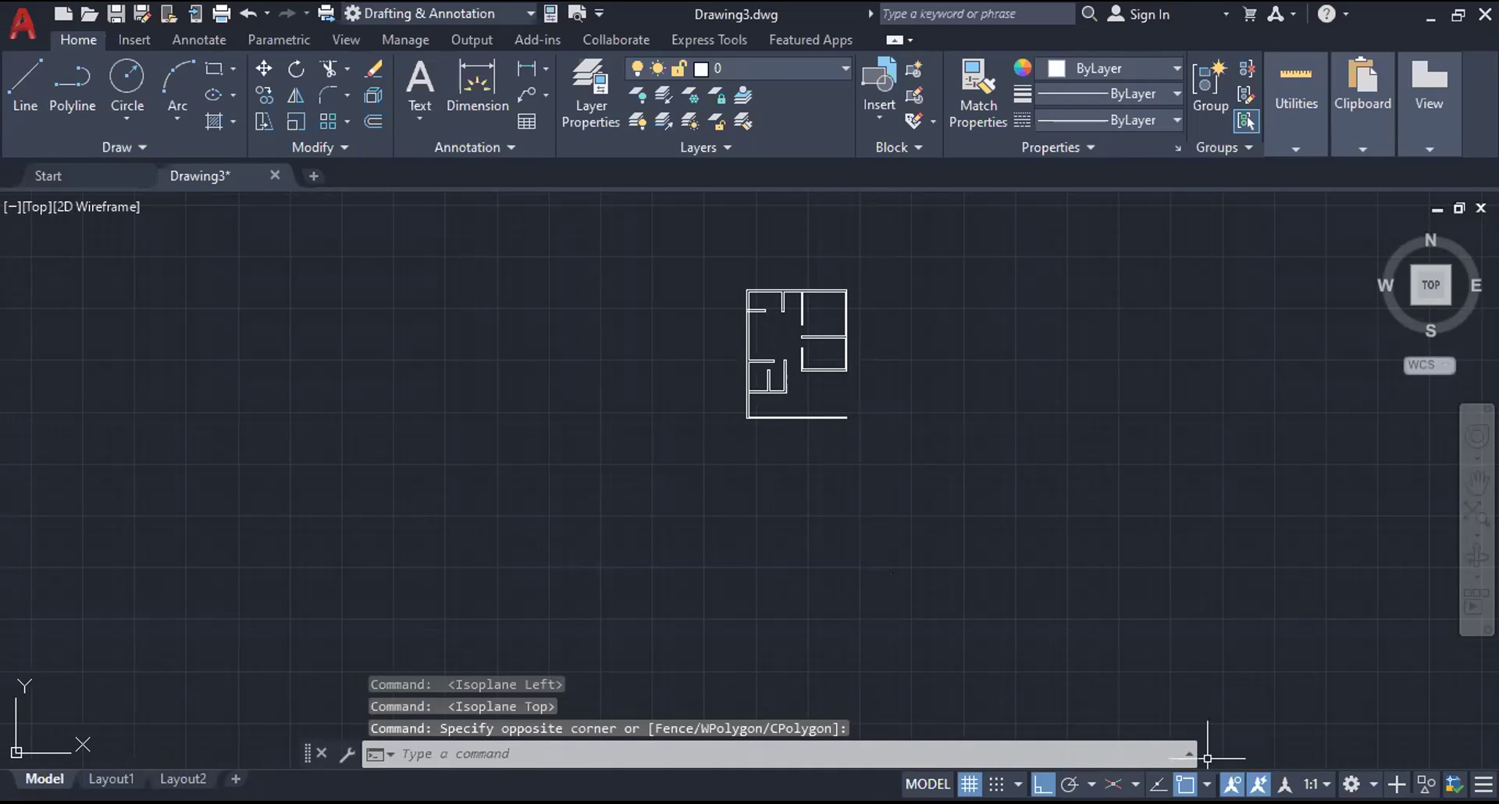
click(1113, 784)
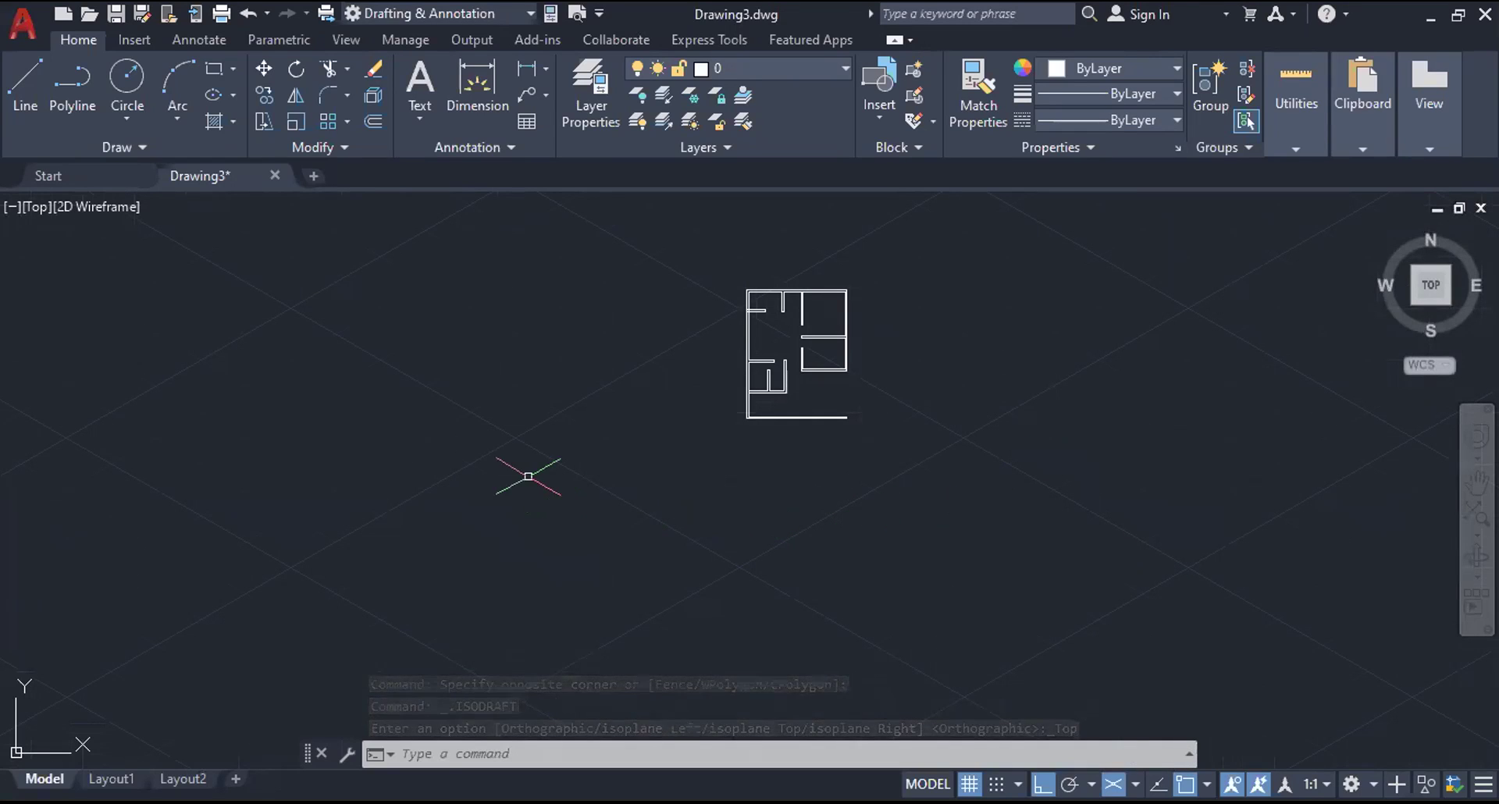
- Start a line and preview its directions while cycling through isoplanes Right, Left, Top and Right, and cancel the line
text(L)
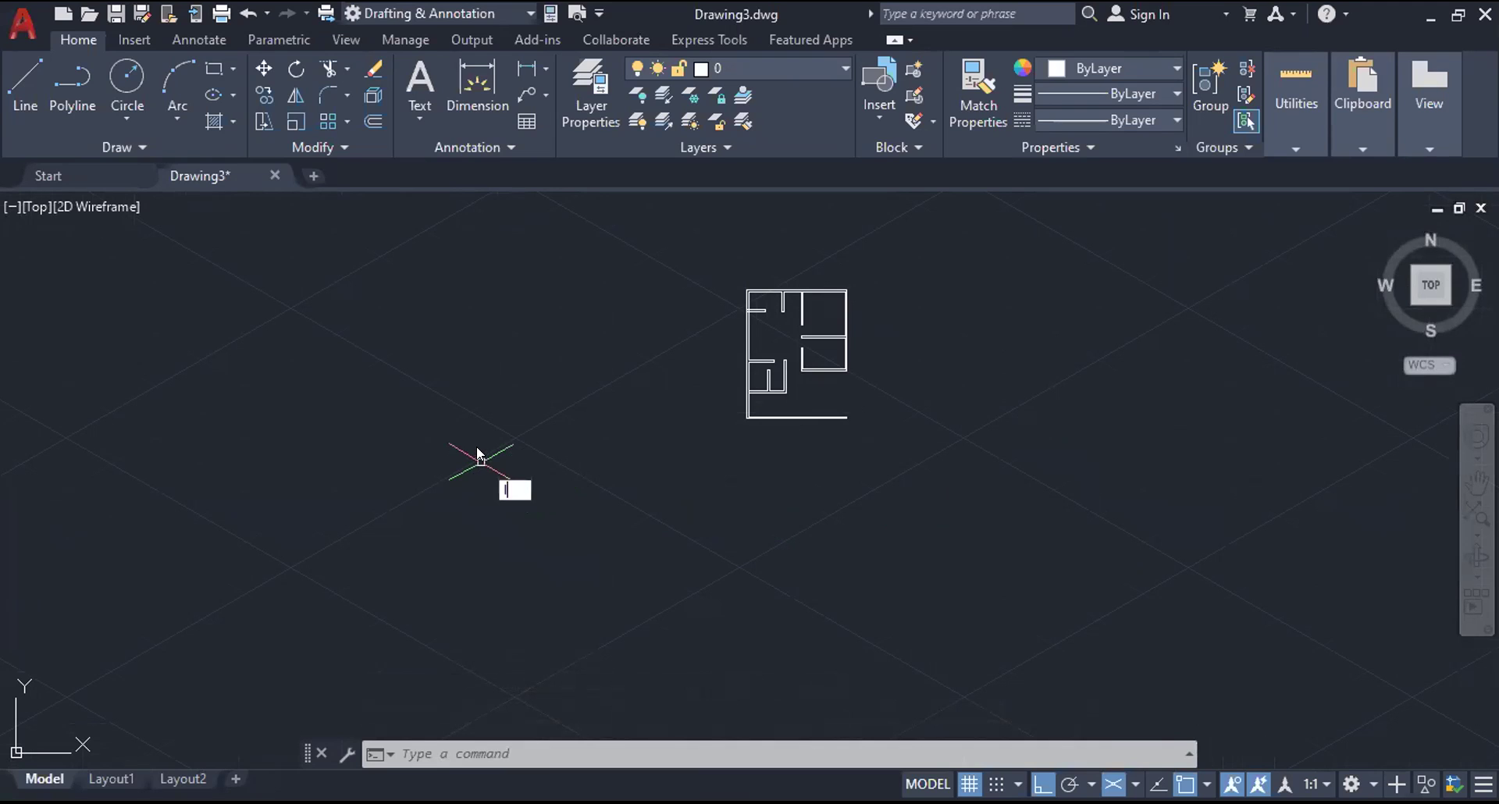
key(Return)
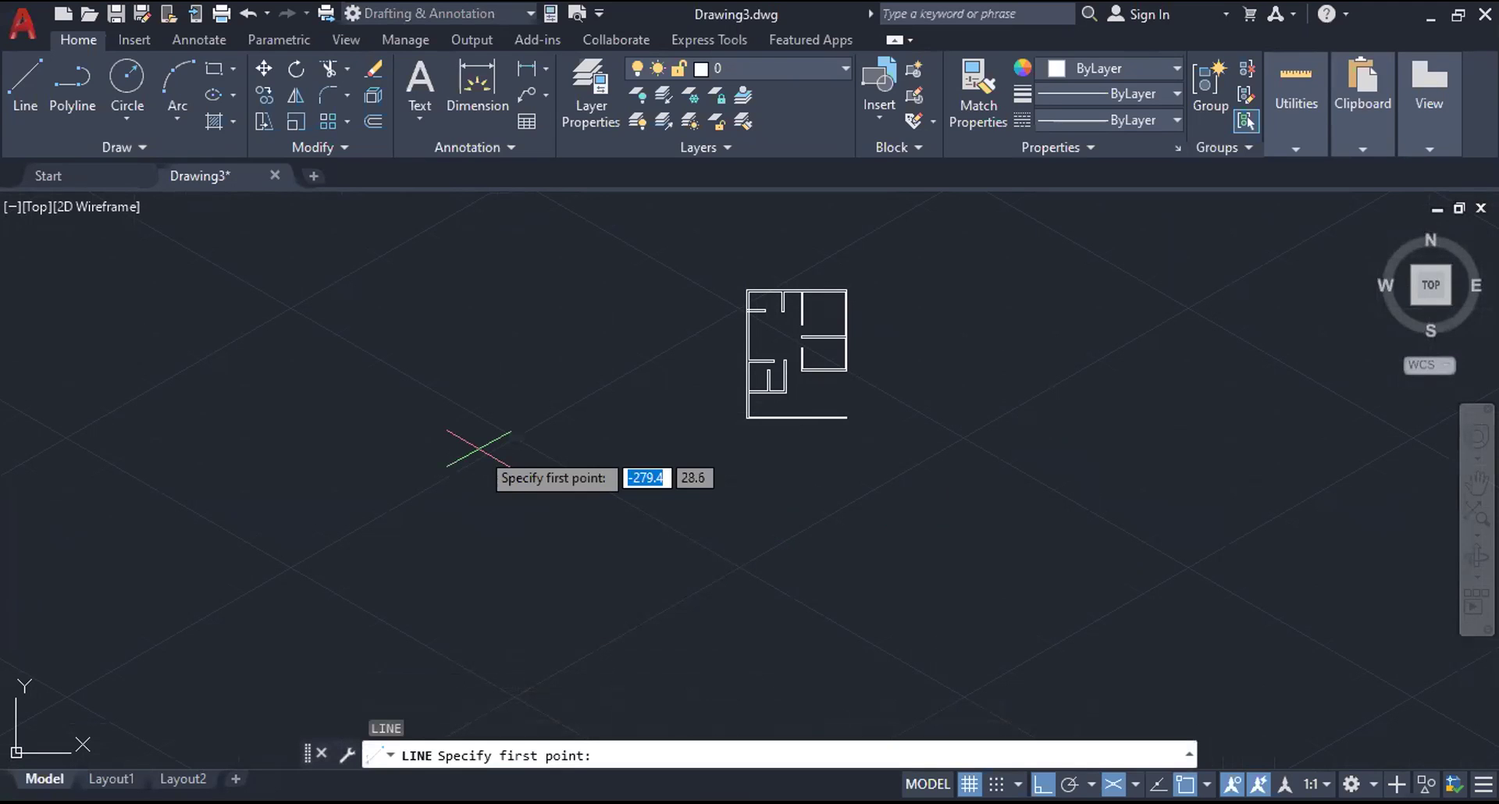
click(479, 448)
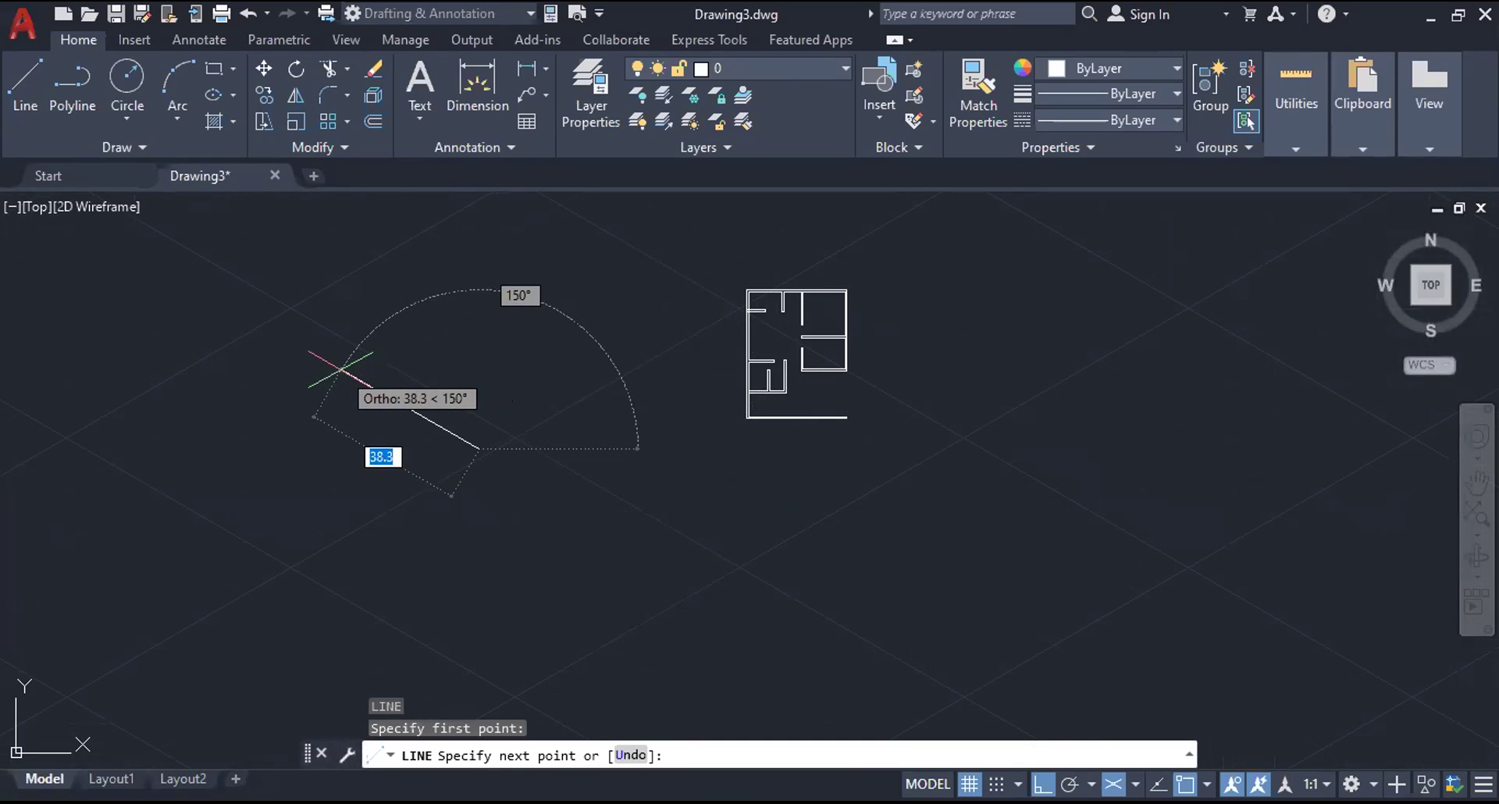
key(F5)
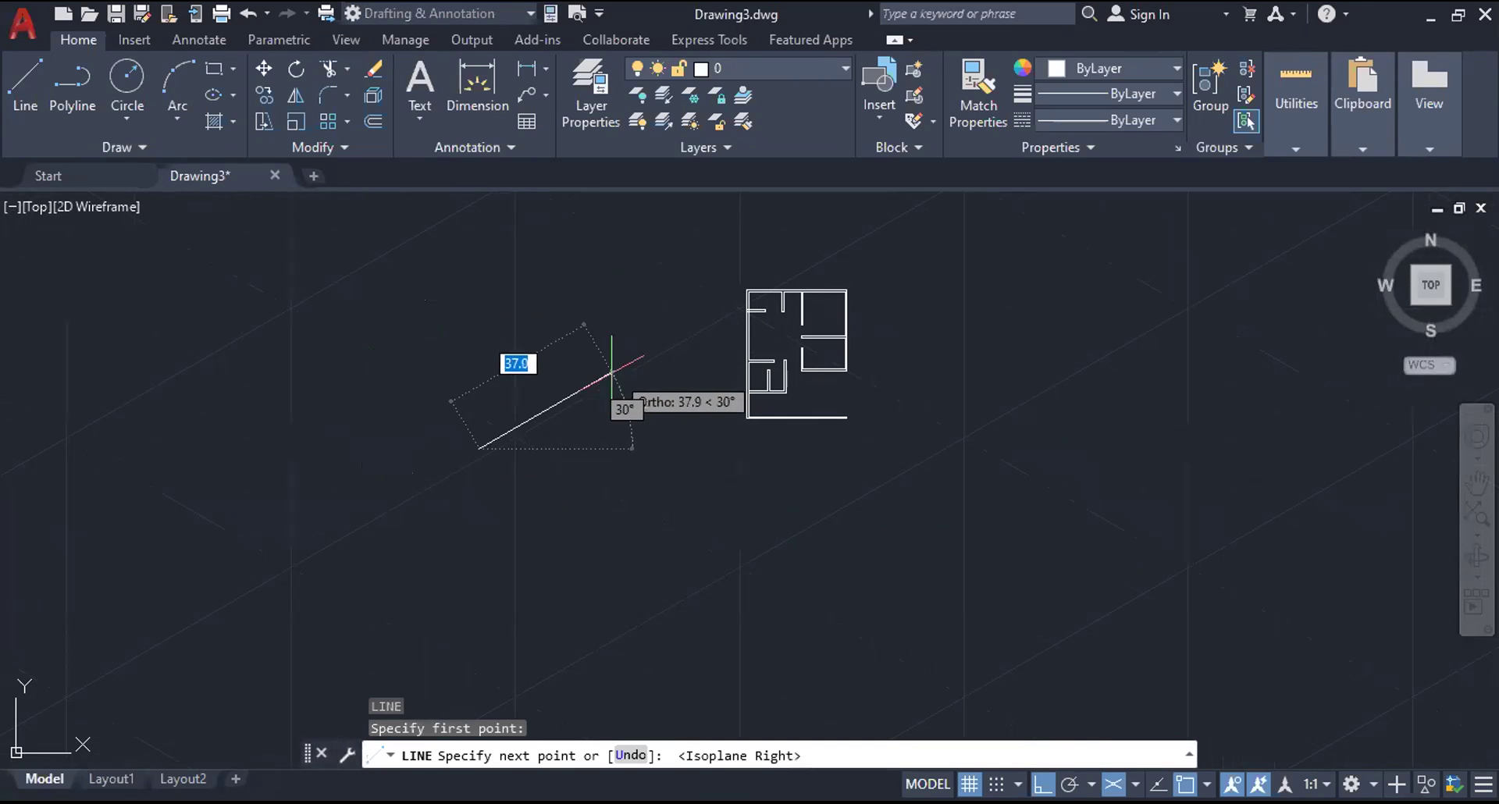
key(F5)
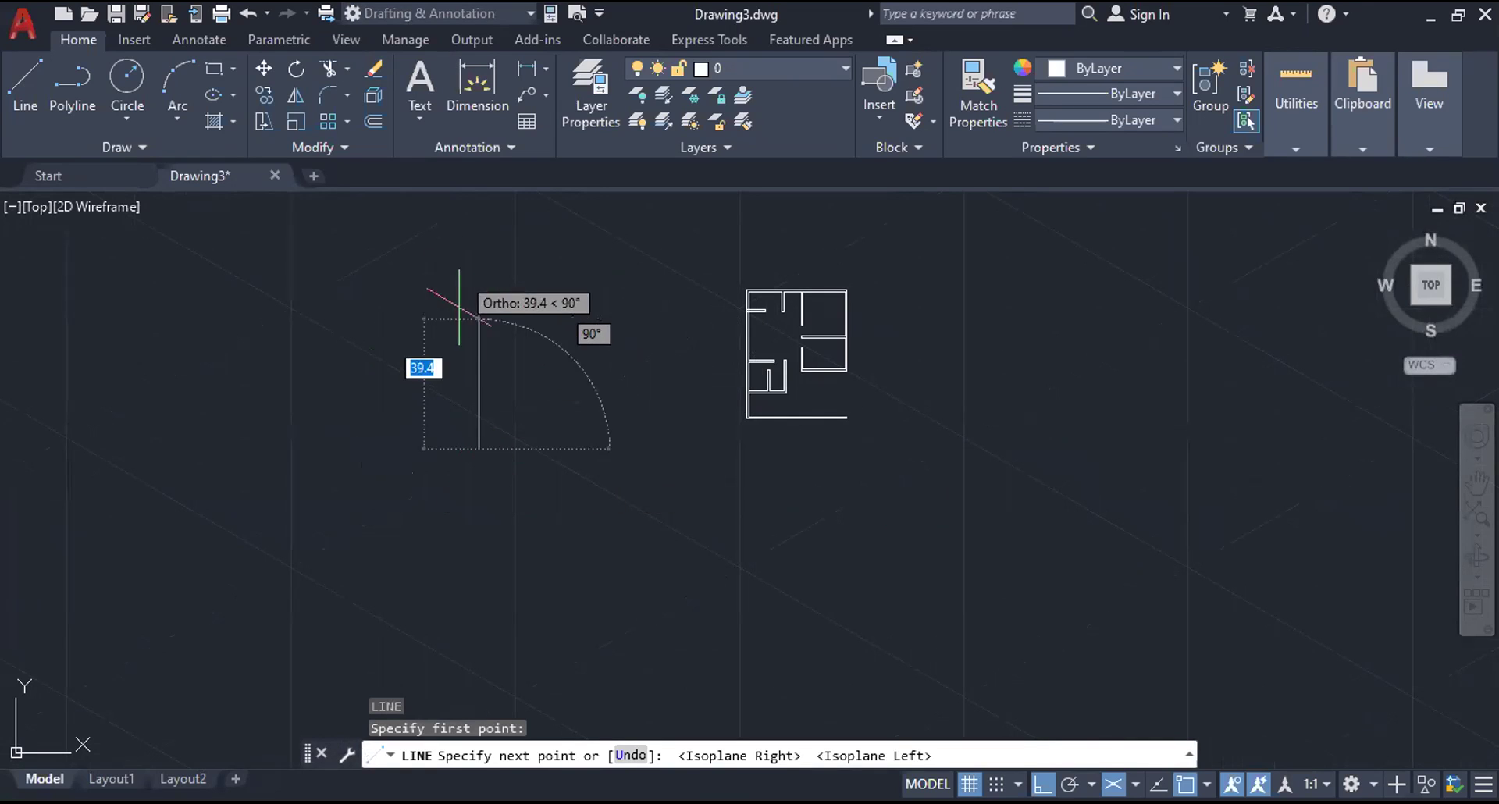
key(F5)
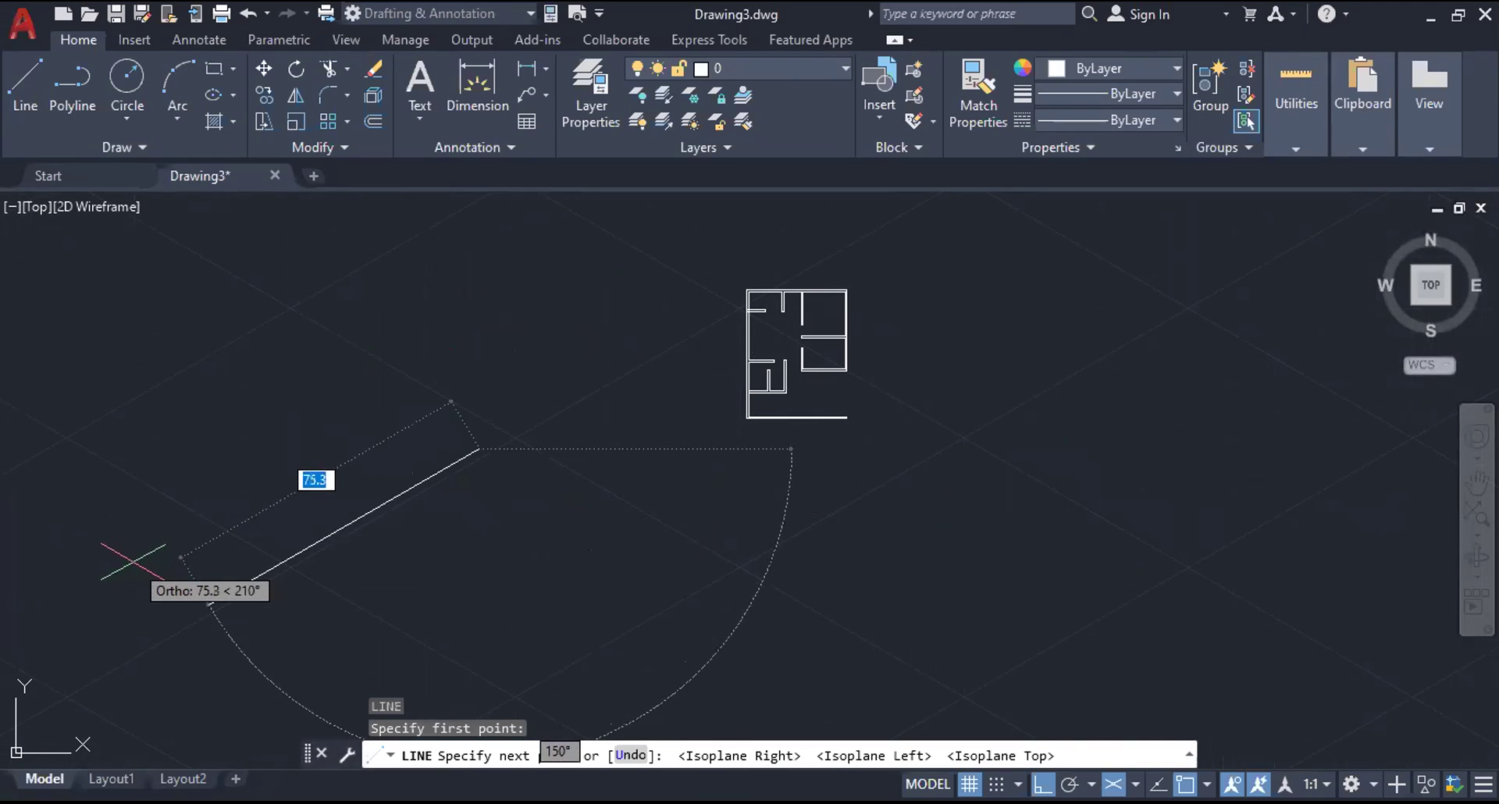
key(F5)
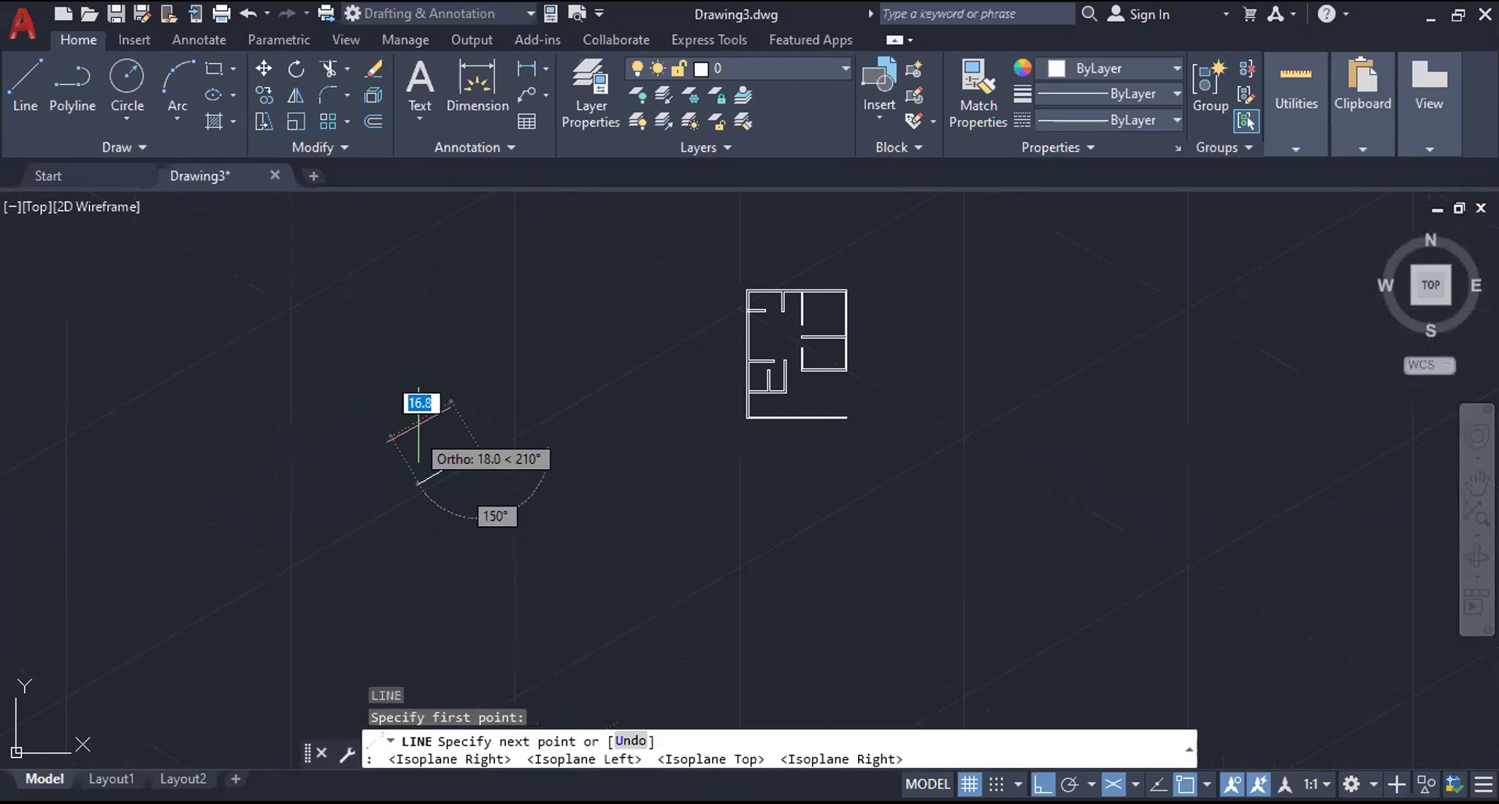
key(Escape)
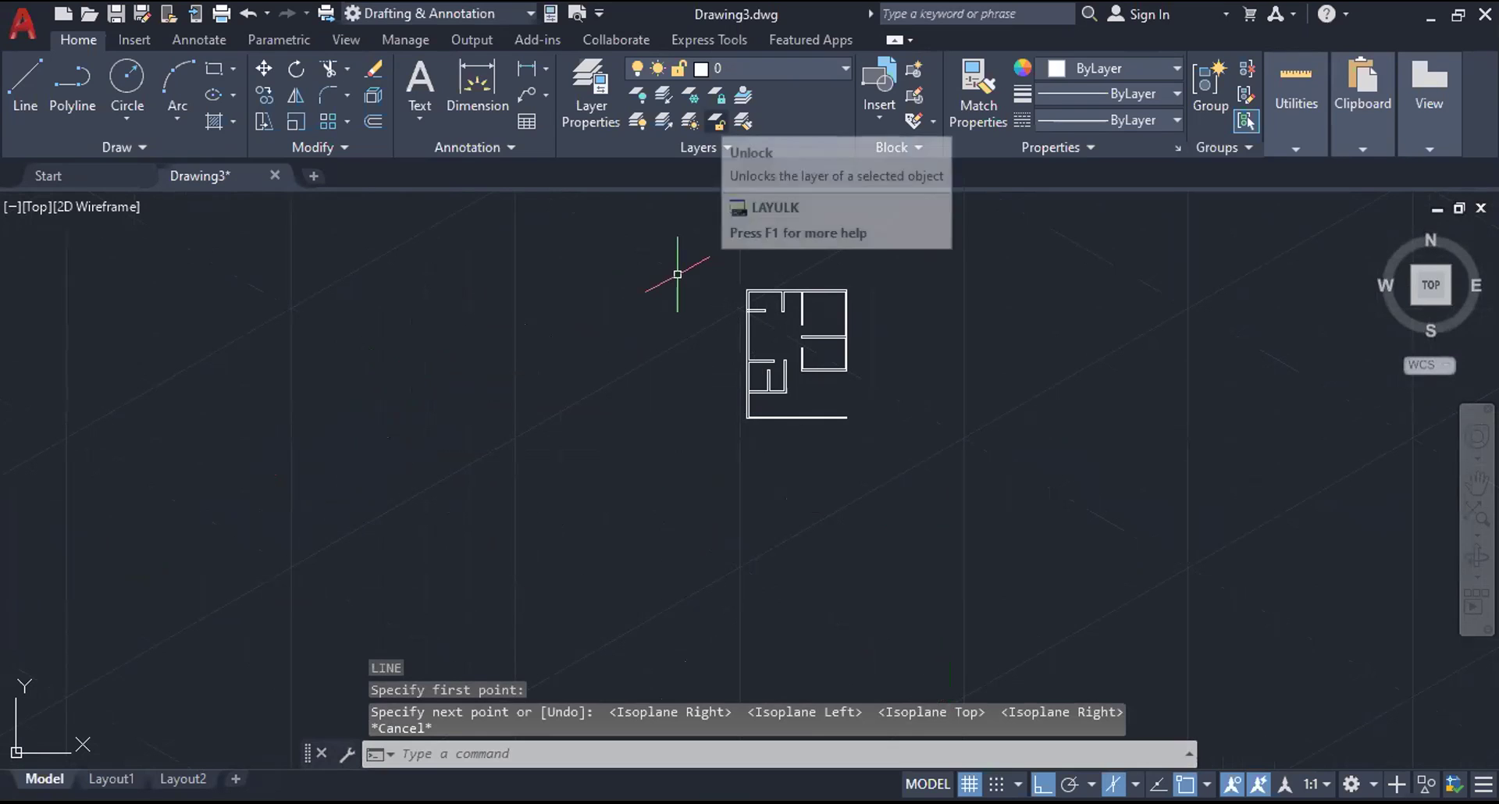
key(Escape)
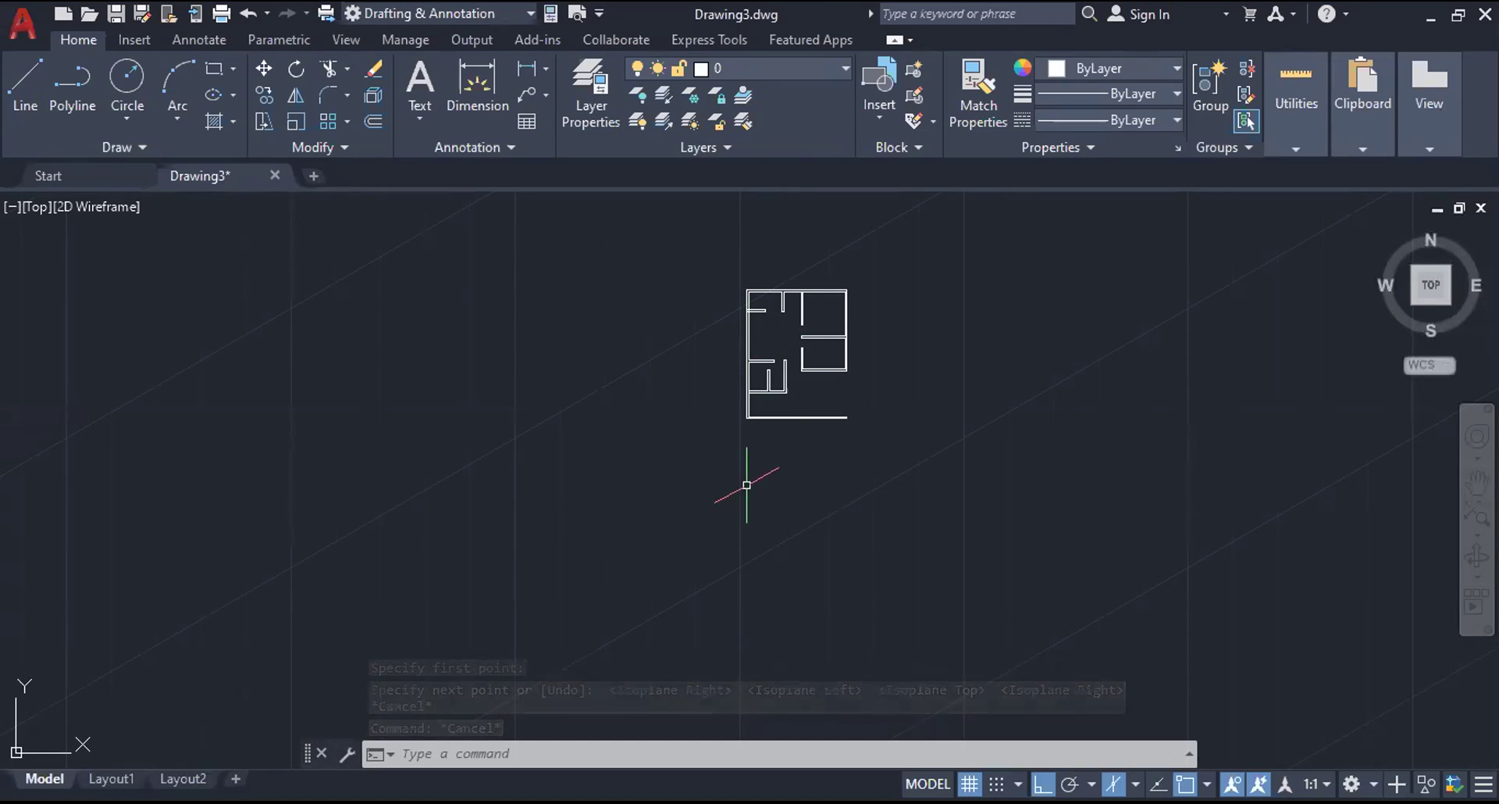
key(Escape)
key(Escape)
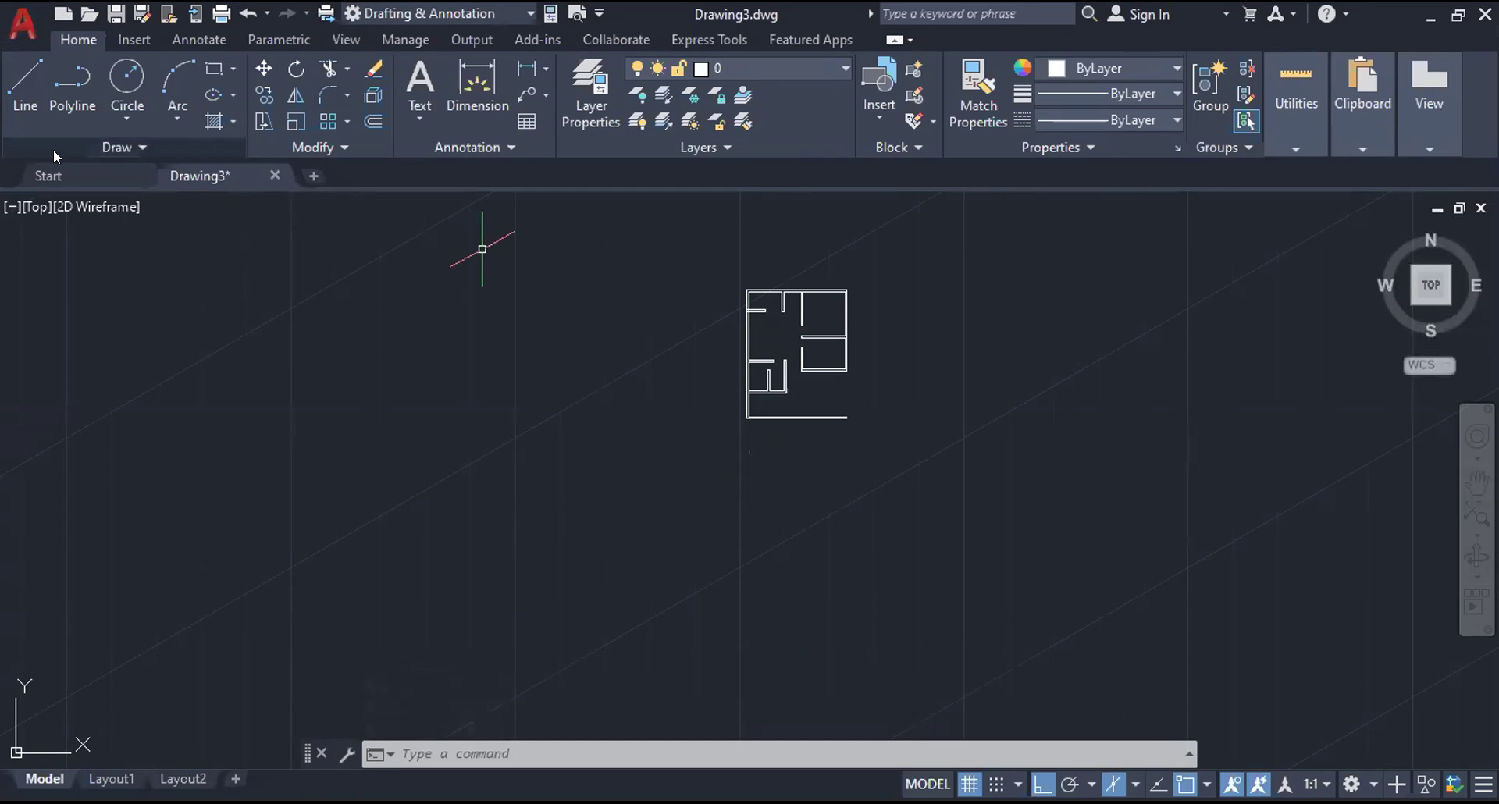
- Open Drawing2 from the recent documents and look over its shapes on Layout1
click(55, 173)
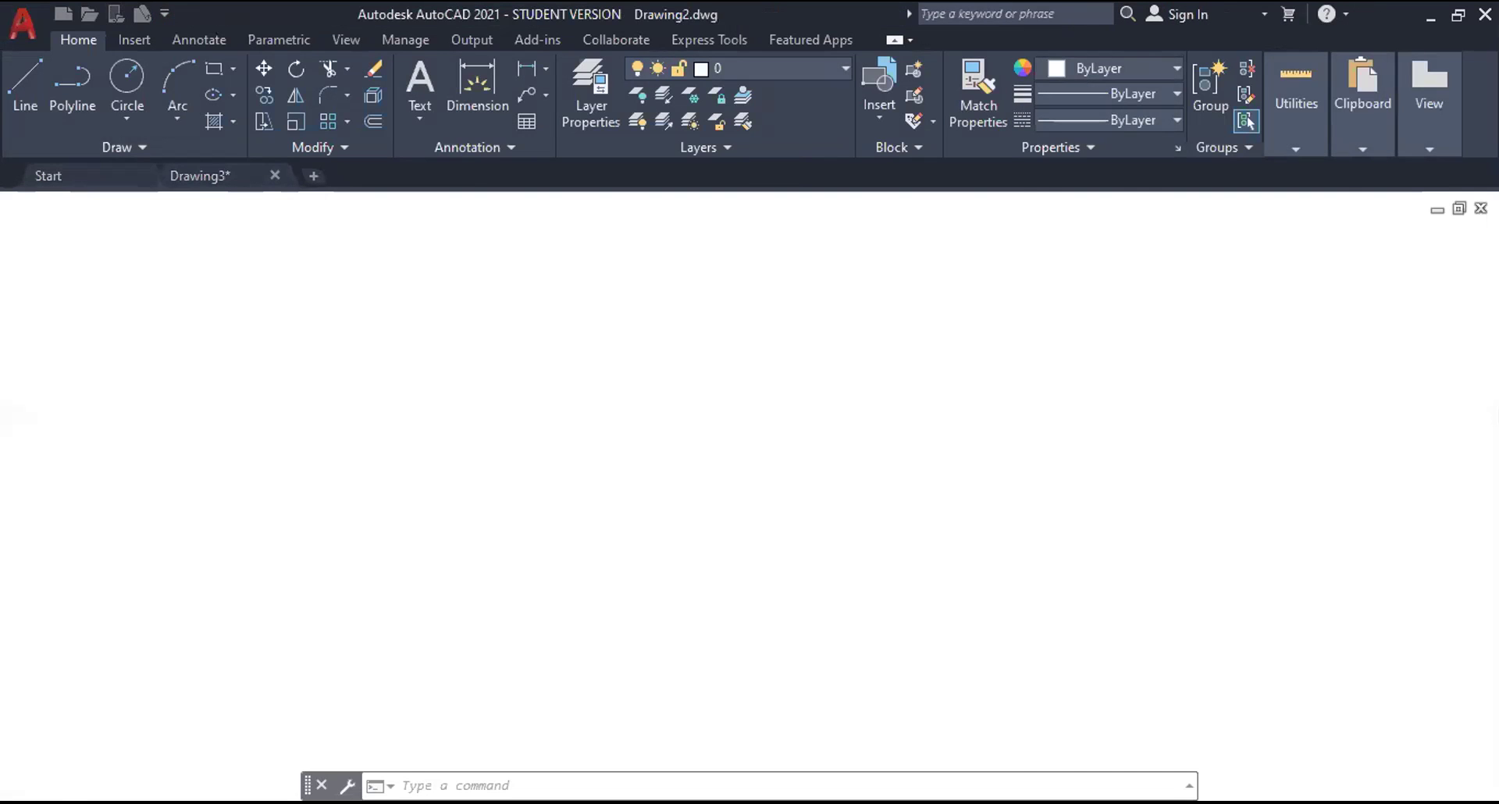
scroll(616, 401, down, 1)
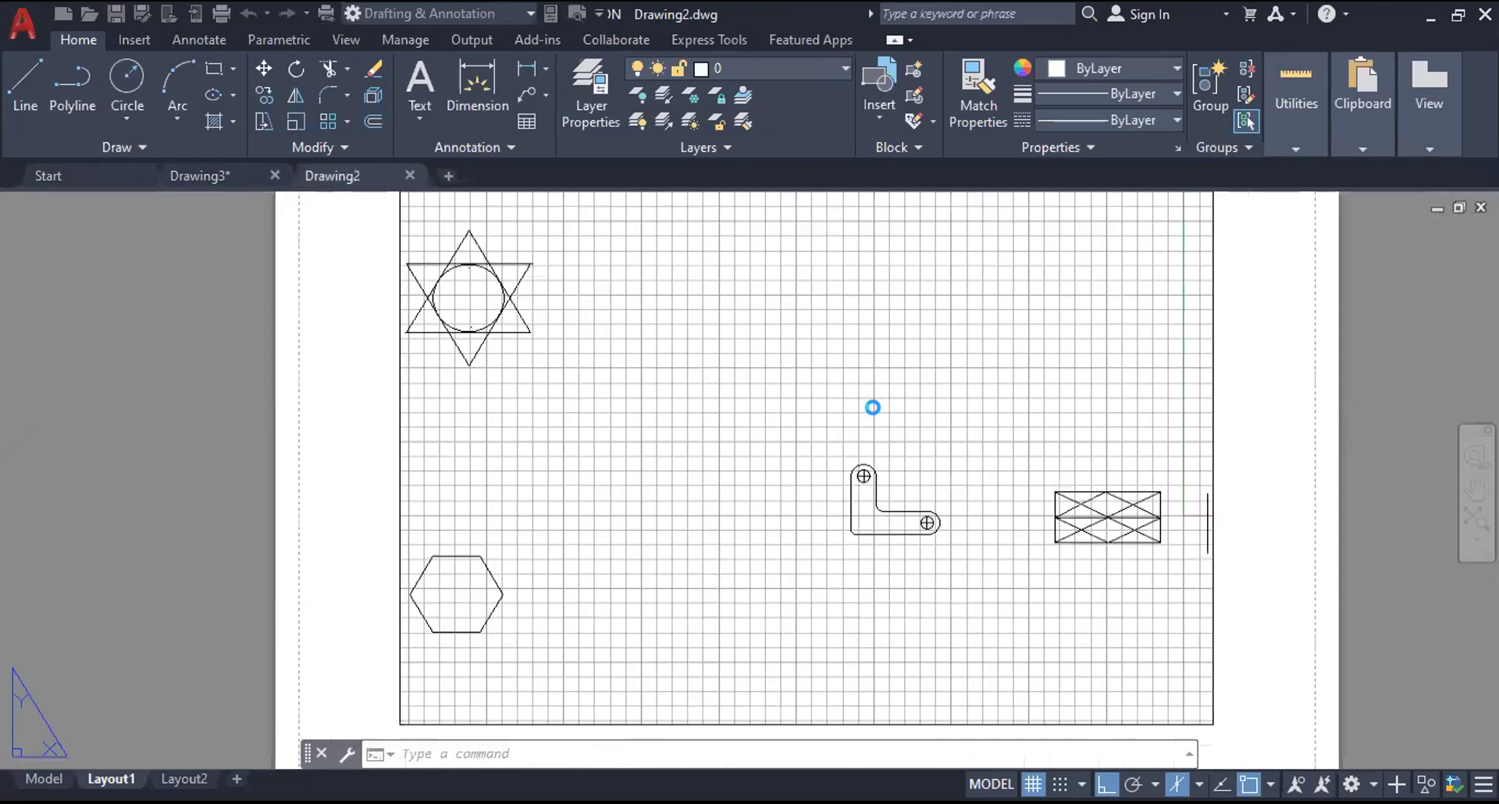
scroll(1054, 391, up, 2)
scroll(427, 355, down, 1)
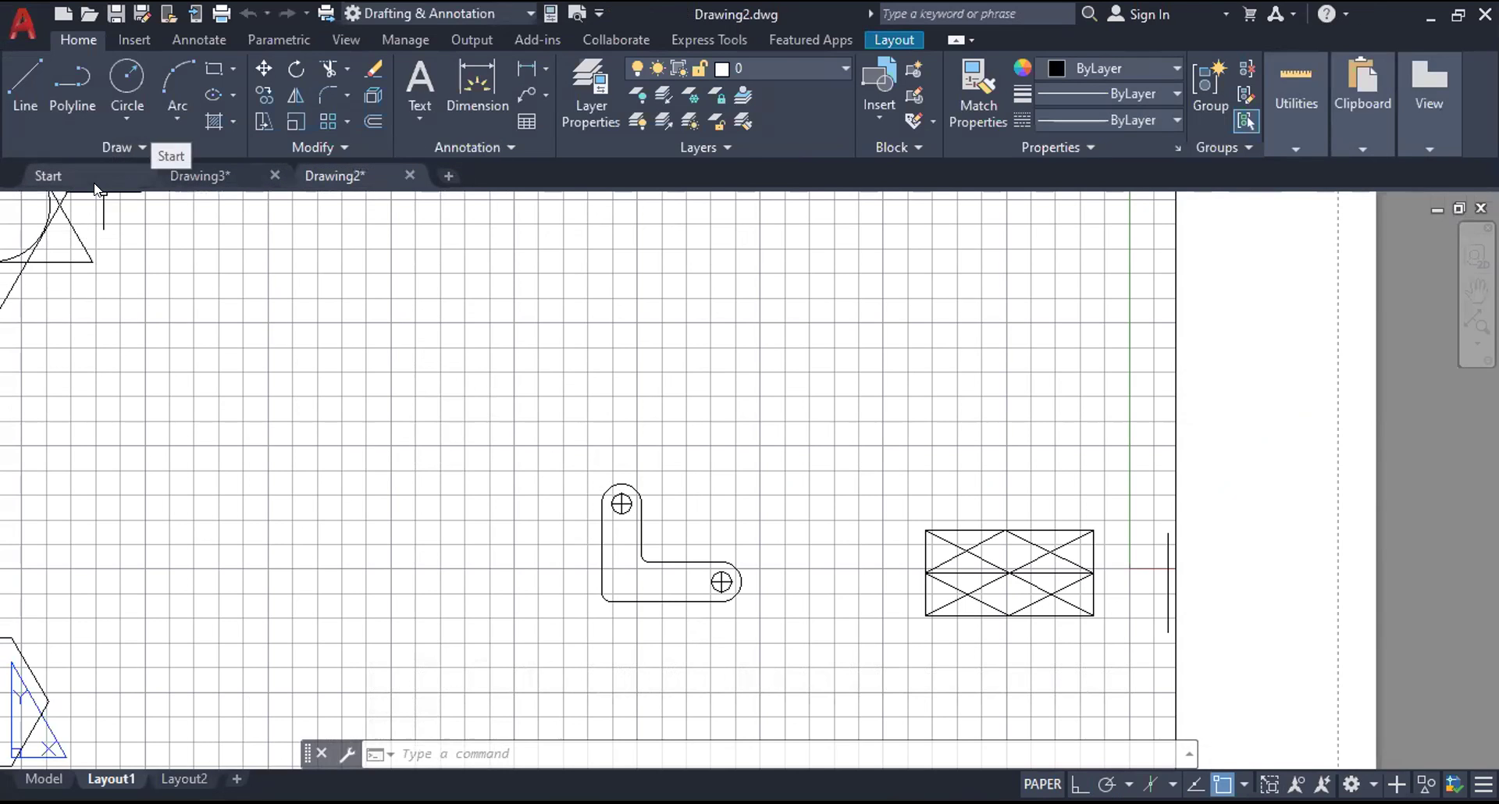
- Open Drawing1 from the recent documents on the Start page and bring its two circular parts into view
click(125, 176)
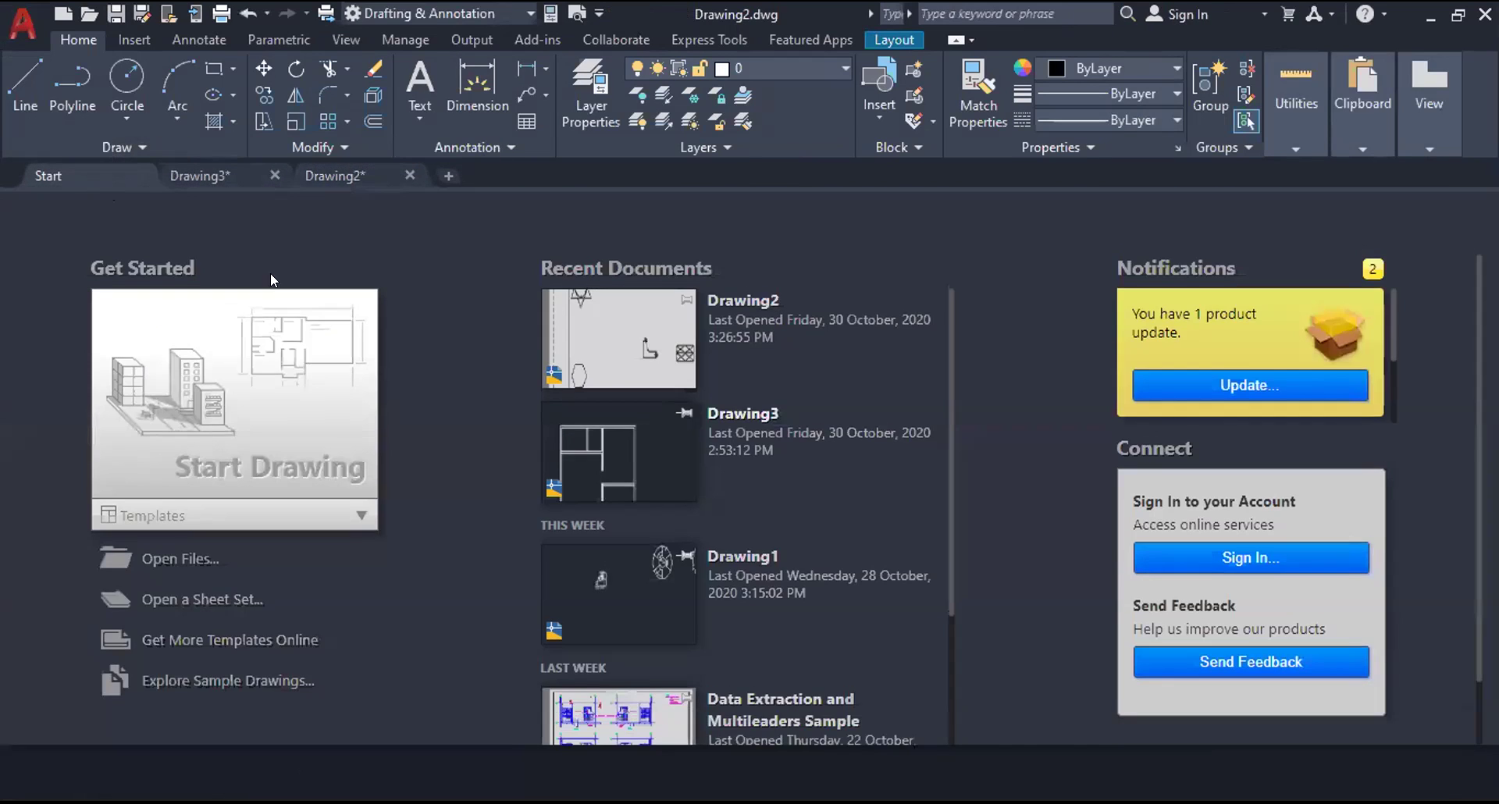
click(695, 599)
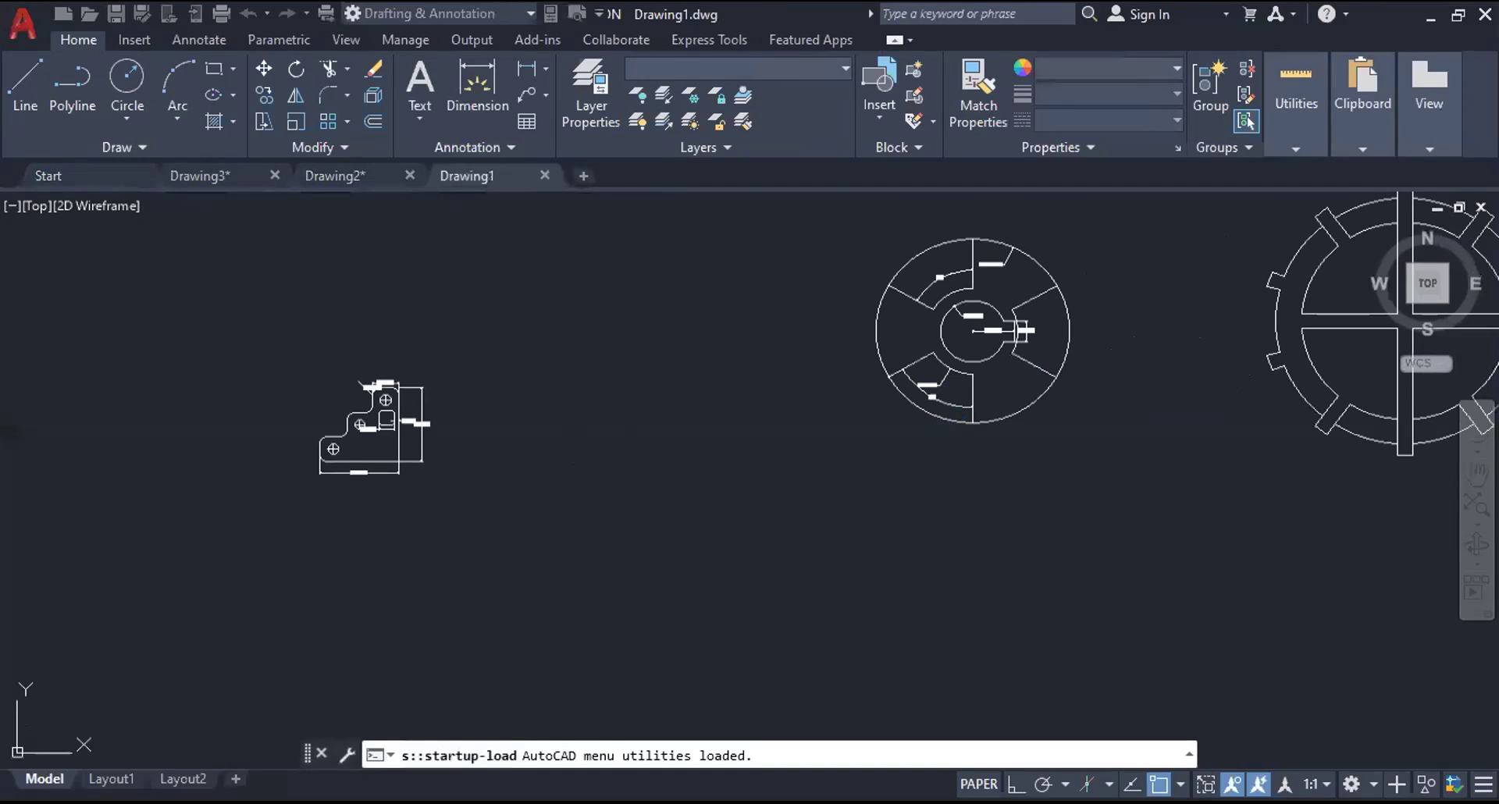
scroll(970, 469, up, 1)
mouse_move(925, 525)
middle_down()
mouse_move(791, 533)
mouse_move(820, 485)
middle_up()
scroll(820, 485, down, 2)
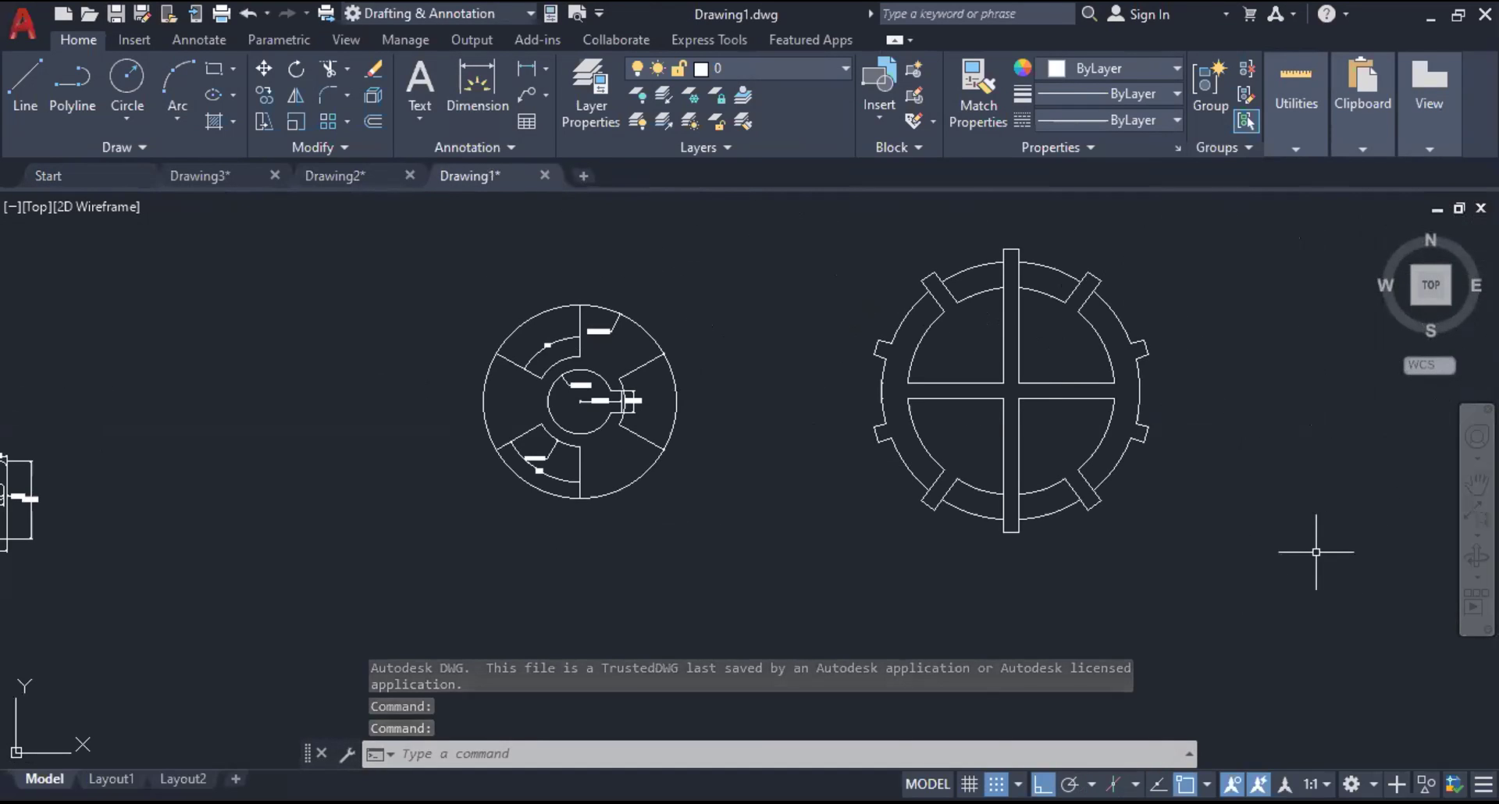
- Examine the circular parts in Drawing1 and switch to the AutoCAD workbook PDF in the browser
scroll(658, 608, up, 1)
scroll(663, 462, up, 2)
middle_drag(814, 467, 808, 803)
scroll(809, 554, down, 2)
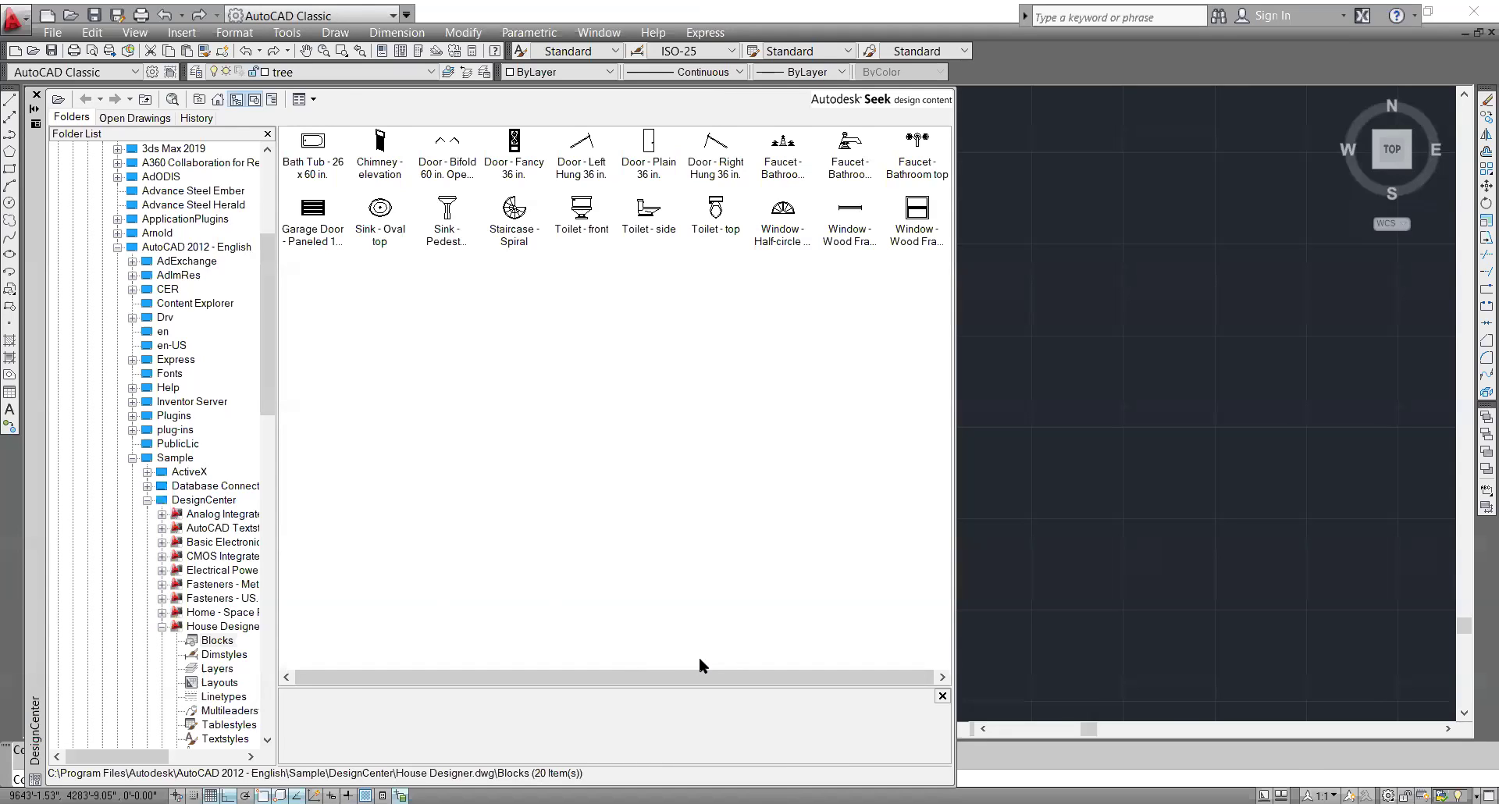
key(alt+Tab)
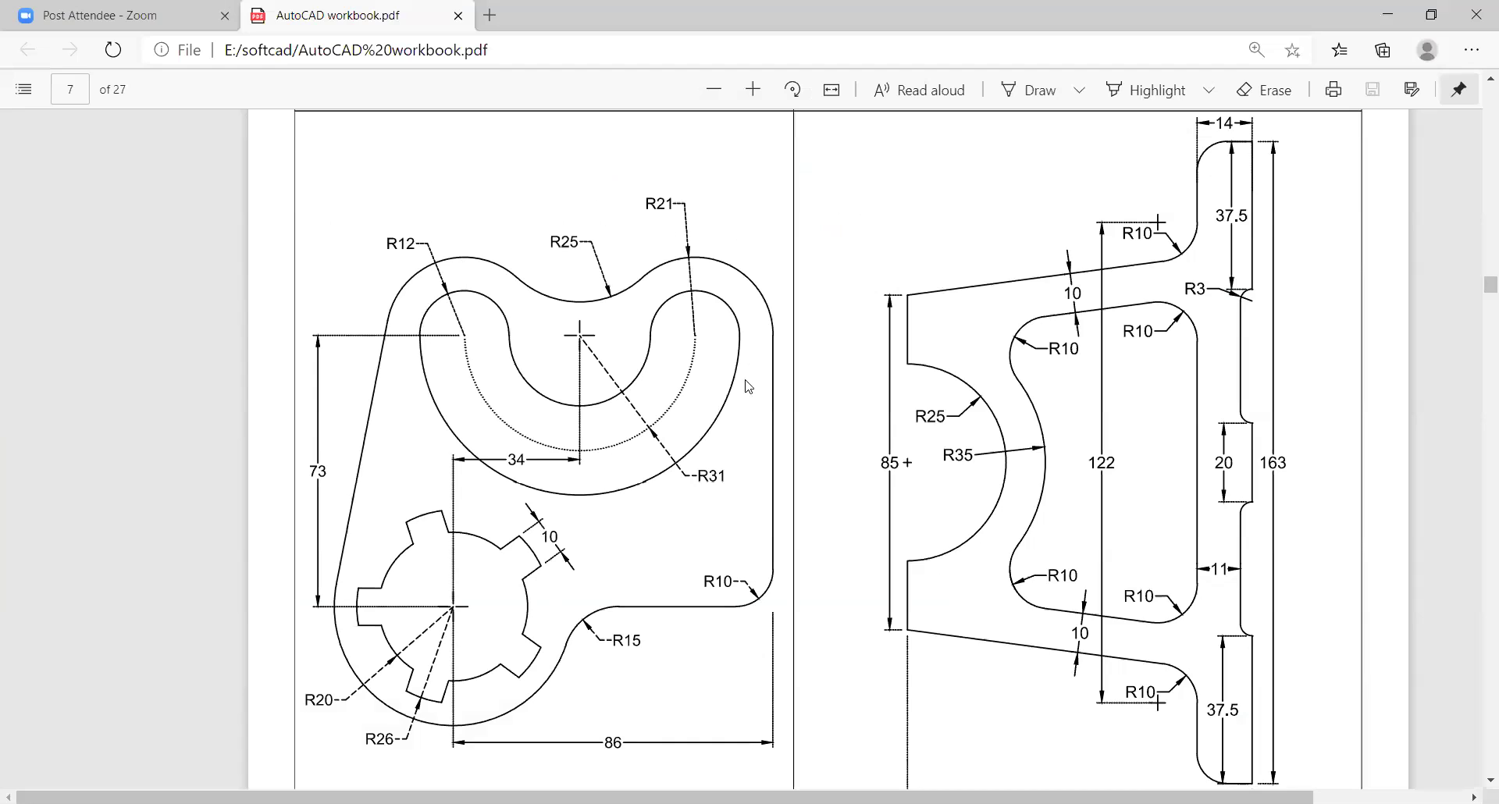
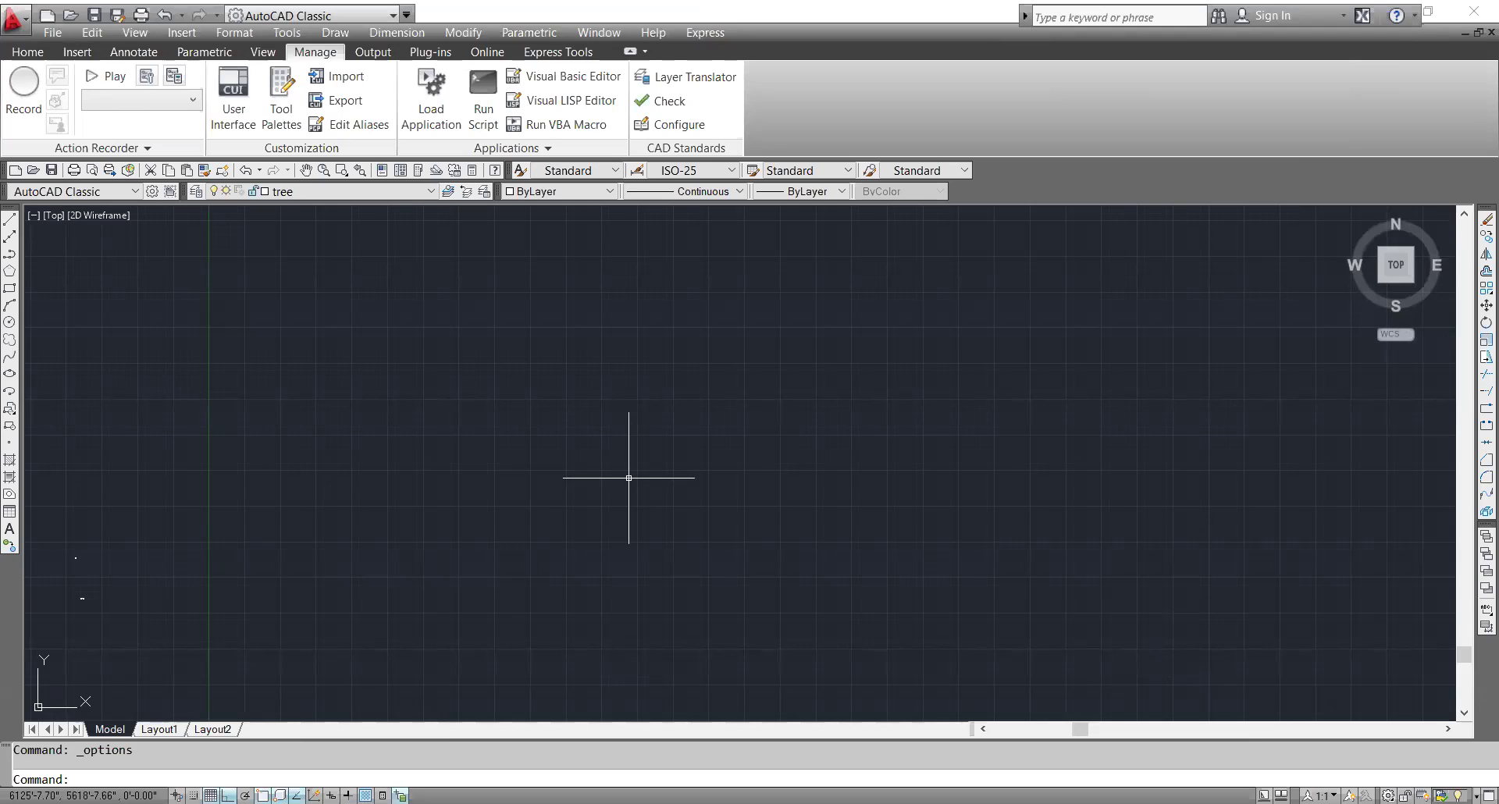
- Draw a circle with a radius of 43 in the empty model space
key(Escape)
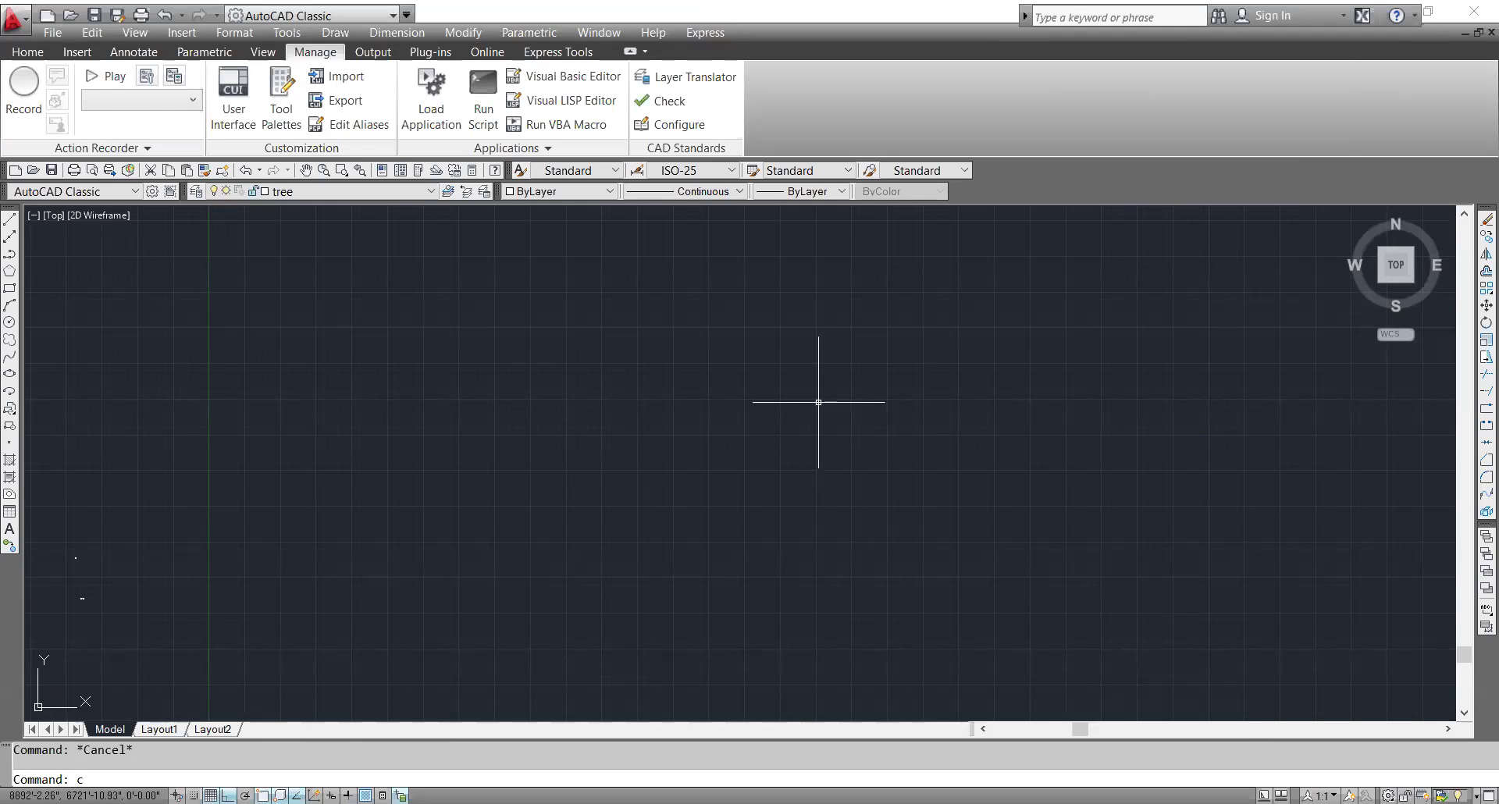
text(c)
key(Return)
click(850, 375)
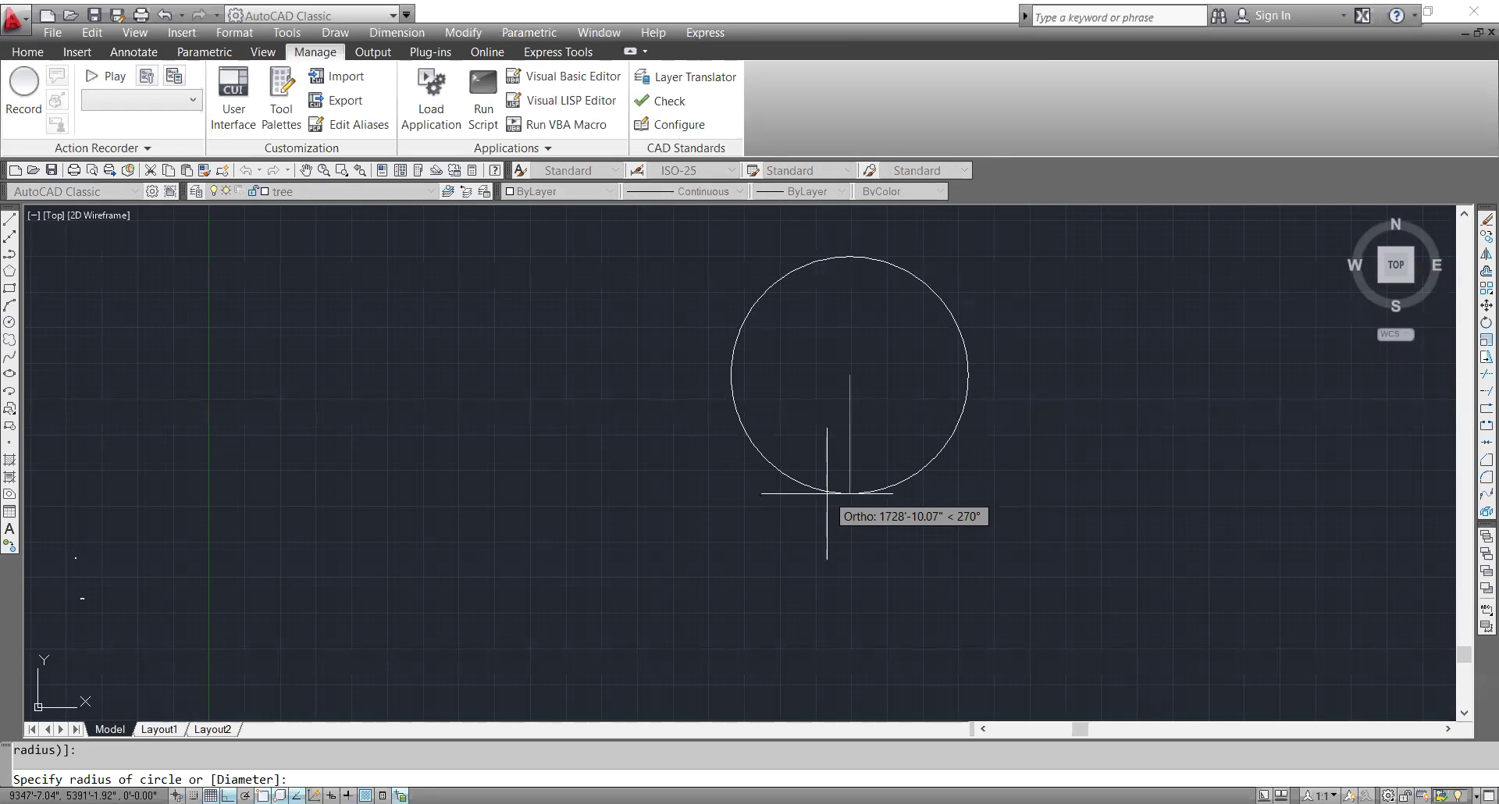
text(43)
key(Return)
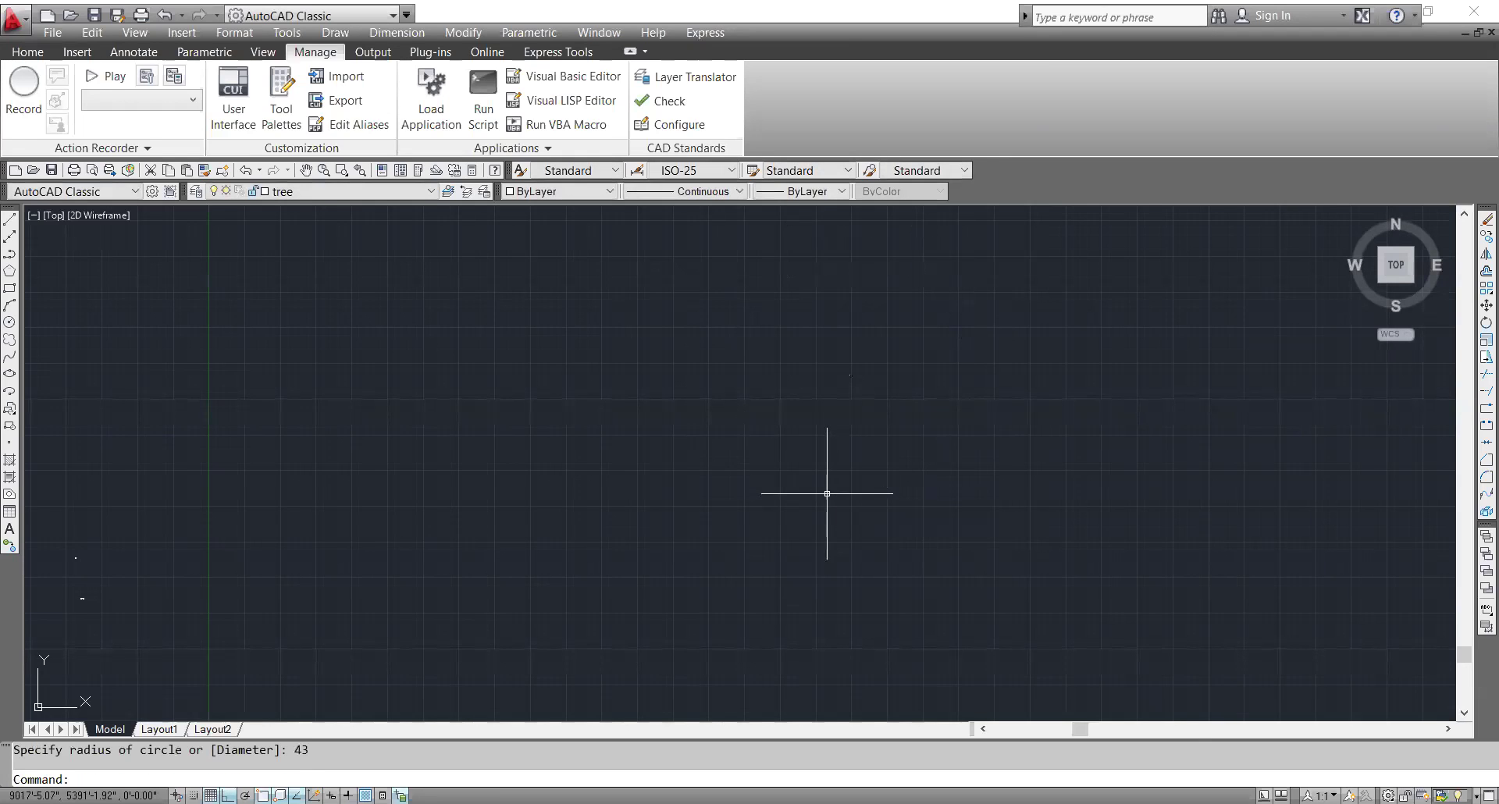
- Regenerate the drawing so the circle of radius 43 displays smoothly at close range
scroll(855, 355, up, 6)
text(c)
key(Escape)
key(Escape)
scroll(883, 656, up, 5)
scroll(912, 406, up, 8)
middle_drag(923, 312, 911, 519)
text(re)
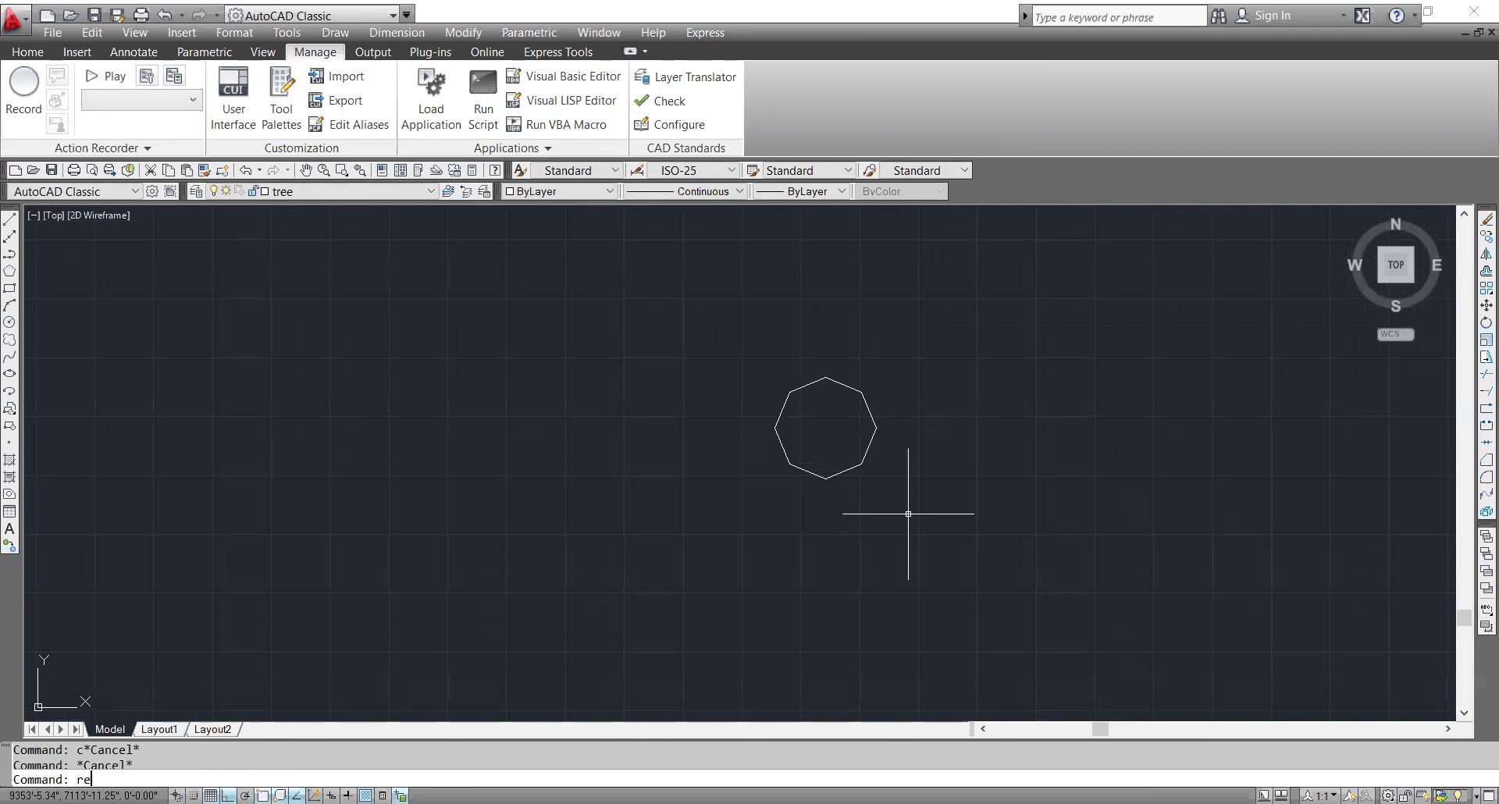
key(Return)
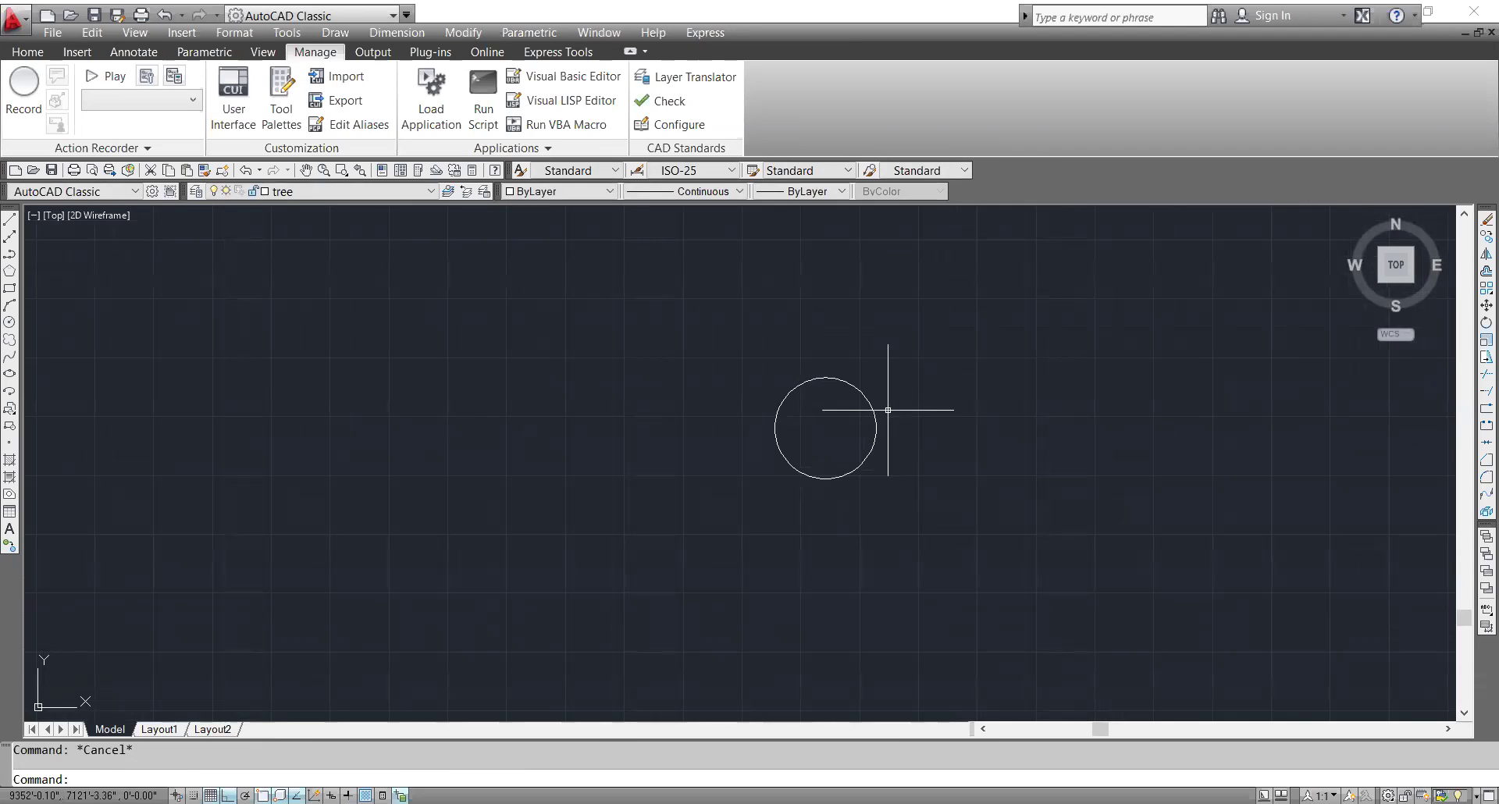
- Draw a concentric circle with a radius of 19 inside the existing circle
text(c)
key(Return)
click(825, 428)
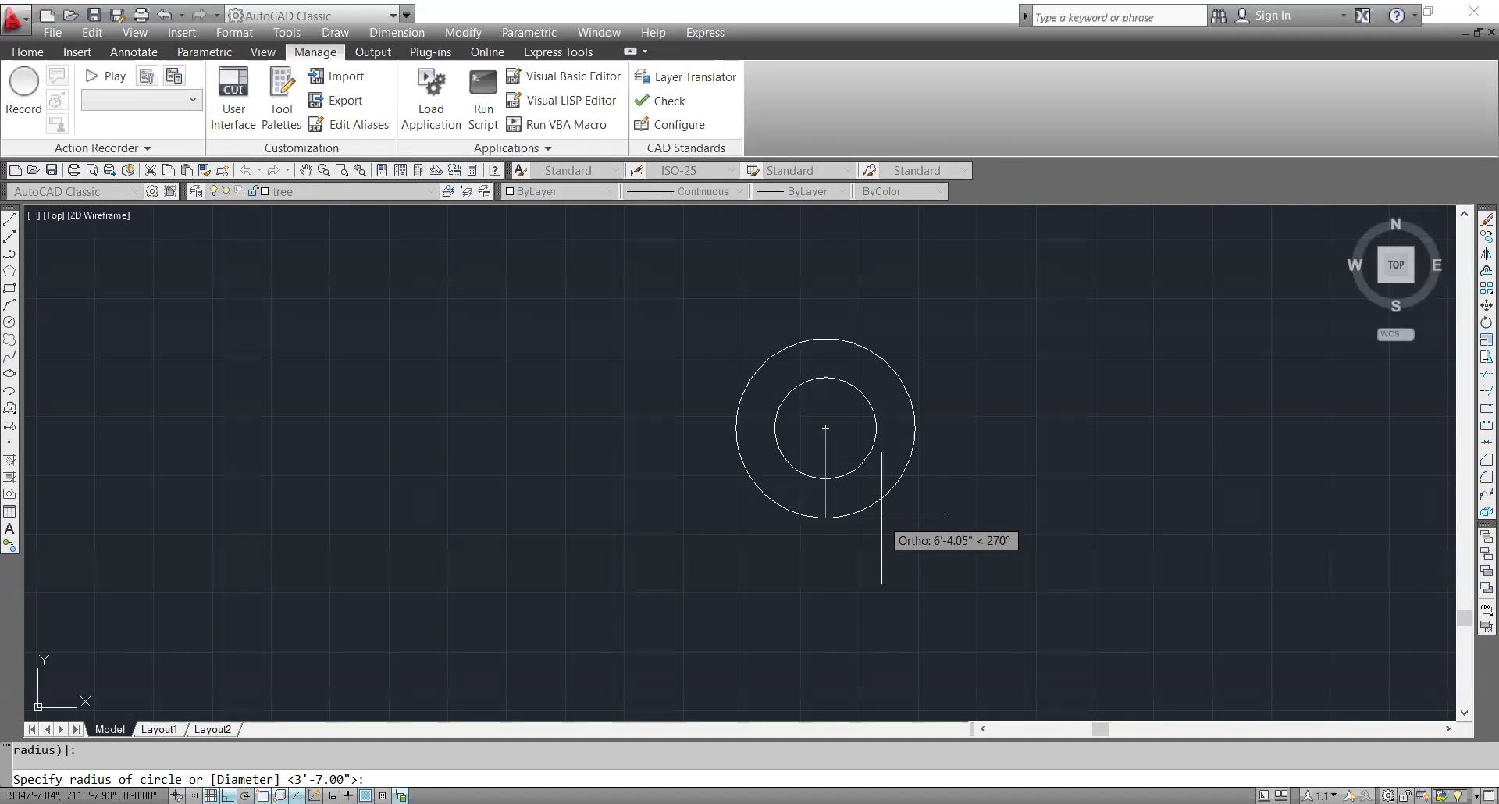
text(19)
key(Return)
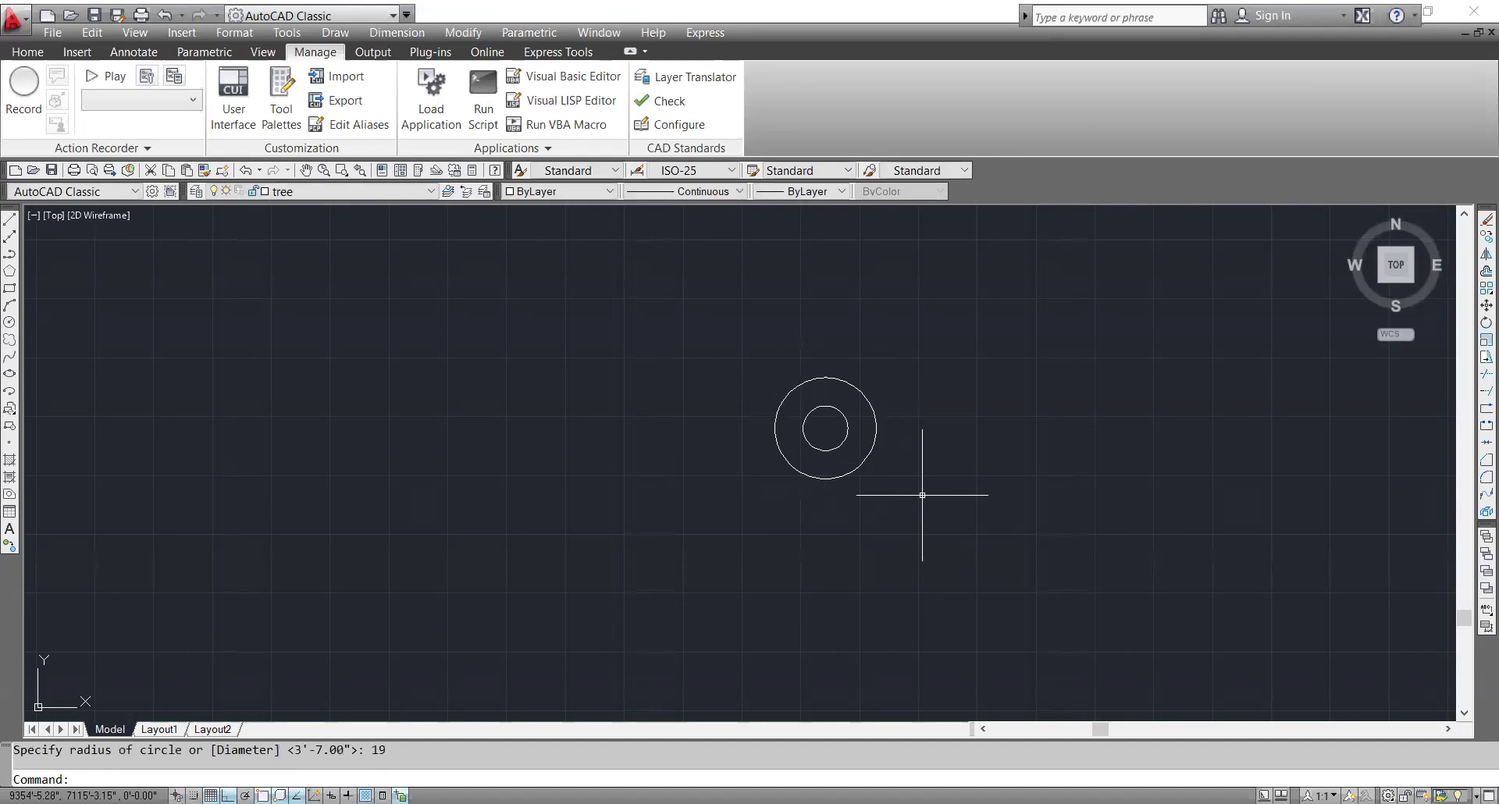
scroll(911, 500, up, 5)
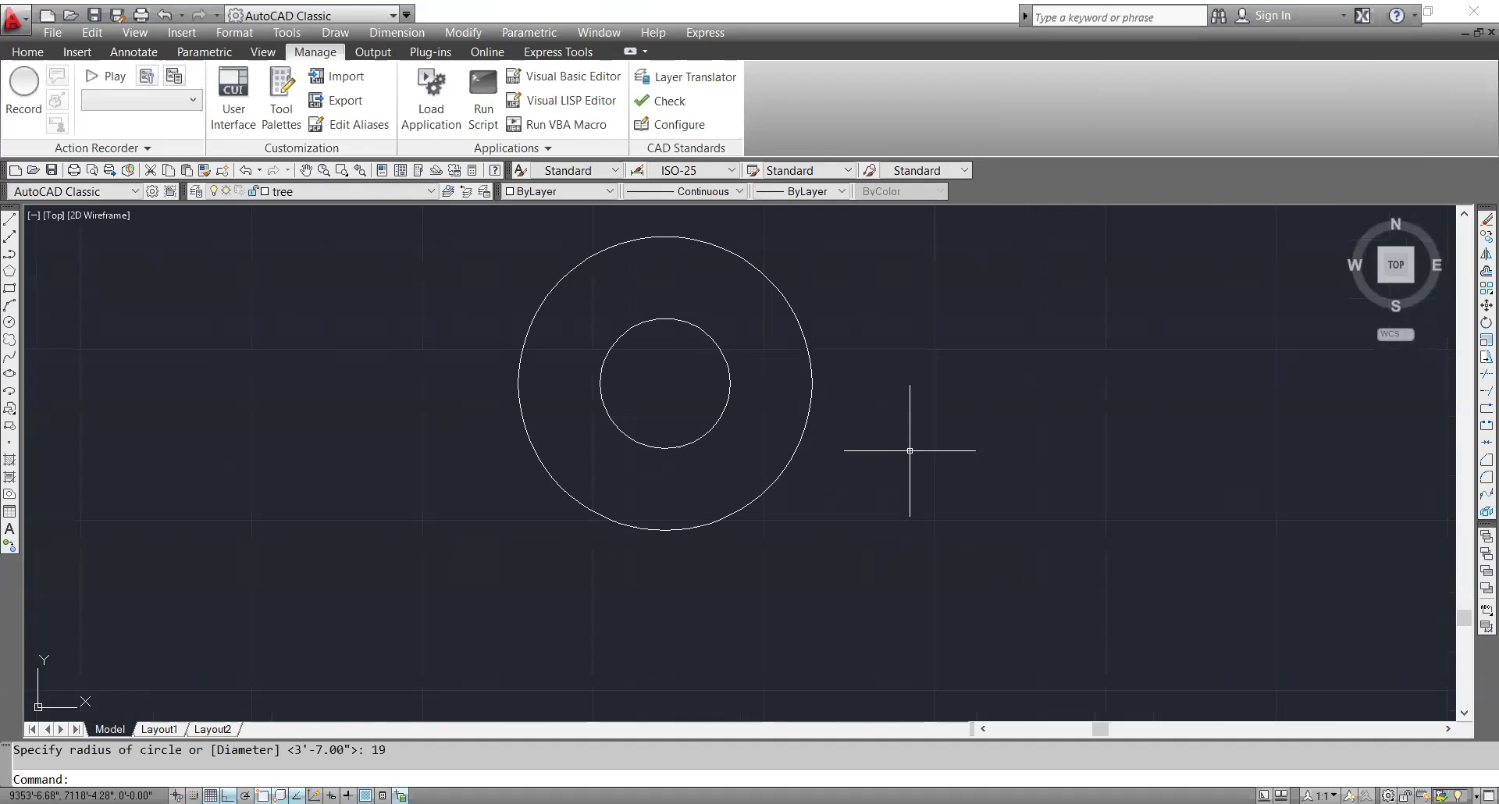
middle_drag(754, 446, 790, 470)
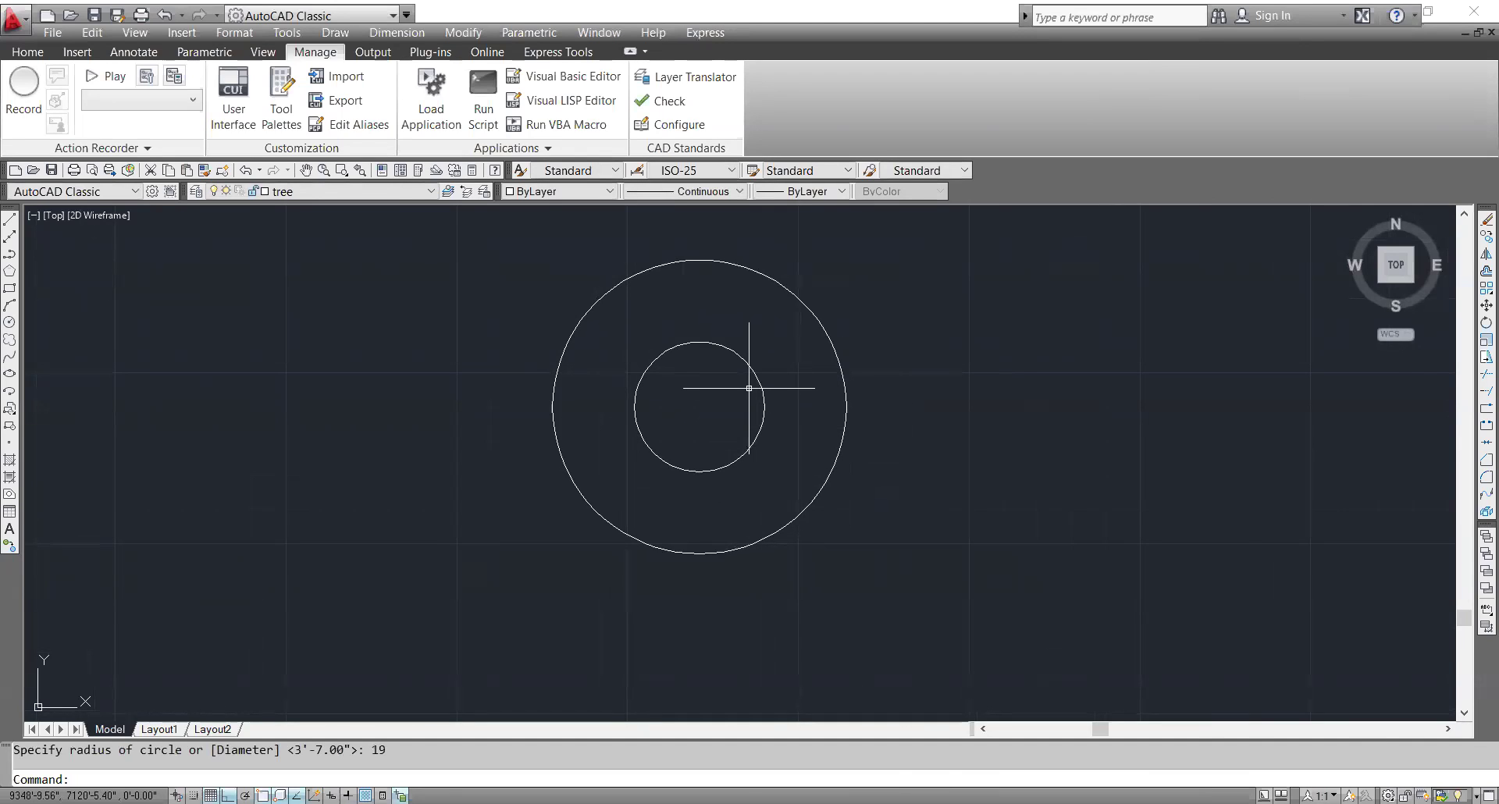
key(Escape)
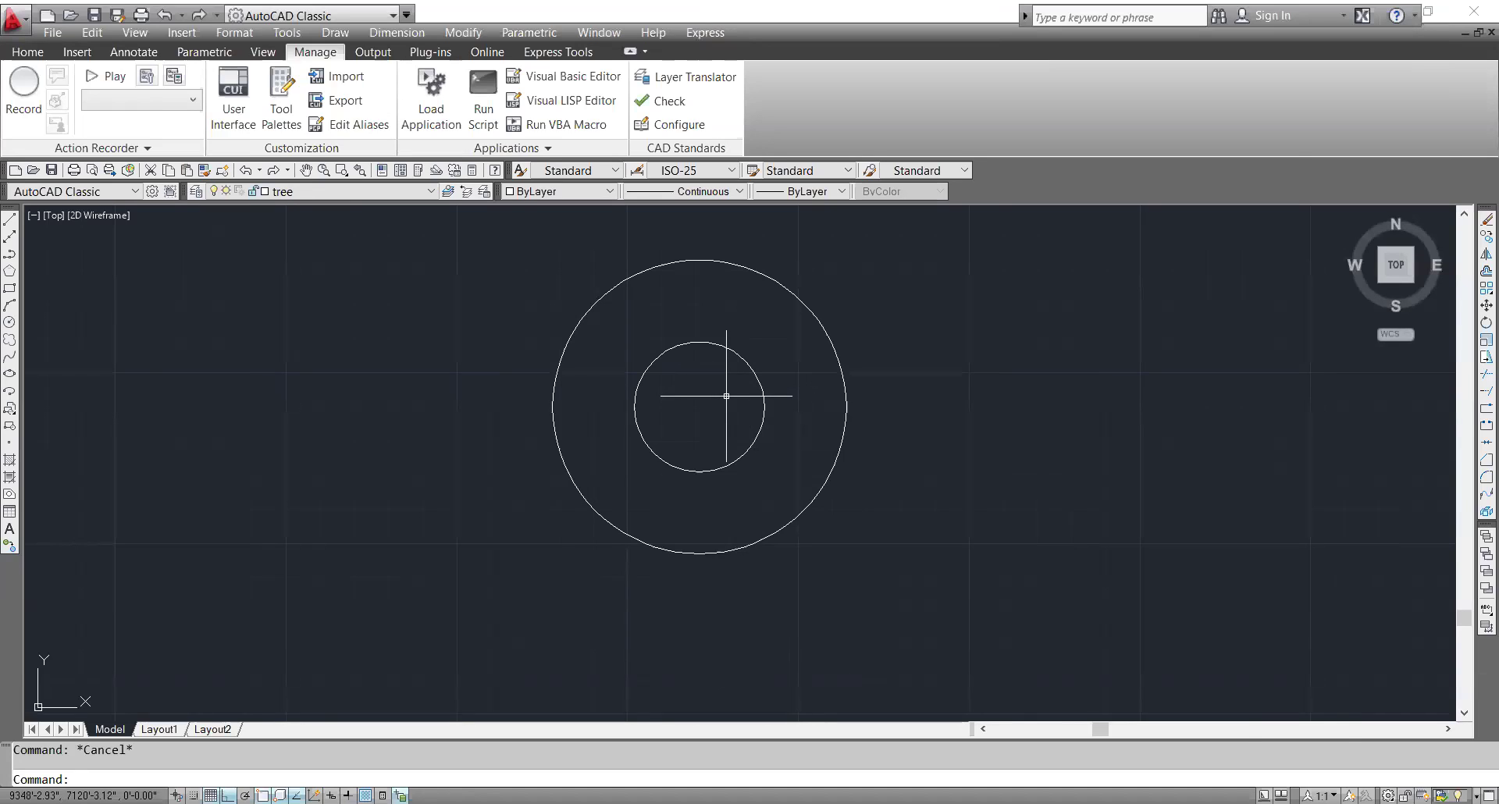
text(c)
key(Return)
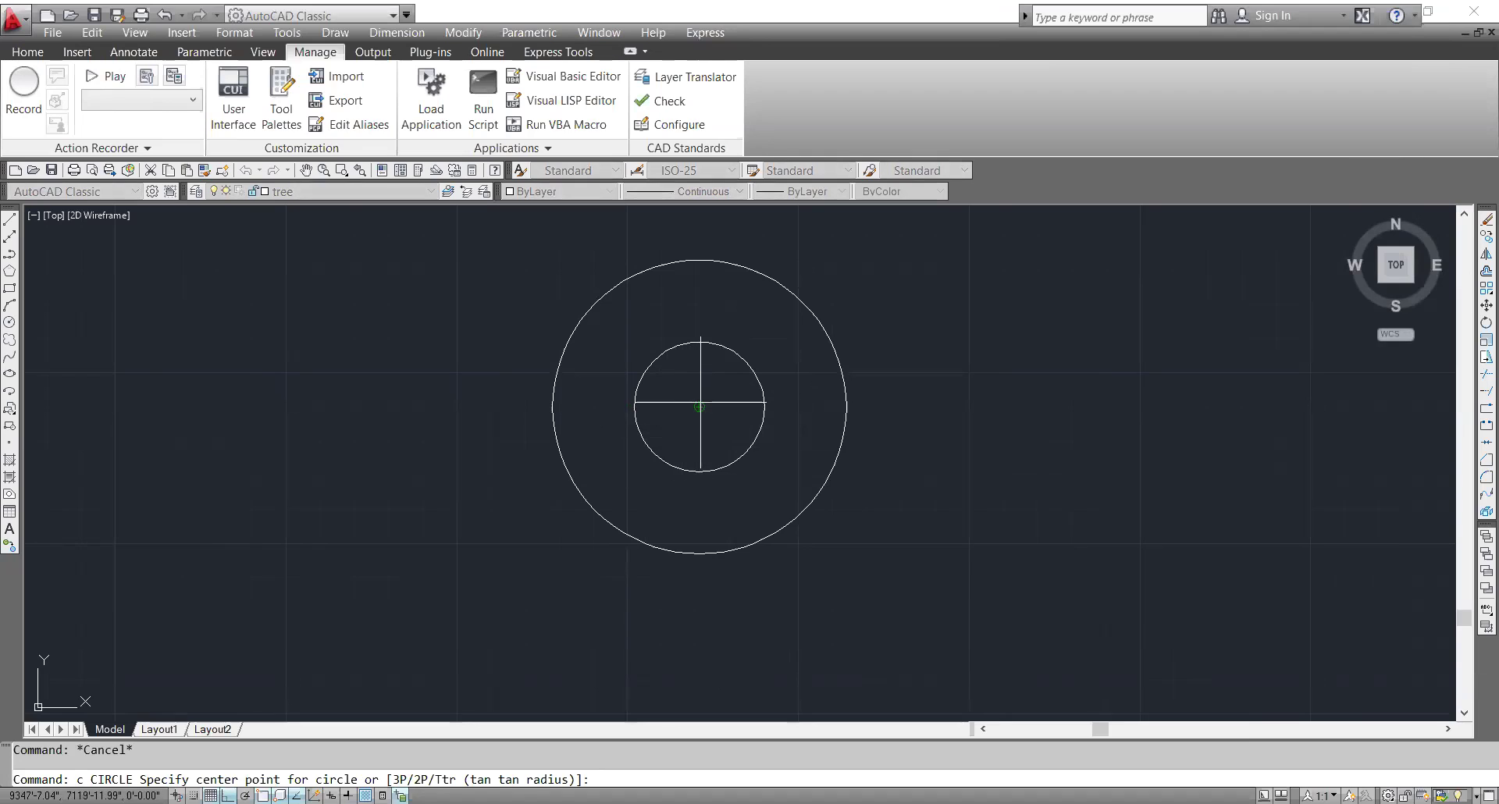
click(700, 405)
key(Escape)
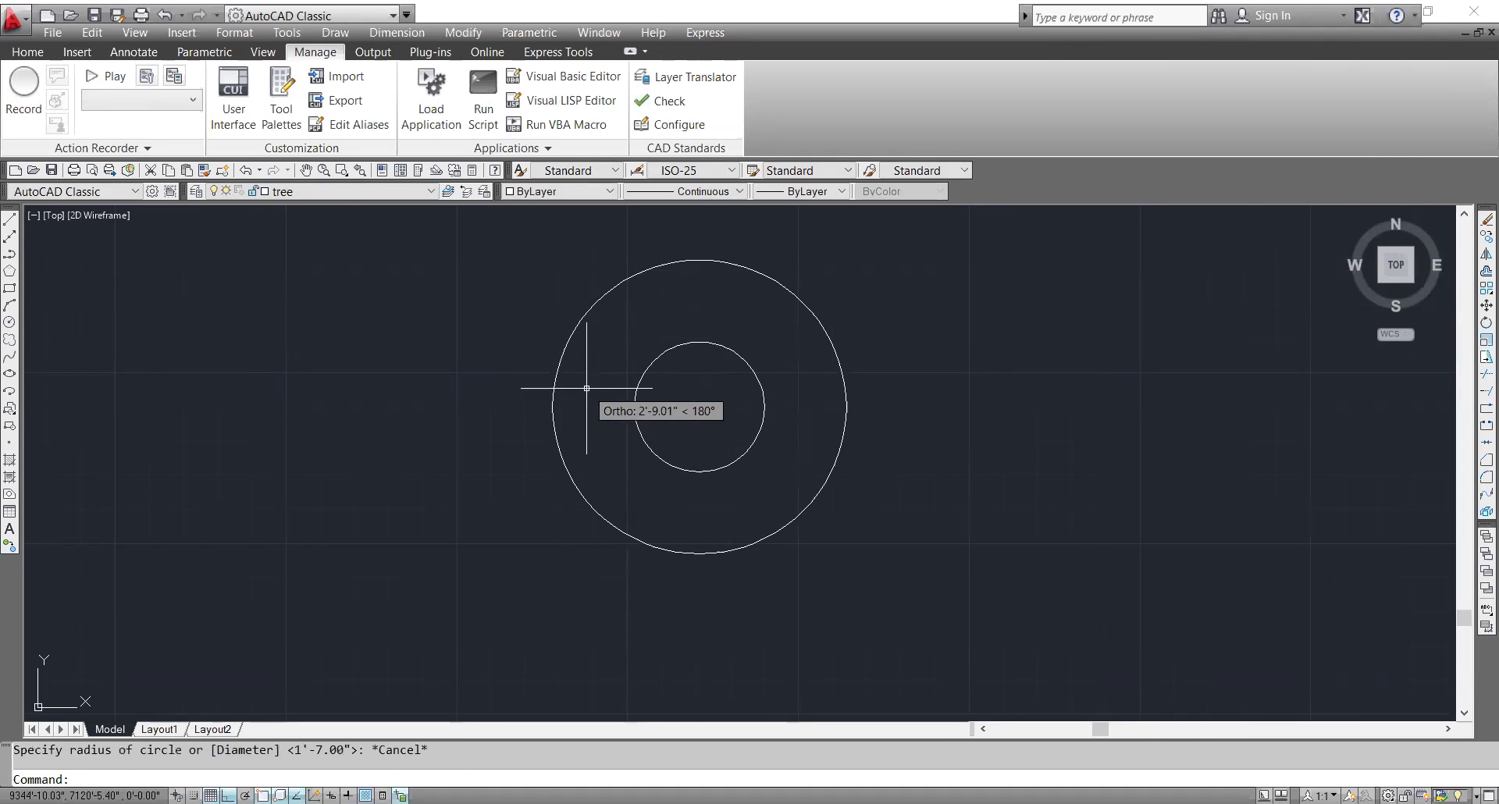
- Draw a horizontal line 34 long from the center of the concentric circles toward the outer circle's left side
text(l)
key(Return)
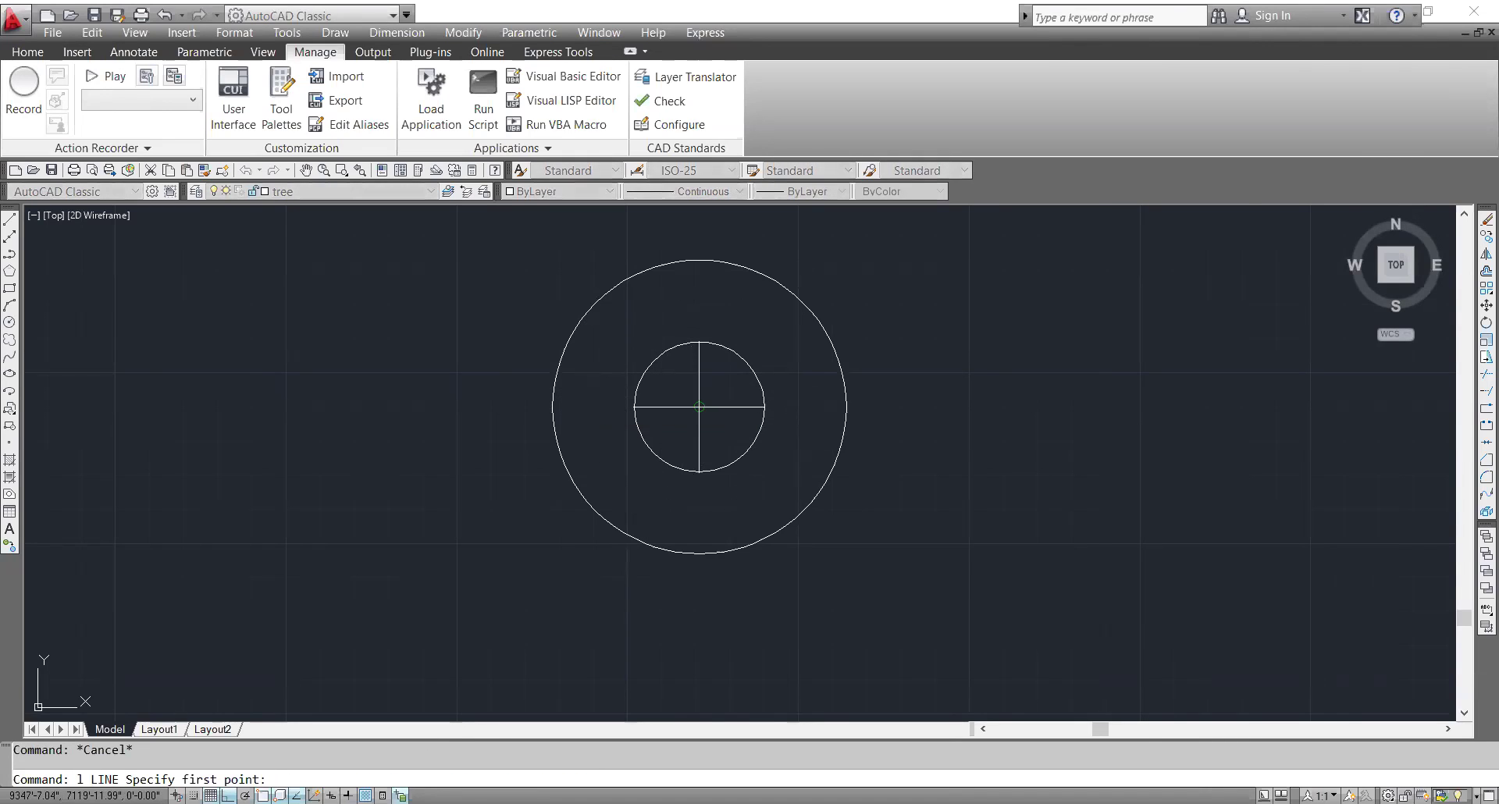
click(701, 406)
text(34)
key(Return)
key(Escape)
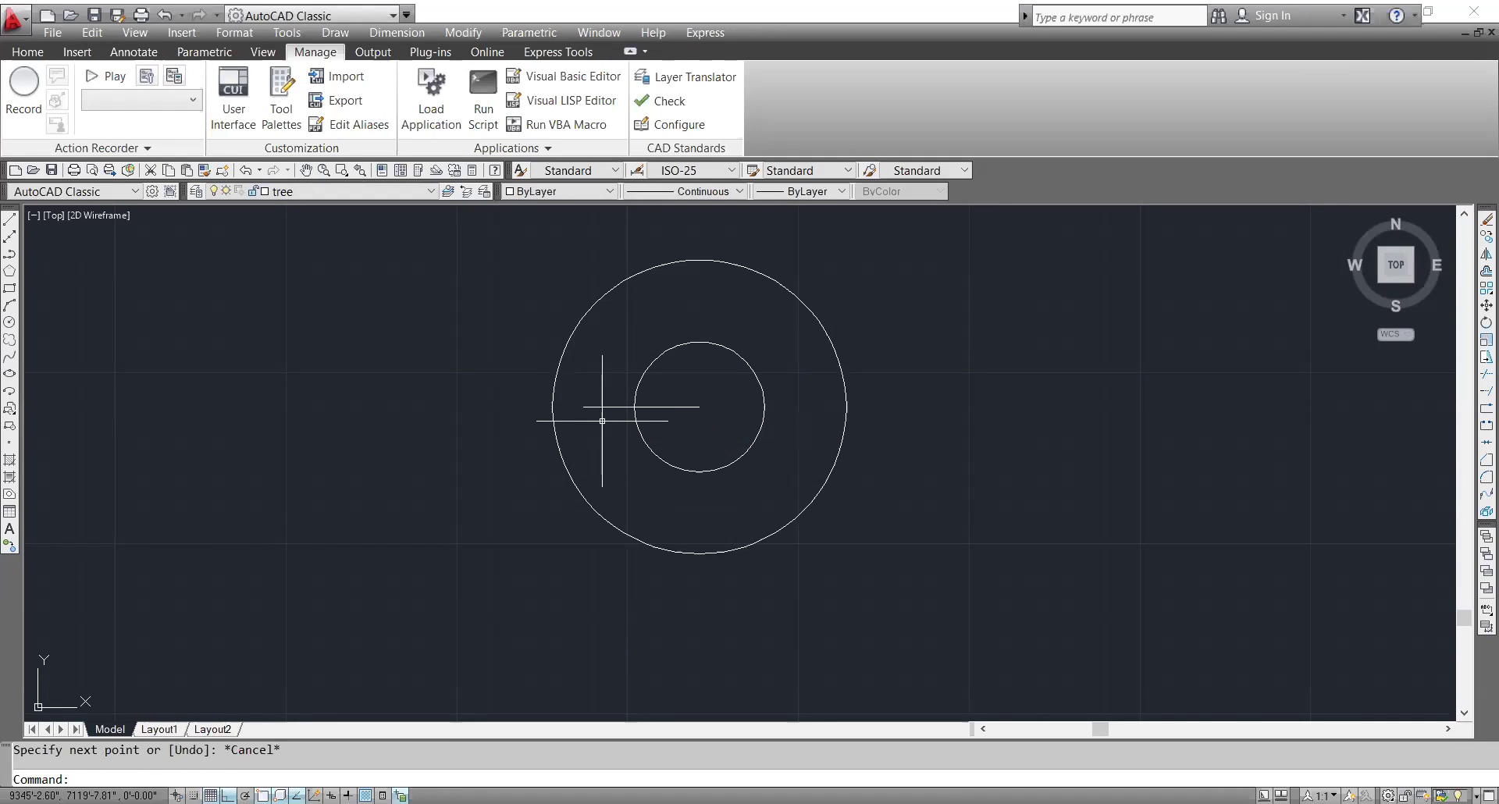
- Draw a circle with a radius of 12 centered on the free left end of the horizontal line
text(c)
key(Return)
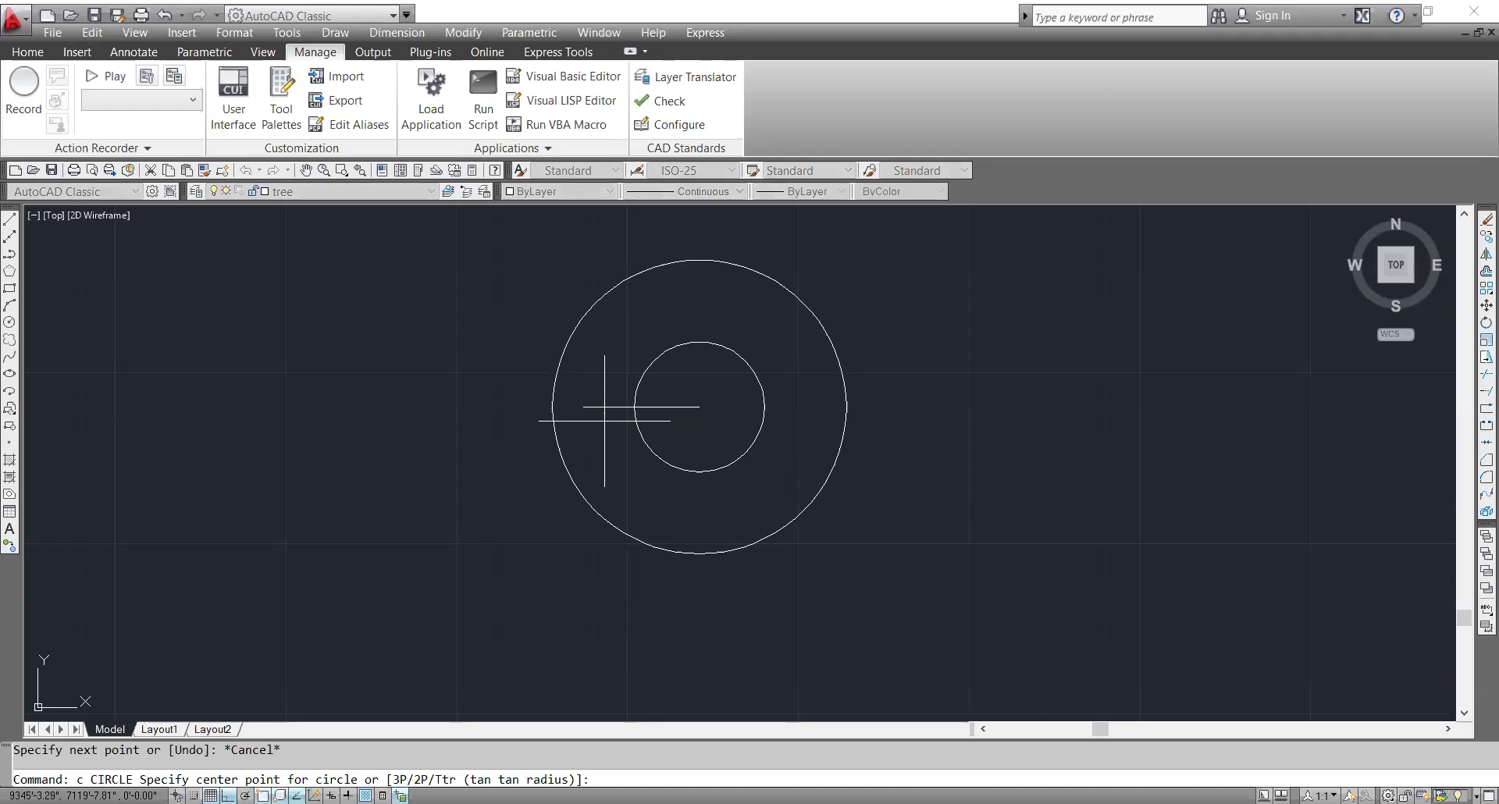
click(584, 407)
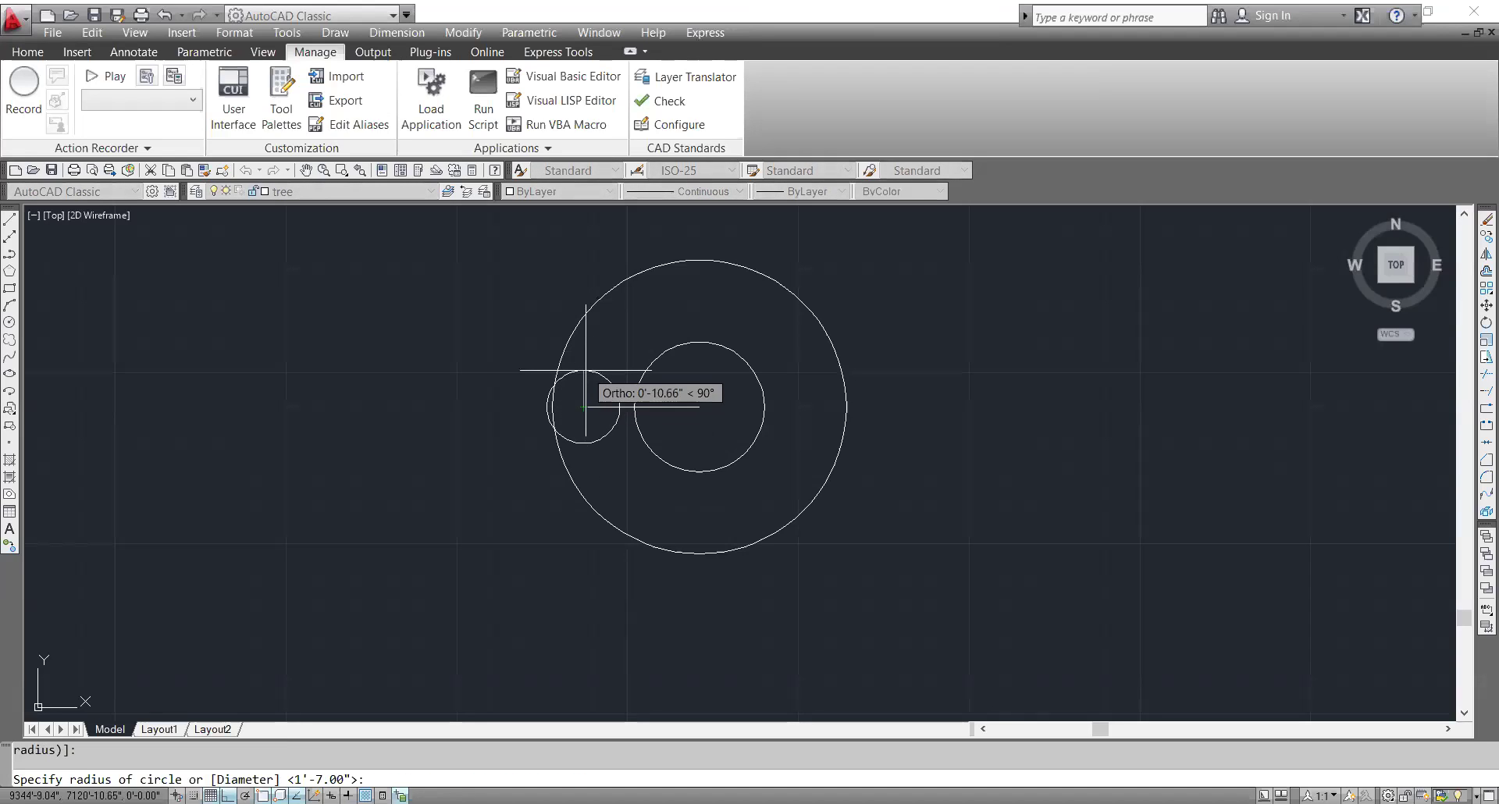
text(12)
key(Return)
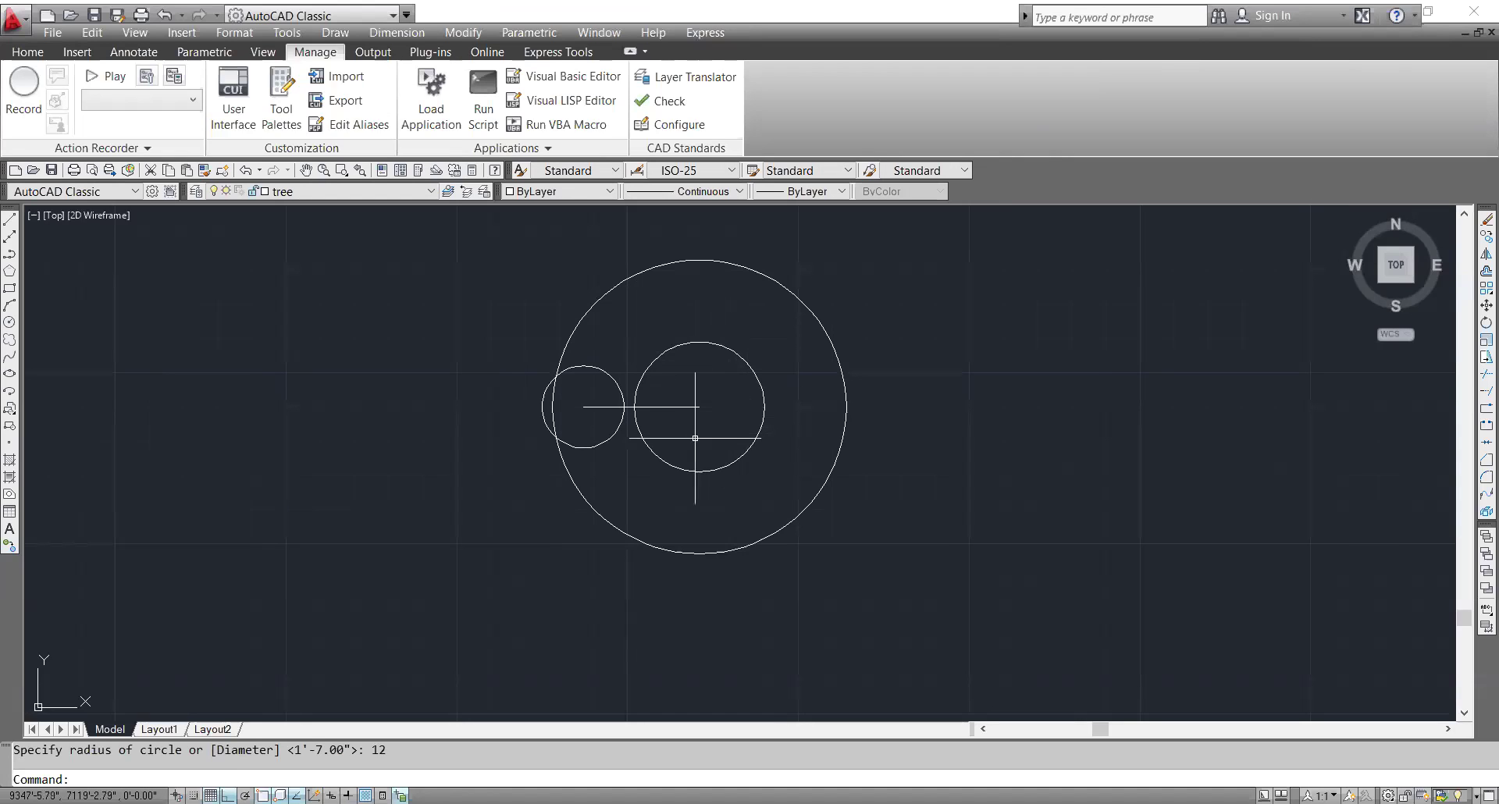
- Erase the two concentric circles, the small circle beside them and the horizontal line, leaving the model space empty
click(685, 565)
click(623, 510)
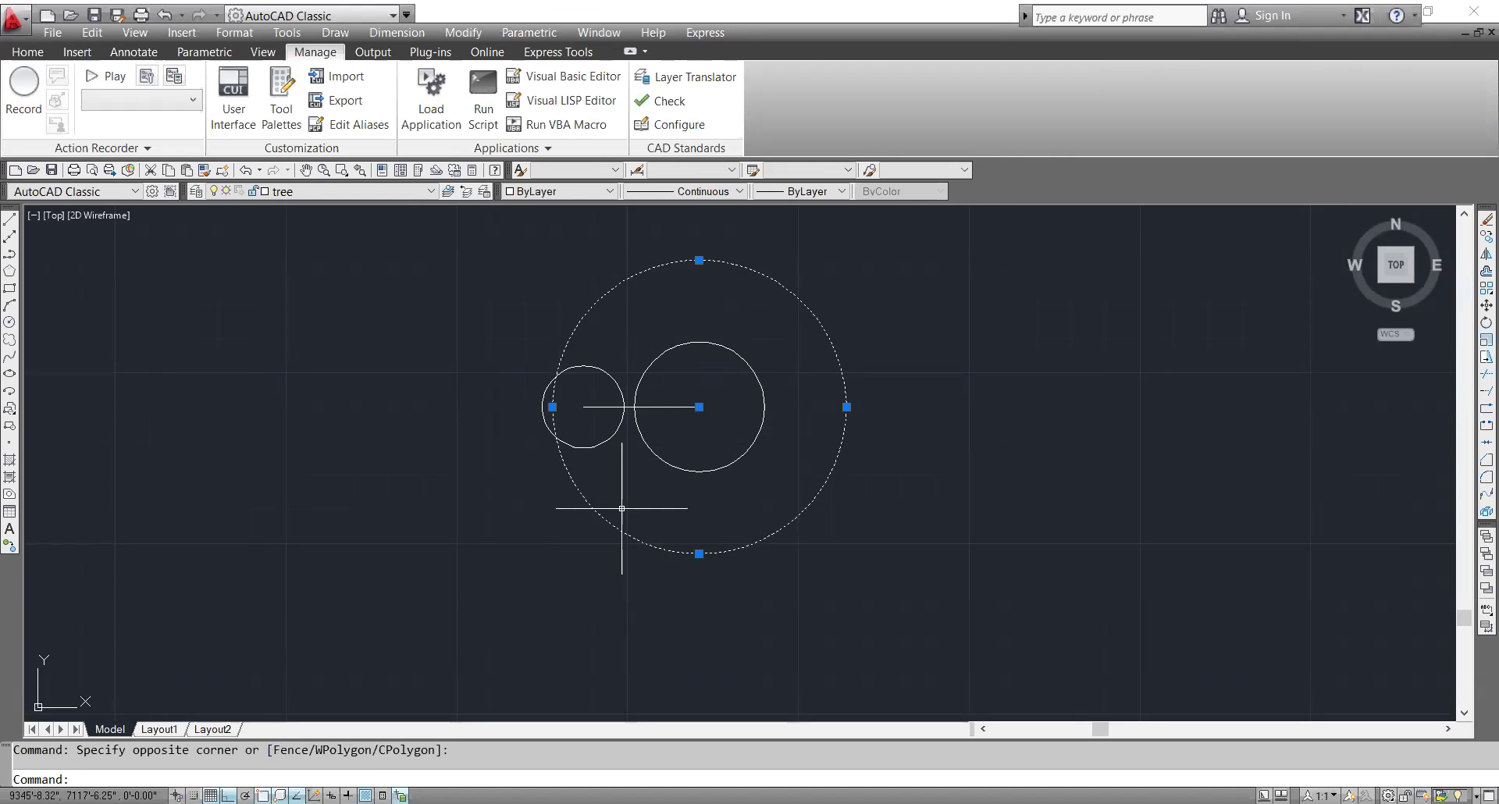
key(Delete)
key(Escape)
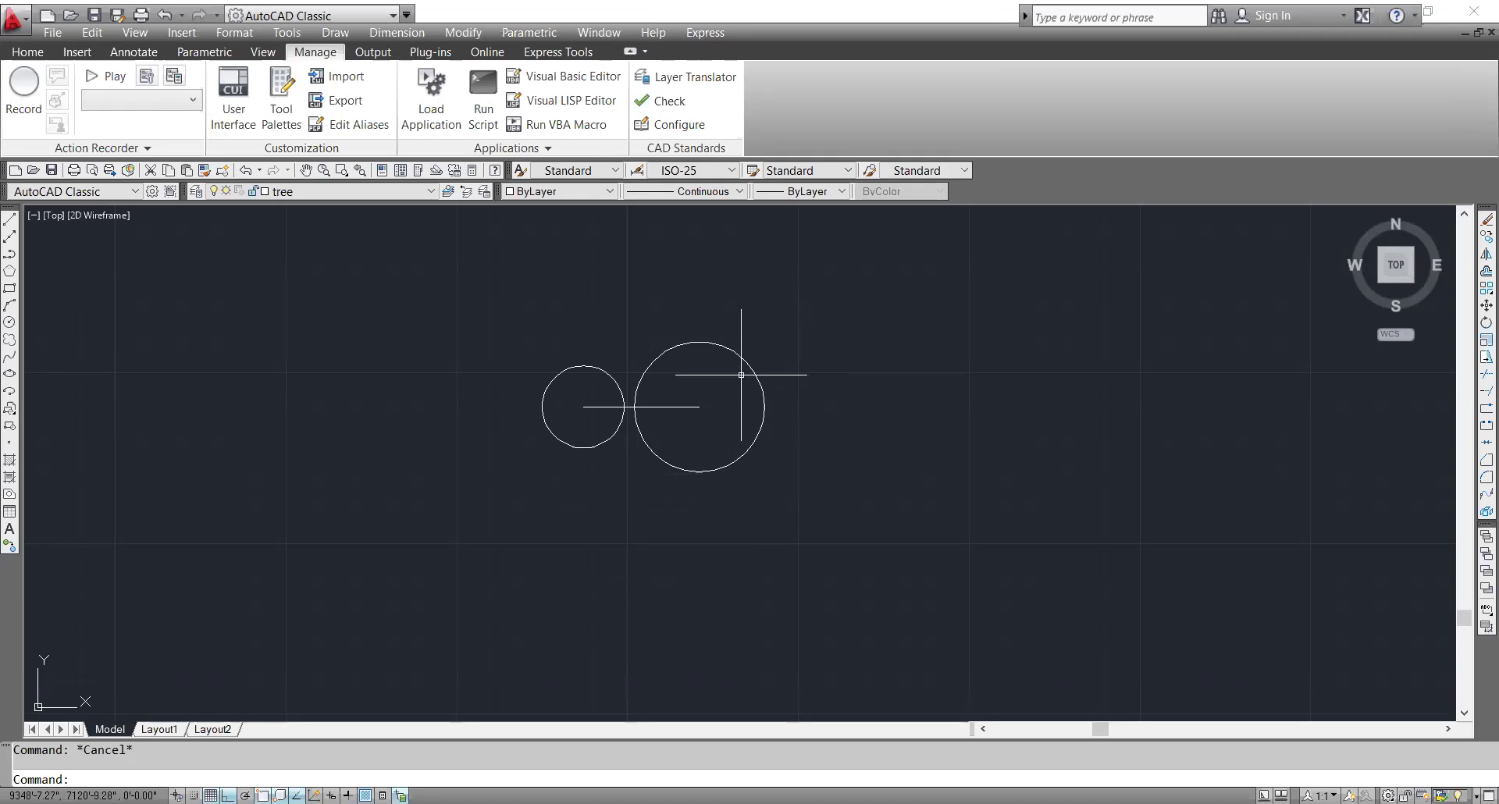
click(742, 324)
click(718, 375)
key(Delete)
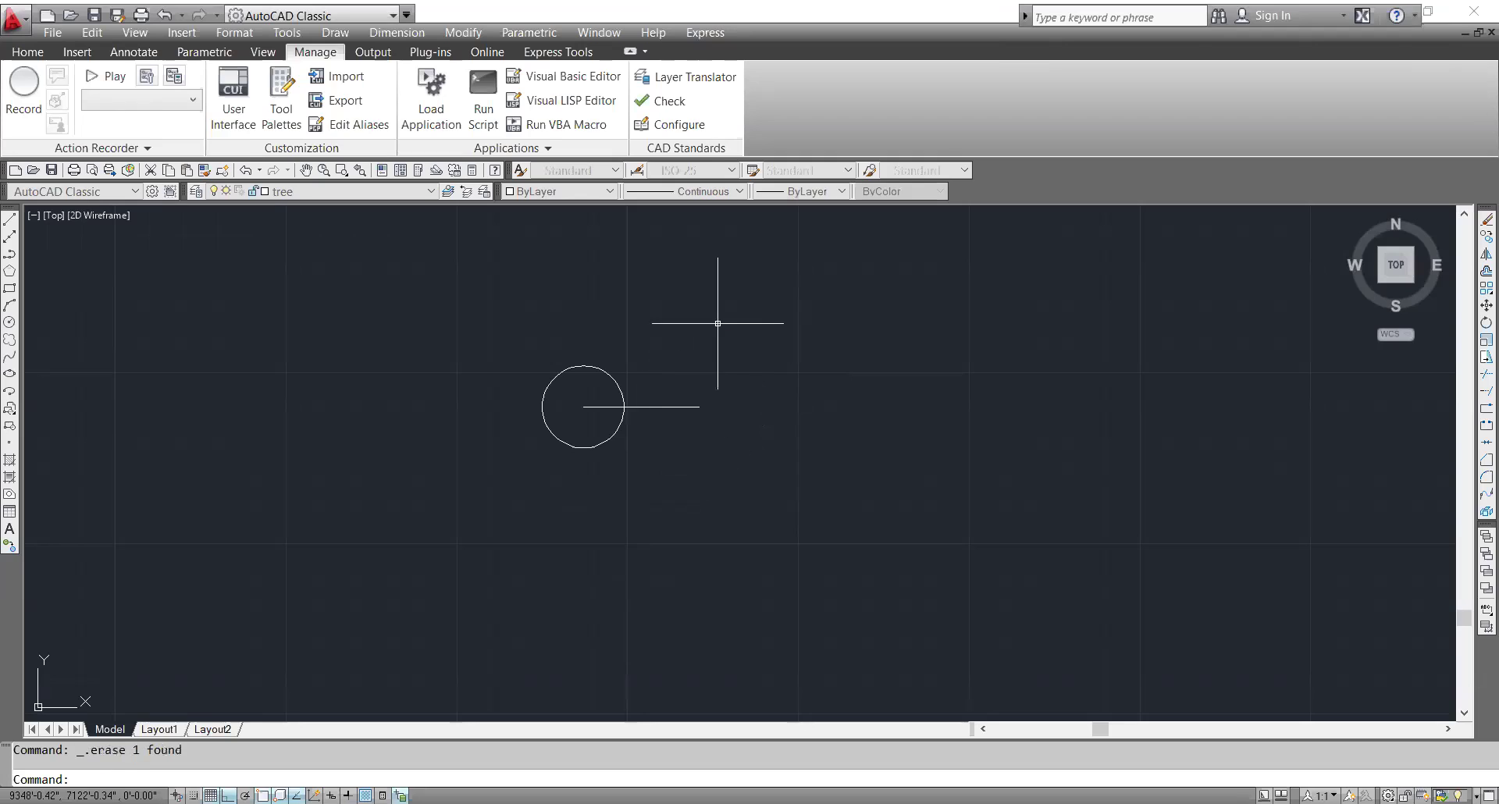
click(640, 414)
click(536, 318)
key(Delete)
- Draw a circle with a radius of 22 in the empty model space
text(c)
key(Return)
key(Escape)
text(c)
key(Return)
click(669, 397)
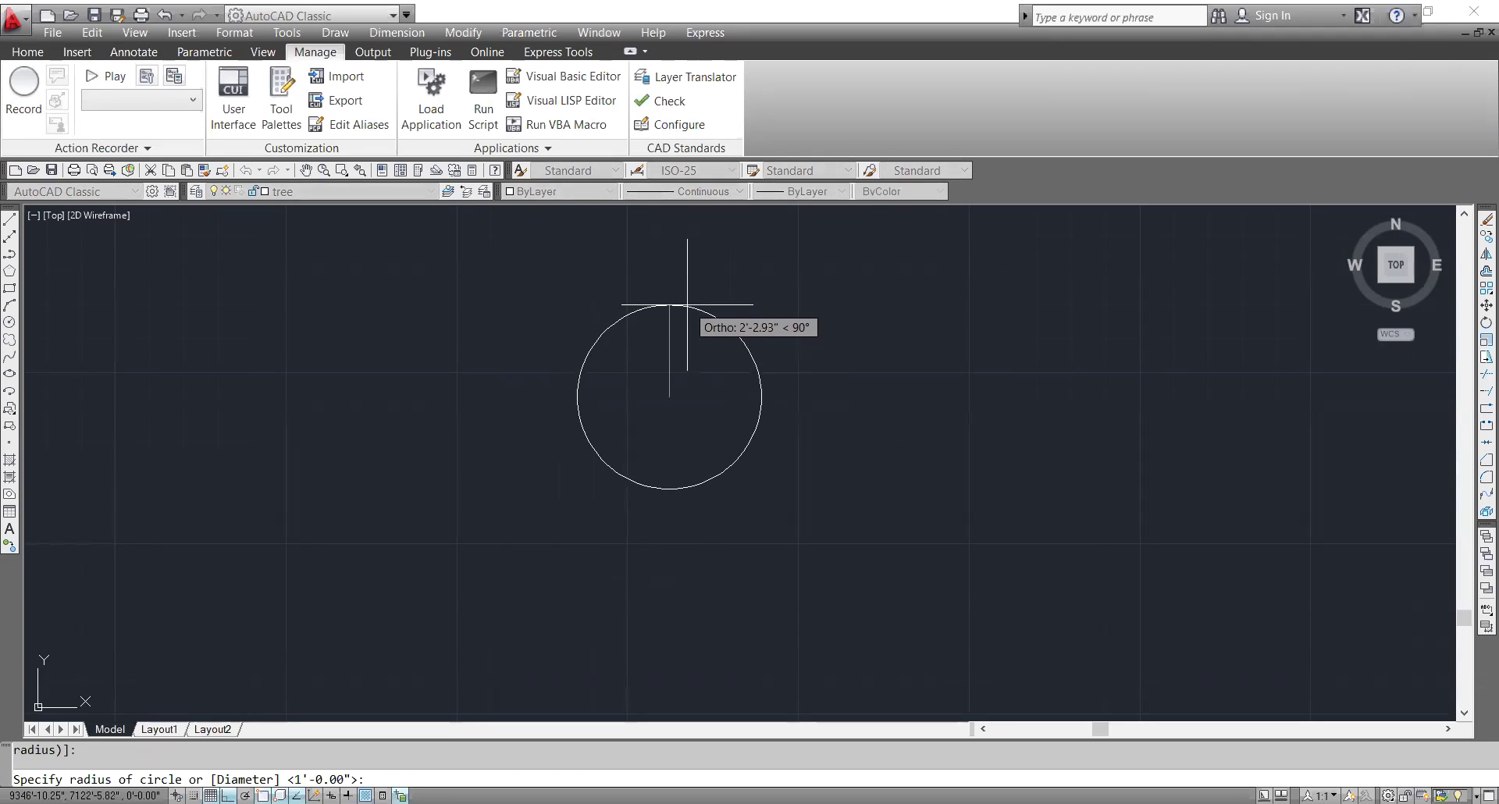
text(22)
key(Return)
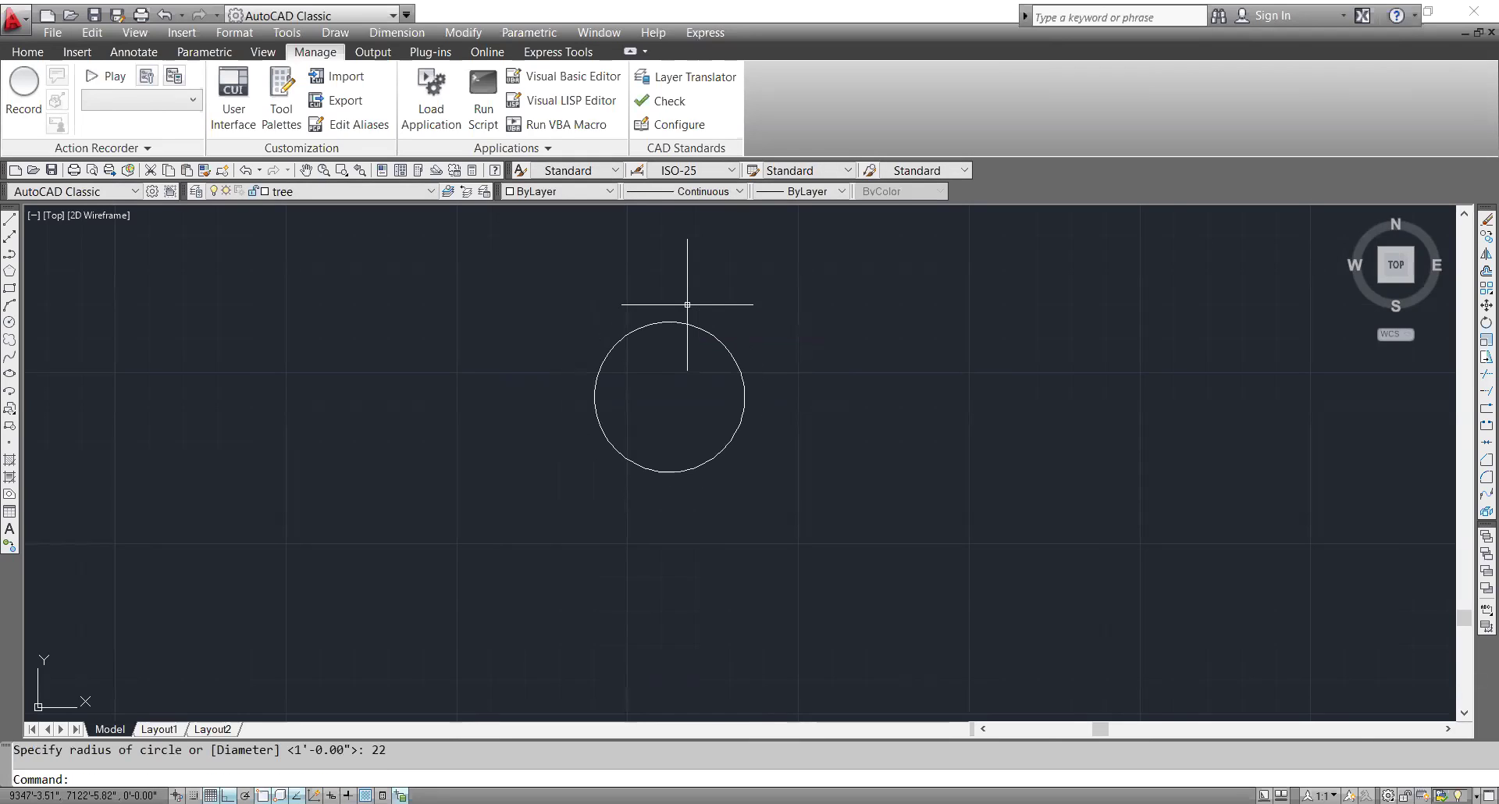
- Draw a concentric circle with a radius of 43 around the circle of radius 22
key(Return)
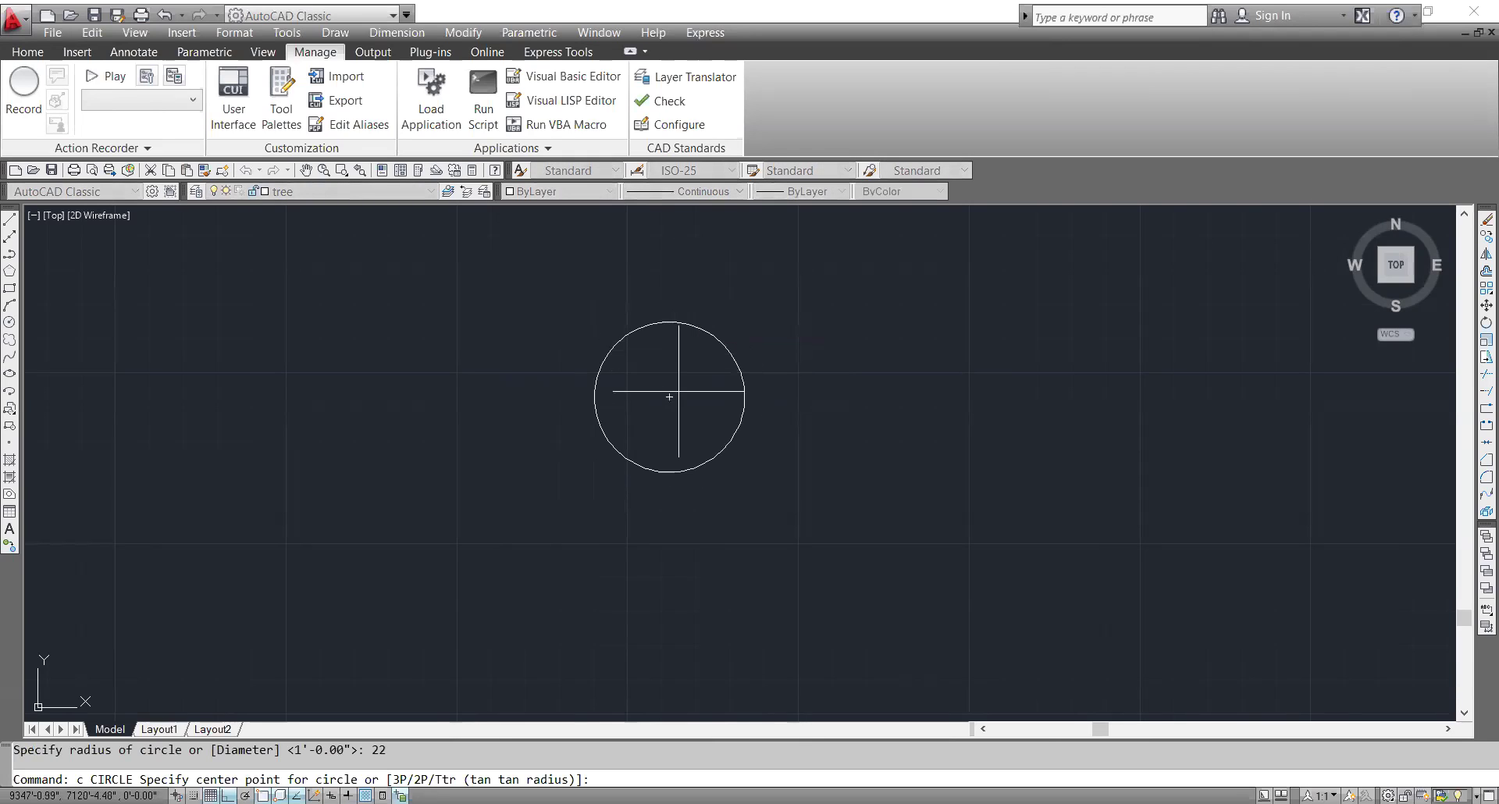
click(670, 397)
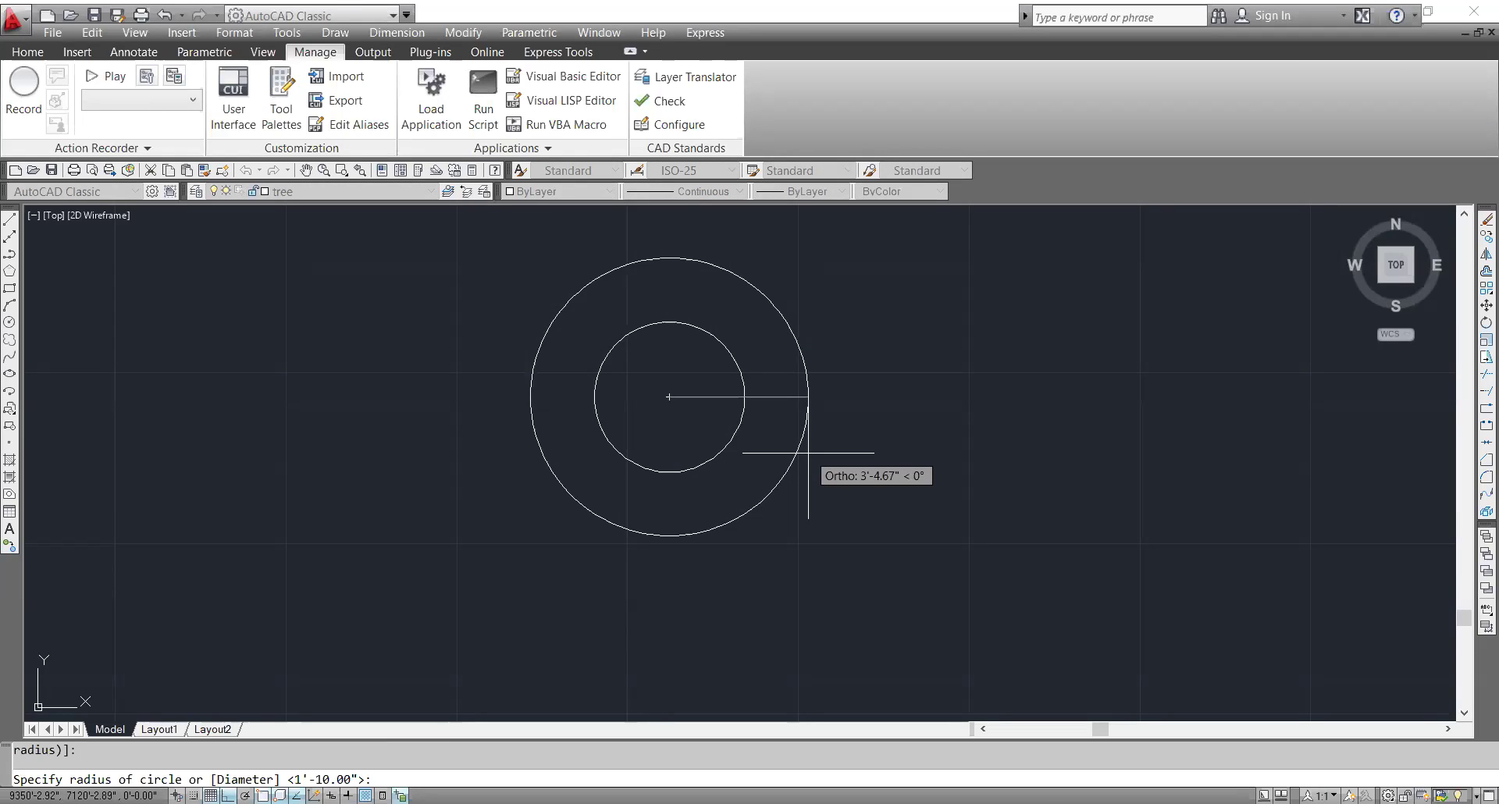
text(43)
key(Return)
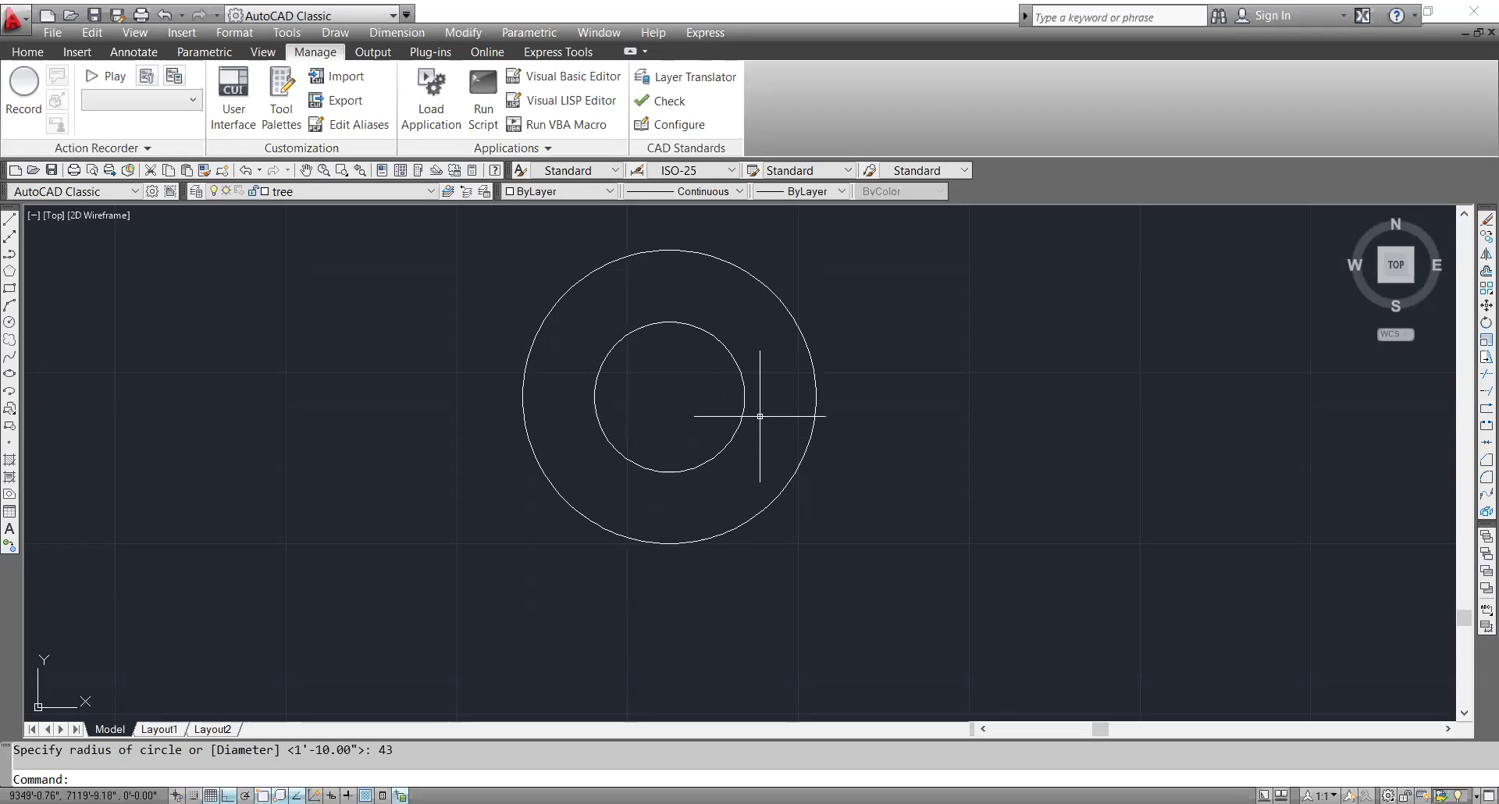
text(c)
key(Return)
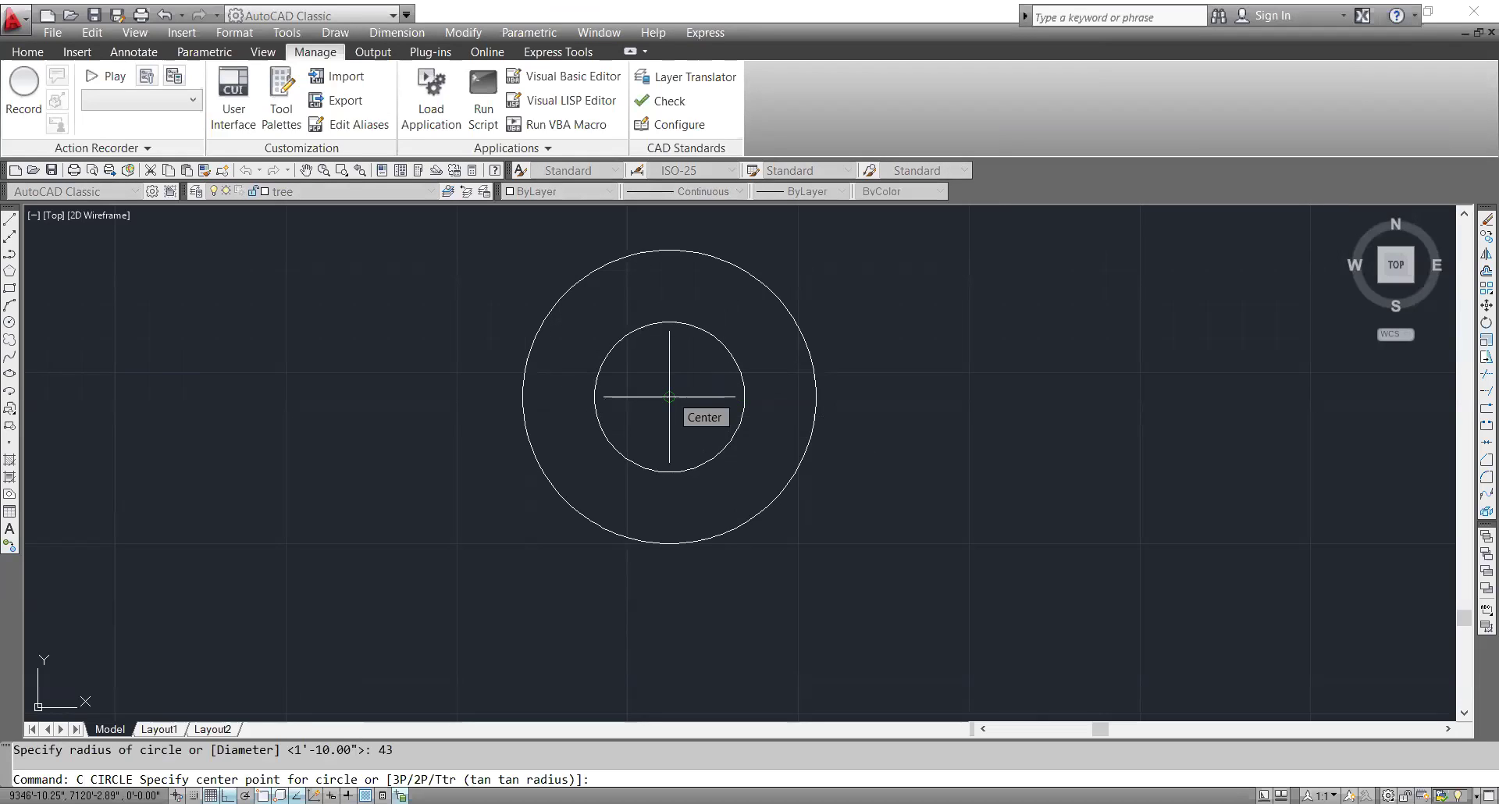
click(669, 397)
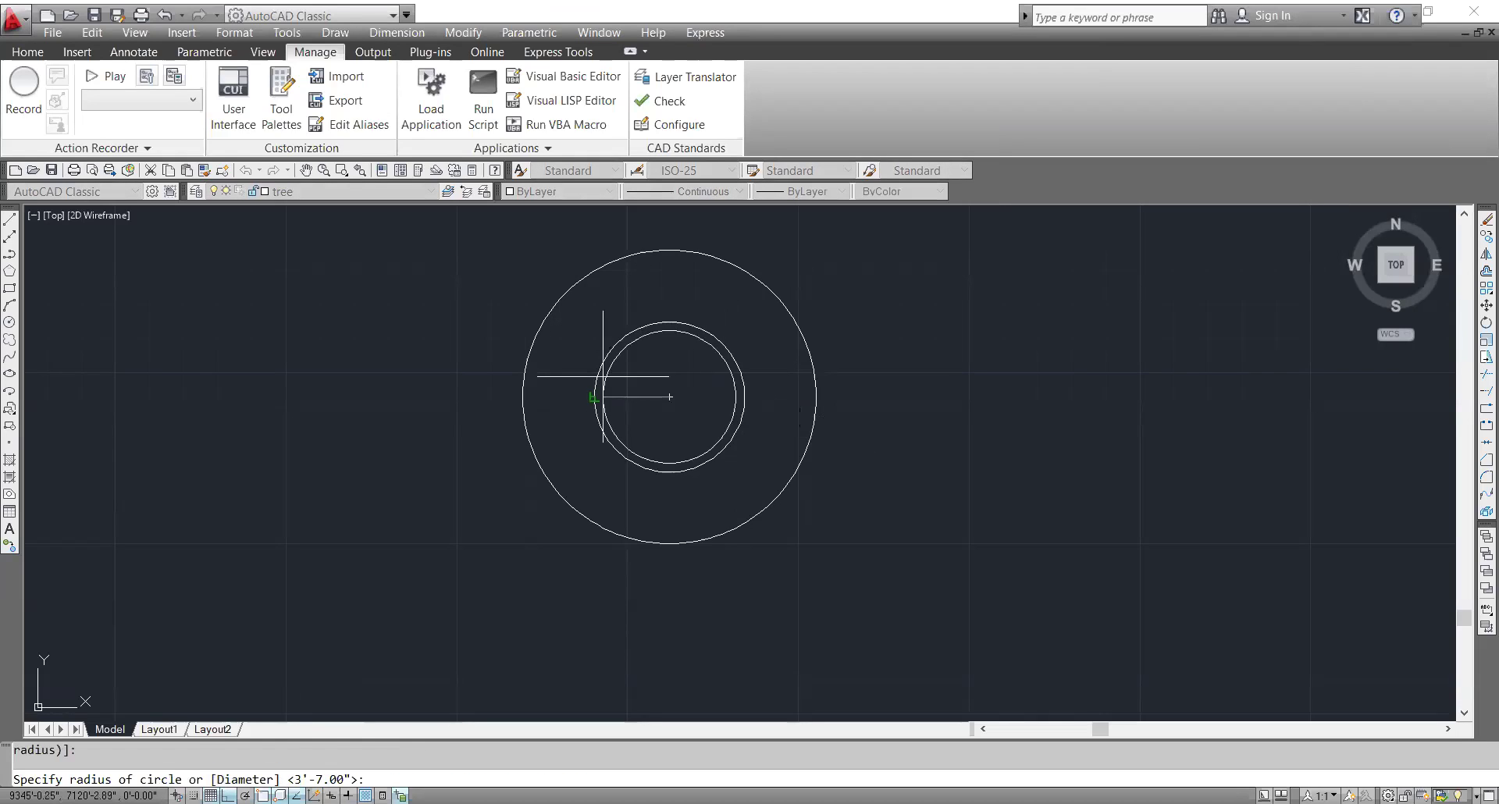
key(Escape)
text(l)
key(Return)
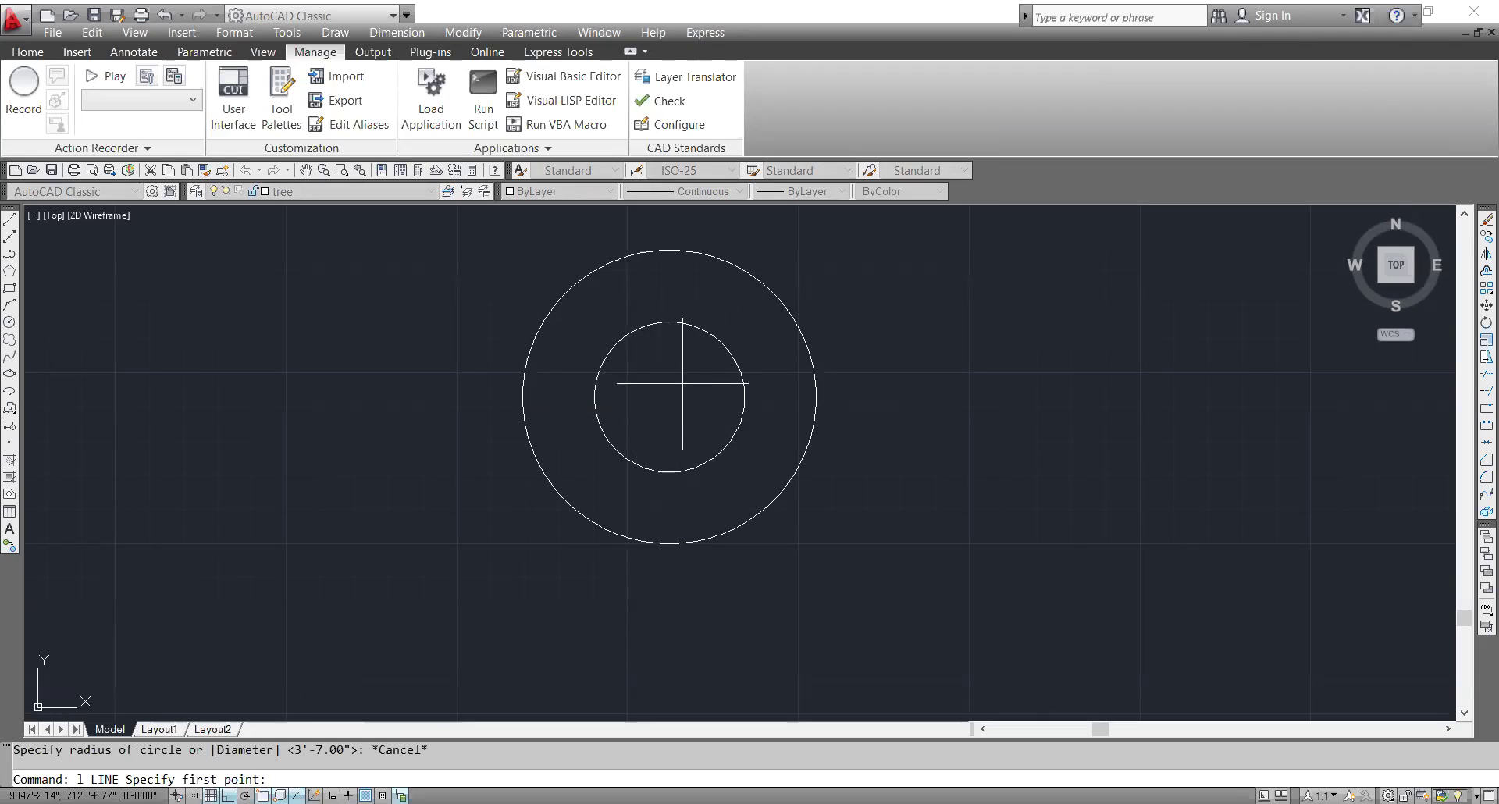
click(669, 397)
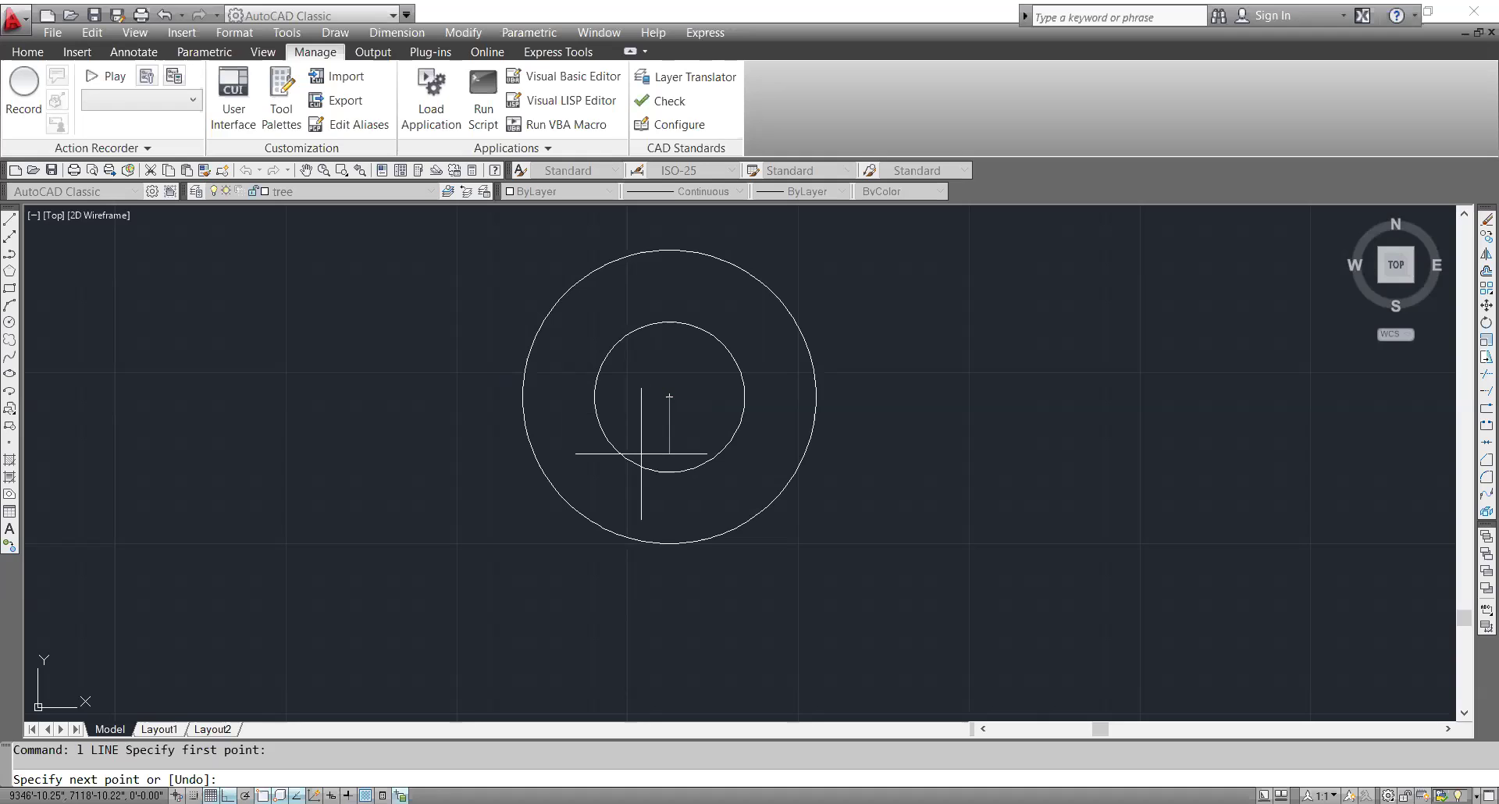
key(Escape)
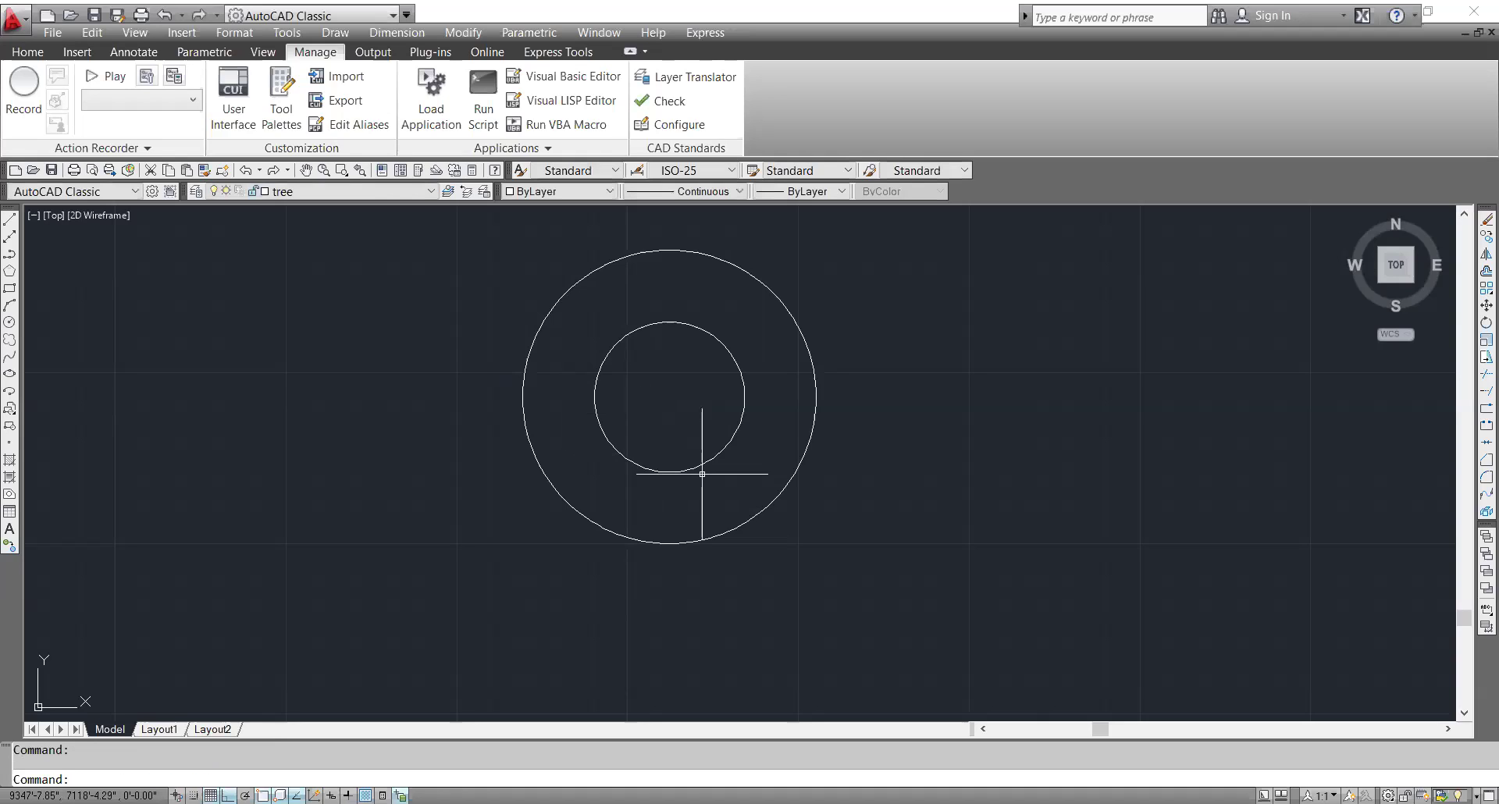
- Erase both concentric circles, with radii of 22 and 43, from the model space
scroll(741, 402, down, 7)
click(847, 527)
click(644, 311)
key(Escape)
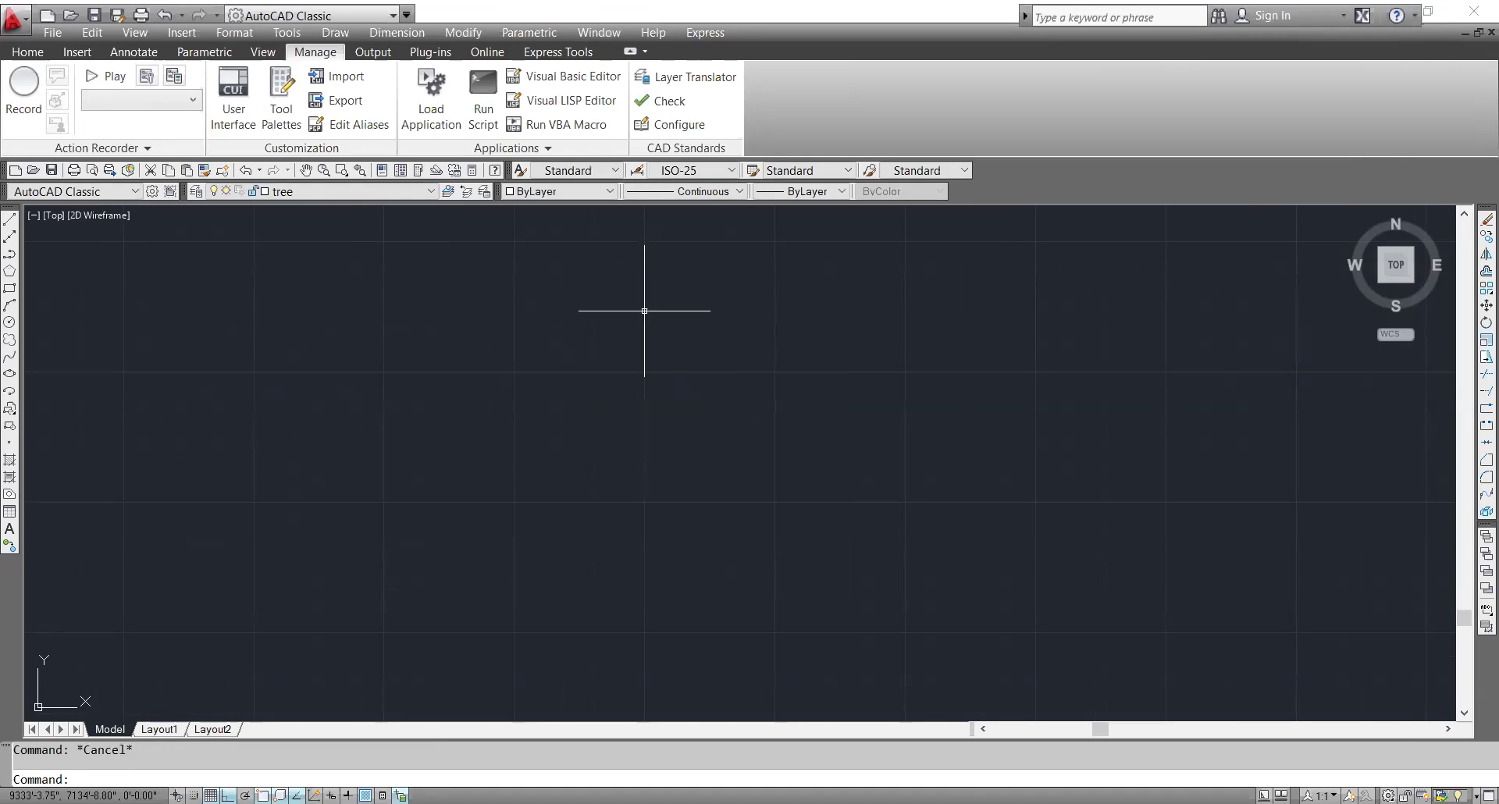
text(L)
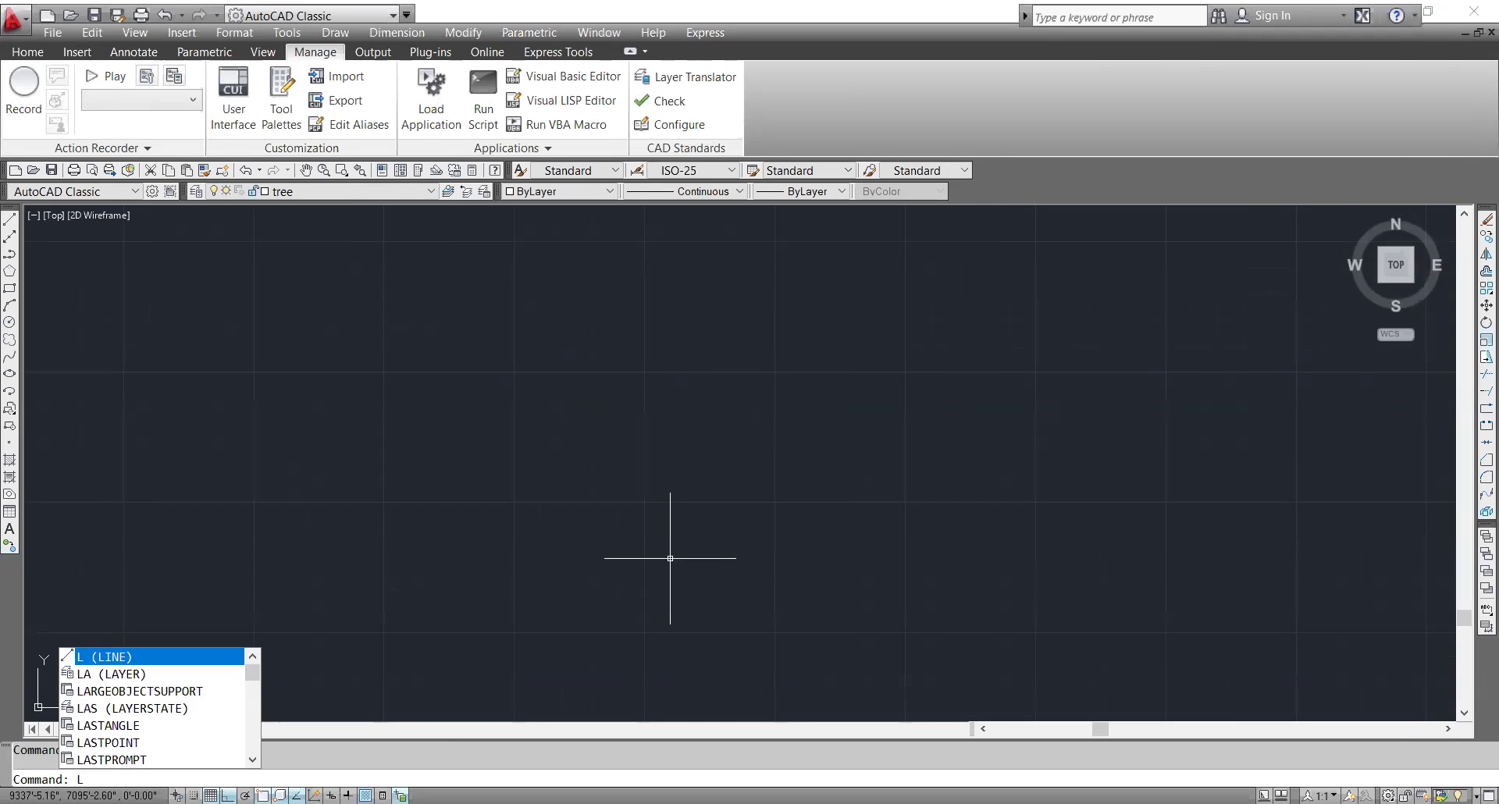
key(Return)
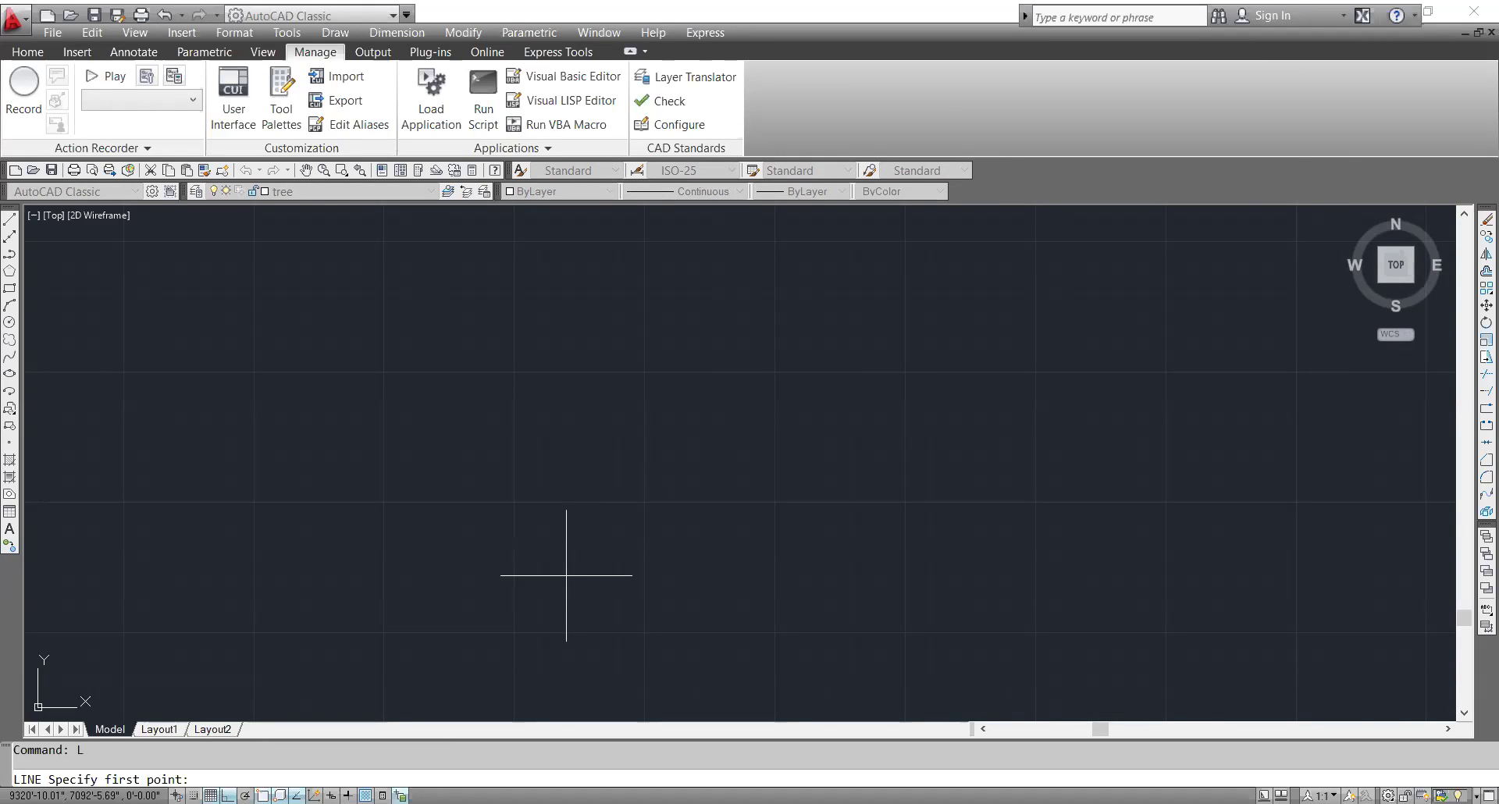
key(Escape)
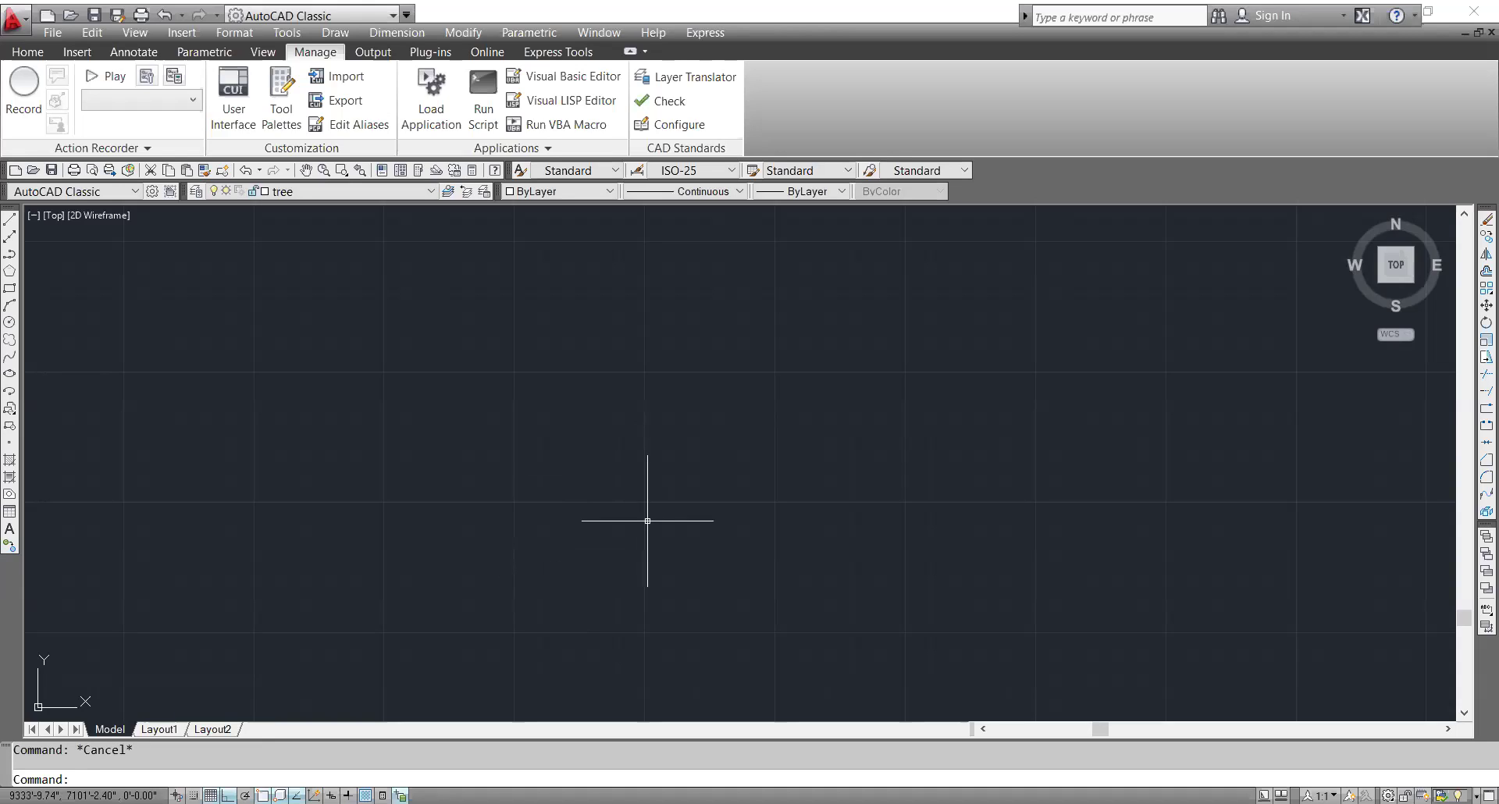
- Draw a circle with a radius of 20 in the empty model space
text(C)
key(Return)
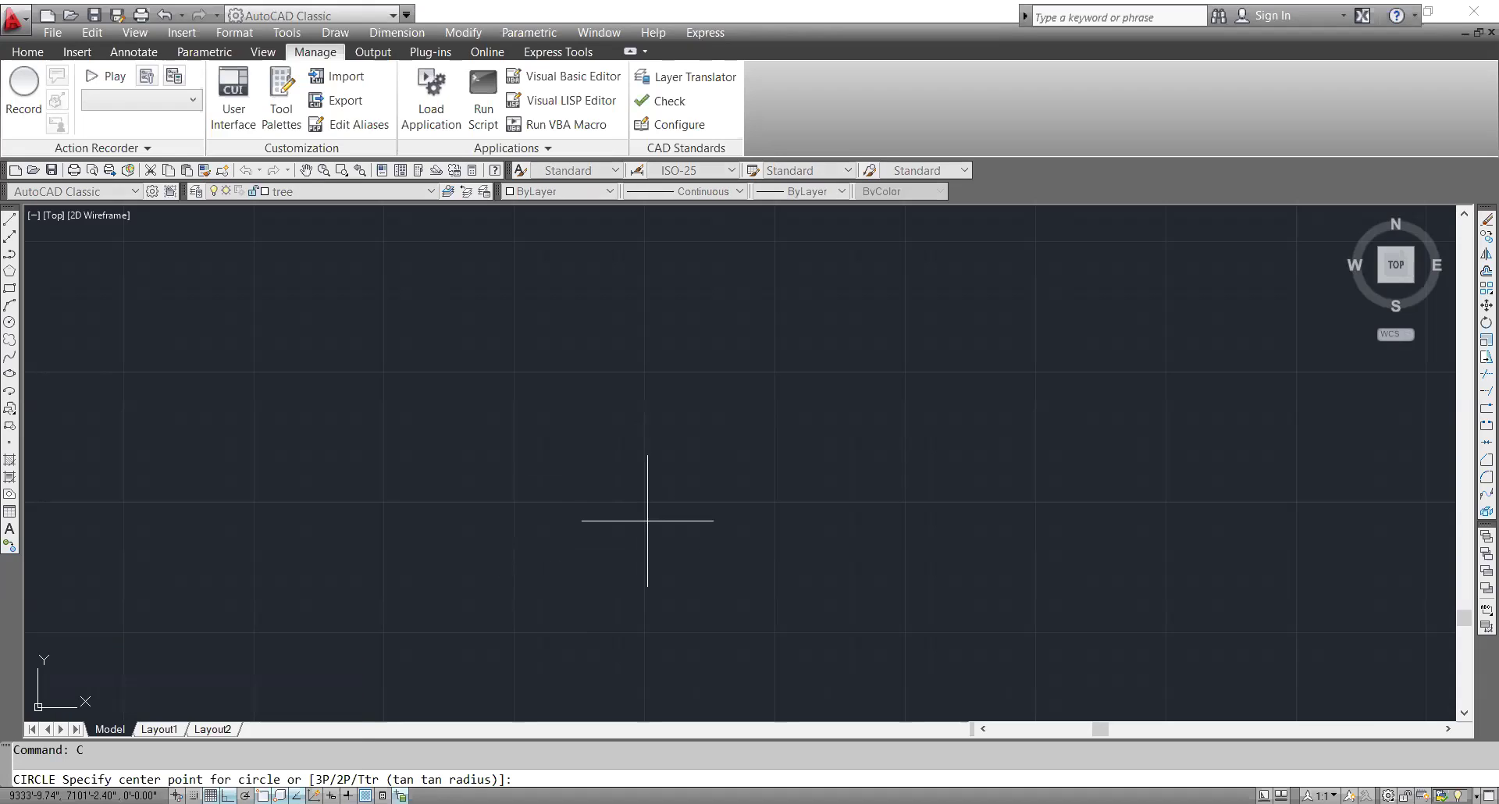
click(585, 541)
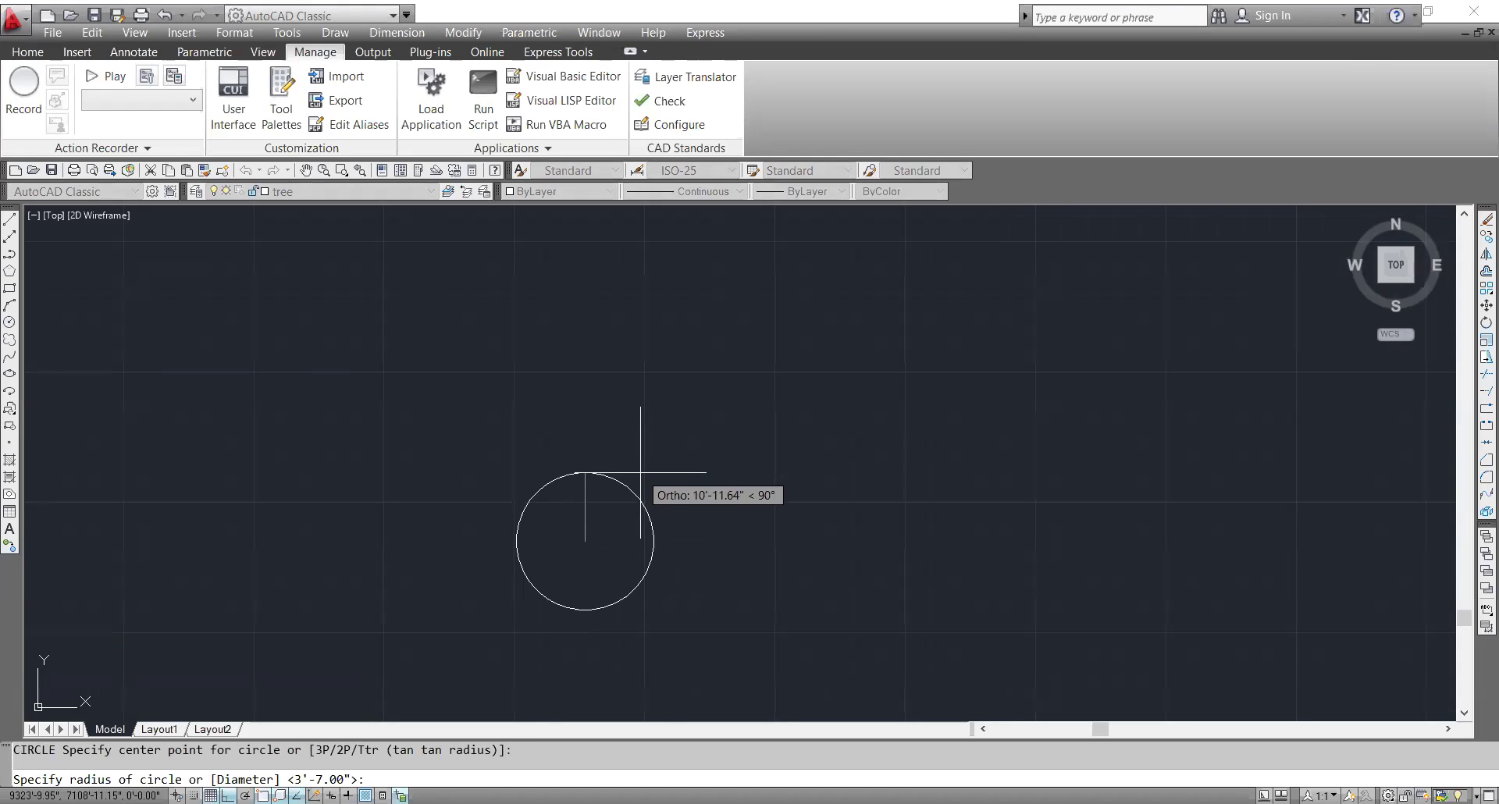
text(20)
key(Return)
scroll(670, 535, up, 5)
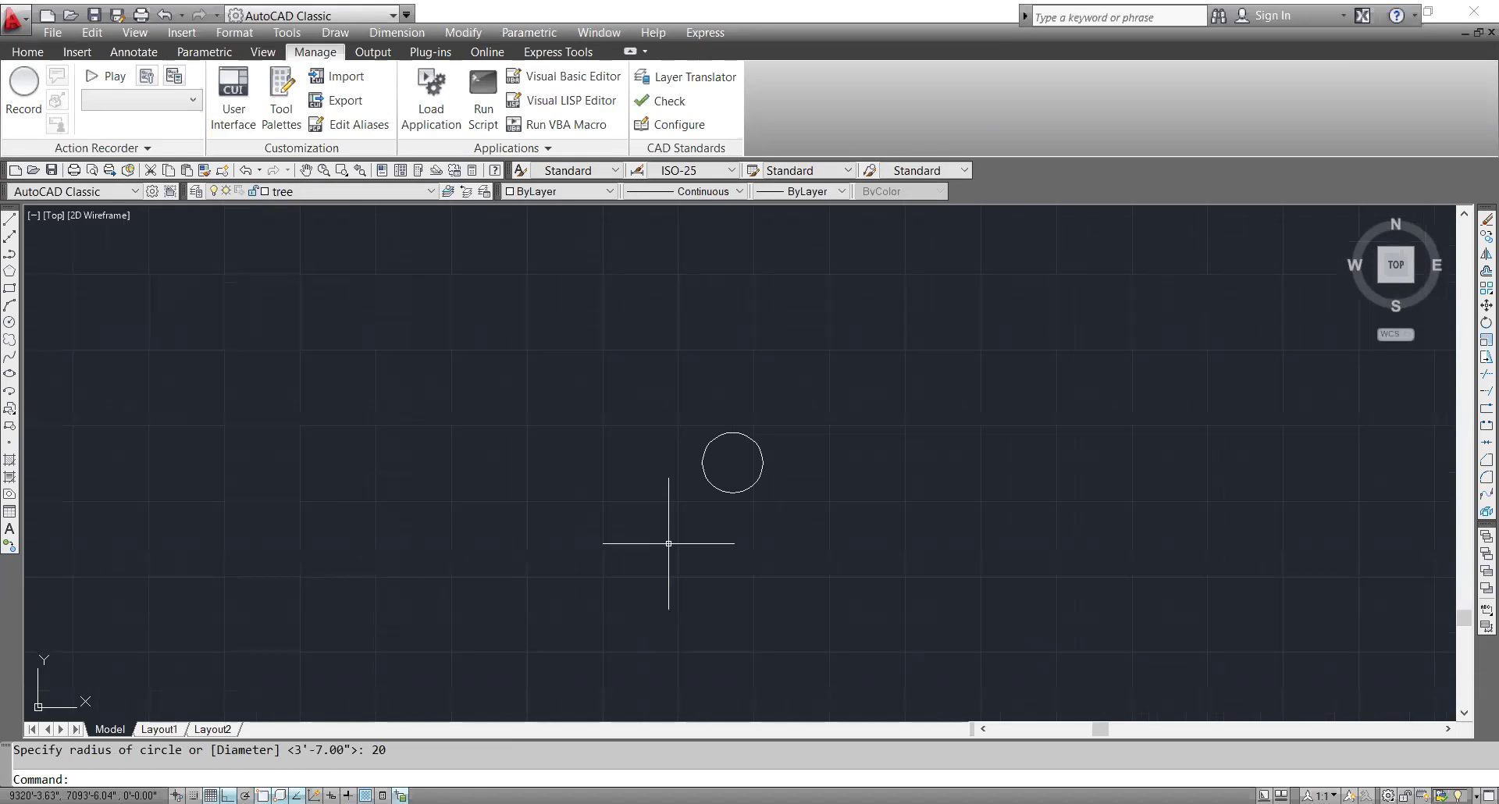
- Draw a concentric circle with a radius of 26 around the circle of radius 20
key(Escape)
text(c)
key(Return)
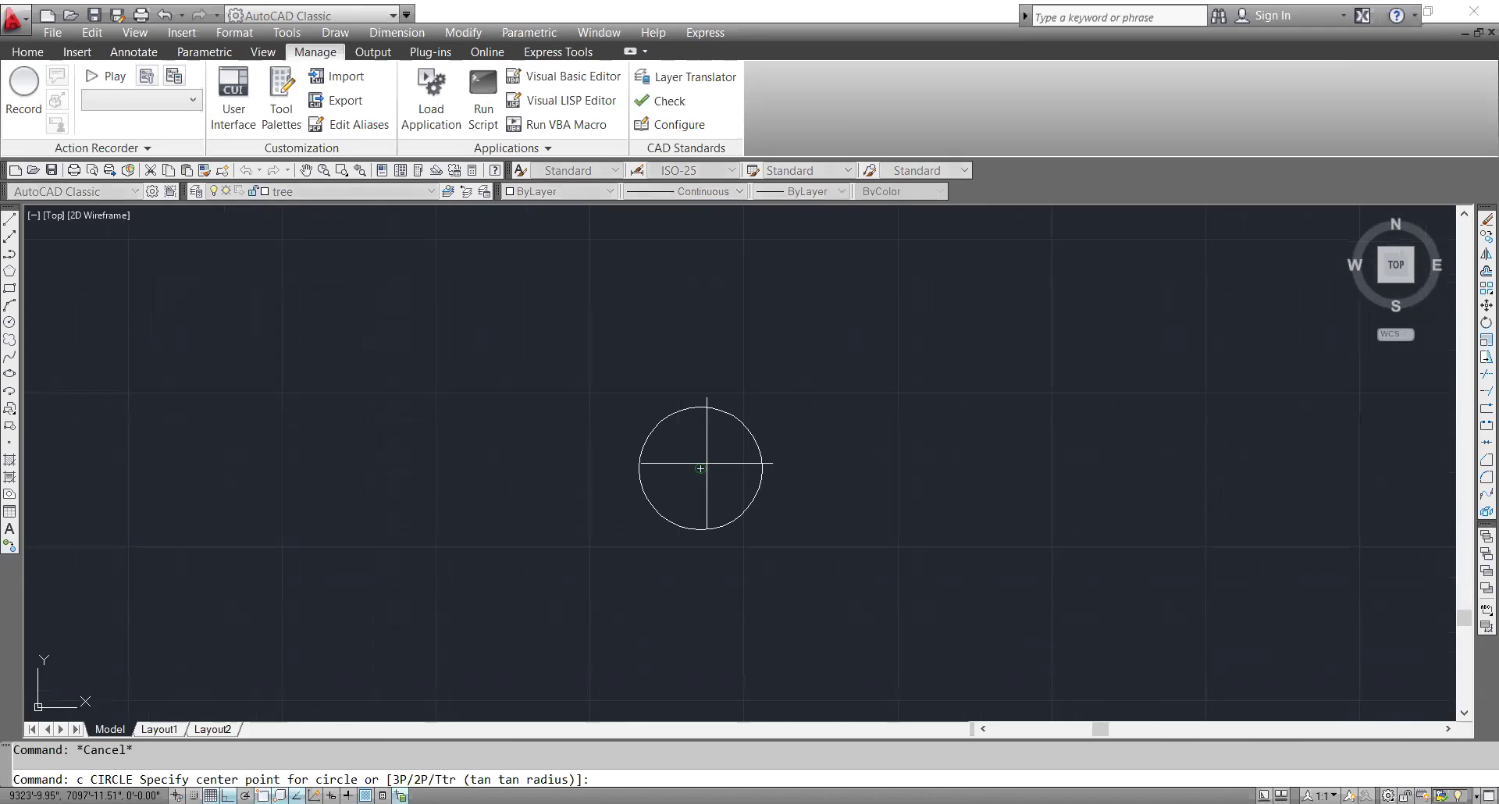
click(701, 469)
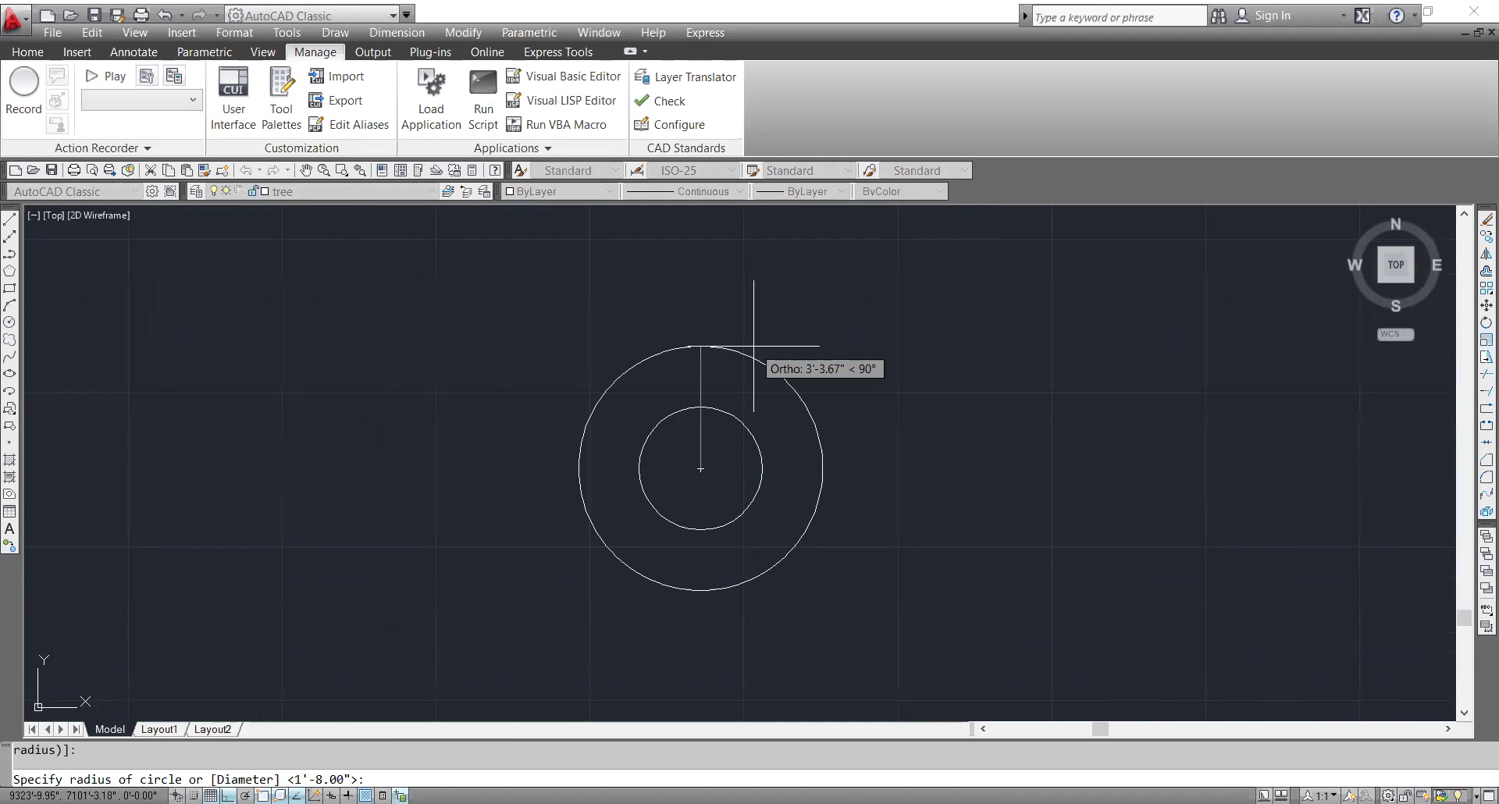
text(26)
key(Return)
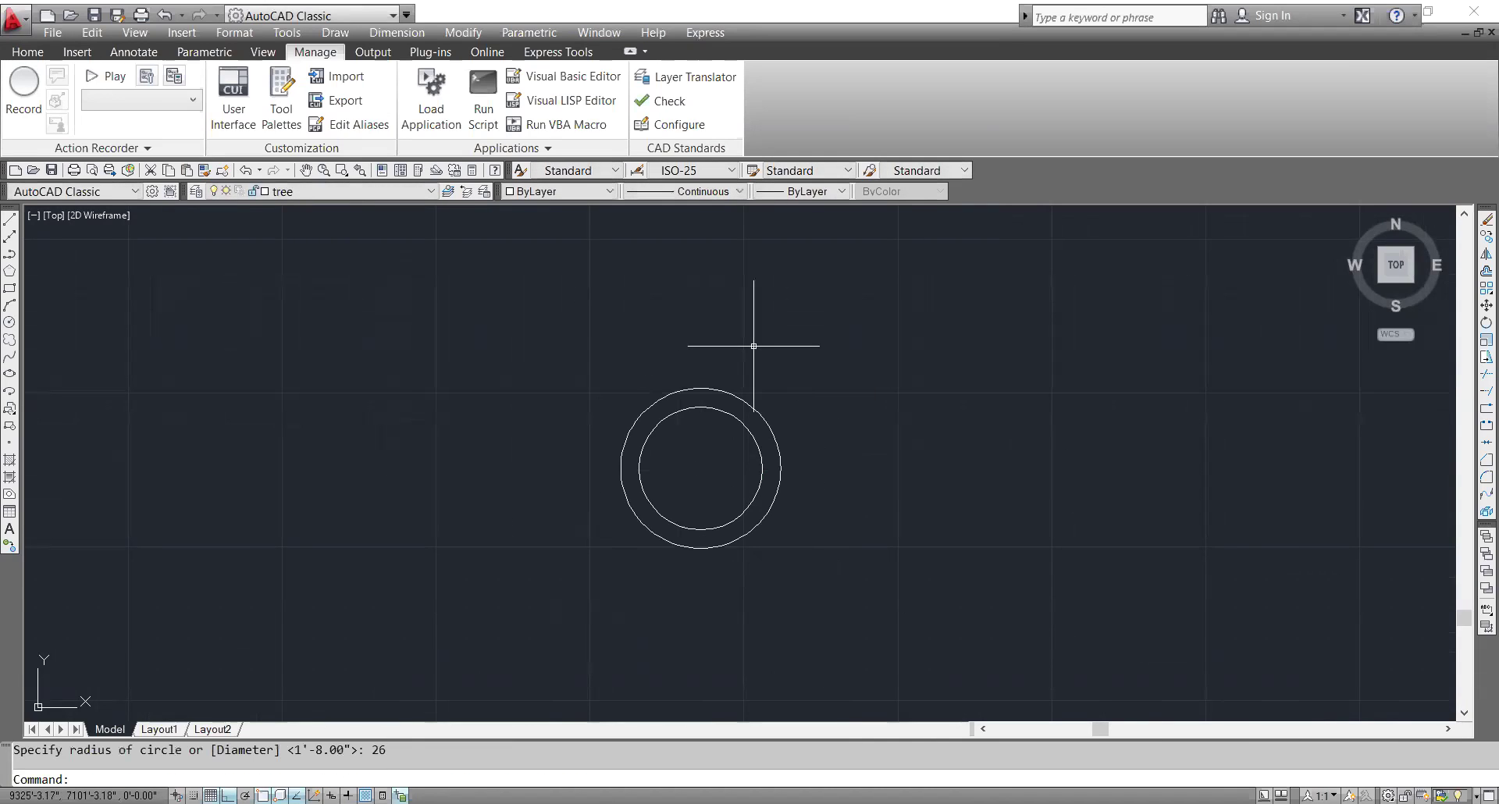
- Draw a horizontal line from the center of the concentric circles leftward past the outer circle
middle_drag(753, 345, 656, 380)
scroll(618, 485, down, 2)
middle_drag(616, 491, 599, 497)
scroll(608, 536, up, 2)
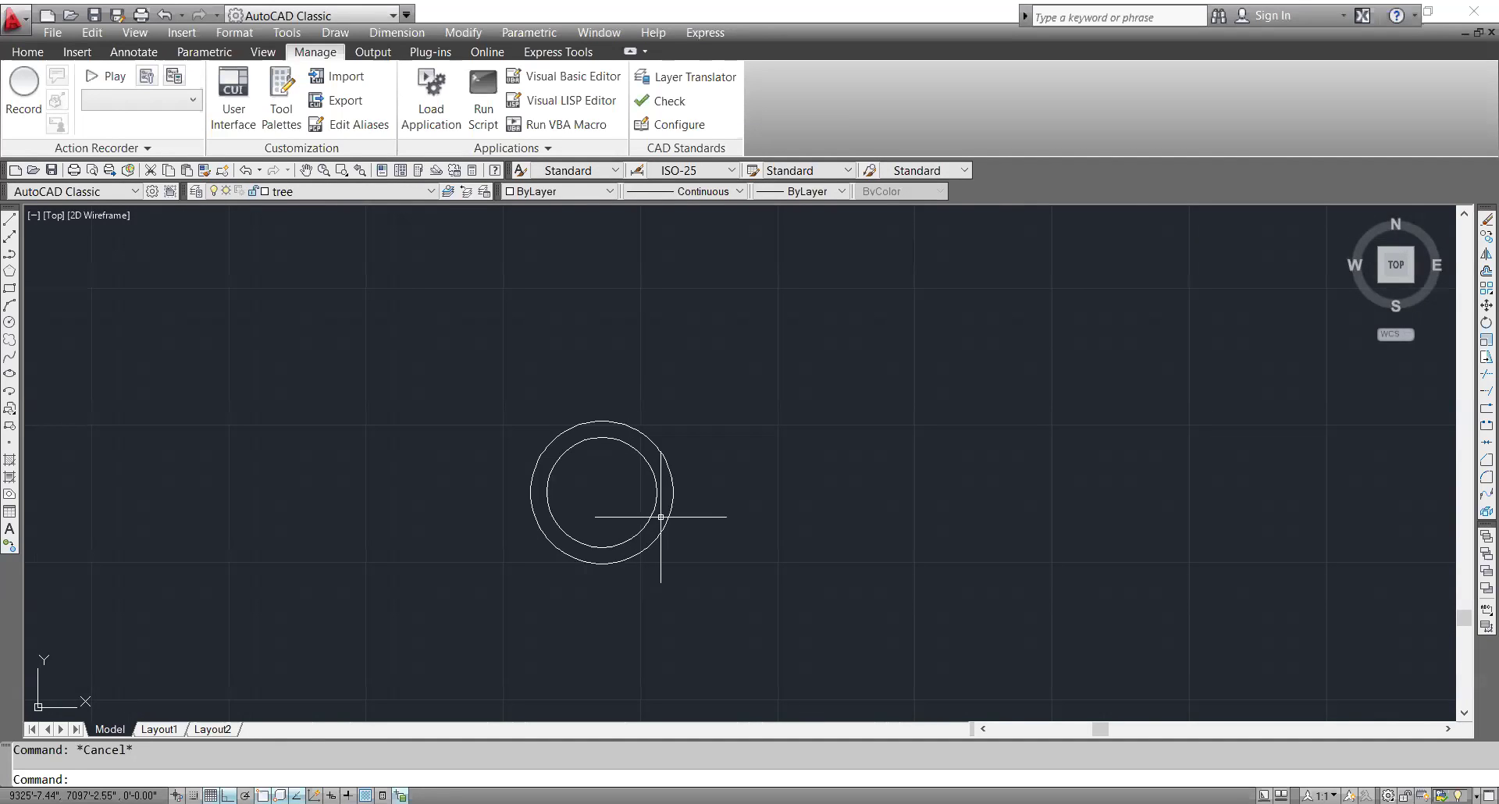
text(l)
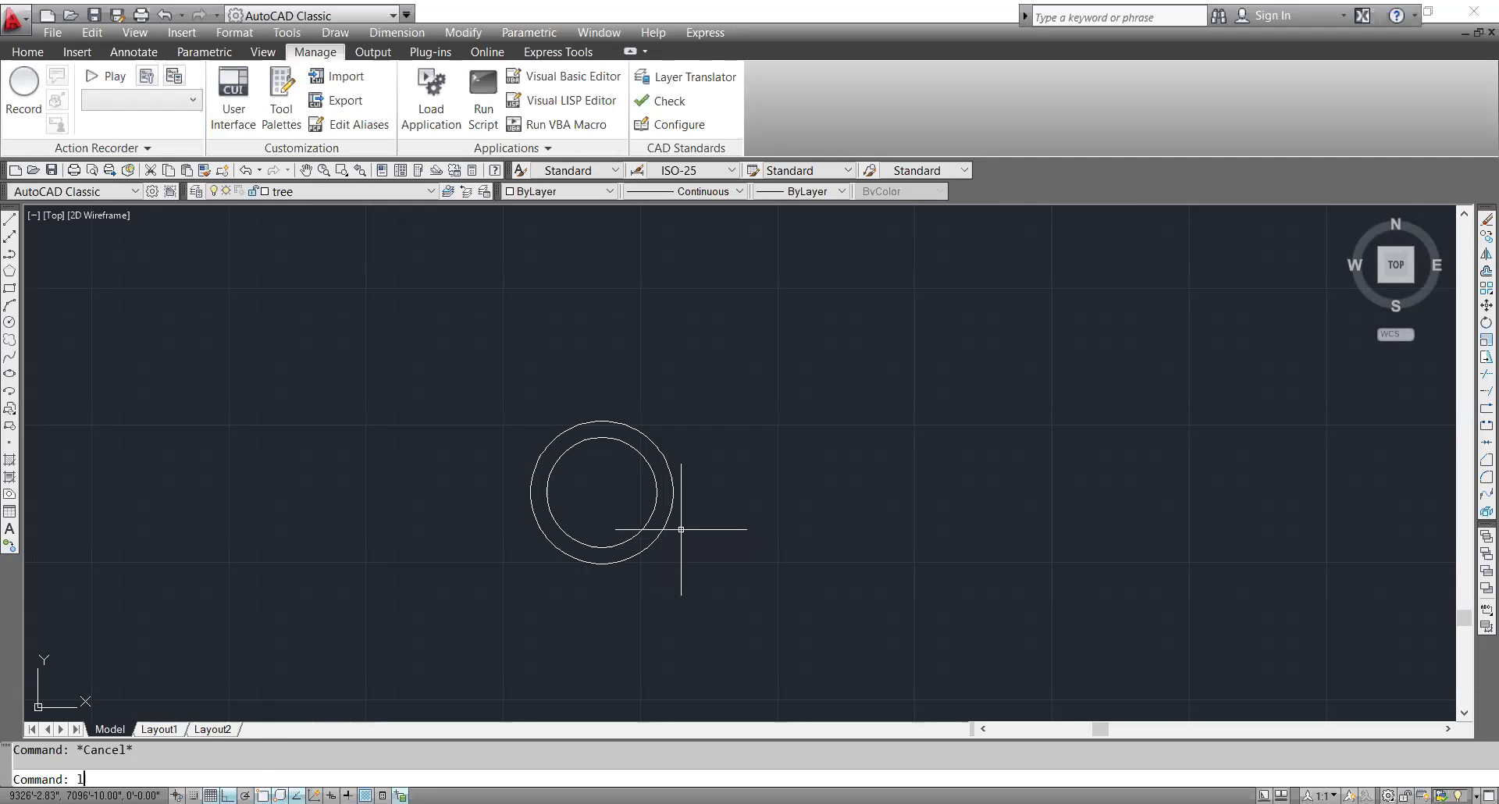
key(Return)
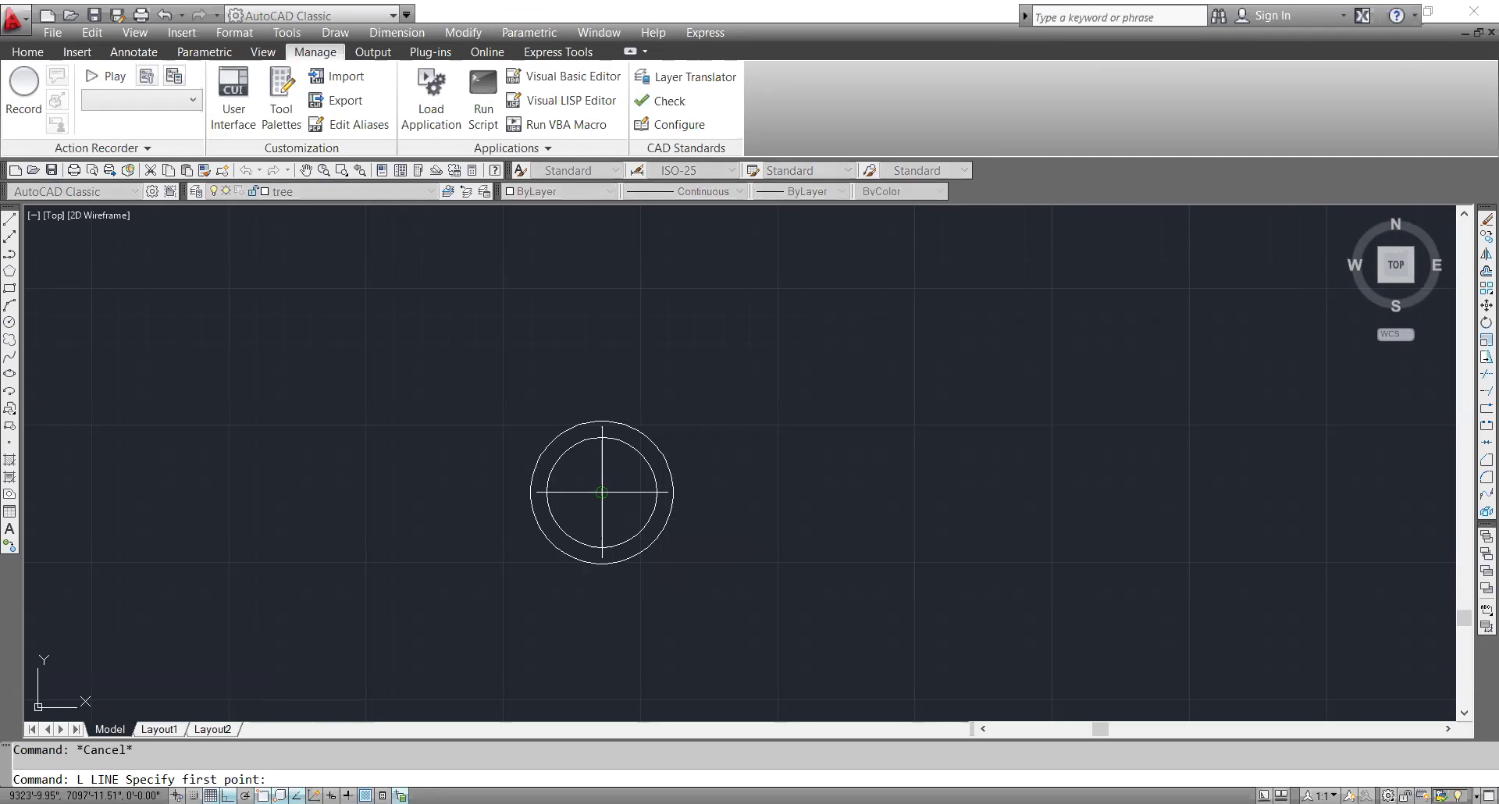
click(601, 492)
click(484, 494)
key(Escape)
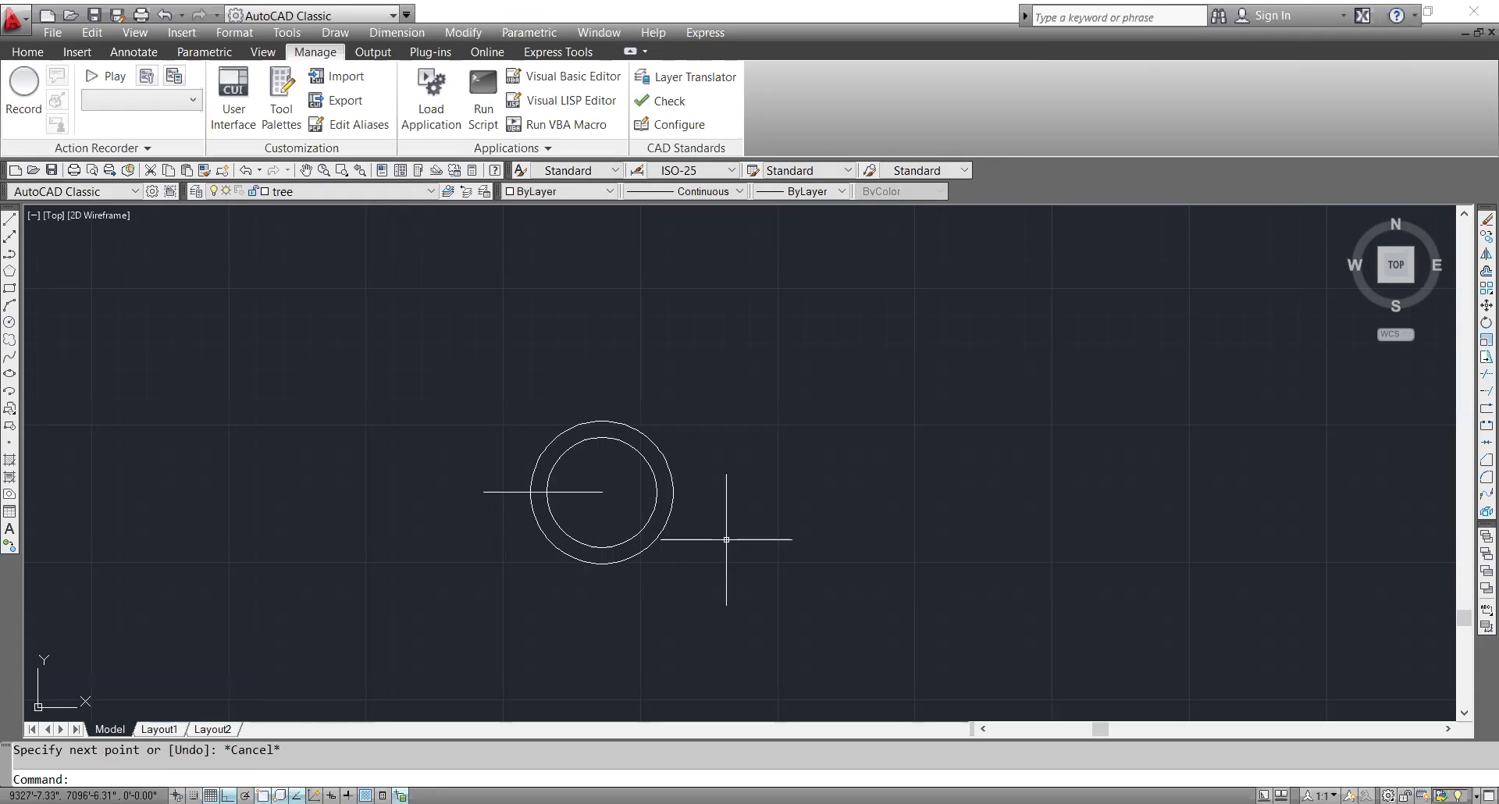
- Draw a vertical line about 5'-11" long upward from the circles' center and begin another line at its upper end
key(Return)
click(601, 492)
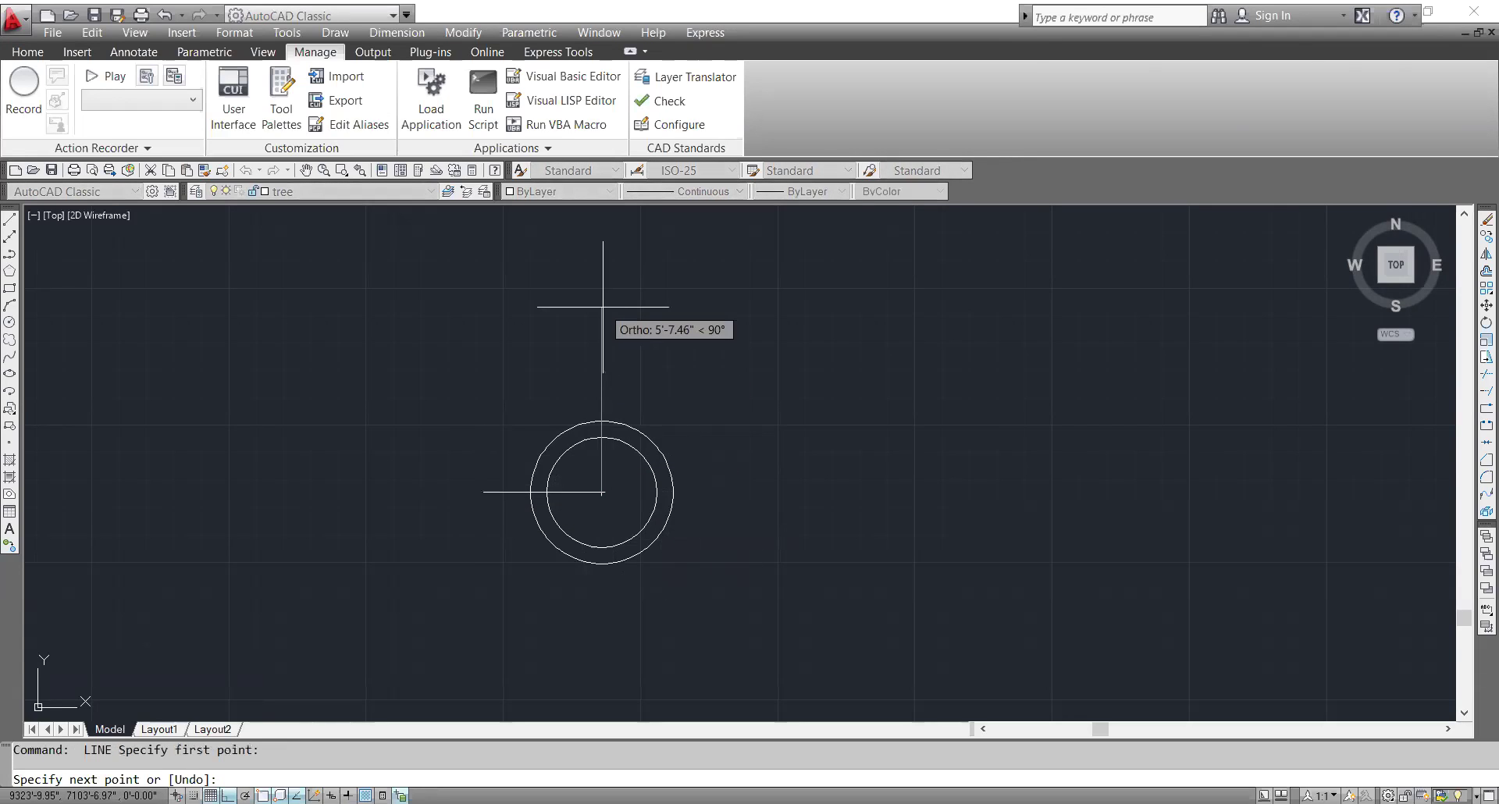
click(602, 301)
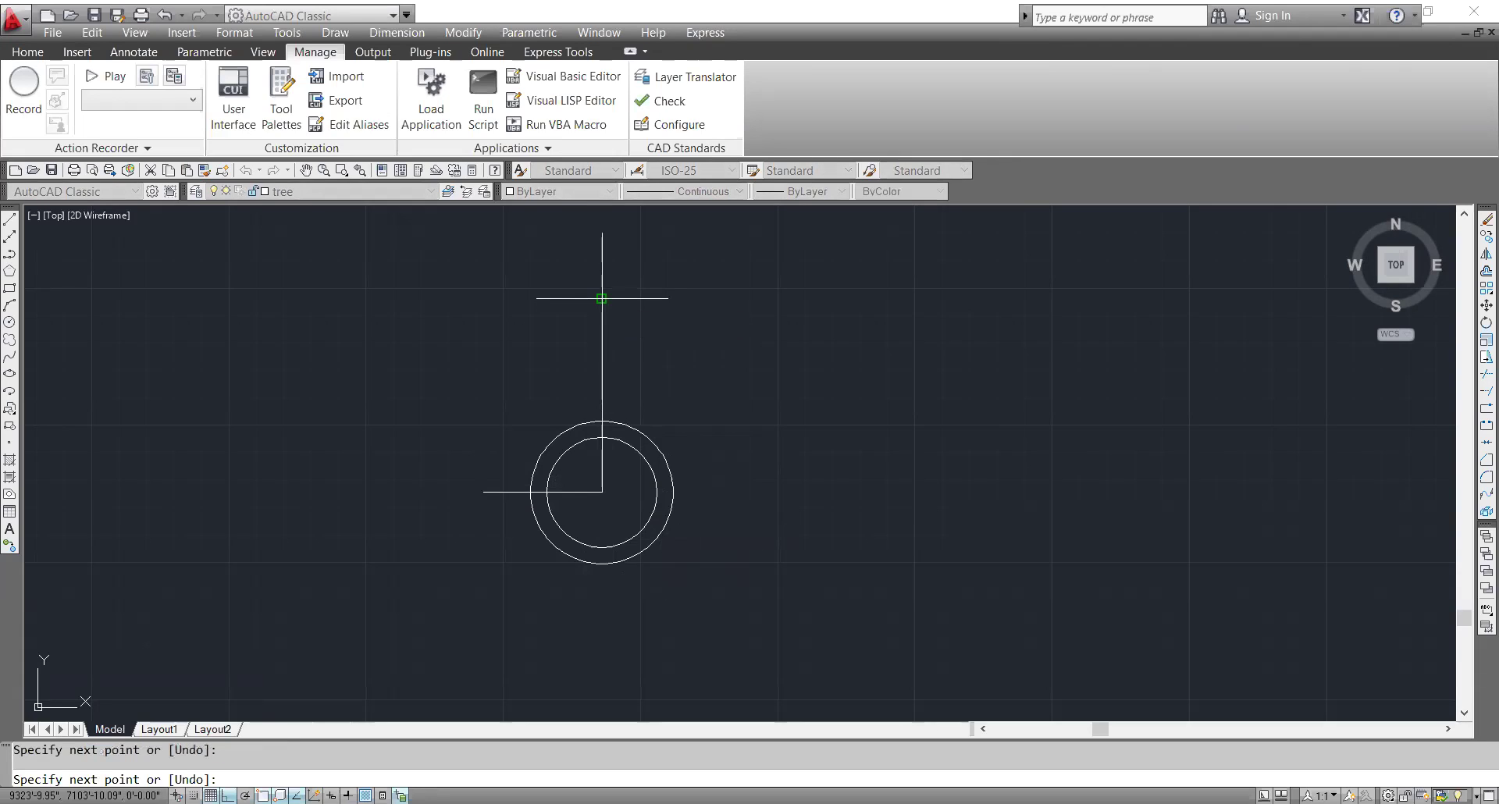
key(Return)
key(Return)
click(602, 299)
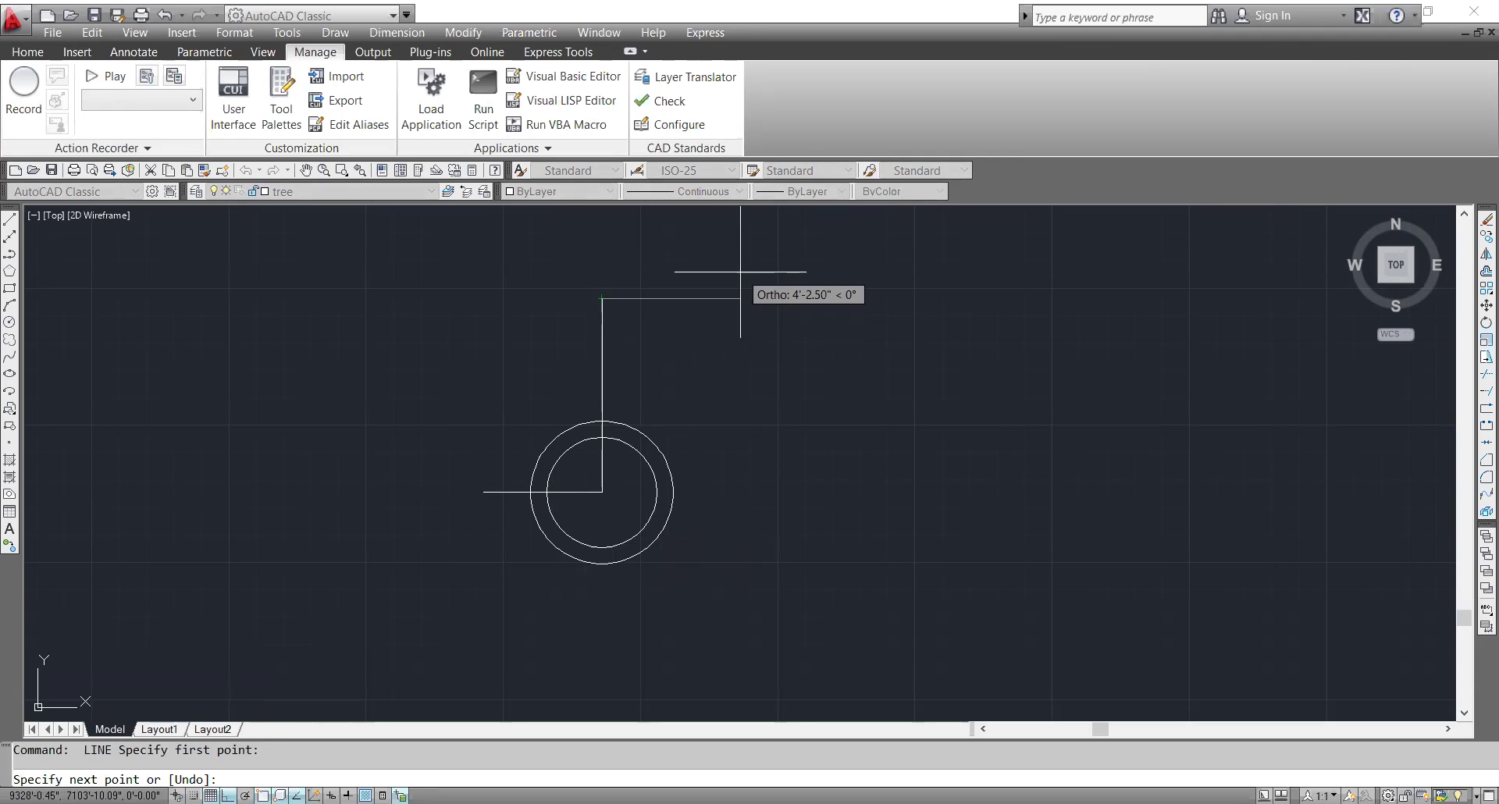
- Cancel the line in progress and erase the freehand vertical line above the circles
key(Escape)
click(706, 315)
click(547, 277)
key(Delete)
- Draw a line from the circles' center 73 units straight up, continuing 34 units horizontally to the right
text(l)
key(Return)
click(602, 492)
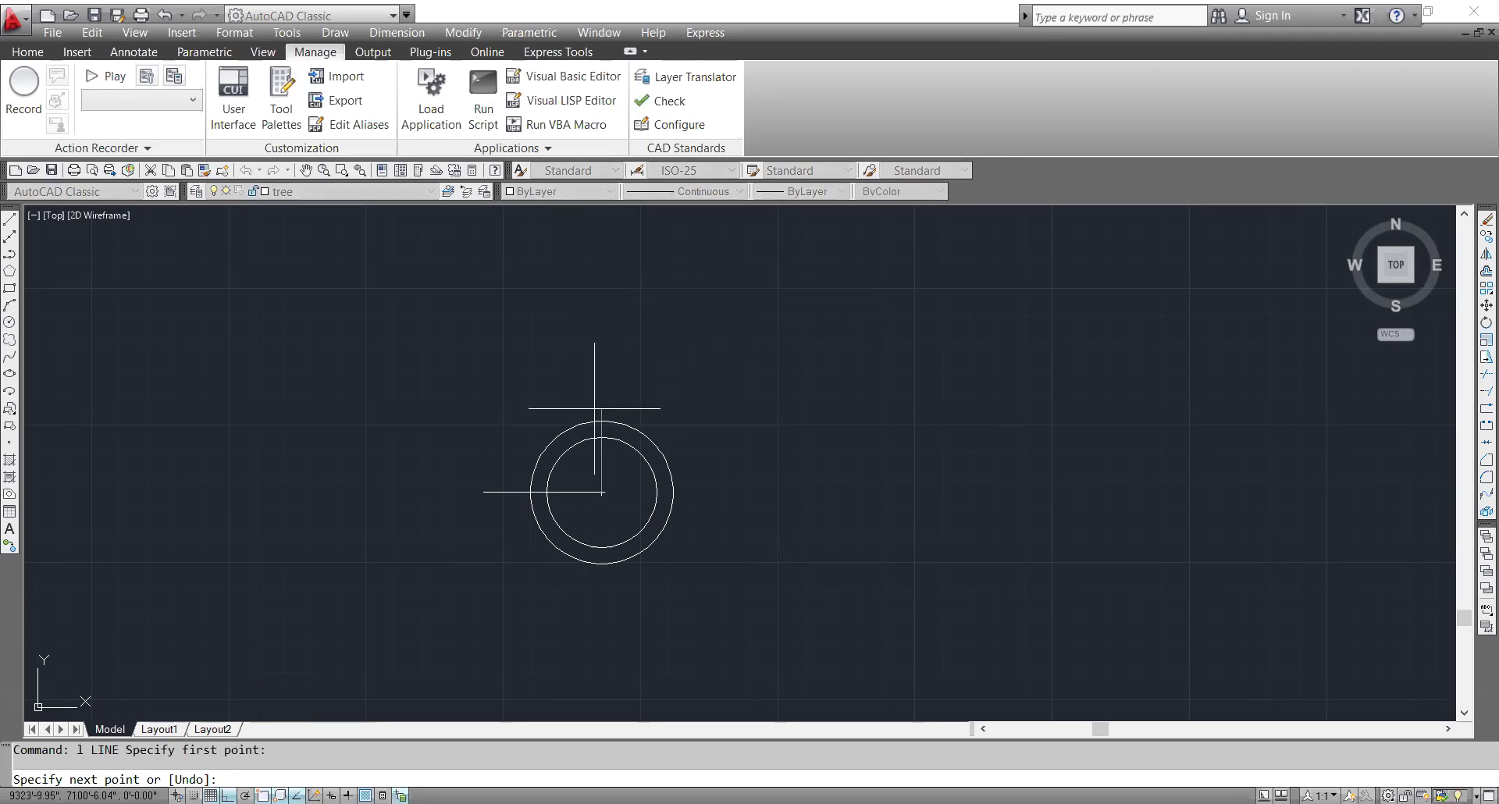
text(73)
key(Return)
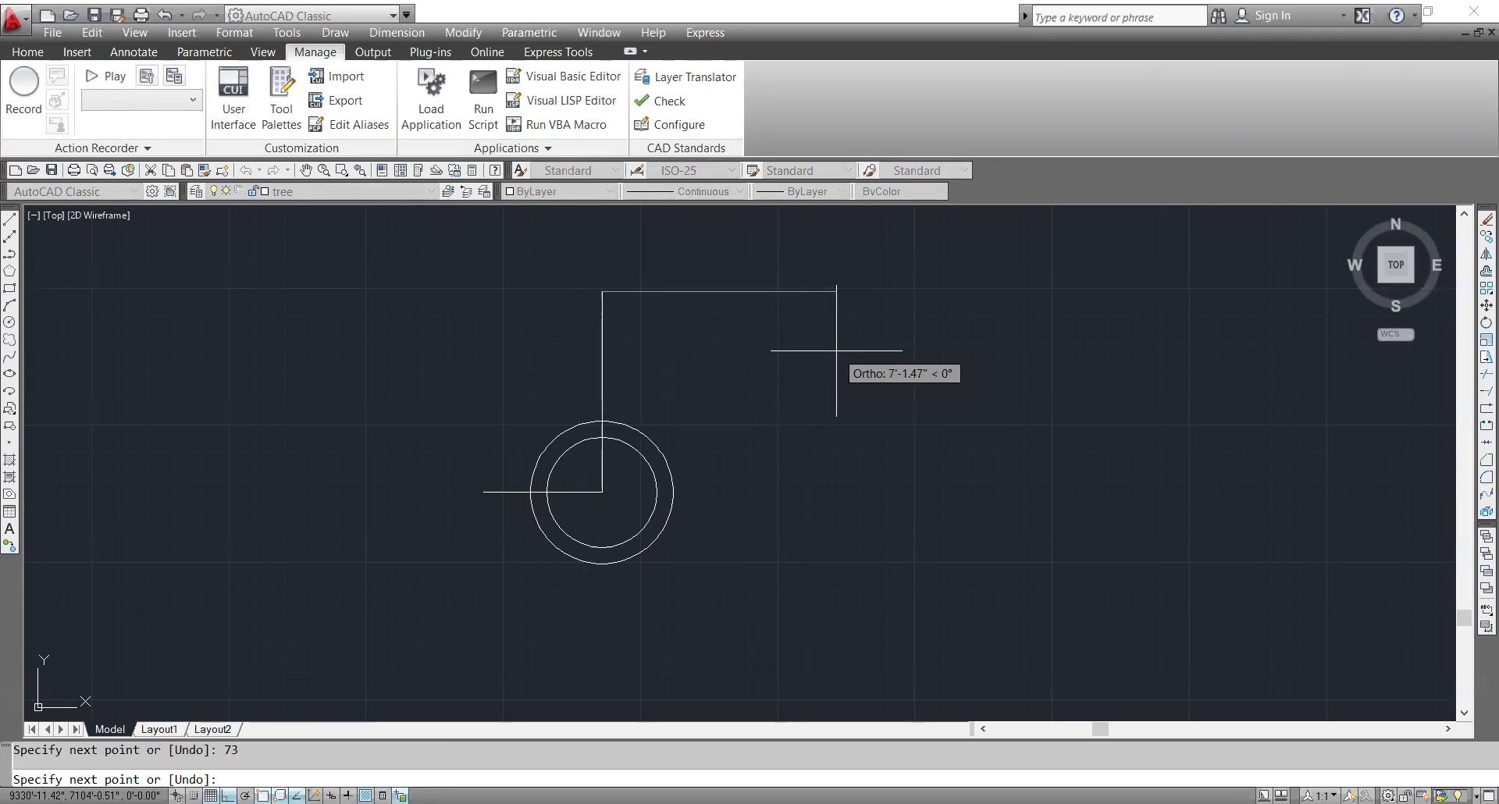
text(4)
key(Return)
key(Escape)
- Draw a circle with a radius of 22 centered on the free end of the upper horizontal line
mouse_move(603, 328)
middle_down()
mouse_move(585, 467)
mouse_move(623, 218)
middle_up()
scroll(585, 468, up, 2)
middle_drag(636, 290, 630, 451)
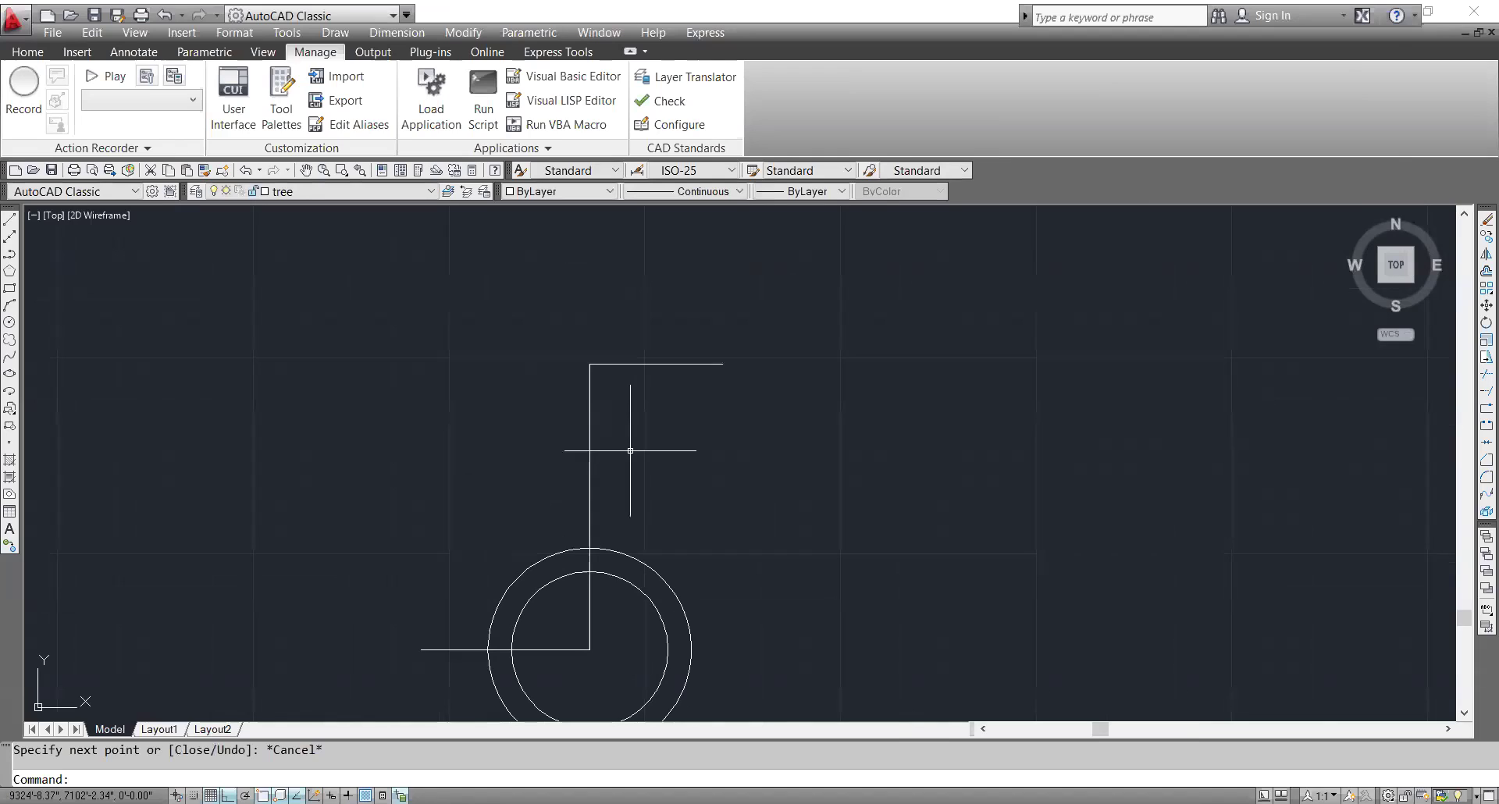
key(Escape)
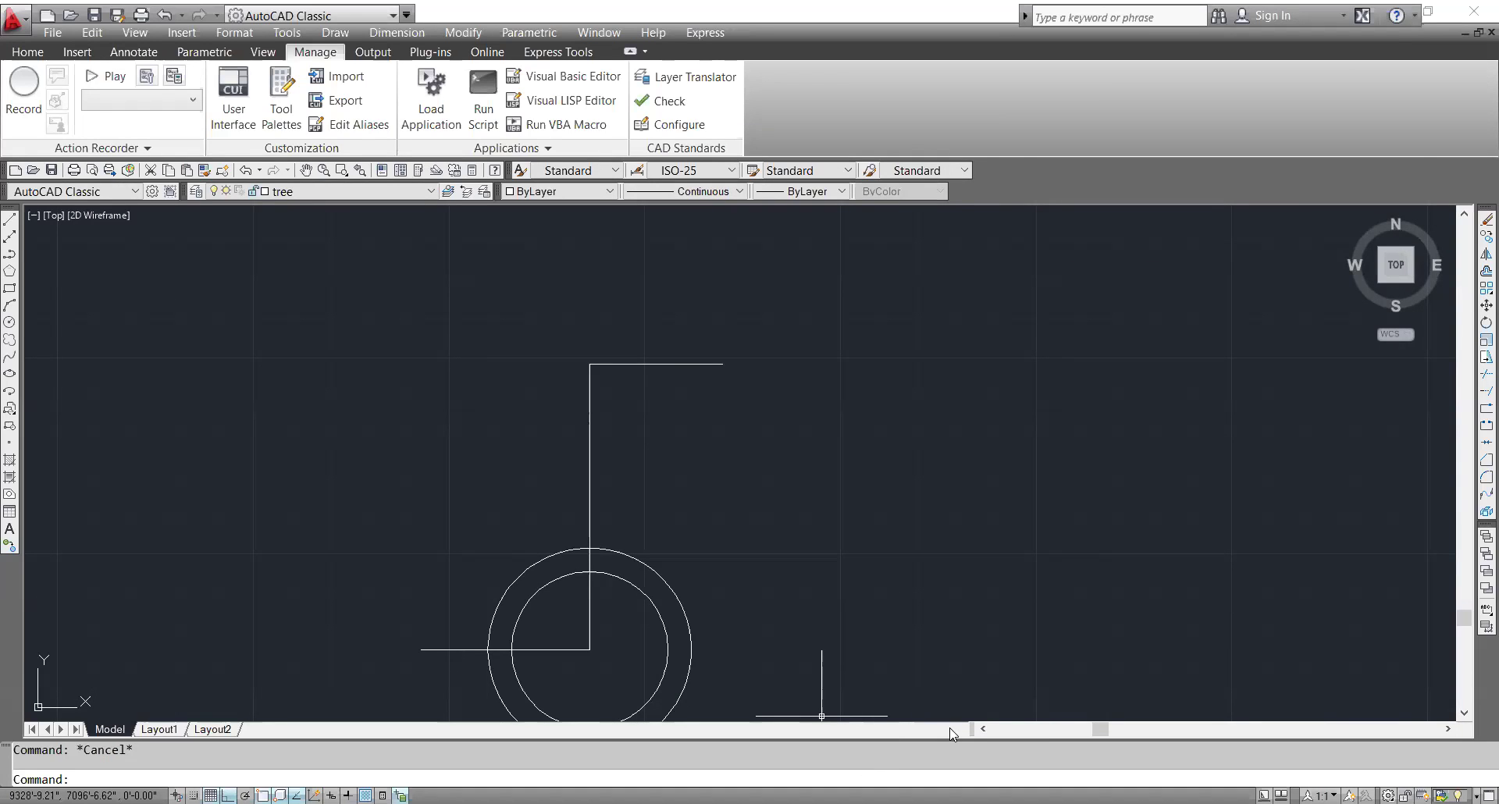
middle_drag(714, 369, 723, 446)
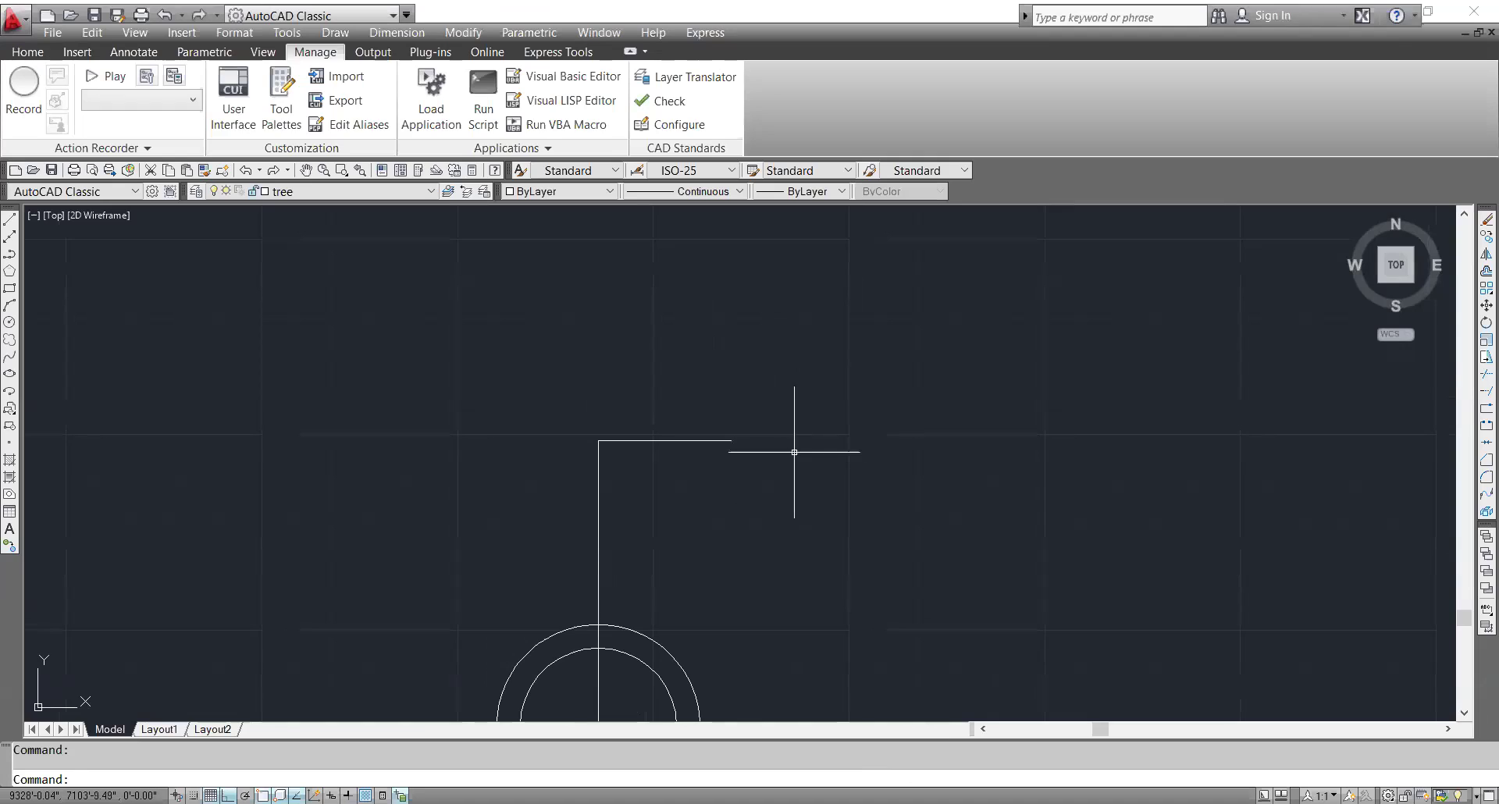
scroll(761, 414, down, 3)
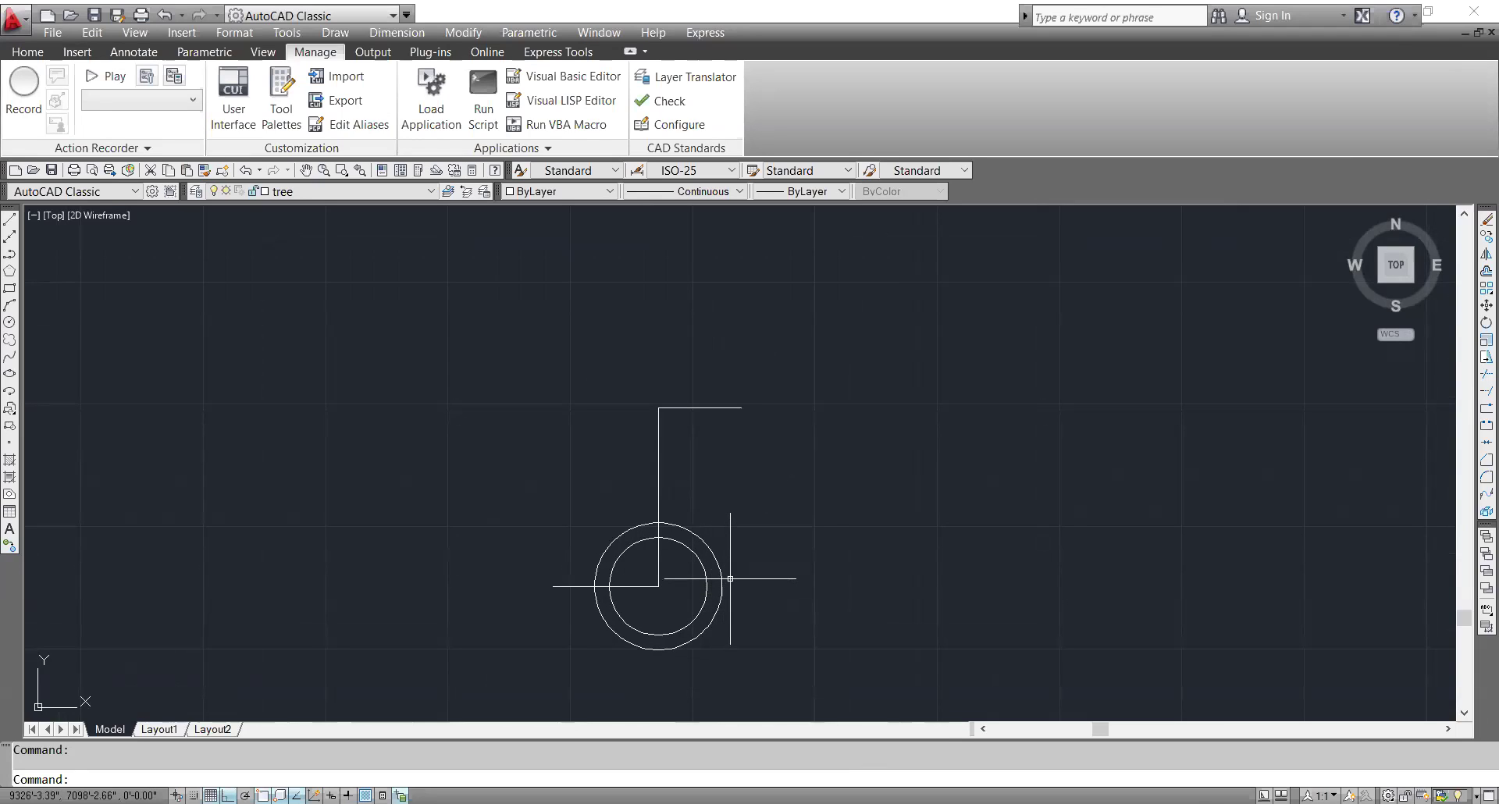
text(c)
key(Return)
click(741, 406)
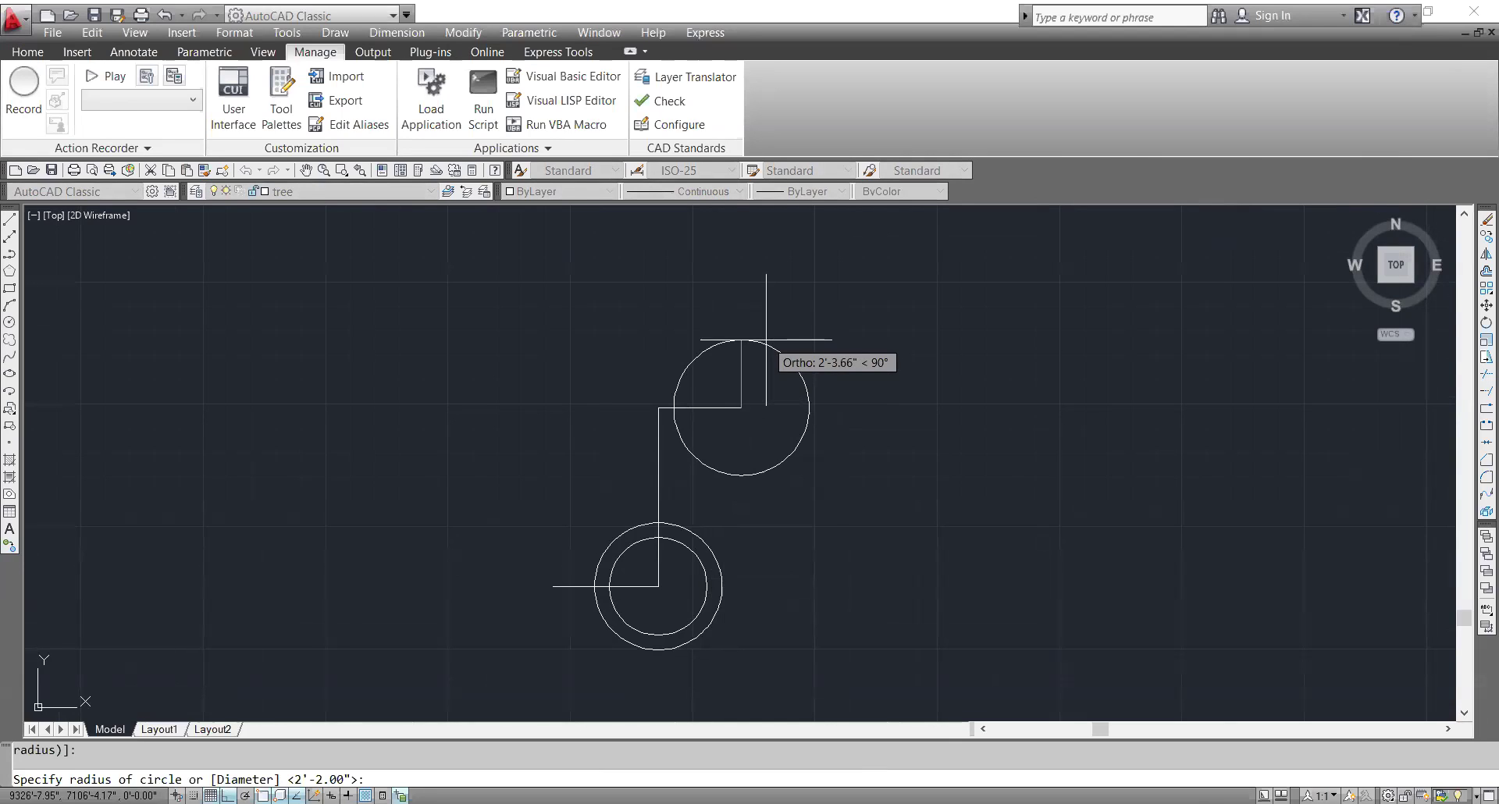
text(22)
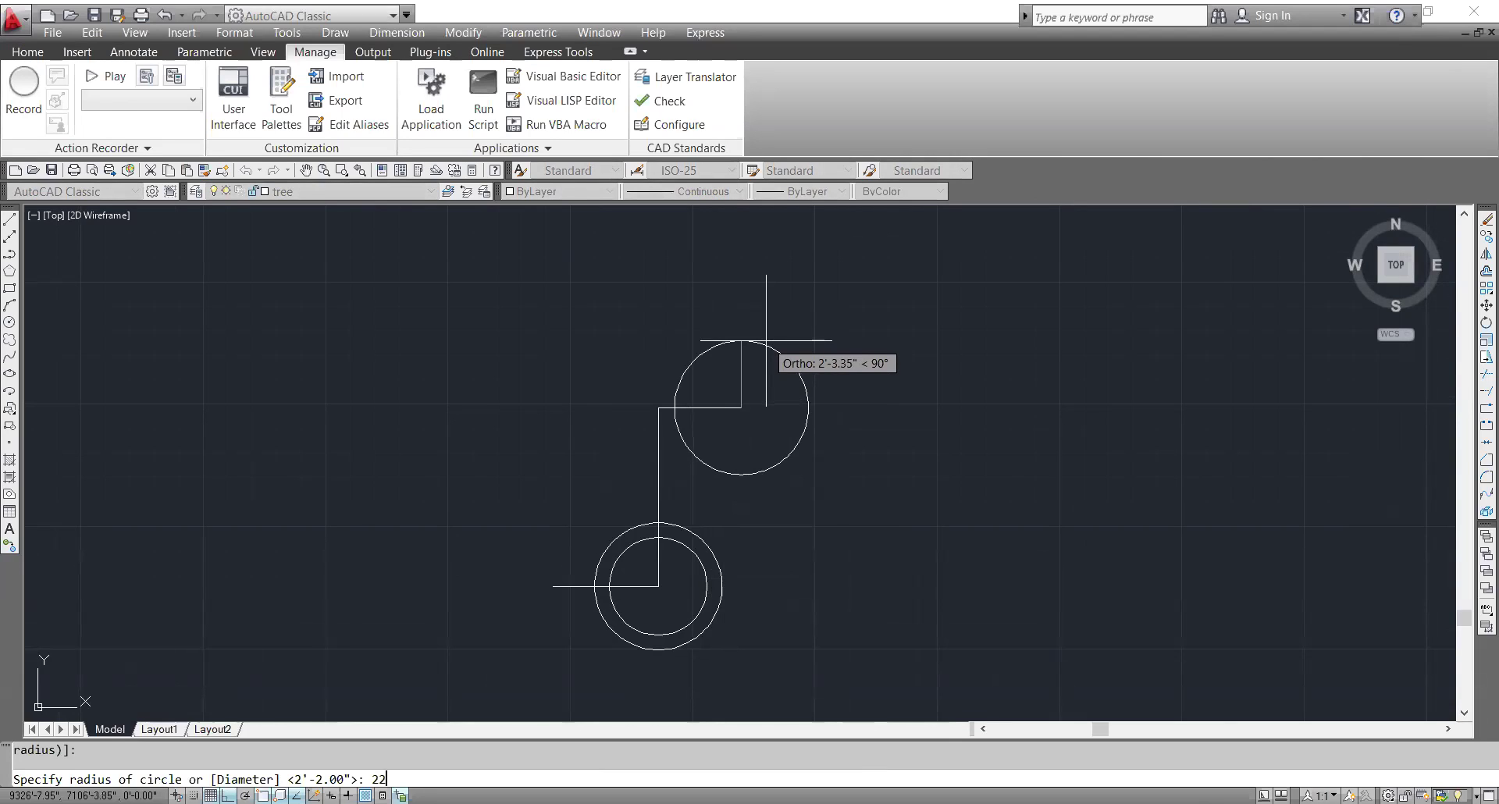
key(Return)
- Draw a concentric circle with a radius of 43 around the upper circle of radius 22
key(Return)
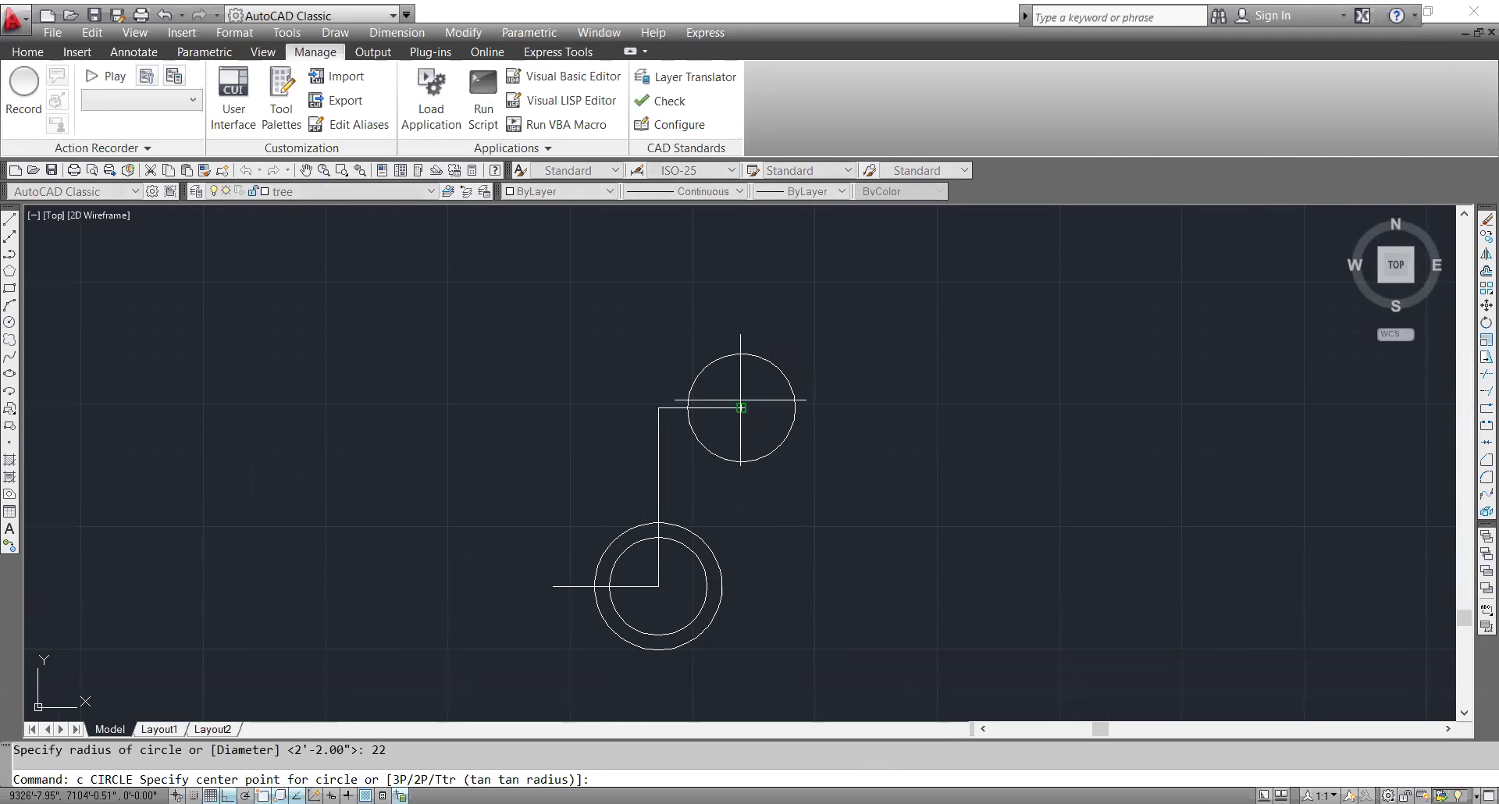
click(742, 408)
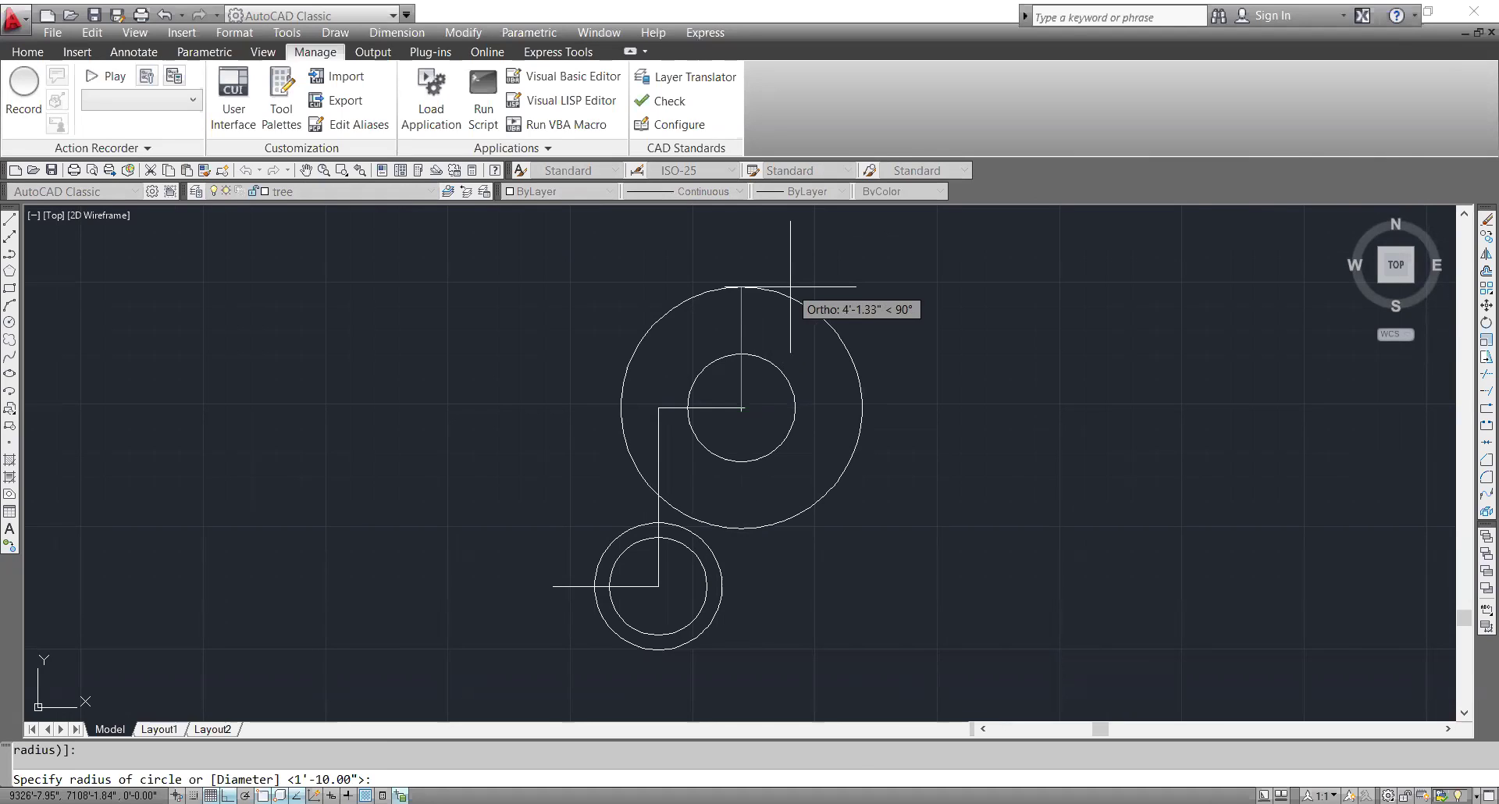
text(43)
key(Return)
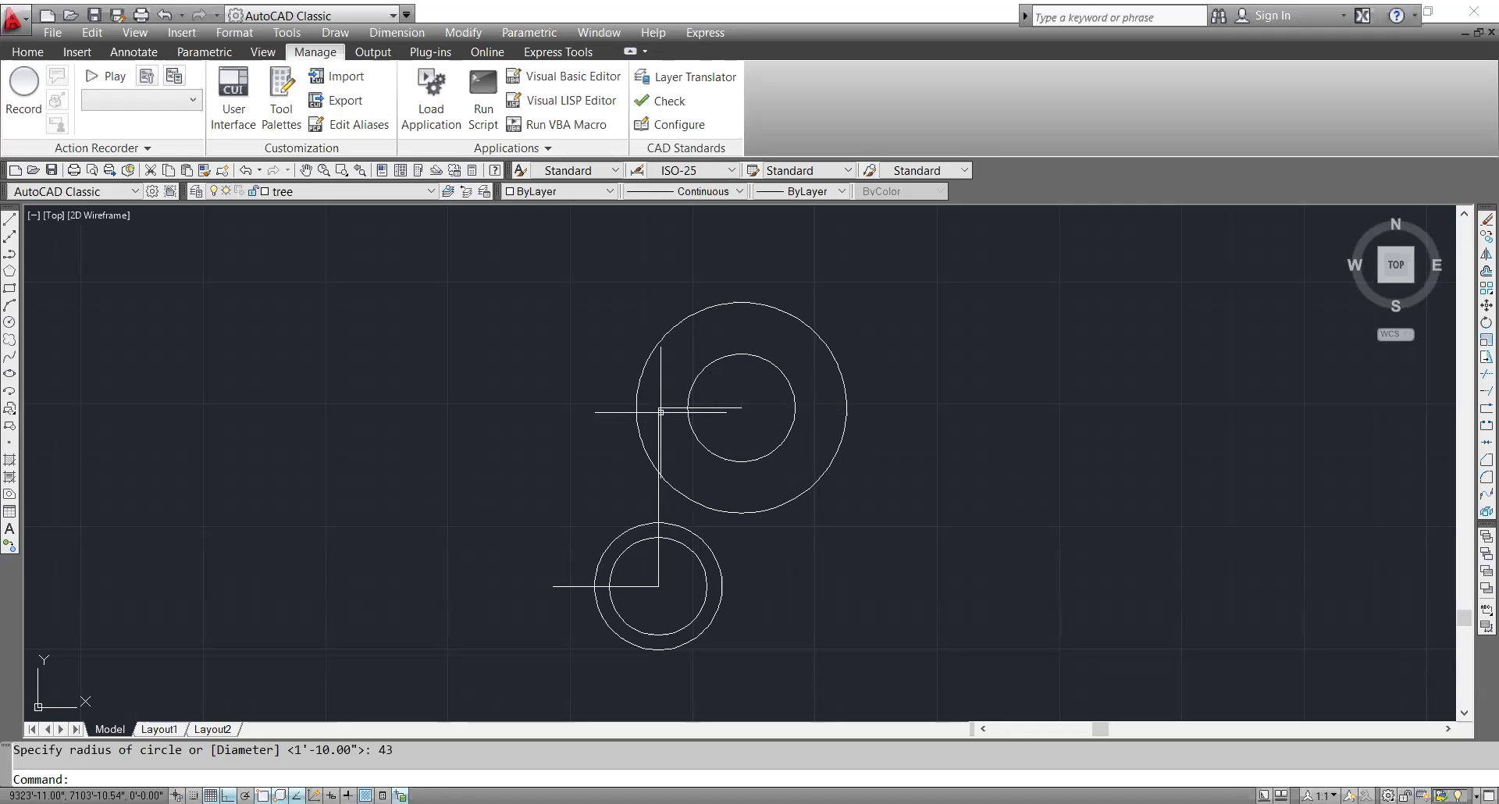
key(Escape)
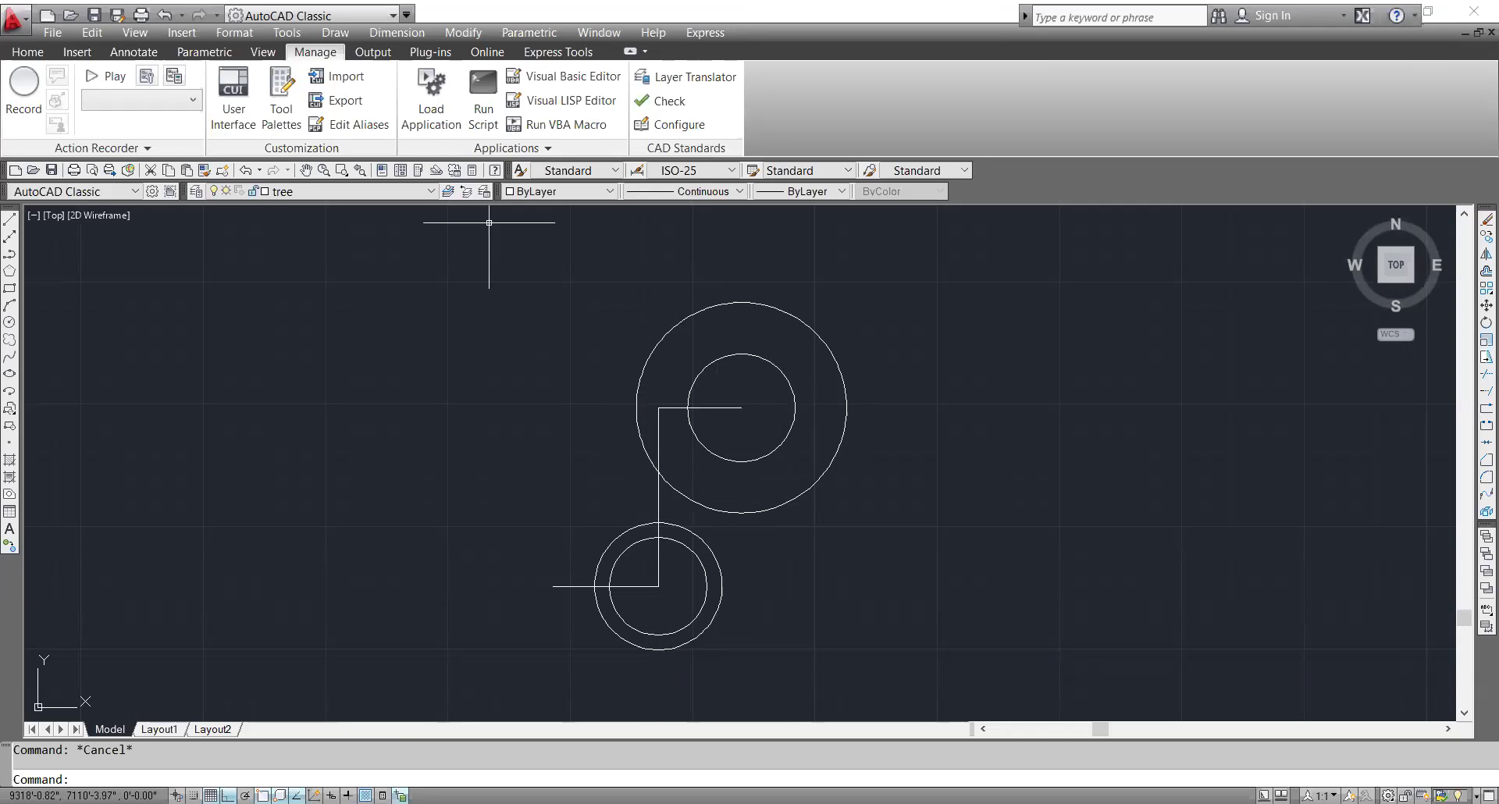
- Start a linear dimension from the corner where the vertical and upper horizontal lines meet
click(397, 32)
click(404, 75)
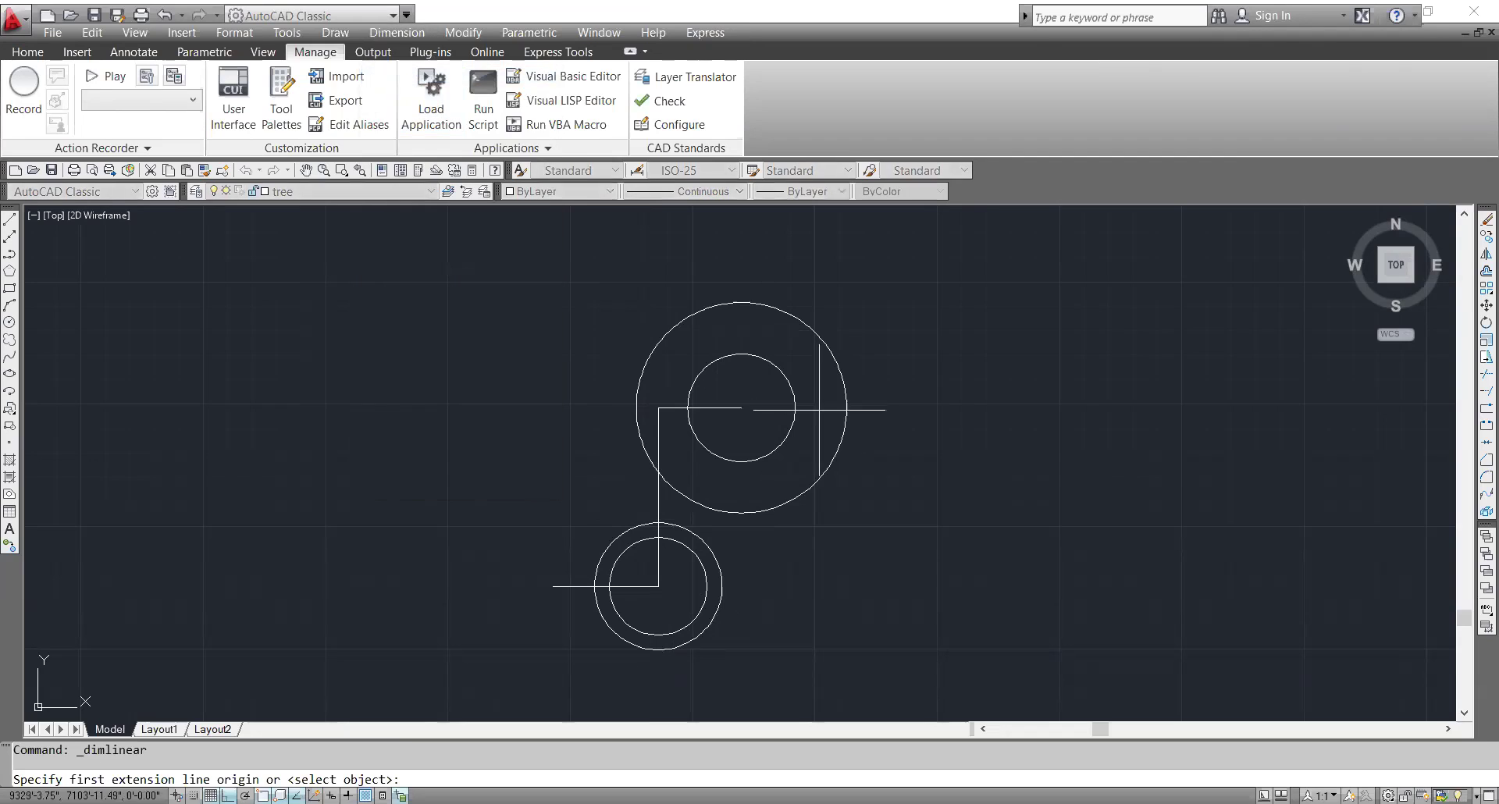
click(658, 407)
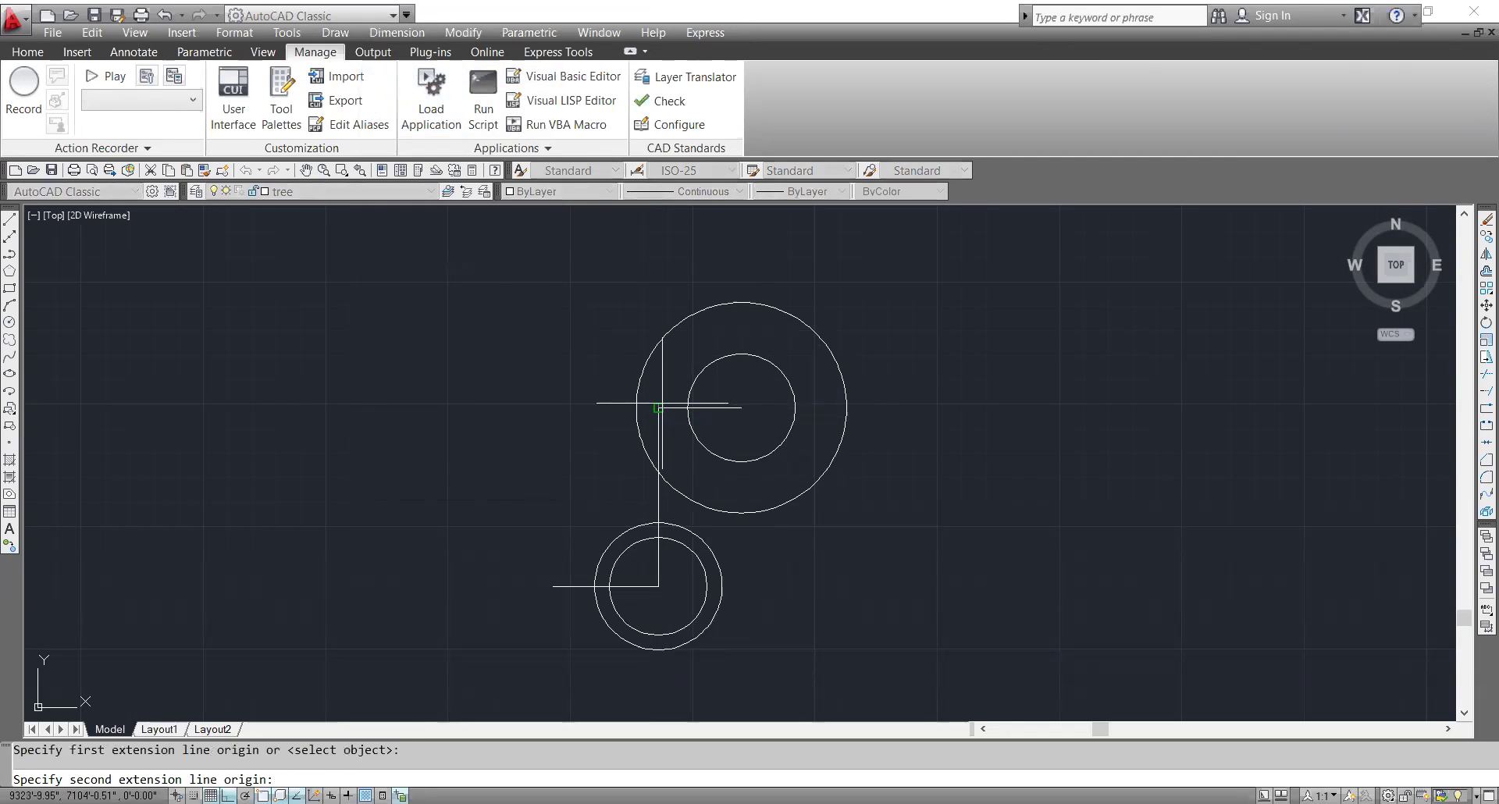
- Measure the vertical line between the upper and lower circles with a trial linear dimension, leaving no dimension placed
click(659, 585)
key(Escape)
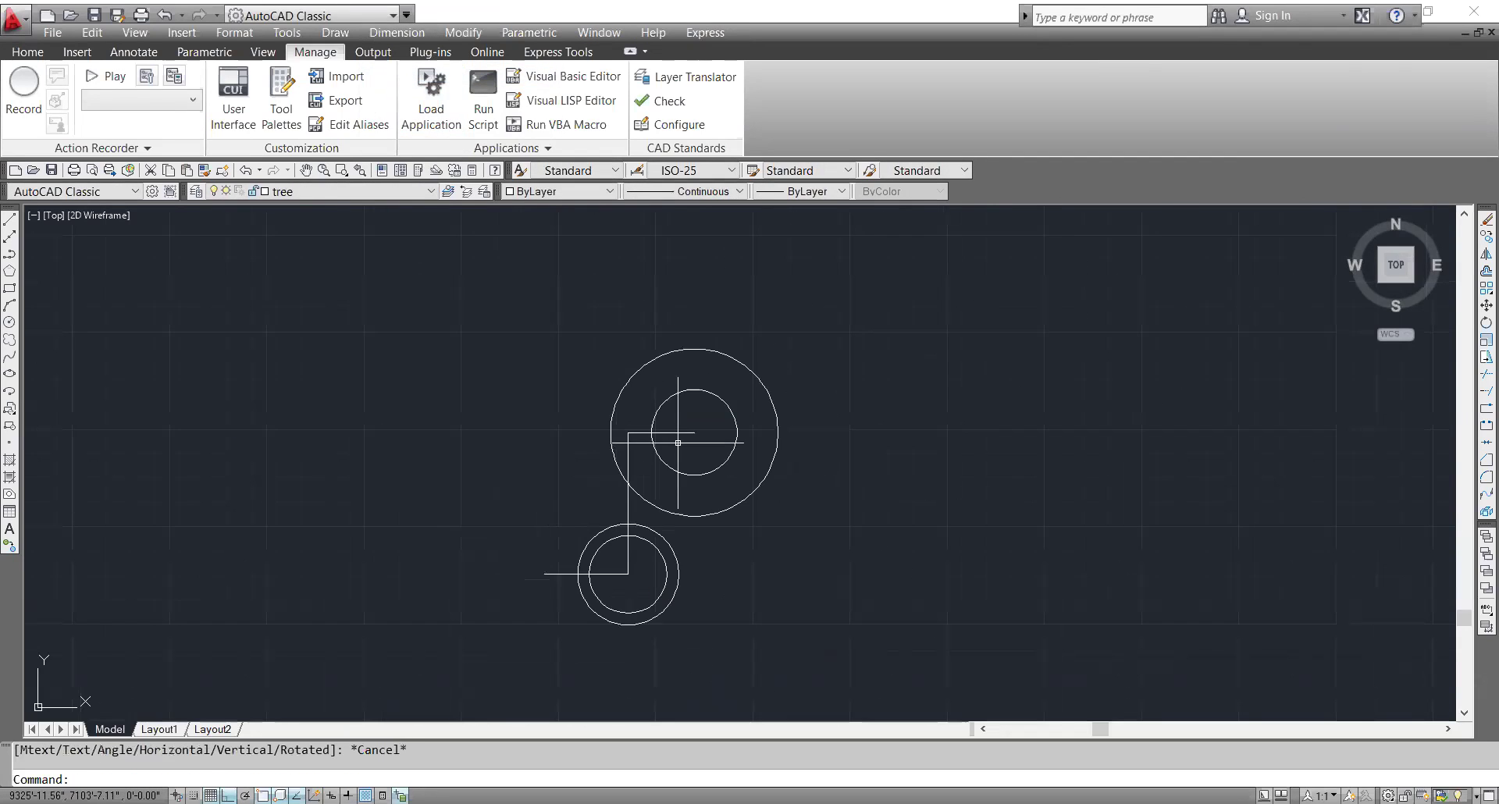
- Erase the inner circle of the upper concentric pair
scroll(678, 442, up, 2)
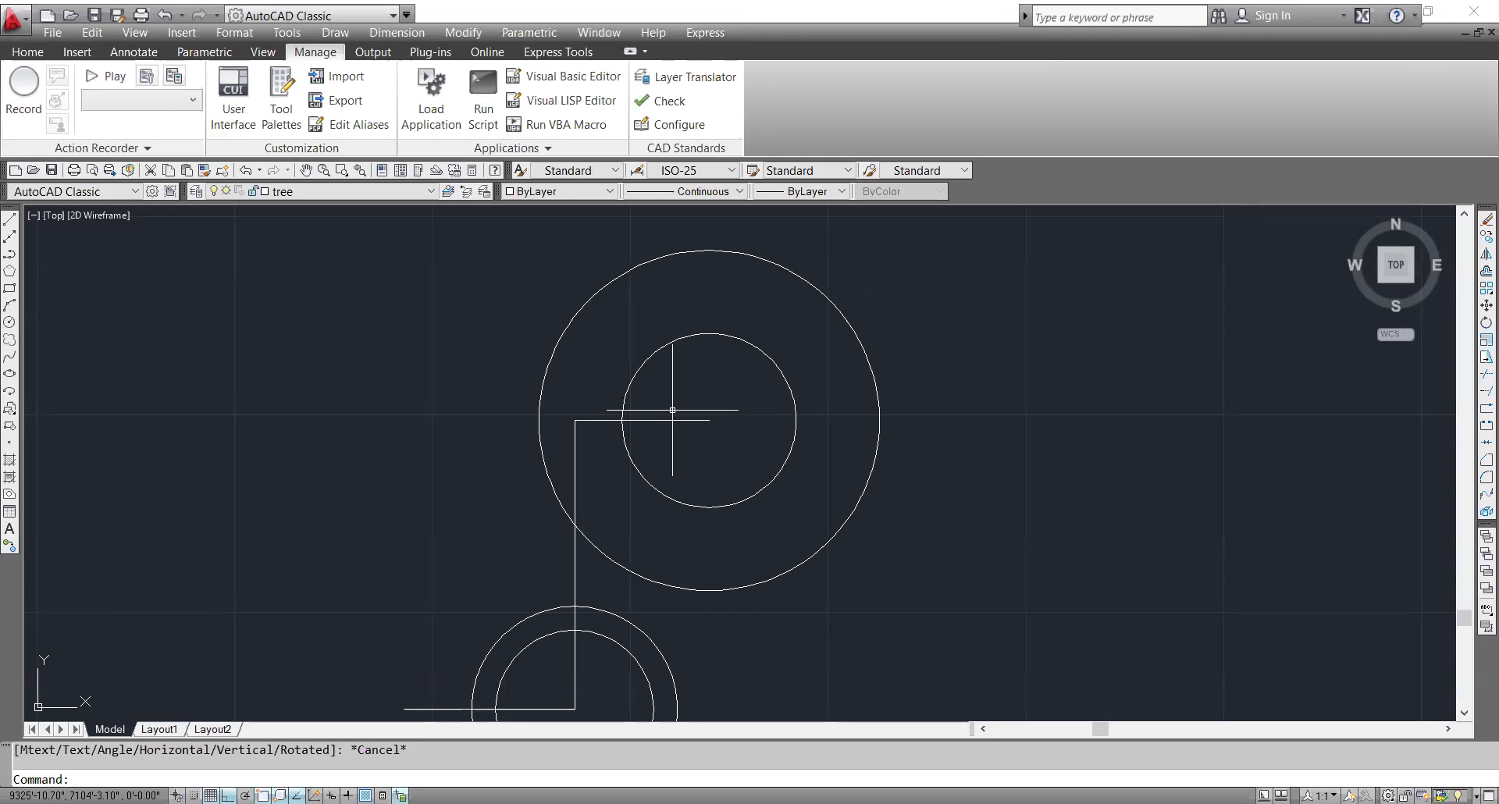
click(690, 373)
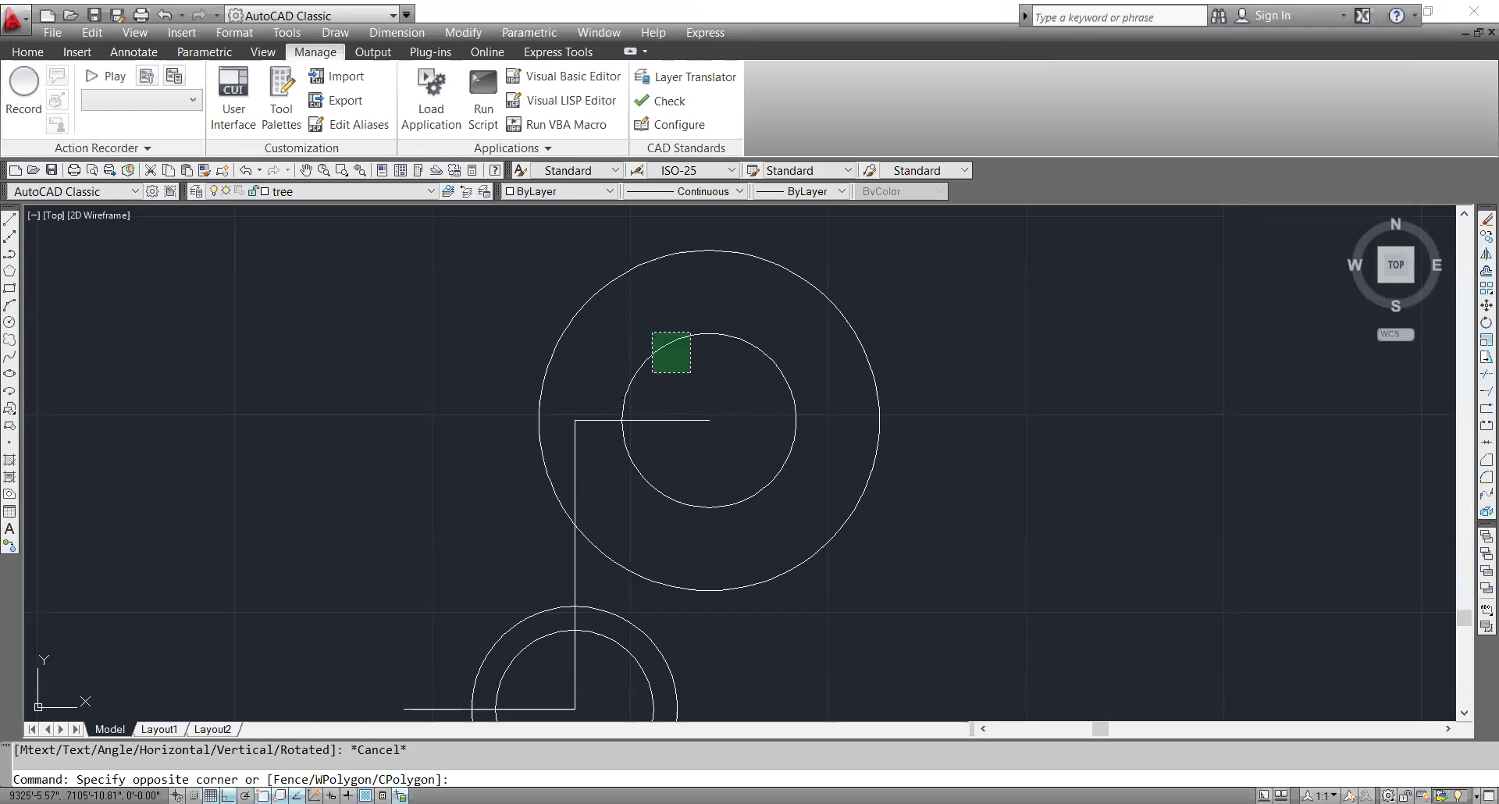
click(652, 333)
key(Delete)
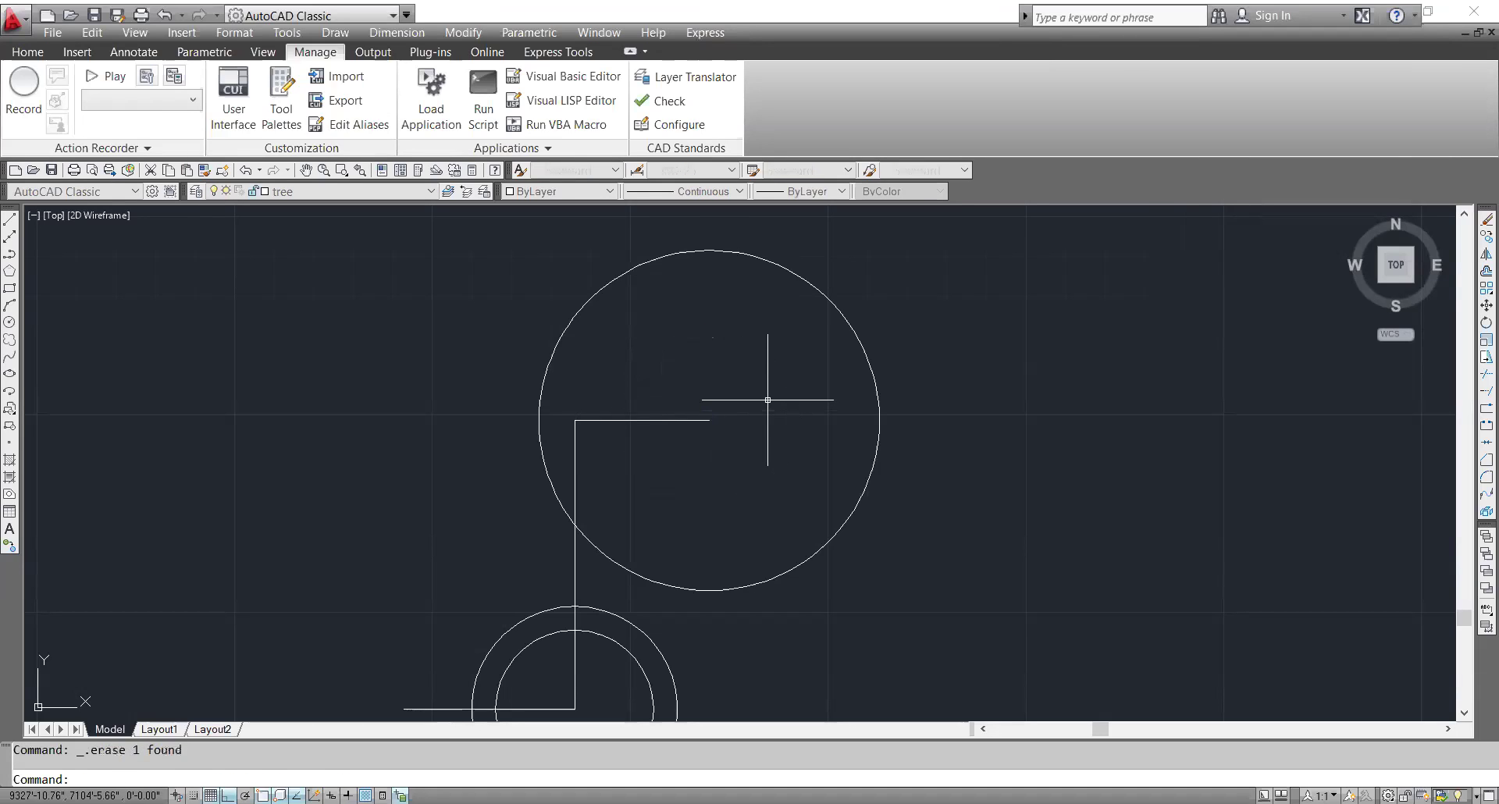
- Draw a circle of radius 19 centred on the large upper circle's centre
text(c)
key(Return)
click(709, 420)
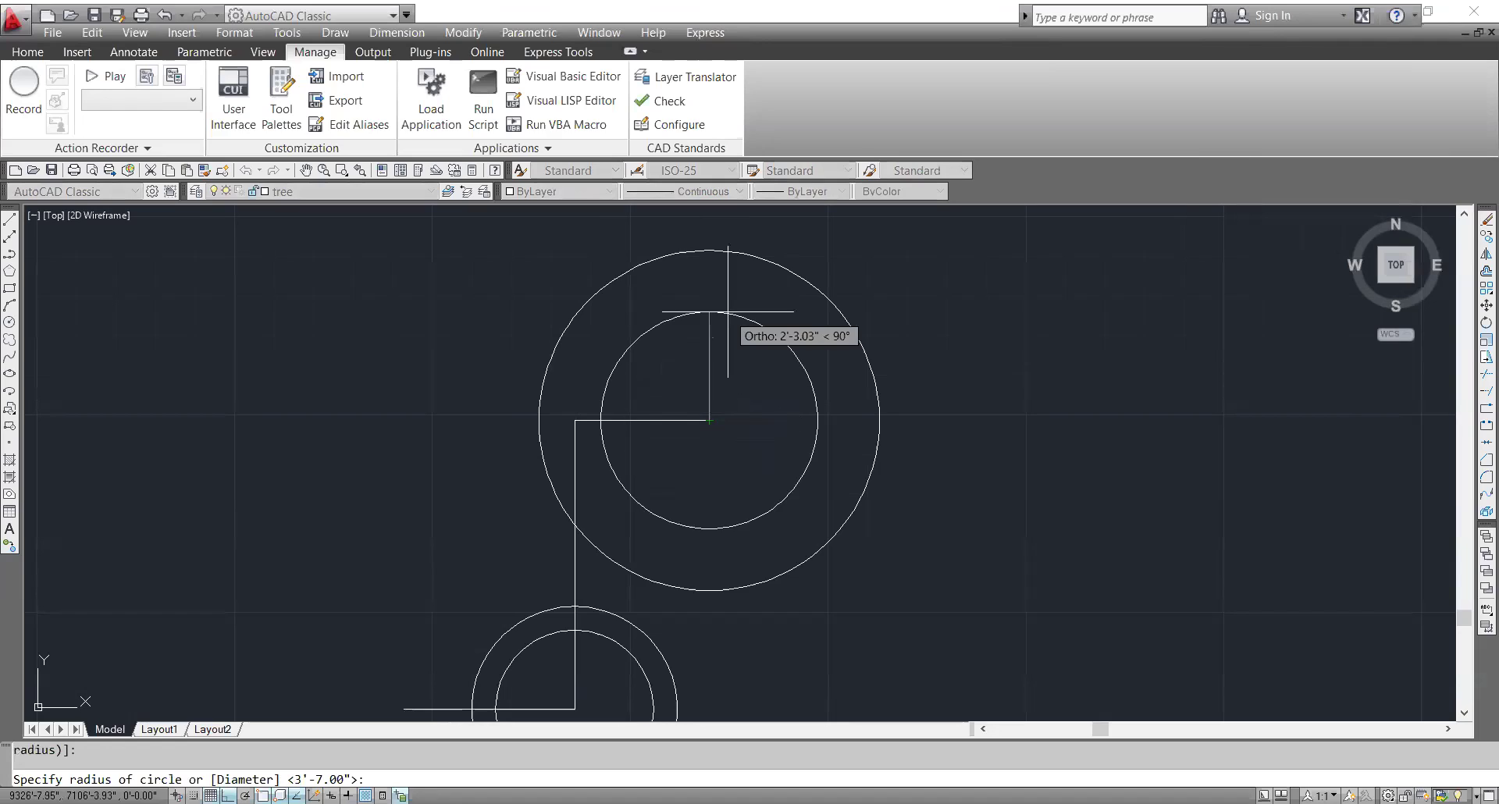
text(19)
key(Return)
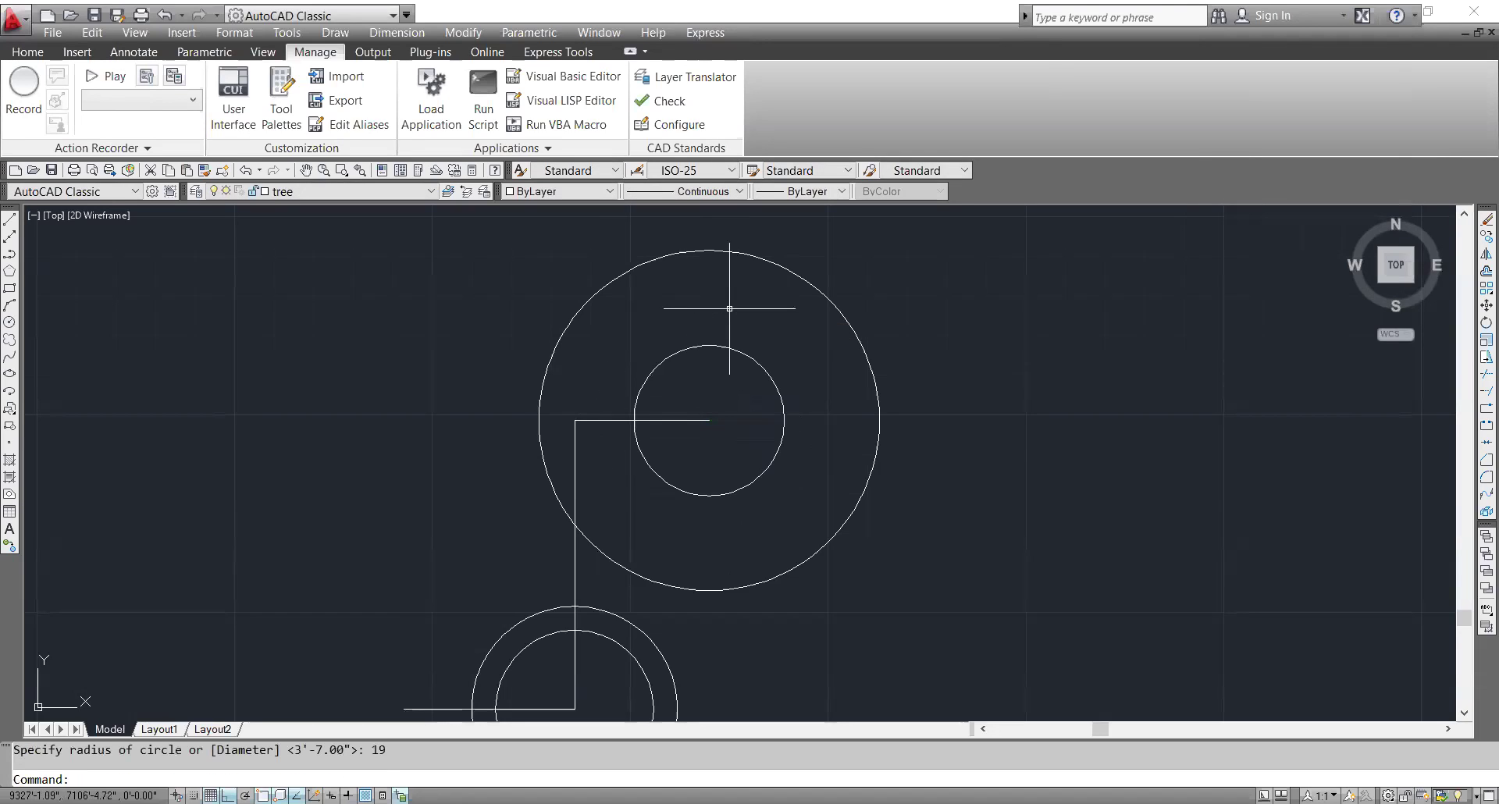
key(Escape)
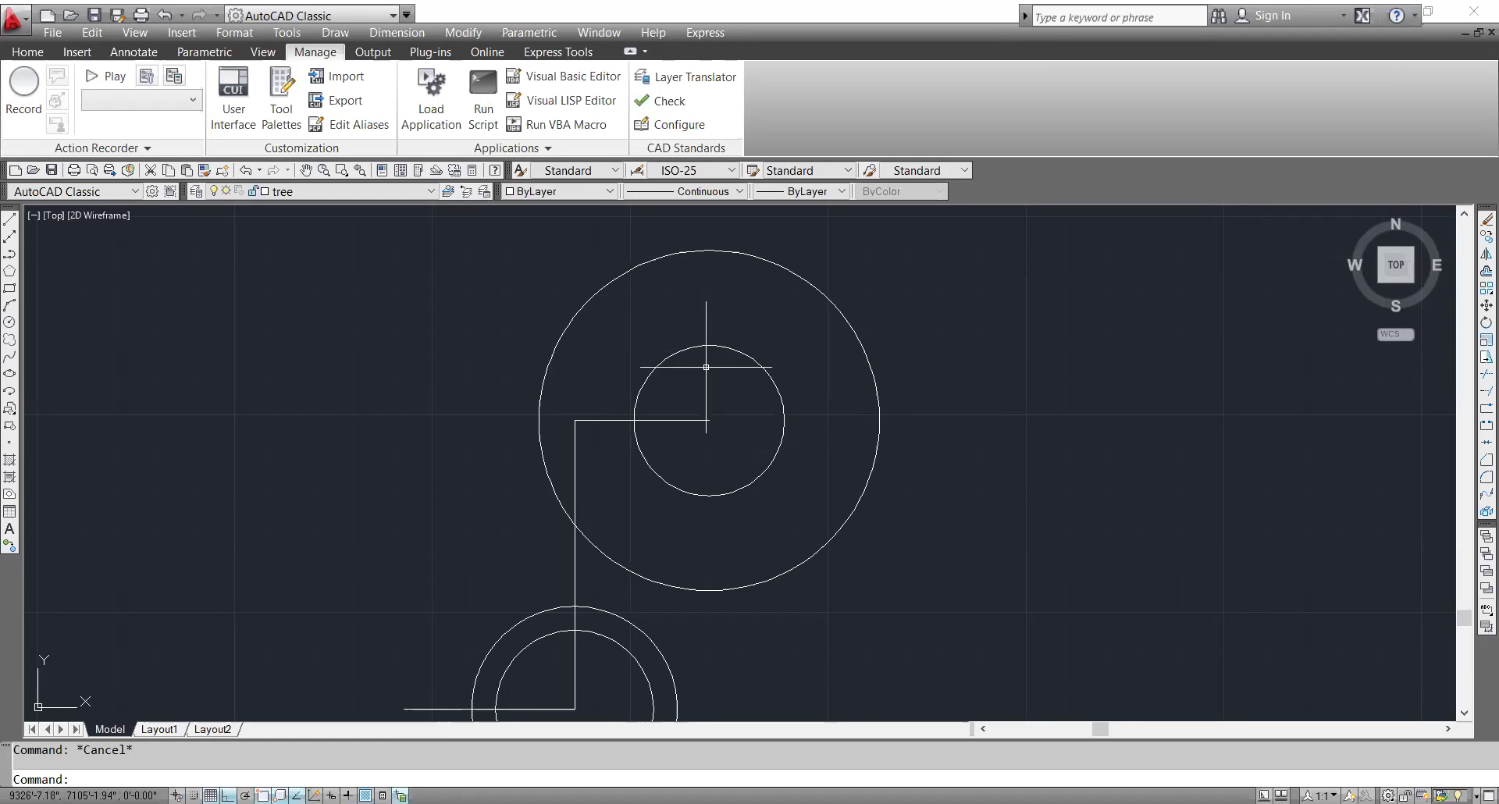
- Draw a line 31 long towards the left from the upper circles' centre, continued by a short vertical segment upward
text(l)
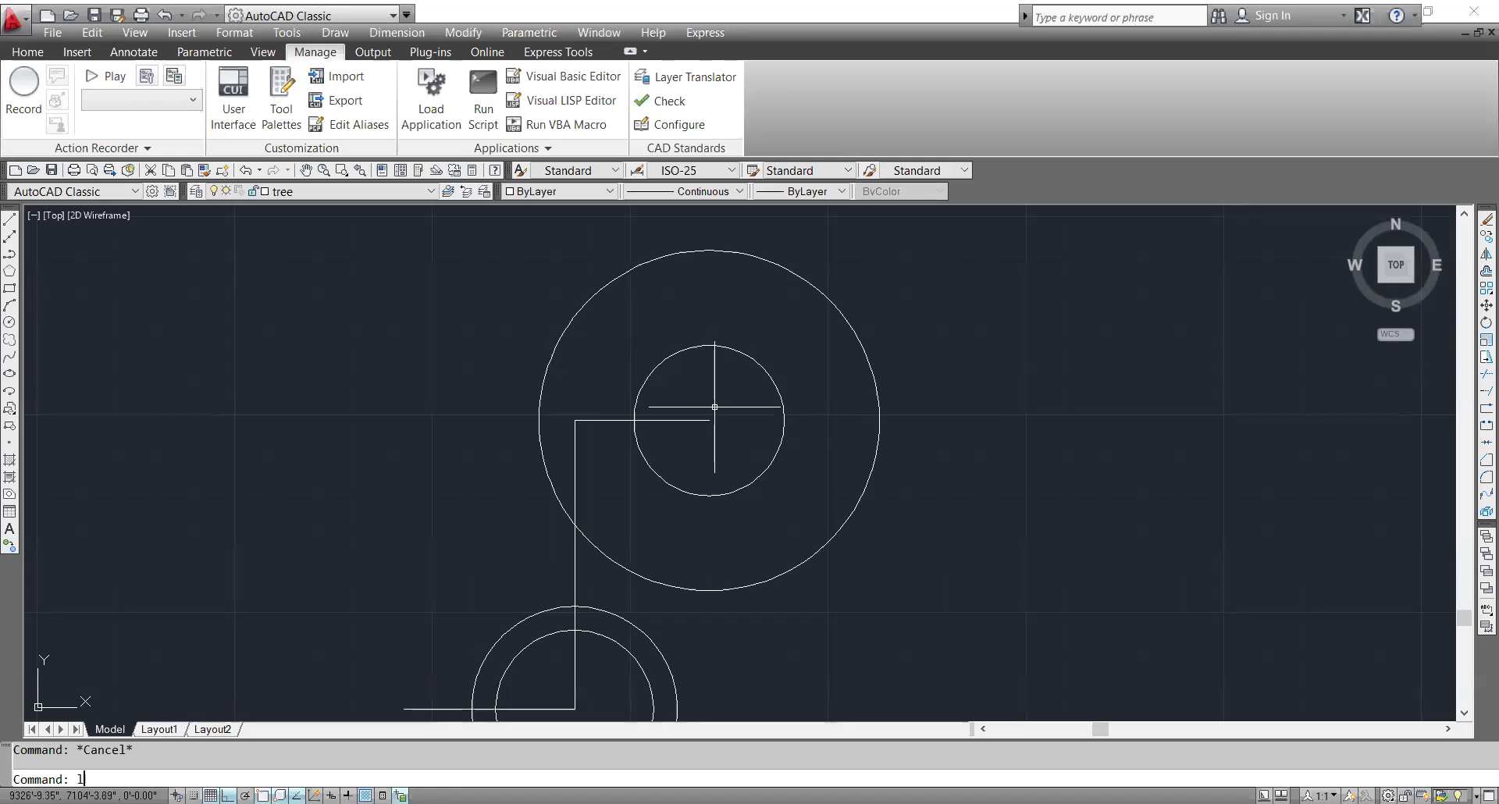
key(Return)
click(709, 421)
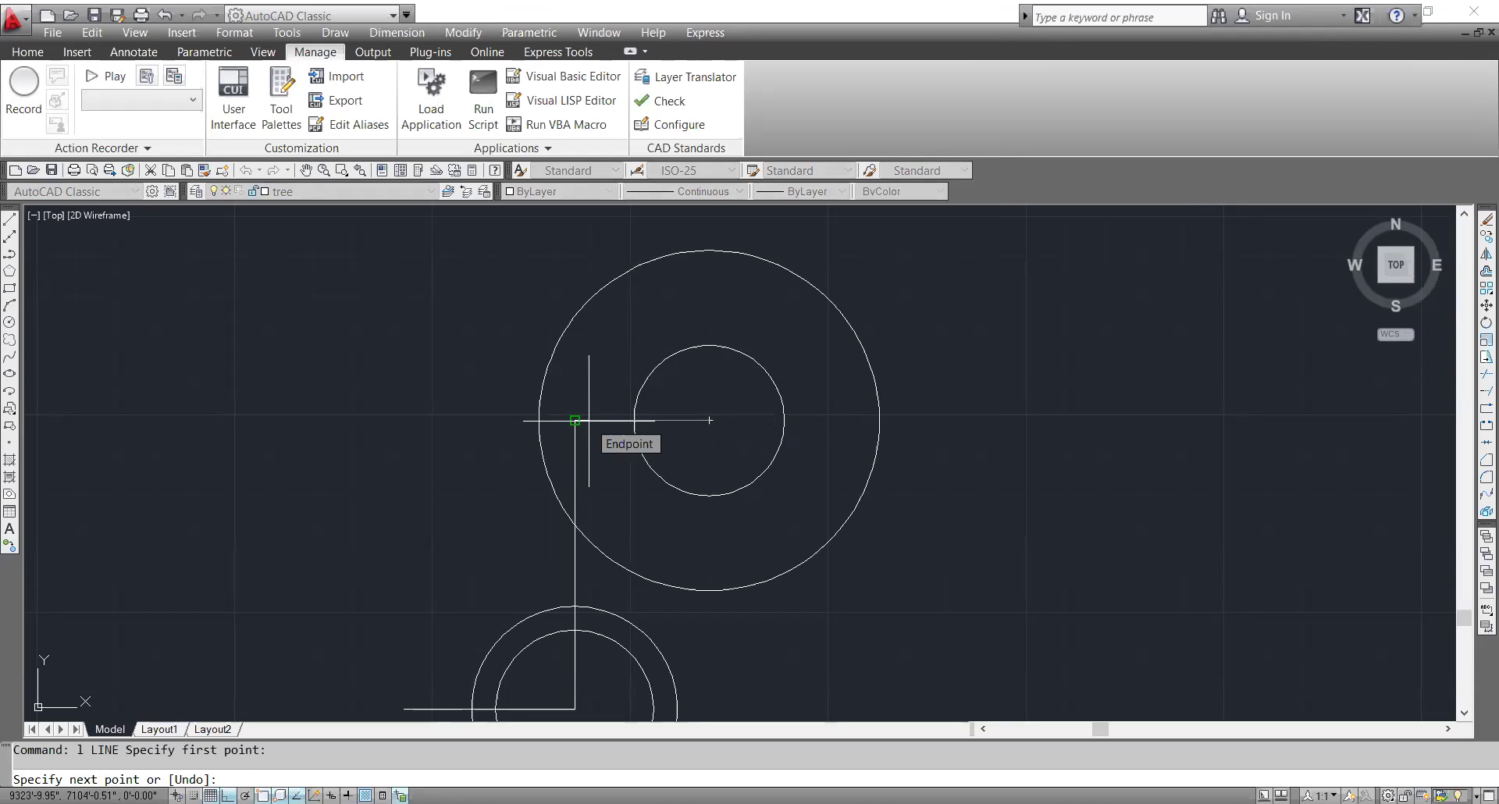
text(31)
key(Return)
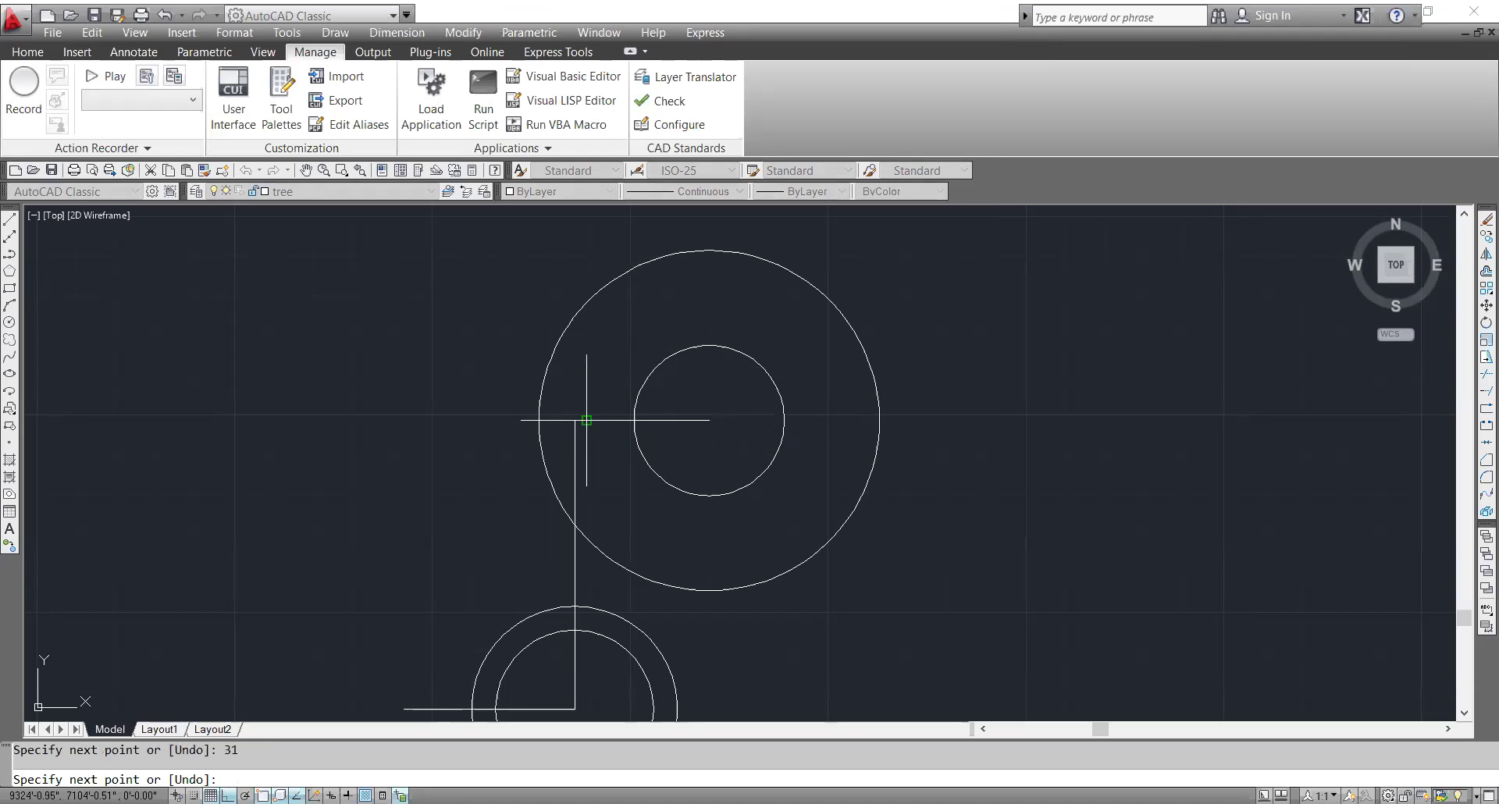
click(610, 328)
key(Escape)
- Draw a circle of radius 12 centred at the corner between the 31-long line and the short vertical segment
scroll(539, 453, up, 3)
scroll(551, 451, up, 2)
text(c)
key(Return)
click(698, 355)
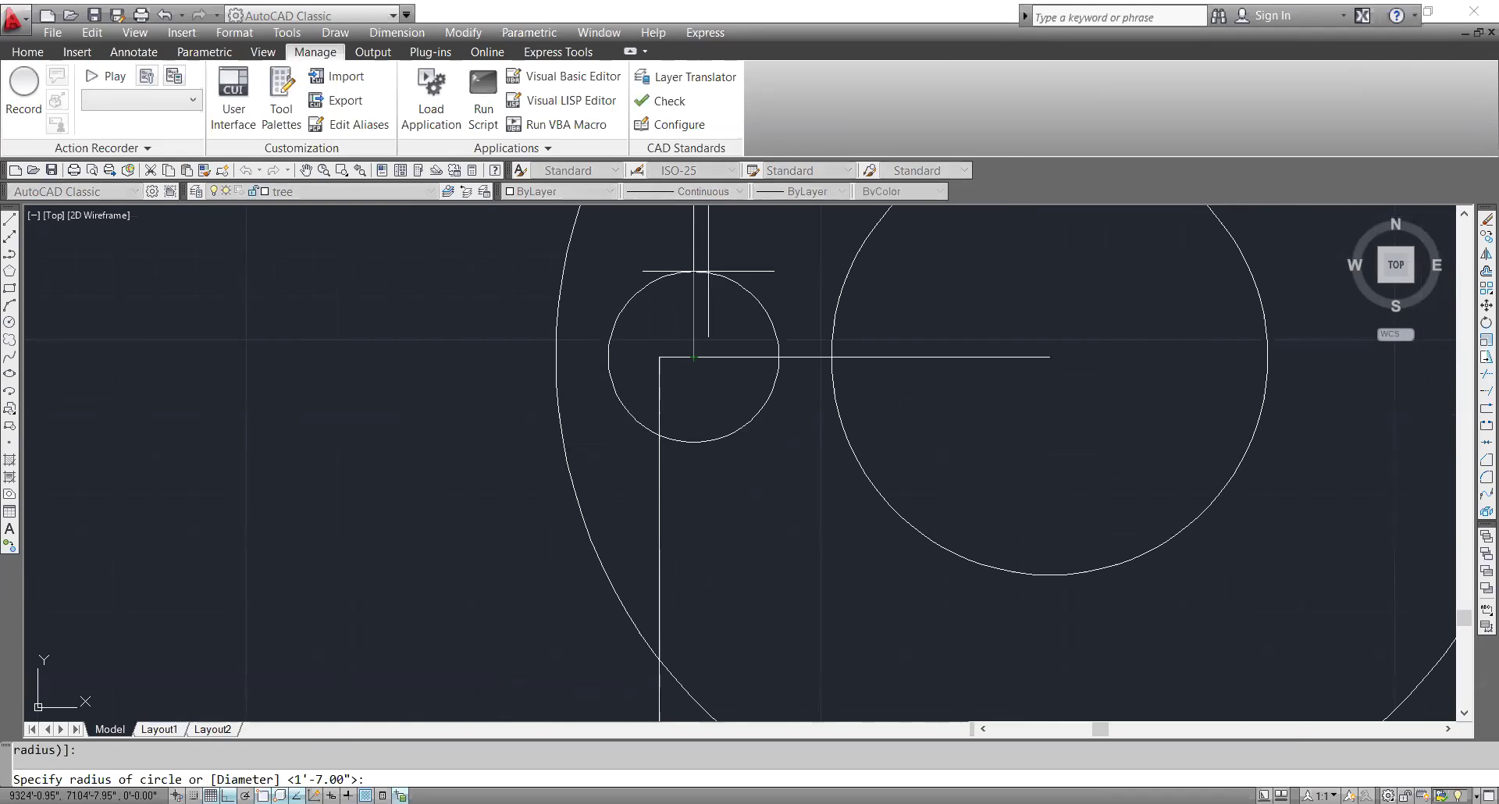
text(12)
key(Return)
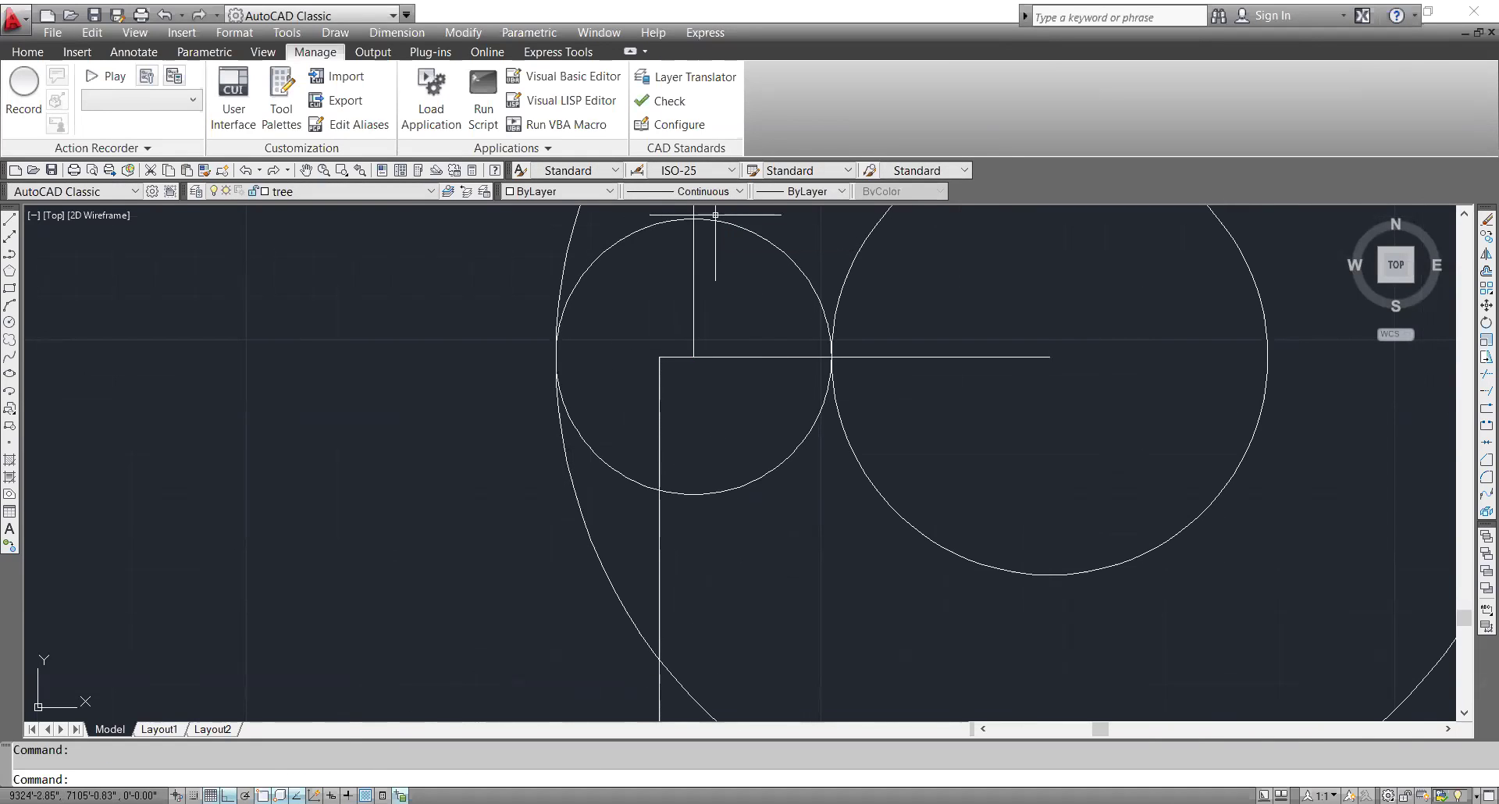
scroll(796, 531, down, 4)
scroll(851, 495, up, 1)
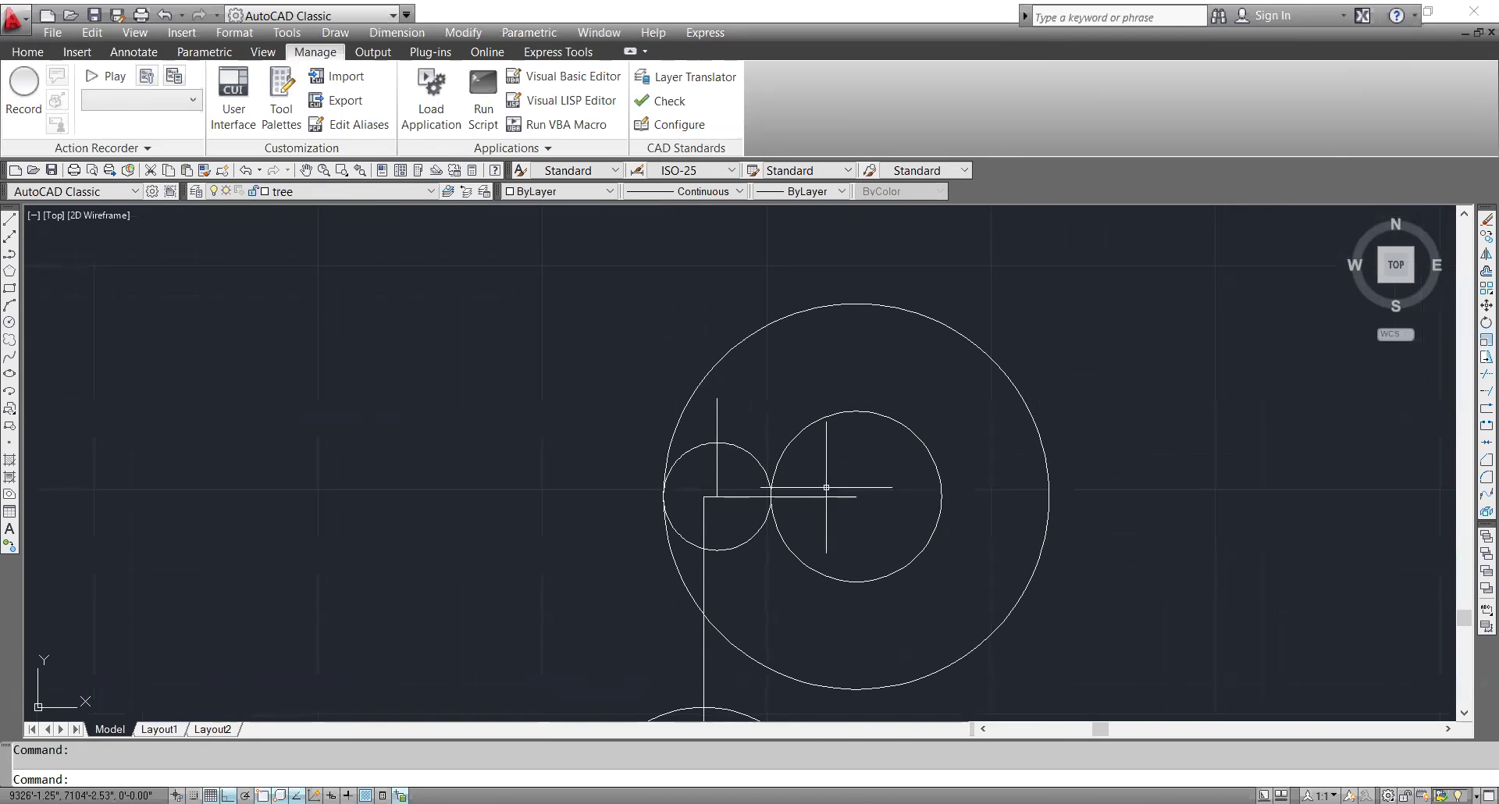
middle_drag(826, 487, 693, 432)
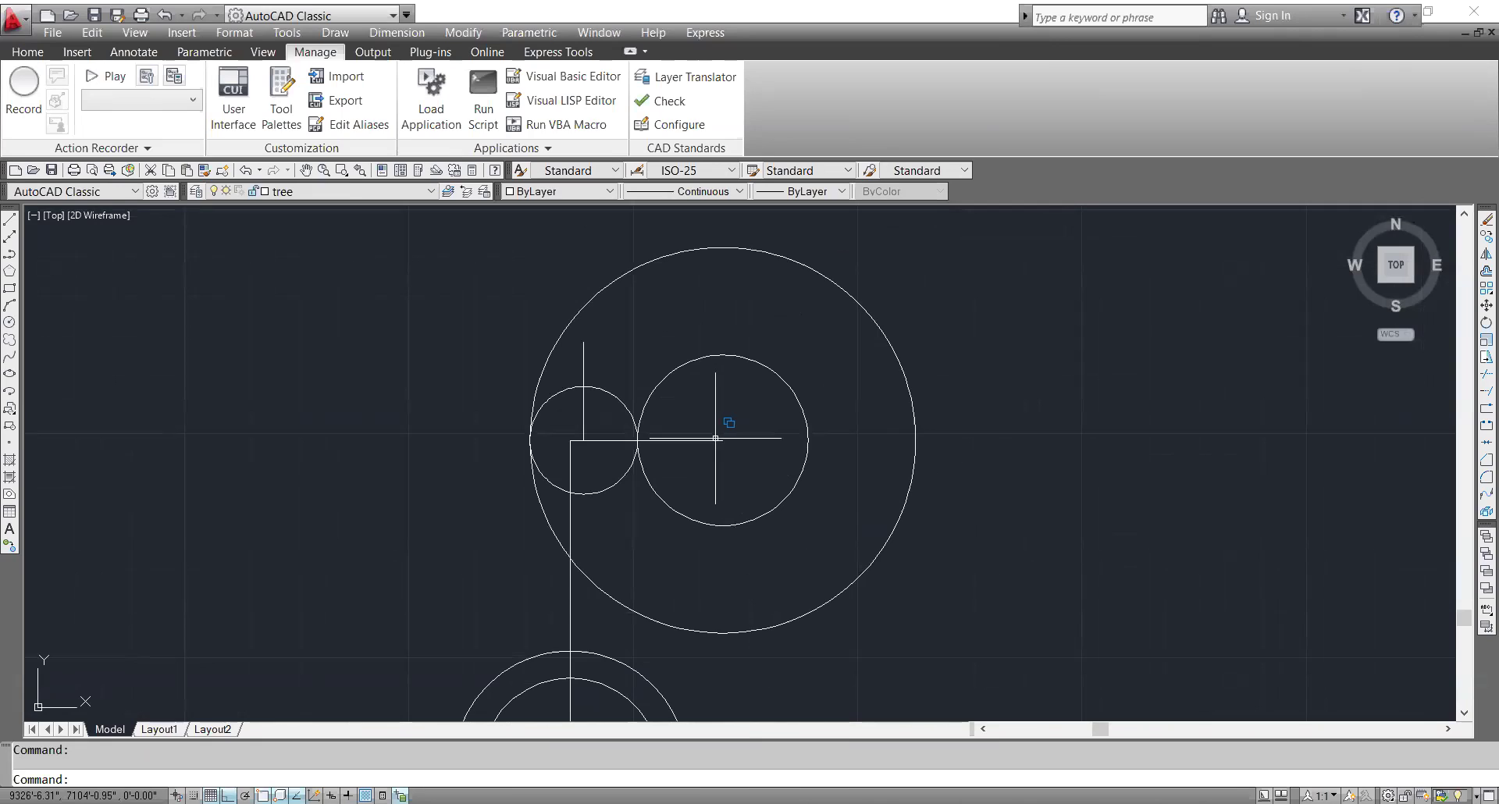
click(604, 503)
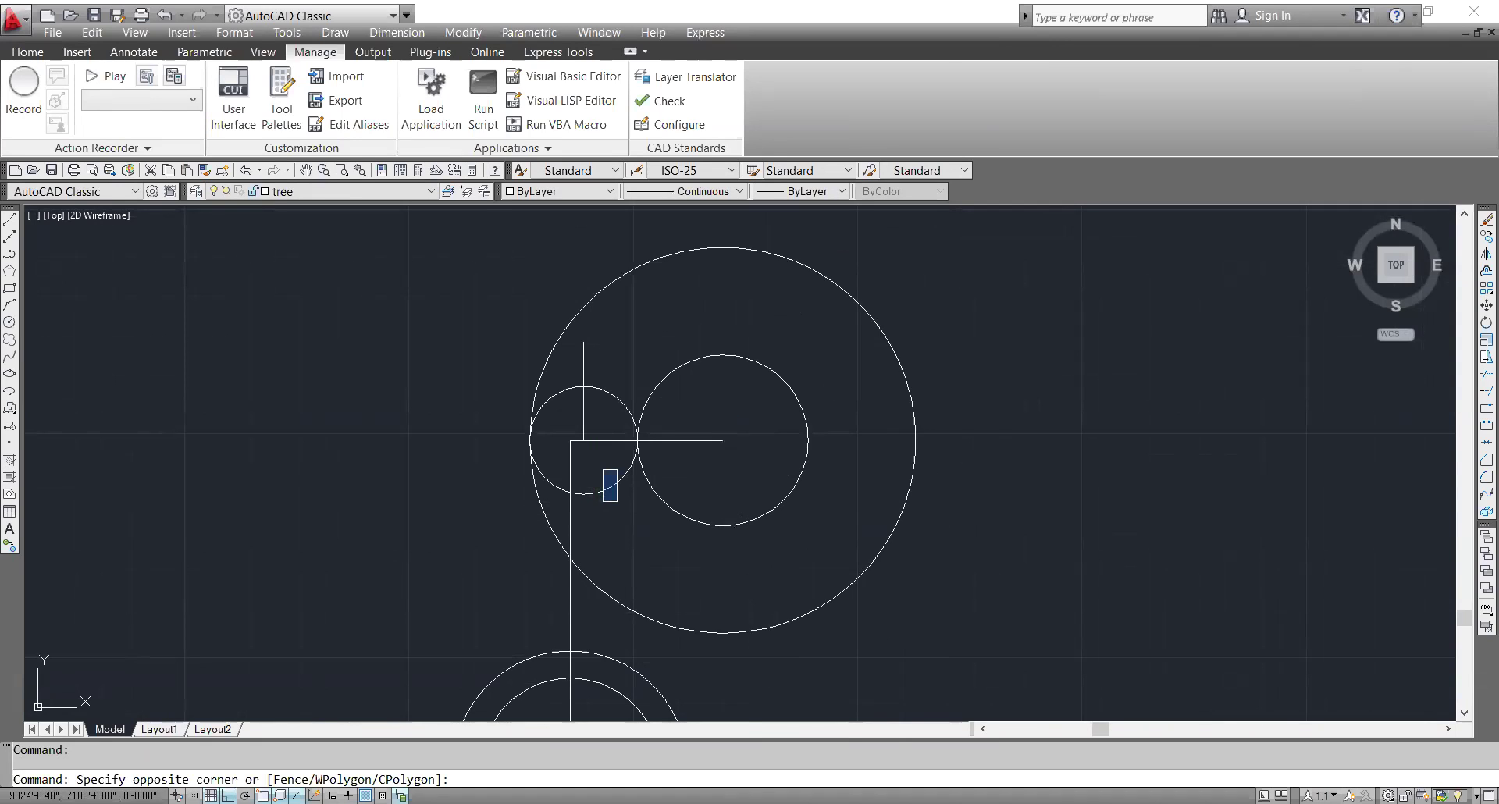
click(580, 467)
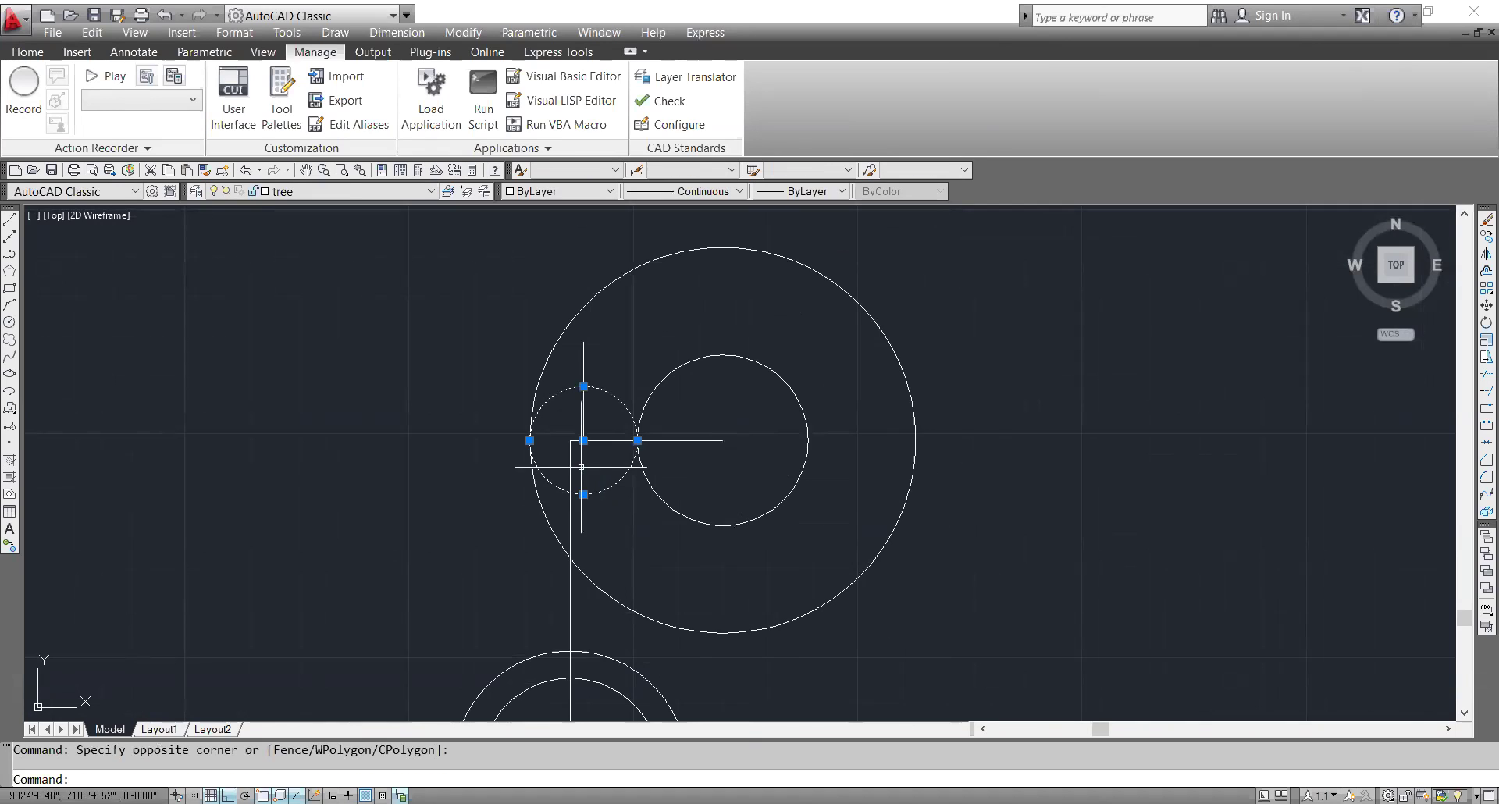
text(c)
key(Return)
click(722, 441)
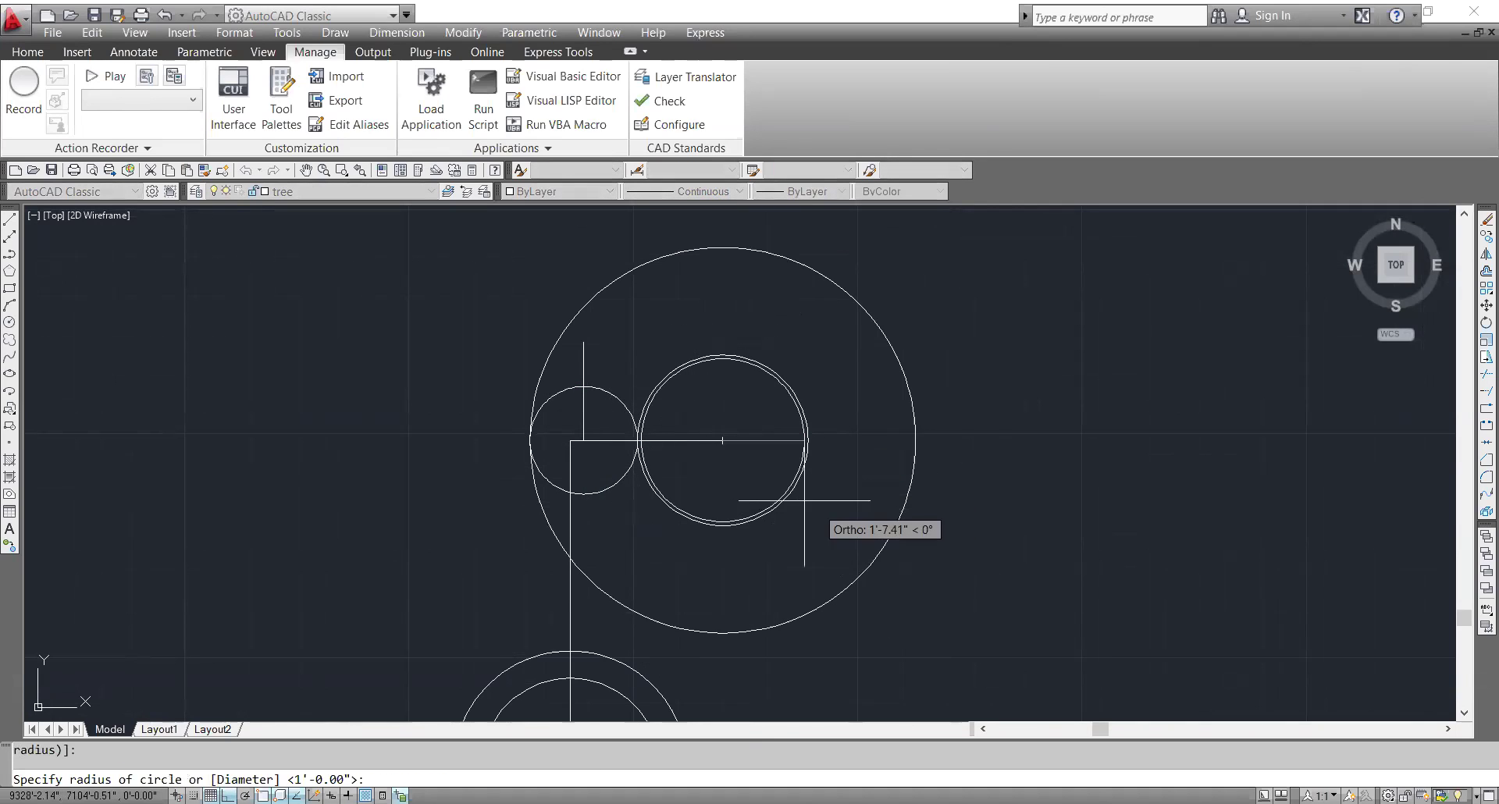
key(Escape)
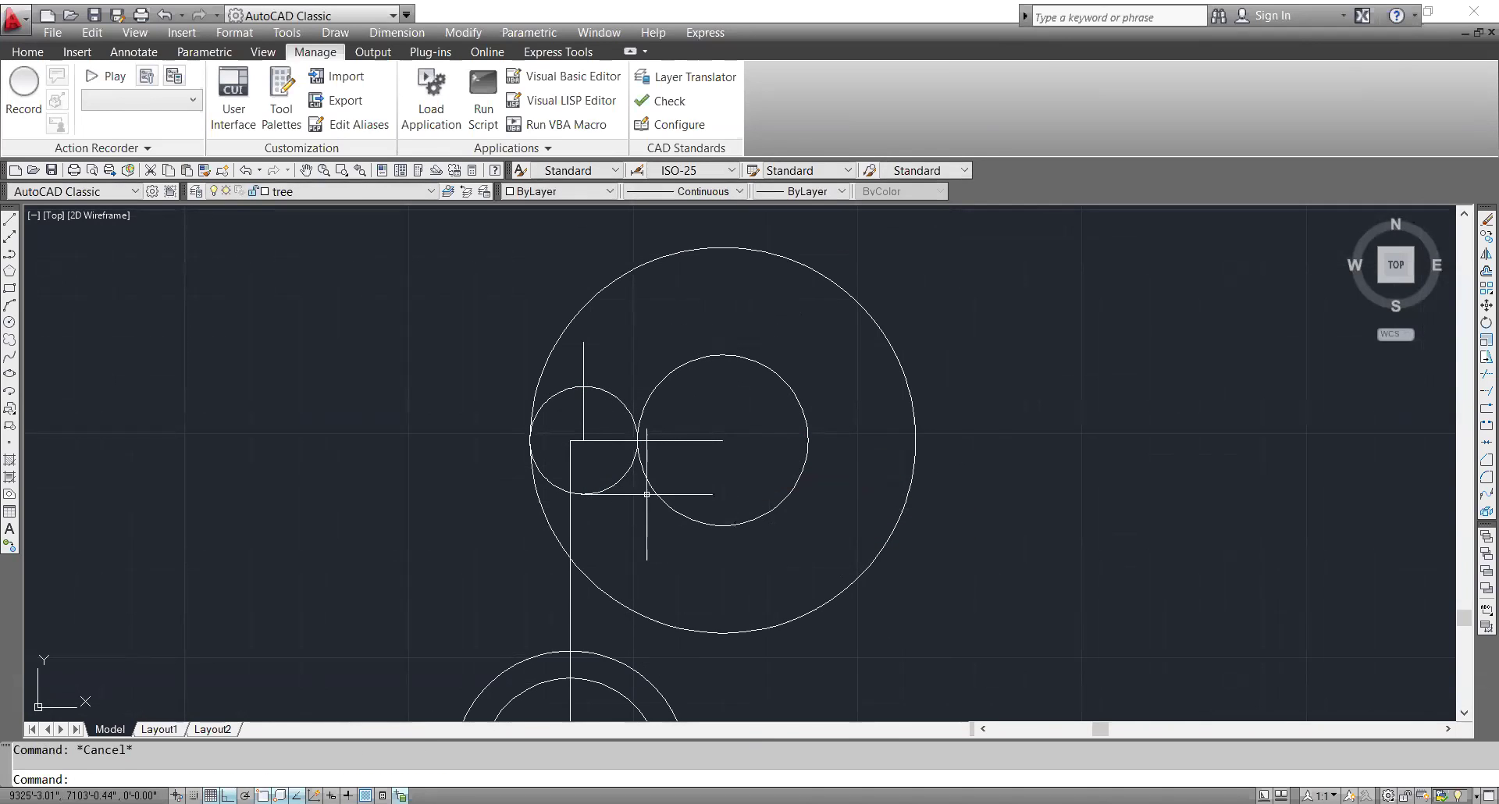
- Mirror the small radius-12 circle about a vertical axis through the large circle's centre, keeping the source circle
text(MI)
key(Return)
click(622, 473)
key(Return)
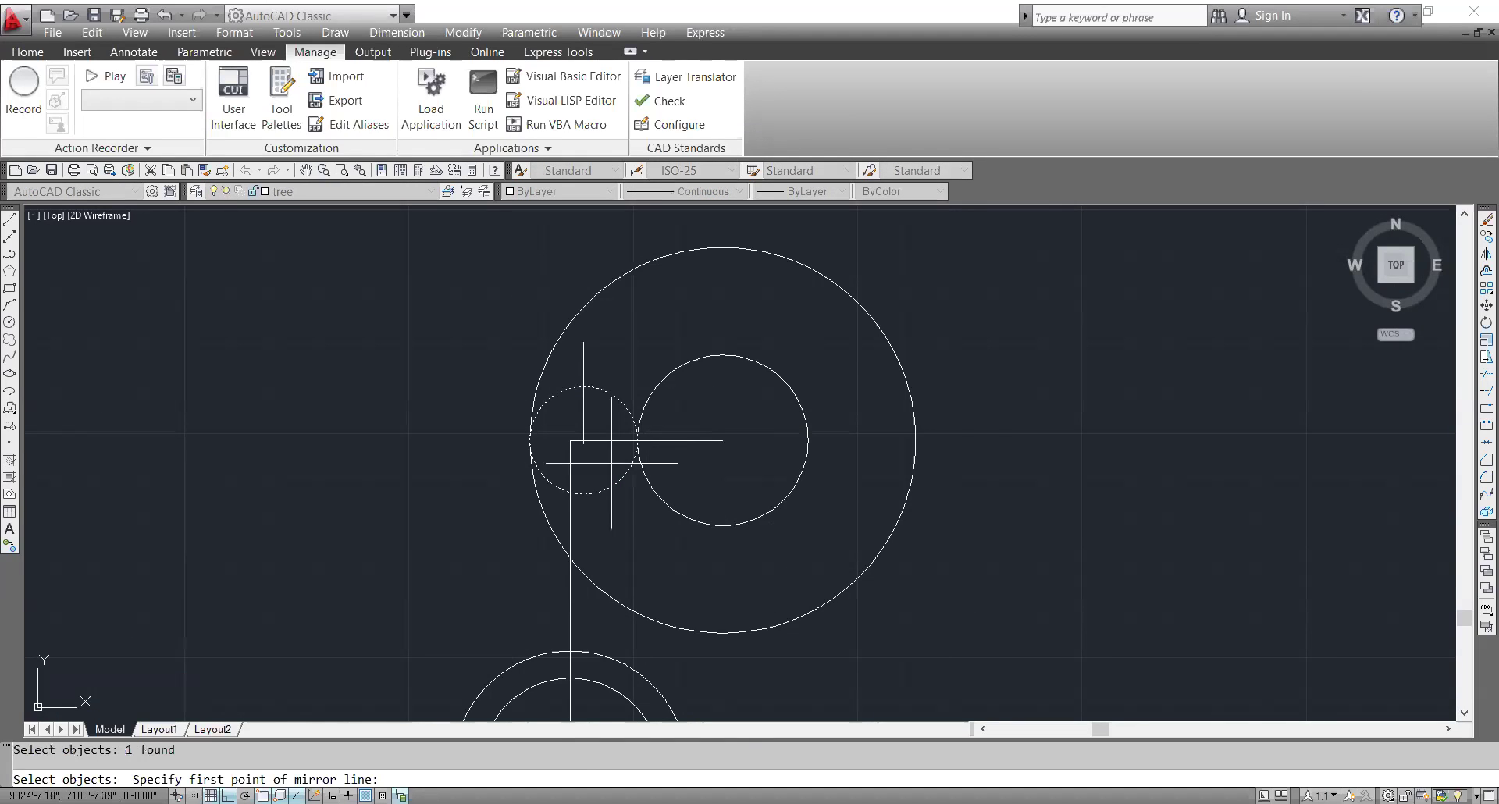
click(723, 442)
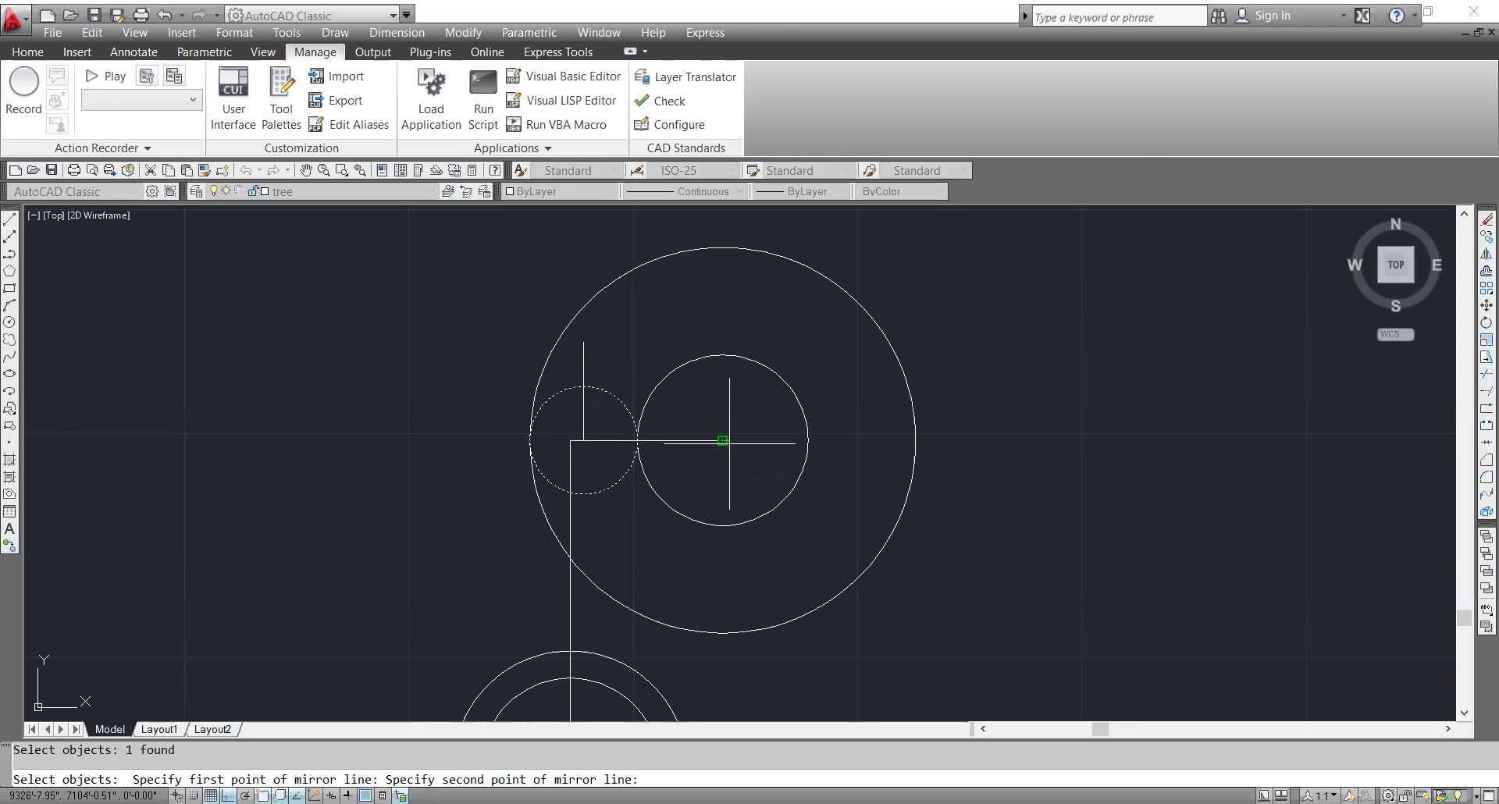
click(750, 565)
key(Return)
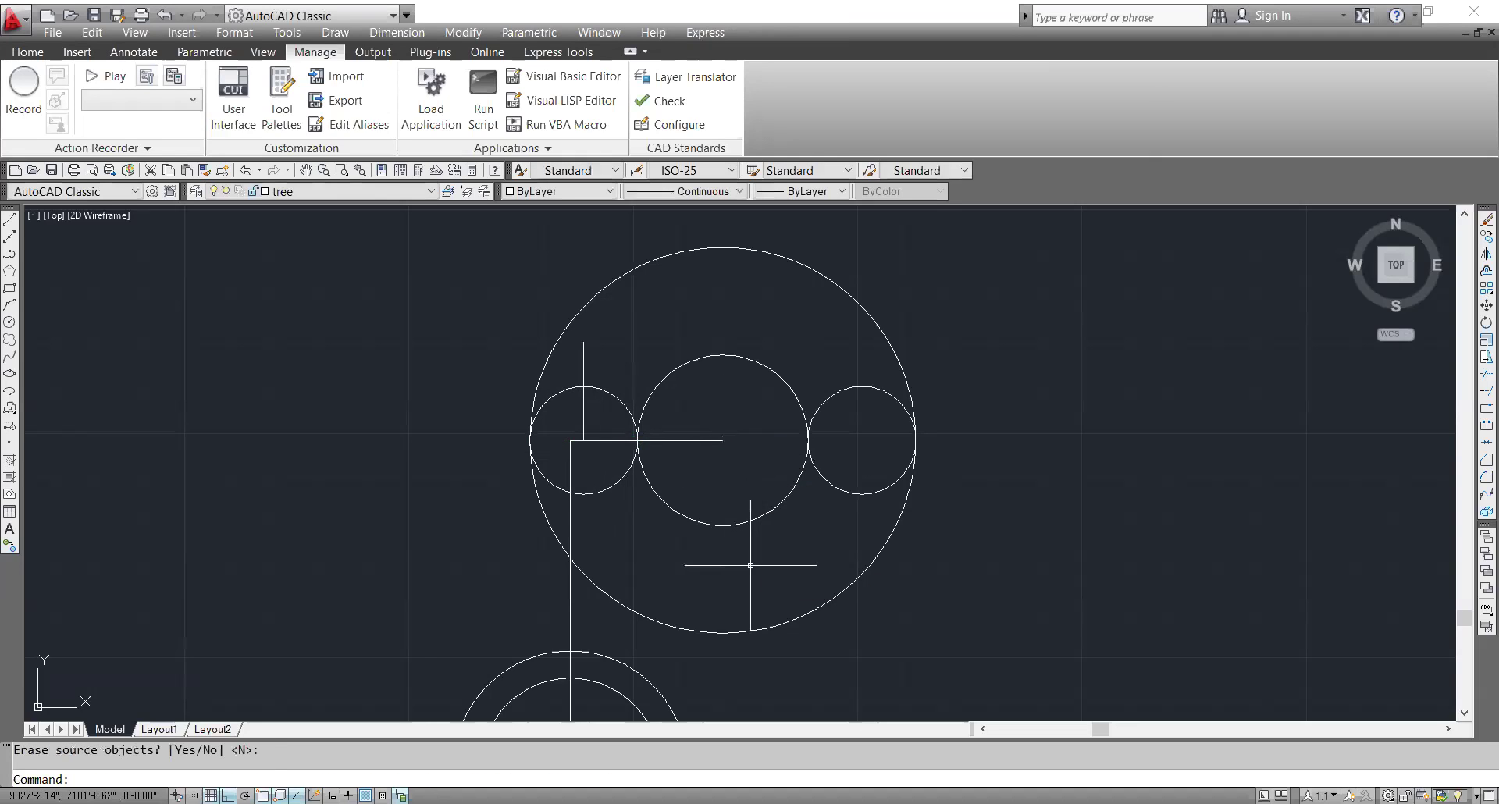
key(Escape)
- Trim away the middle circle's upper half and the lower portions of the two small side circles
scroll(598, 402, down, 2)
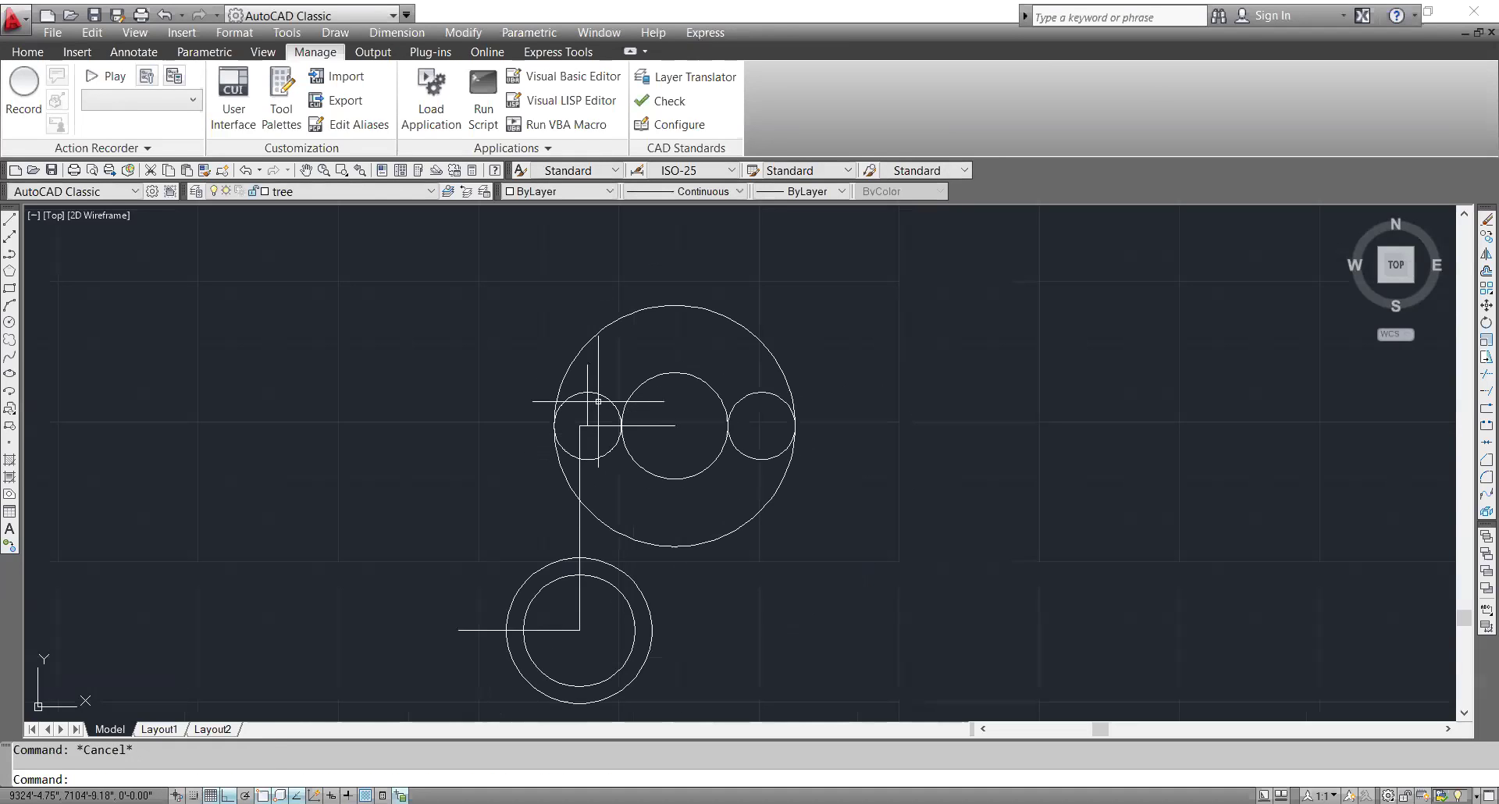
scroll(598, 404, up, 2)
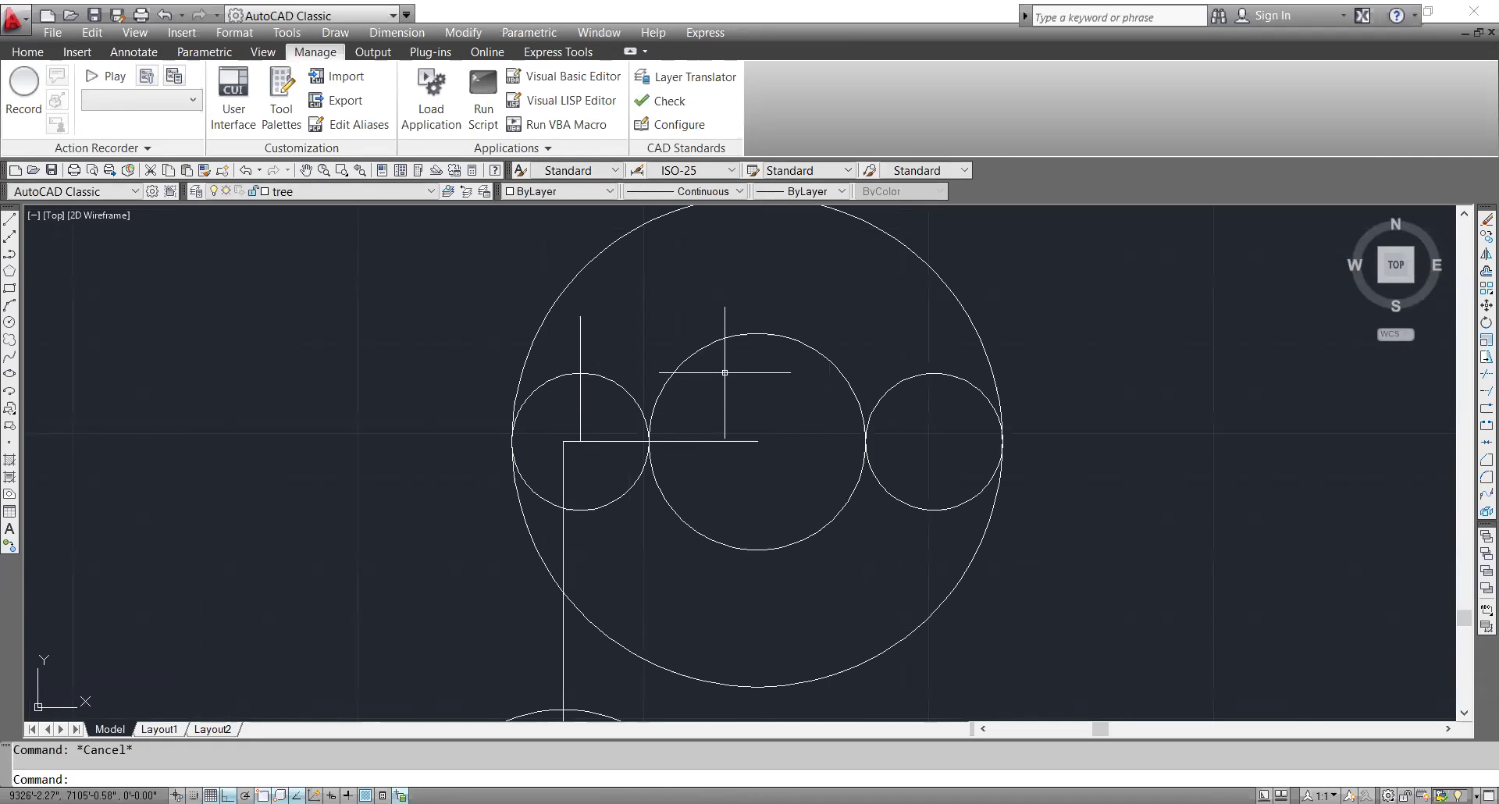
middle_drag(716, 383, 698, 376)
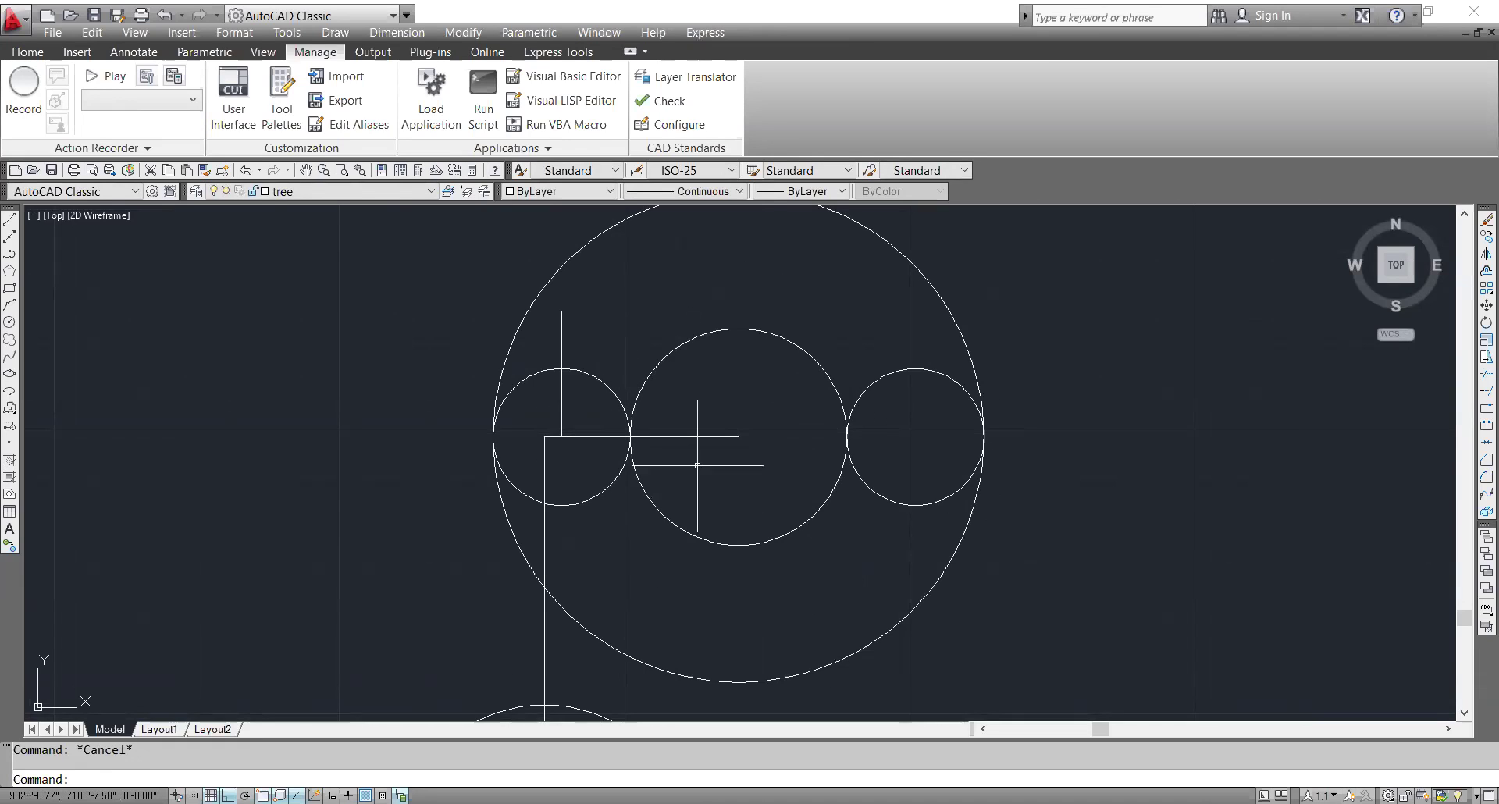
text(r)
key(Return)
key(Return)
drag(713, 374, 684, 322)
click(602, 509)
click(611, 480)
click(921, 530)
click(922, 488)
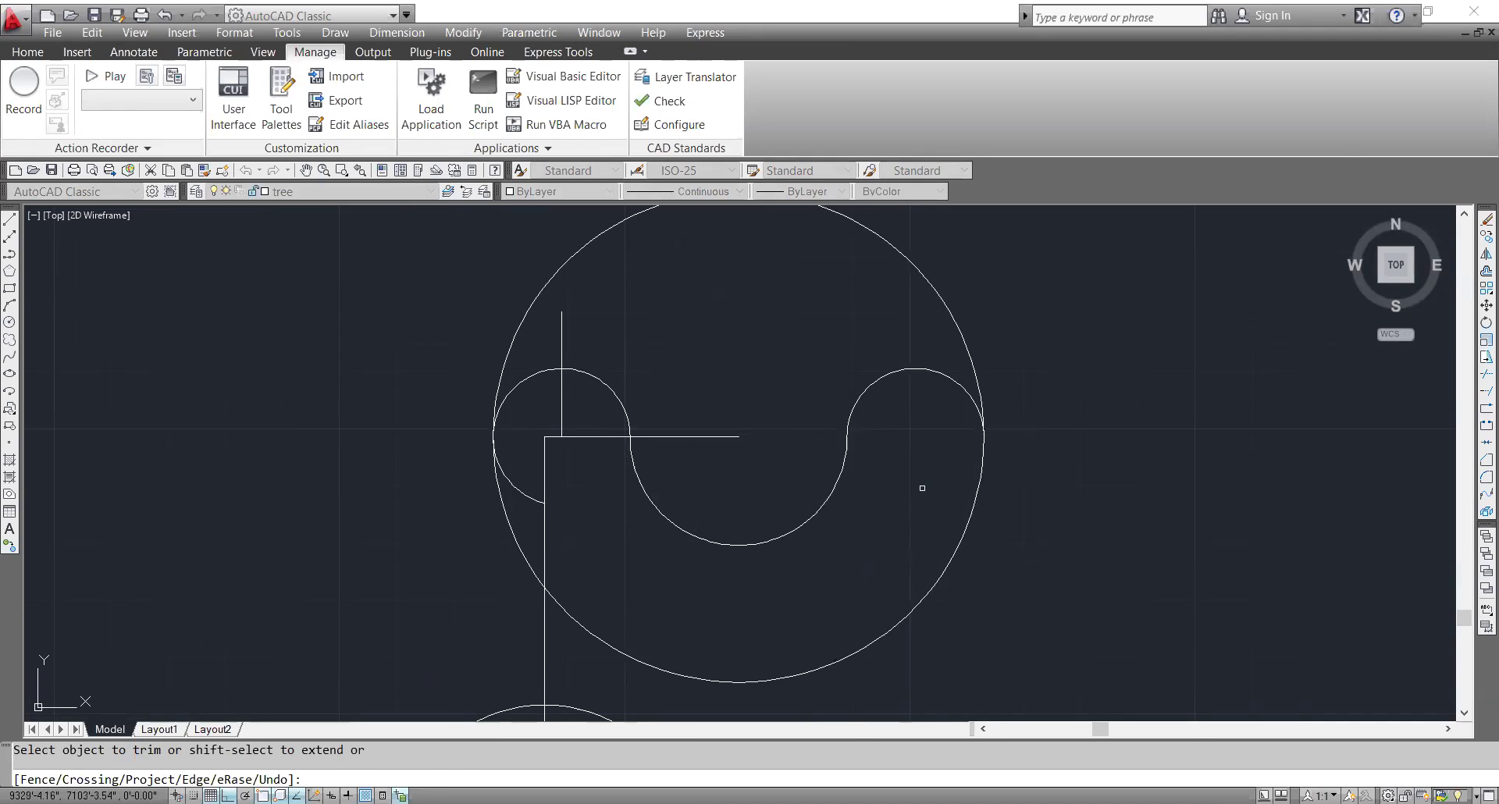
scroll(922, 488, down, 2)
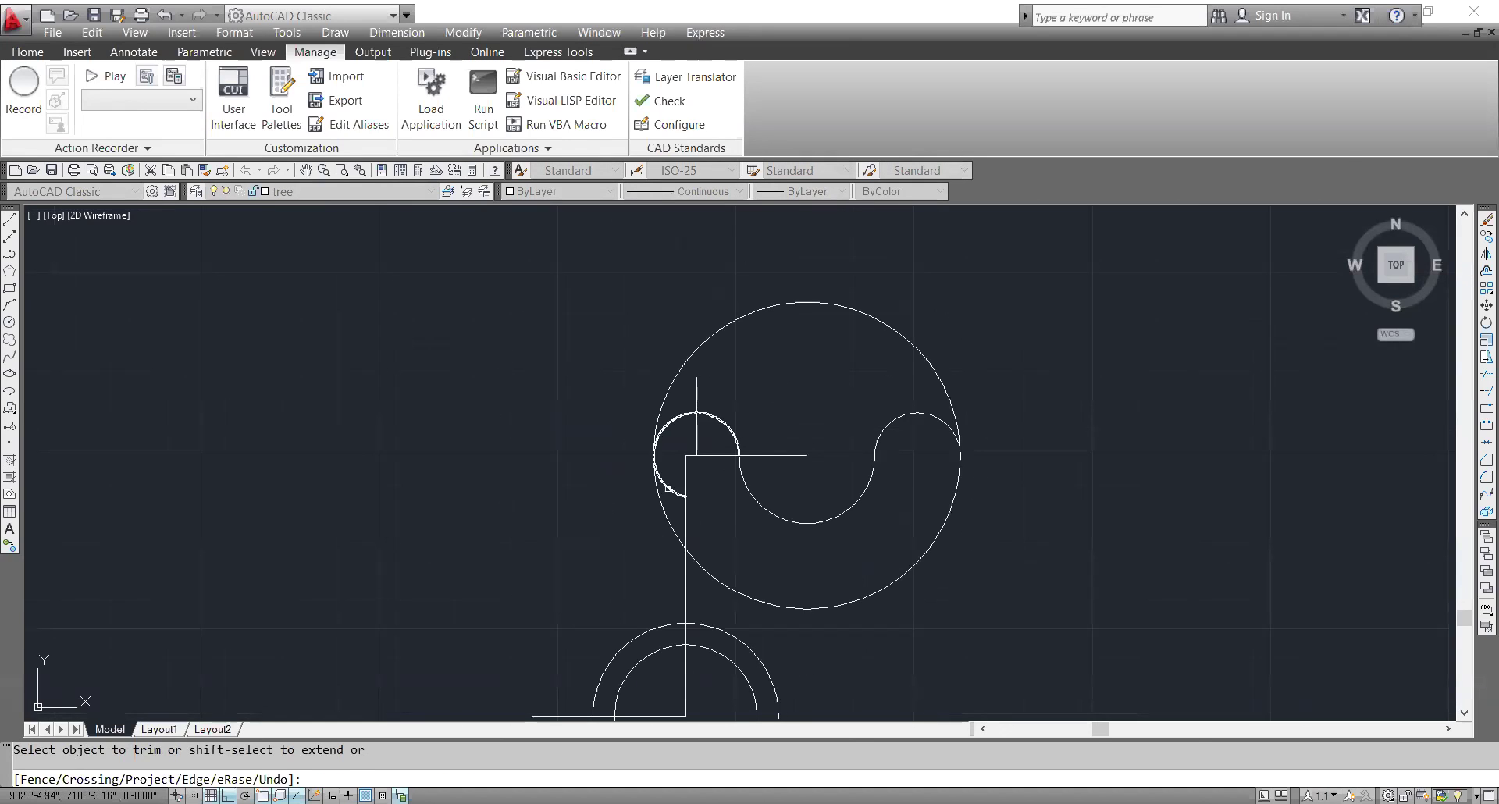
key(Escape)
- Erase the vertical connecting line and the short construction lines inside the large upper circle
click(698, 506)
click(673, 507)
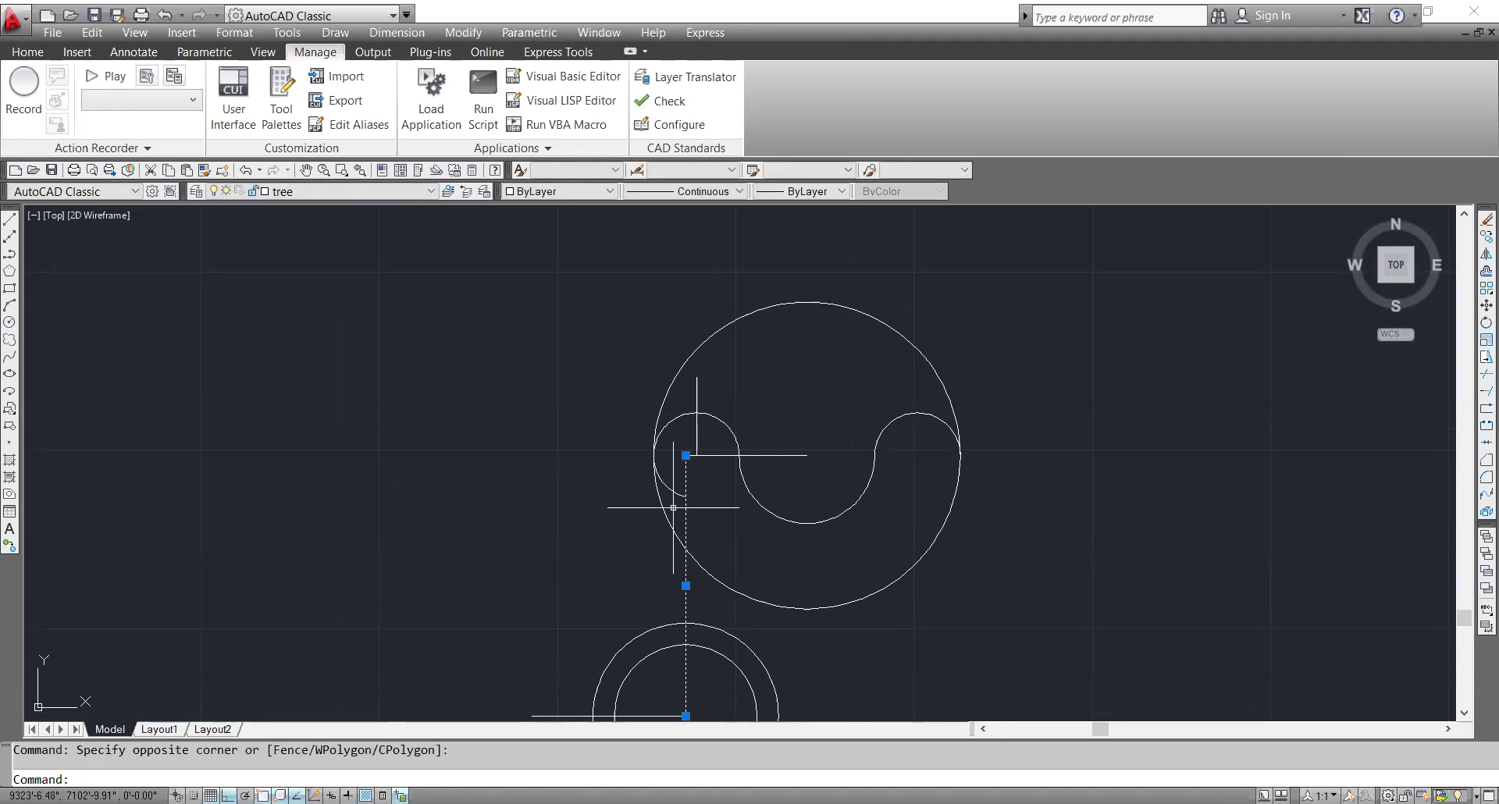
key(Delete)
click(714, 438)
click(703, 467)
key(Delete)
- Trim off the leftover lower arc of the left small circle
text(tr)
key(Return)
key(Return)
click(732, 524)
click(680, 464)
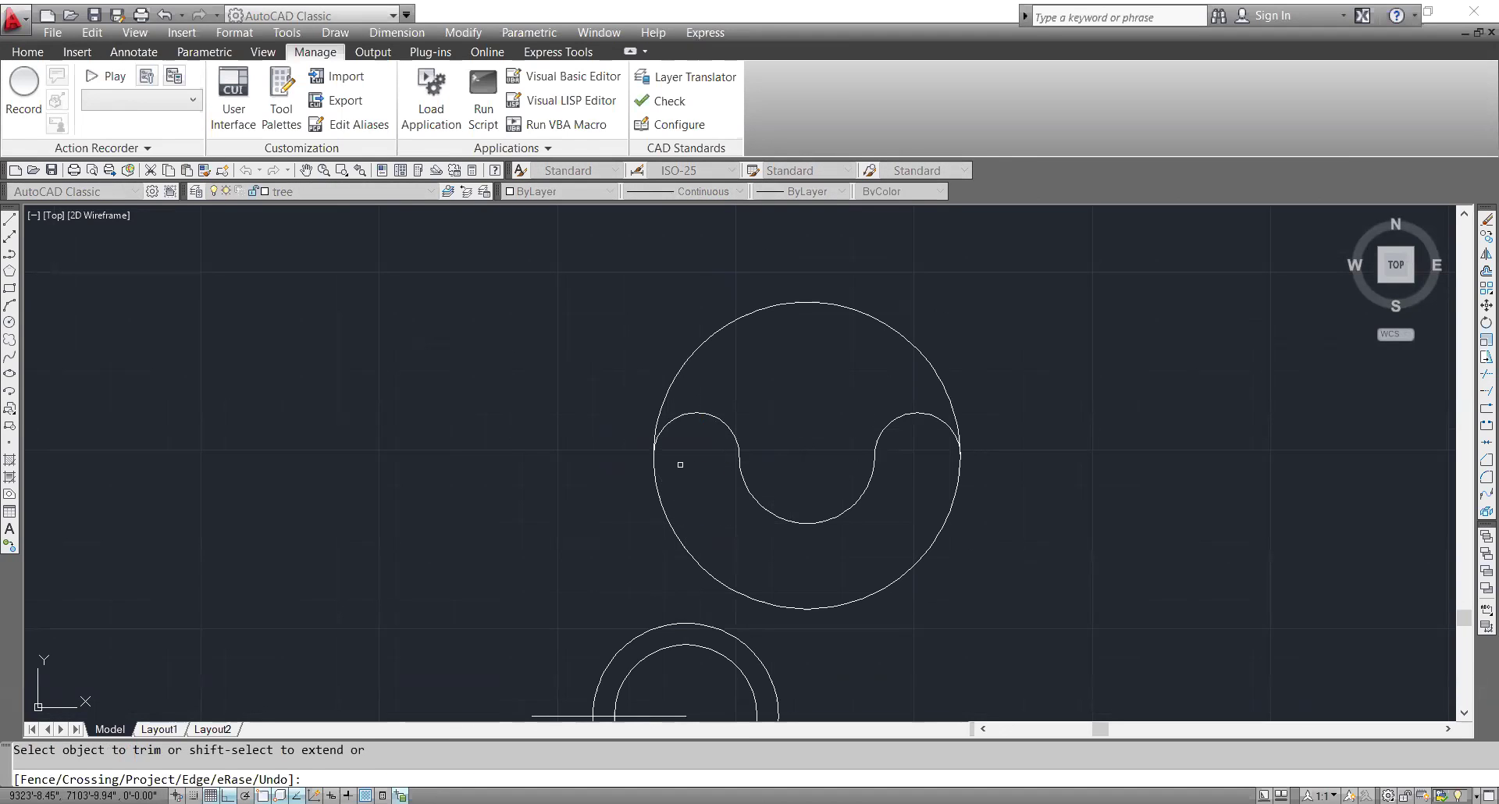
key(Escape)
- Trim away the large circle's upper arc between the two small arcs, leaving a closed U-shaped outline
scroll(704, 495, down, 4)
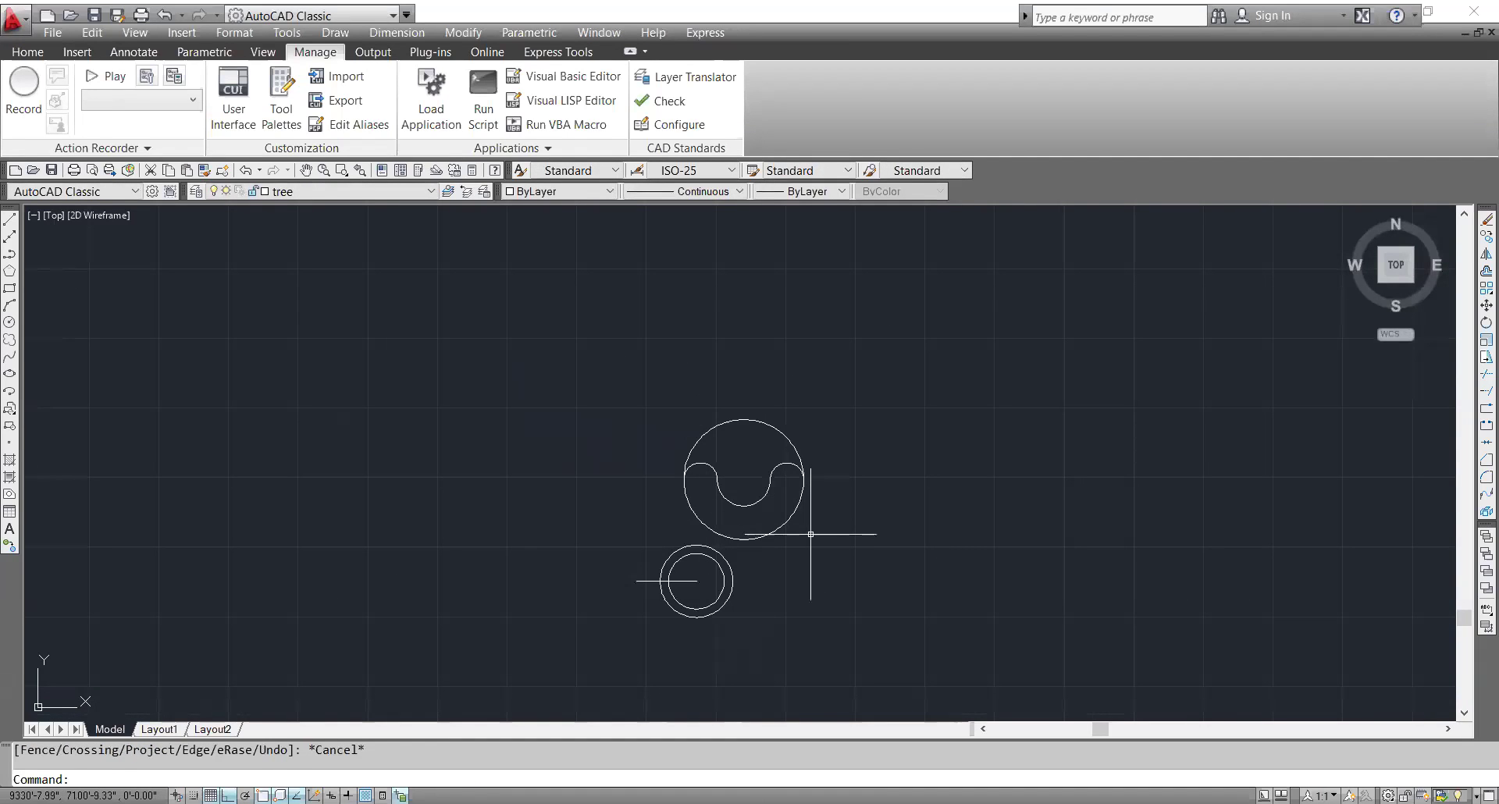
middle_drag(810, 533, 754, 484)
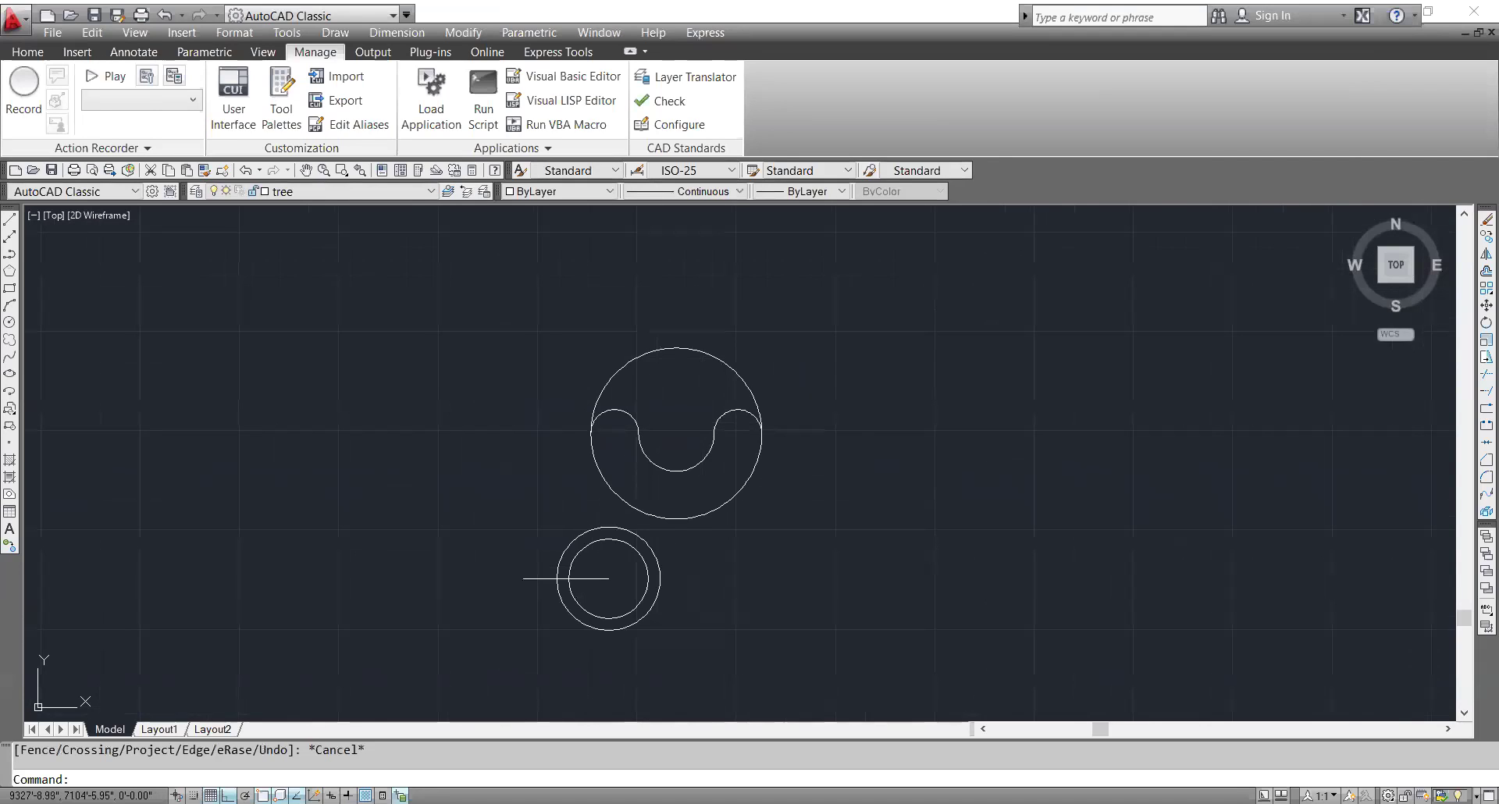
scroll(700, 414, up, 2)
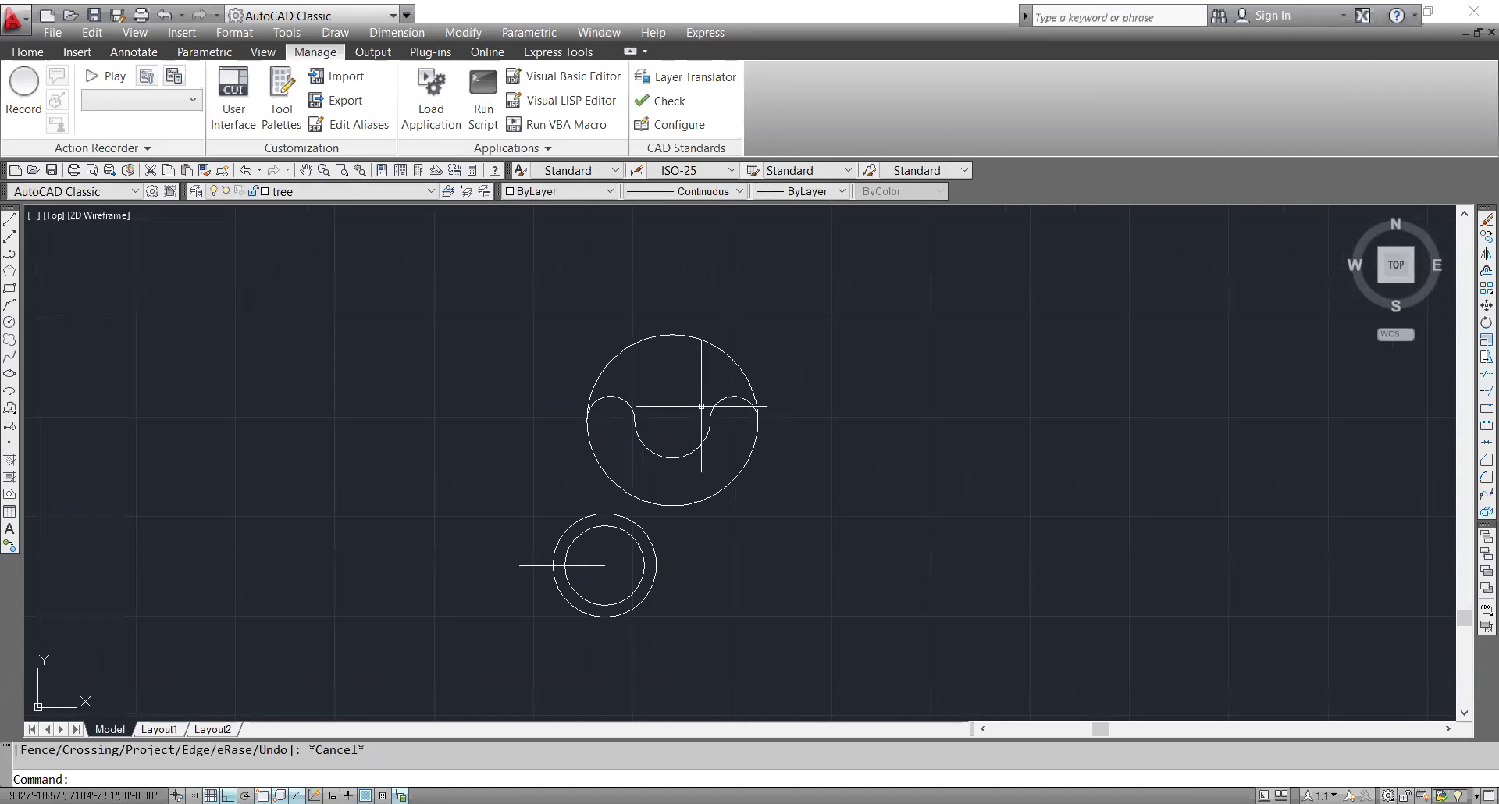
text(tr)
key(space)
key(space)
click(709, 343)
key(Escape)
- Offset the horizontal line at the lower concentric circles by 5 inches, once above and once below
scroll(868, 354, down, 2)
scroll(714, 492, up, 2)
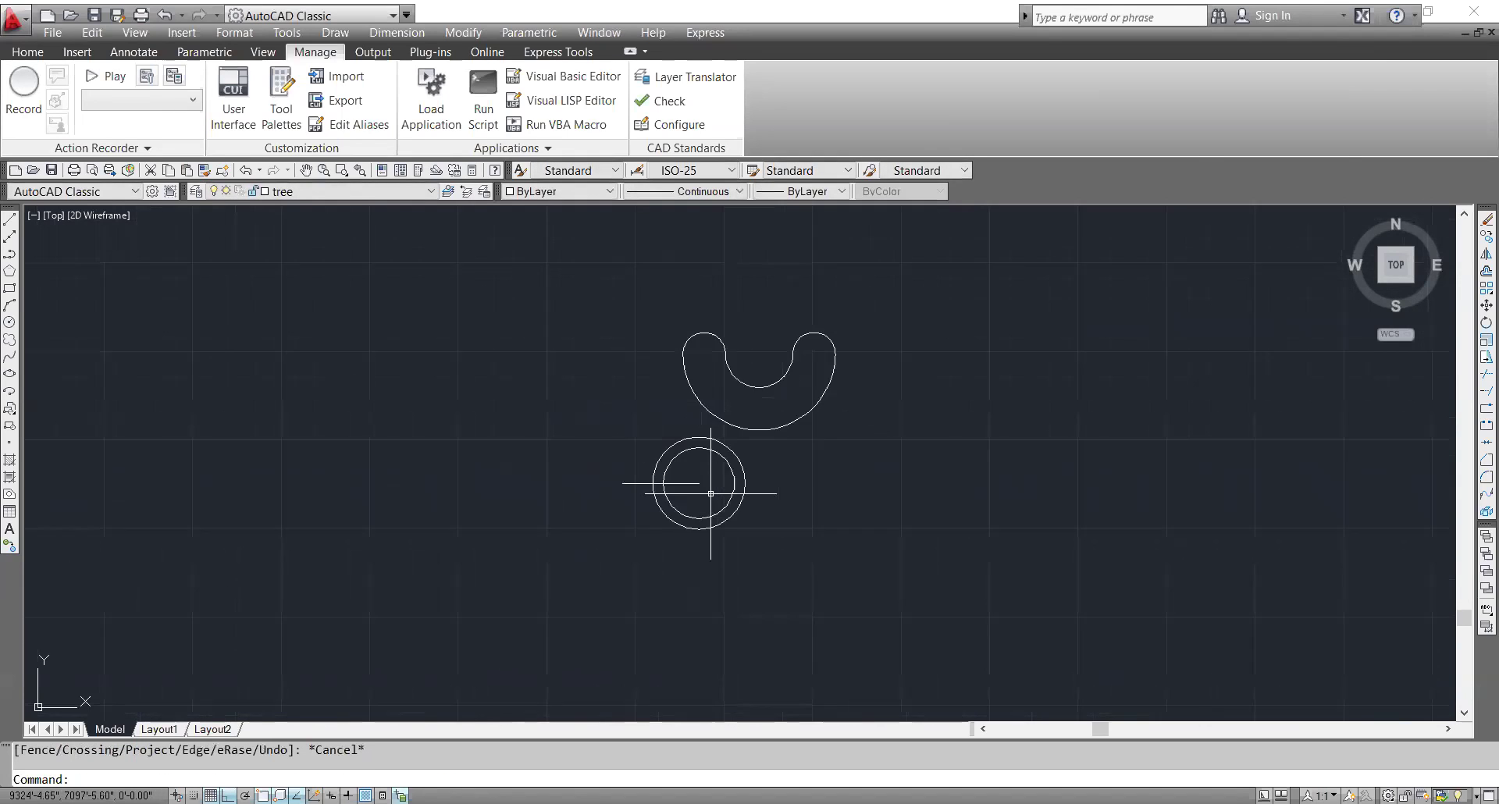
mouse_move(735, 492)
middle_down()
mouse_move(733, 572)
mouse_move(749, 603)
mouse_move(777, 554)
mouse_move(774, 437)
middle_up()
scroll(660, 426, up, 3)
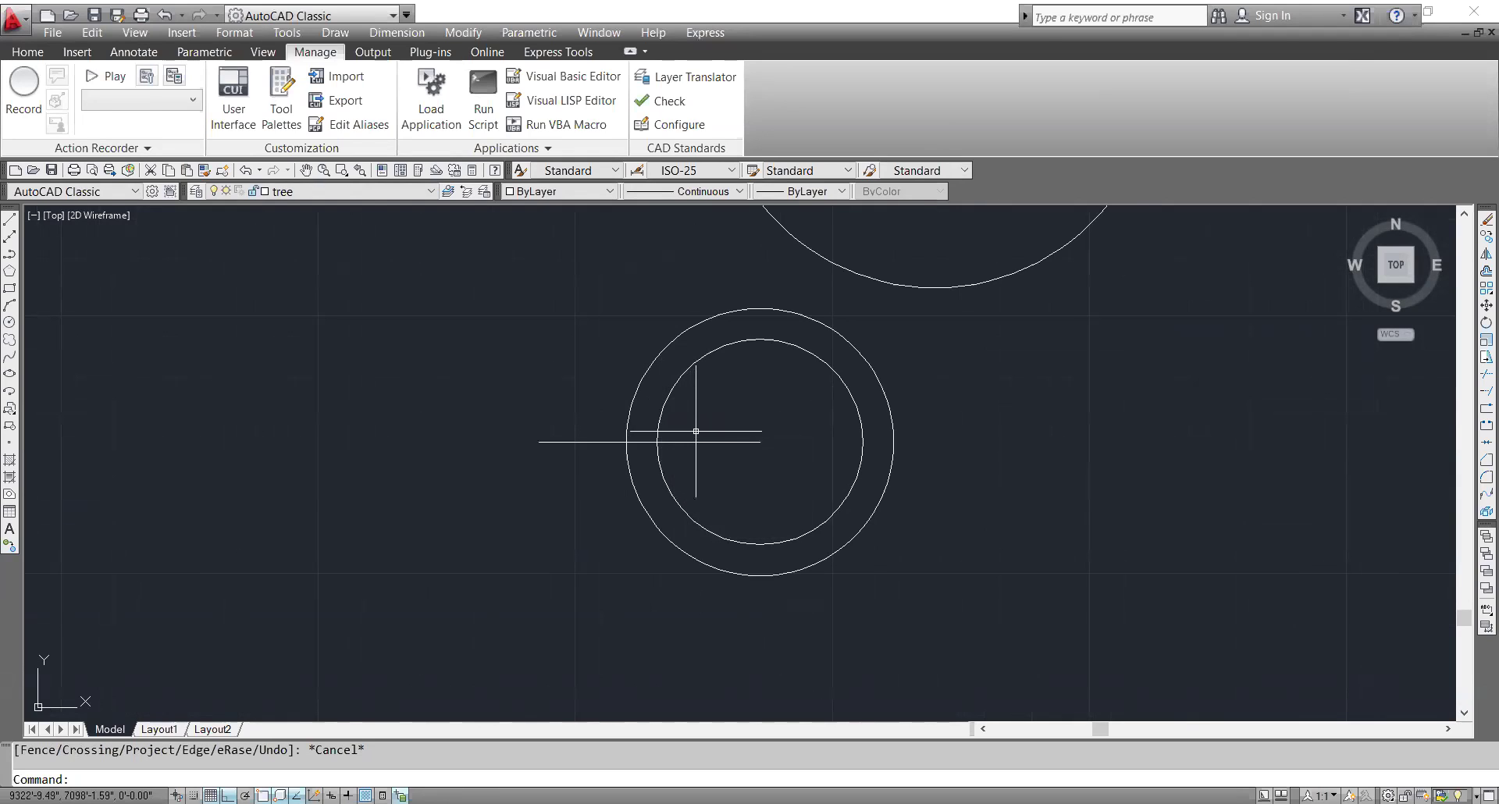
scroll(713, 424, up, 1)
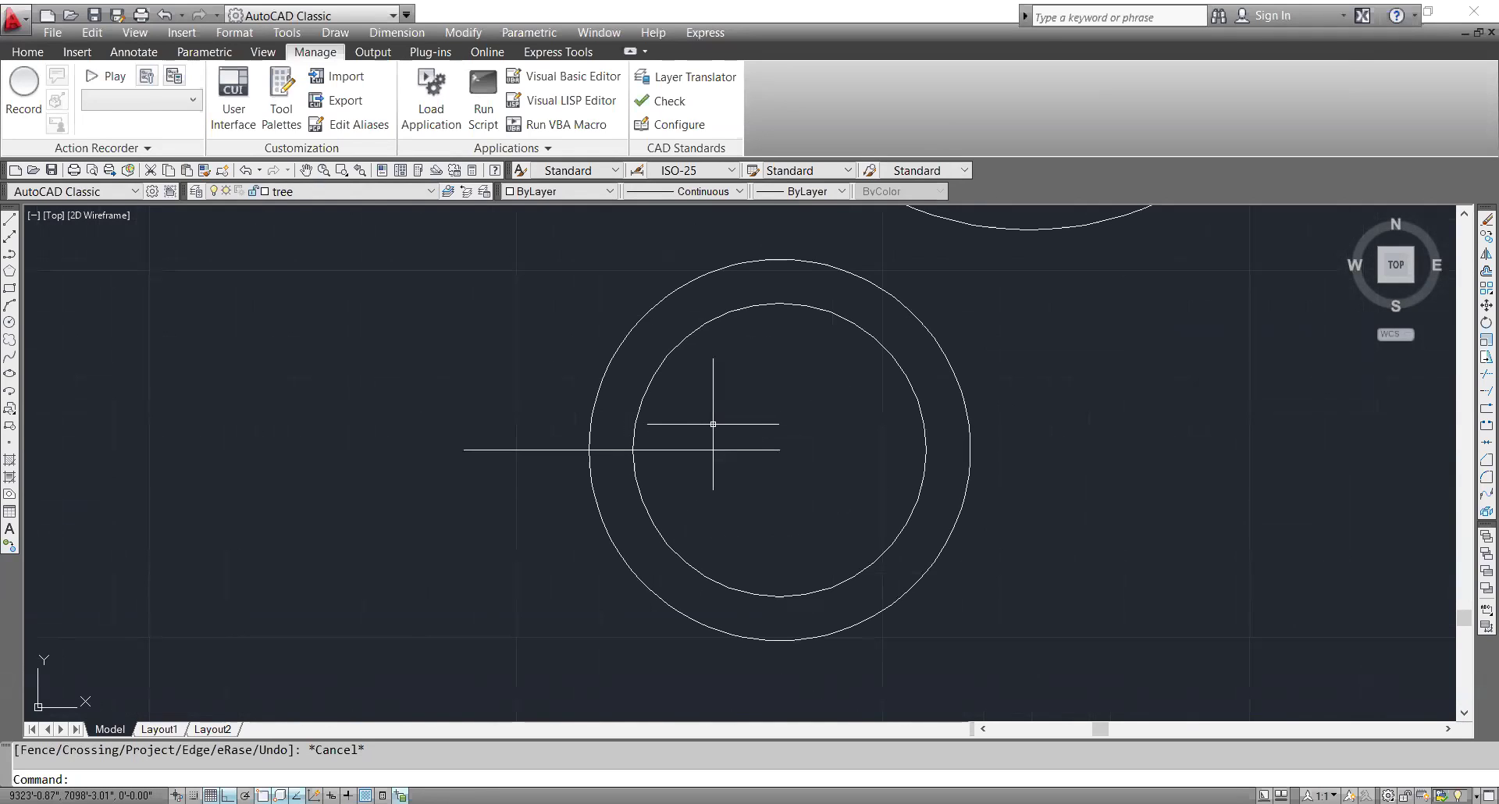
text(O)
key(Return)
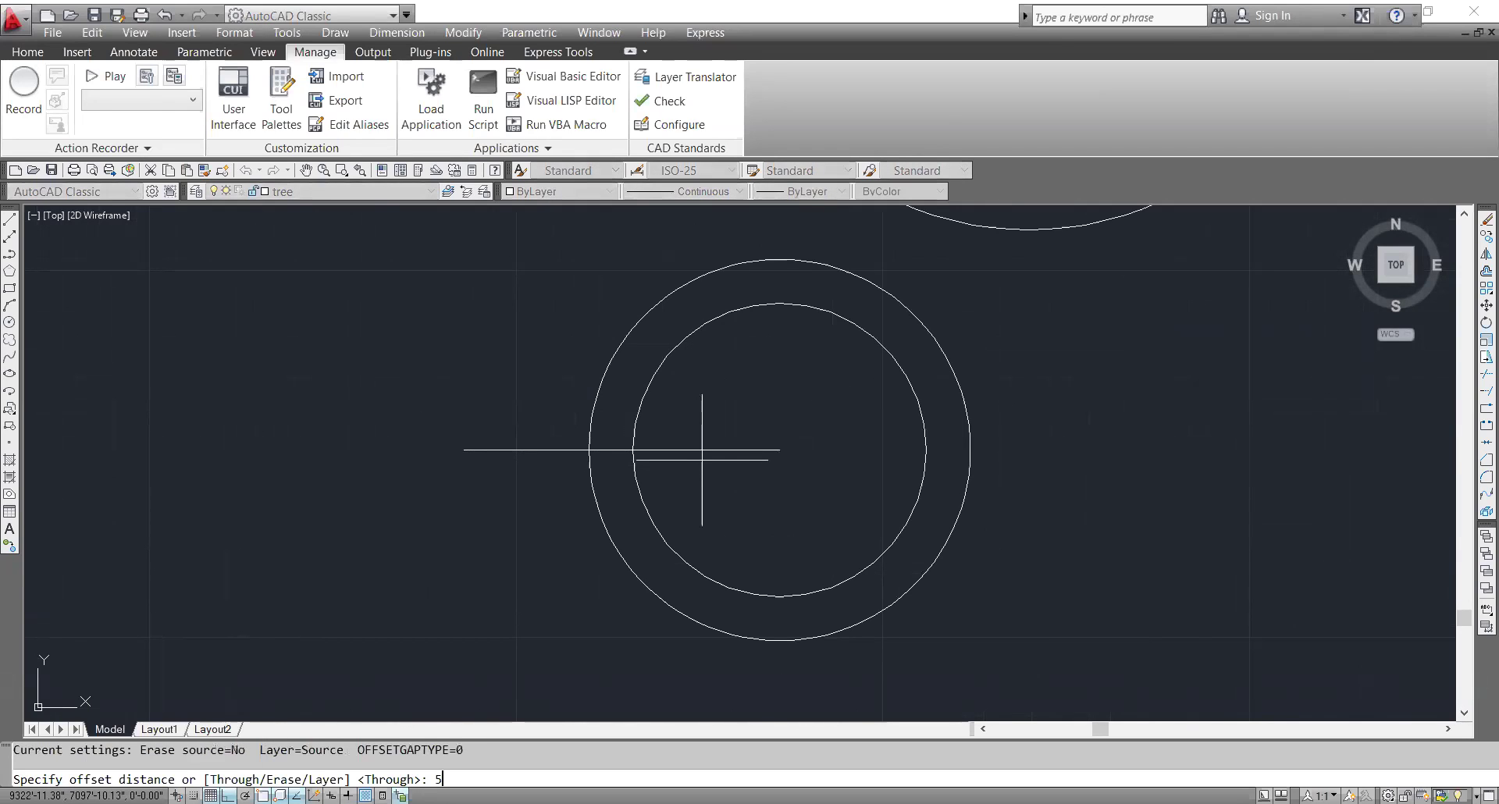
key(Return)
click(520, 452)
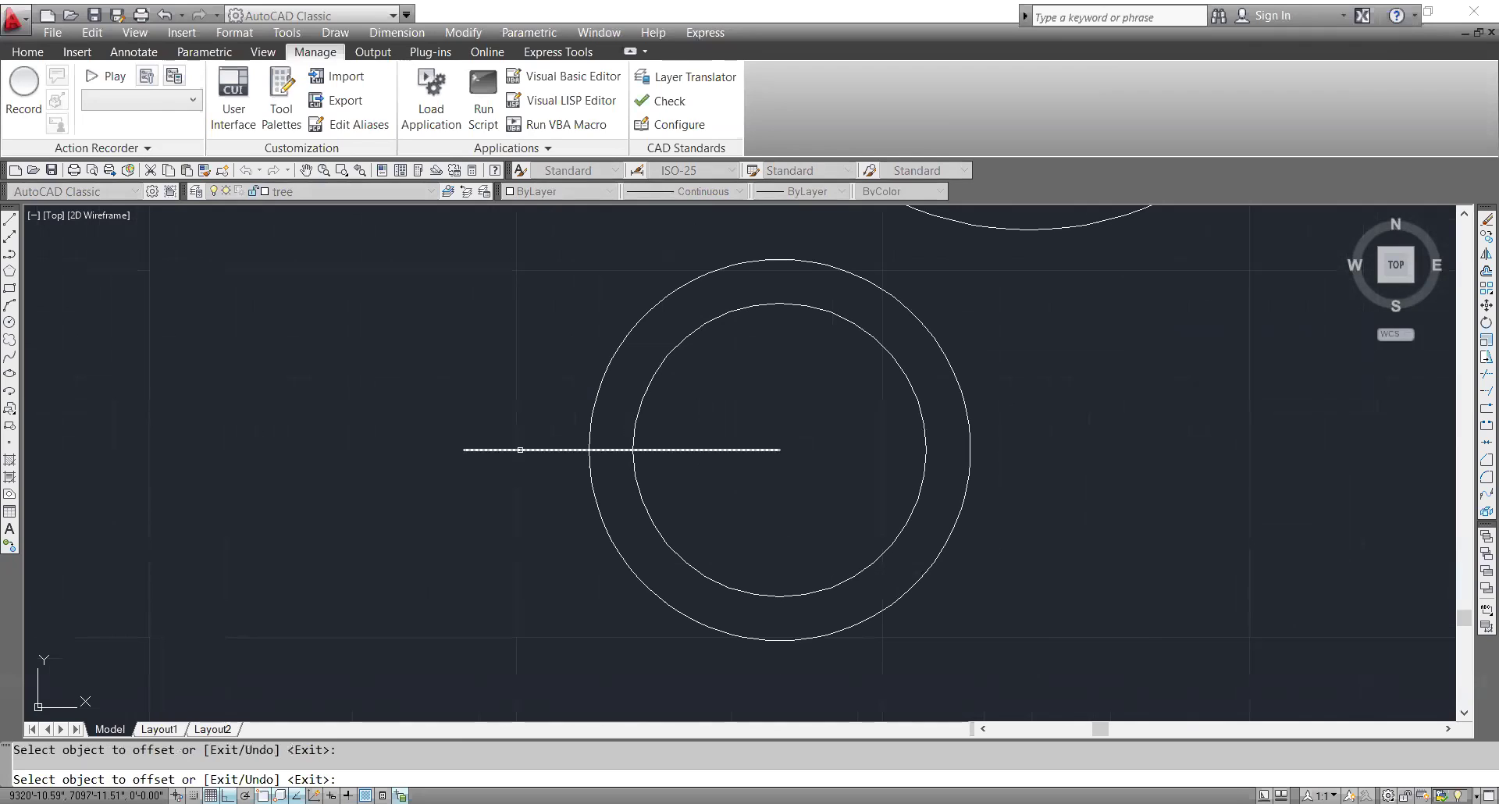
click(521, 436)
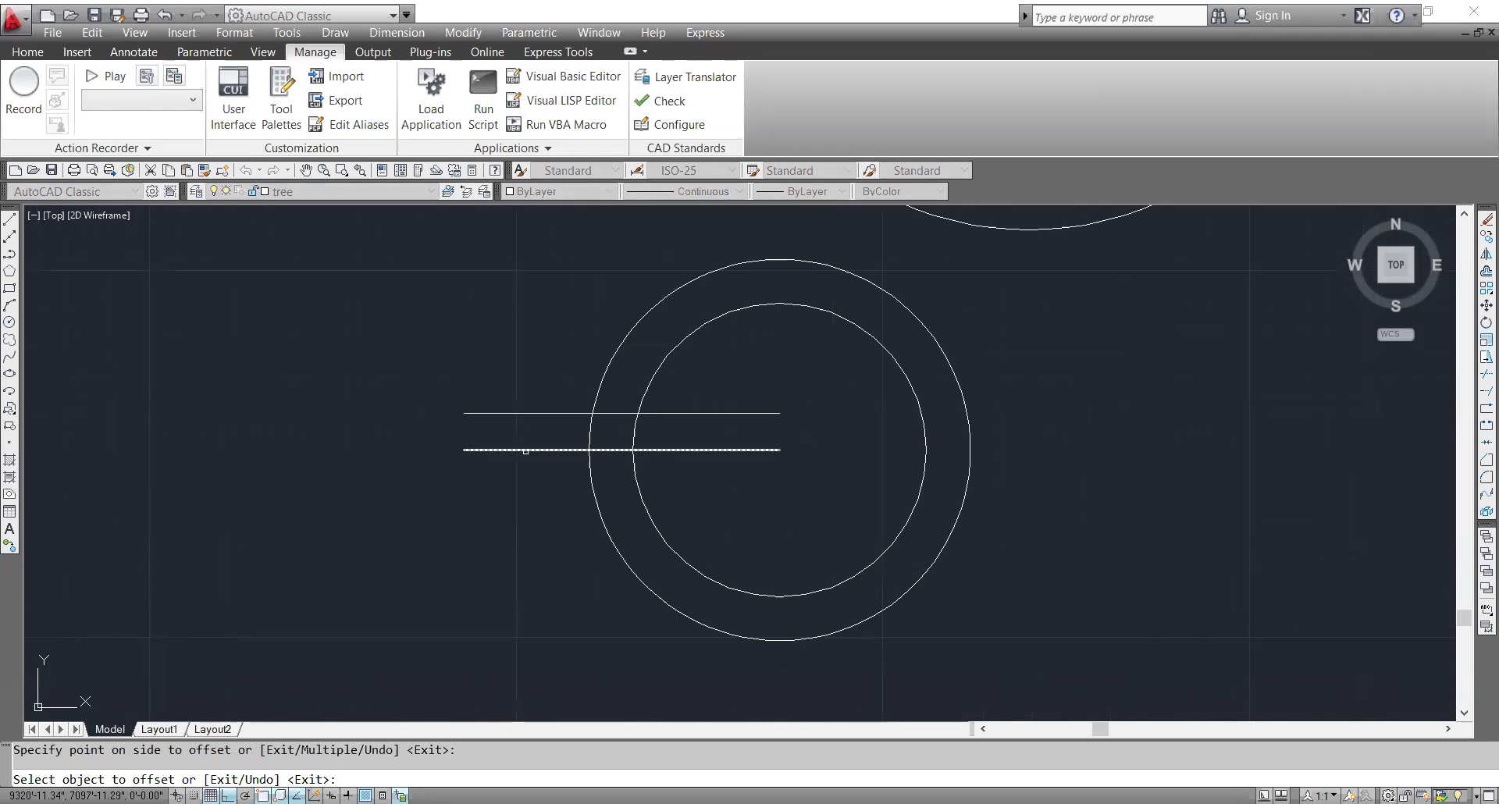
click(525, 453)
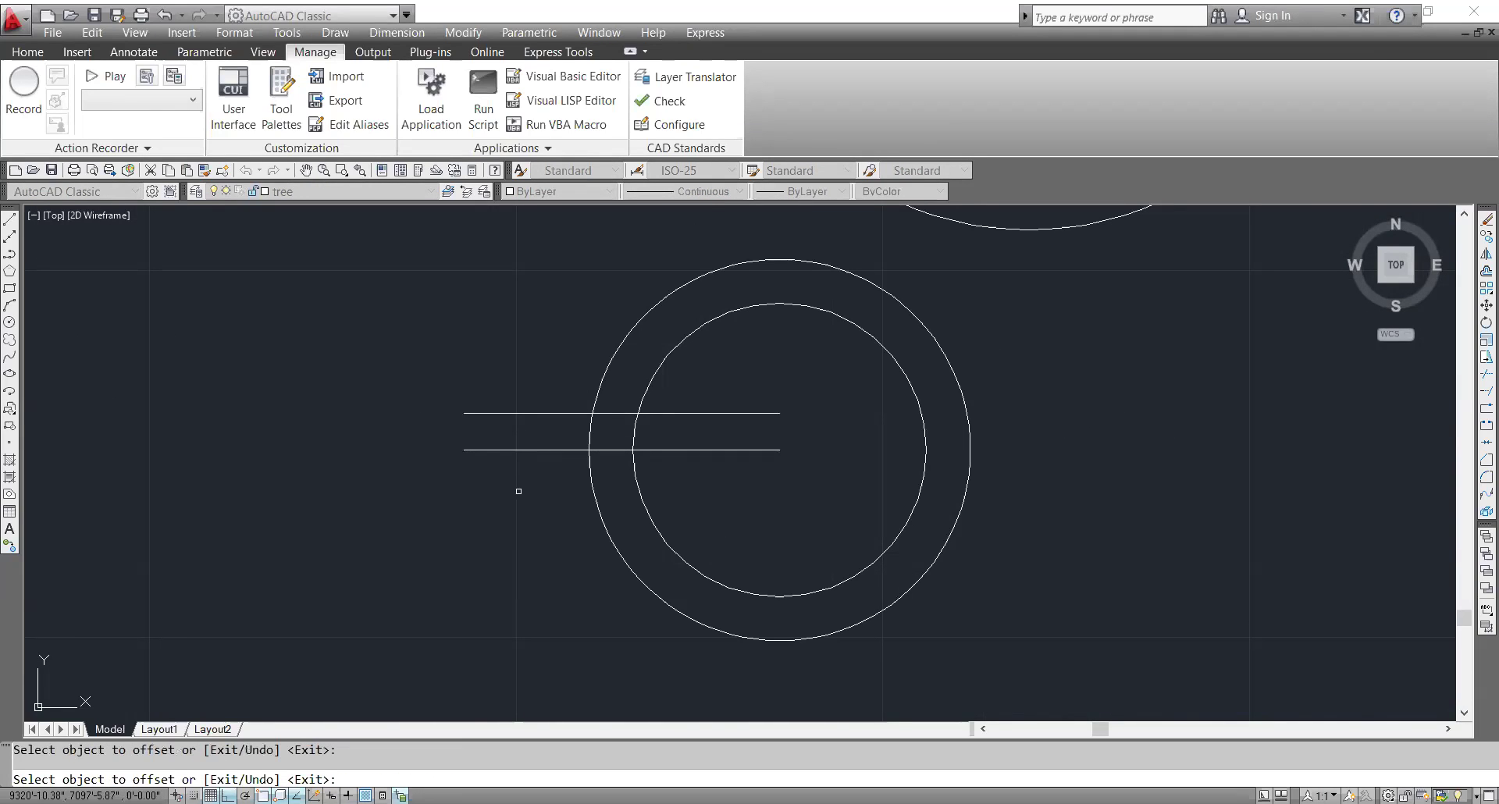
click(519, 450)
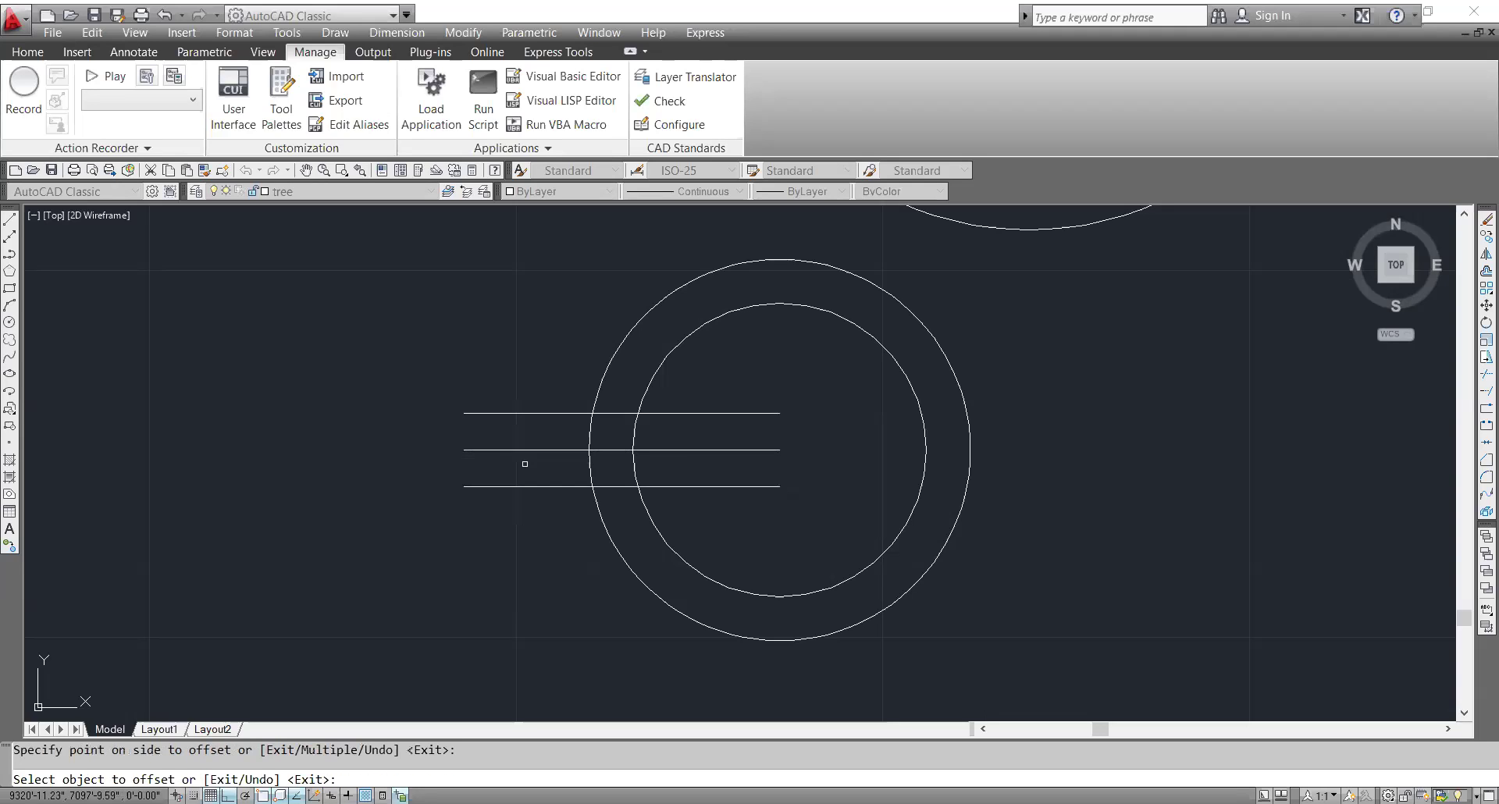
key(Escape)
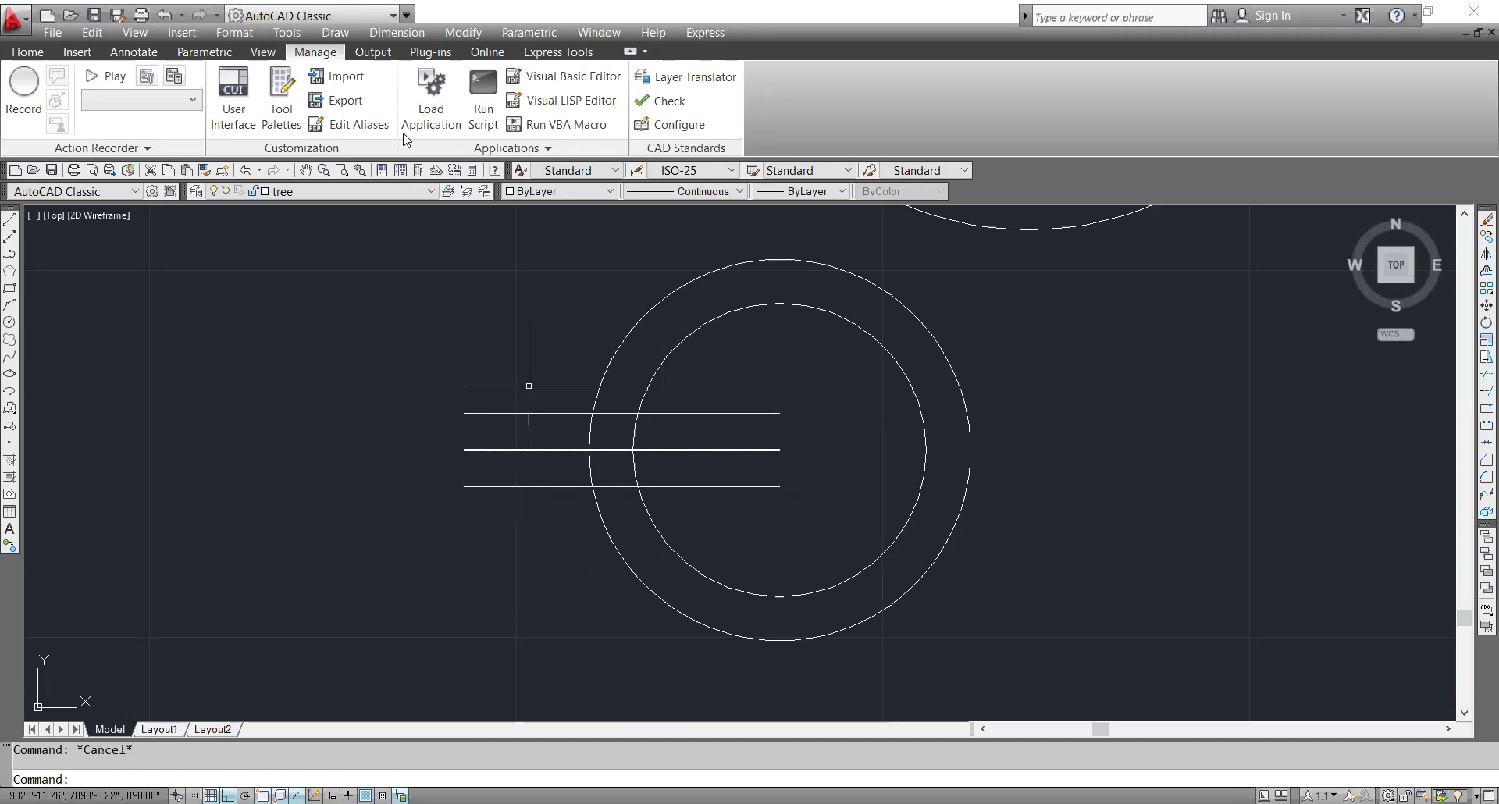
- Measure the vertical distance between the outer ends of the two offset lines with a linear dimension
click(396, 32)
click(407, 76)
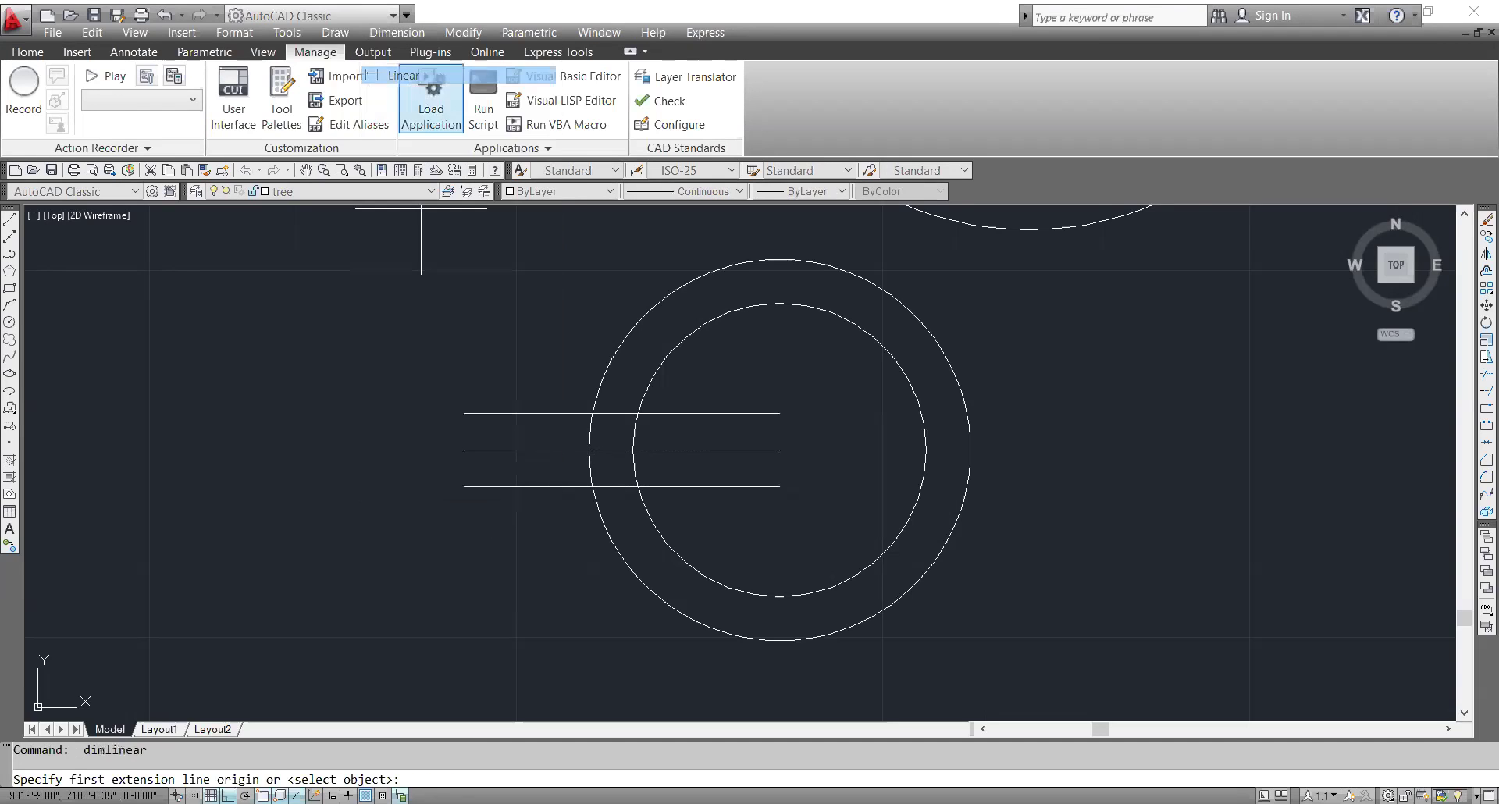
click(466, 413)
click(464, 487)
key(Escape)
- Erase the original middle line between the two offset lines
click(486, 455)
click(467, 429)
key(Delete)
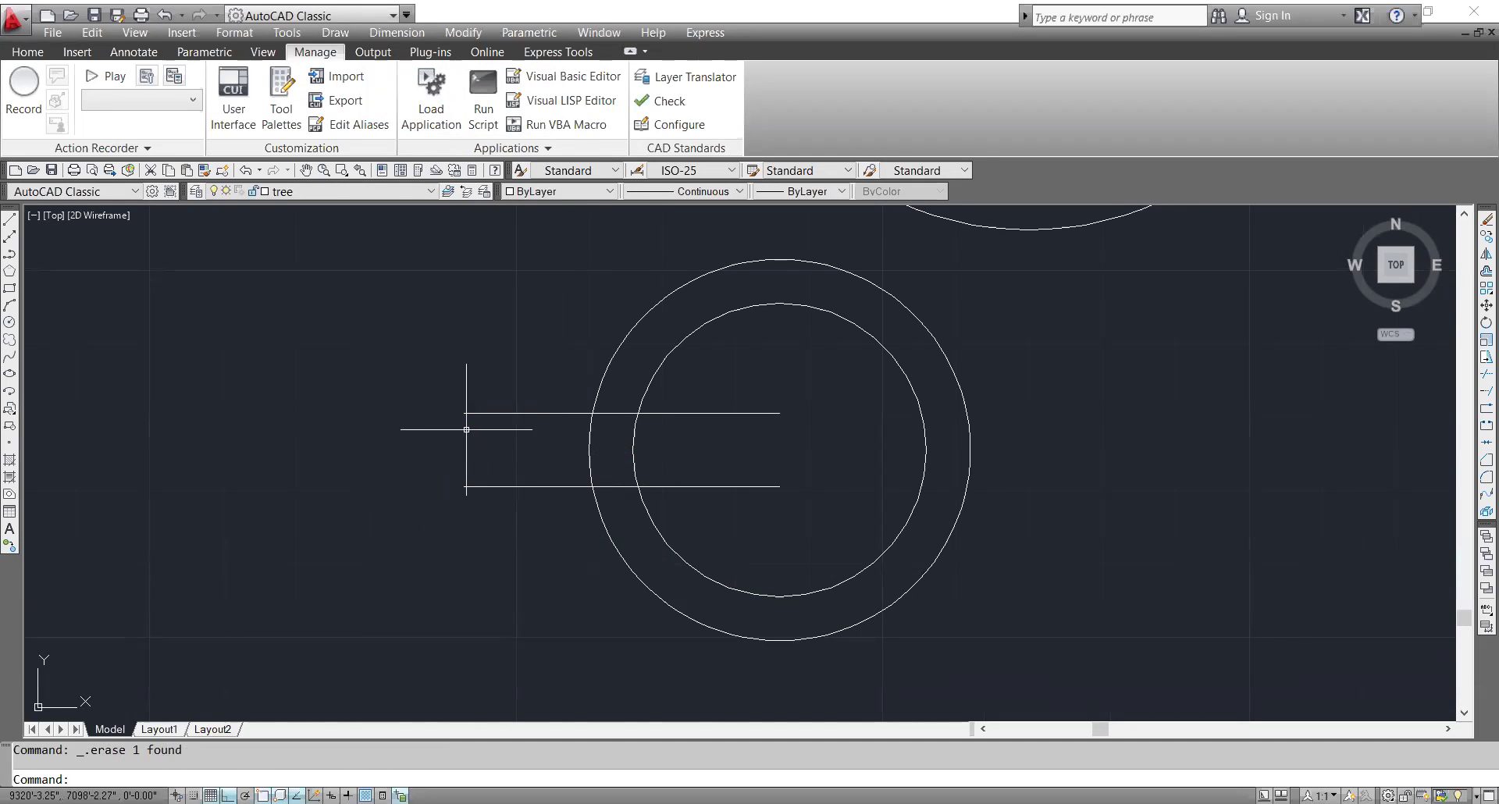
- Draw a vertical line joining the outer left ends of the two horizontal lines
text(l)
key(Return)
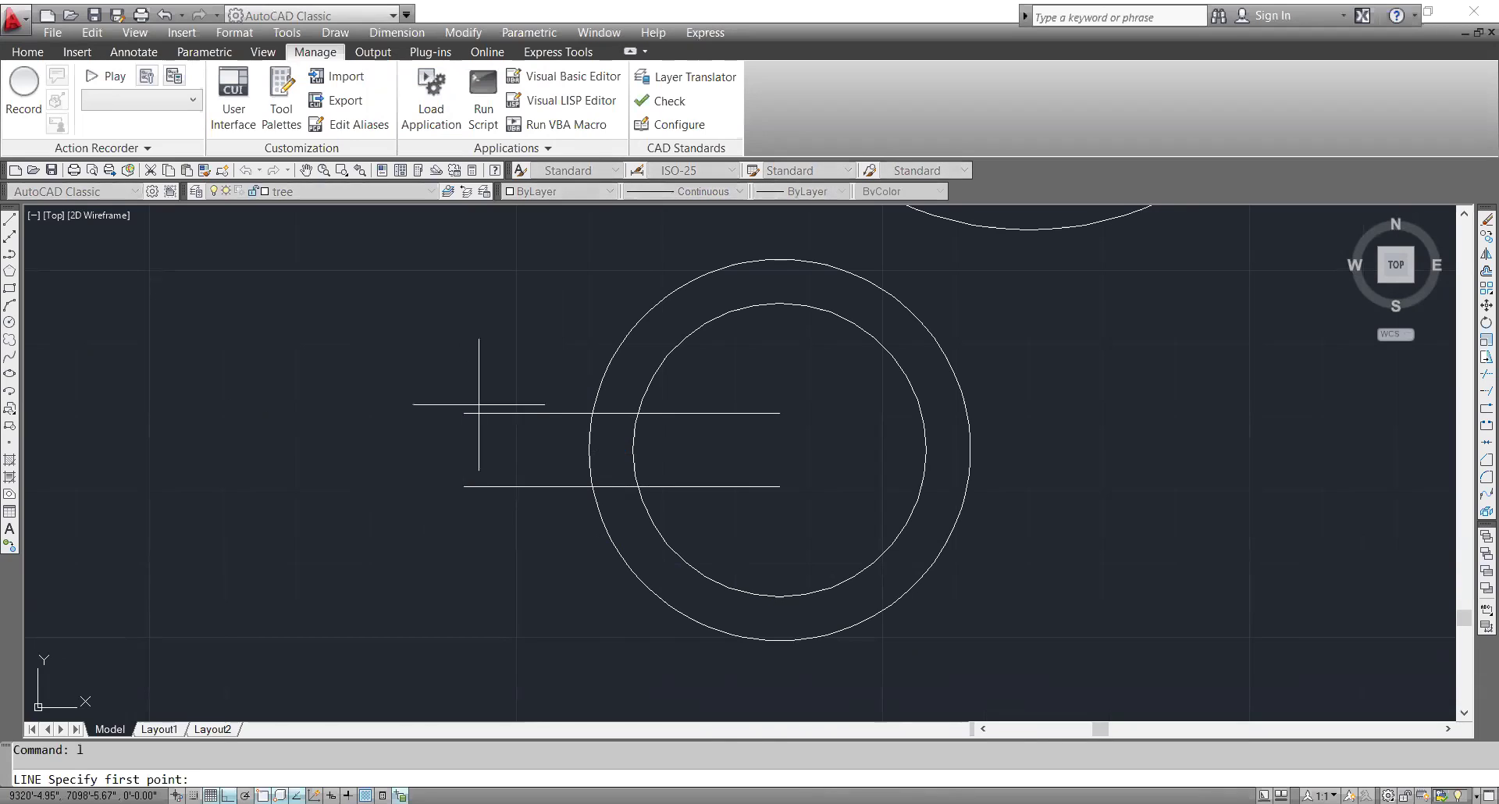
click(463, 413)
click(463, 487)
key(Escape)
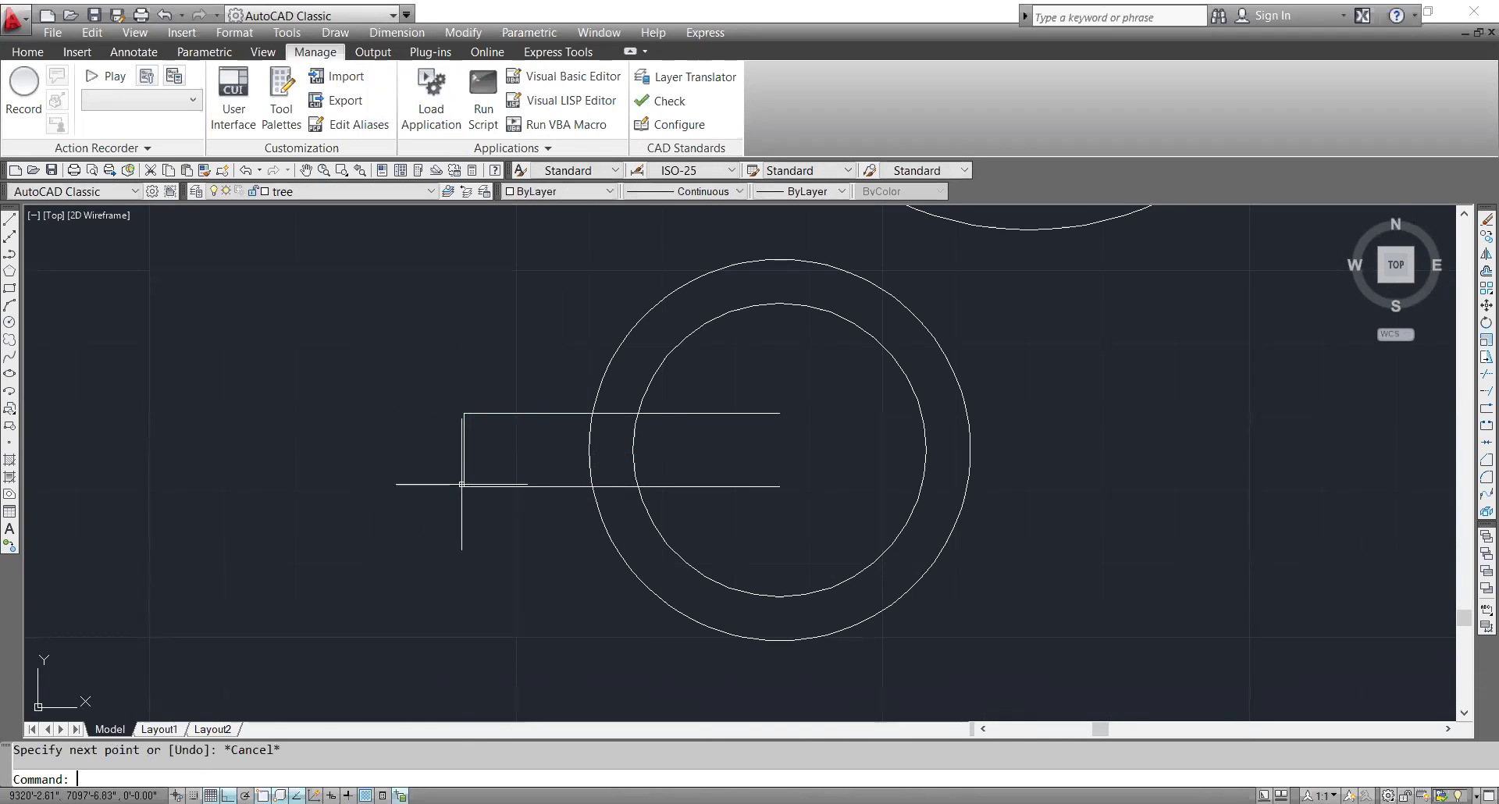
key(Escape)
- Trim away the portions of both horizontal lines that lie outside the outer circle
text(tr)
key(Return)
key(Return)
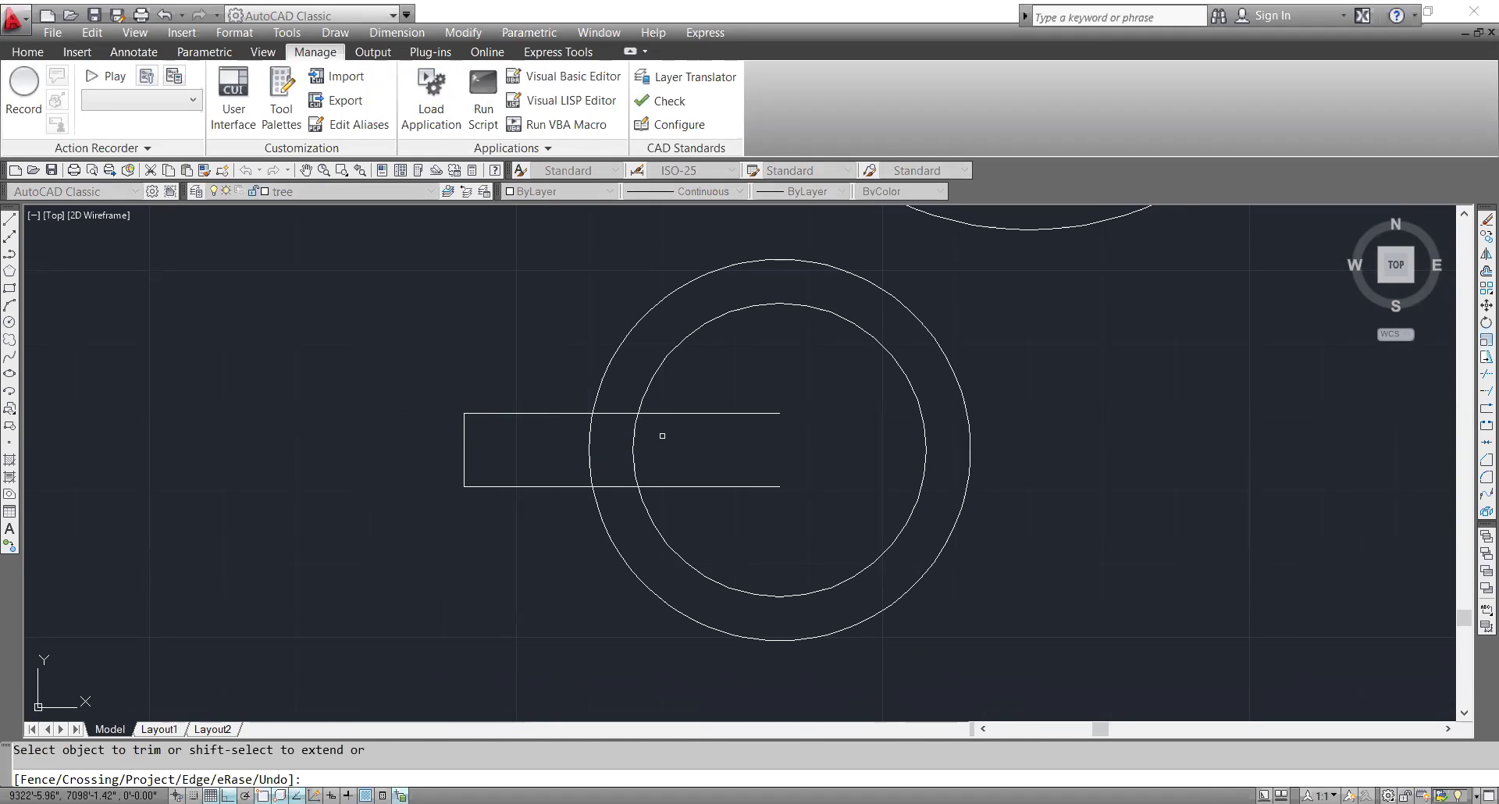
scroll(599, 409, up, 2)
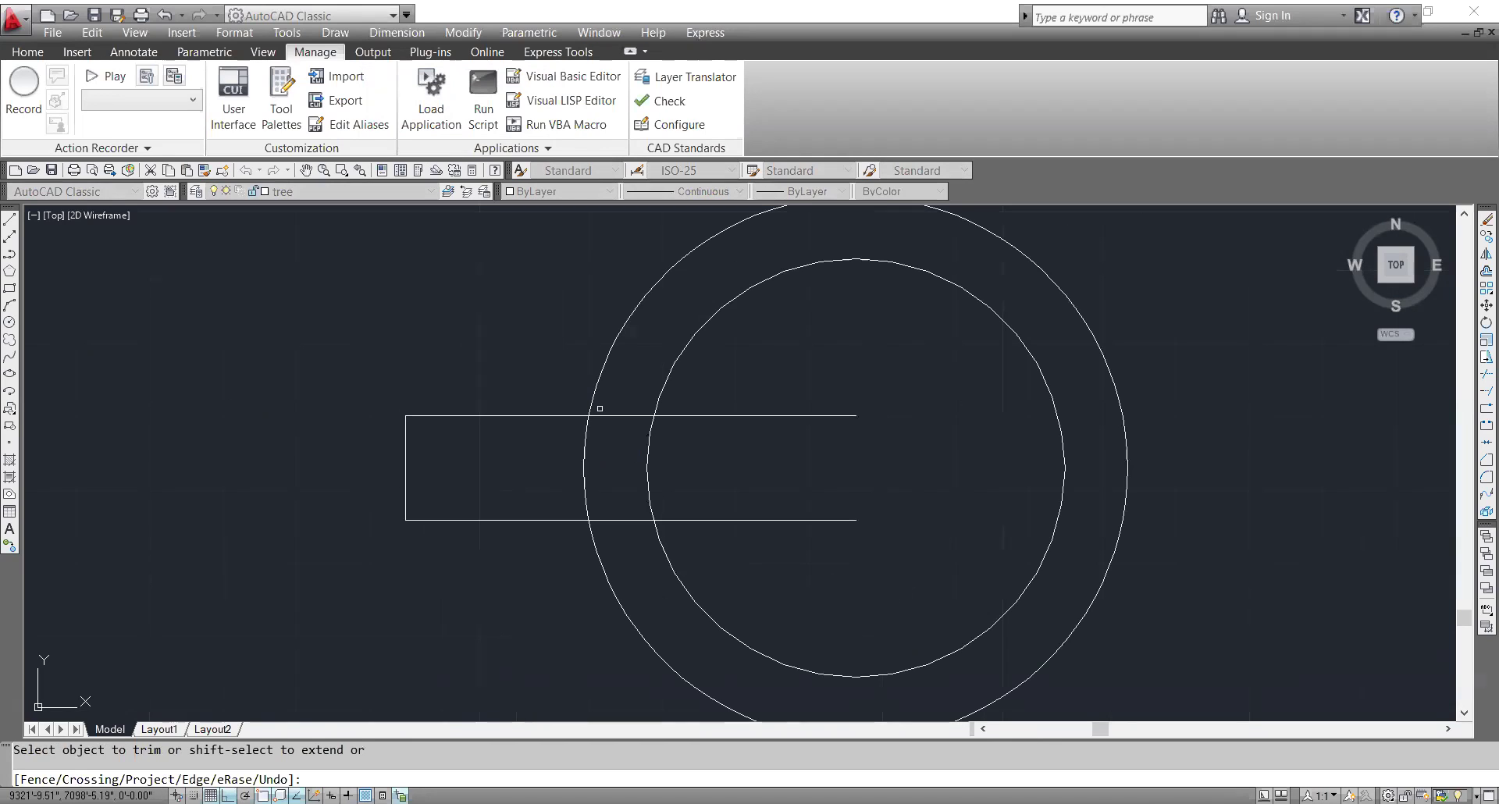
click(551, 551)
click(489, 378)
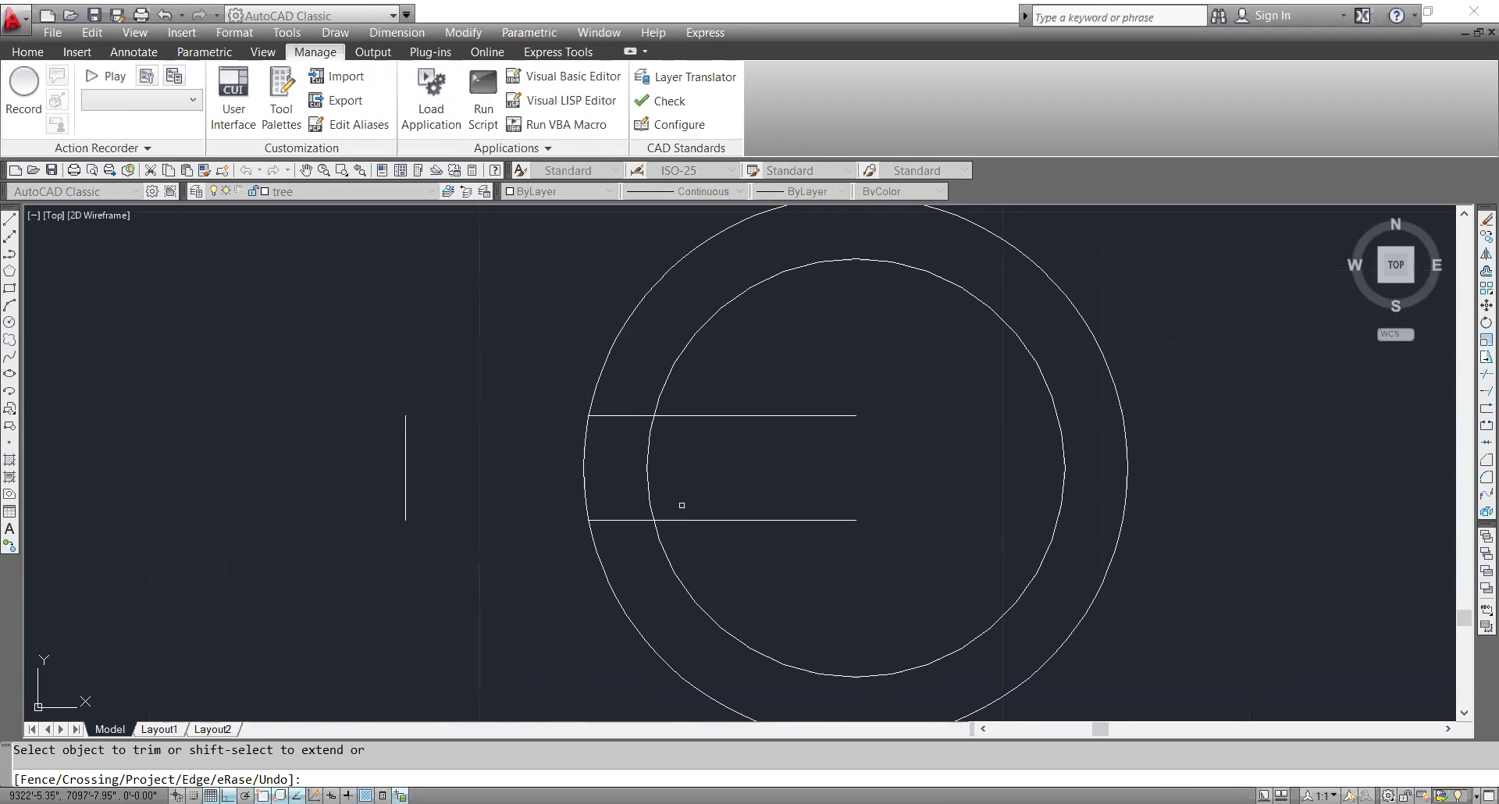
- Trim the inner circle's arc between the two lines and the outer circle's large arc beyond them
click(645, 468)
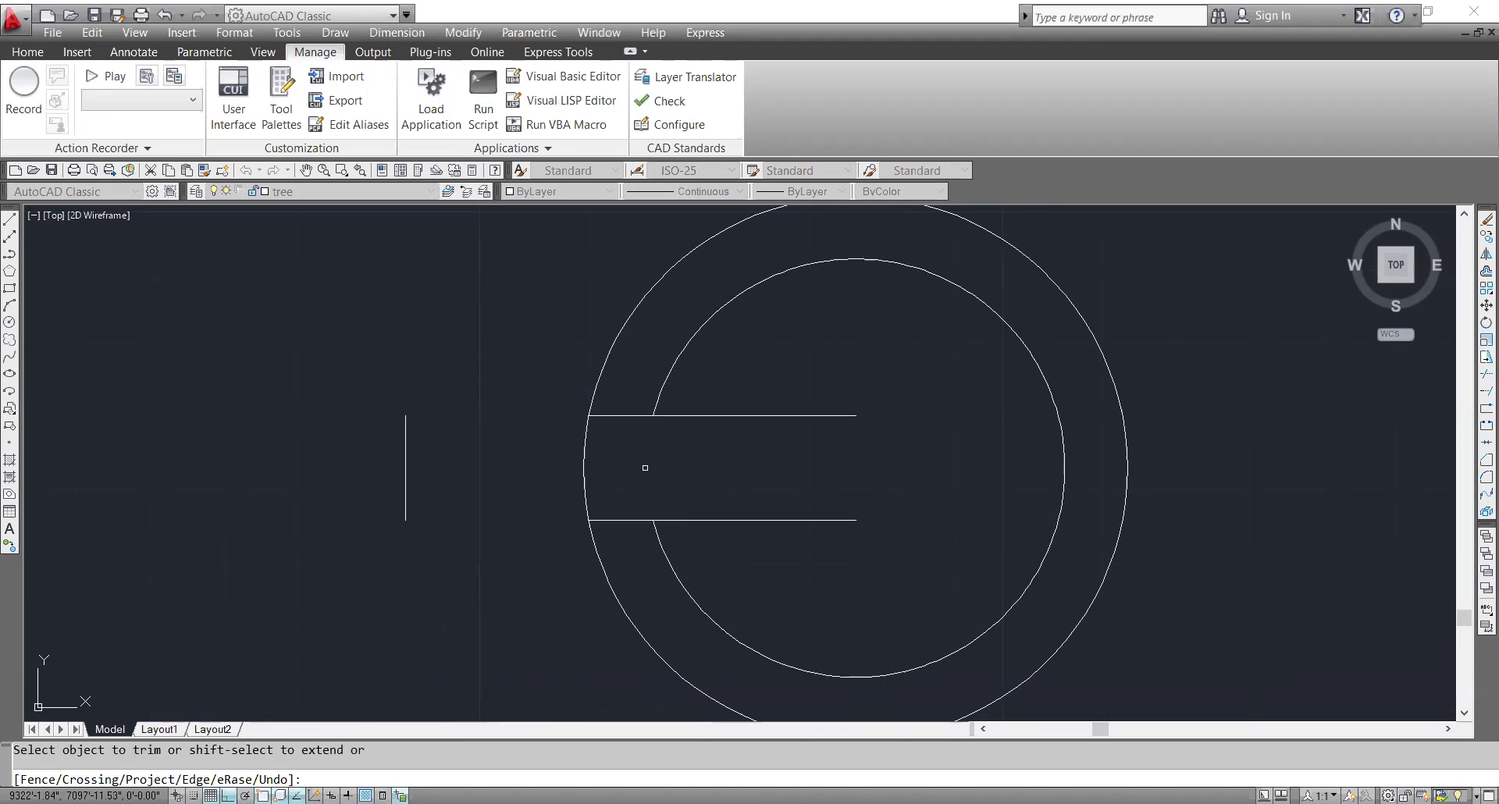
click(615, 369)
click(598, 307)
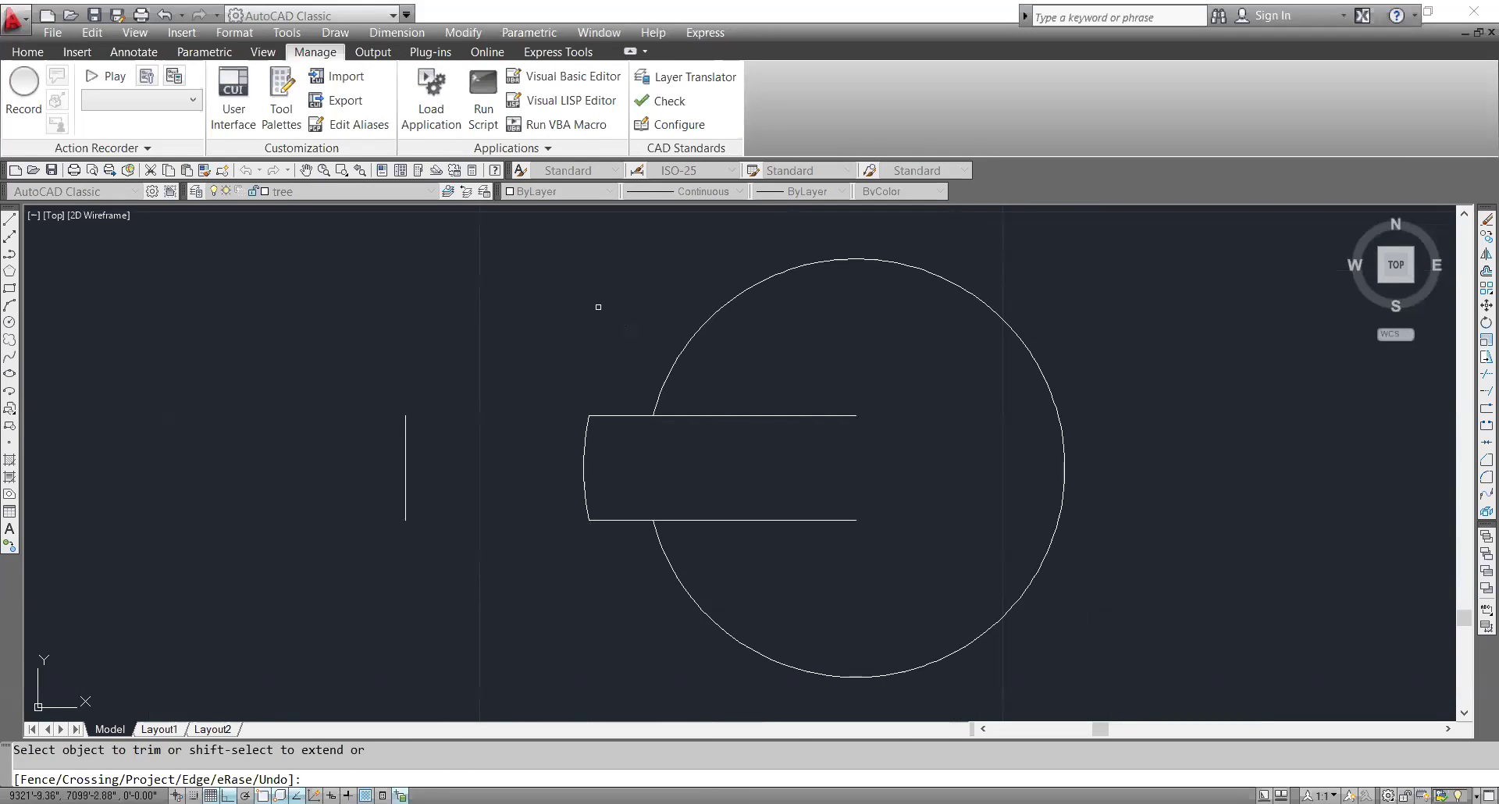
key(Escape)
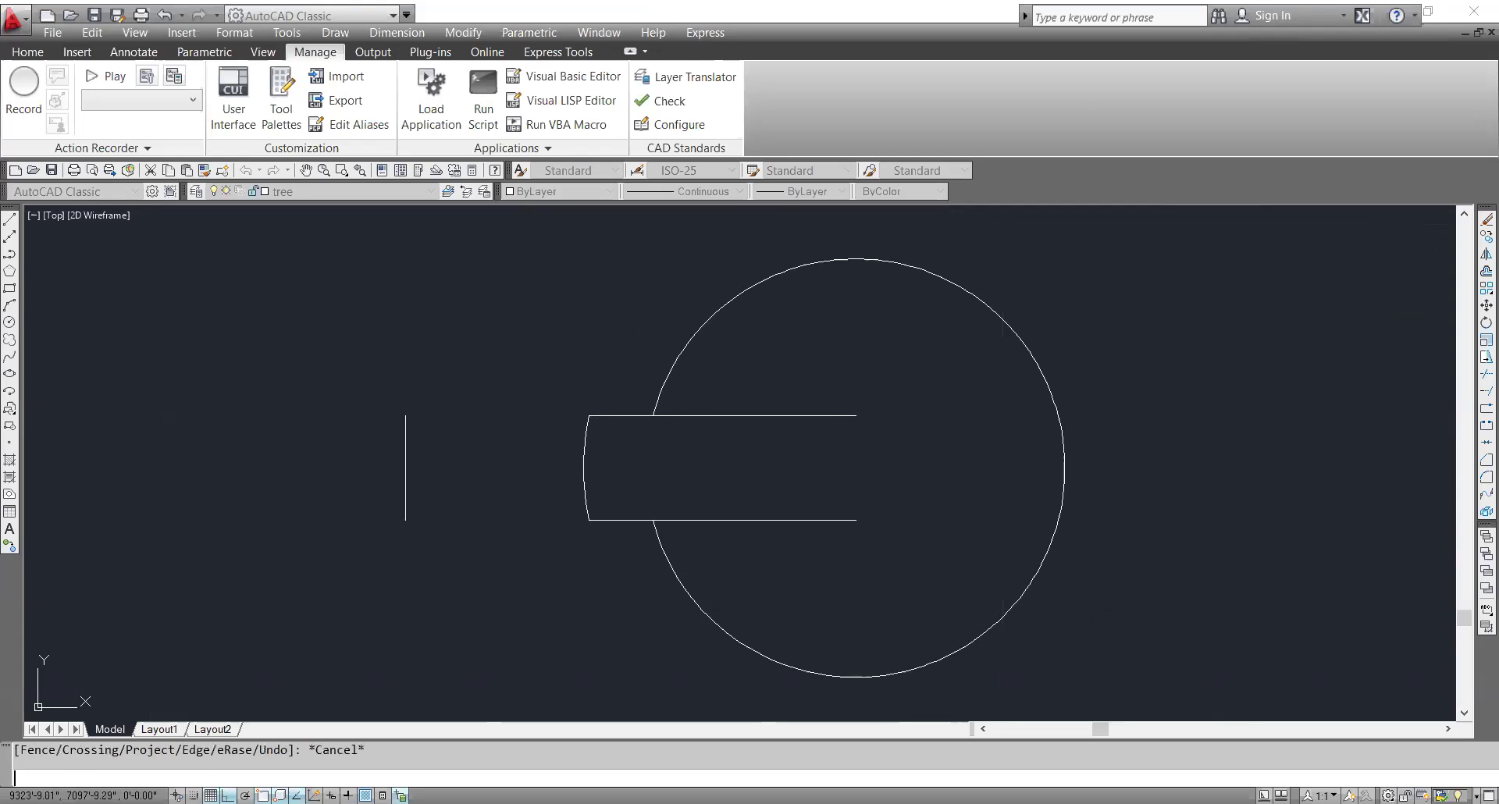
text(rt)
key(space)
text(tr)
key(space)
key(Escape)
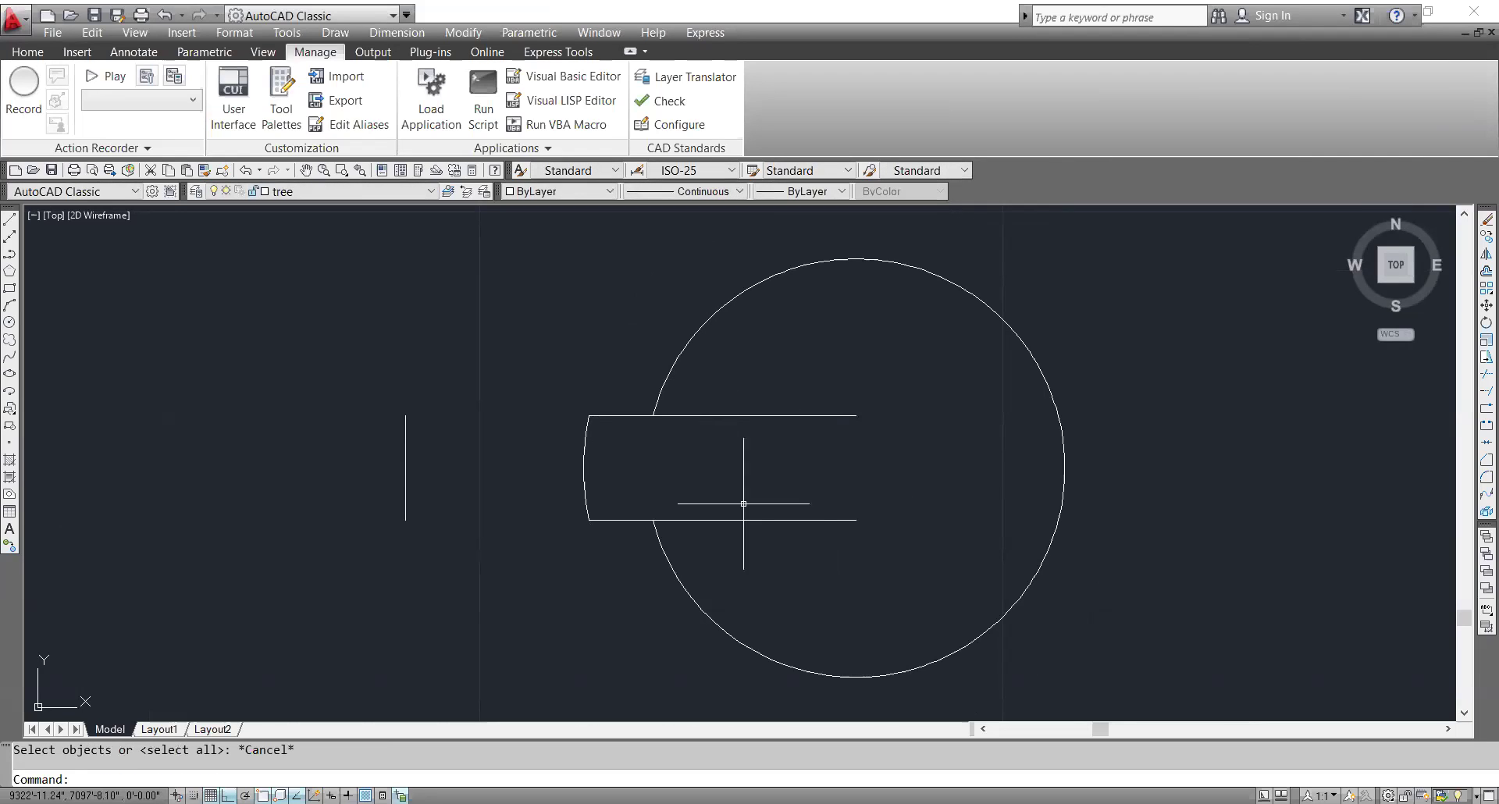
- Trim off the parts of both horizontal lines inside the inner circle, leaving a small tab on its edge
text(tr)
key(space)
key(space)
drag(770, 540, 738, 383)
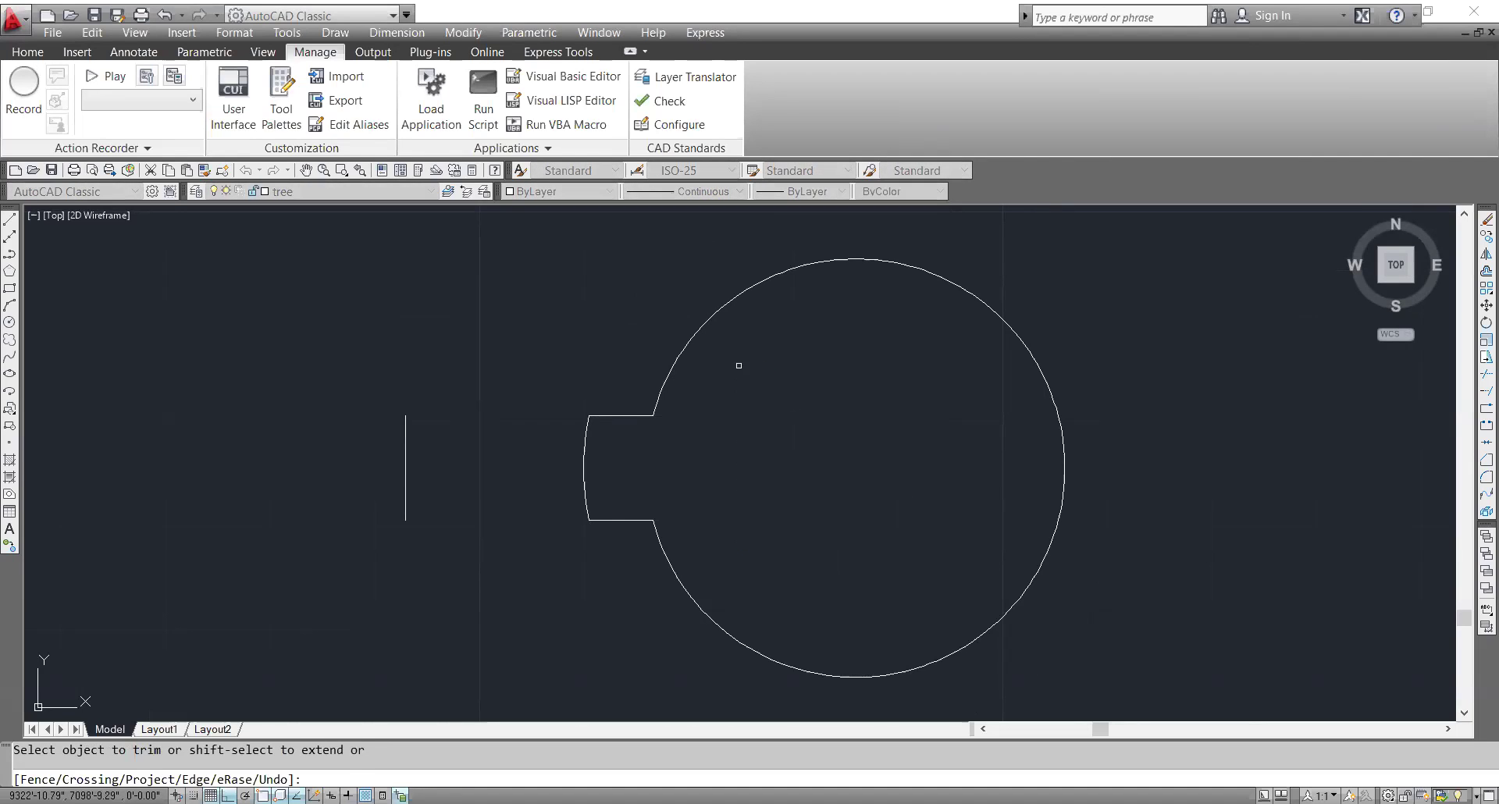
key(Escape)
- Try a polar array of the tab's two lines and arc about the circle's center with 4 items
scroll(729, 509, down, 4)
scroll(705, 505, up, 3)
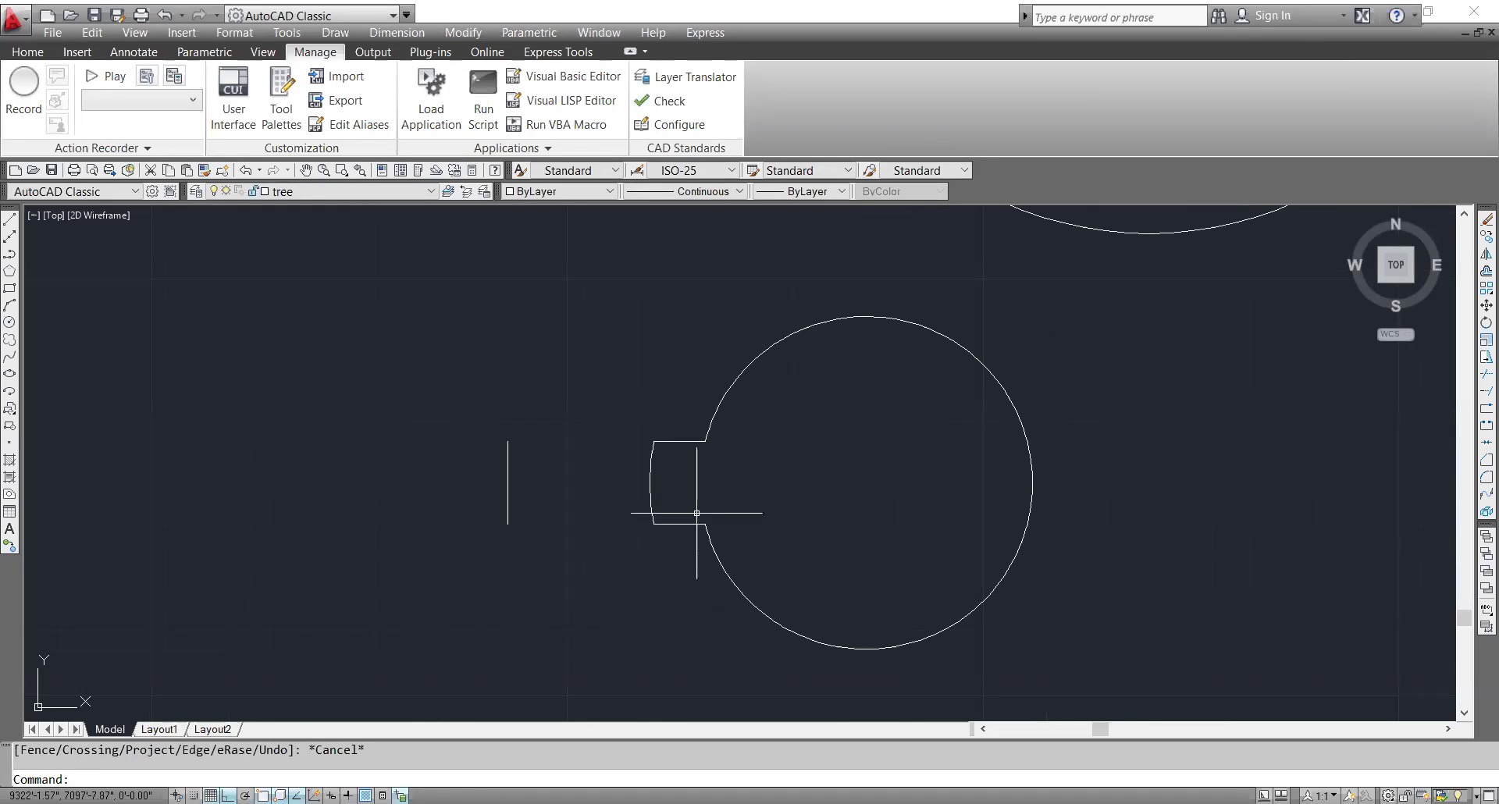
click(688, 554)
click(628, 407)
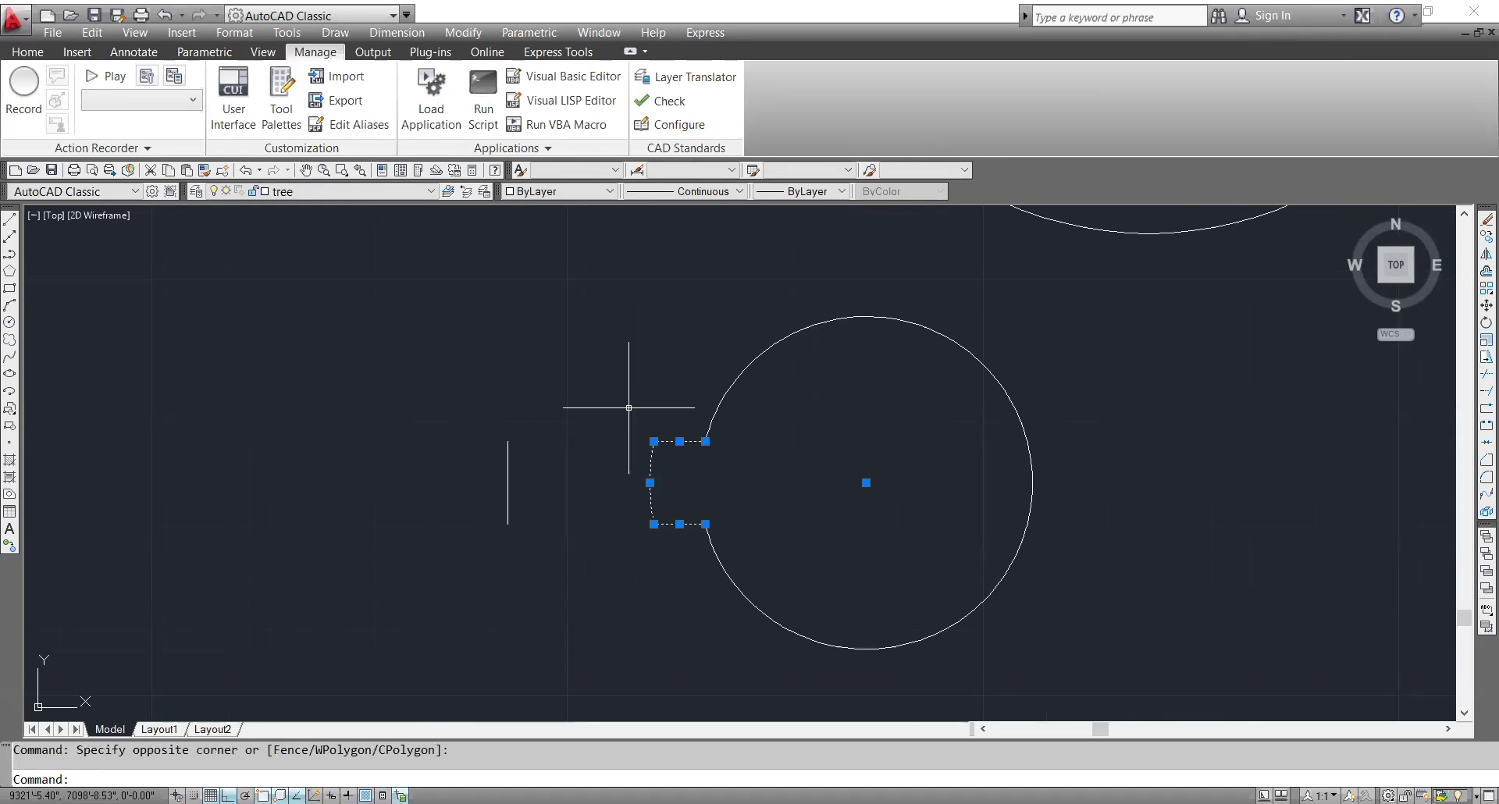
text(ar)
key(Return)
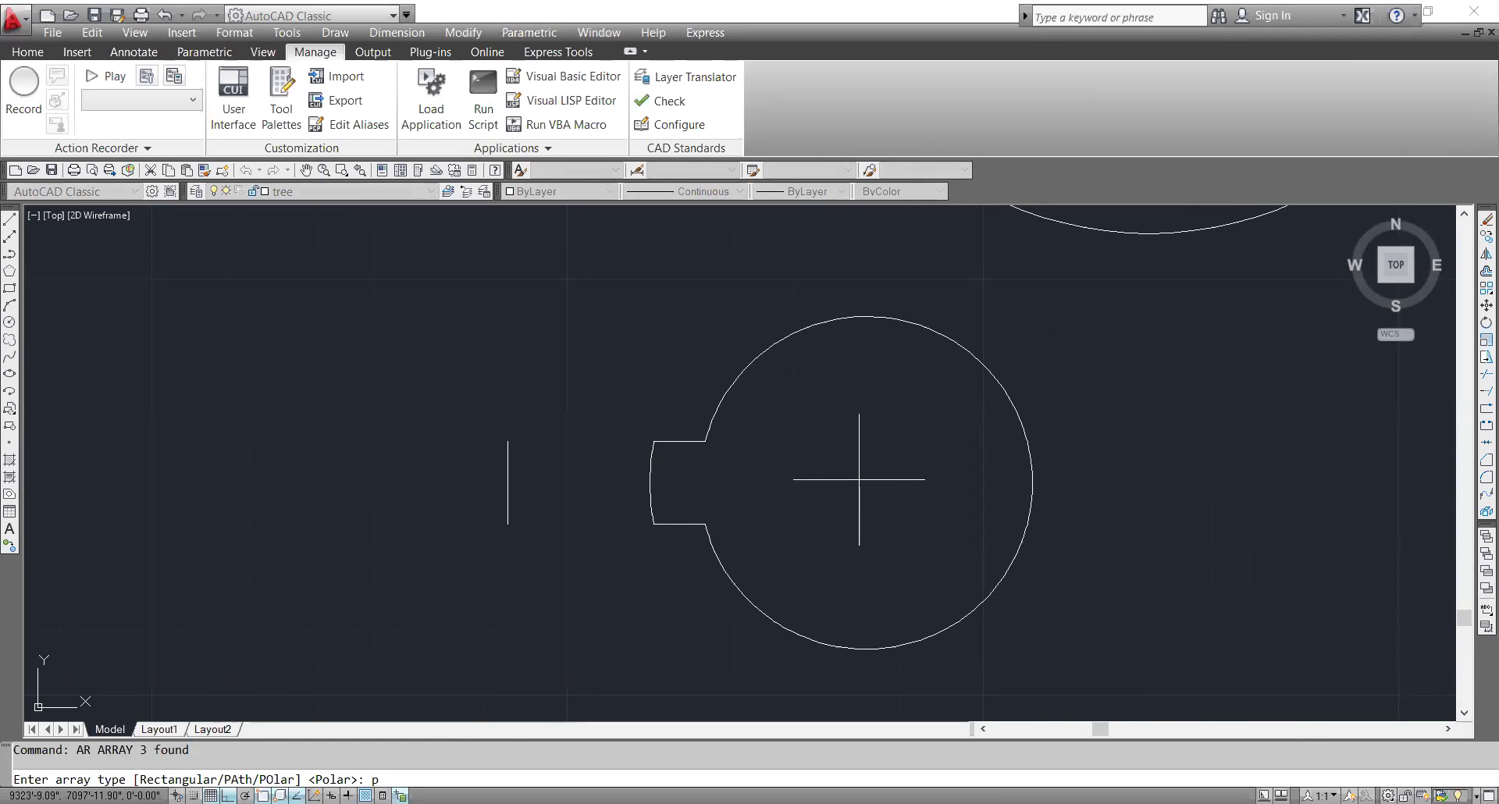
key(Return)
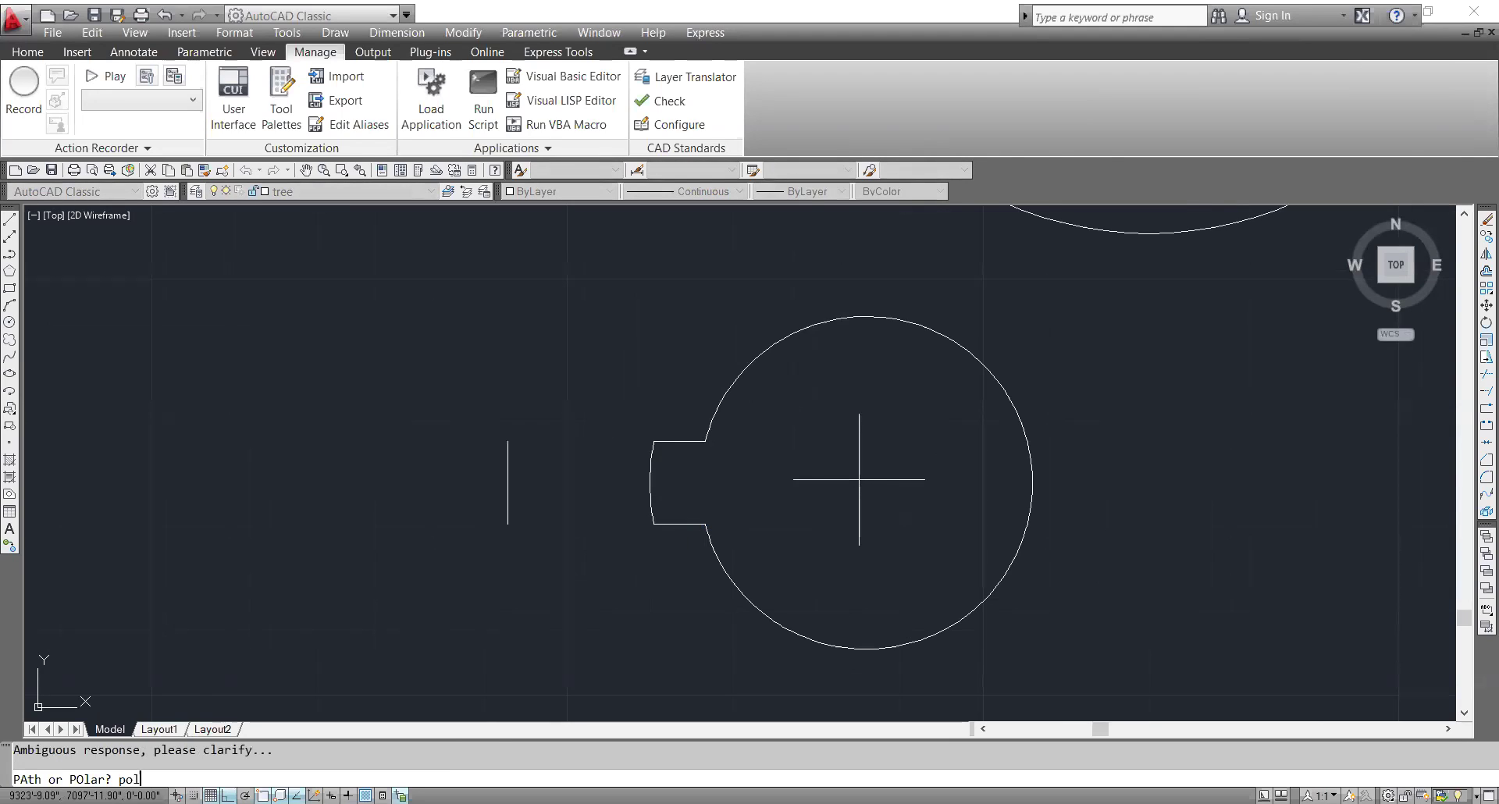
key(Return)
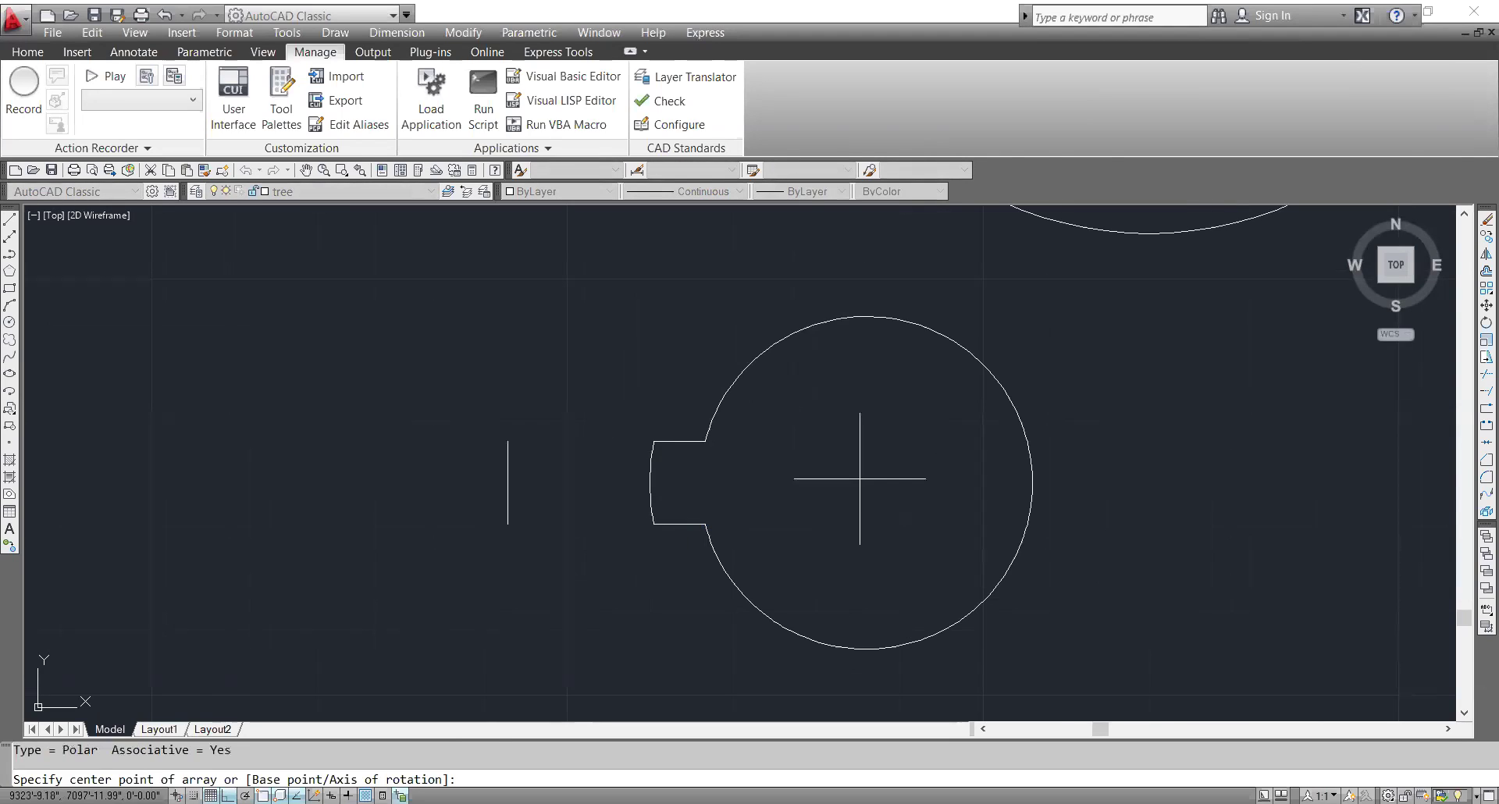
scroll(807, 505, down, 2)
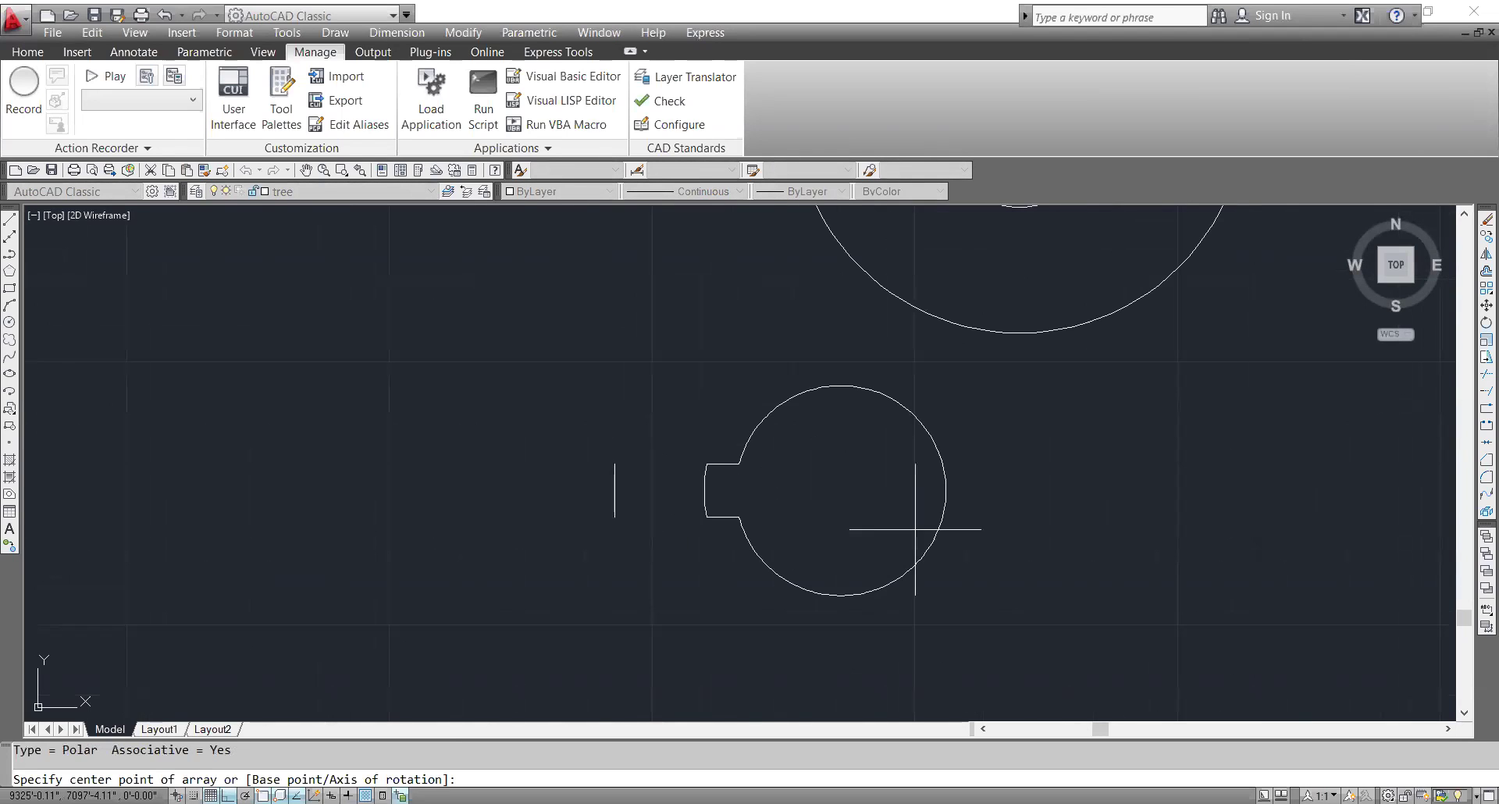
click(842, 491)
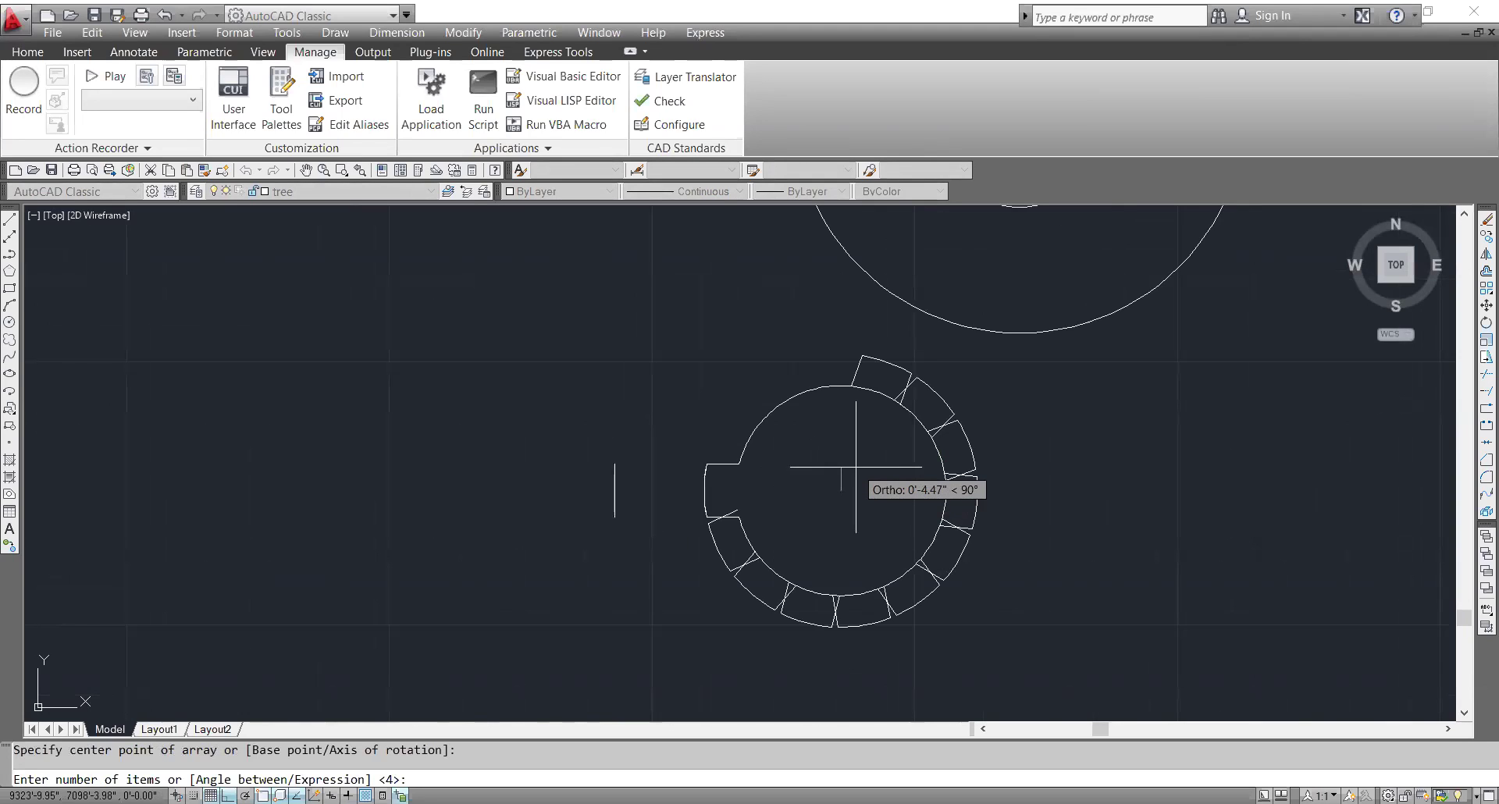
key(Return)
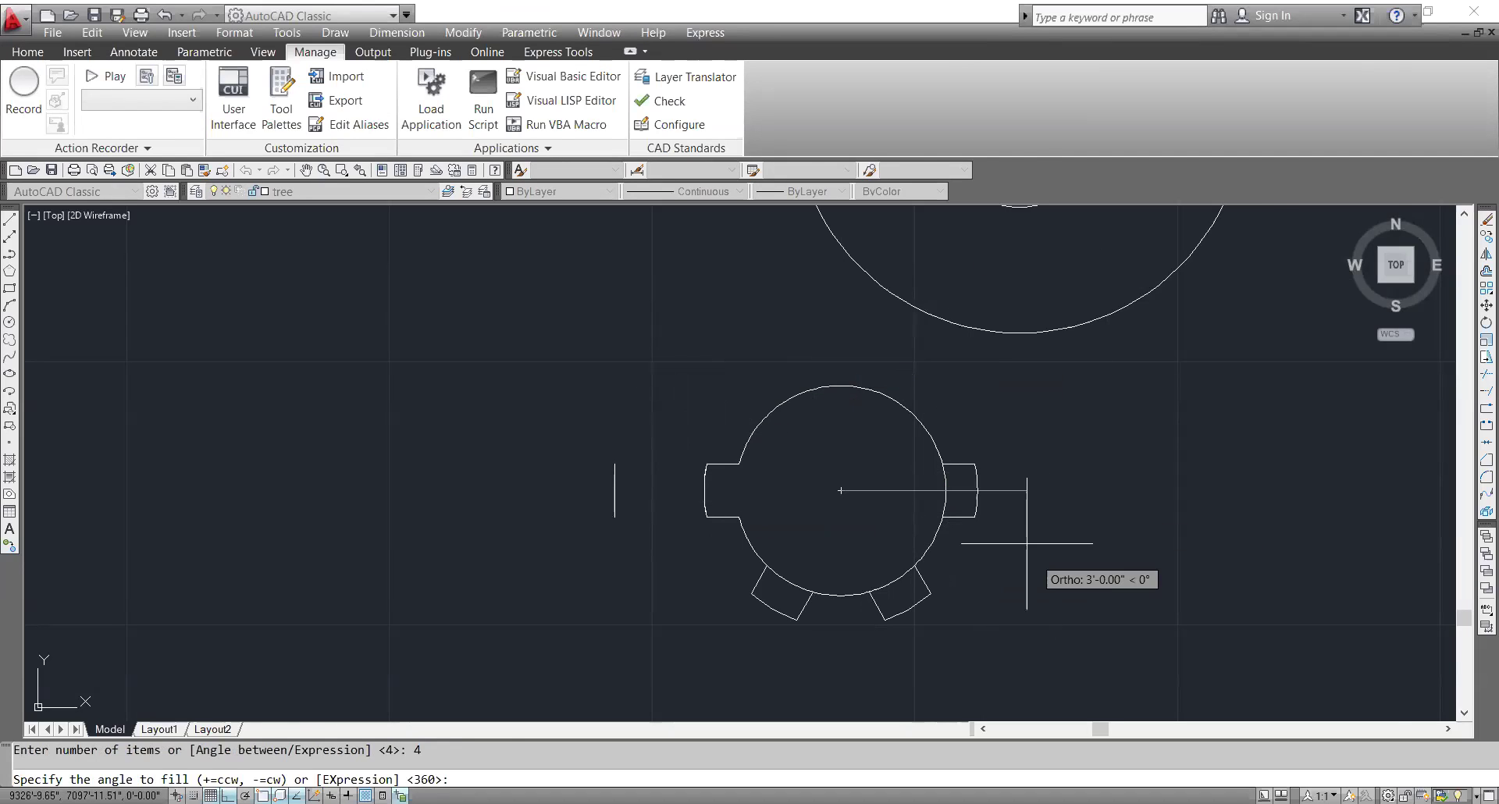
key(Escape)
scroll(798, 503, up, 2)
click(672, 550)
click(626, 410)
key(Escape)
text(arrr)
key(Escape)
key(Escape)
text(a)
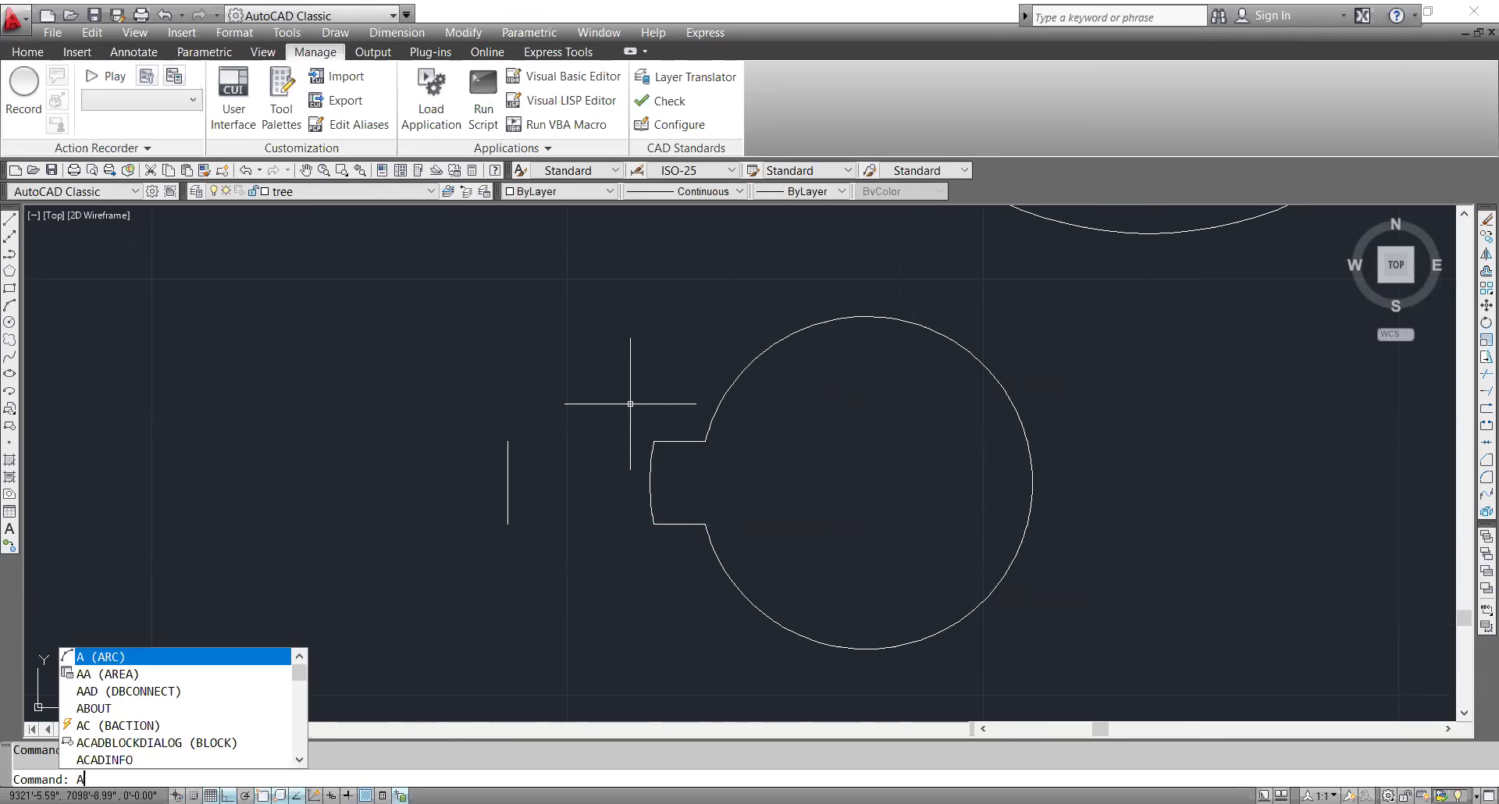
key(Escape)
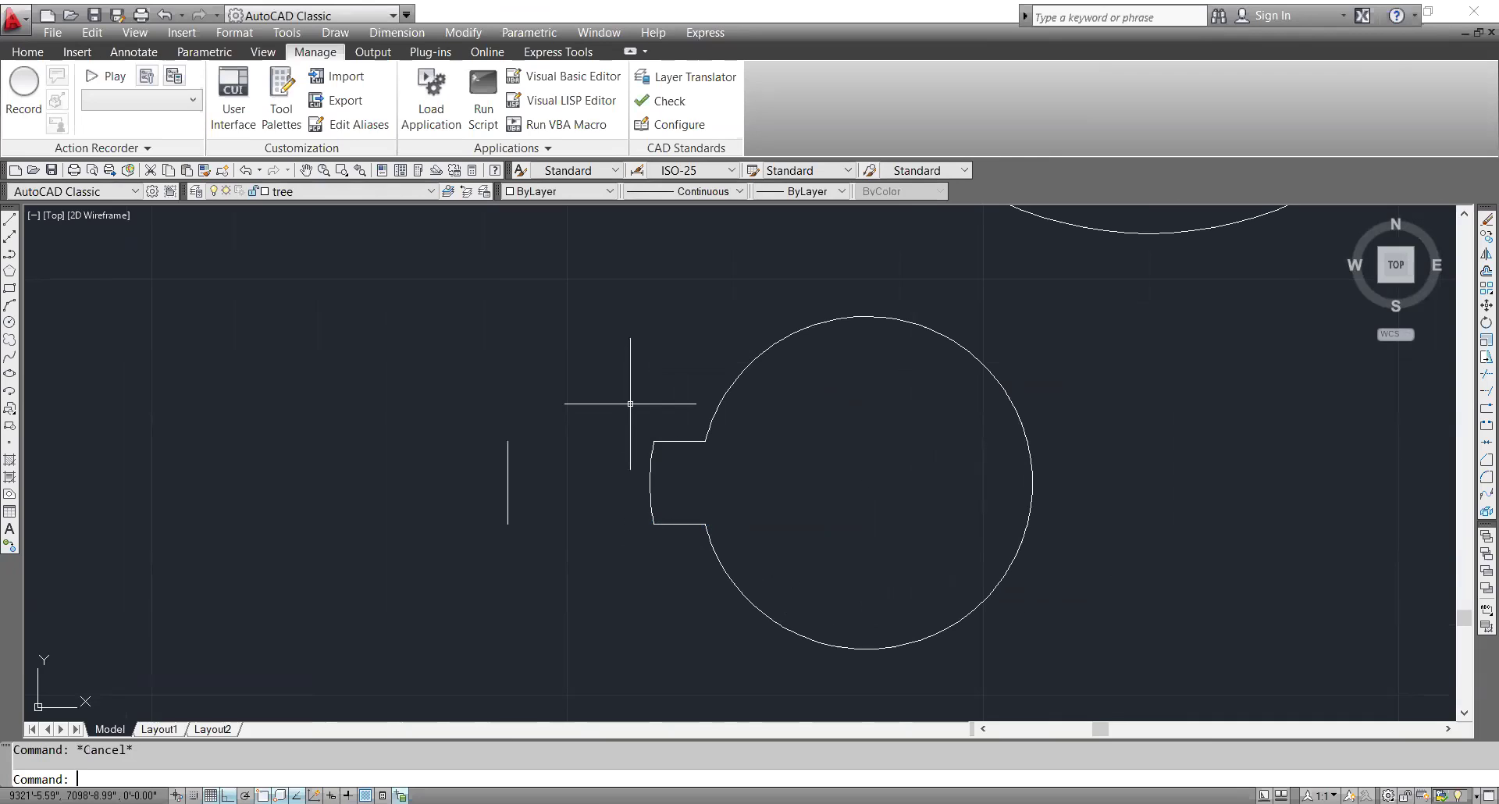
- Create a polar array of the tab's two lines and arc about the circle's center with 5 items over 360 degrees
text(ar)
key(Return)
click(670, 553)
click(645, 338)
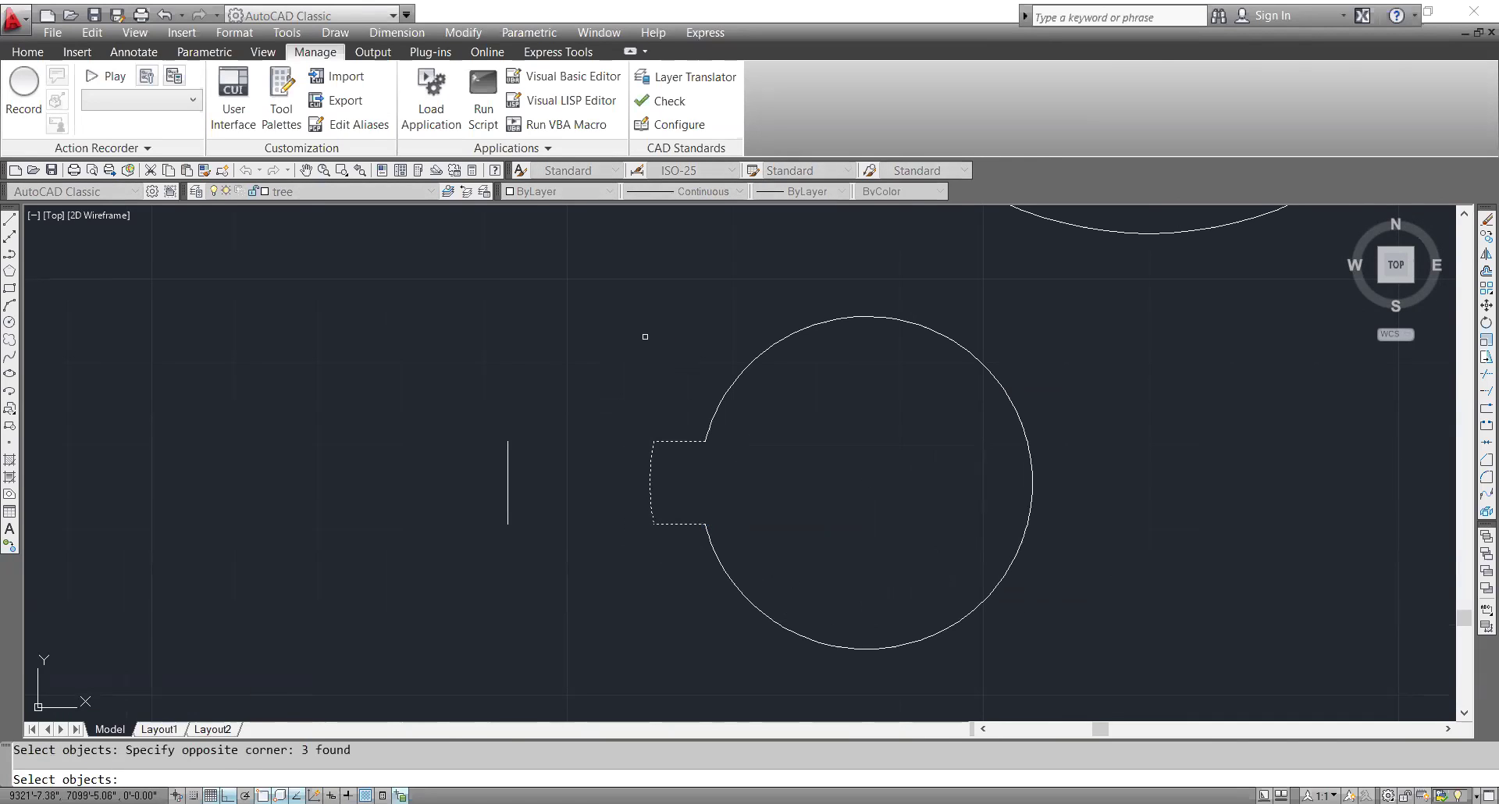
key(Return)
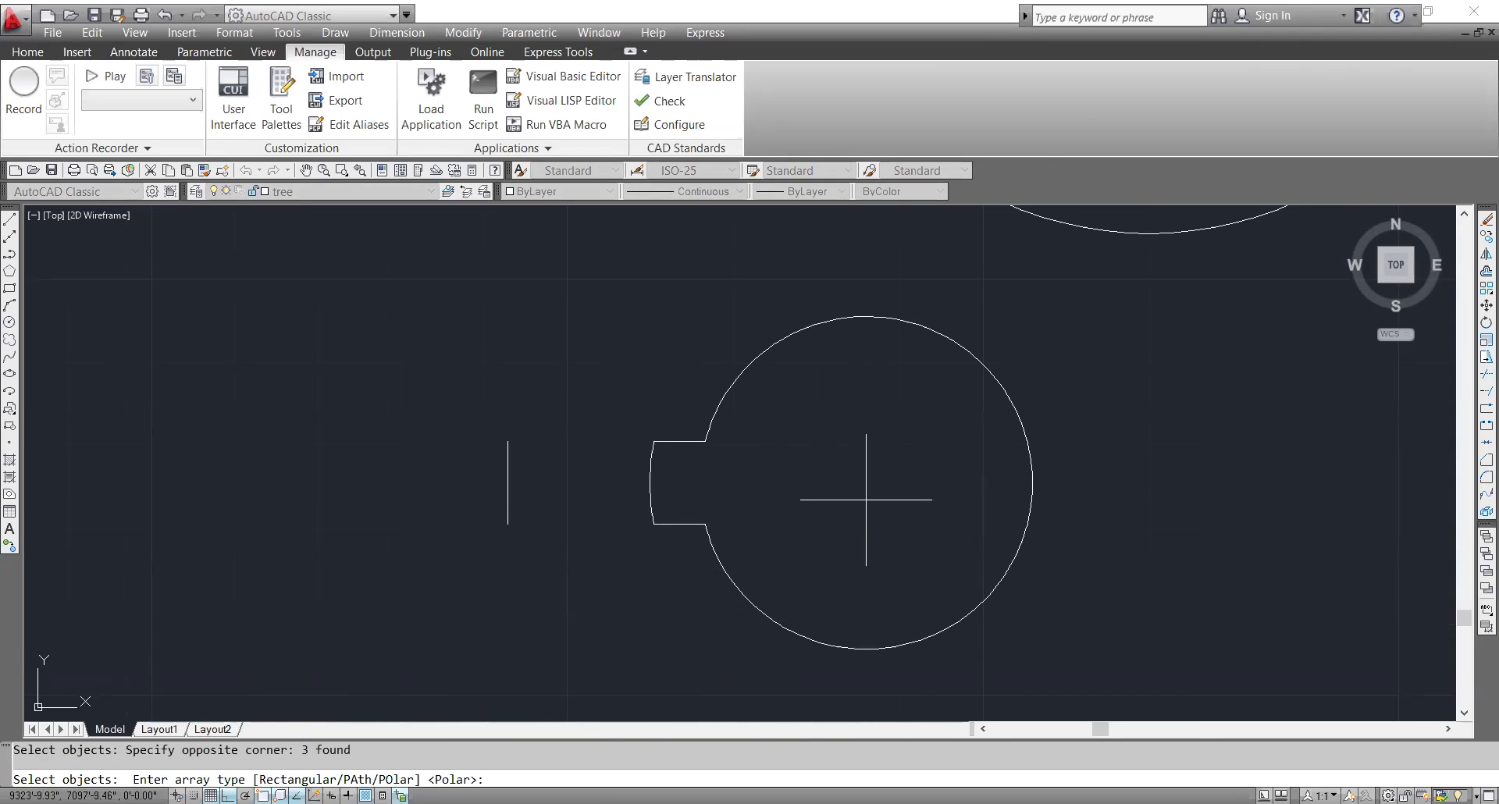
text(polar)
key(Return)
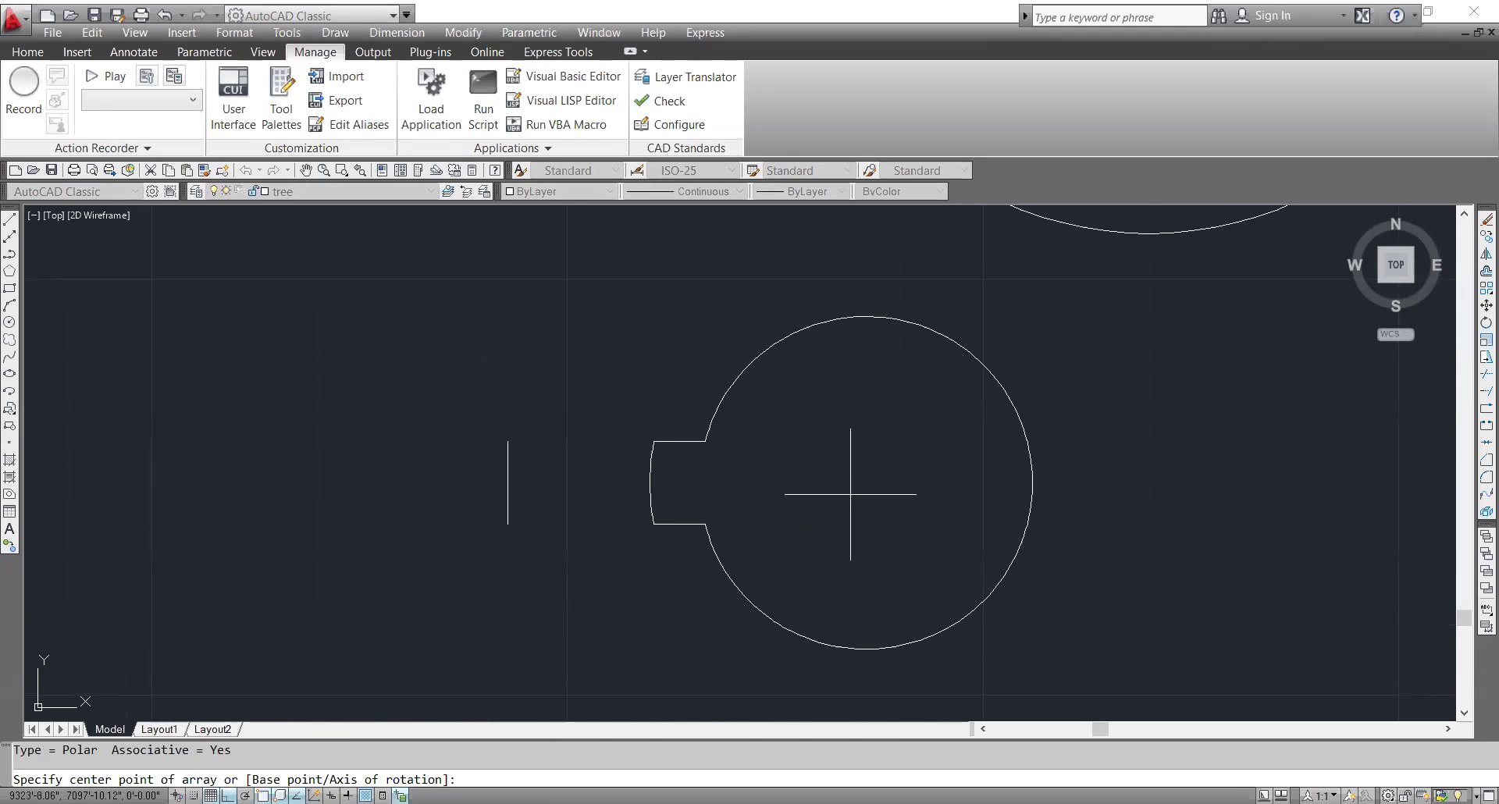
scroll(865, 481, down, 5)
scroll(868, 484, up, 5)
click(865, 486)
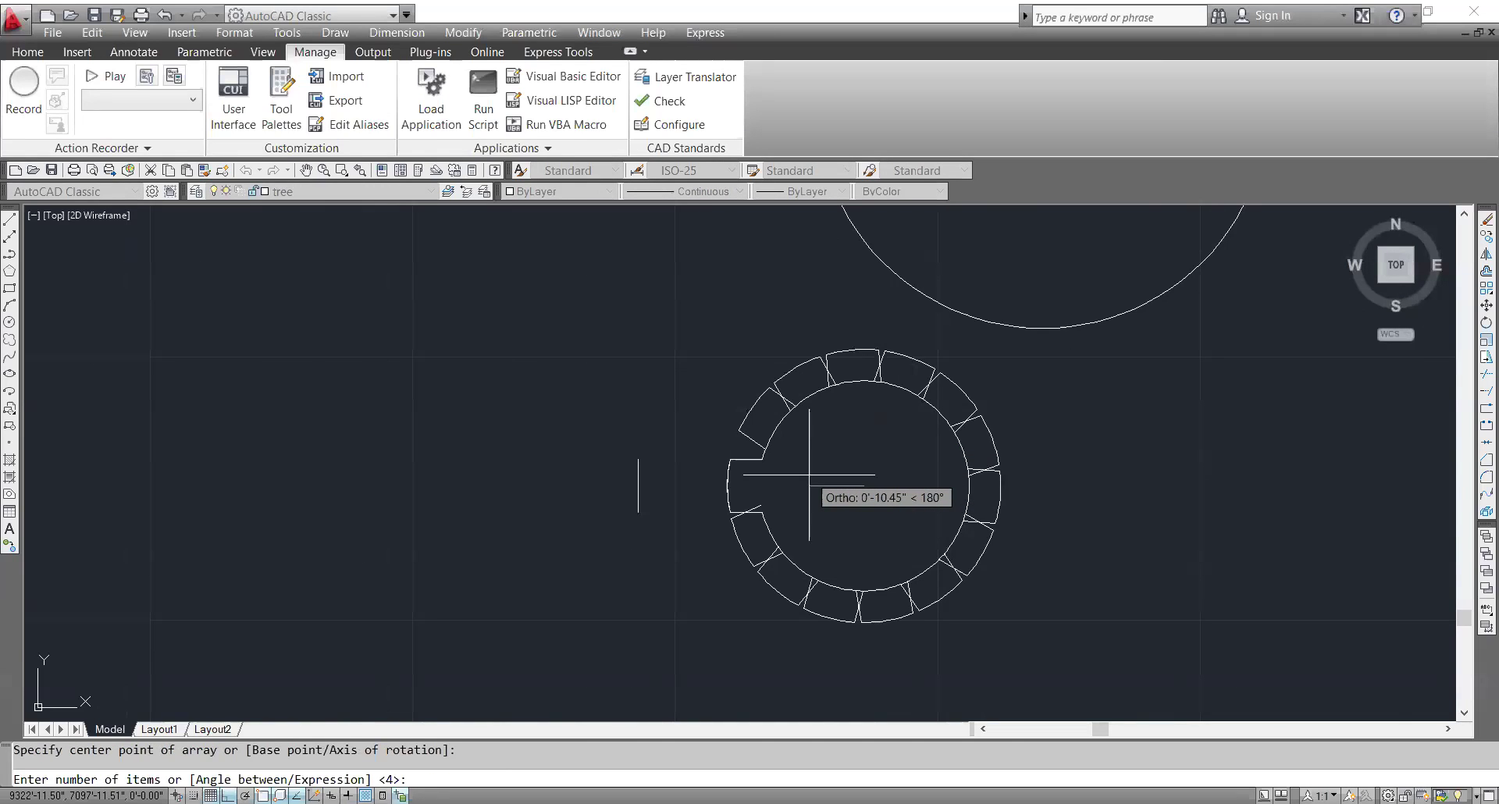
text(5)
key(Return)
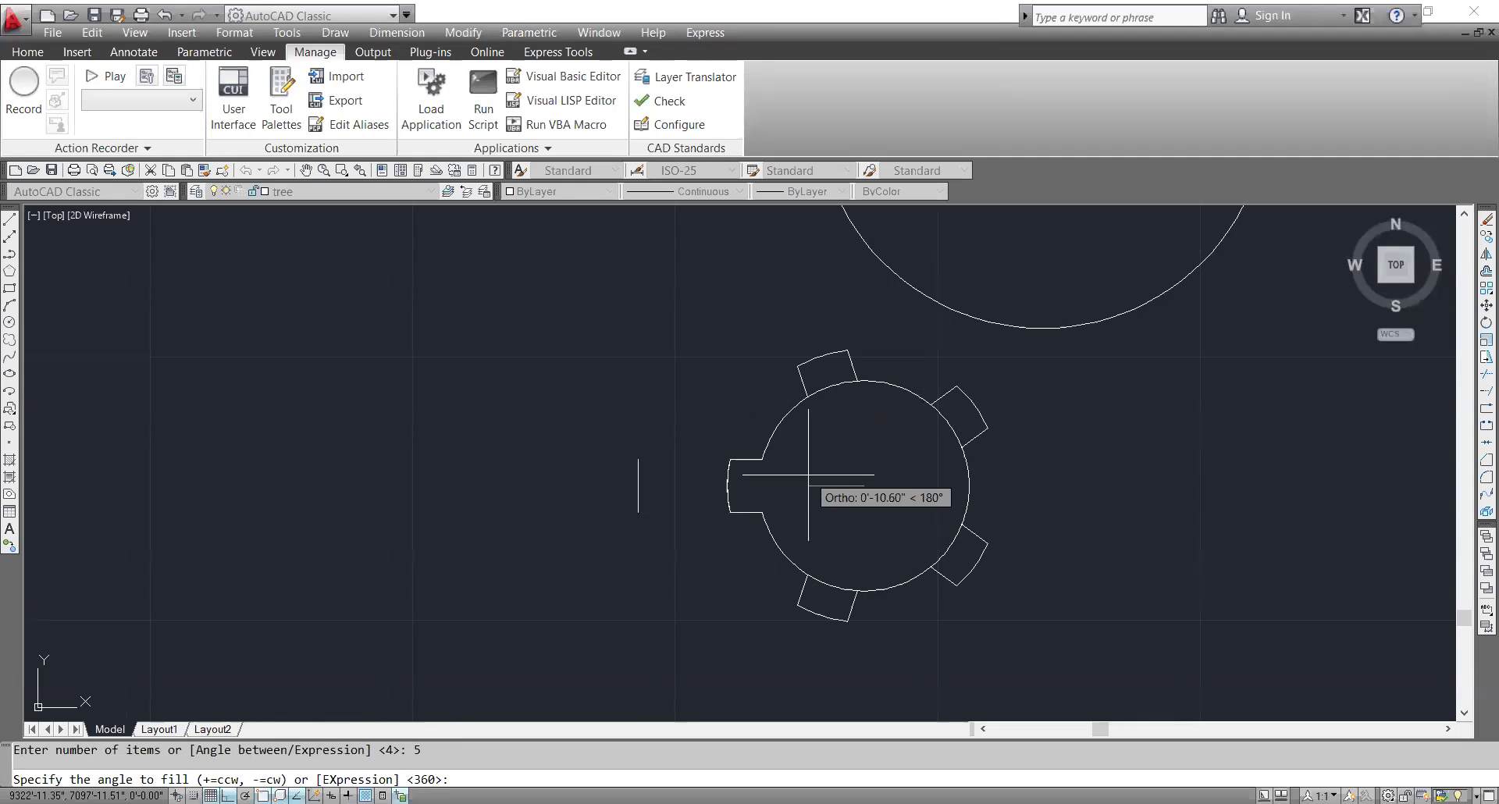
text(360)
key(Return)
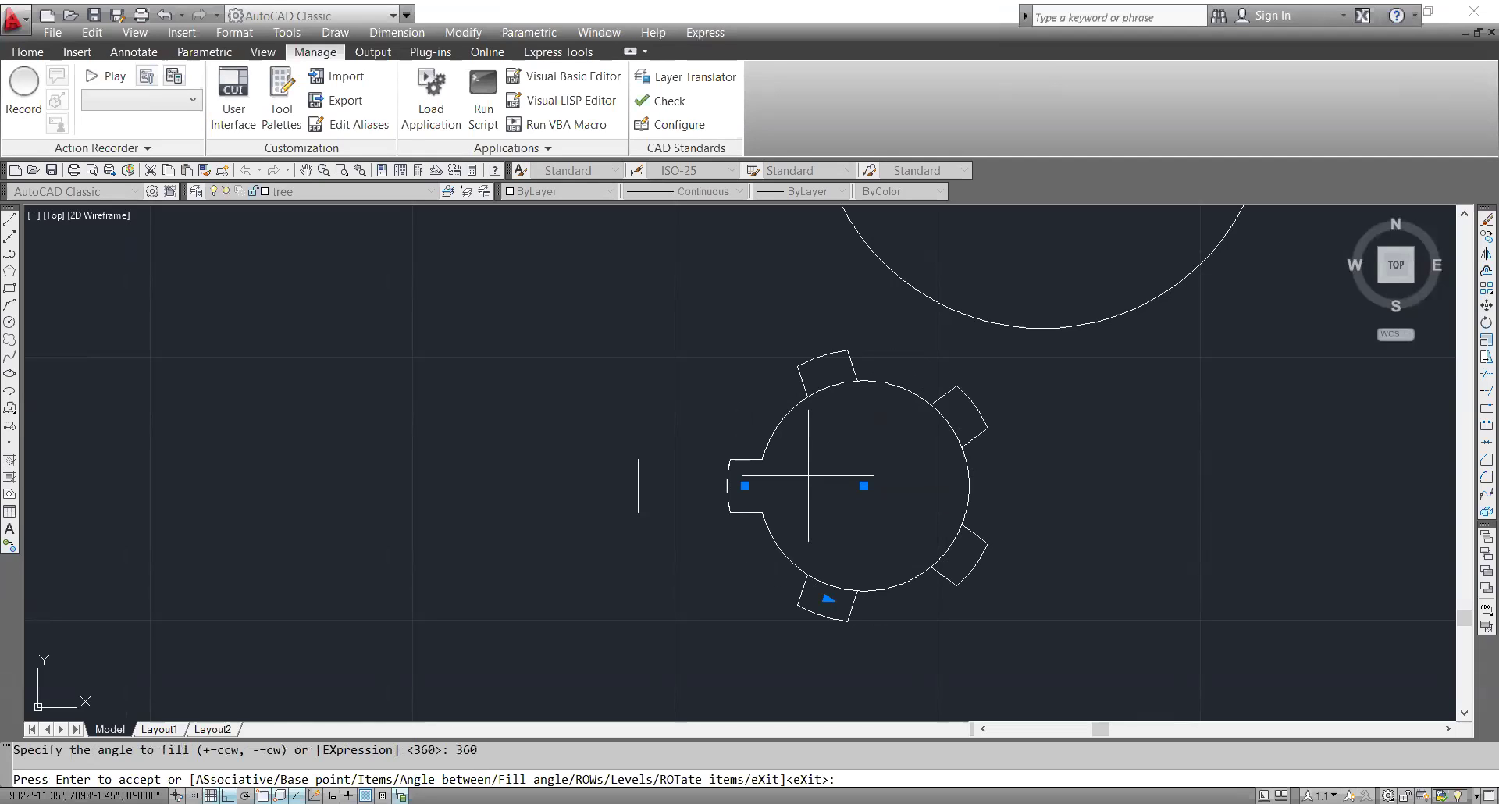
key(Escape)
scroll(792, 520, down, 3)
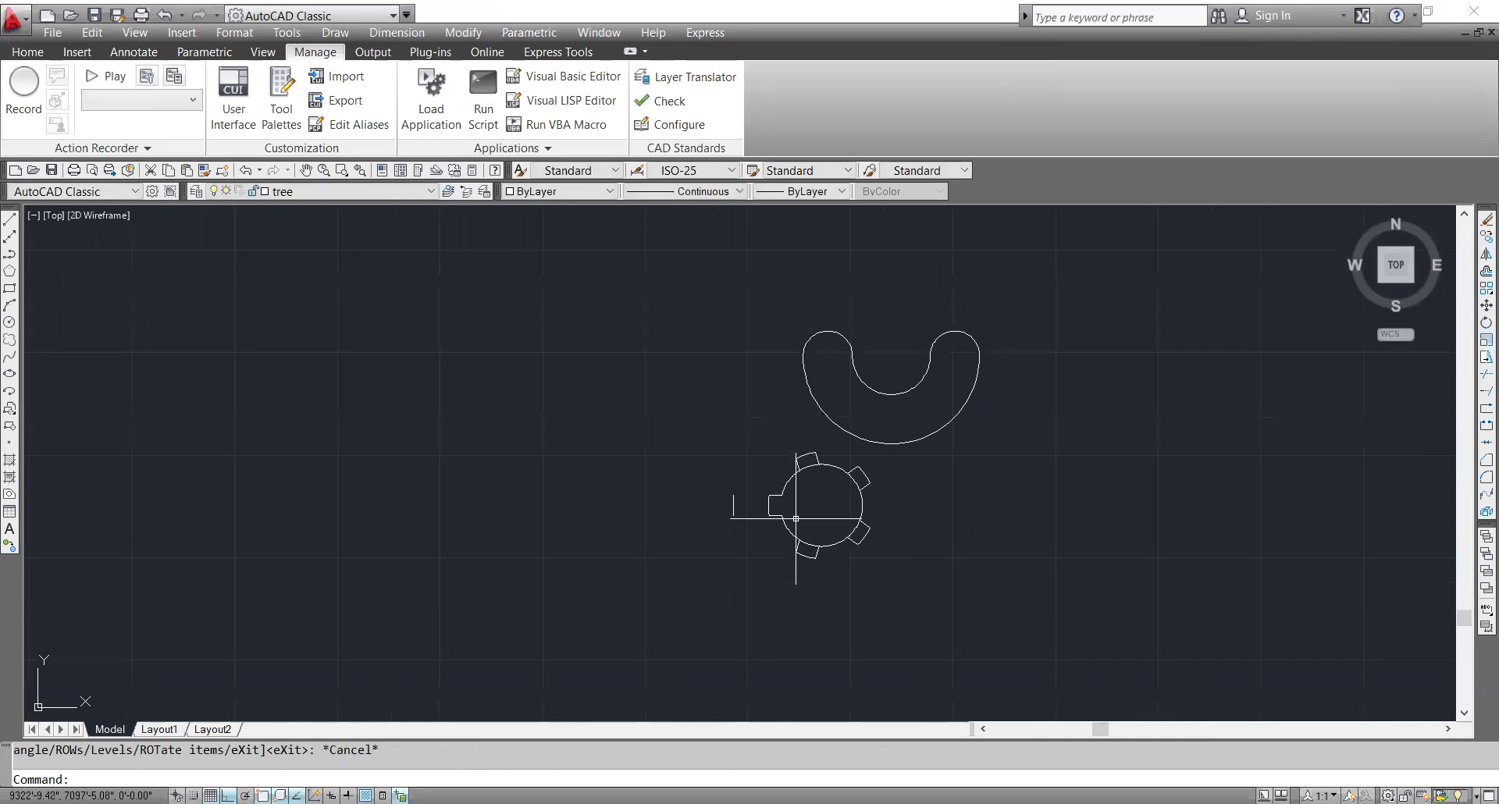
- Trim away the circle's arcs that cross the base of the four arrayed tabs
scroll(835, 504, up, 4)
key(Escape)
text(tr)
key(Return)
key(Return)
click(783, 421)
click(828, 449)
click(894, 443)
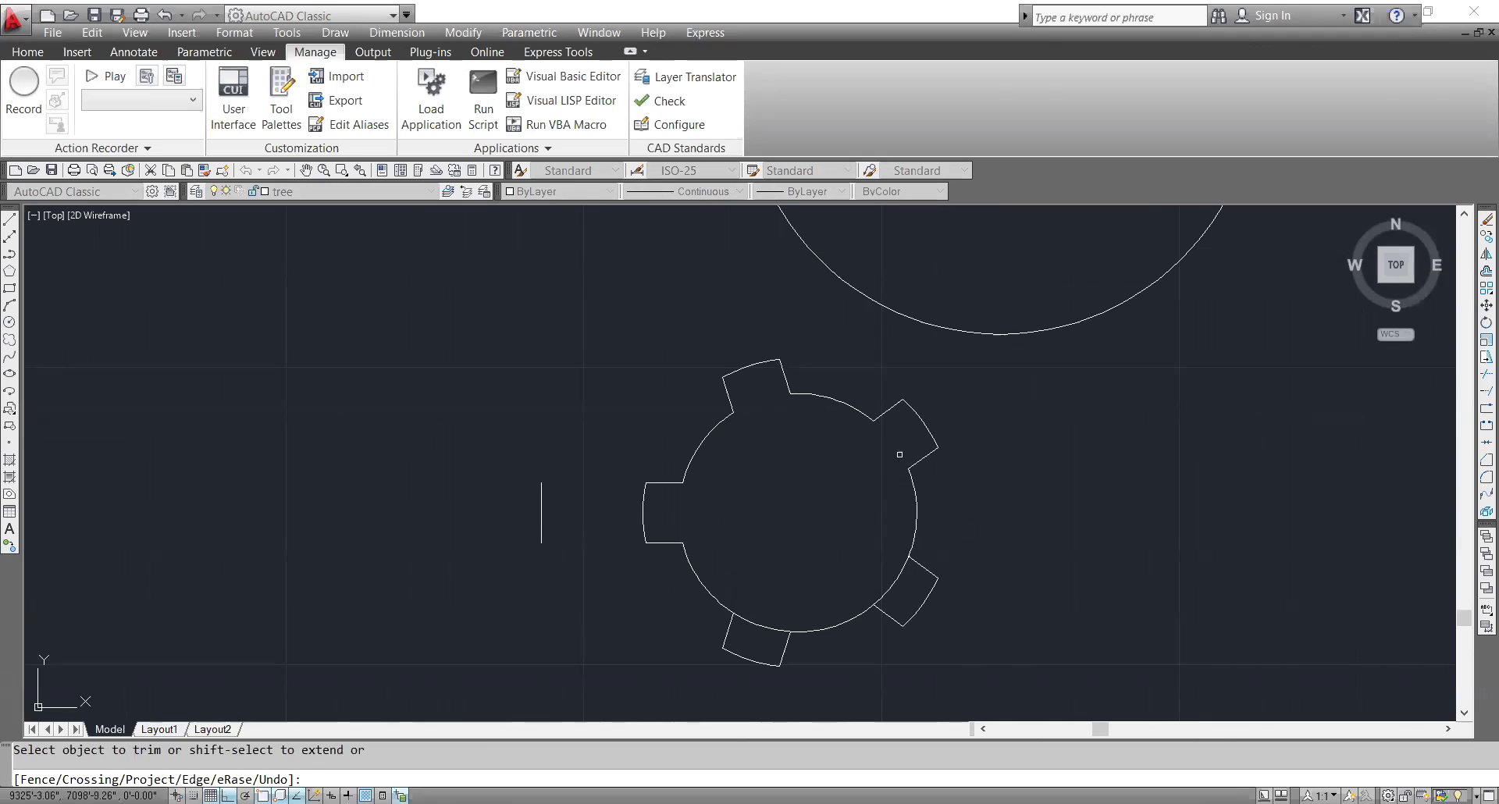
click(905, 577)
click(762, 625)
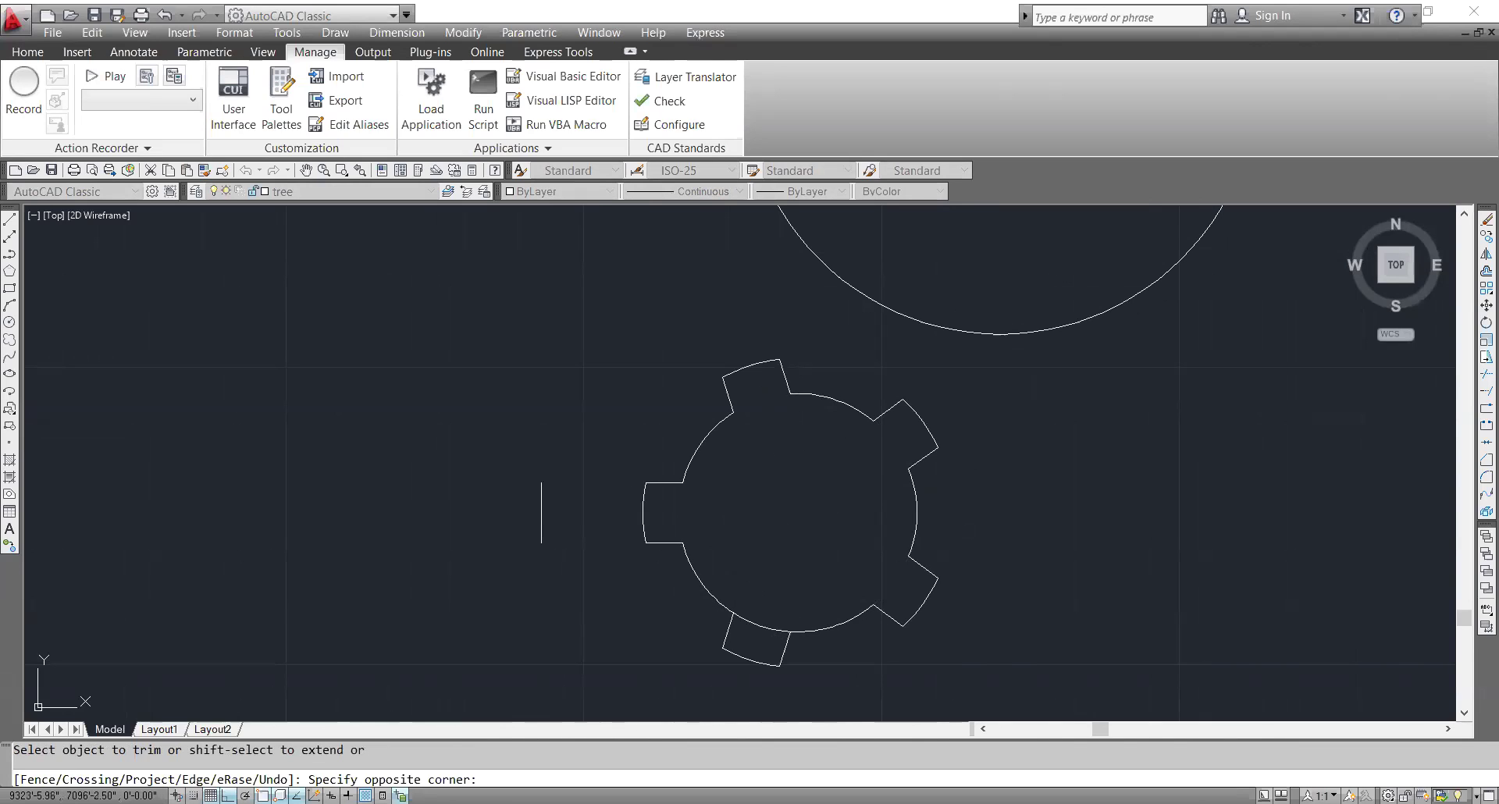
key(Escape)
scroll(781, 593, down, 5)
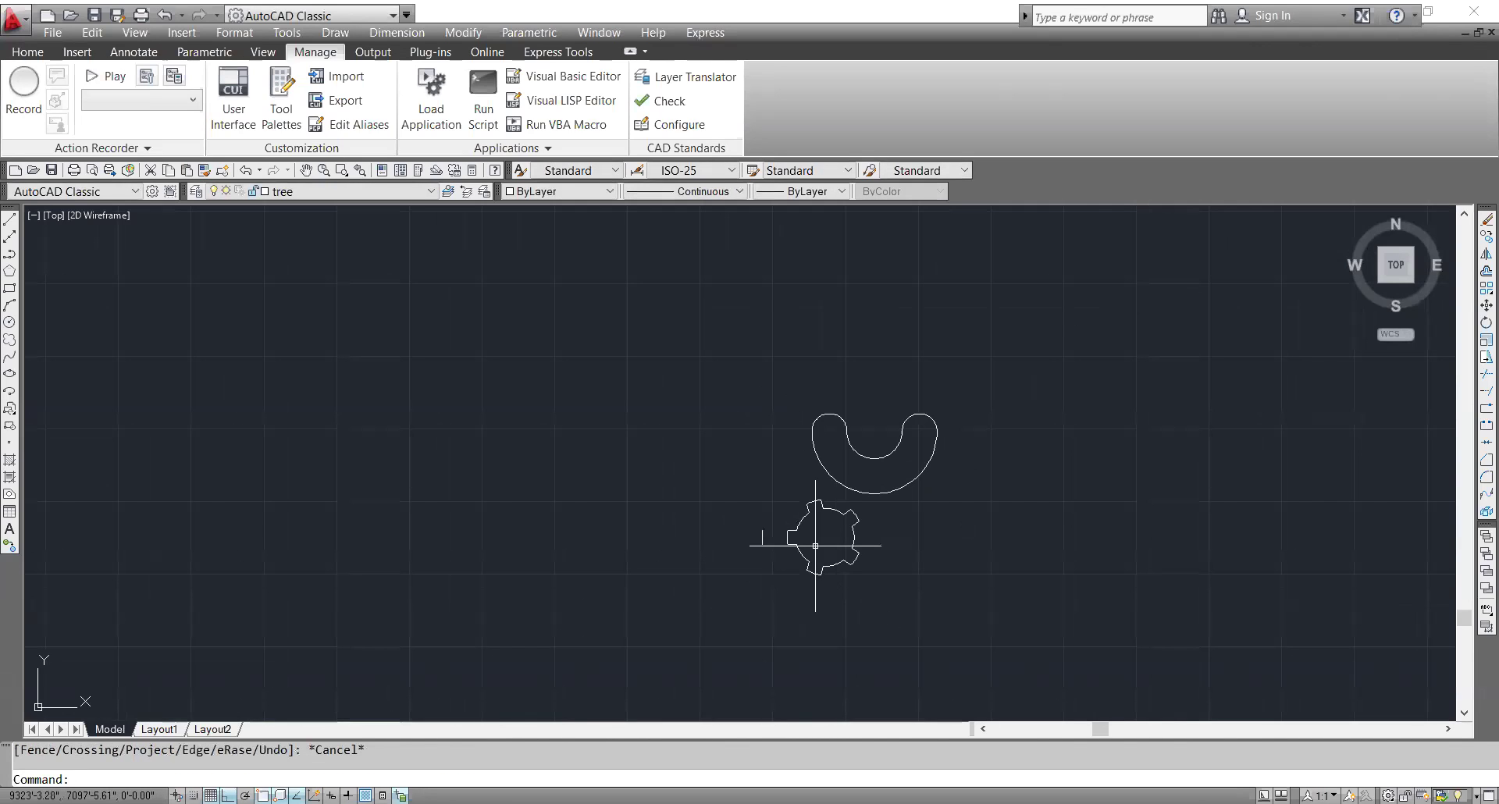
- Erase the leftover short vertical line beside the tabbed circle
scroll(809, 491, up, 2)
middle_drag(786, 567, 738, 500)
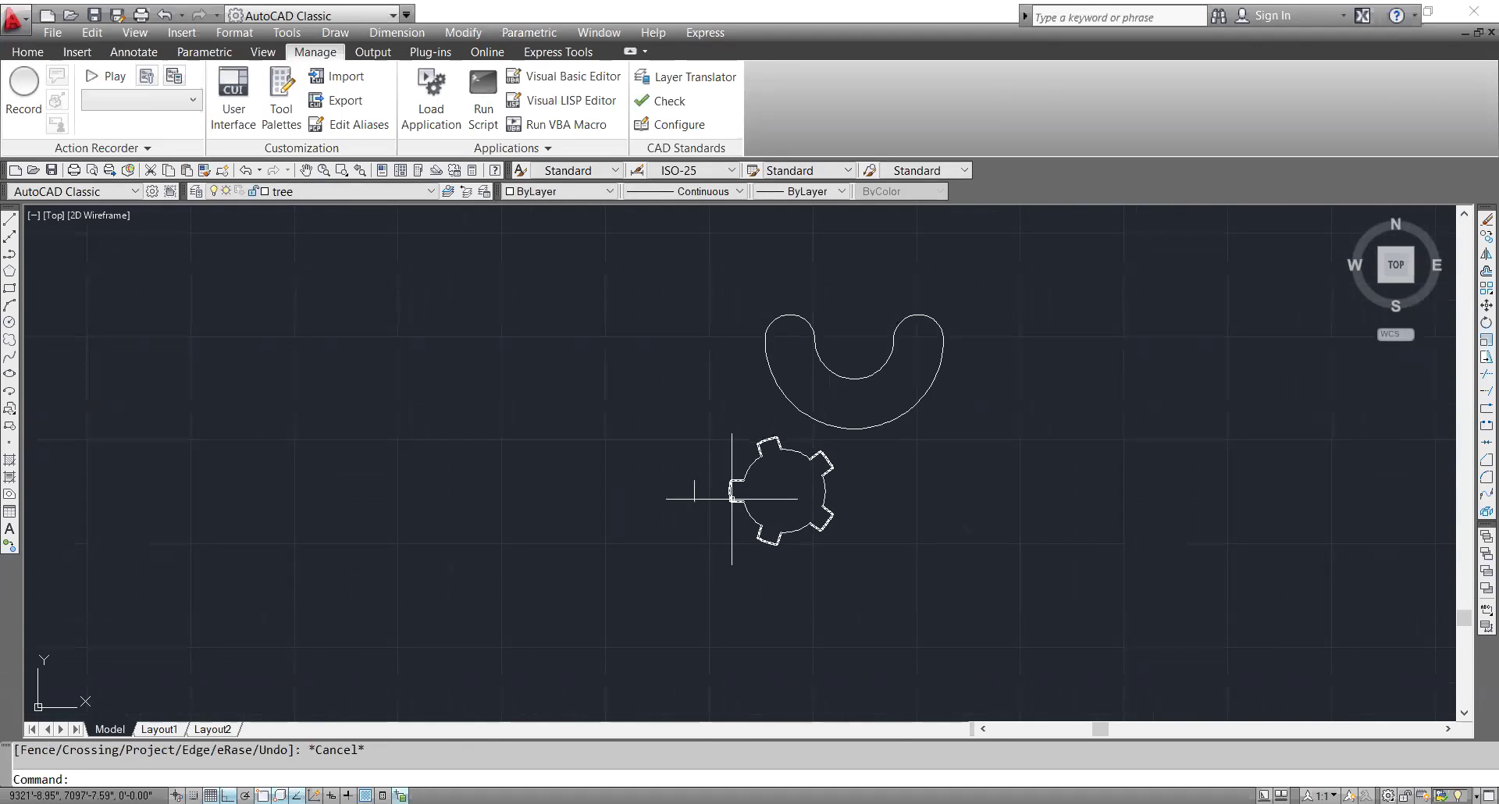
key(Escape)
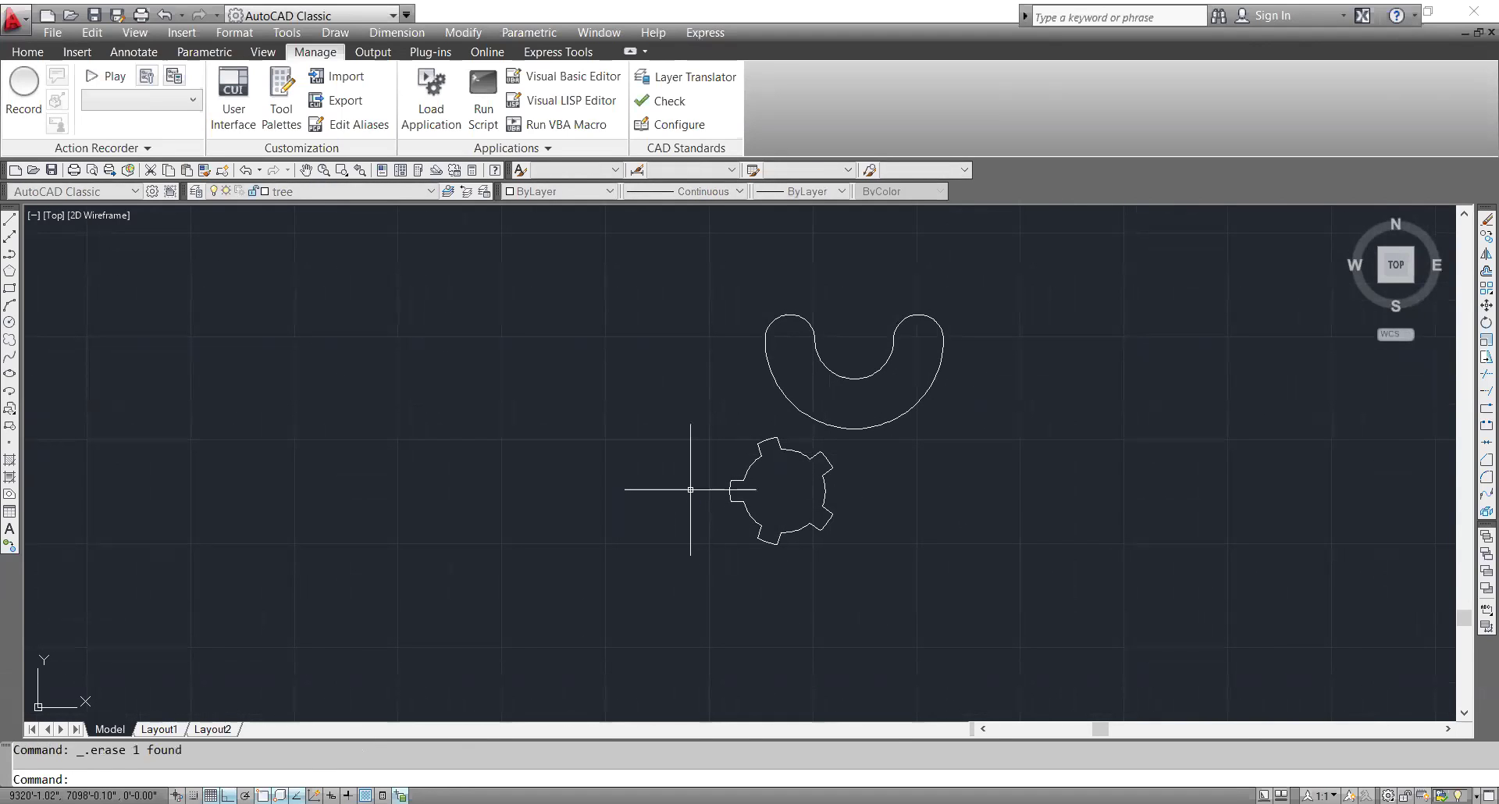
- Try to draw a circle concentric with the tabbed circle, reaching nearly to its edge
text(c)
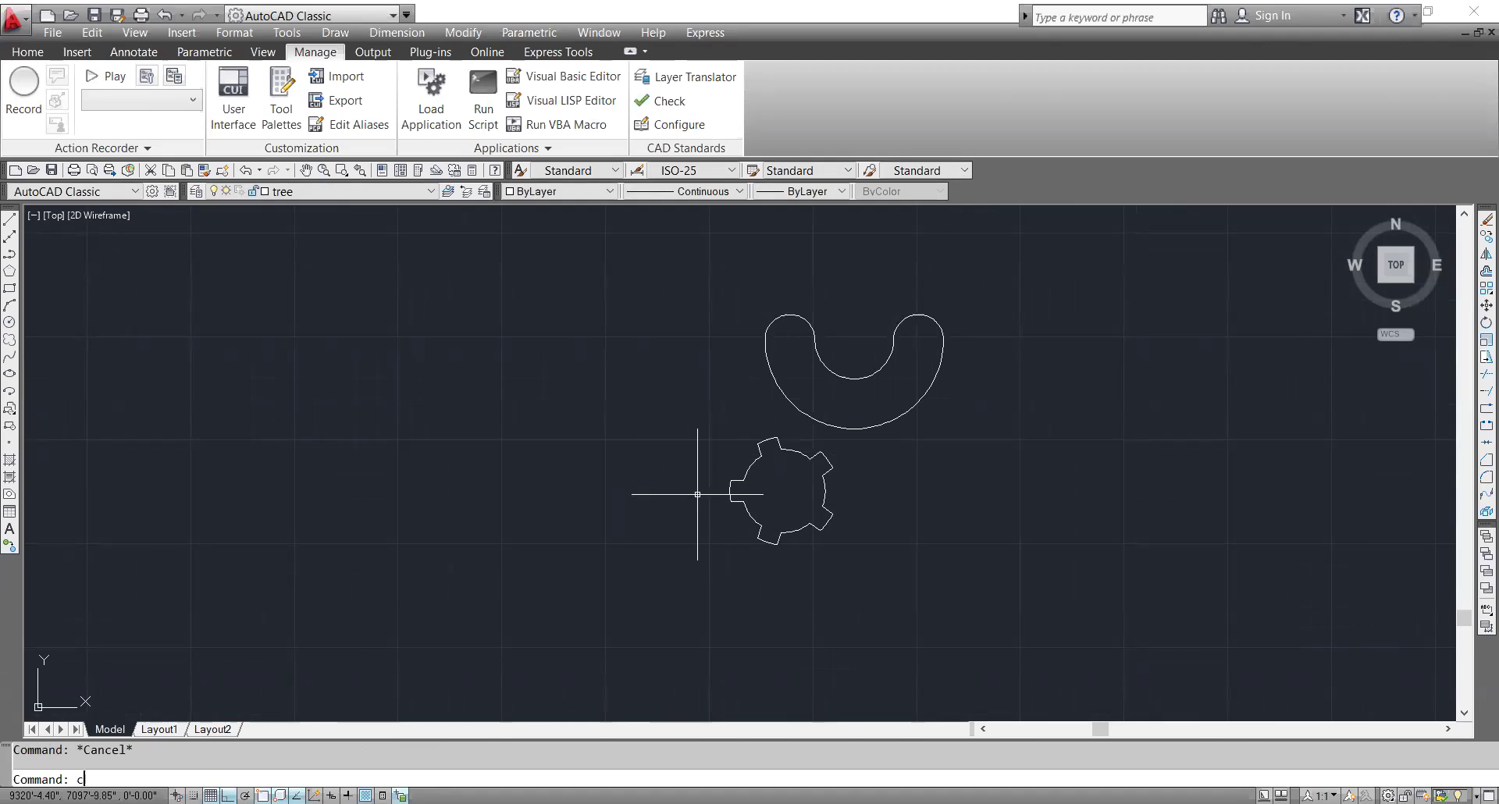
key(Return)
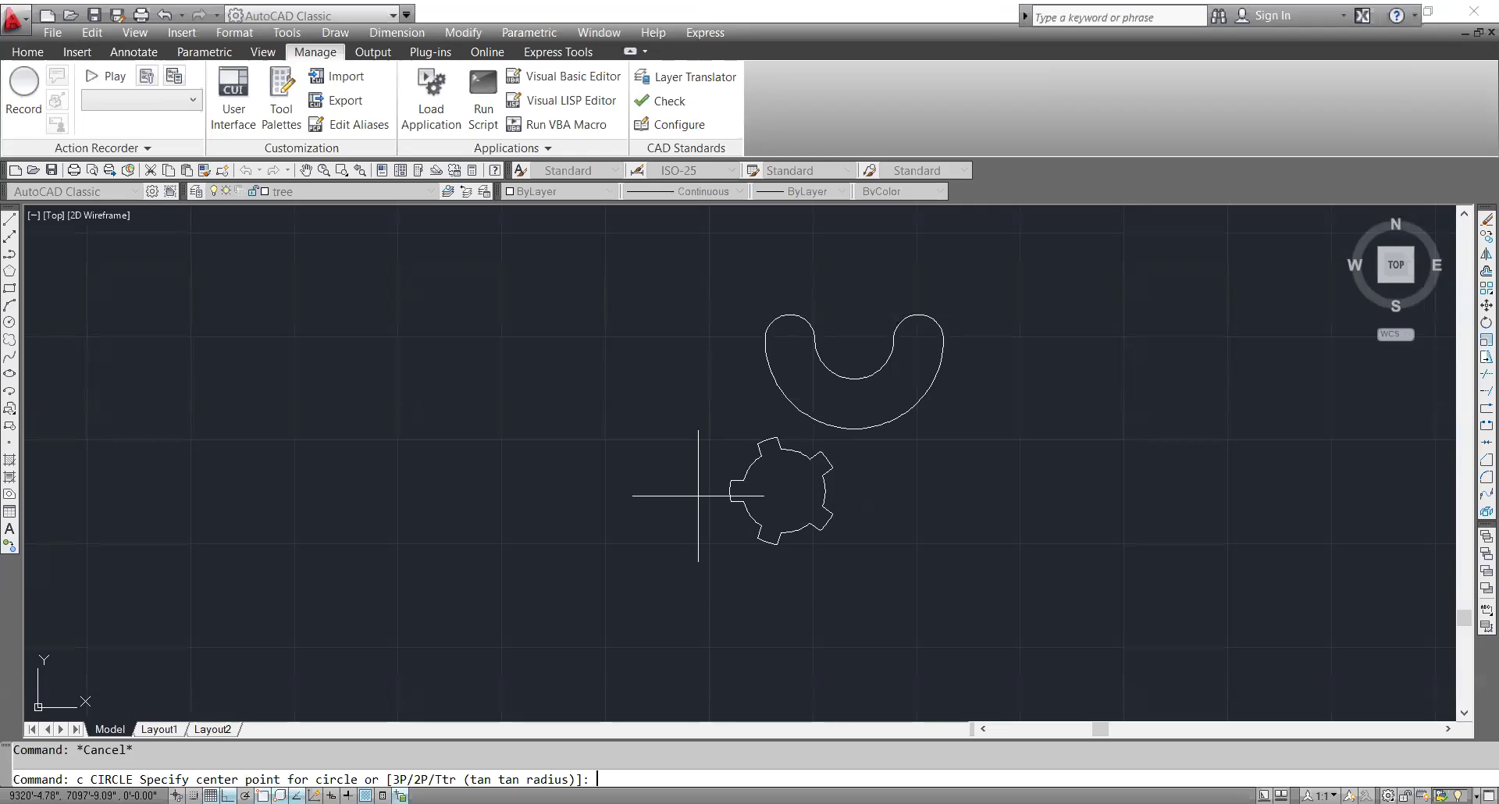
click(784, 491)
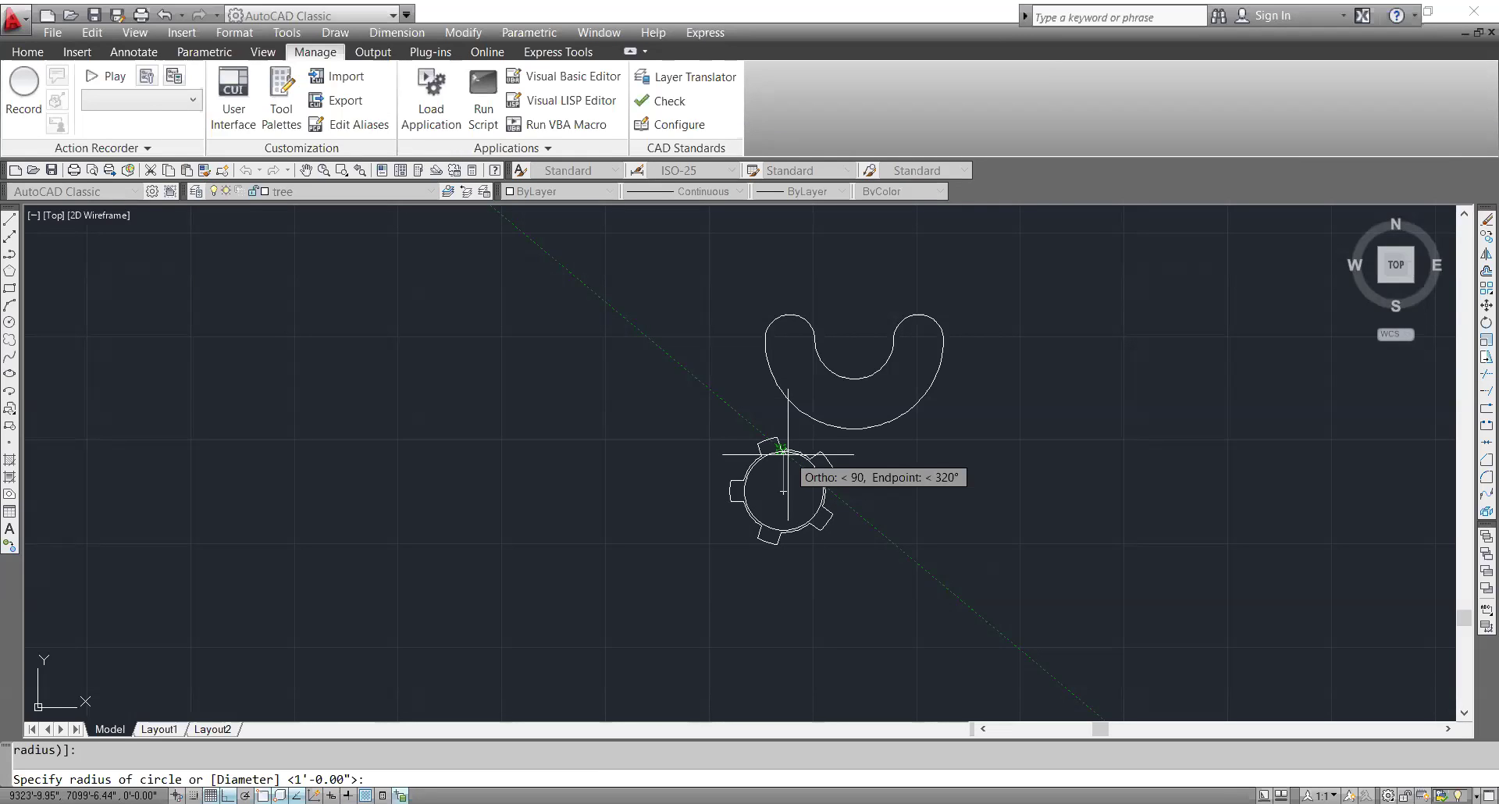
click(787, 453)
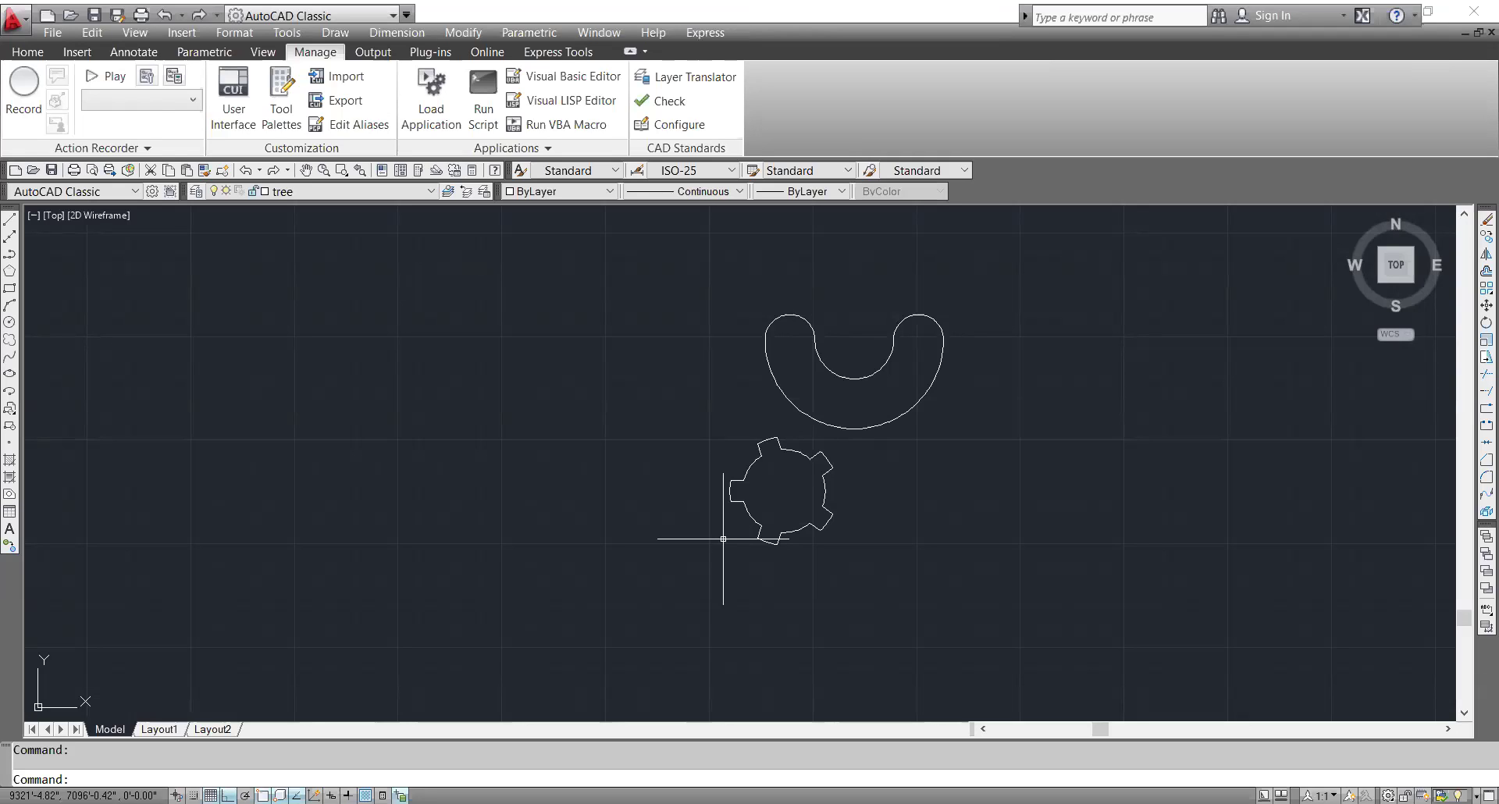
key(Escape)
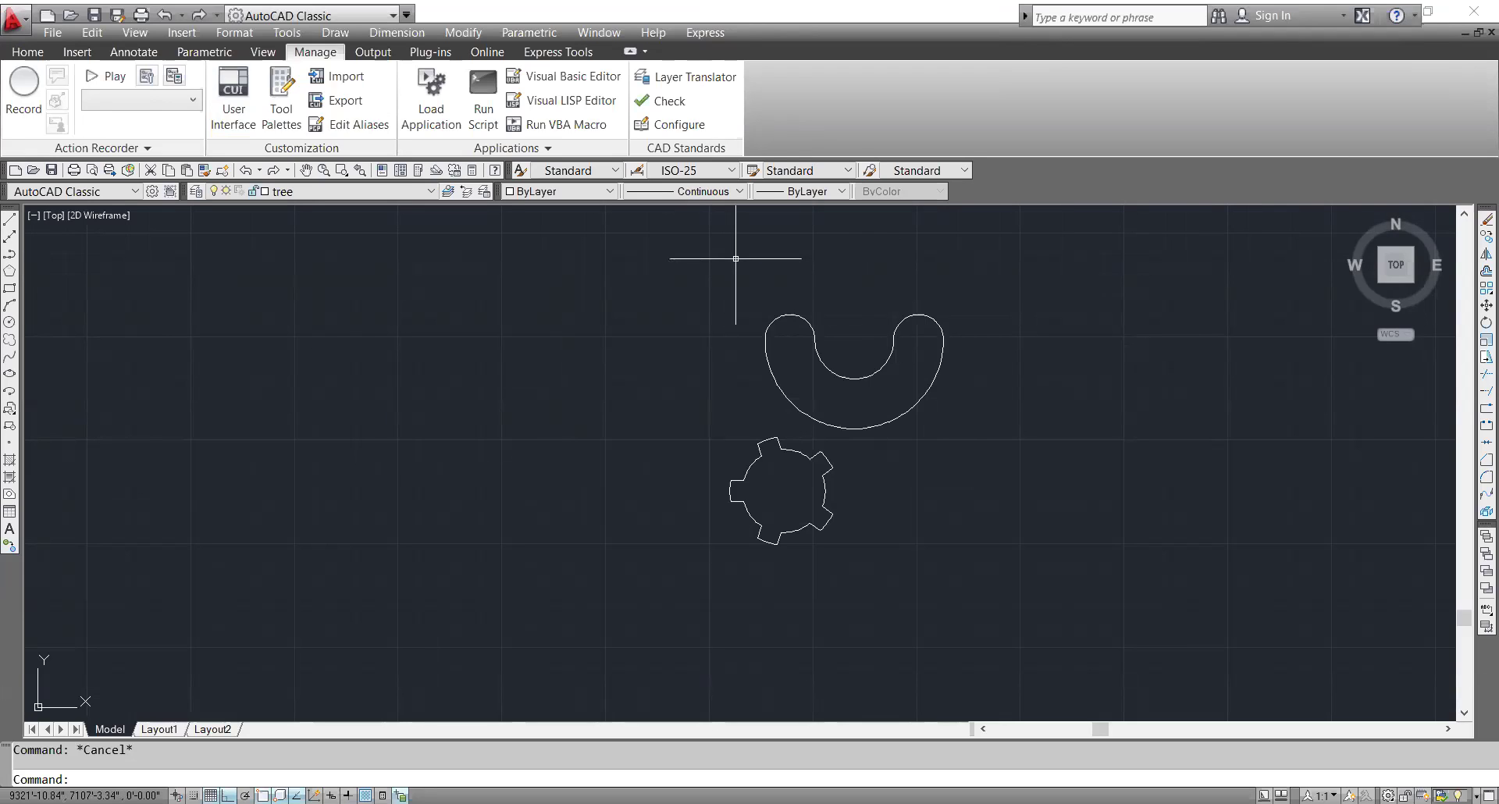
- Draw a circle of radius 21 centered on the right rounded end of the U-shaped outline
text(c)
key(Return)
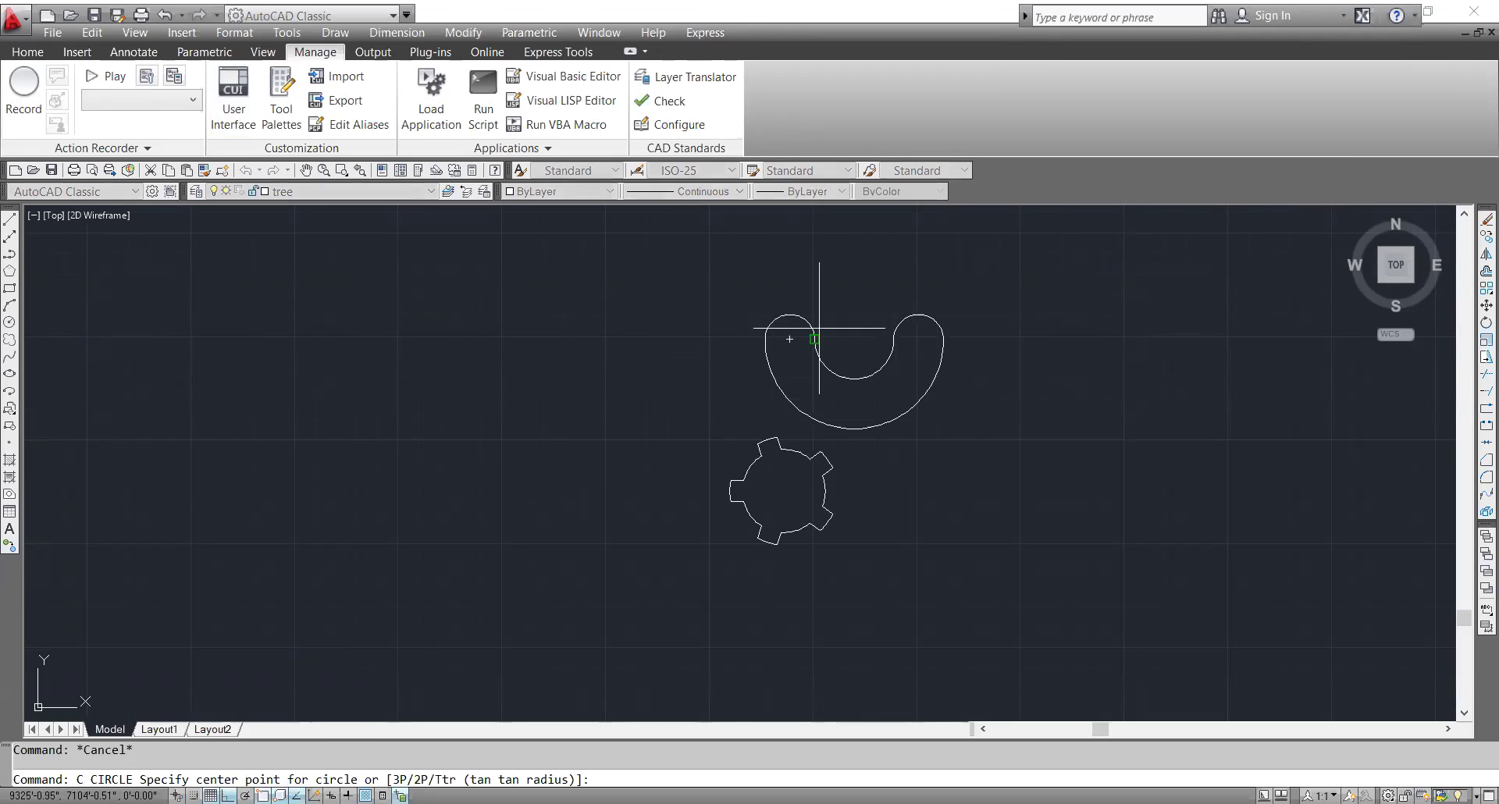
click(919, 339)
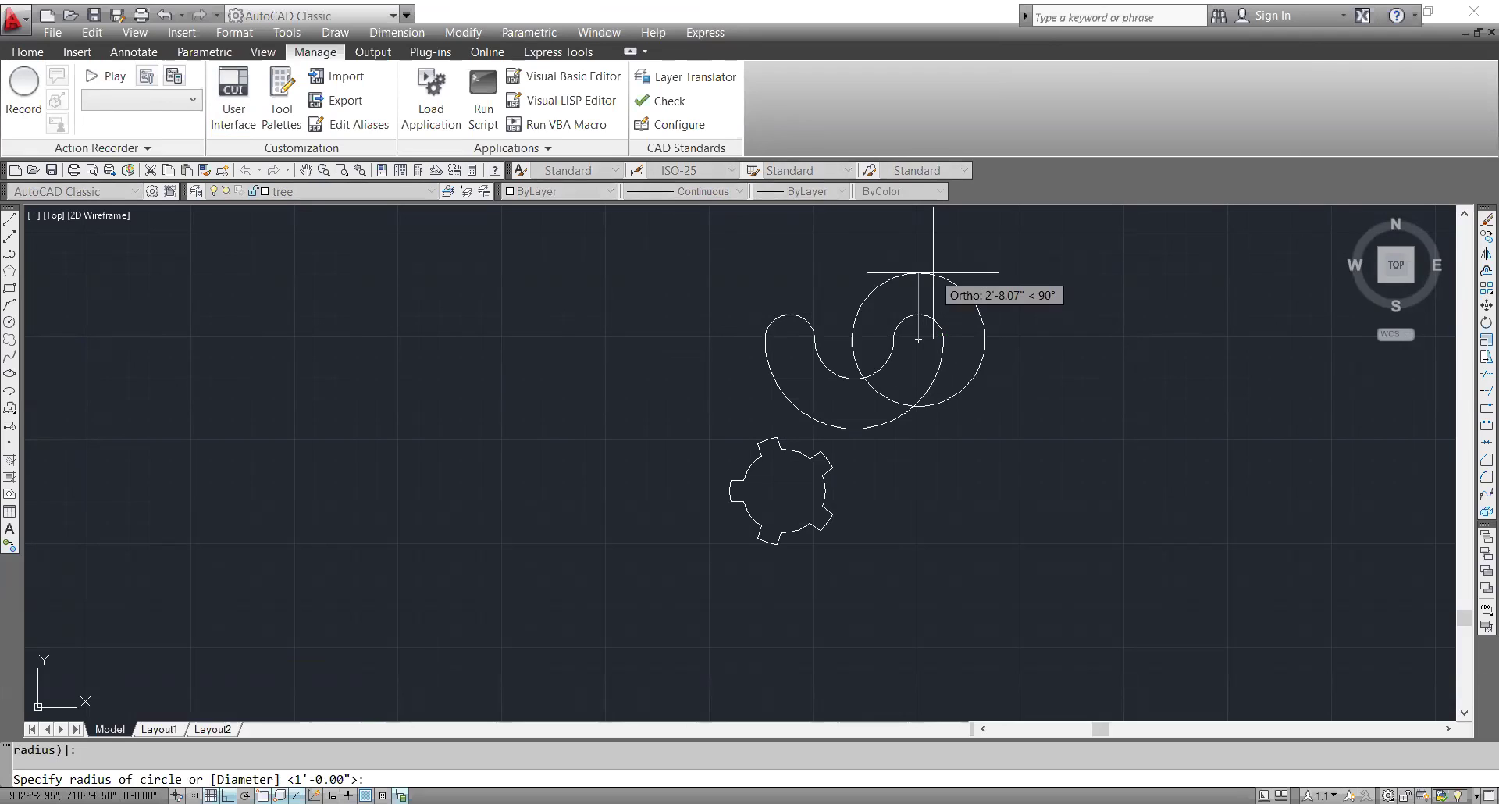
text(21)
key(Return)
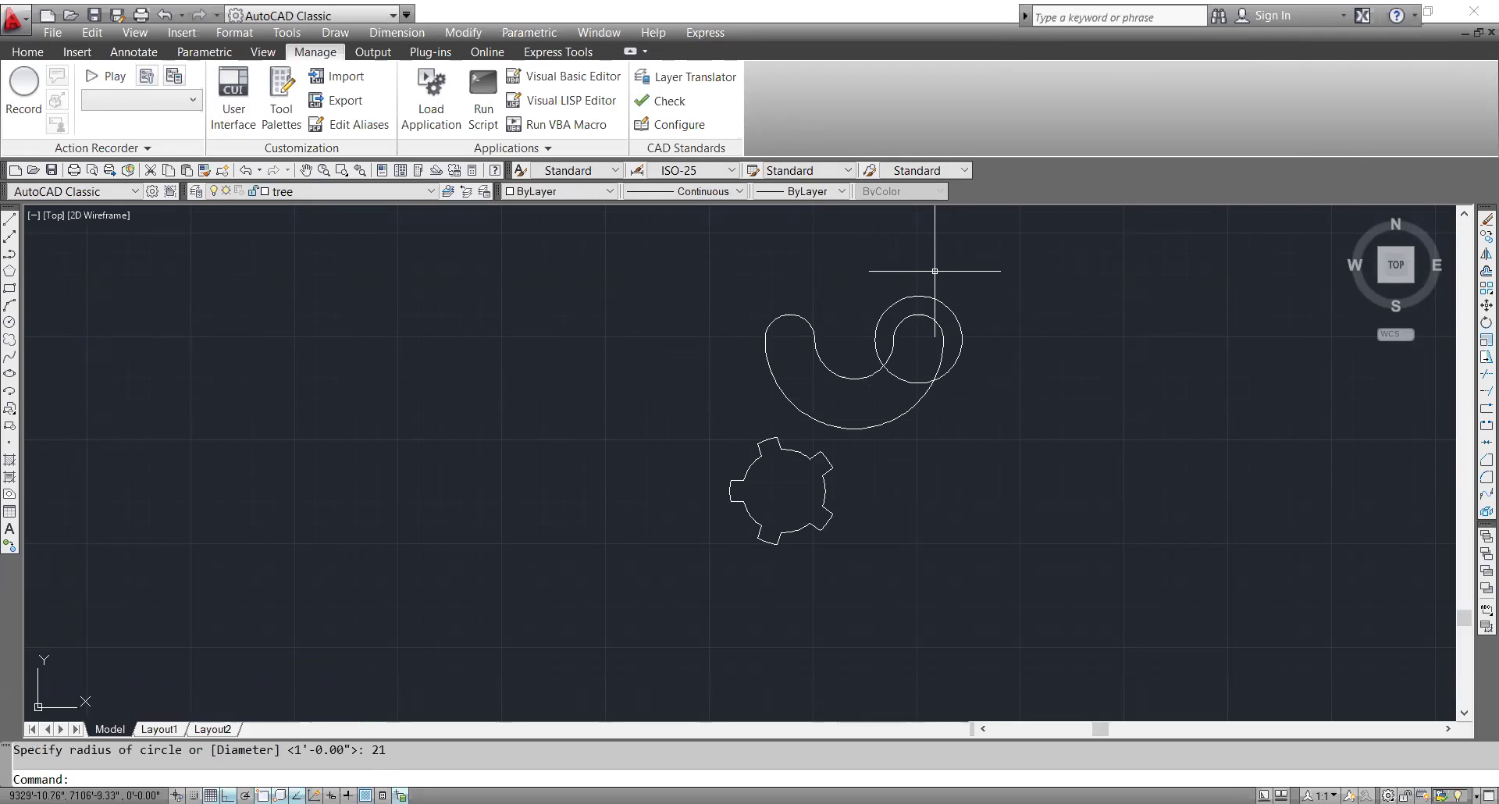
- Draw a matching circle of radius 21 centered on the left rounded end of the U-shaped outline
key(Return)
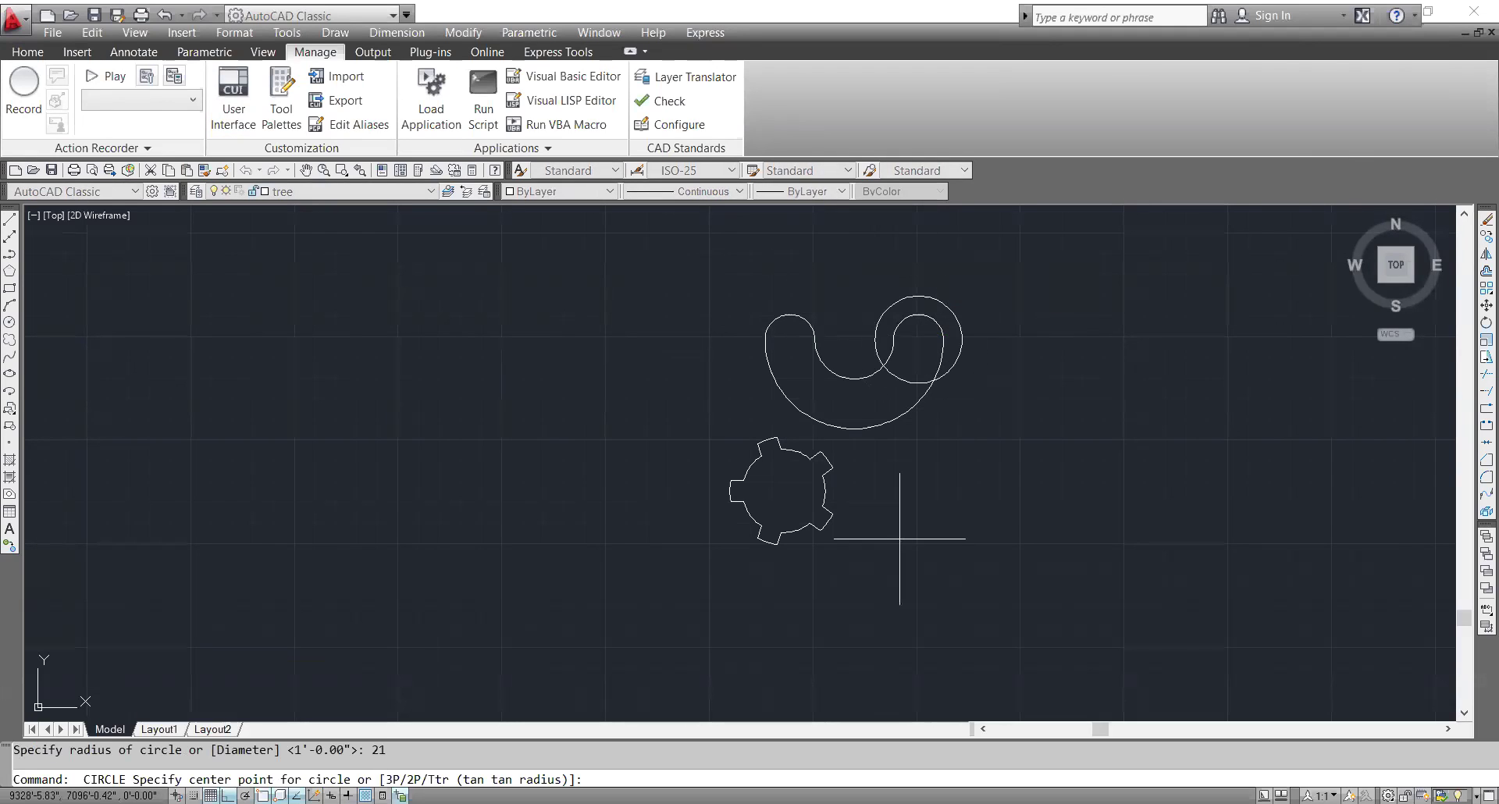
click(789, 340)
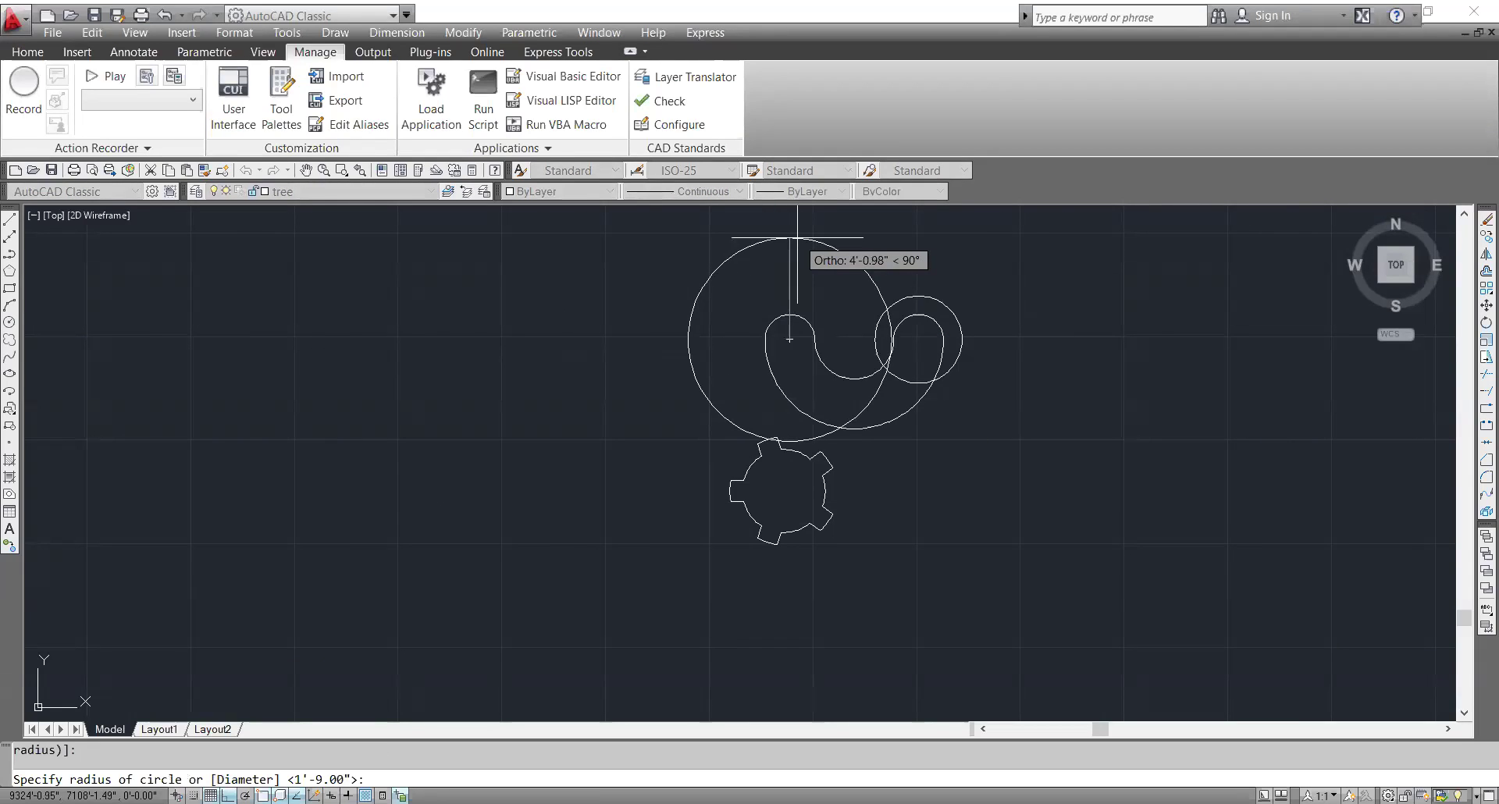
text(21)
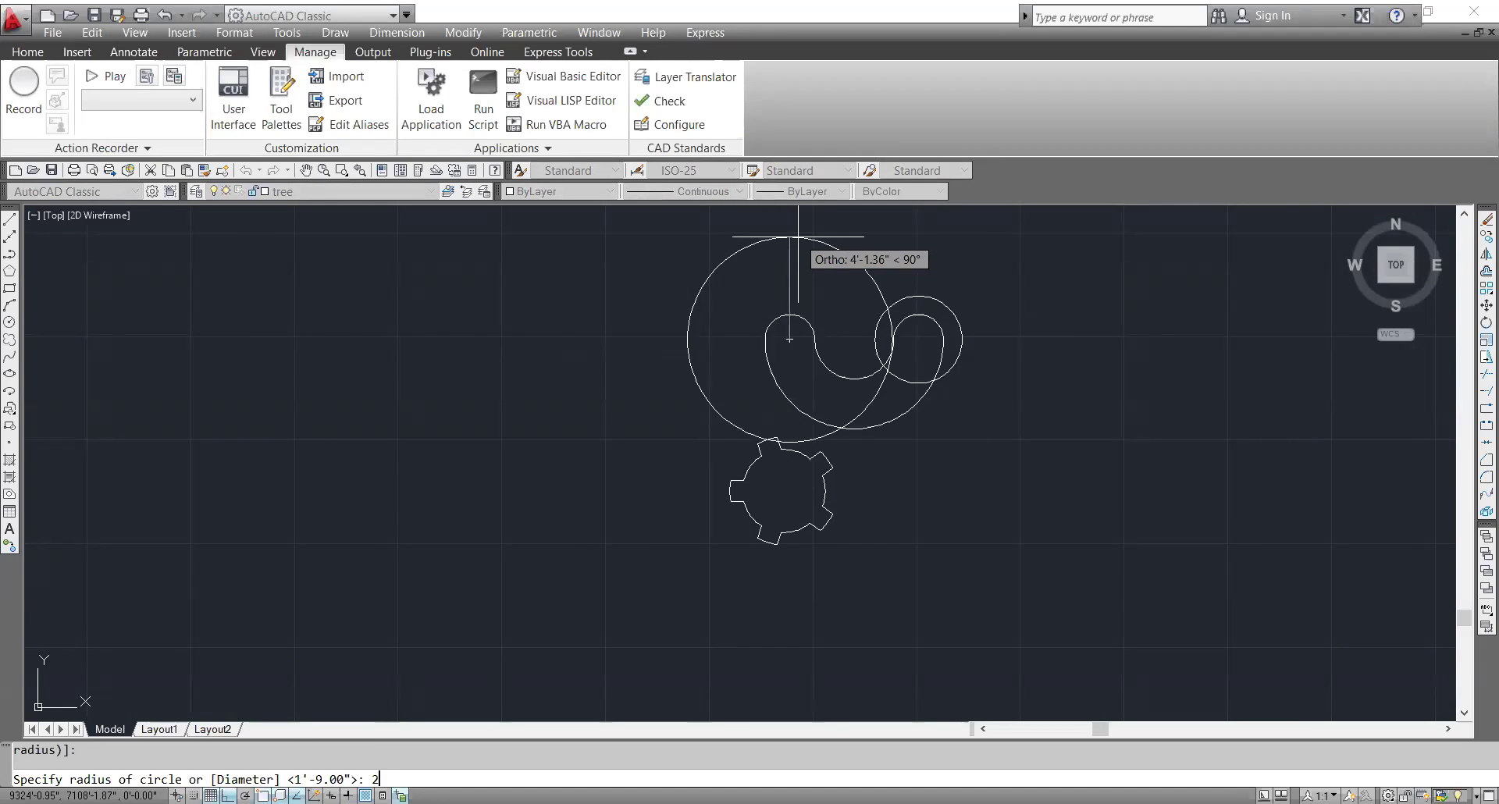
key(Return)
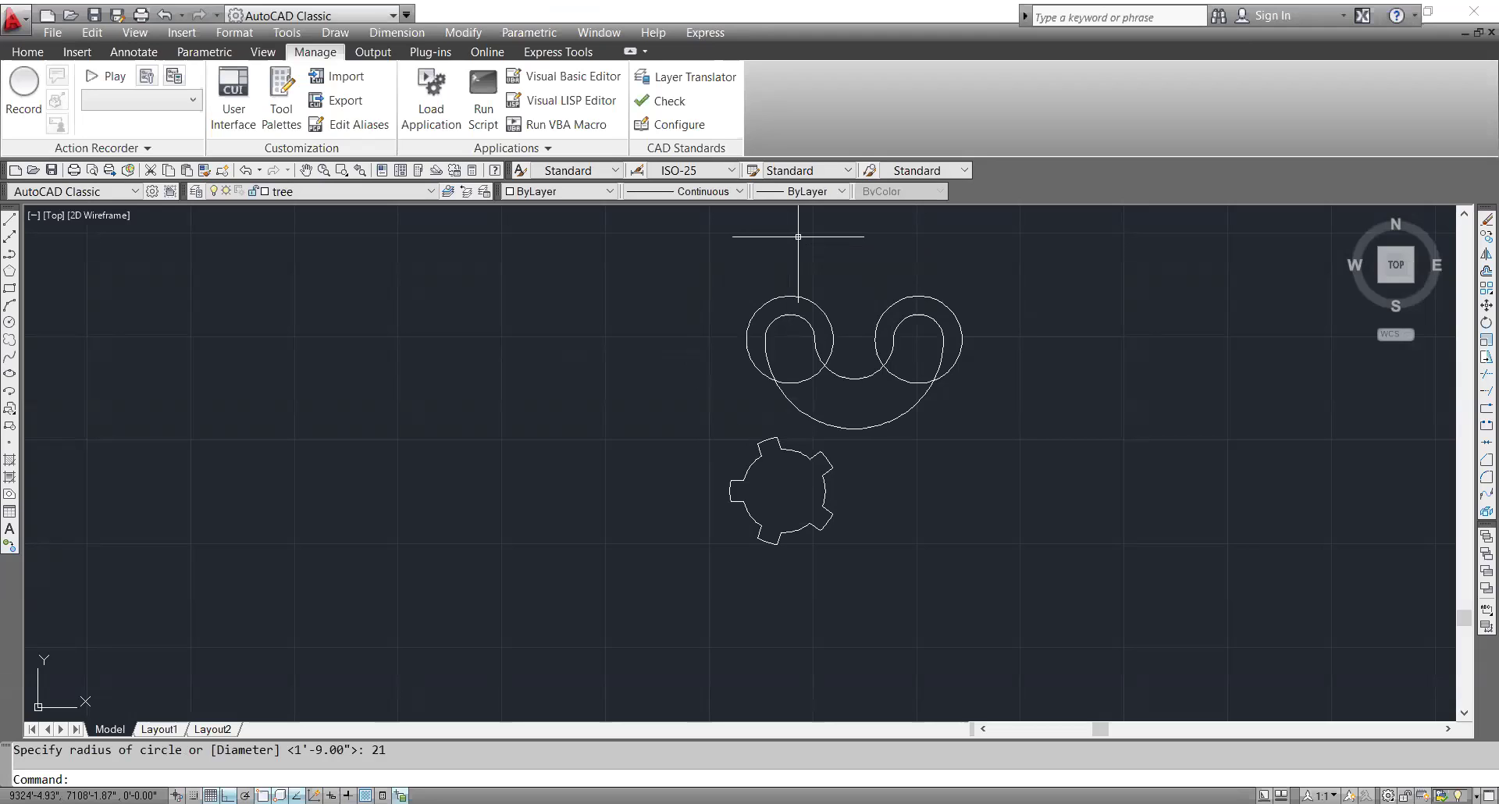
key(Escape)
- Fillet the facing upper sides of the two radius 21 circles with a radius of 25
scroll(898, 312, up, 3)
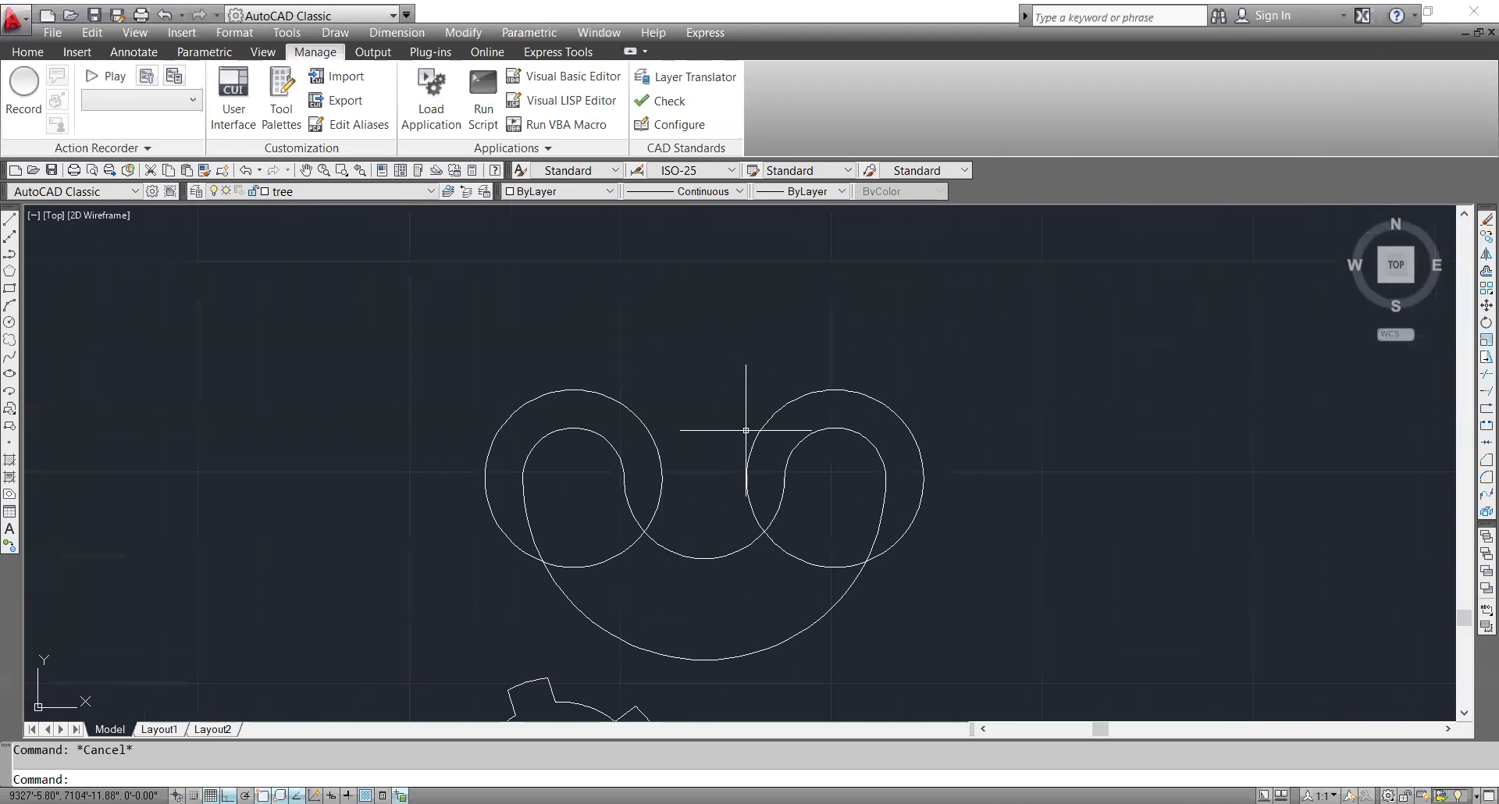
text(f)
key(Return)
text(r)
key(Return)
text(25)
key(Return)
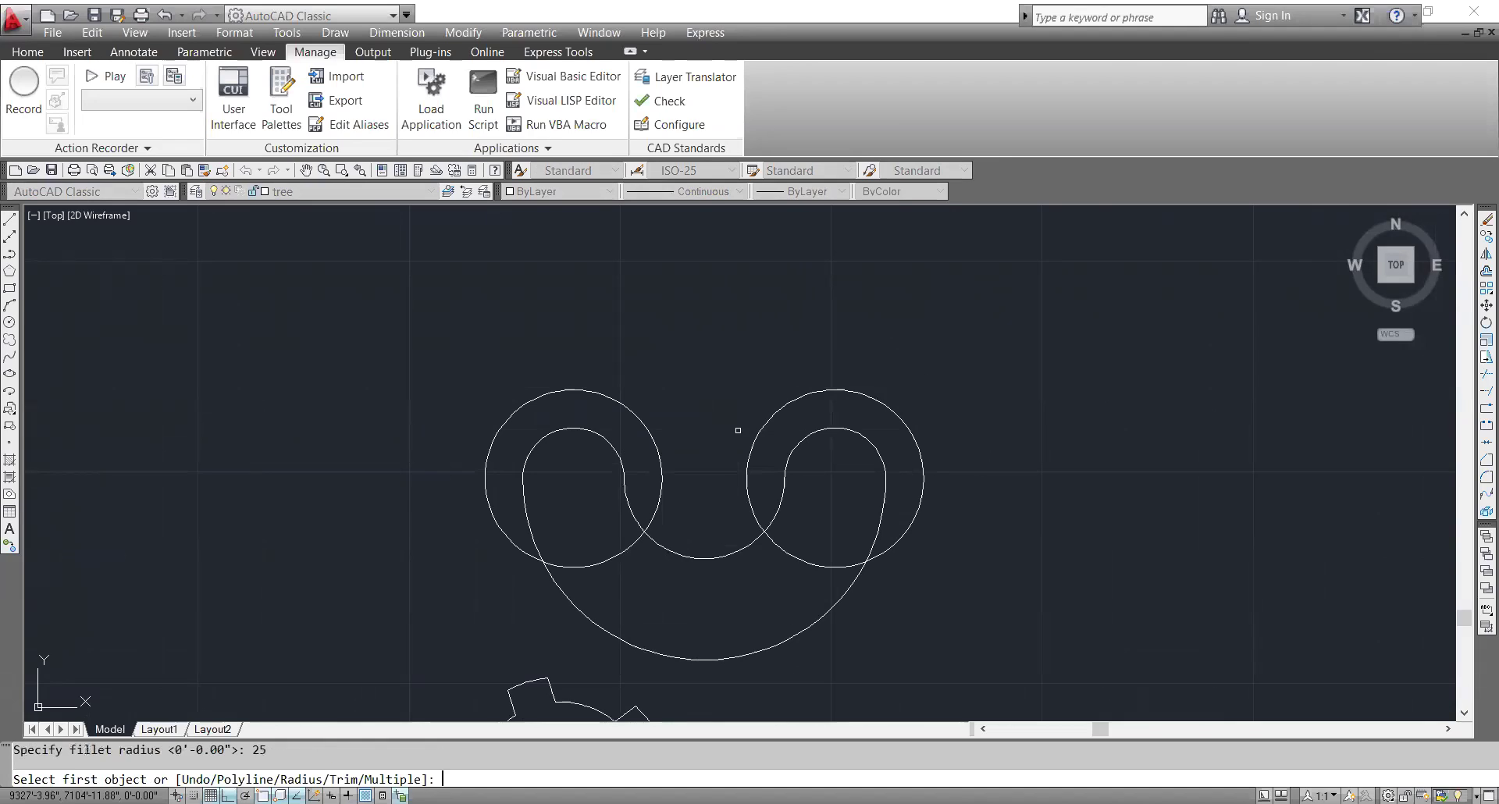
click(647, 441)
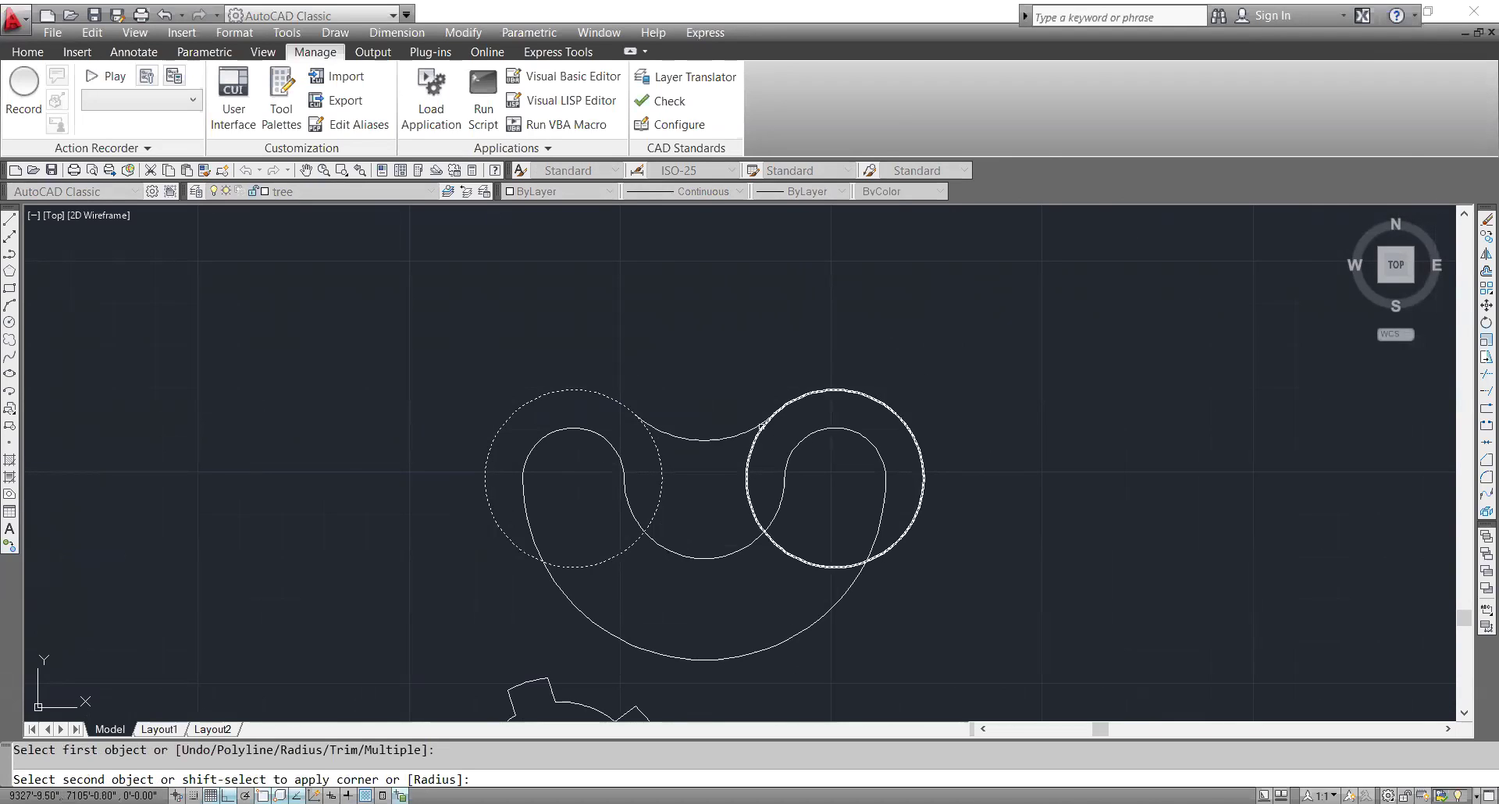
key(Escape)
- Trim the two circles' facing arcs between the fillet and the inner curve of the U-shaped outline
text(tr)
key(Return)
key(Return)
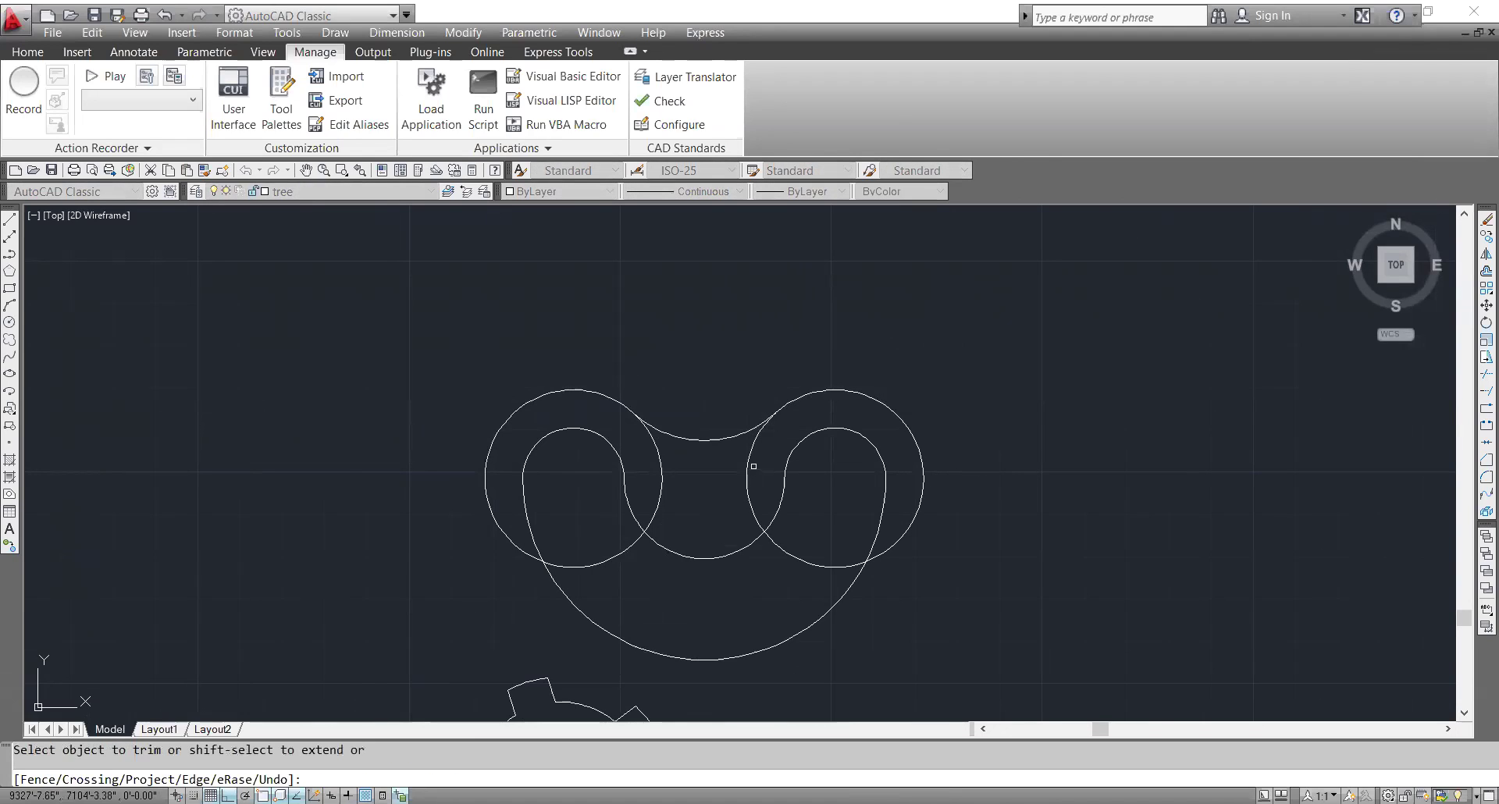
click(754, 466)
click(654, 461)
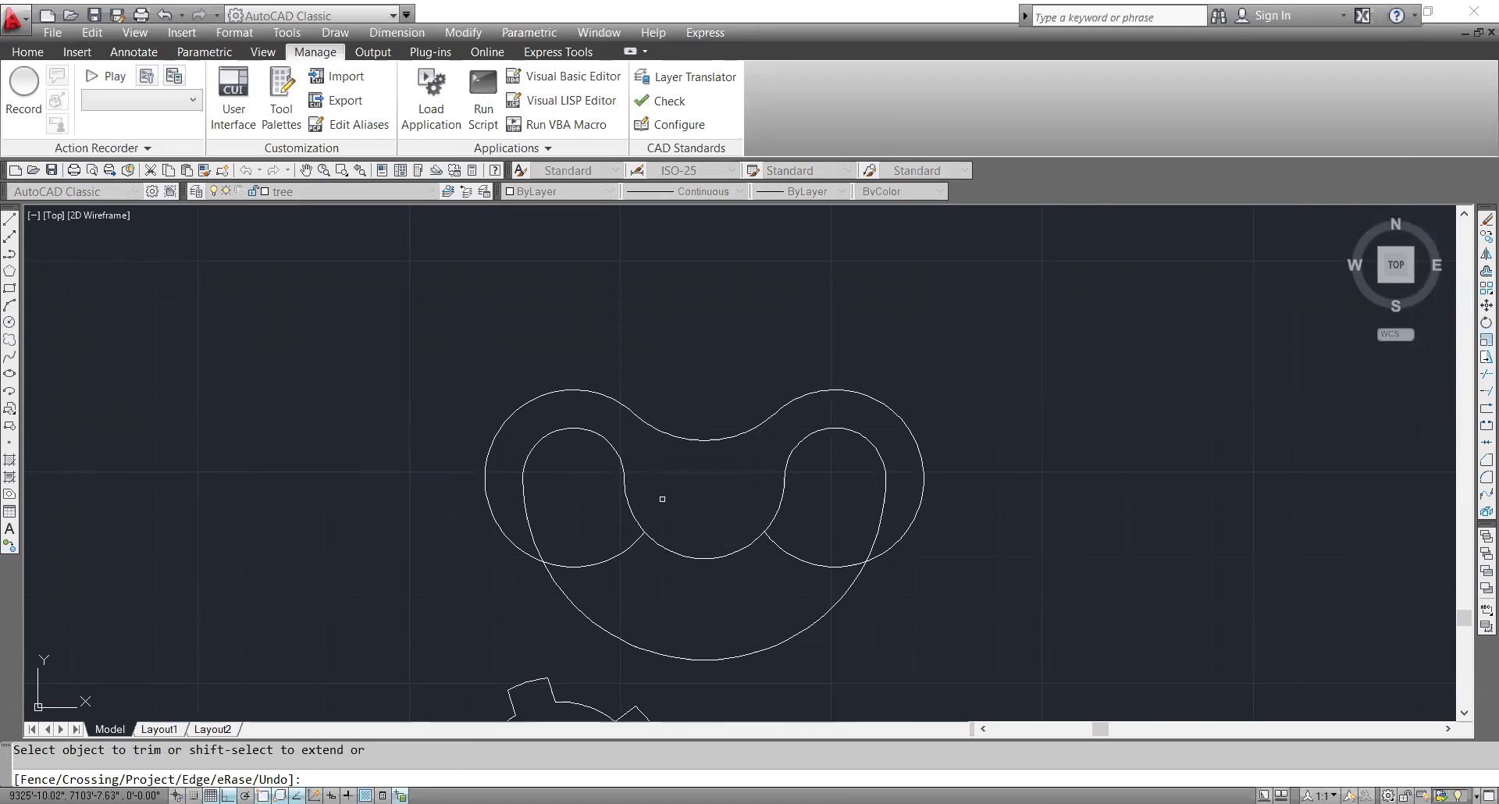
- Trim the lower arcs of both circles that lie inside the U-shaped outline
click(633, 550)
click(614, 578)
click(798, 527)
click(764, 574)
click(519, 561)
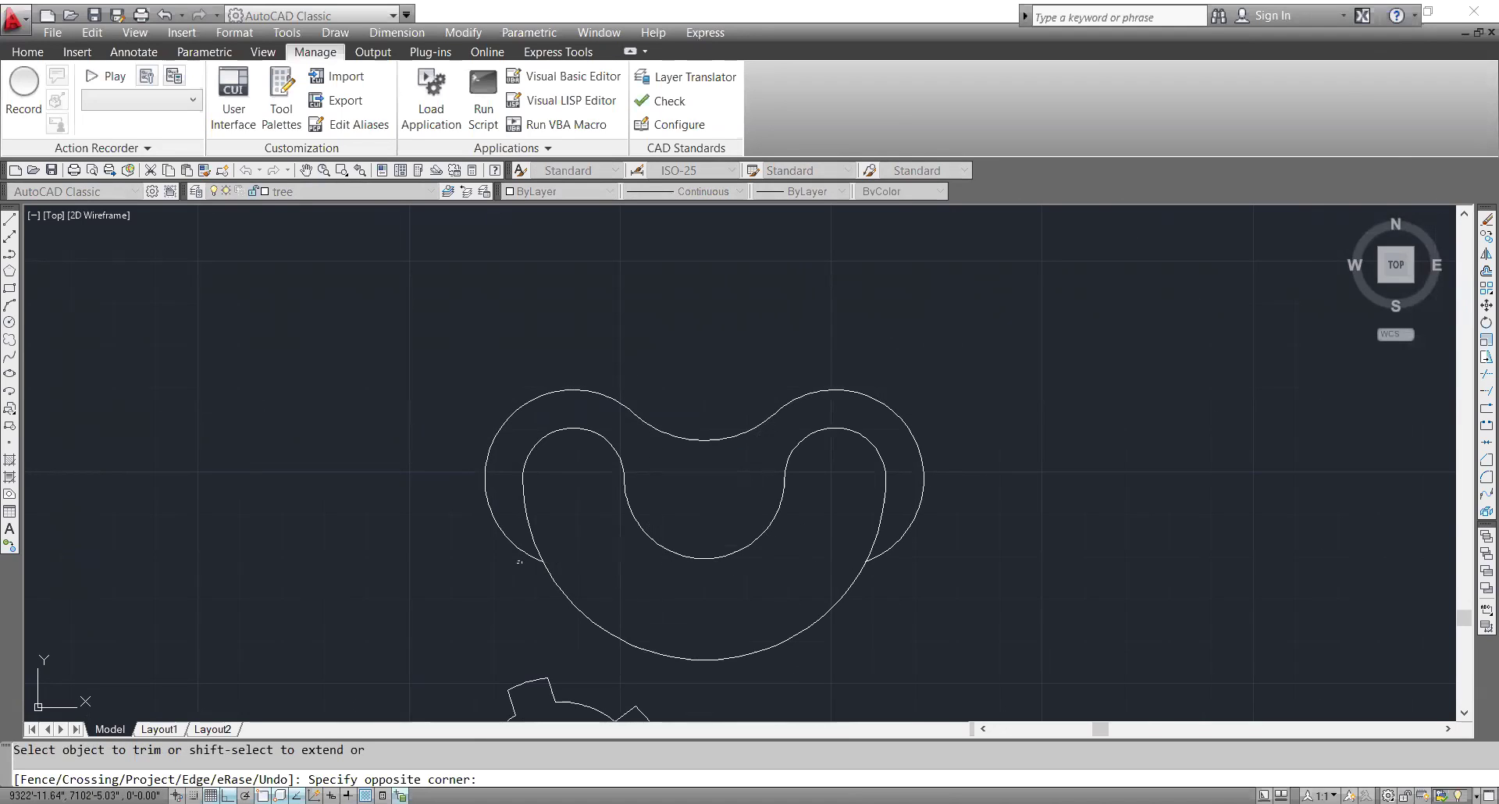
key(Escape)
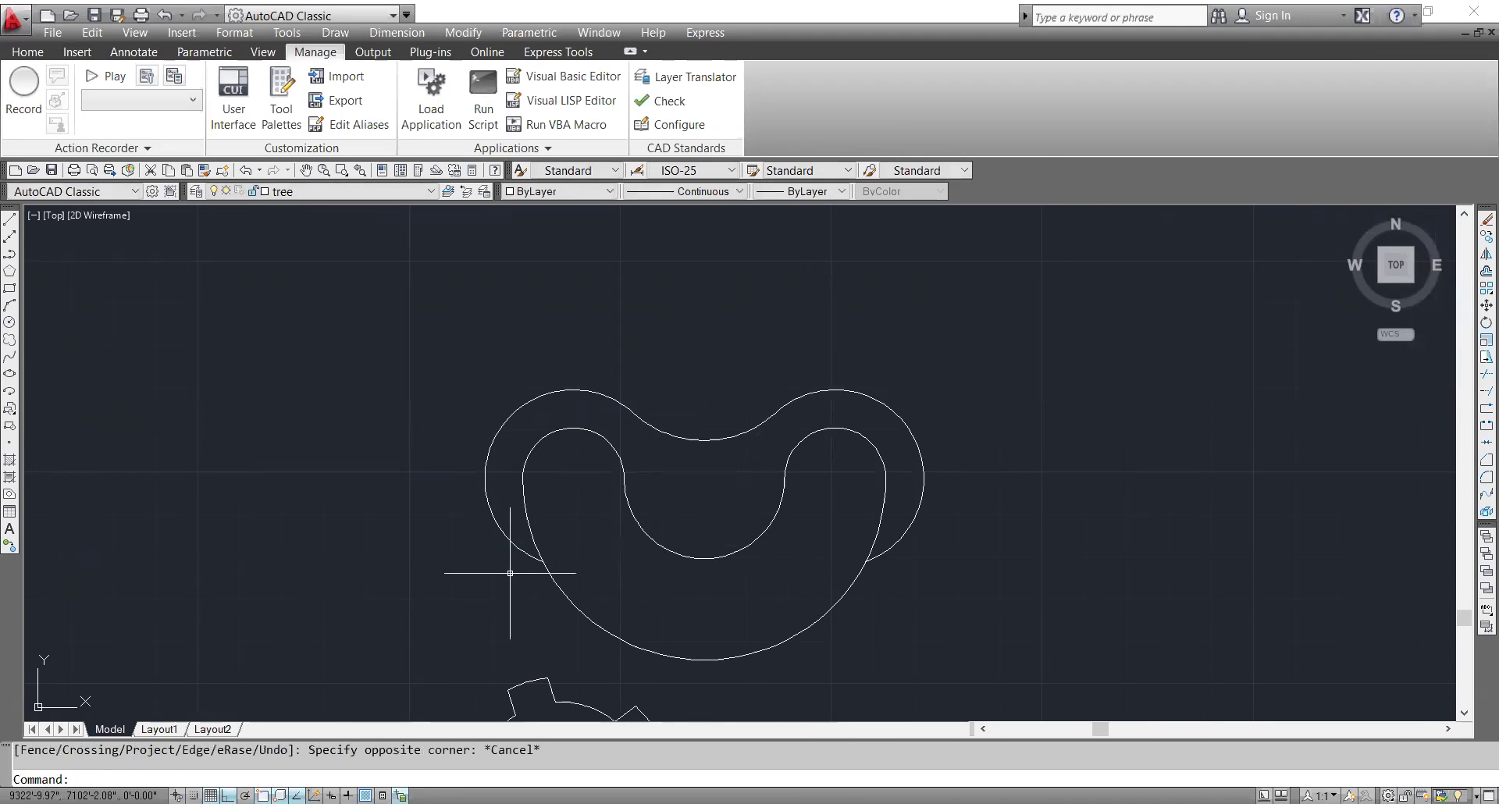
scroll(520, 548, down, 5)
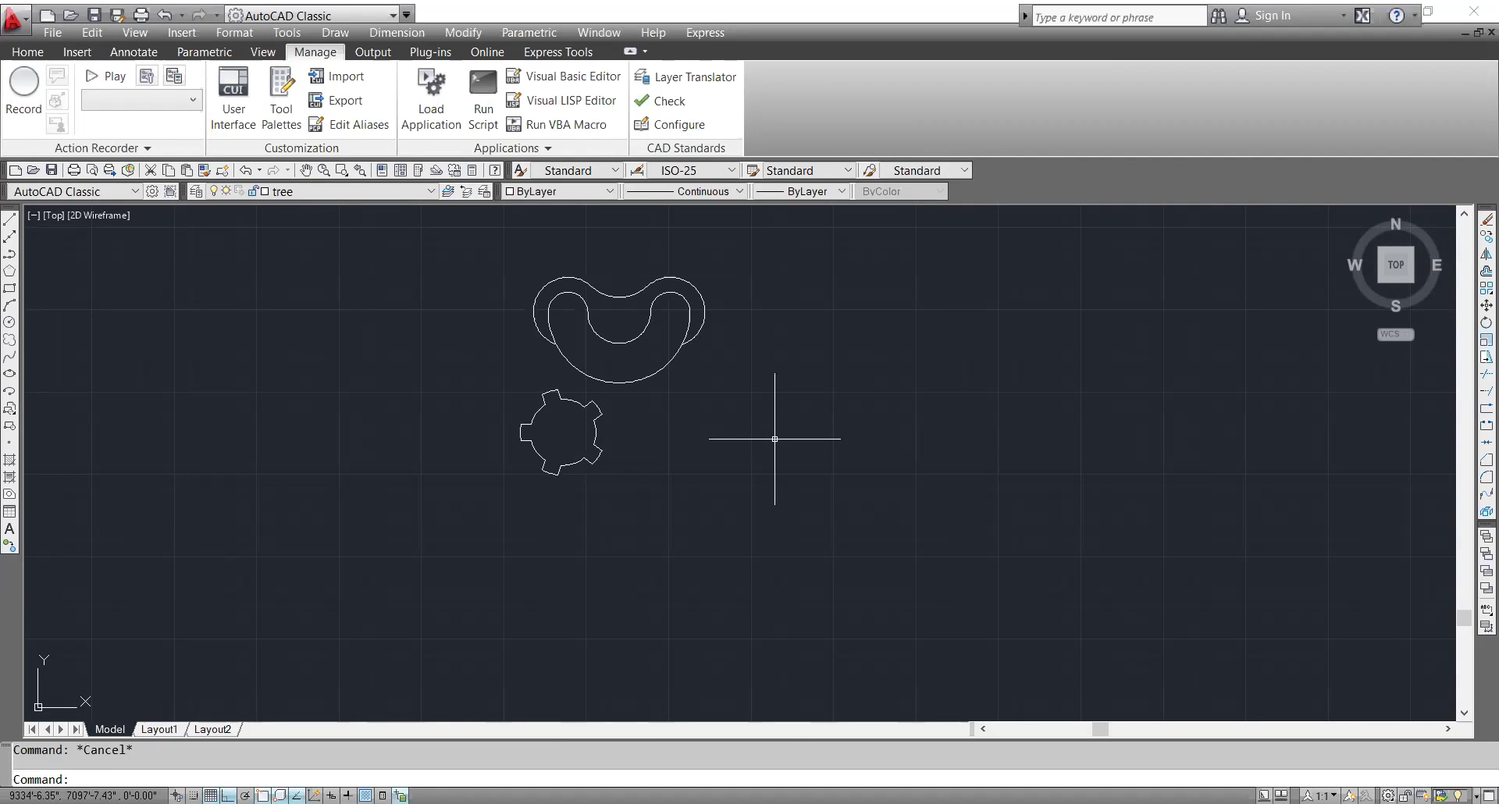
text(l)
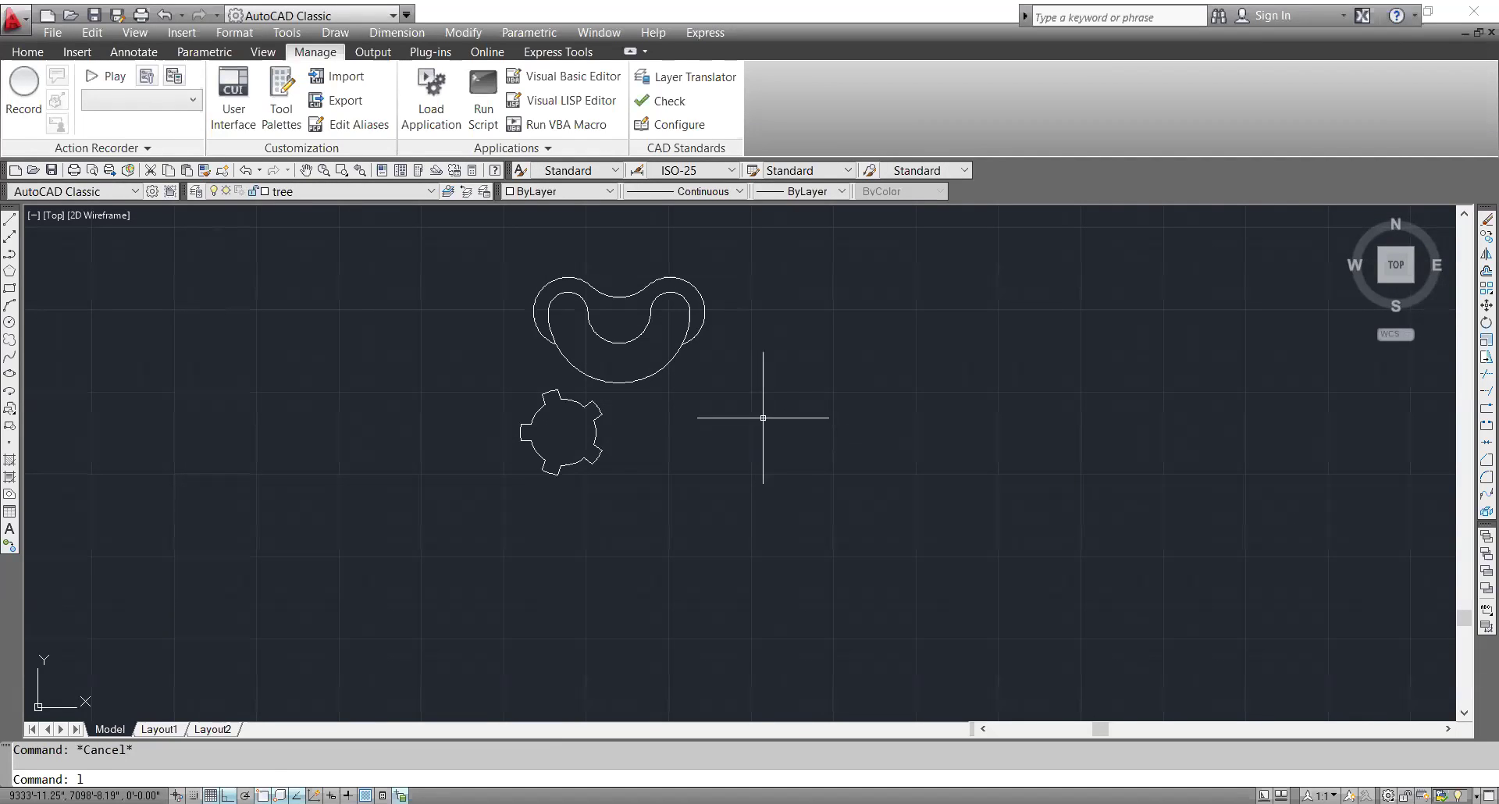
key(Return)
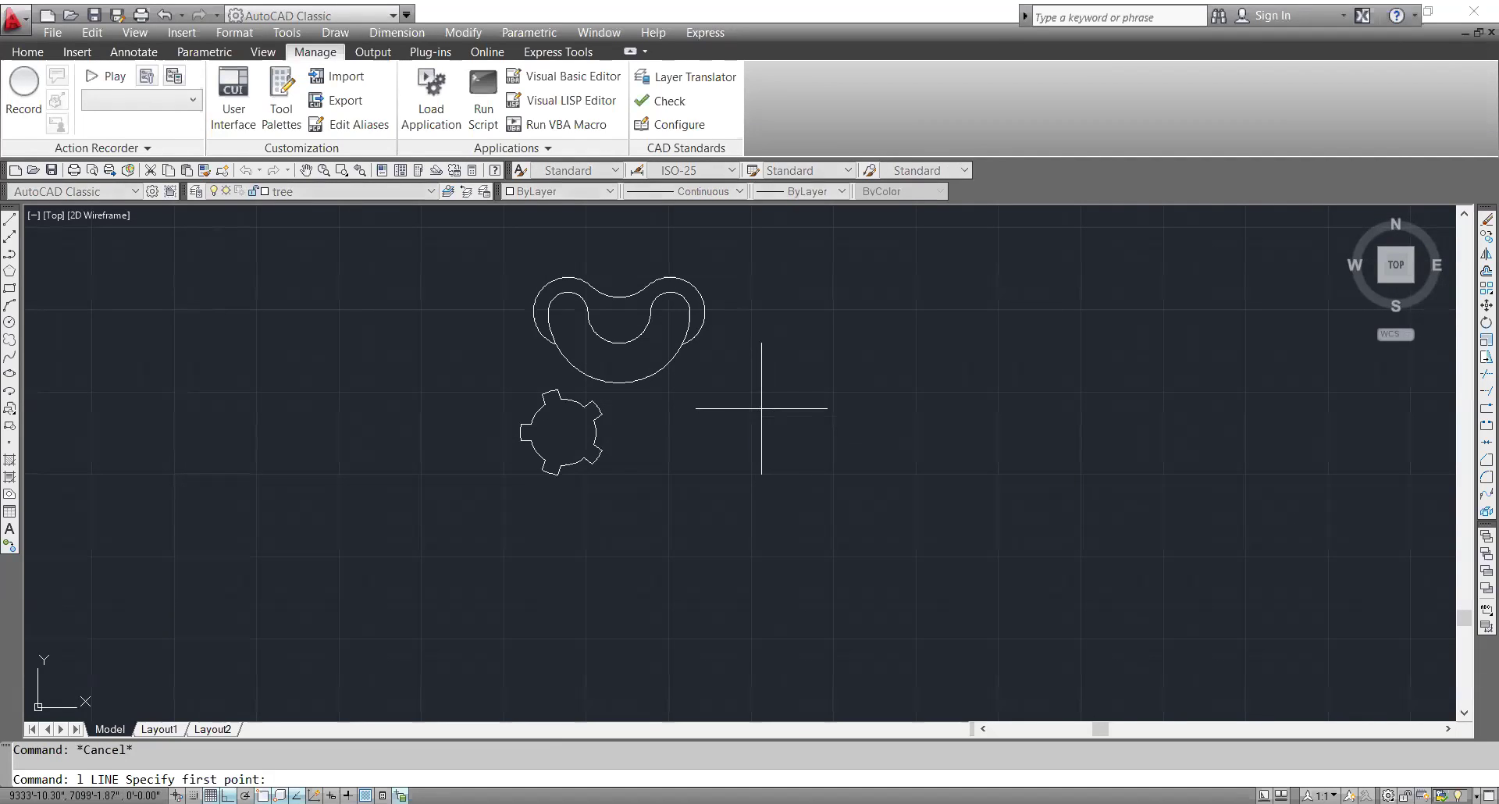
shift+right_click(784, 358)
click(851, 594)
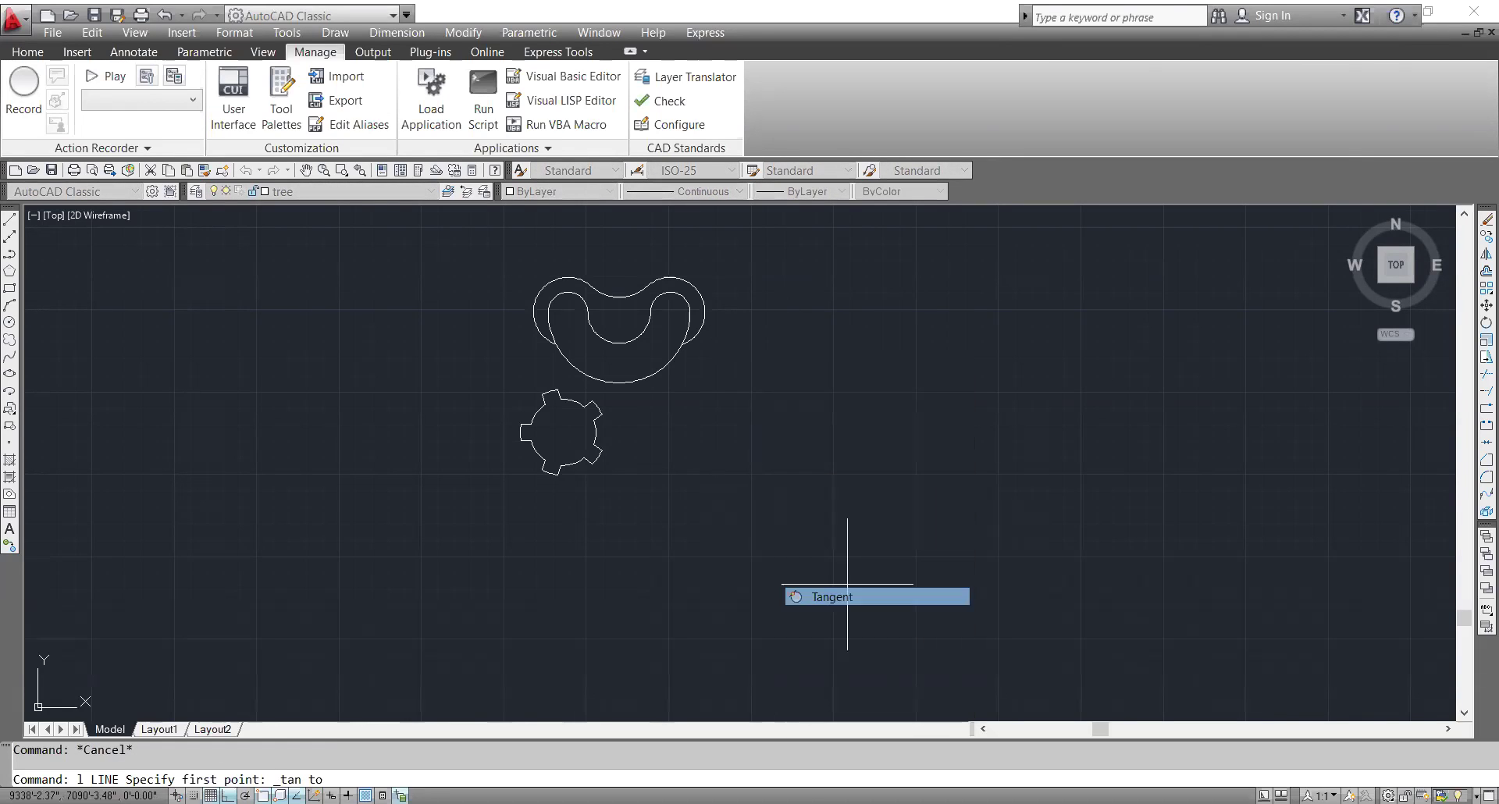
click(704, 308)
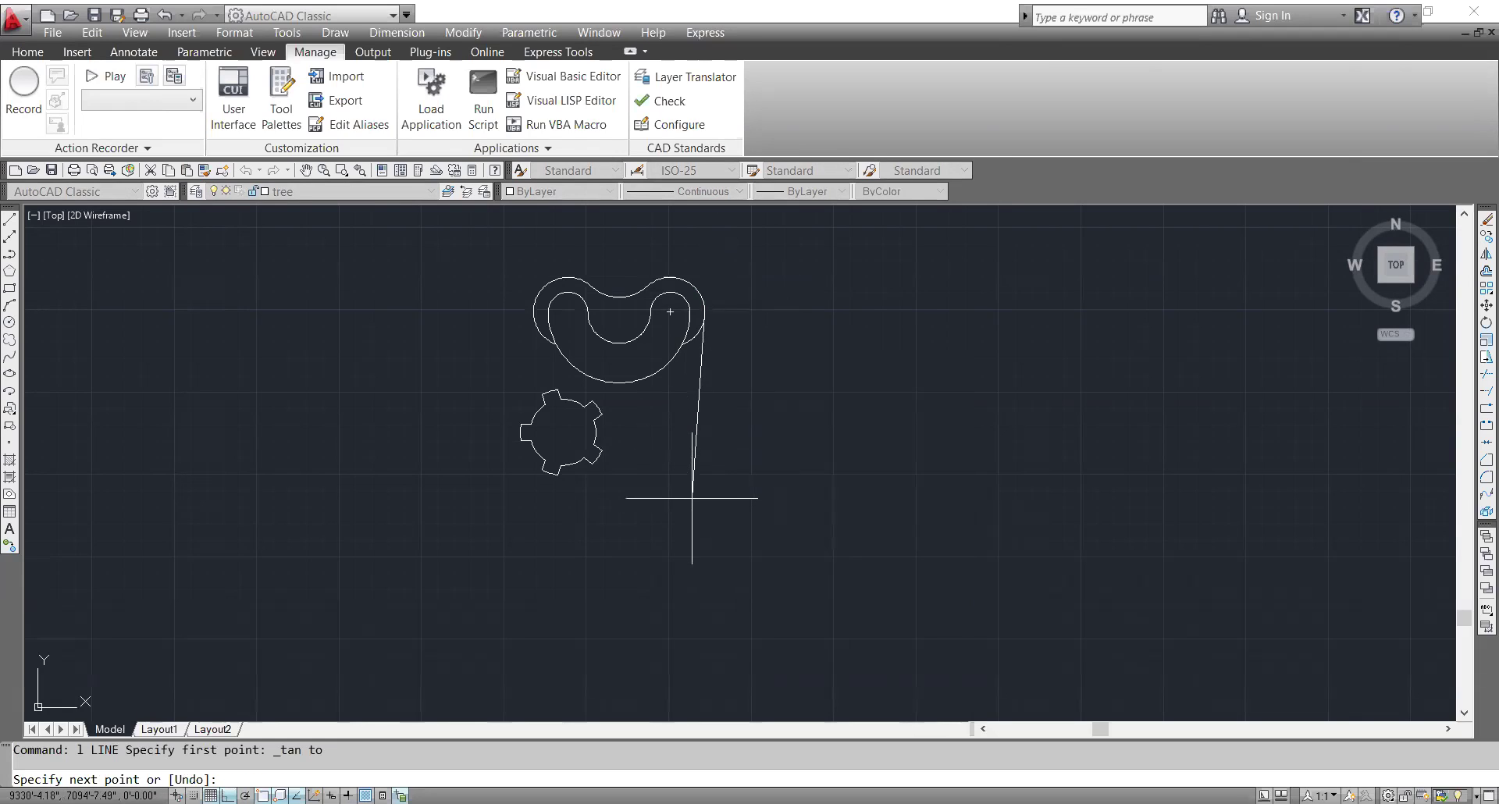
key(Escape)
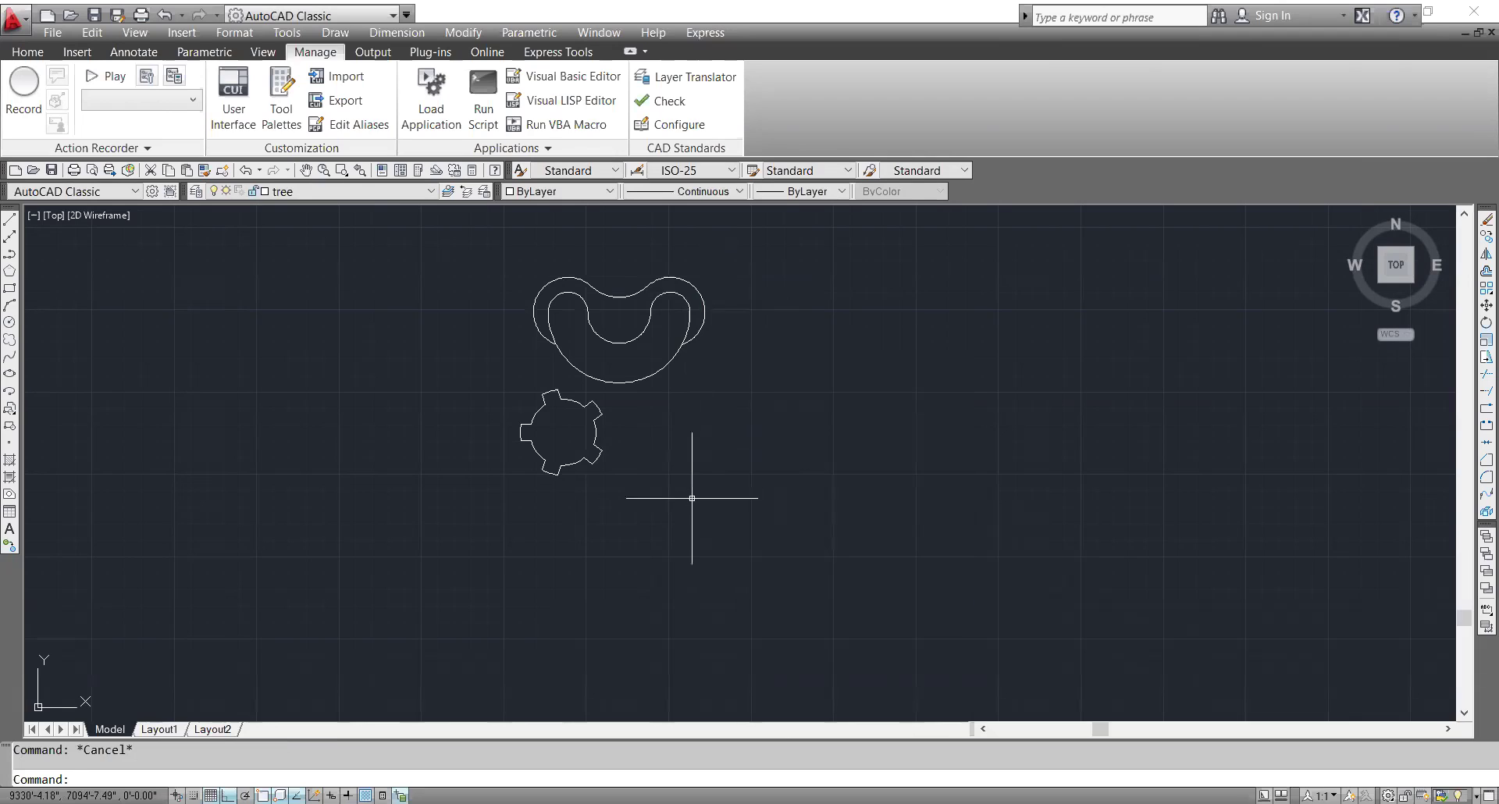
- Draw a horizontal line from the center of the tabbed circle, extending right beyond the outer contour above
text(l)
key(Return)
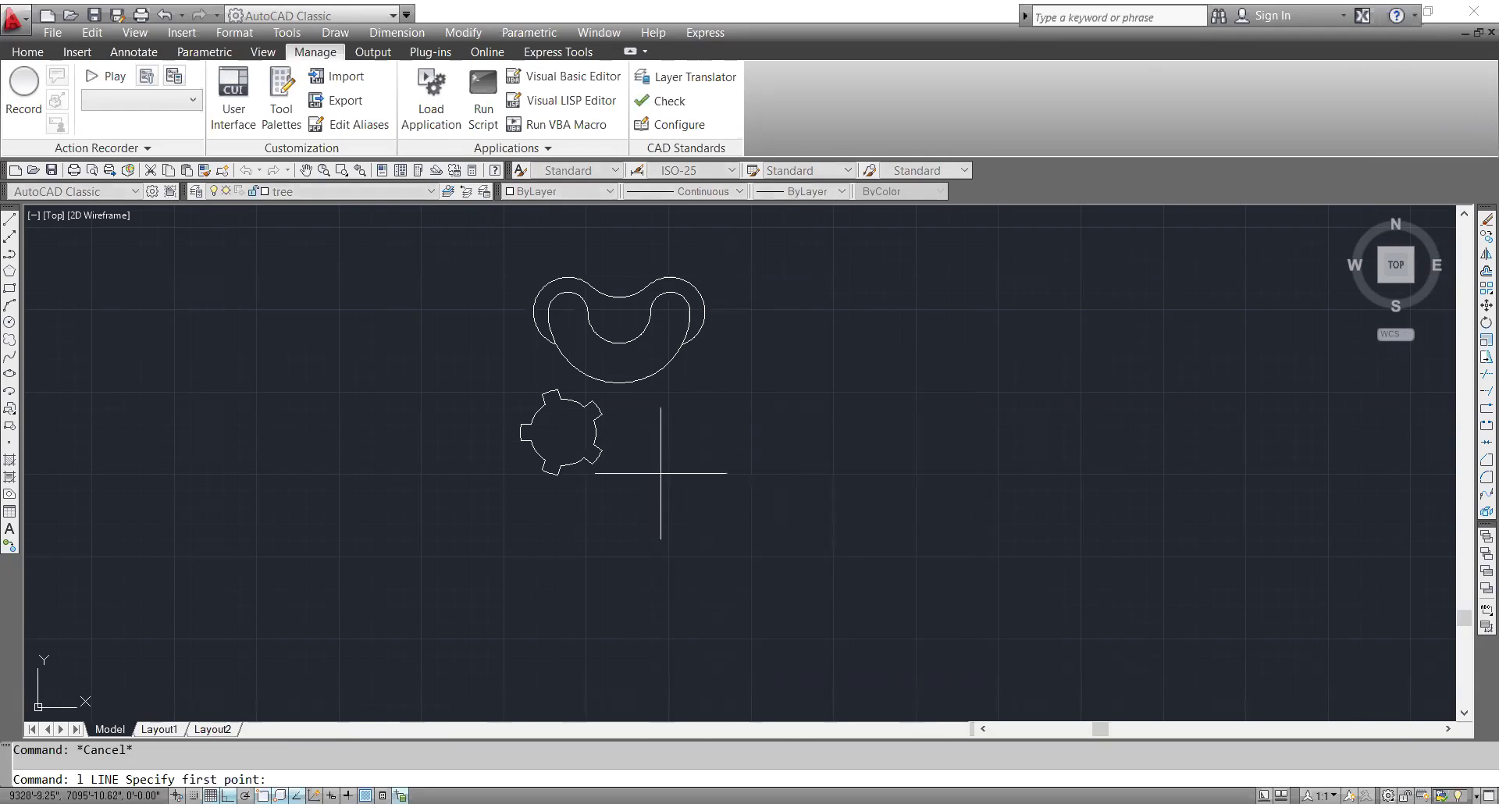
click(562, 431)
click(852, 425)
key(Escape)
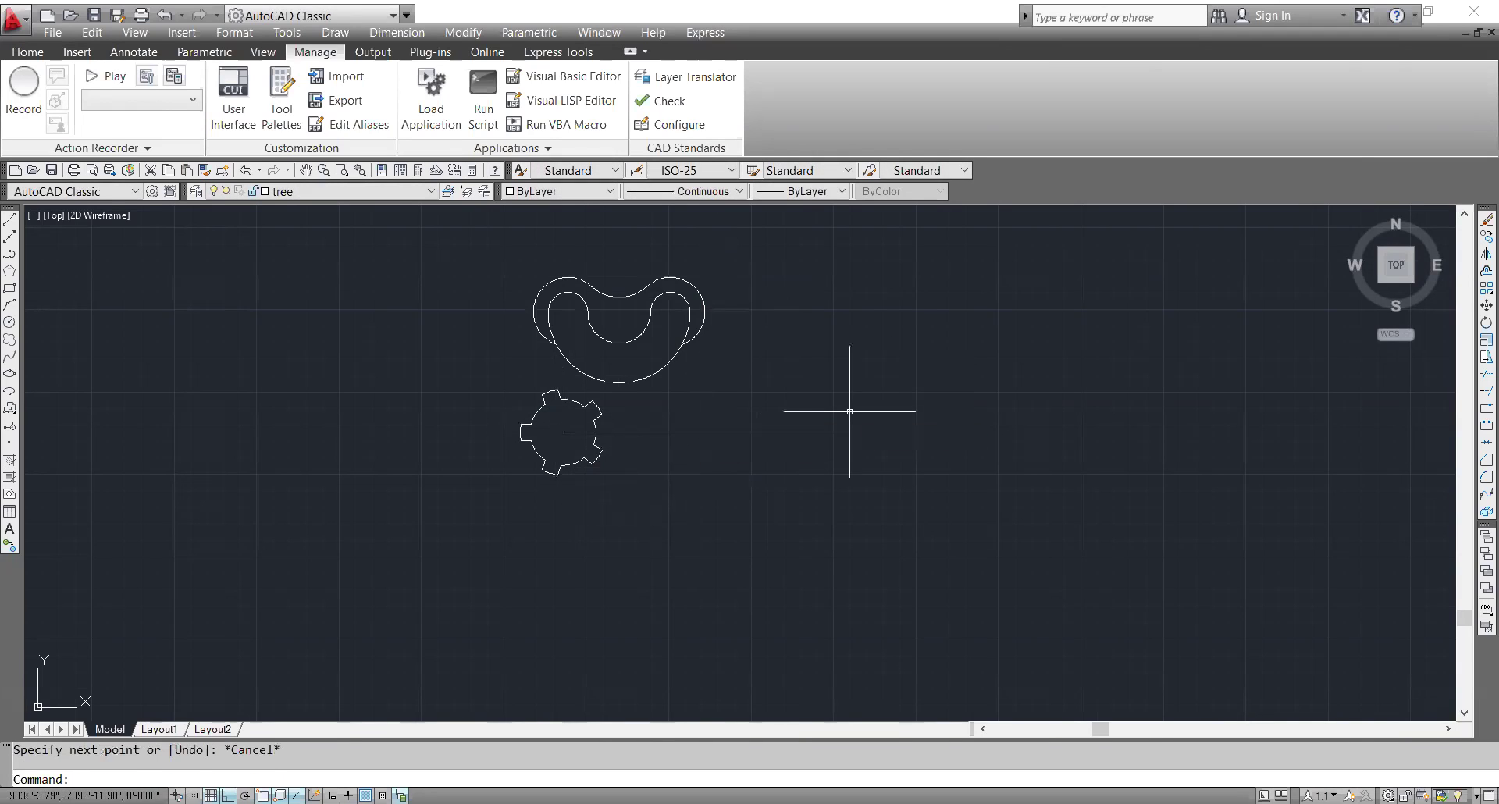
text(l)
key(Return)
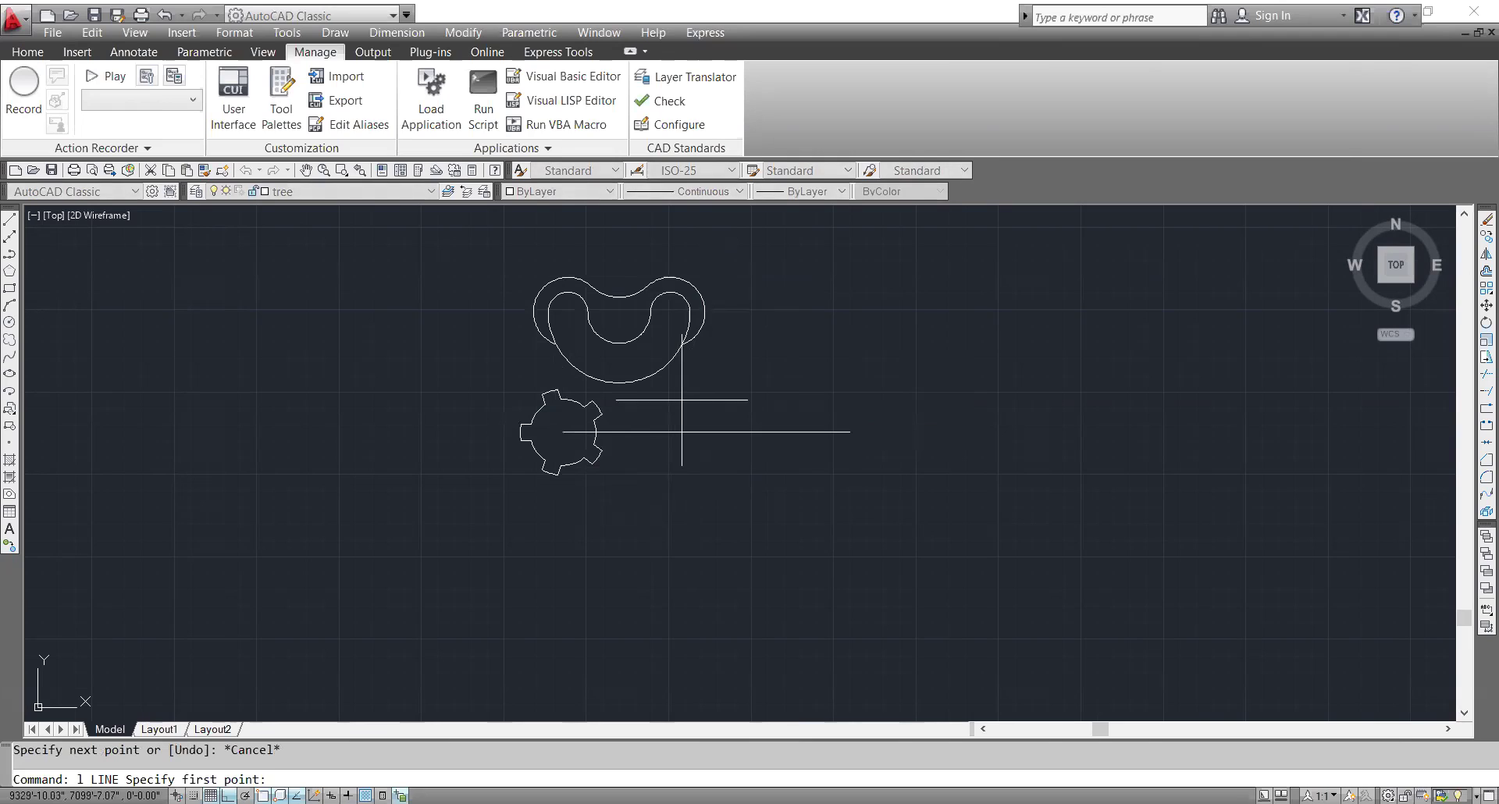
click(710, 310)
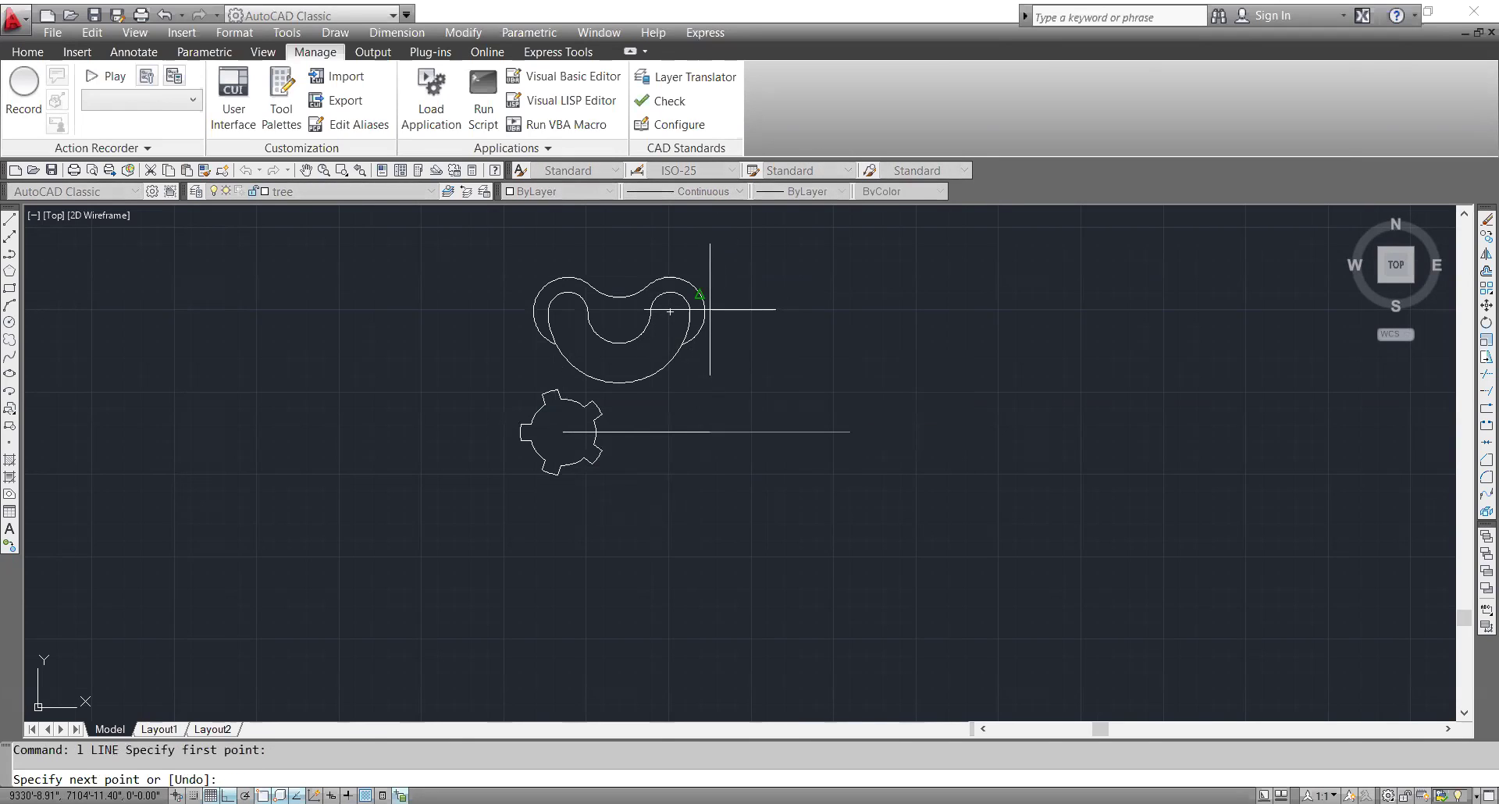
key(Escape)
- Draw a line tangent to the right side of the outer contour and perpendicular to the horizontal line below
text(l)
key(Return)
shift+right_click(709, 310)
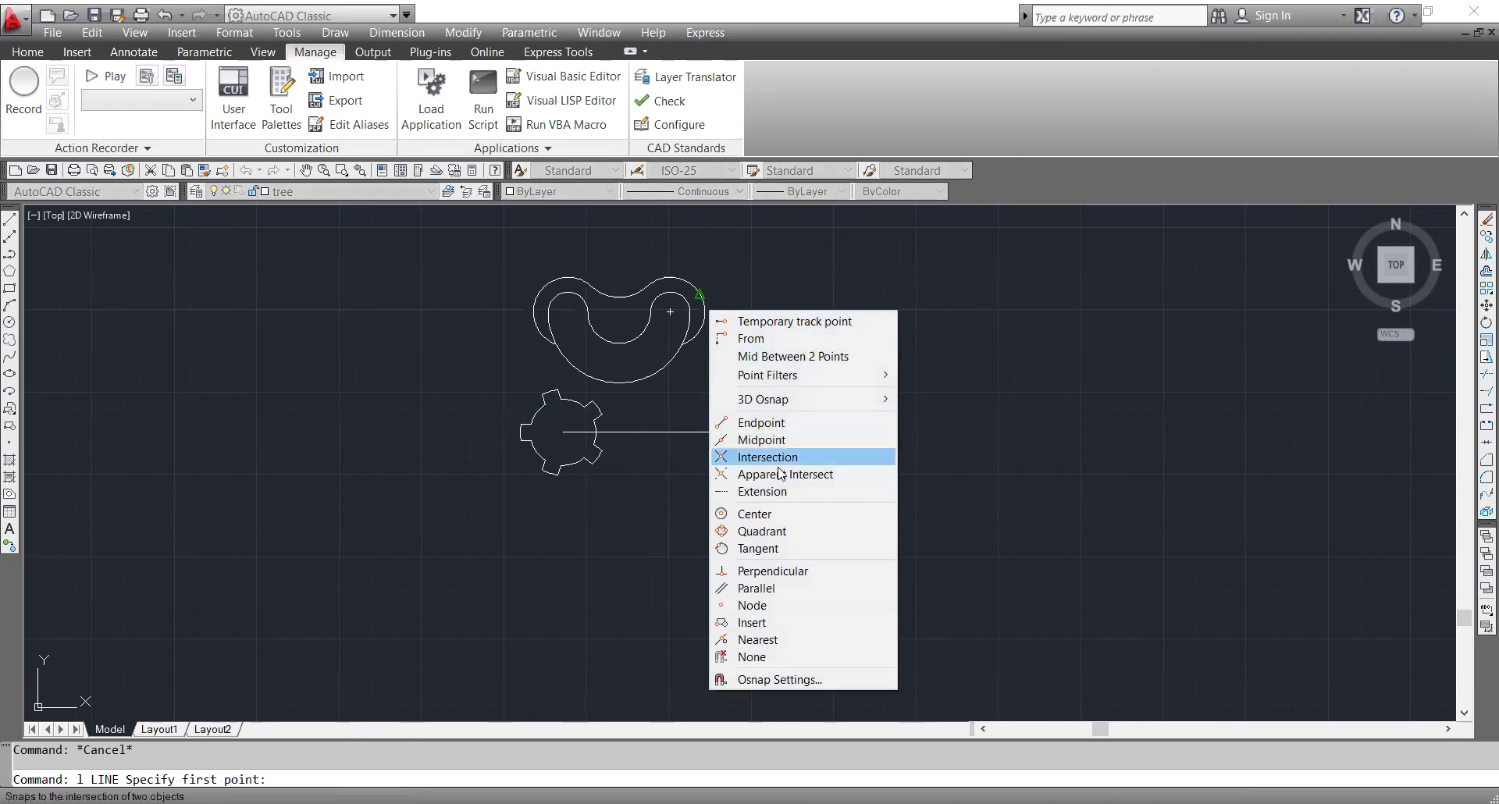
click(787, 548)
click(710, 312)
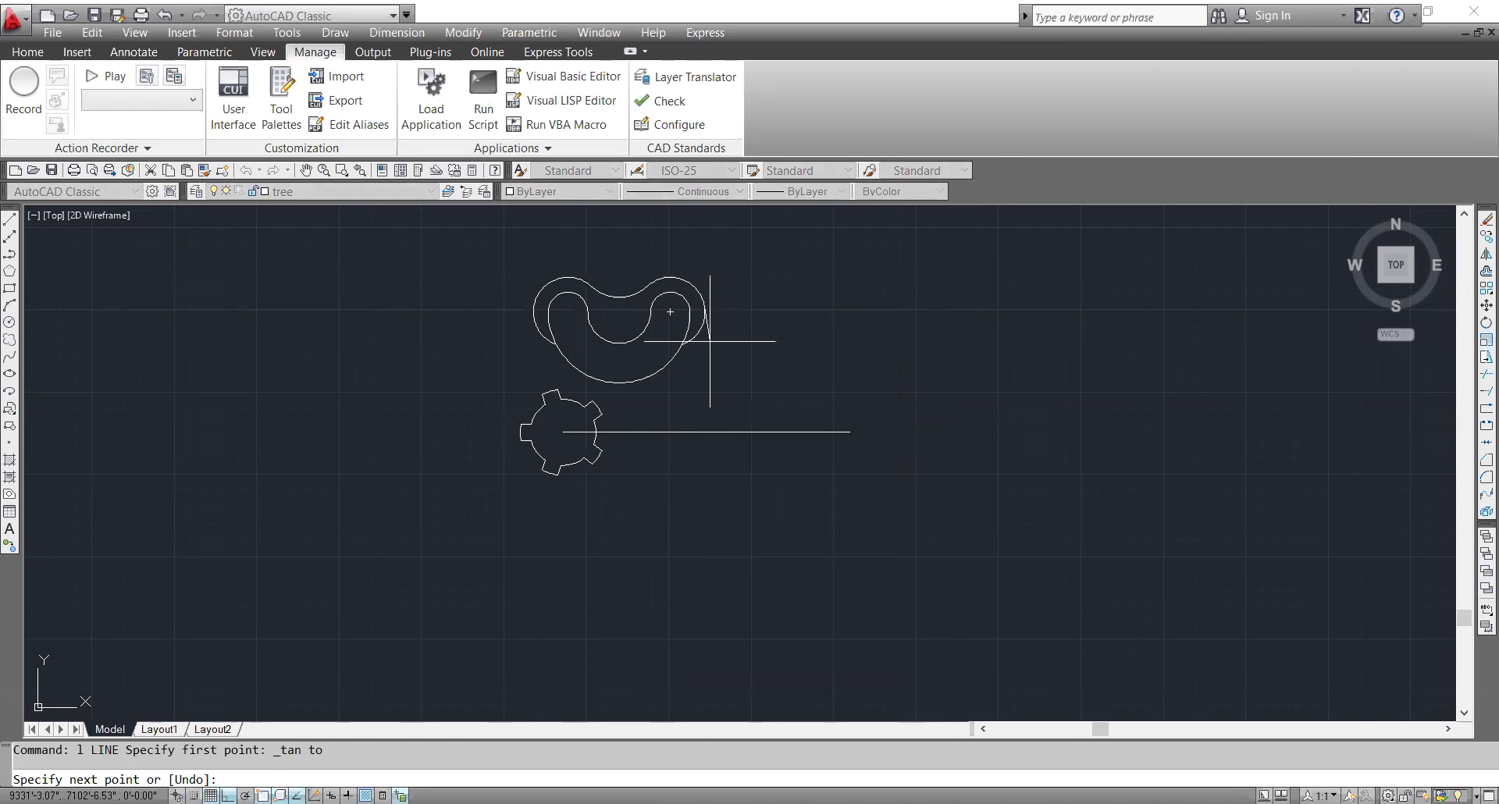
shift+right_click(704, 436)
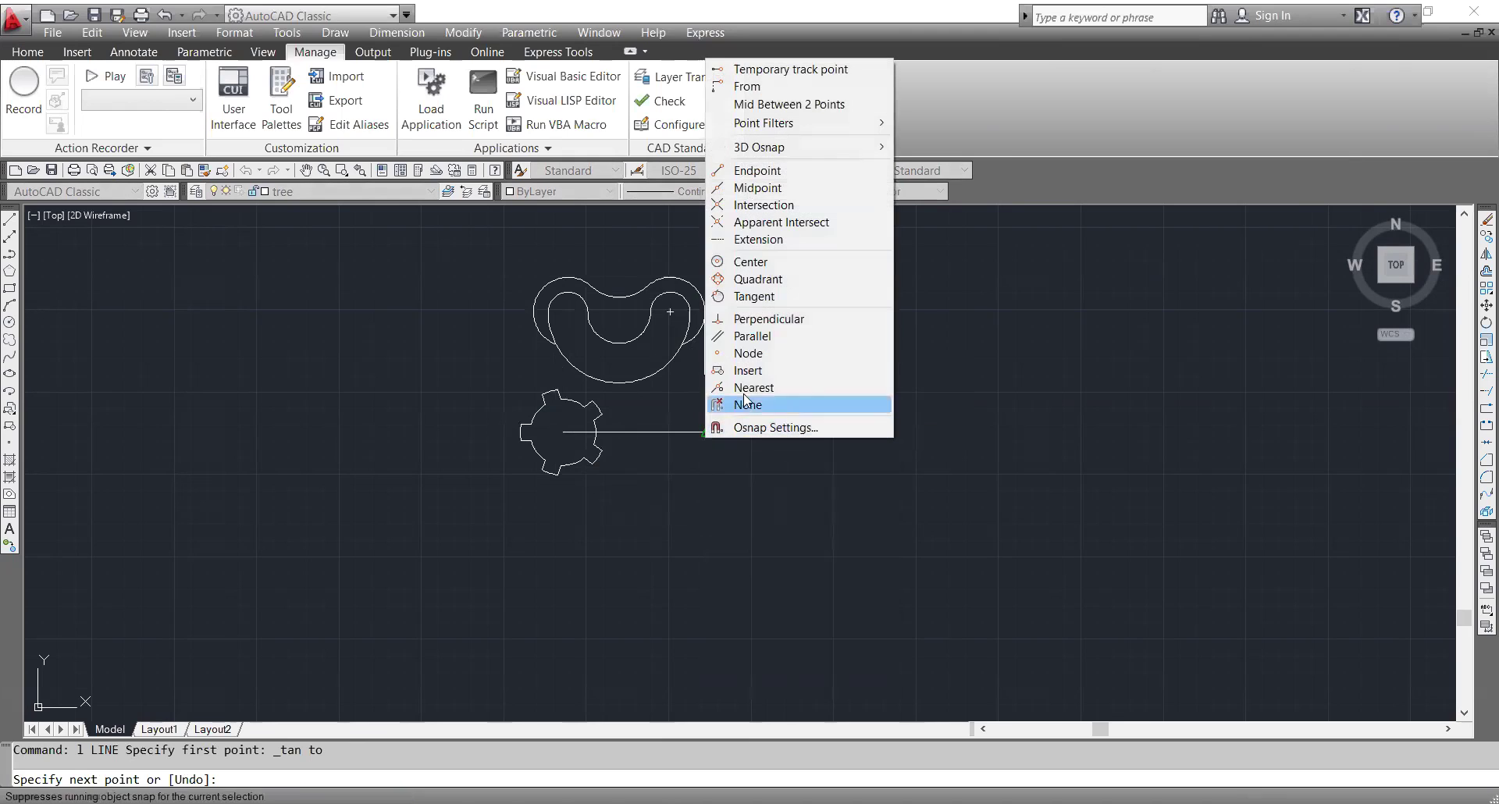
click(770, 320)
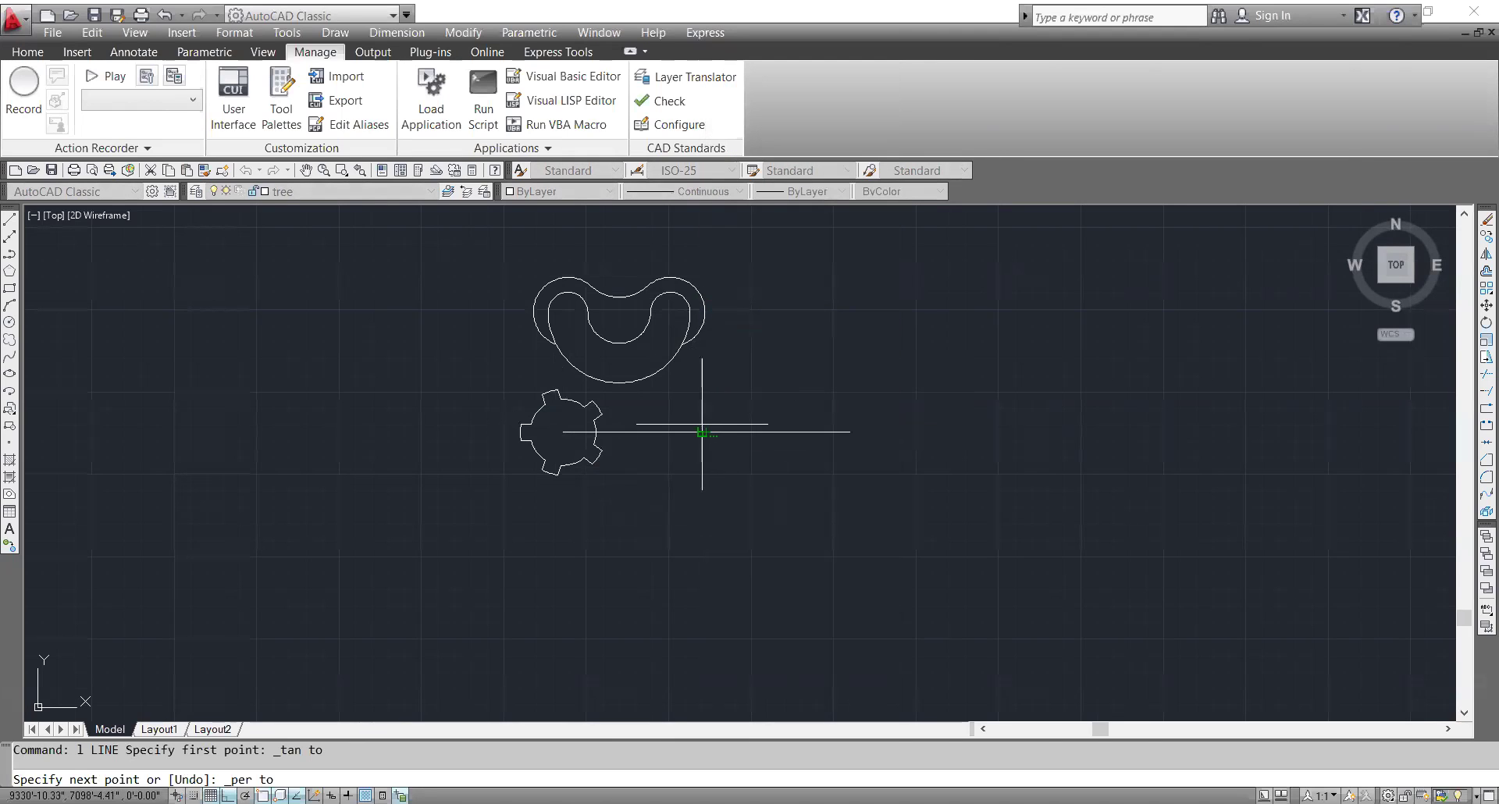
click(704, 431)
key(Escape)
- Draw a circle of radius 34 centered on the tabbed circle
scroll(737, 427, up, 3)
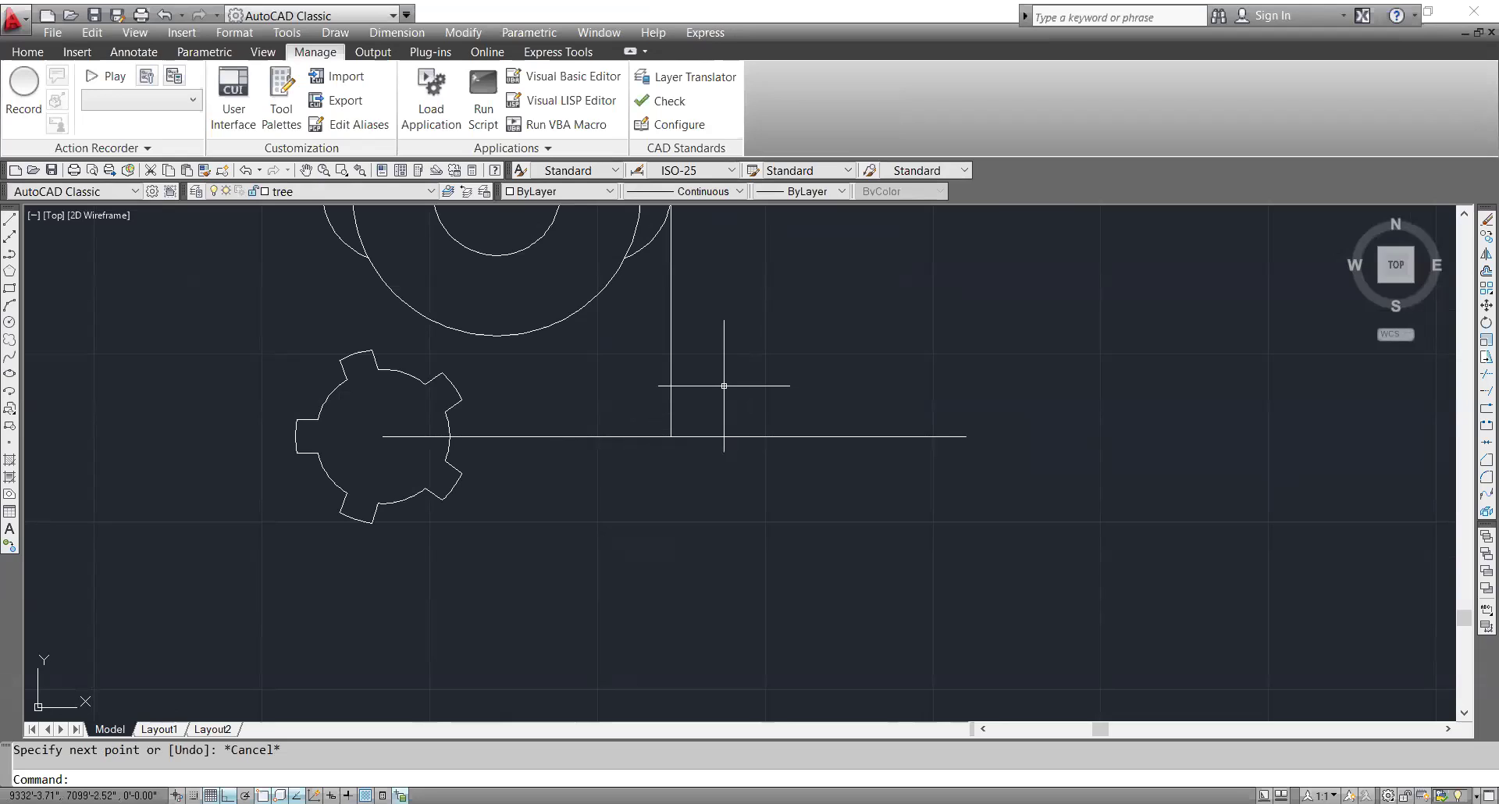
mouse_move(601, 486)
middle_down()
mouse_move(658, 489)
mouse_move(692, 529)
middle_up()
scroll(616, 495, up, 2)
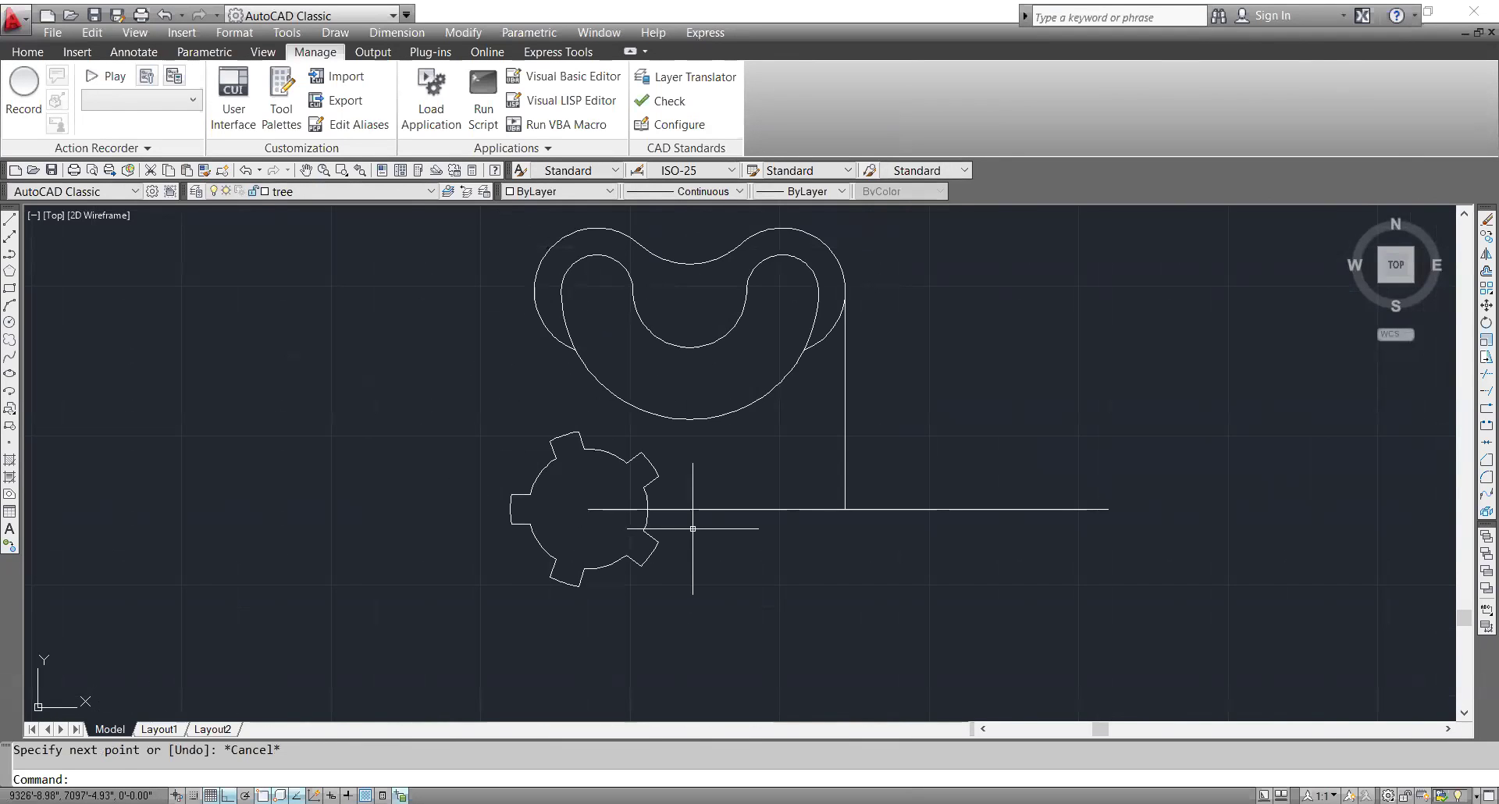
key(Escape)
text(c)
key(Return)
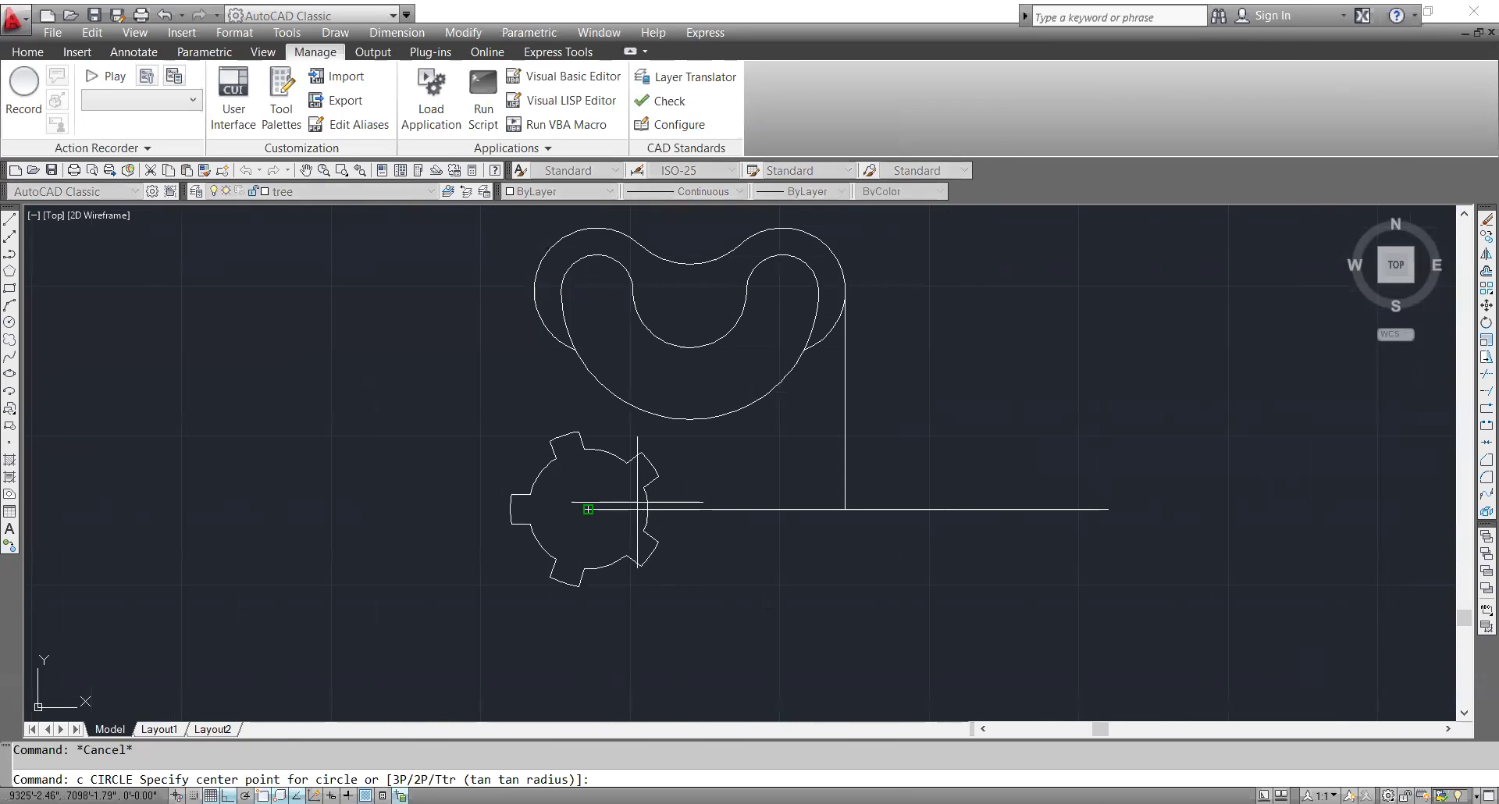
click(587, 509)
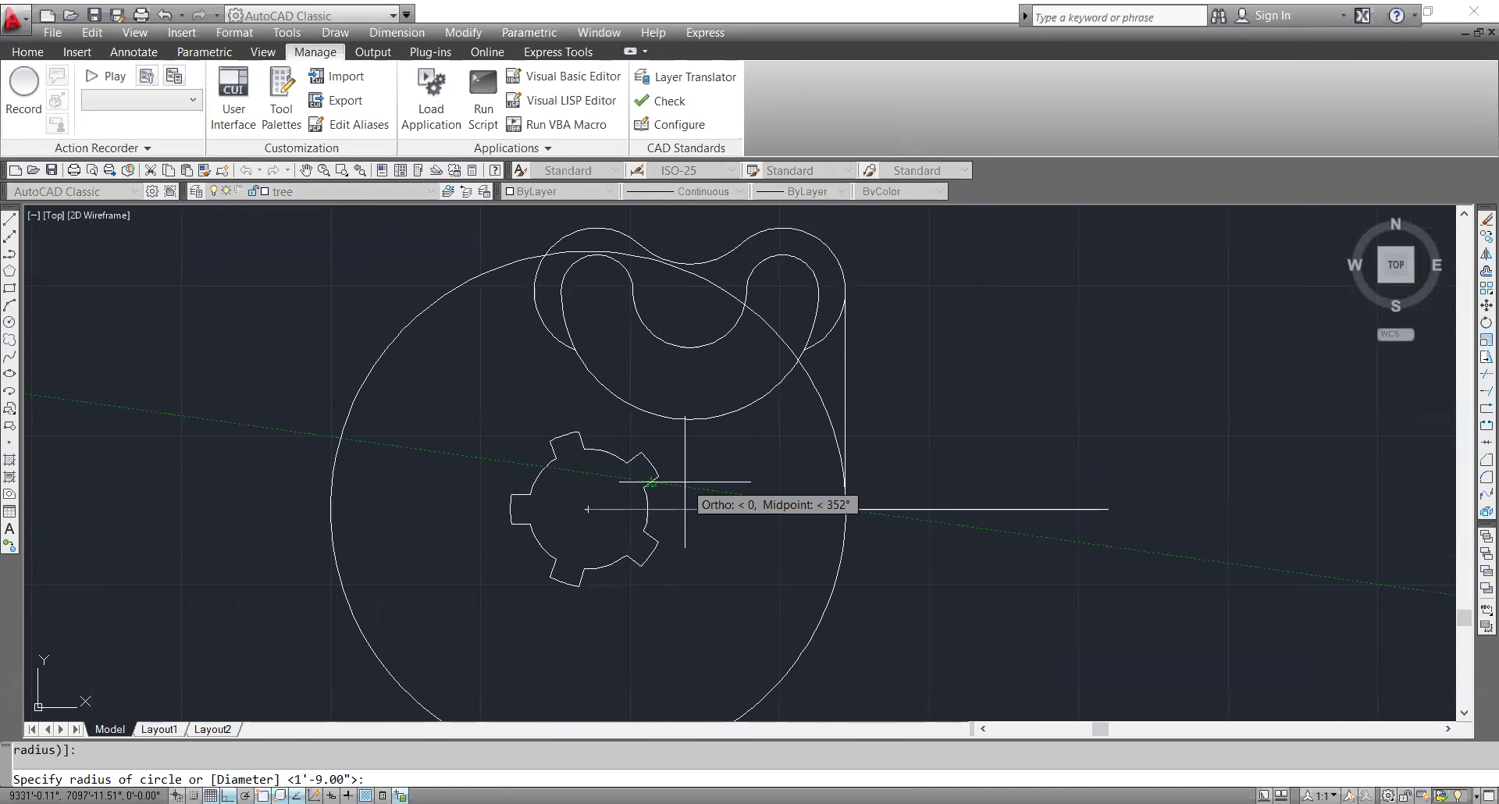
text(34)
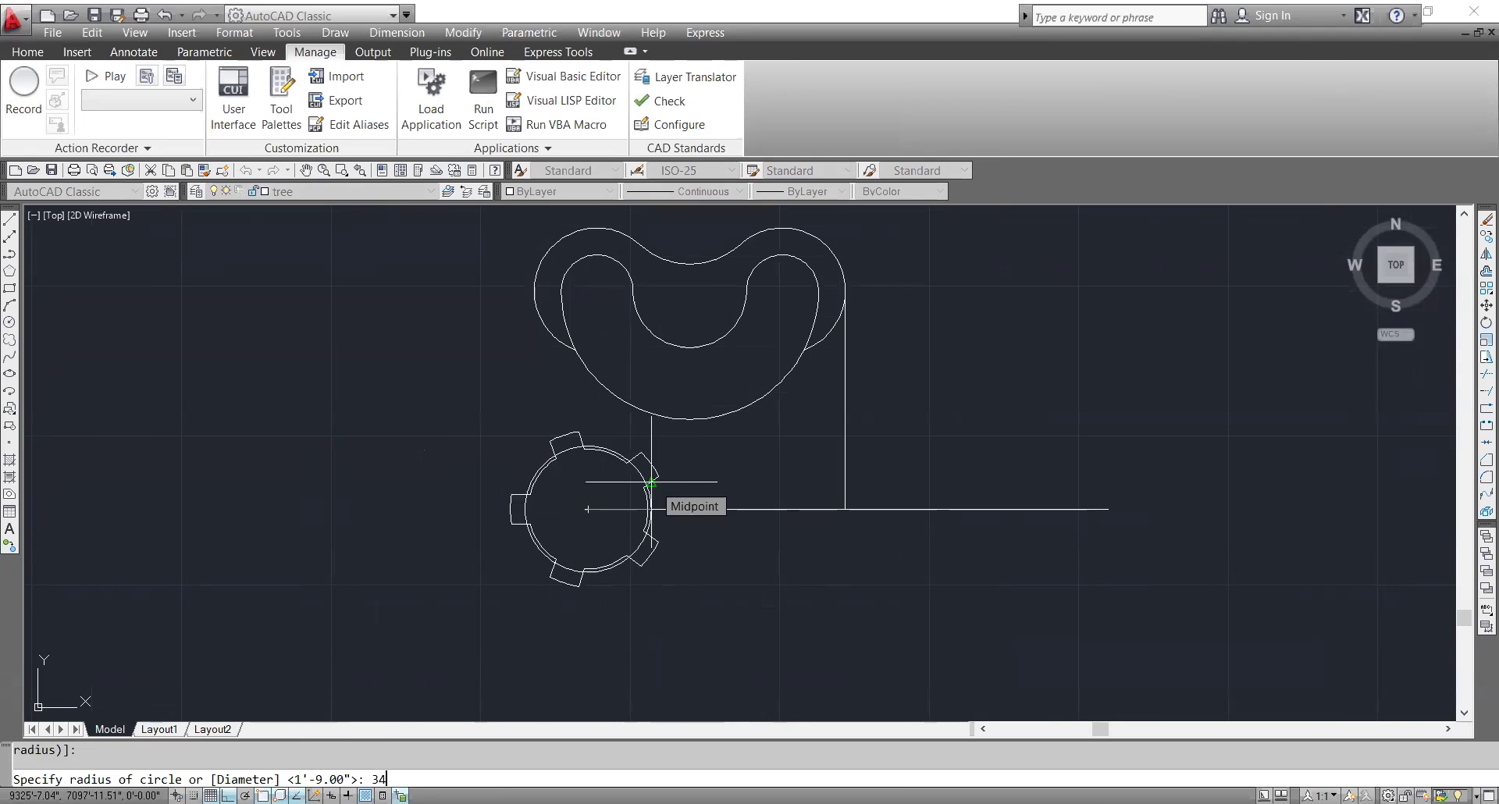
key(Return)
key(Escape)
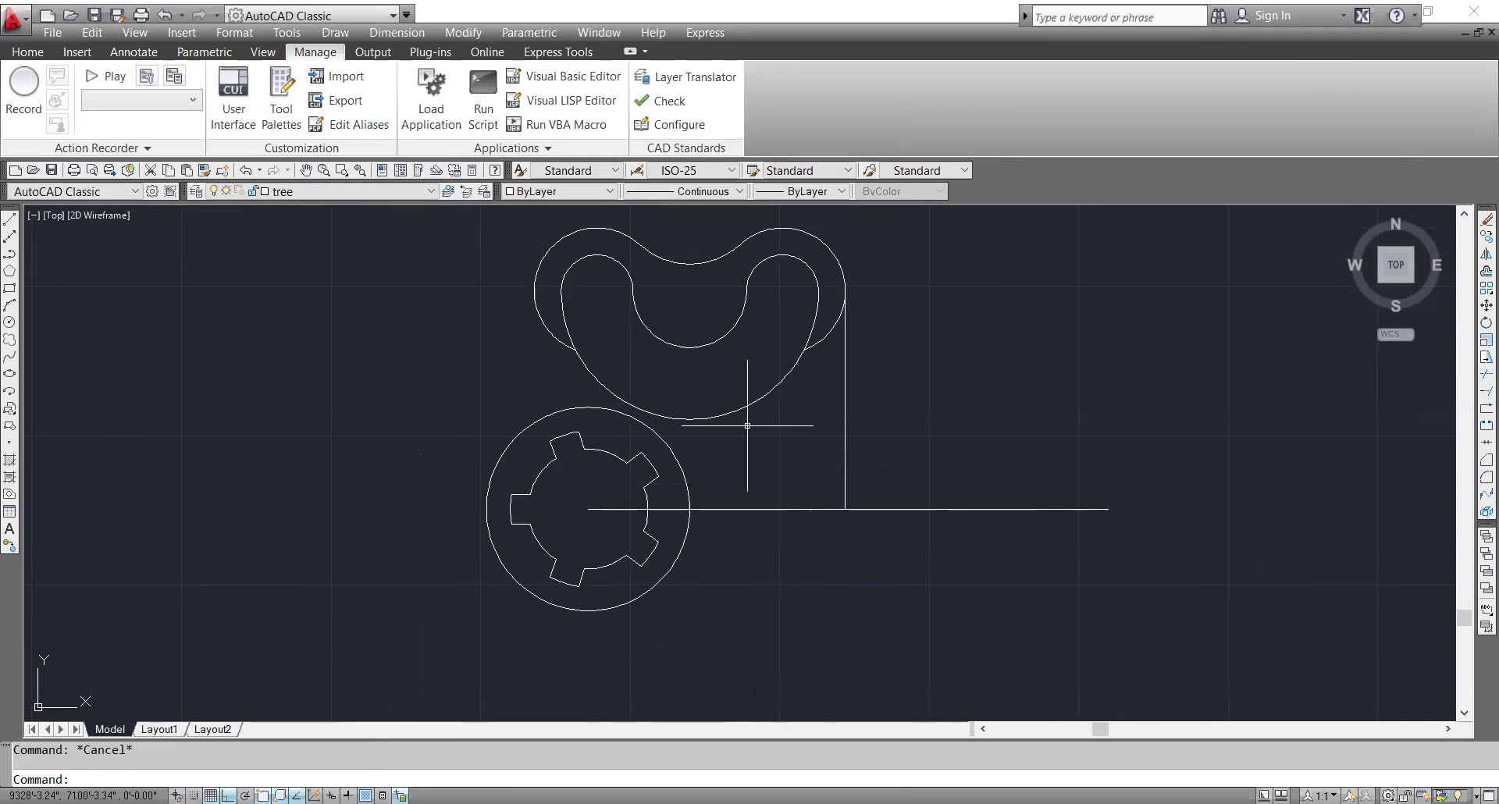
- Draw a vertical line from the center of the U-shaped outline's inner curve down past the horizontal line
text(l)
key(Return)
click(690, 291)
scroll(686, 643, up, 3)
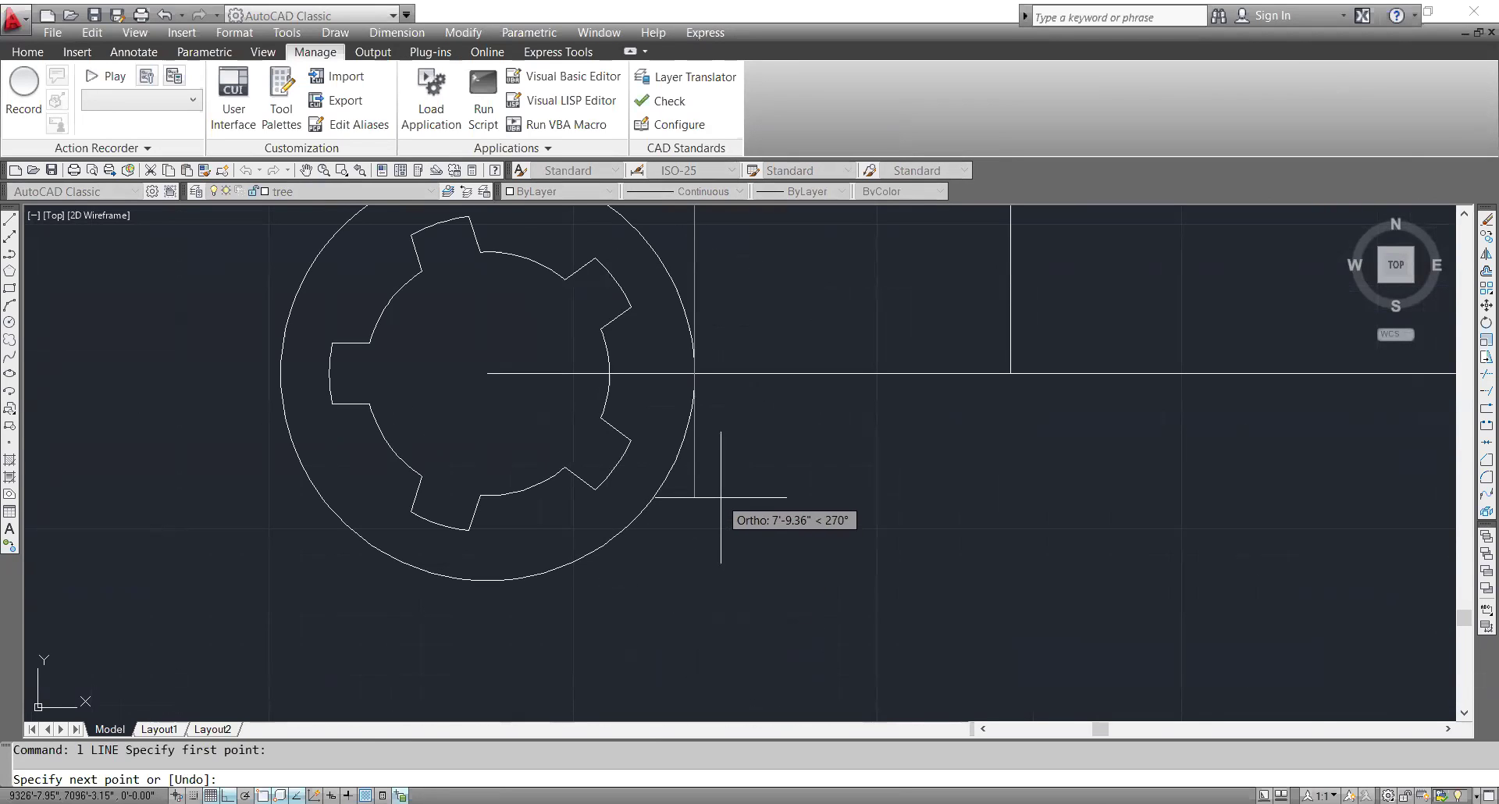
scroll(719, 498, down, 2)
scroll(720, 497, down, 2)
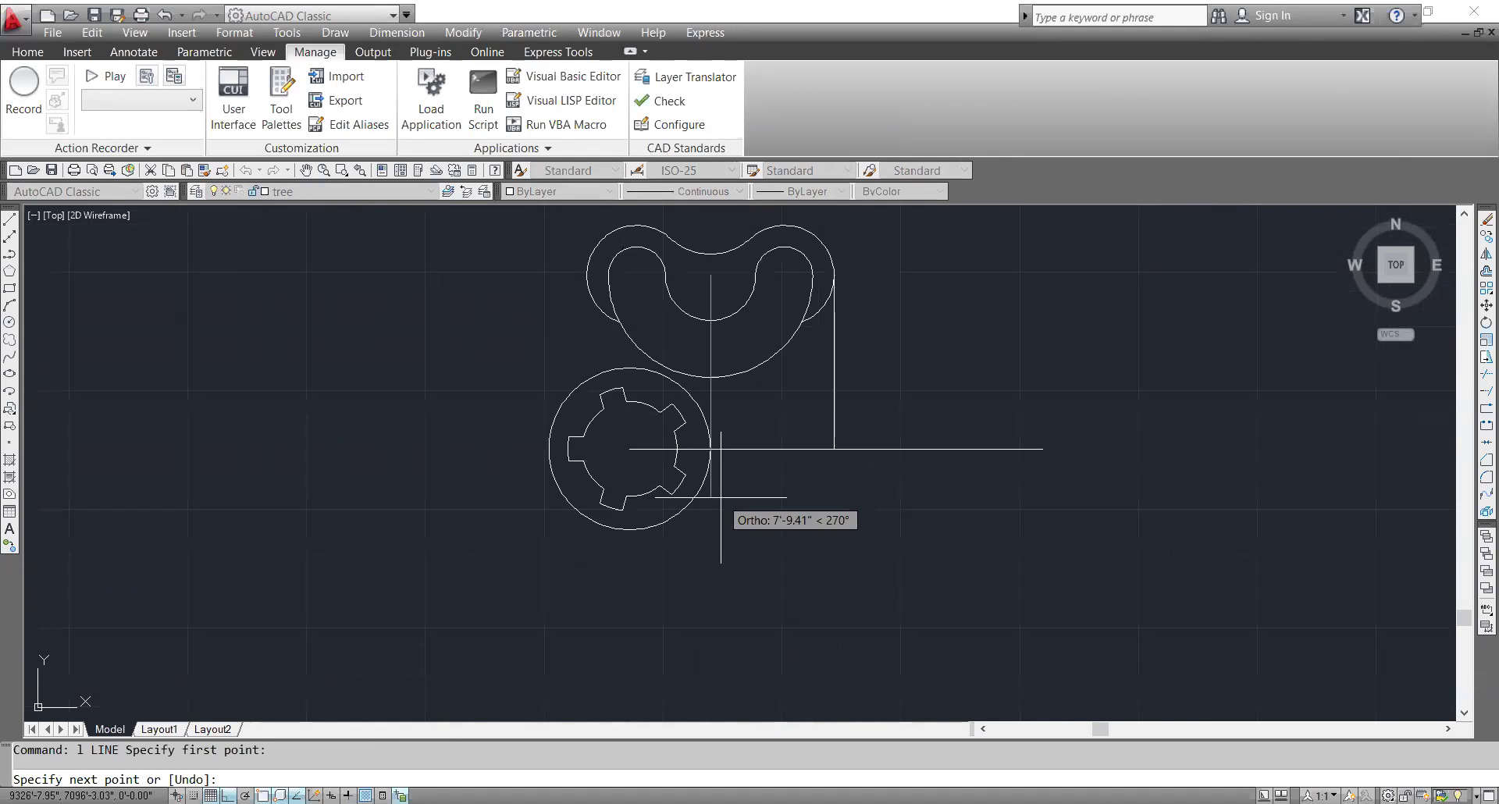
scroll(720, 497, up, 2)
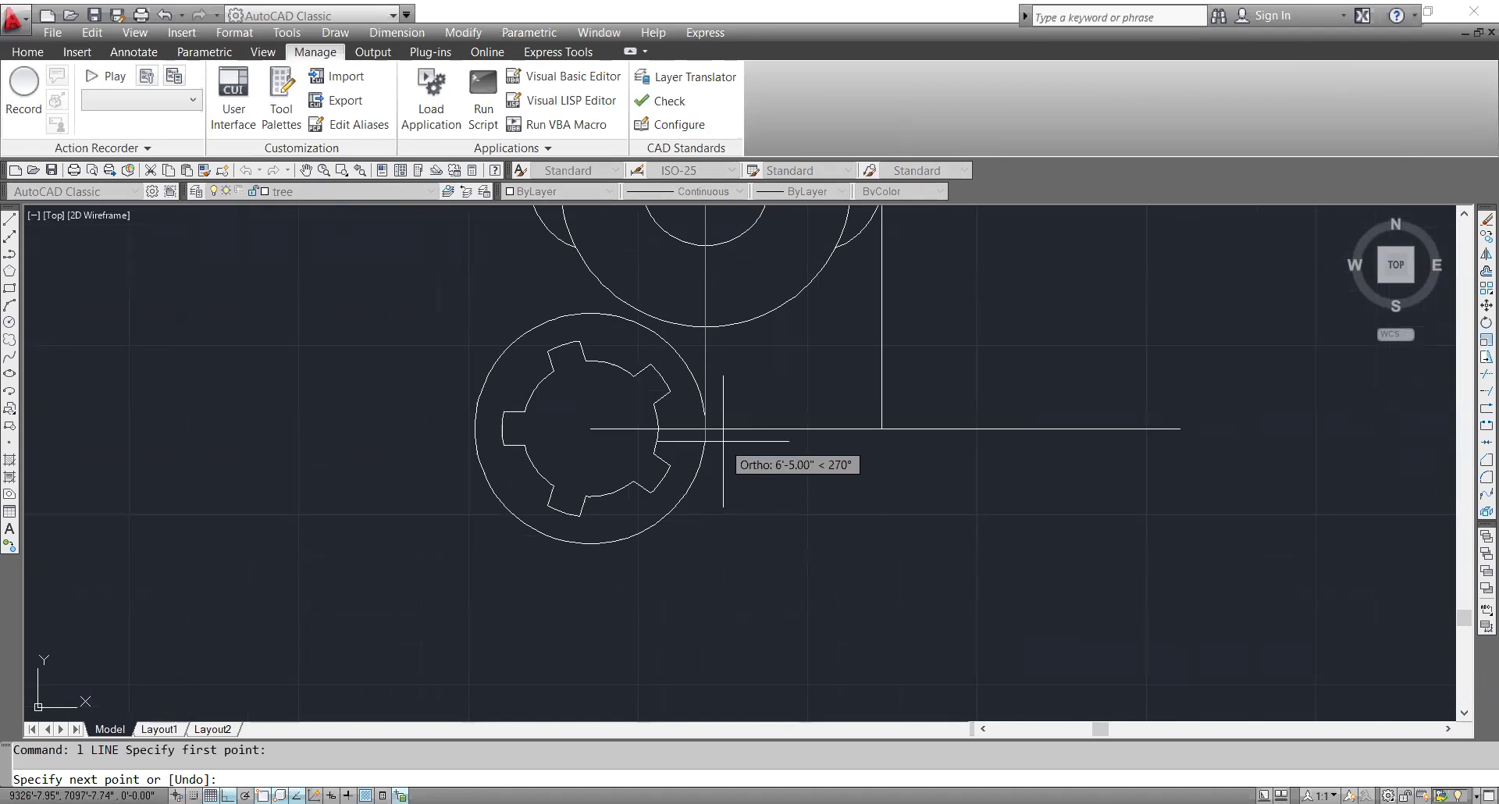
scroll(723, 441, up, 2)
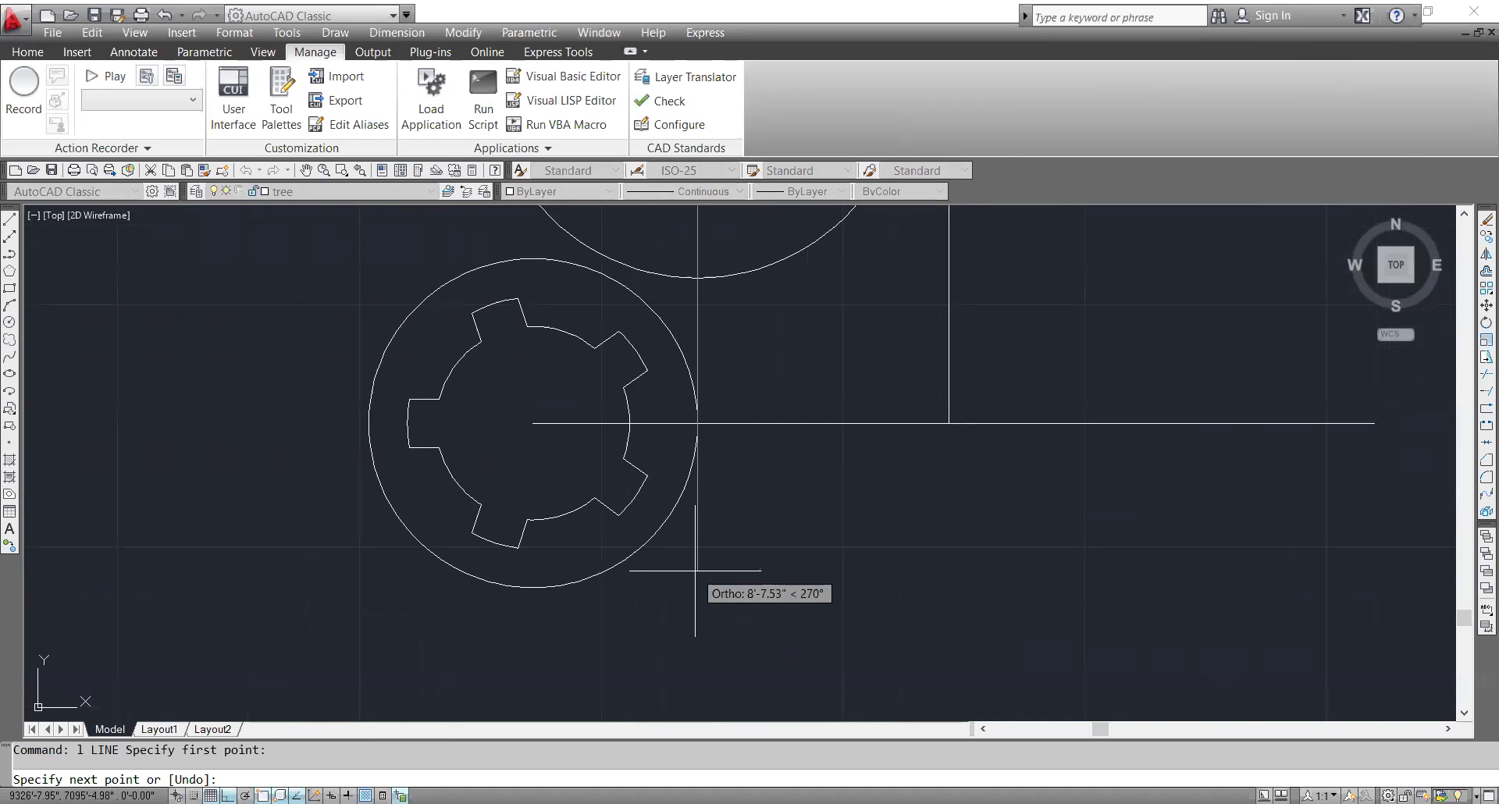
scroll(703, 612, down, 2)
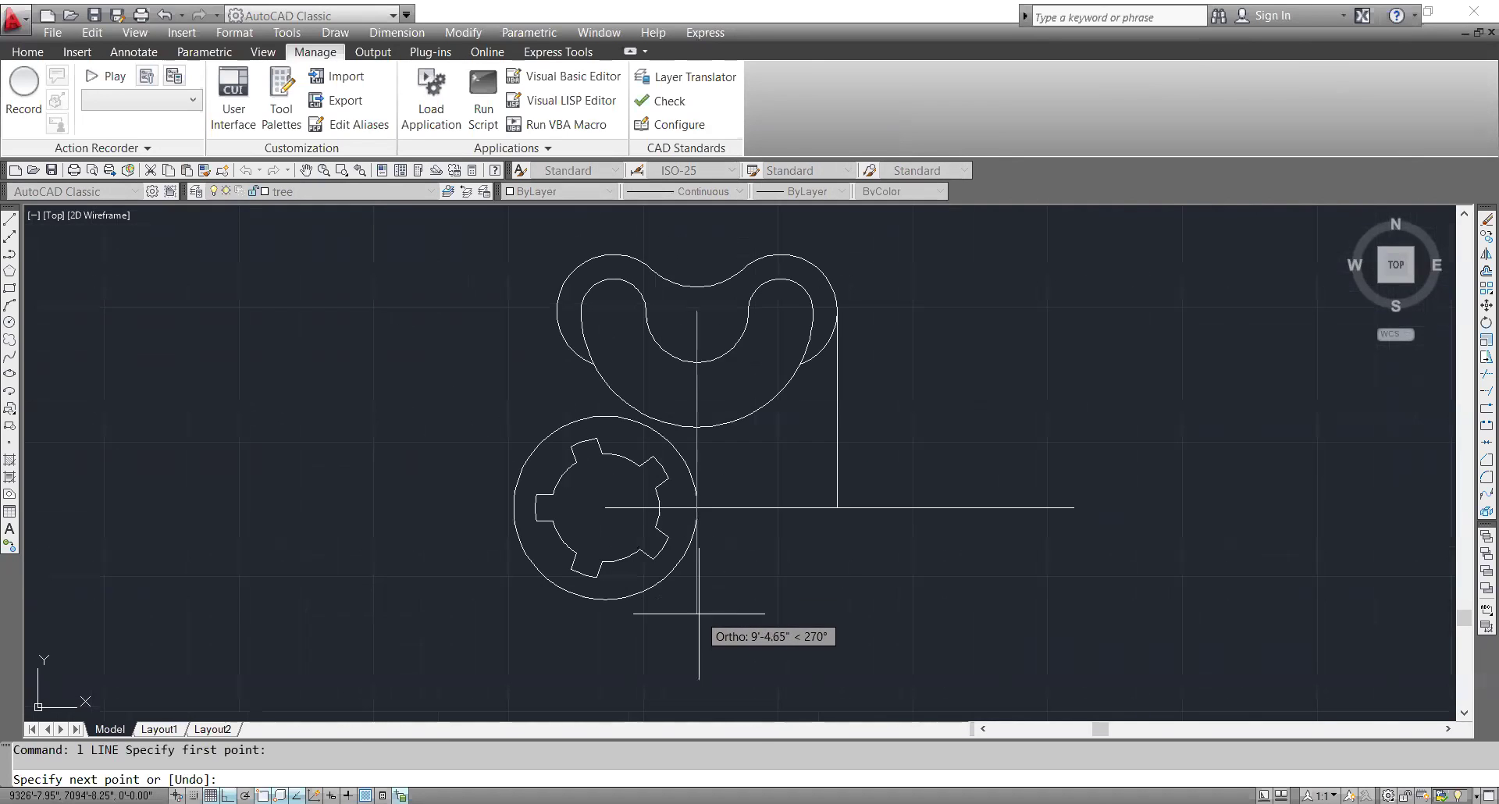
click(696, 614)
key(Escape)
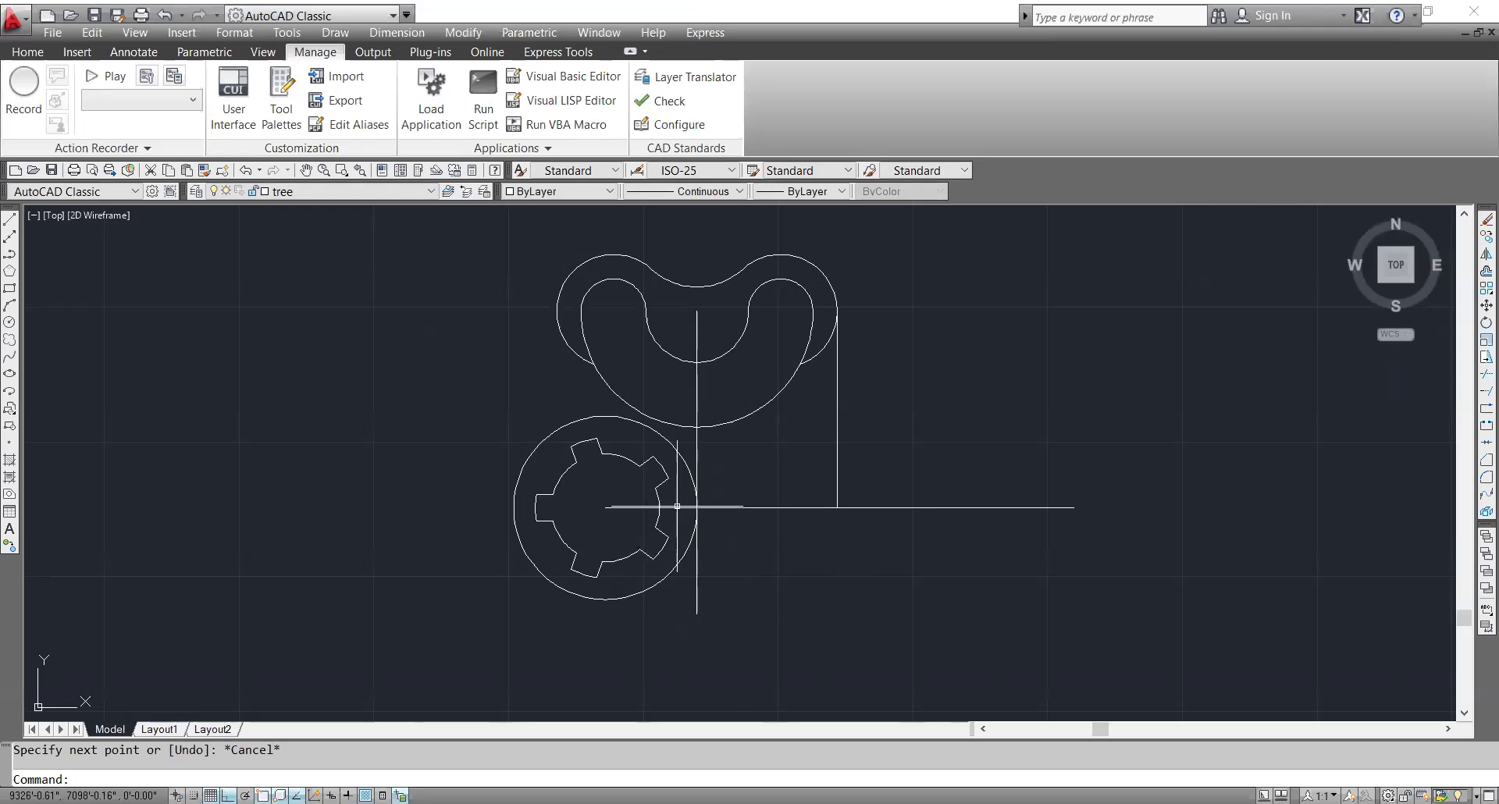
- Delete the vertical line running down from the center of the U-shaped outline
scroll(751, 478, up, 3)
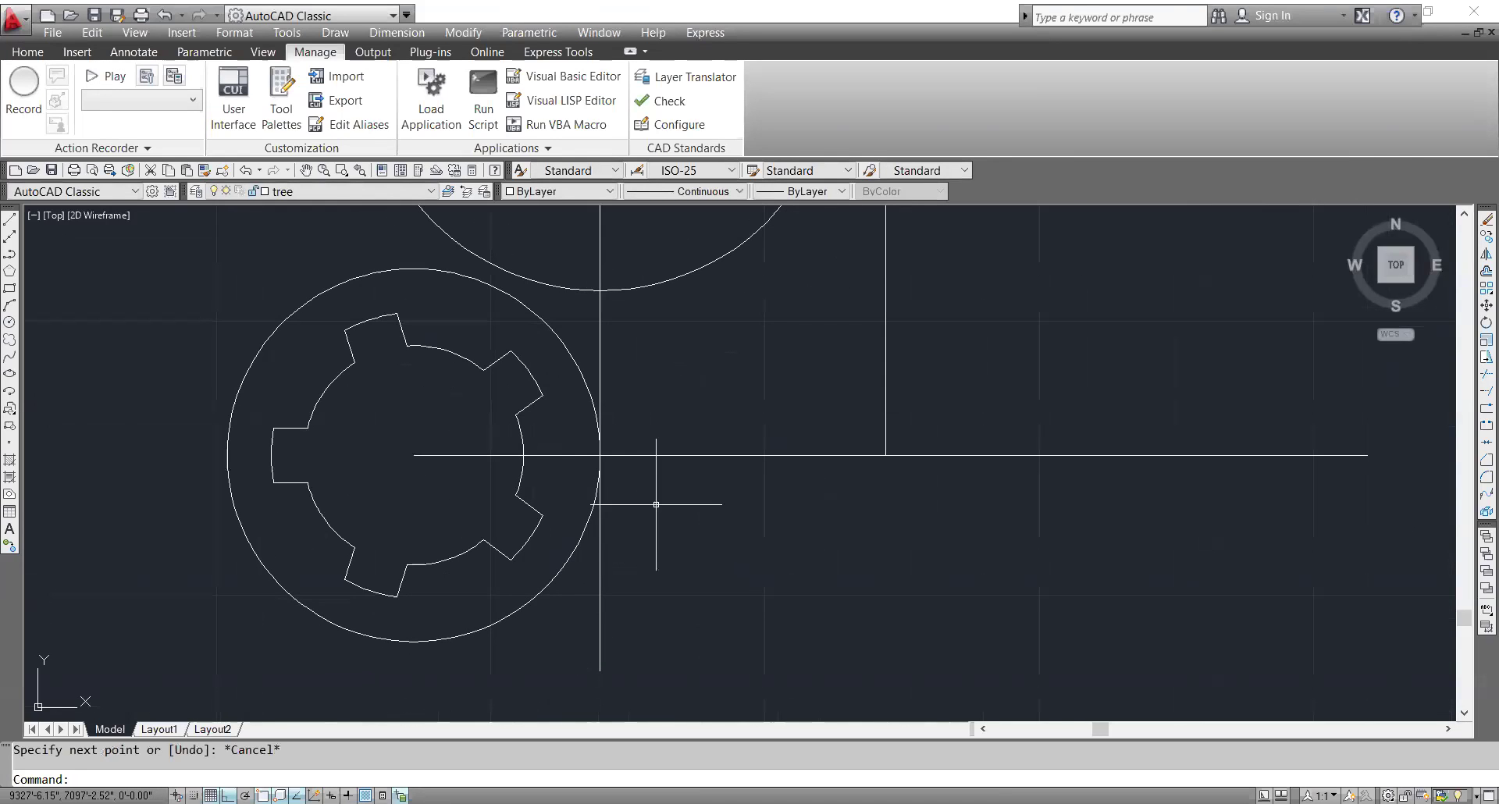
key(Escape)
key(ctrl+z)
click(632, 598)
click(595, 584)
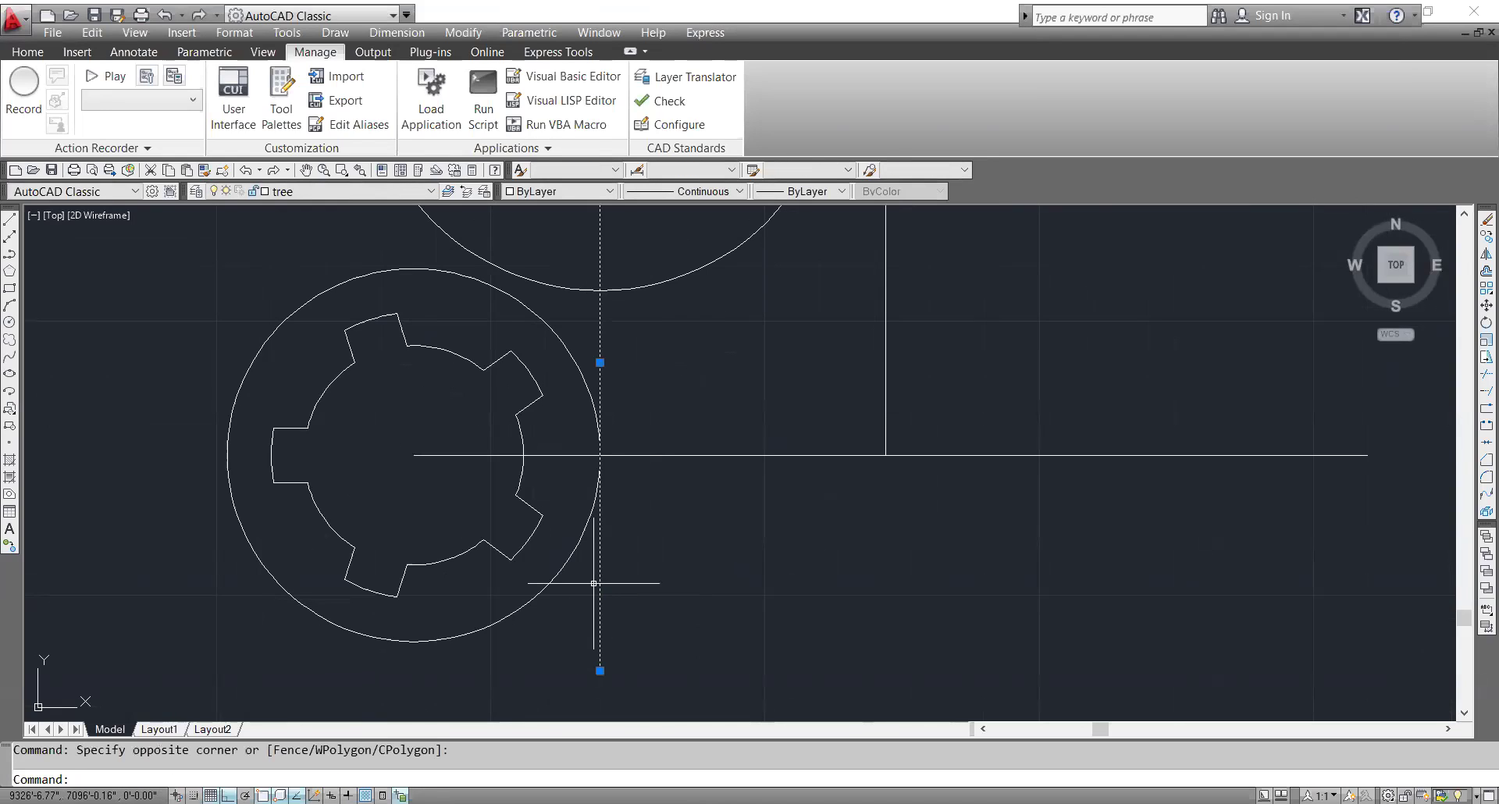
key(Delete)
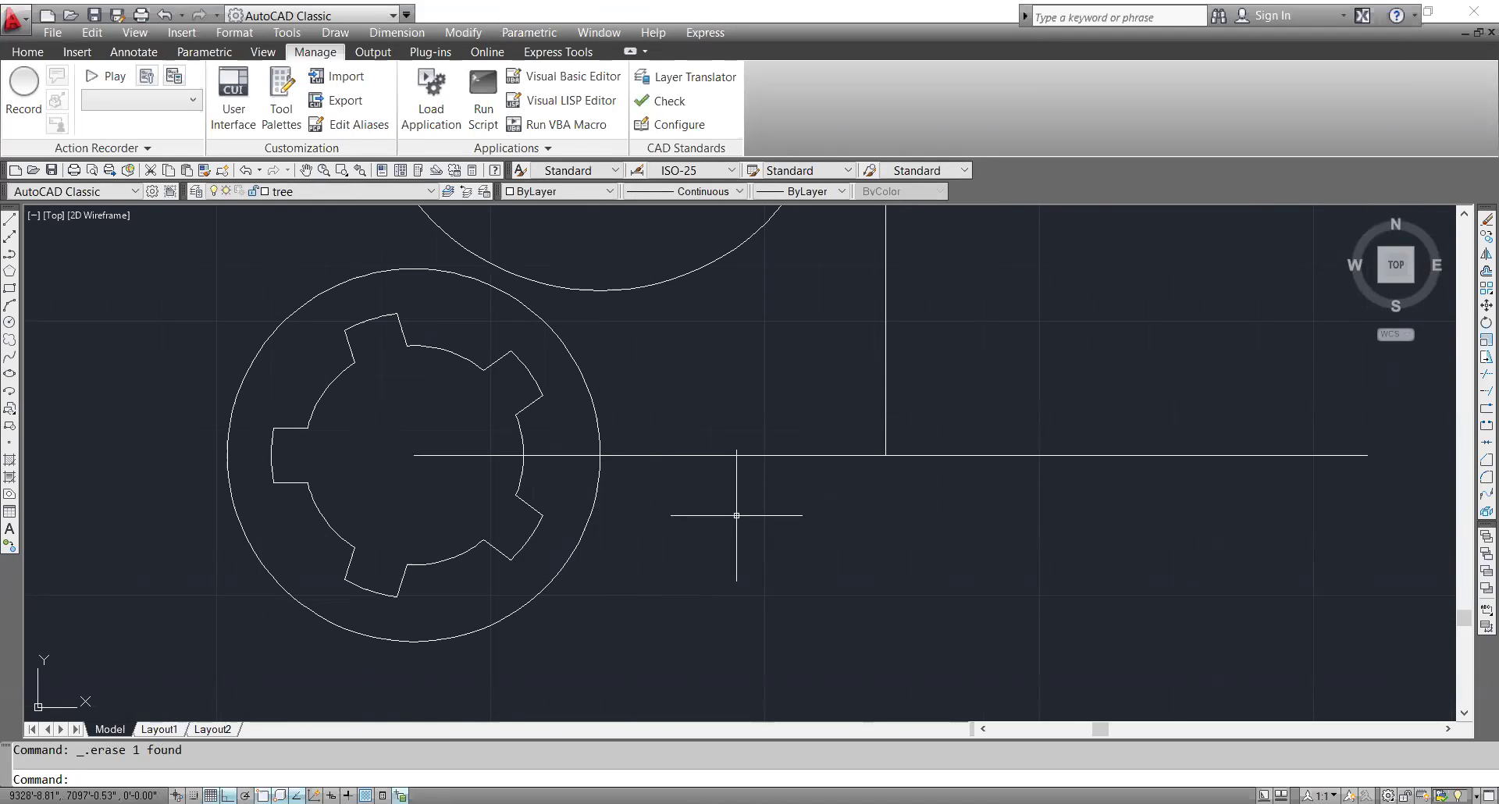
- Fillet the lower right side of the radius 34 circle to the horizontal line with a radius of 15
text(f)
key(Return)
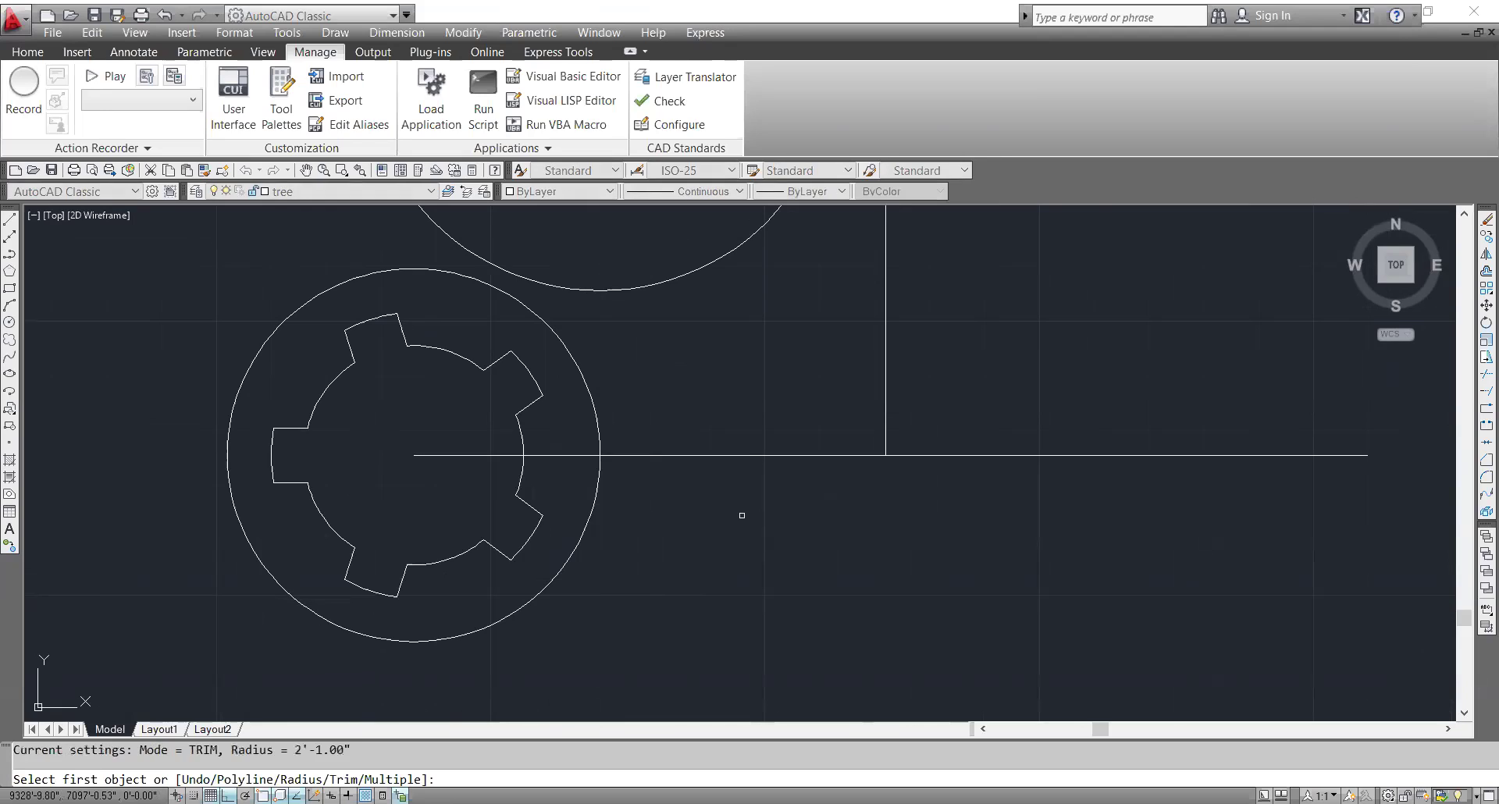
text(r)
key(Return)
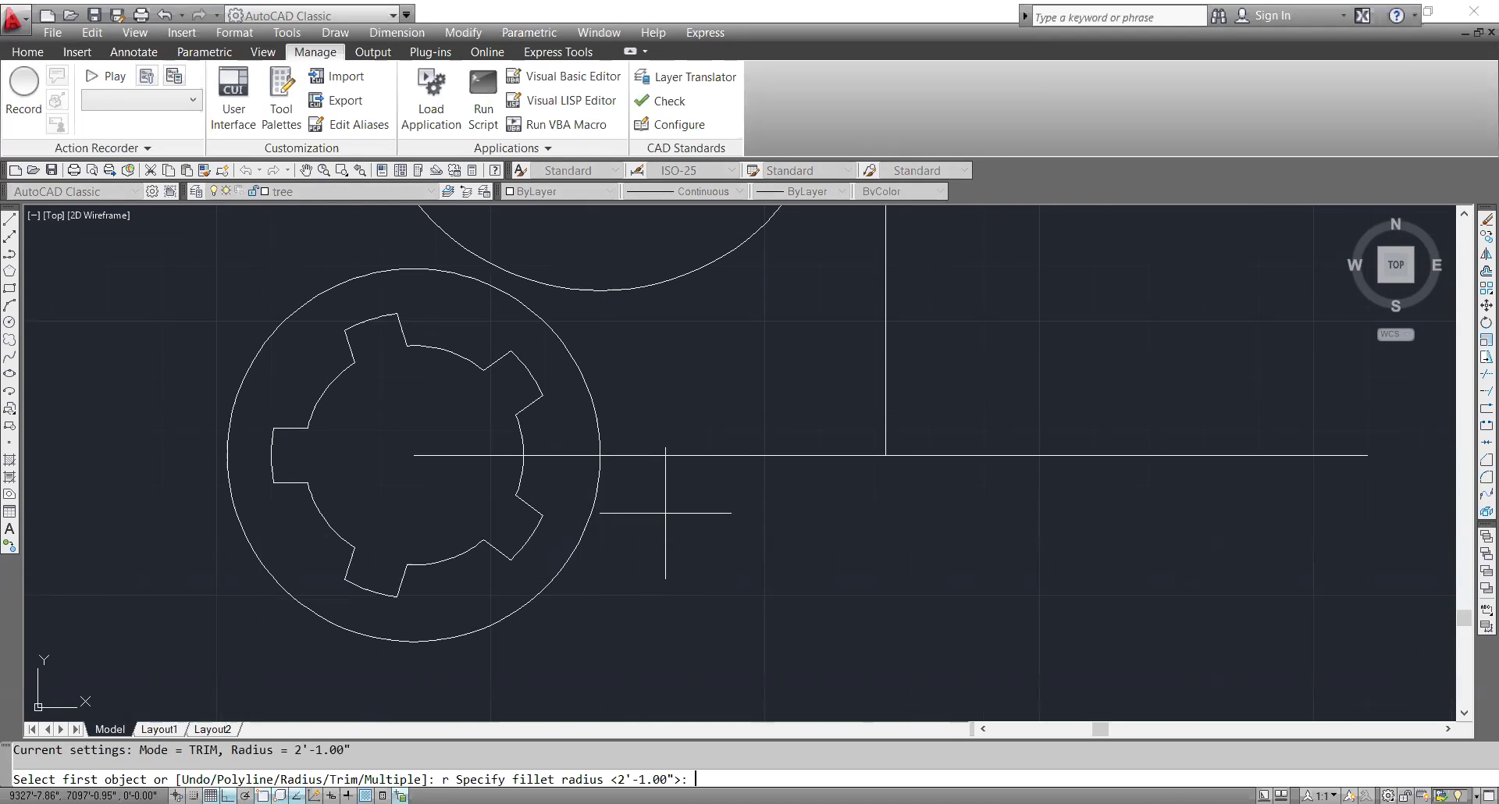
text(15)
key(Return)
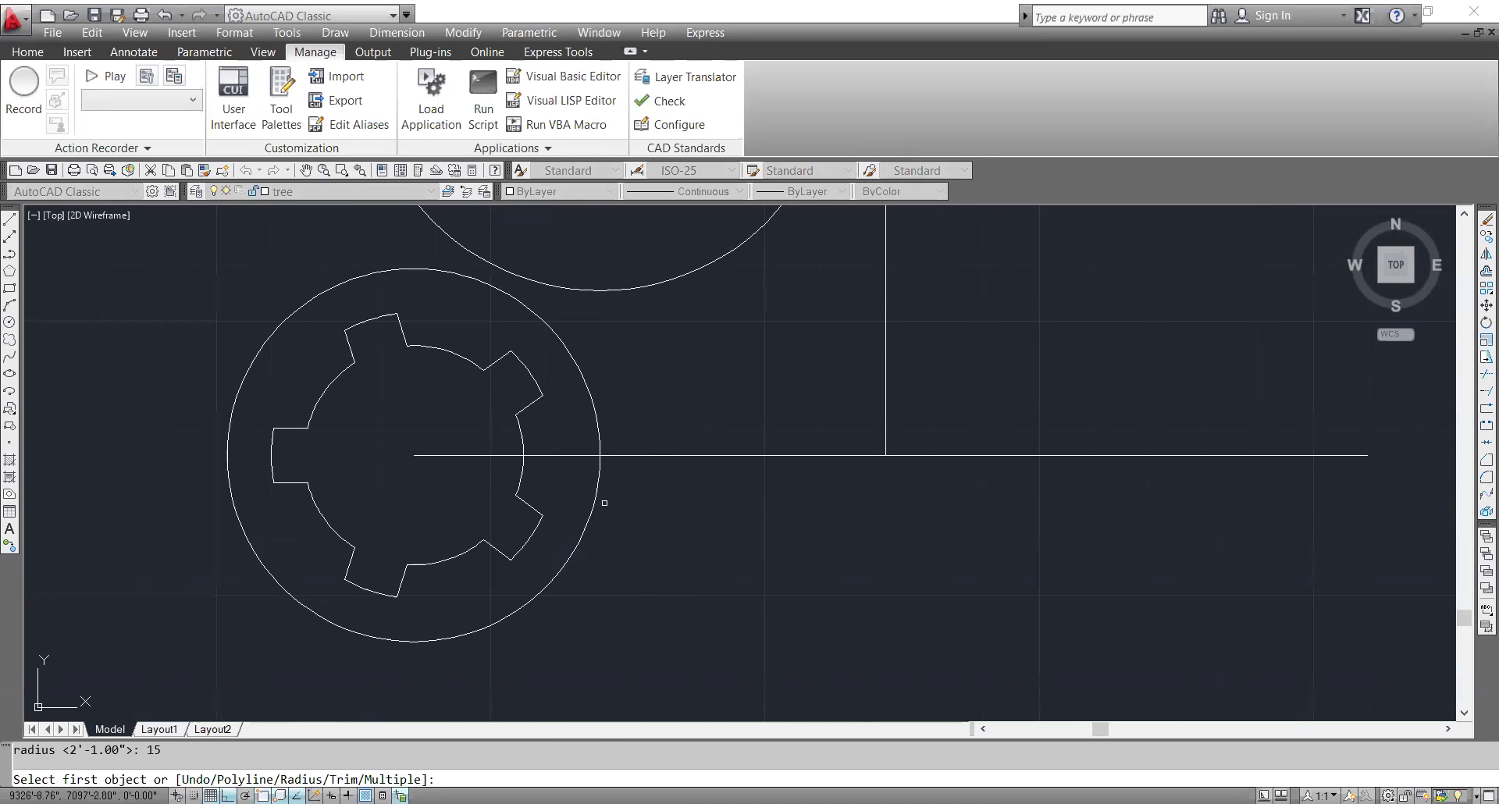
click(596, 495)
click(622, 456)
- Fillet the corner between the horizontal line and the vertical line with a radius of 10
scroll(640, 465, down, 4)
scroll(672, 445, up, 2)
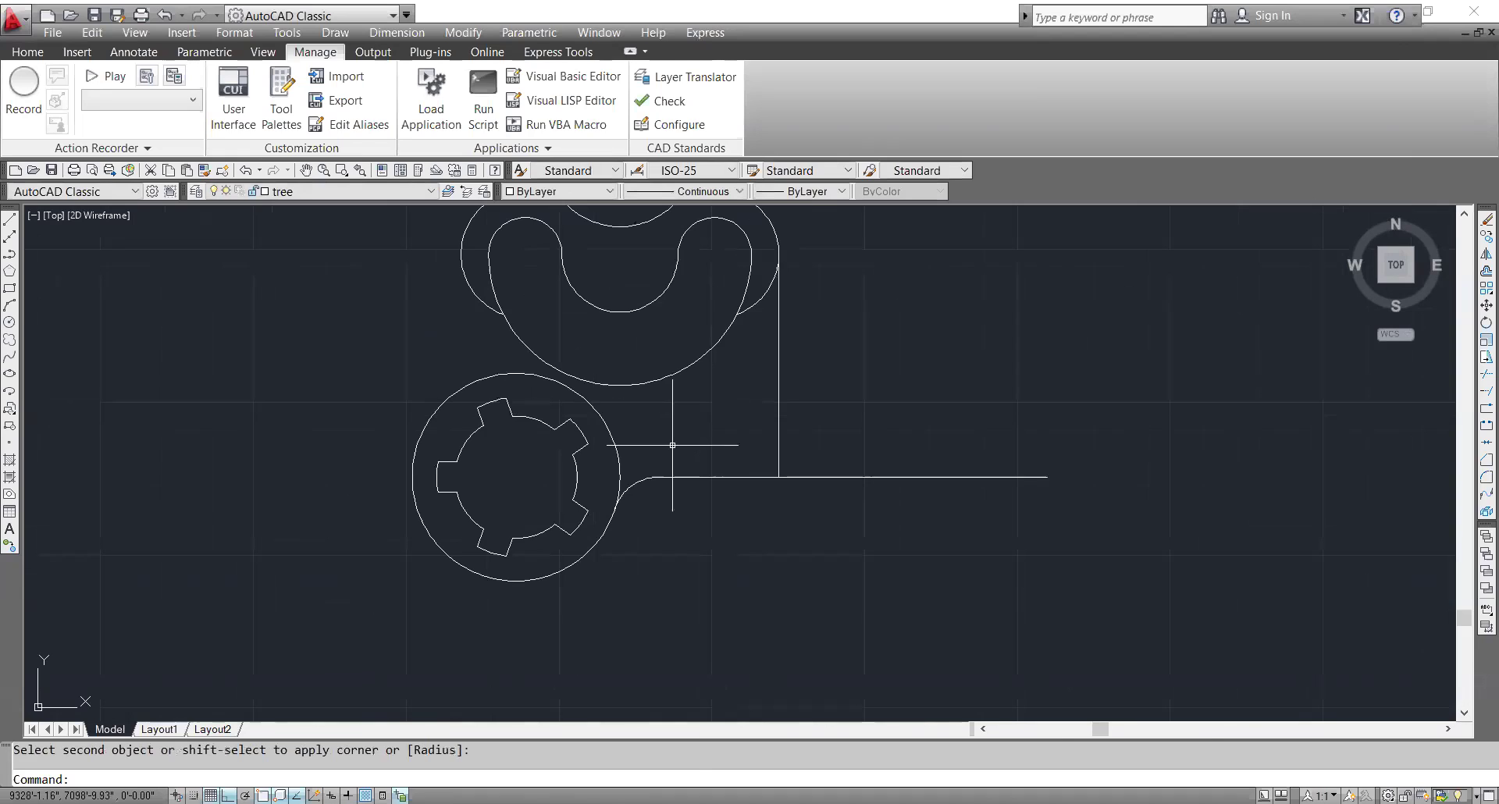
text(f)
key(Return)
text(r)
key(Return)
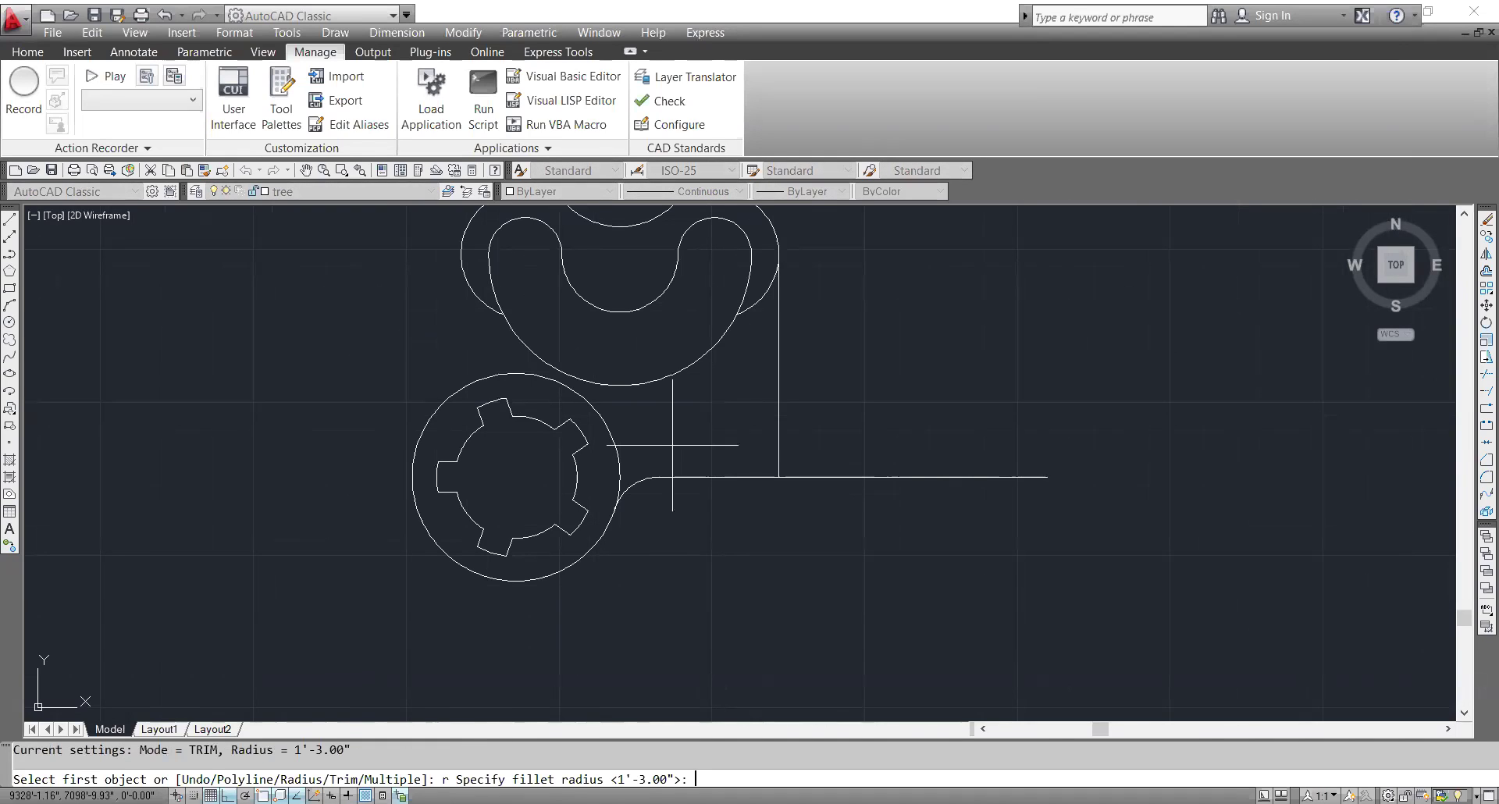
text(10)
key(Return)
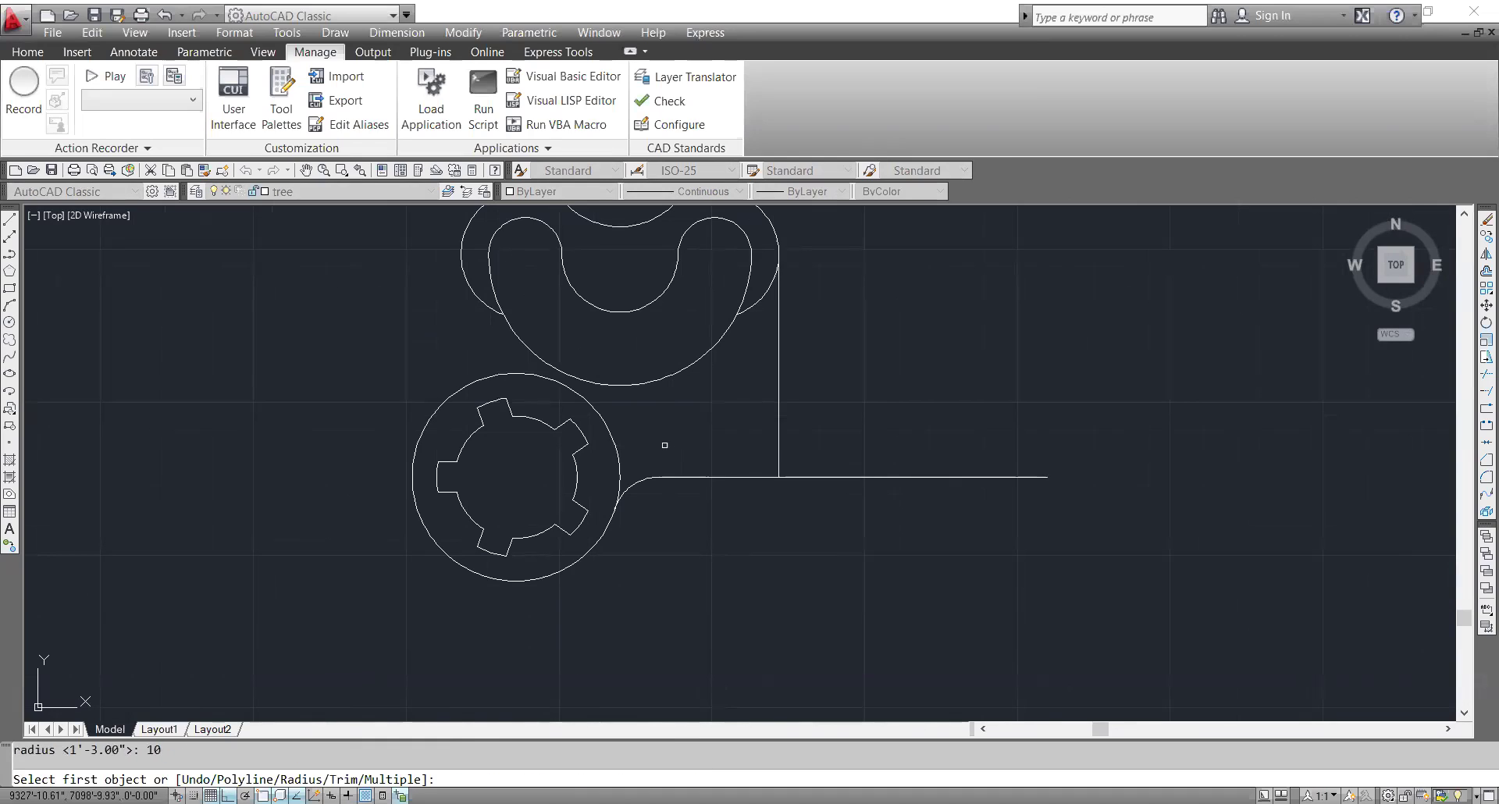
click(769, 476)
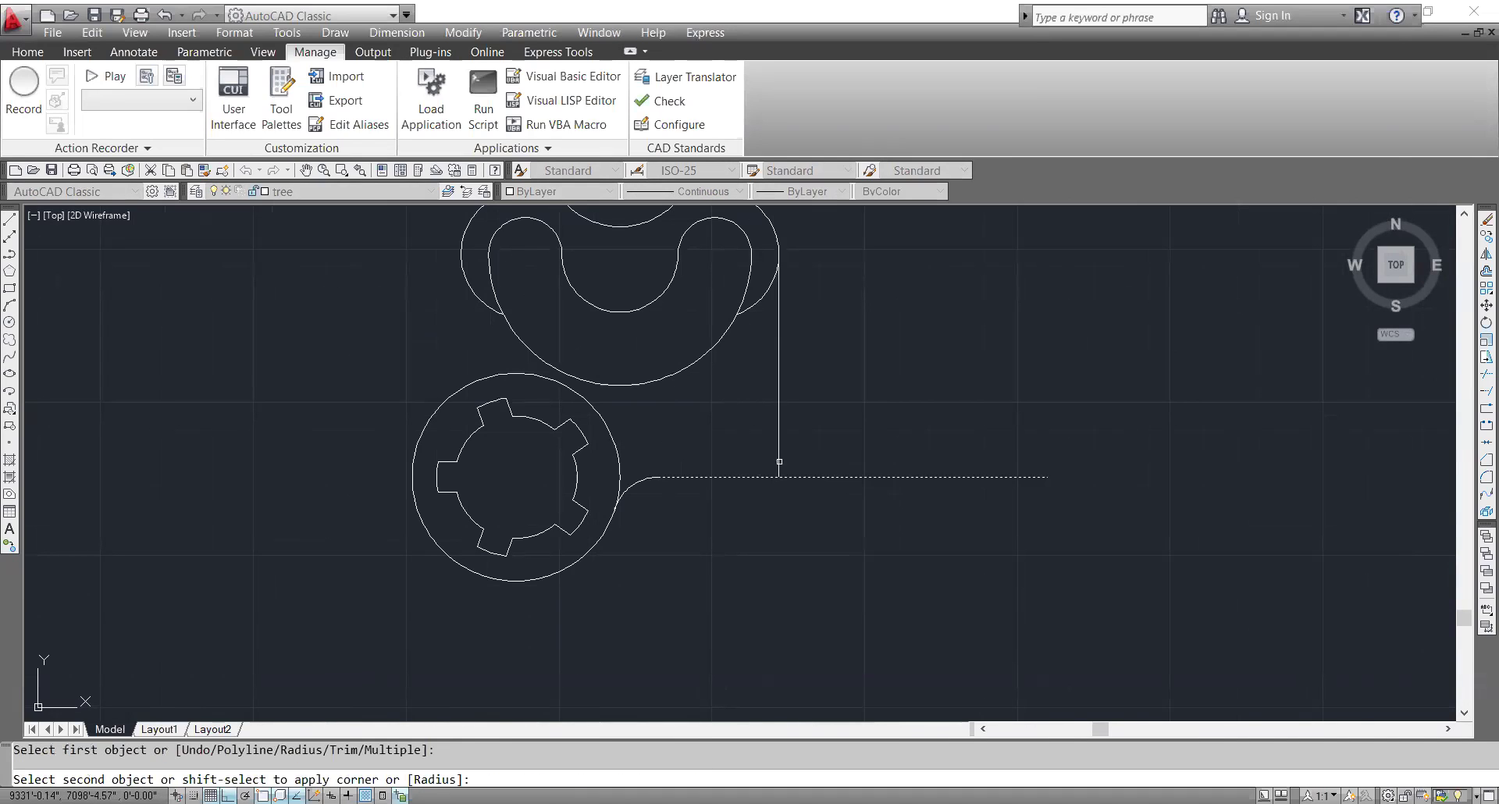
click(782, 462)
scroll(887, 508, down, 2)
key(Escape)
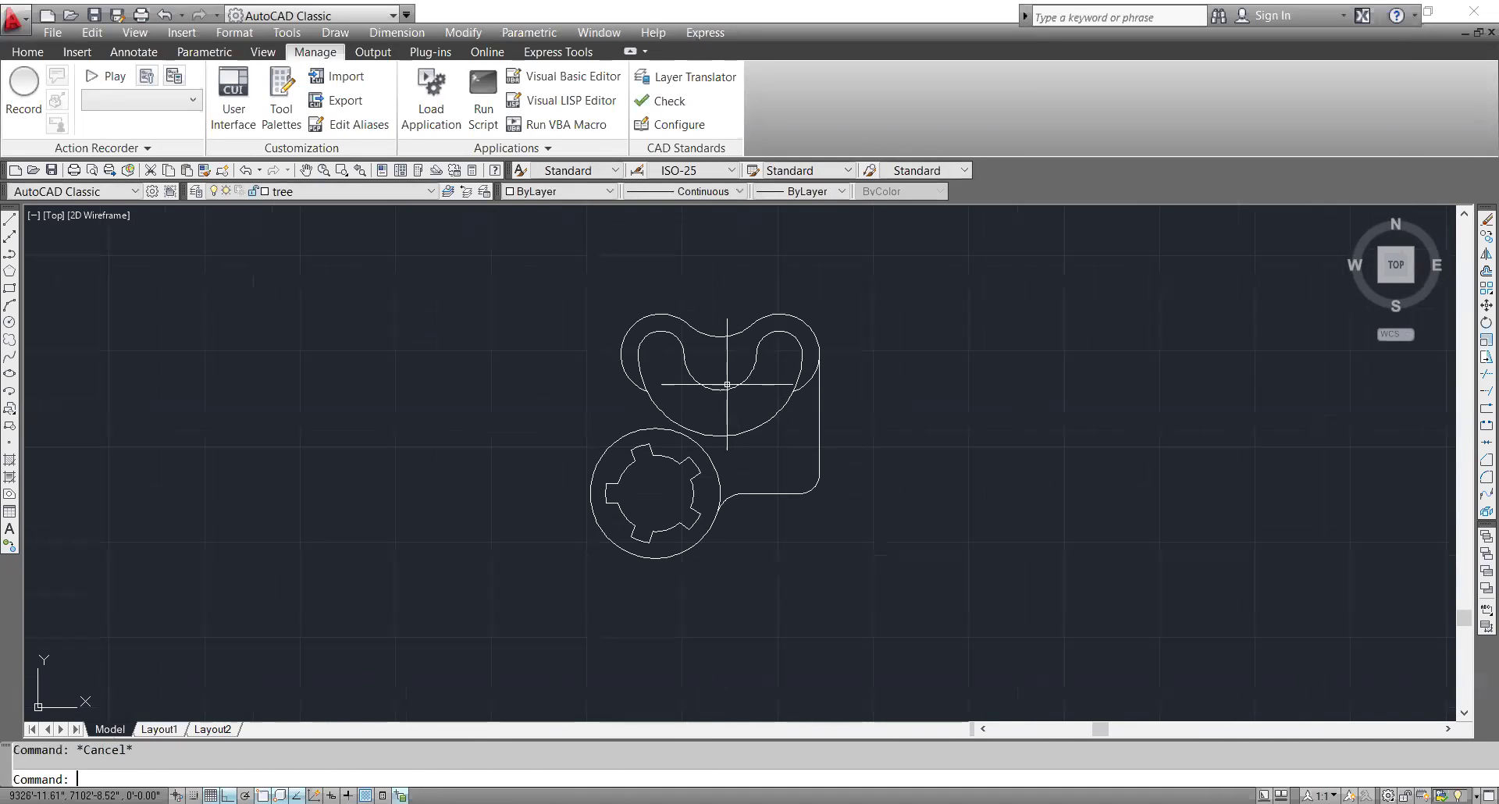
scroll(668, 505, up, 2)
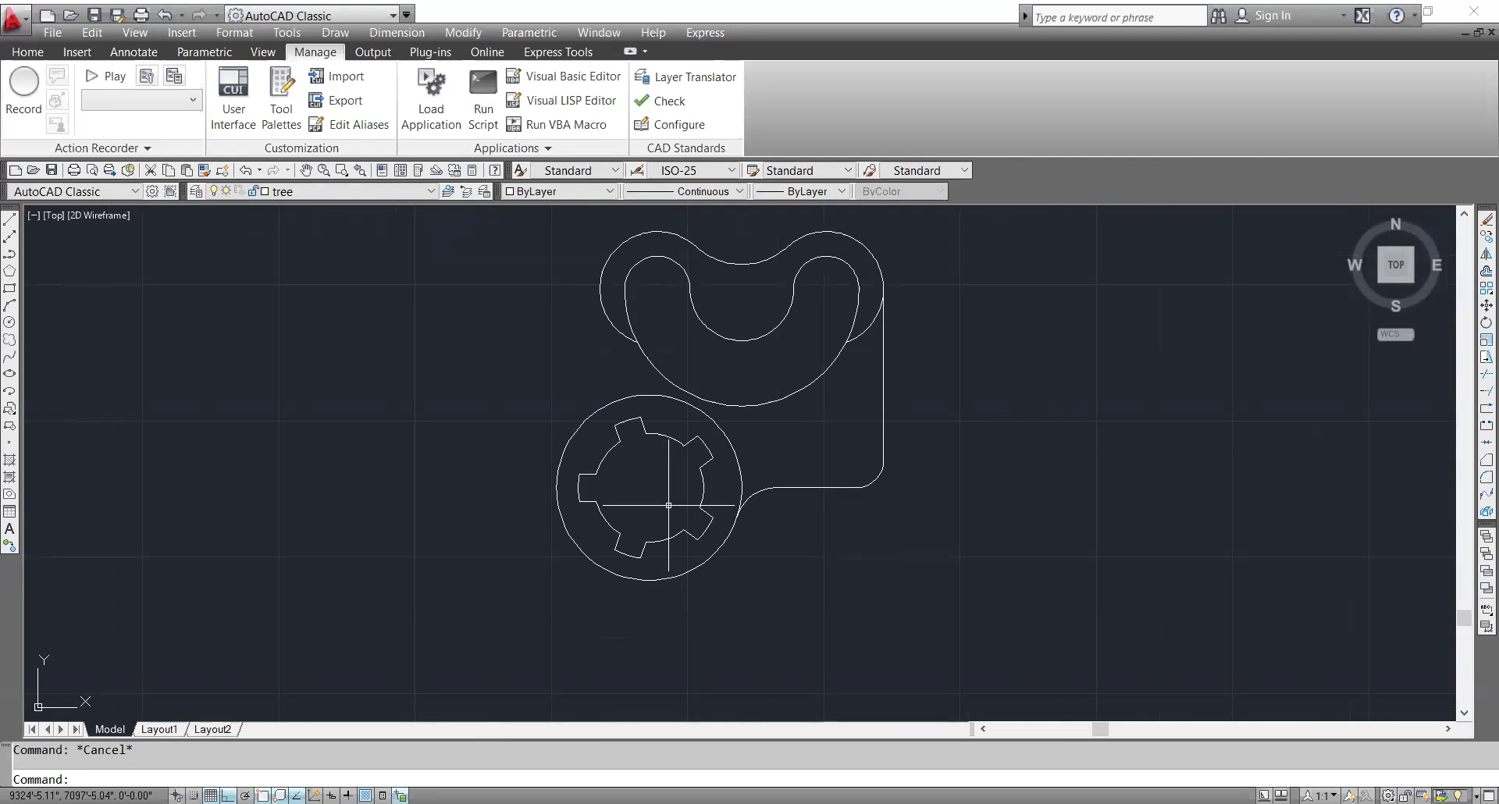
text(tr)
key(space)
key(space)
click(772, 458)
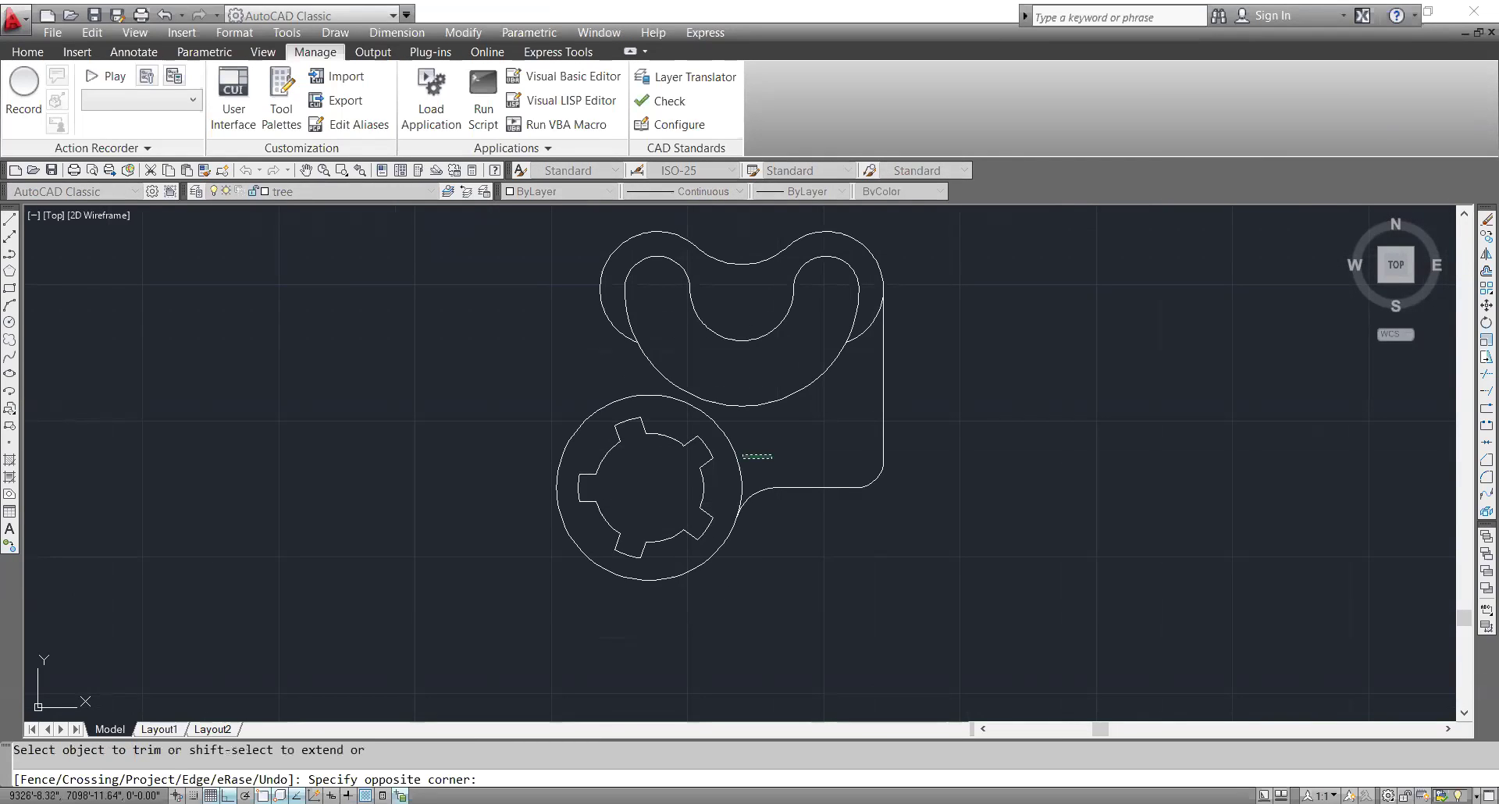
key(Escape)
text(tr)
key(space)
key(space)
click(741, 456)
key(Escape)
click(727, 446)
key(Escape)
text(tr)
key(space)
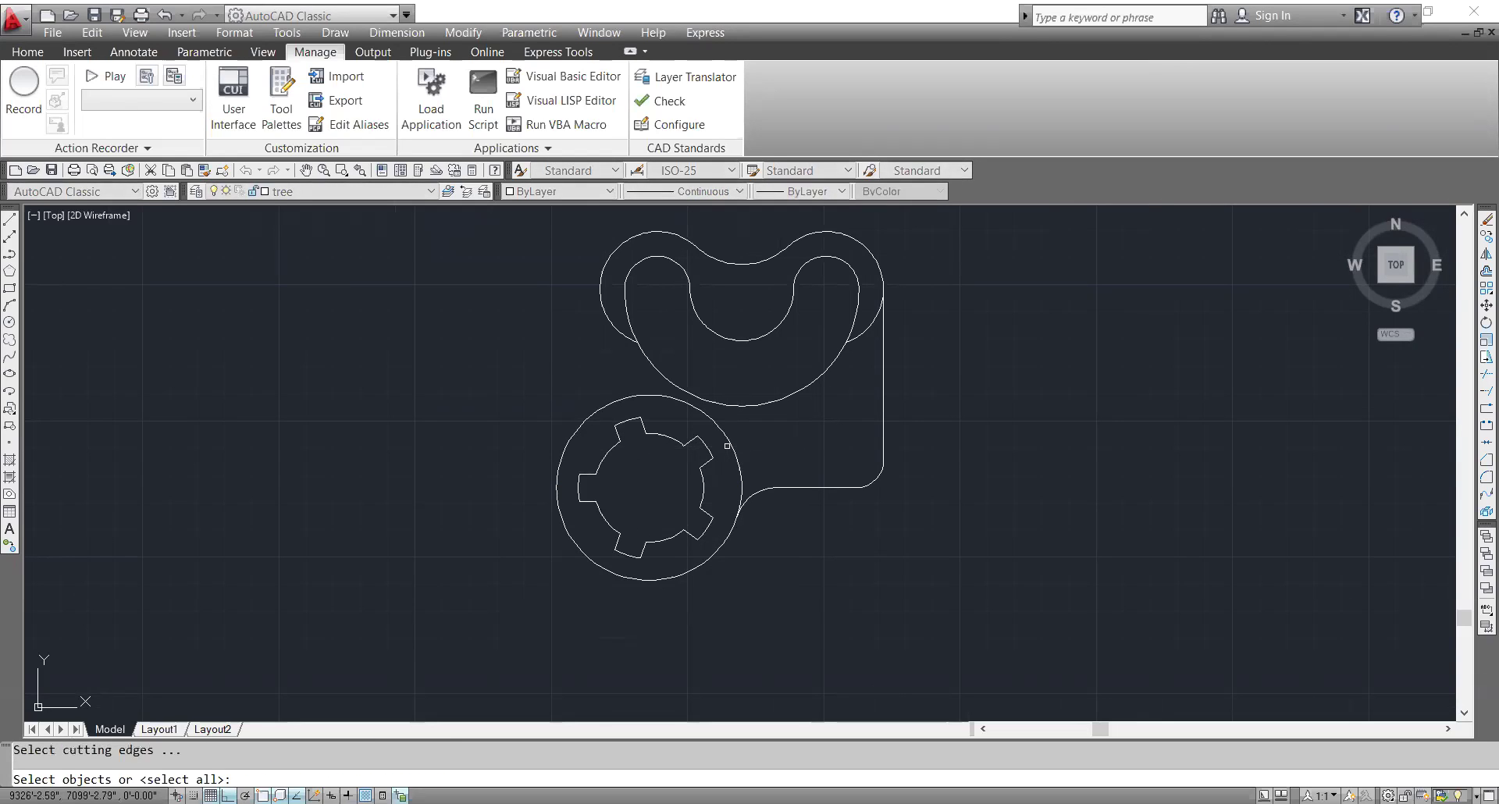
key(space)
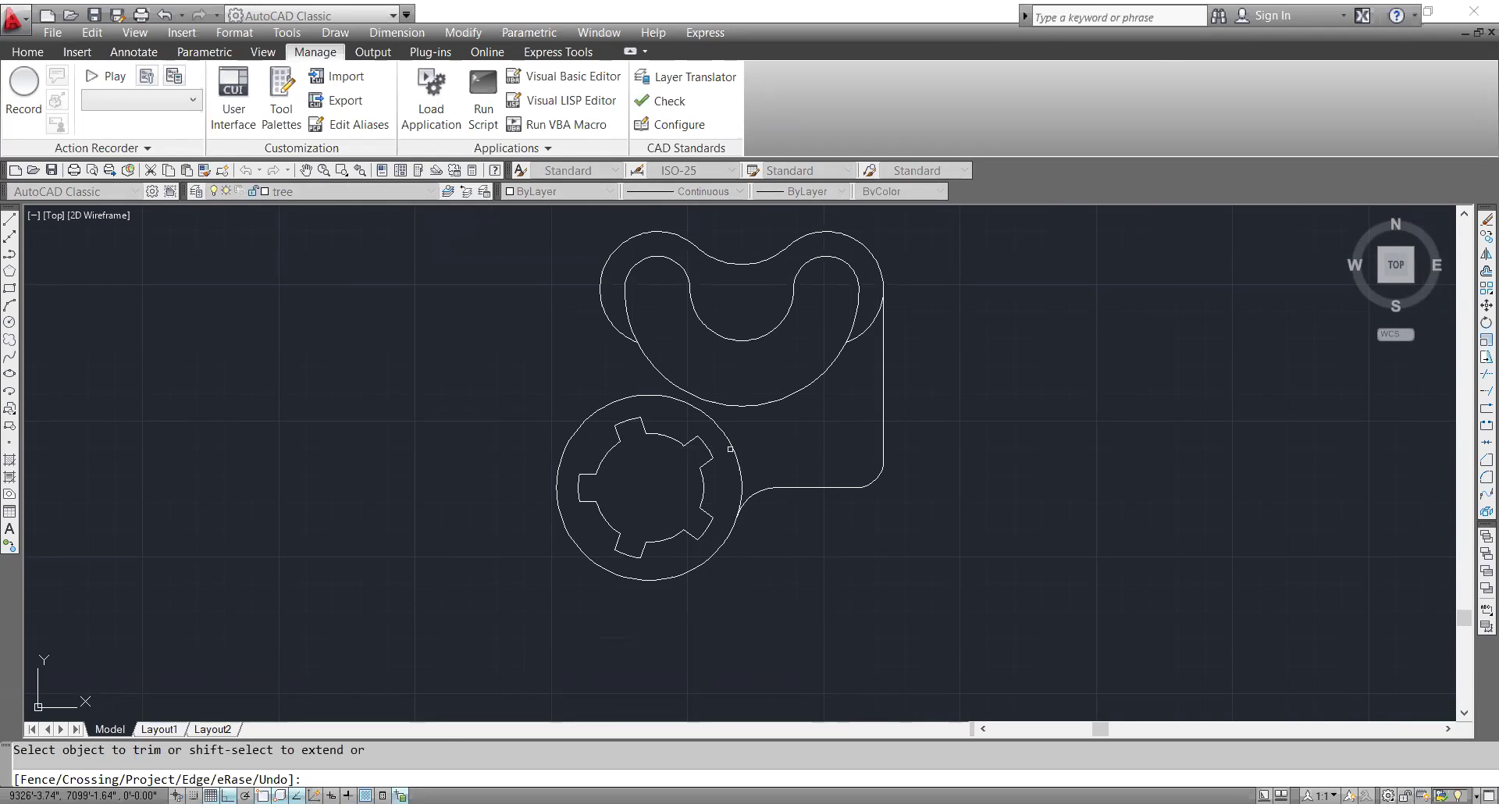
key(Escape)
- Draw a line tangent to the outer contour's left arc and to the left side of the radius 34 circle
scroll(776, 426, down, 2)
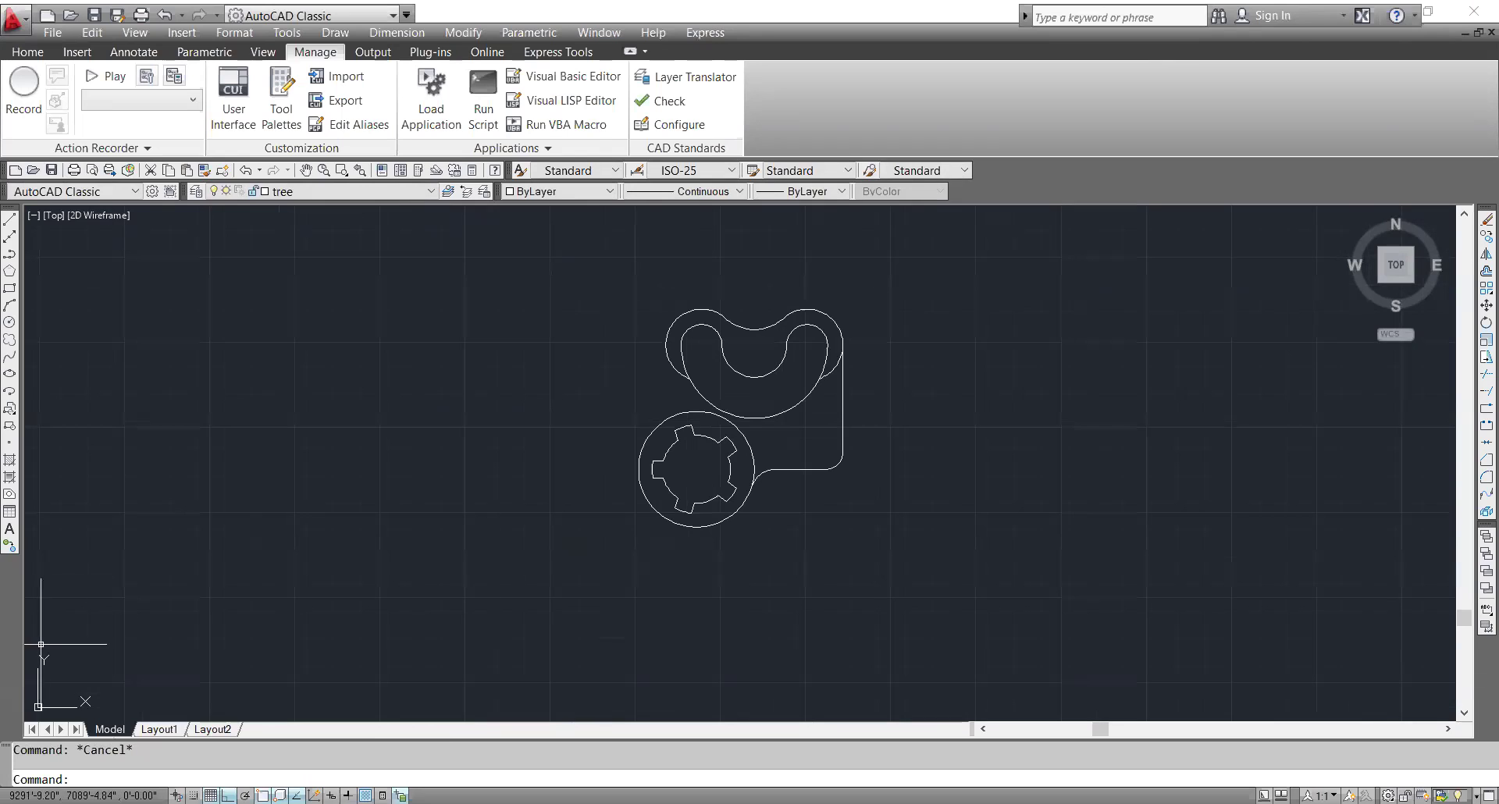
middle_drag(678, 488, 689, 602)
scroll(705, 559, down, 4)
scroll(680, 514, up, 6)
text(l)
key(Return)
shift+right_click(661, 490)
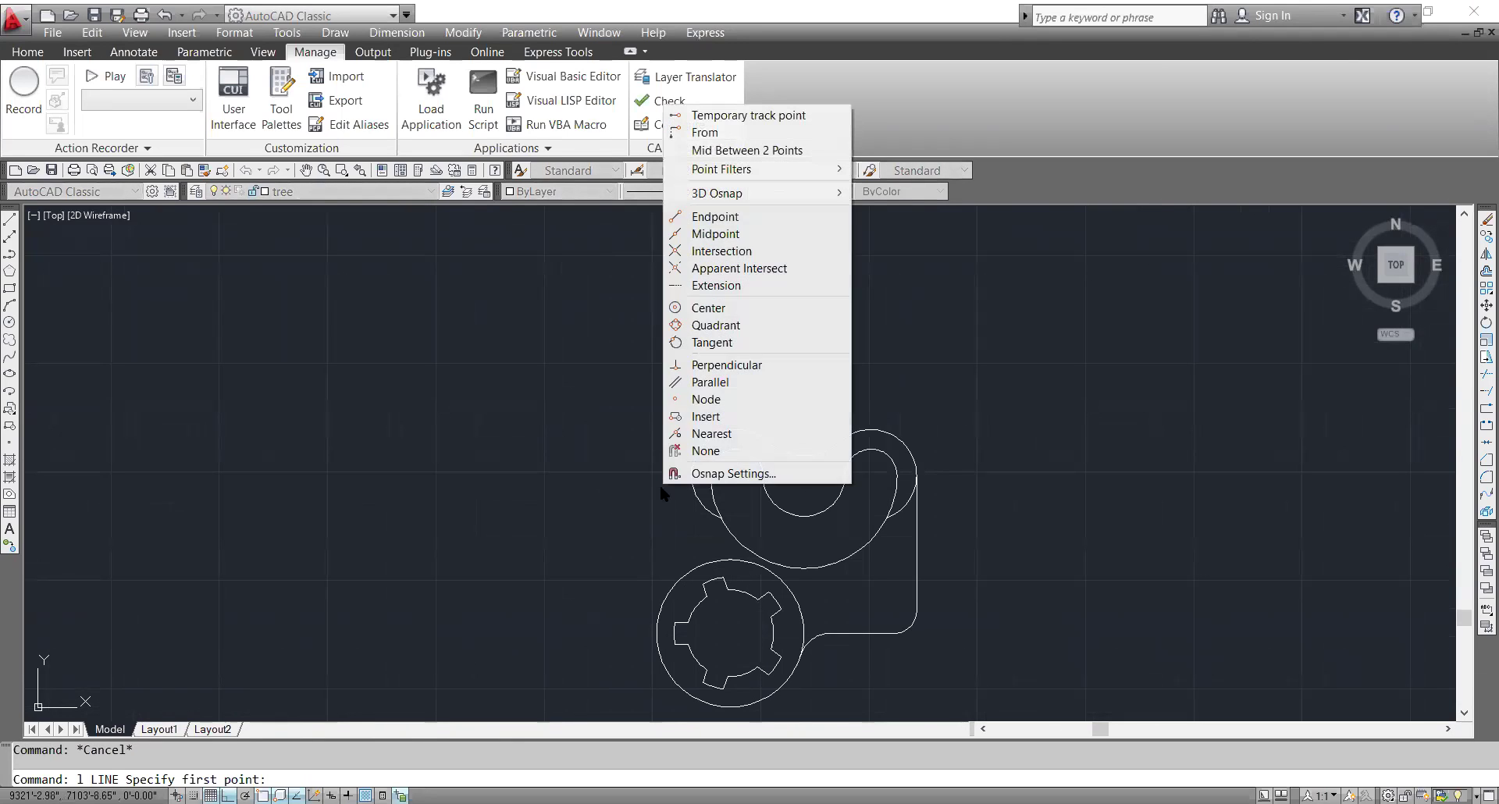
click(712, 342)
click(685, 473)
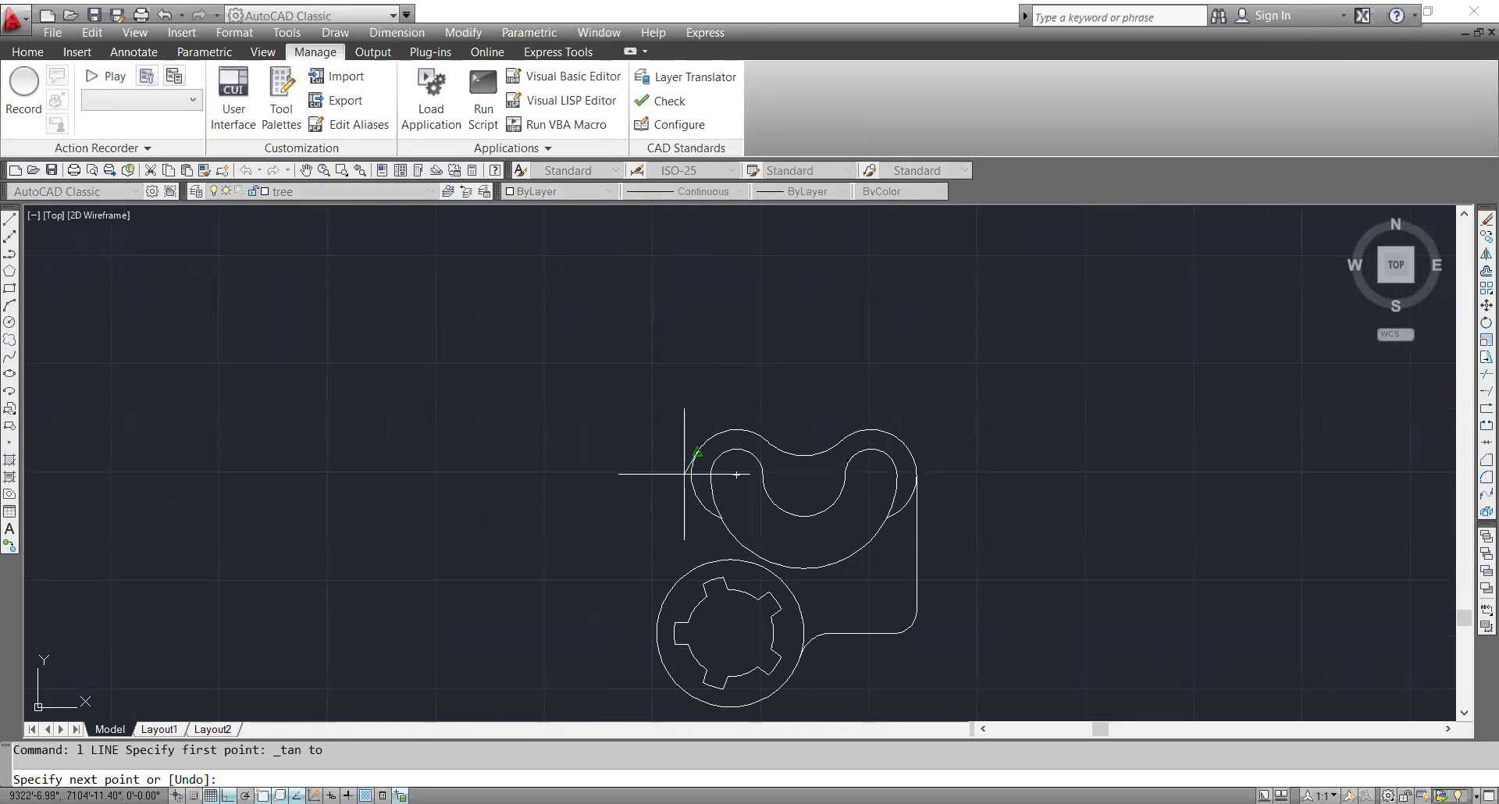
shift+right_click(654, 627)
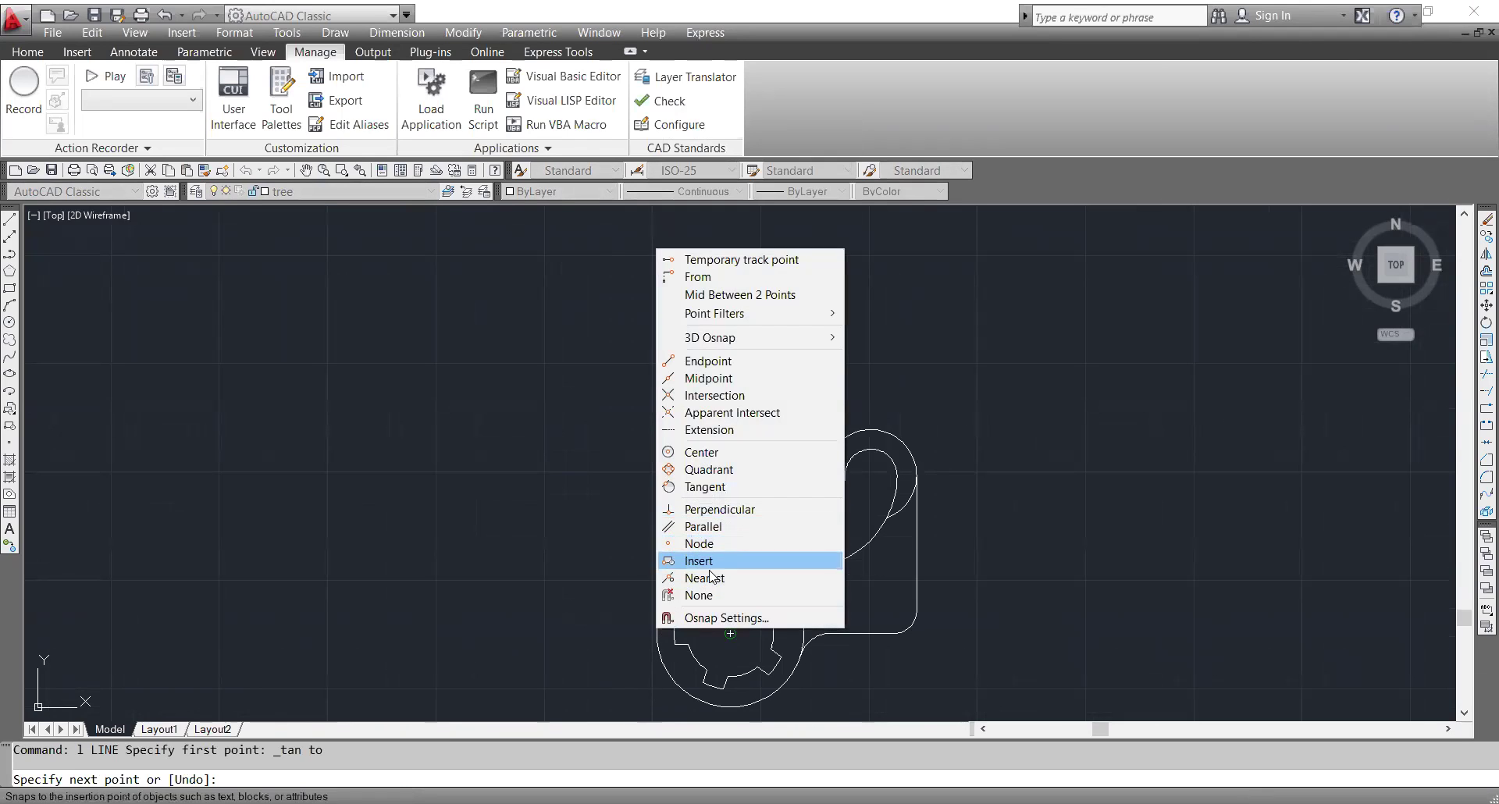
click(712, 487)
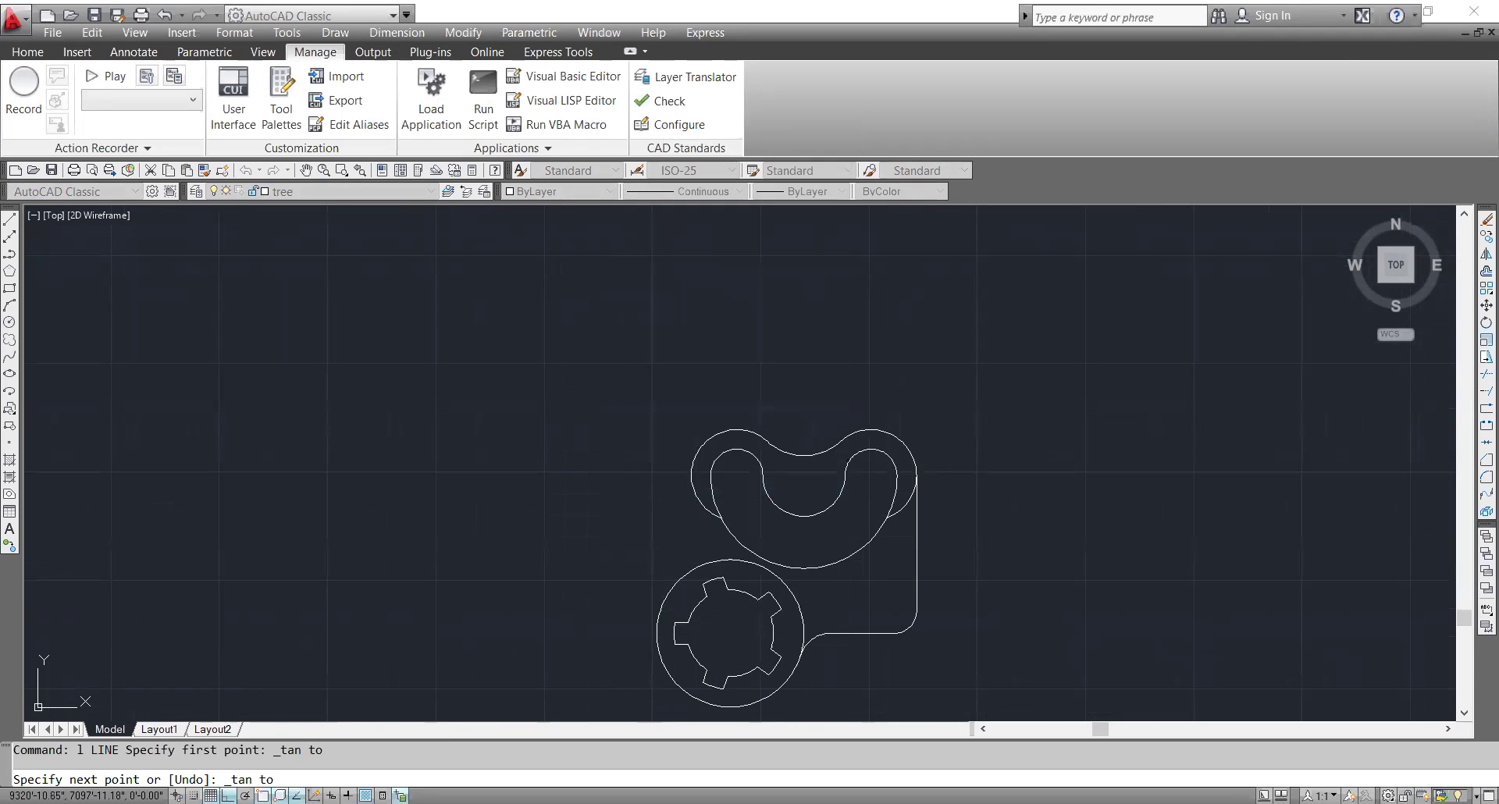
key(Escape)
- Trim away the part of the radius 34 circle between the tangent line and the fillet, inside the outer contour
middle_drag(688, 596, 676, 451)
scroll(675, 451, up, 3)
text(tr)
key(Return)
key(Return)
click(690, 453)
click(656, 405)
scroll(780, 351, down, 6)
key(Escape)
- Trim the leftover arc ends between the outer contour's side lines and the U-shaped outline on both sides
scroll(777, 409, up, 5)
text(tr)
key(Return)
key(Return)
click(777, 461)
click(767, 447)
click(1195, 494)
click(1190, 461)
scroll(1190, 462, down, 4)
scroll(1116, 547, up, 1)
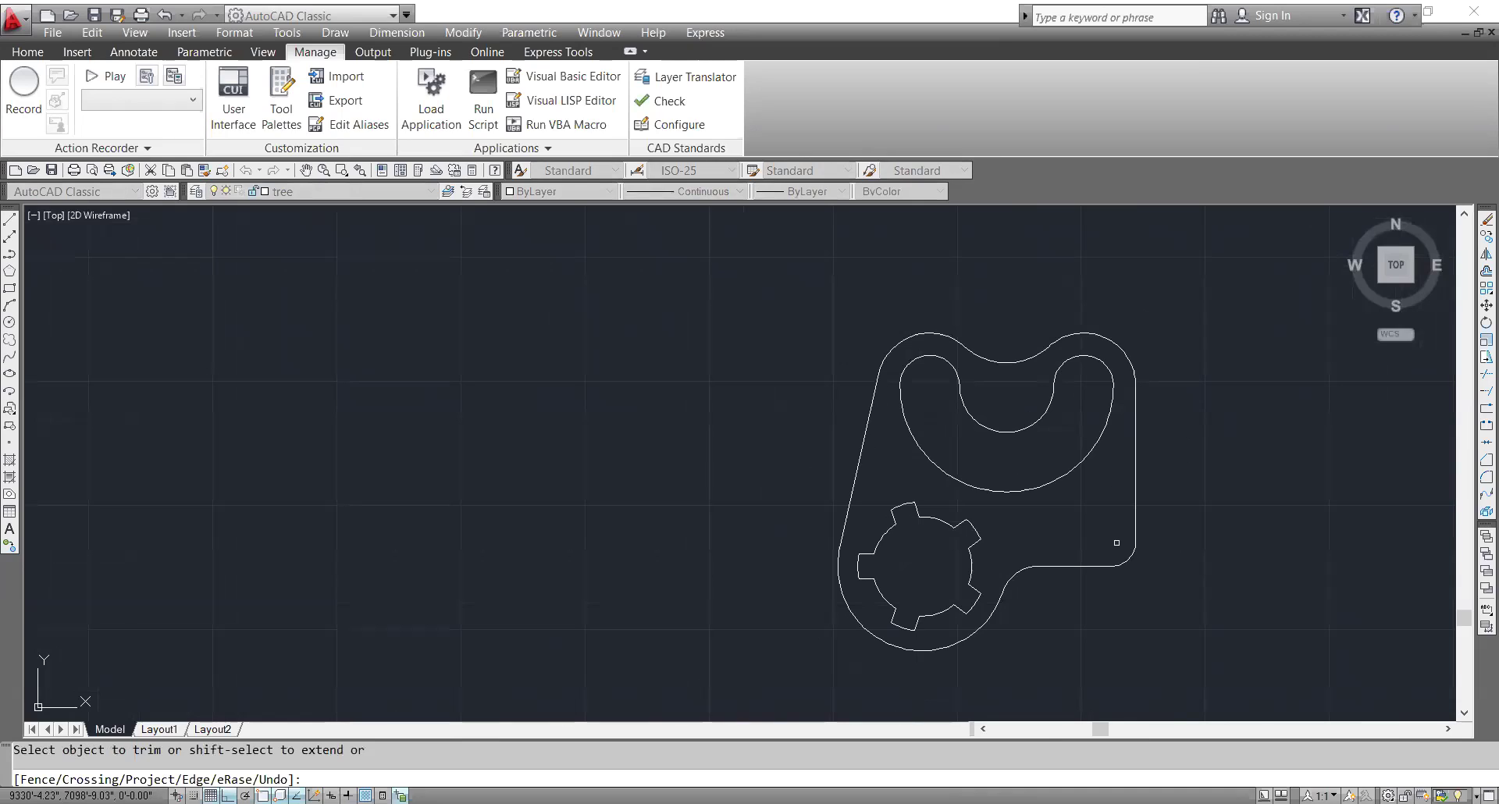
scroll(1117, 542, up, 2)
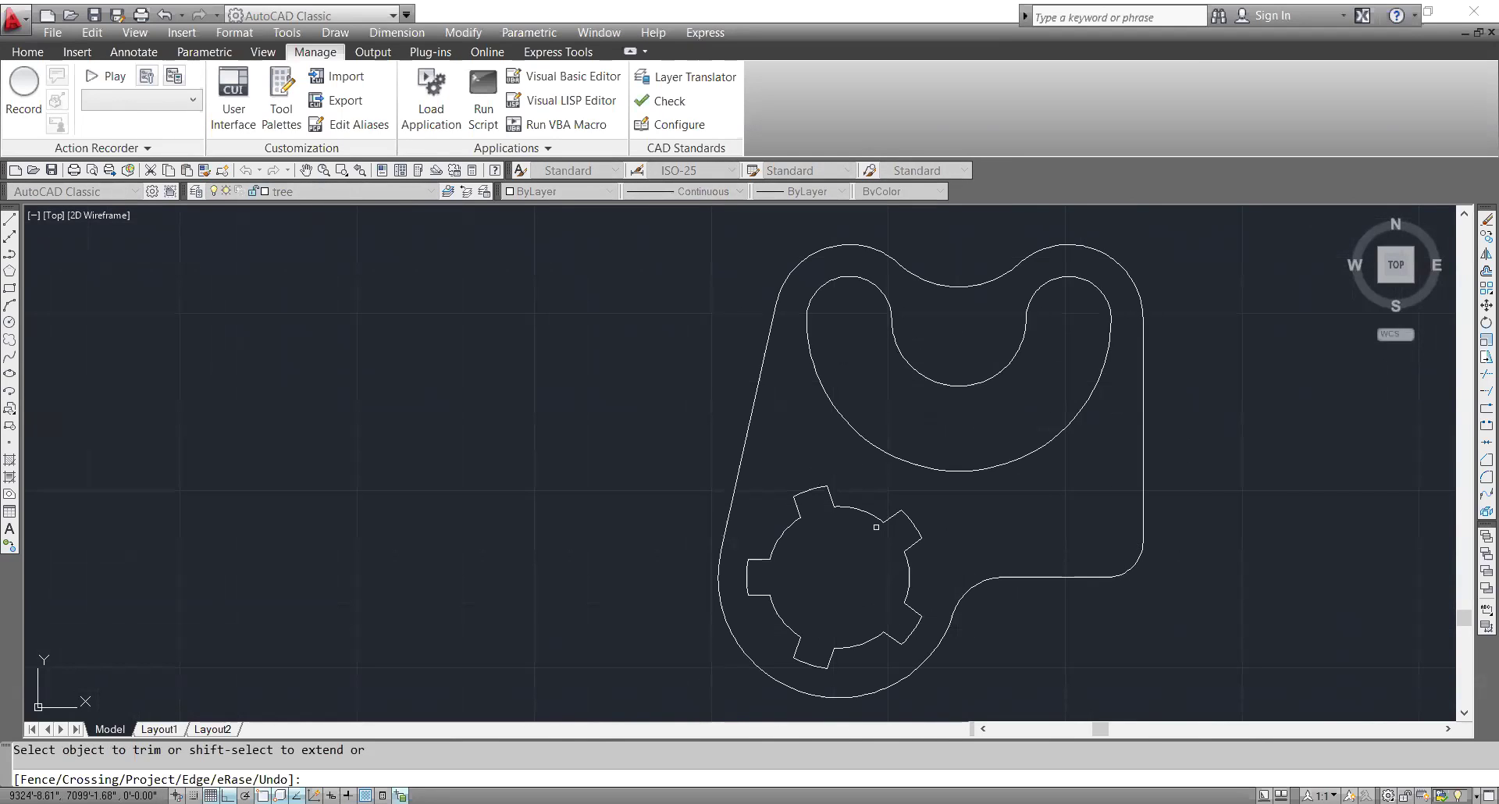
scroll(876, 527, down, 3)
key(Escape)
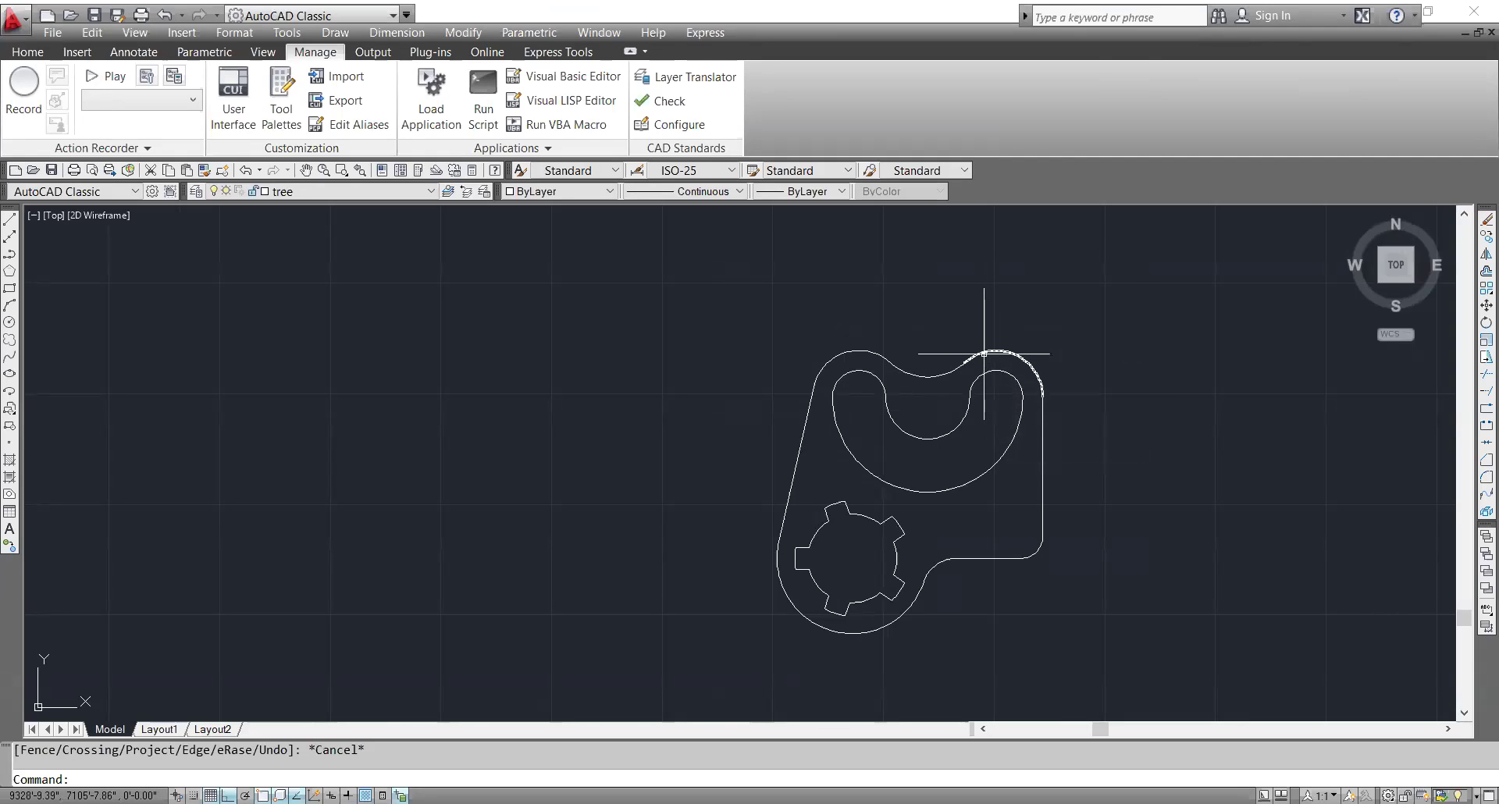
mouse_move(868, 351)
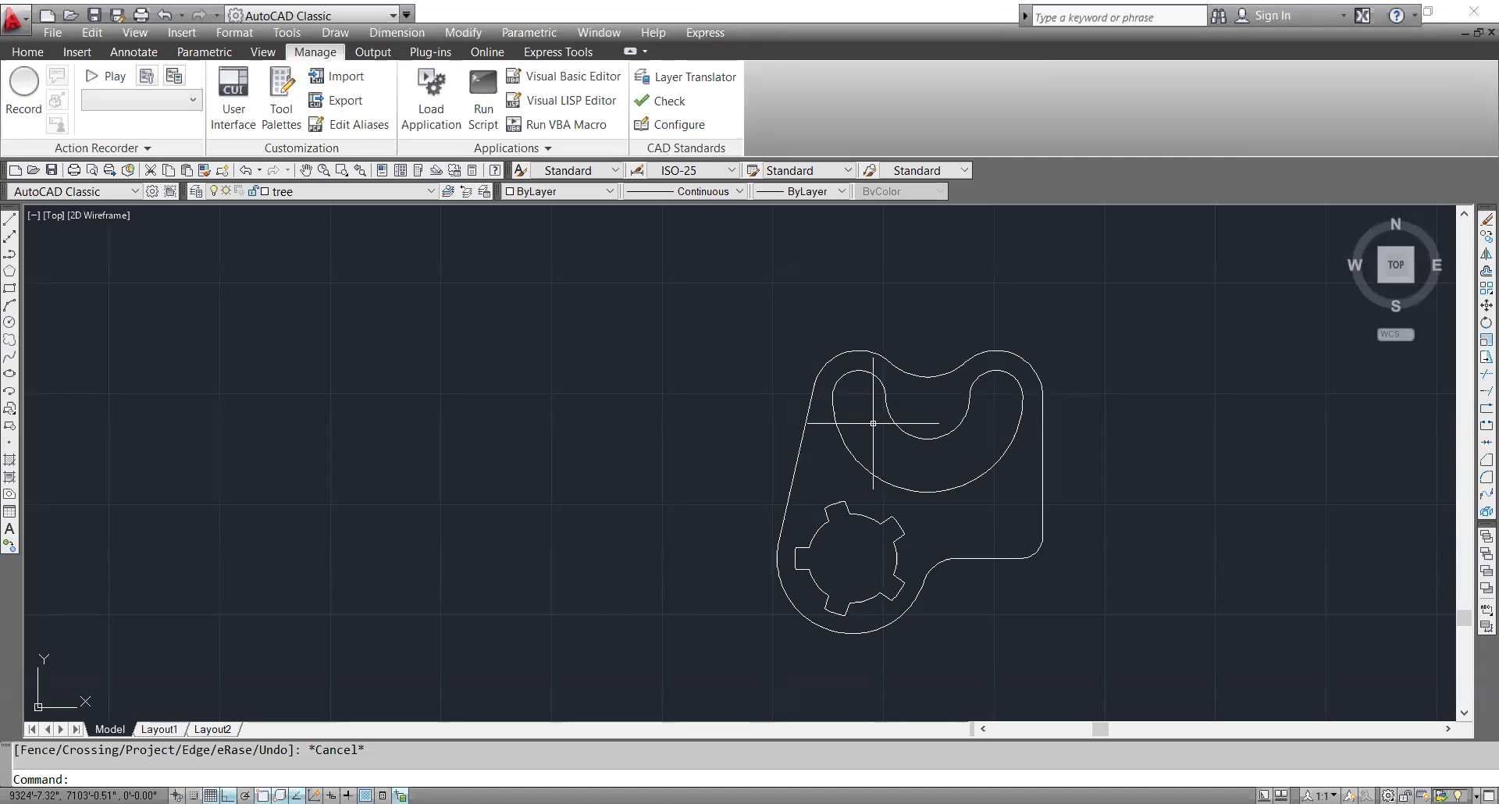
key(Escape)
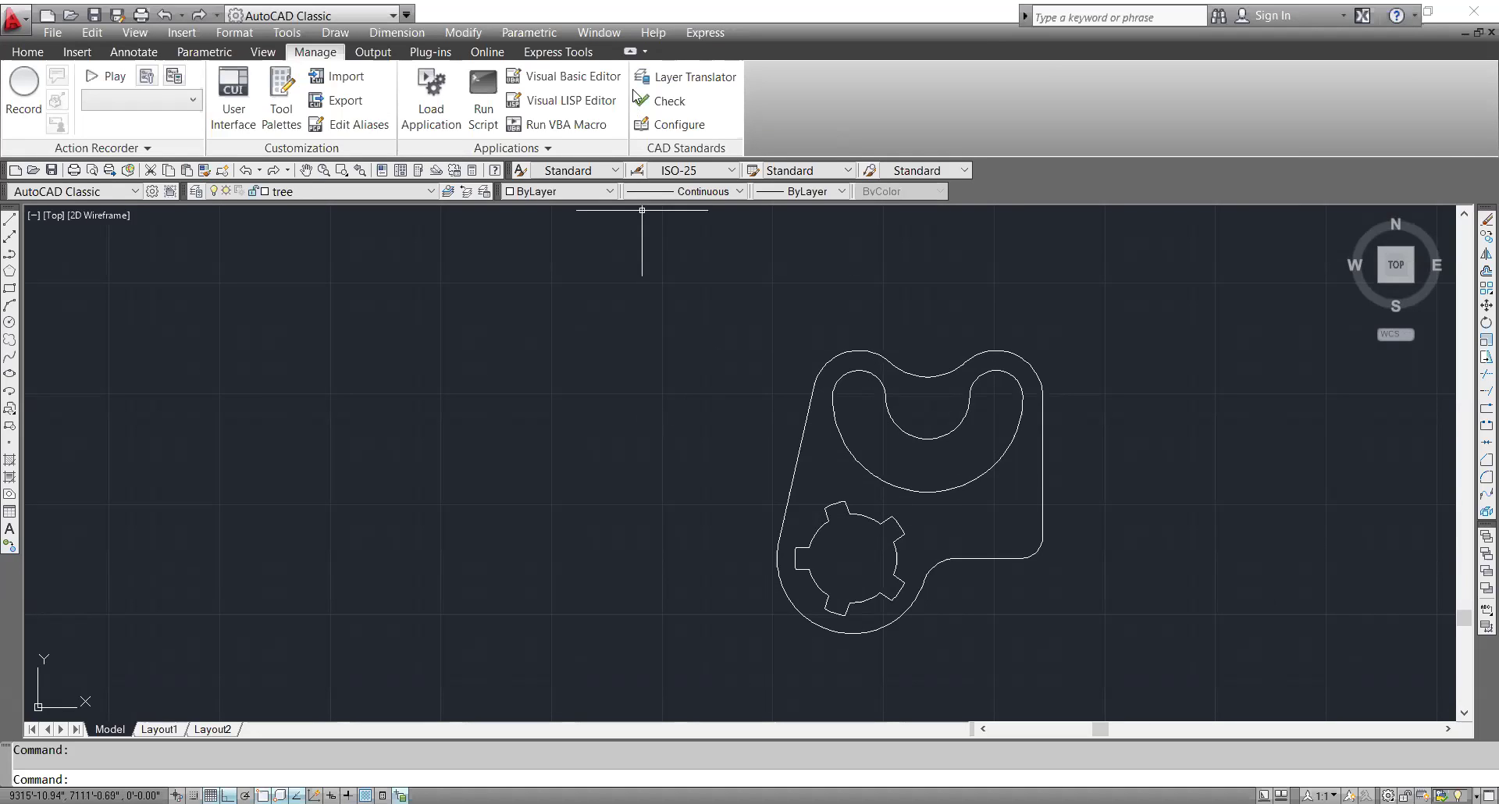
mouse_move(647, 43)
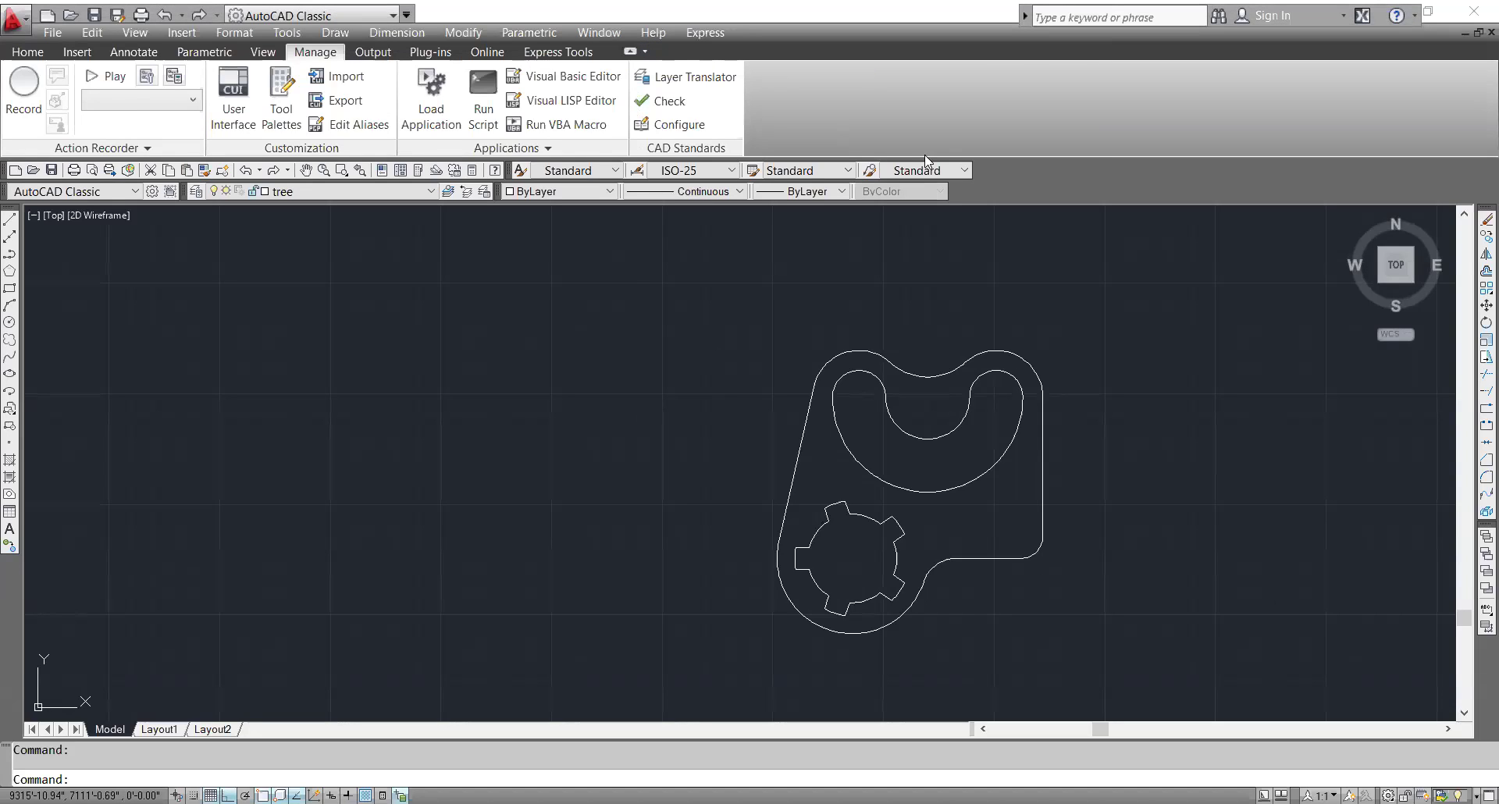
- Go to an empty area of the drawing and set the snap type to isometric snap in the drafting settings
scroll(697, 438, down, 5)
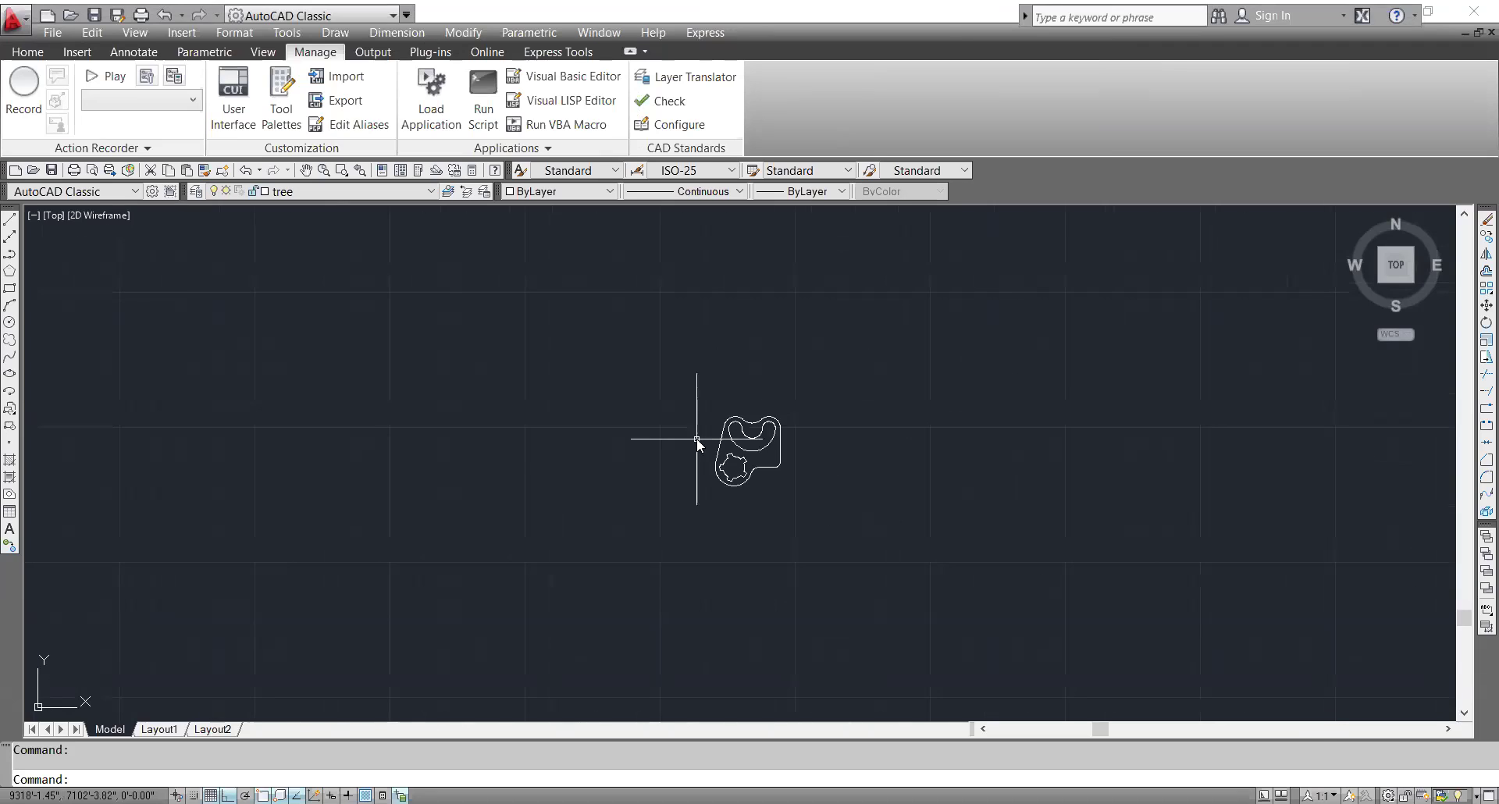
middle_drag(812, 381, 836, 579)
middle_drag(824, 348, 751, 554)
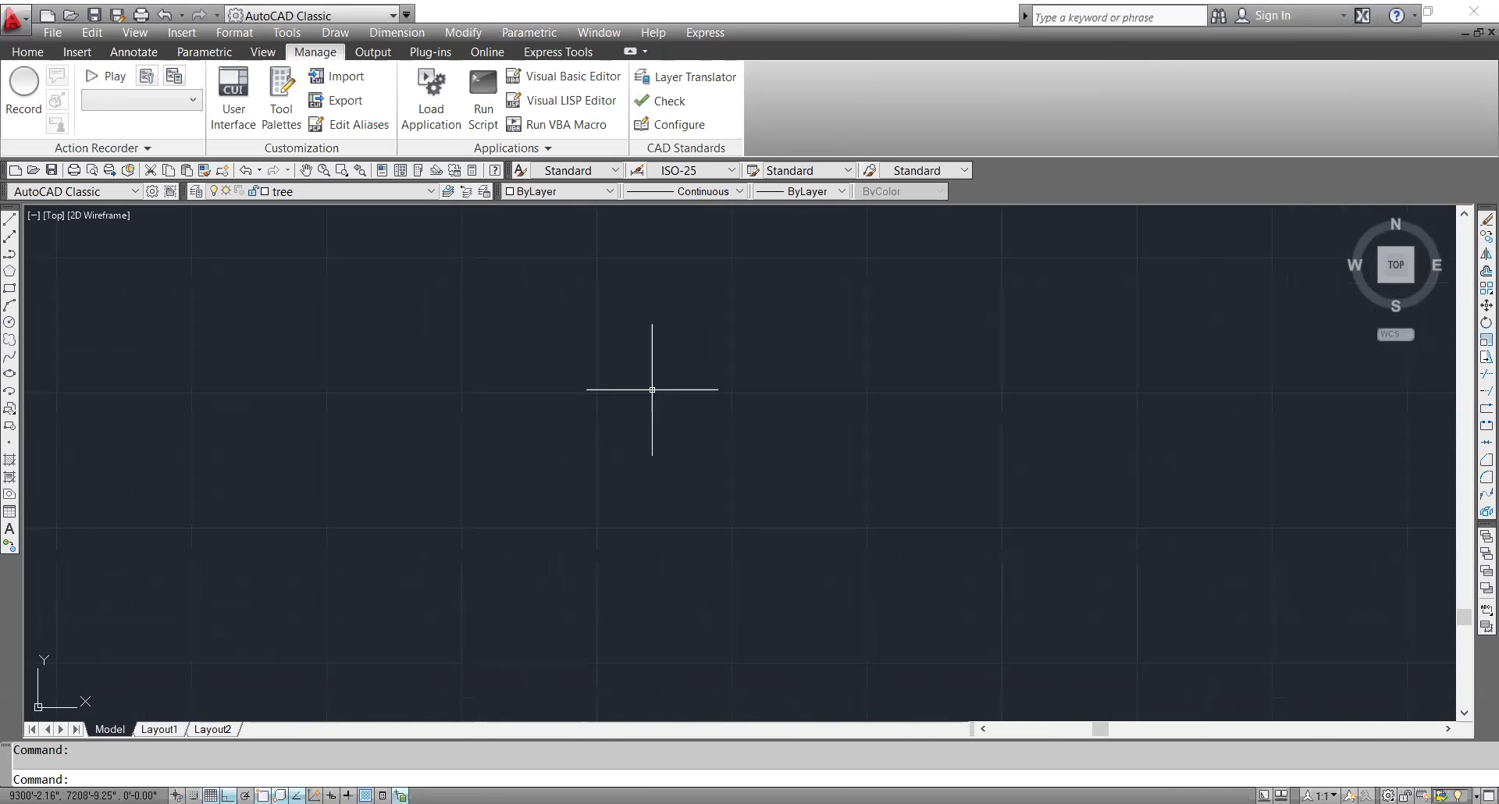
scroll(667, 523, down, 1)
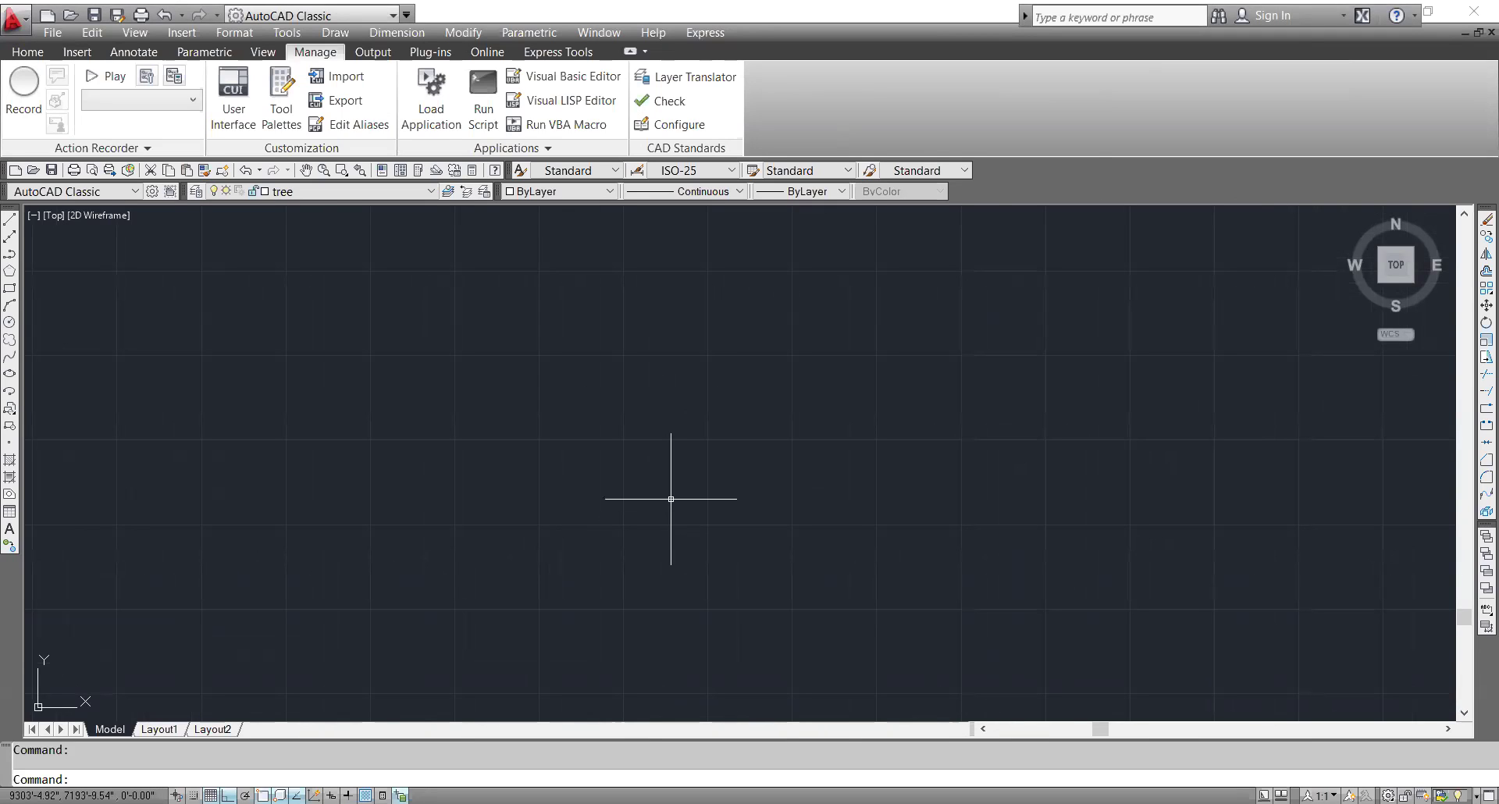
text(ds)
key(Return)
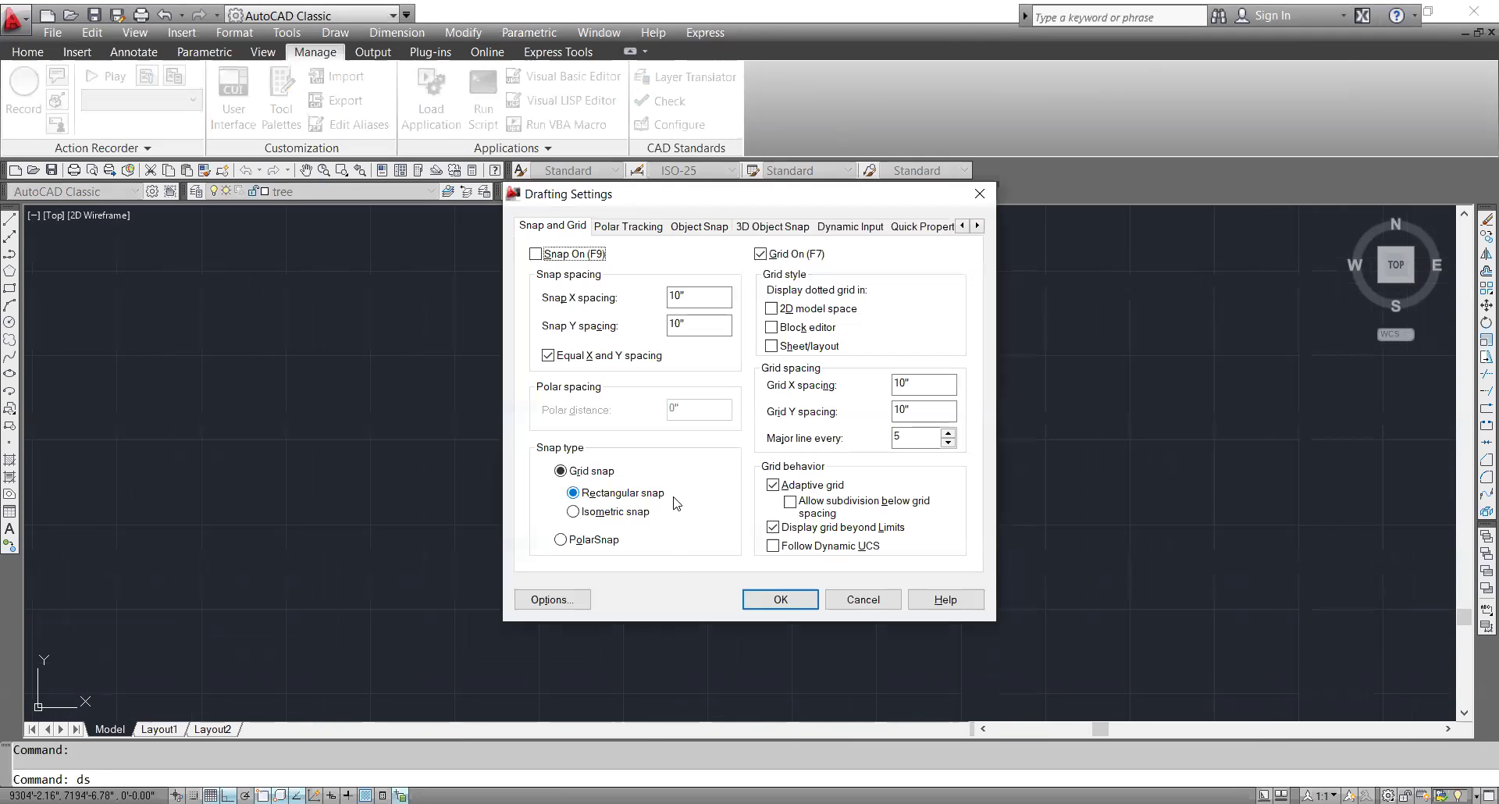
click(616, 512)
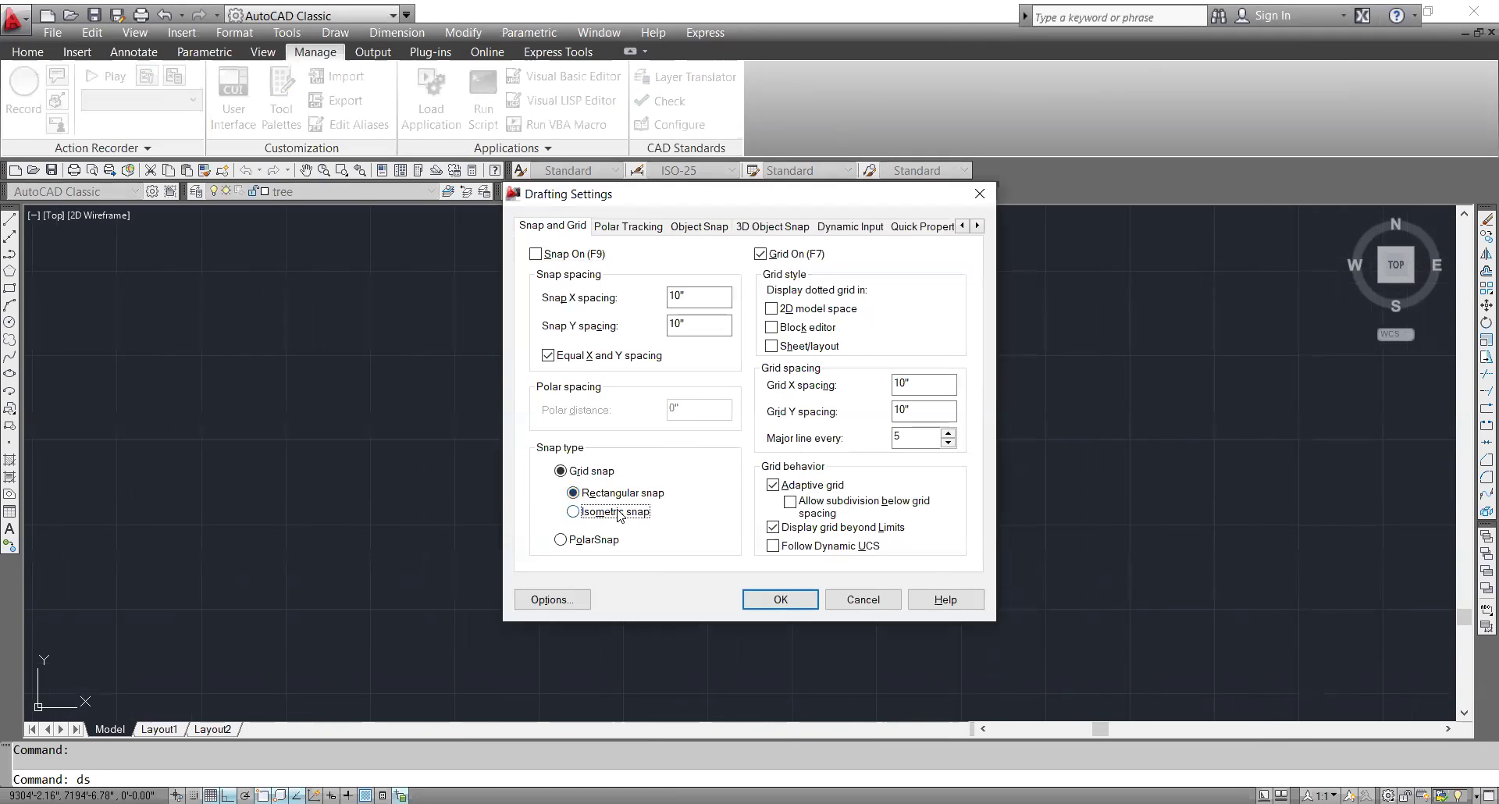
click(762, 598)
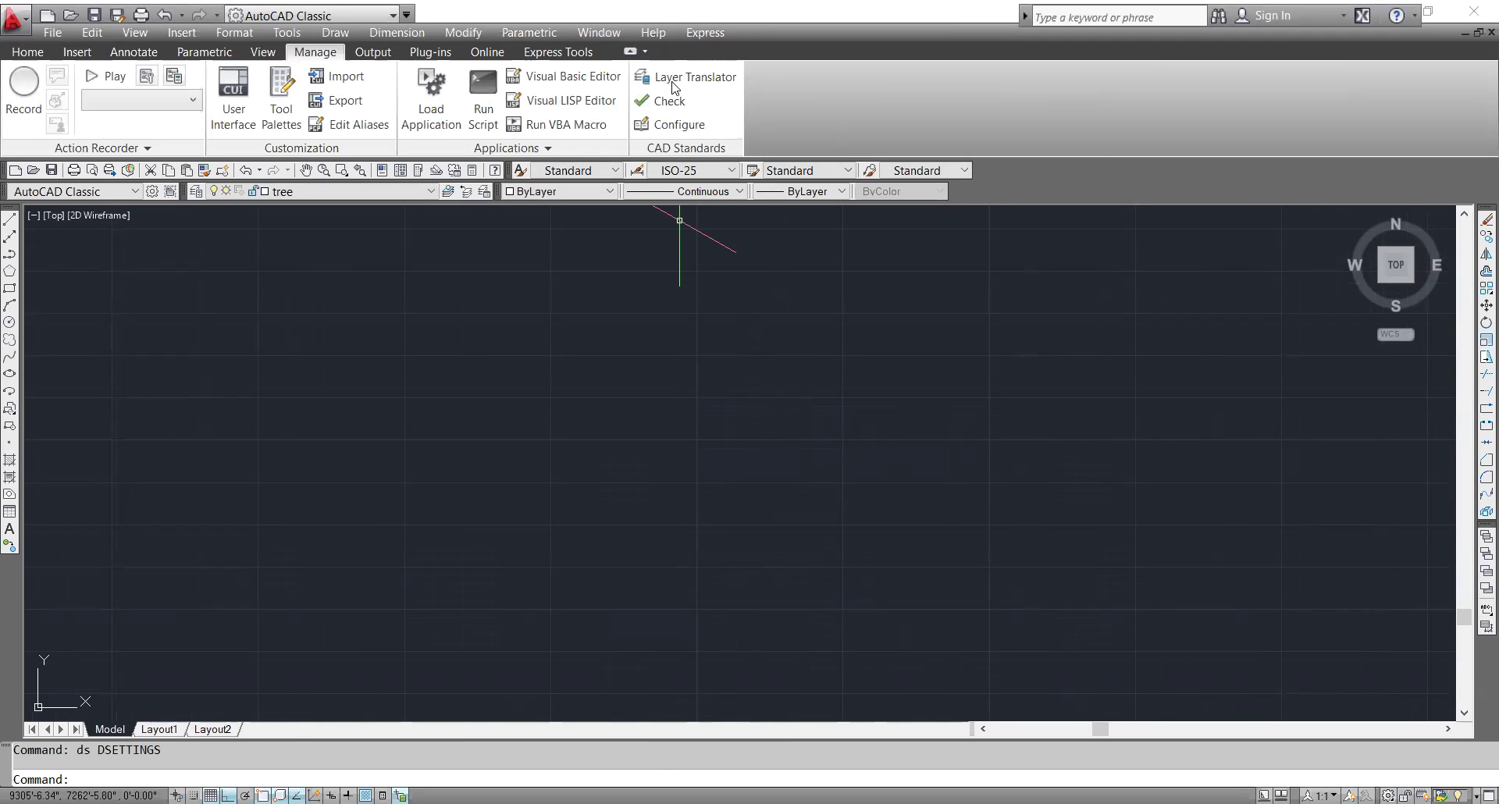
- Switch to AutoCAD workbook.pdf in the browser and examine the isometric block with the 88 base edge on page 13
key(alt+Tab)
scroll(632, 400, down, 5)
ctrl+scroll(632, 400, up, 3)
scroll(633, 400, down, 20)
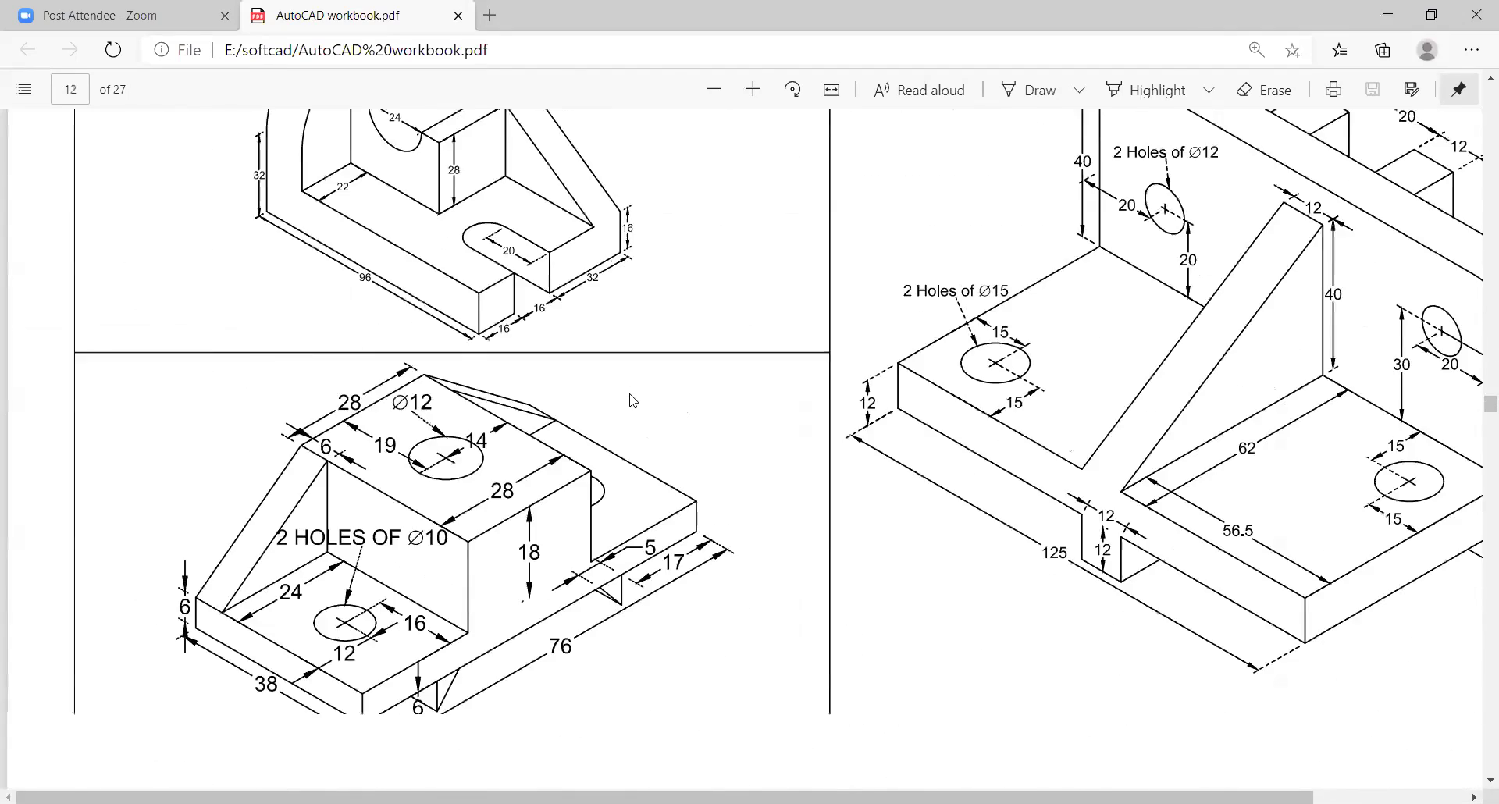
scroll(632, 400, down, 8)
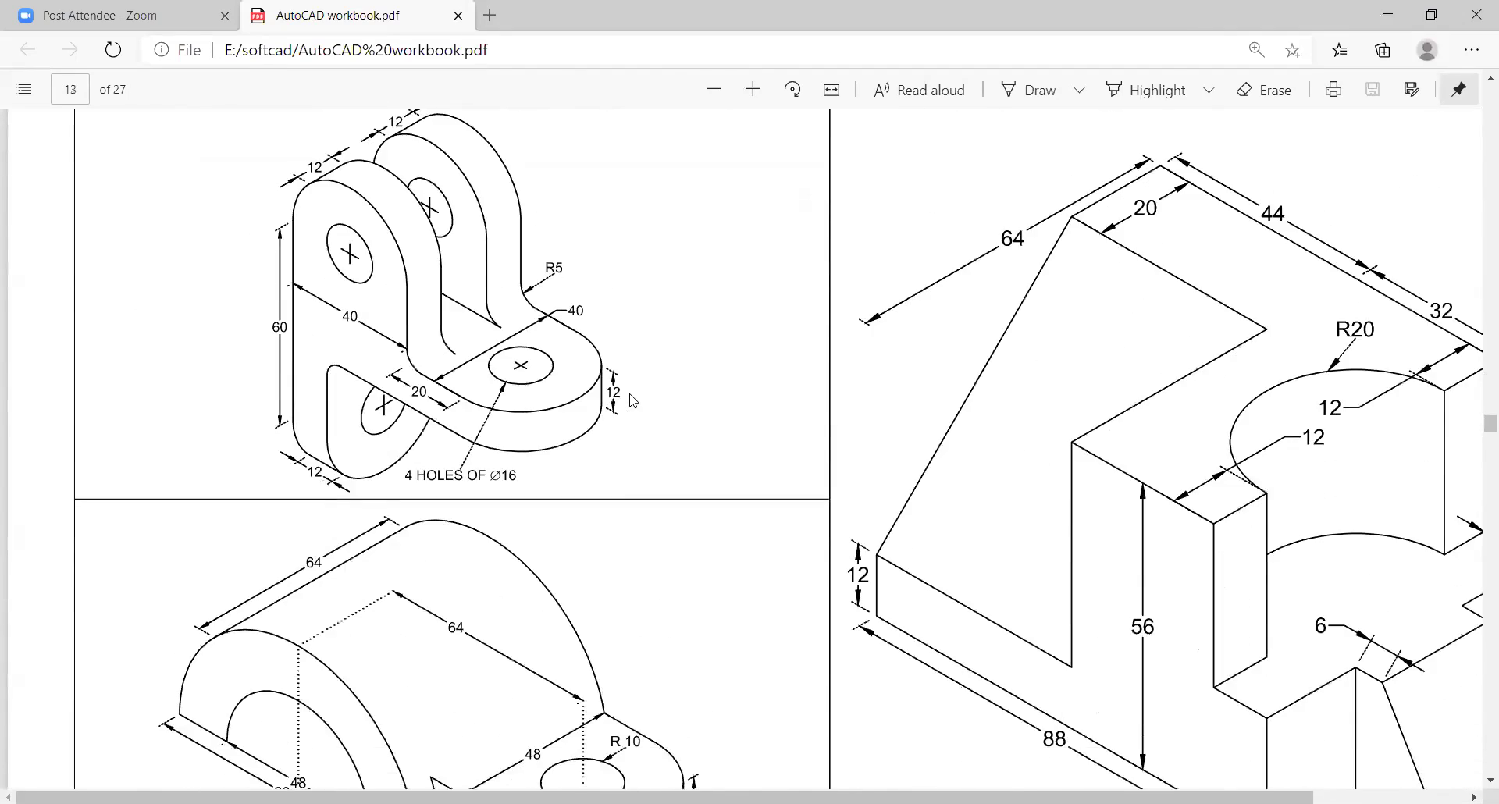
scroll(633, 400, down, 3)
scroll(783, 396, right, 2)
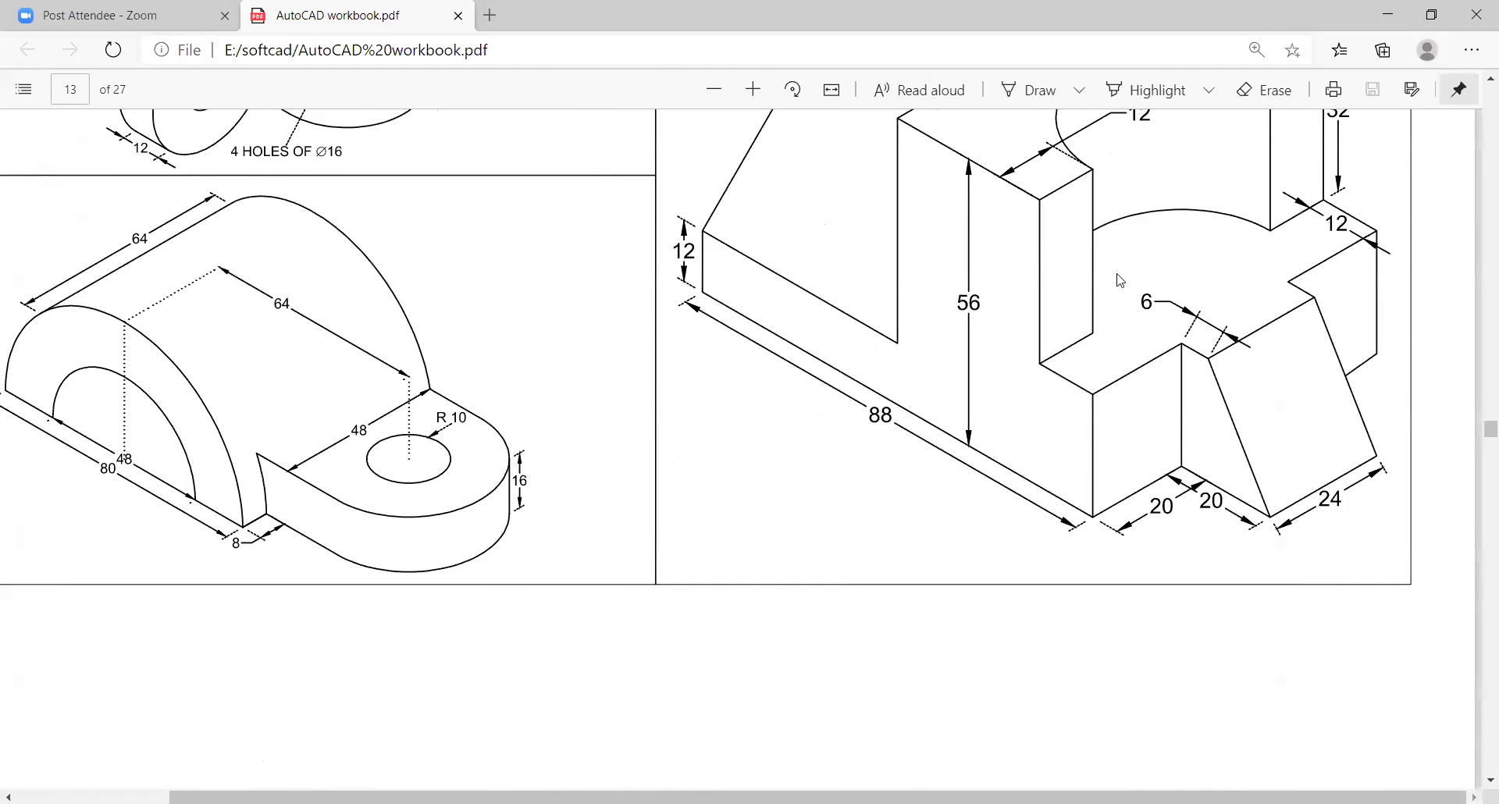
scroll(1120, 279, up, 4)
click(713, 89)
middle_click(1160, 465)
click(1300, 480)
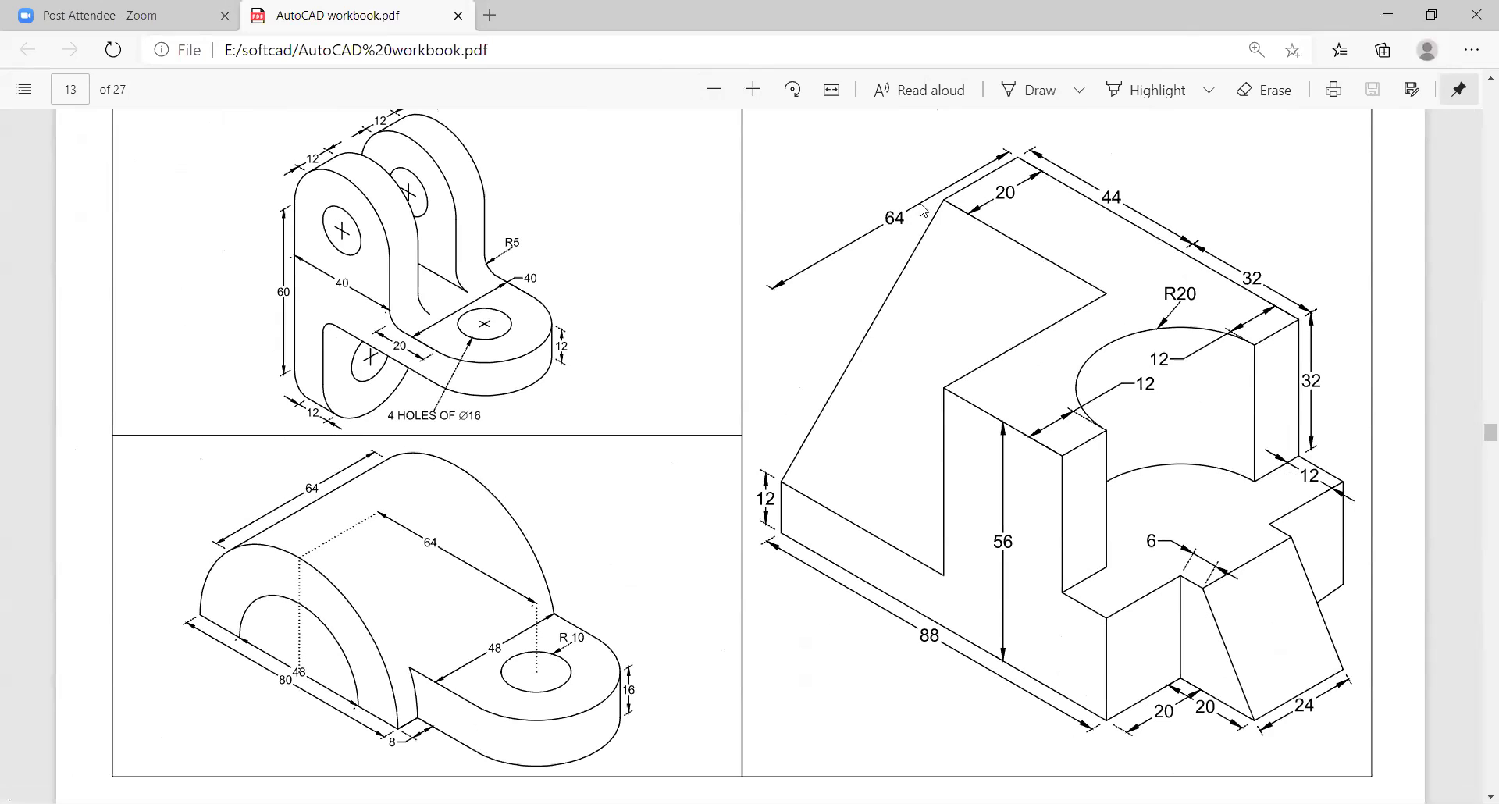
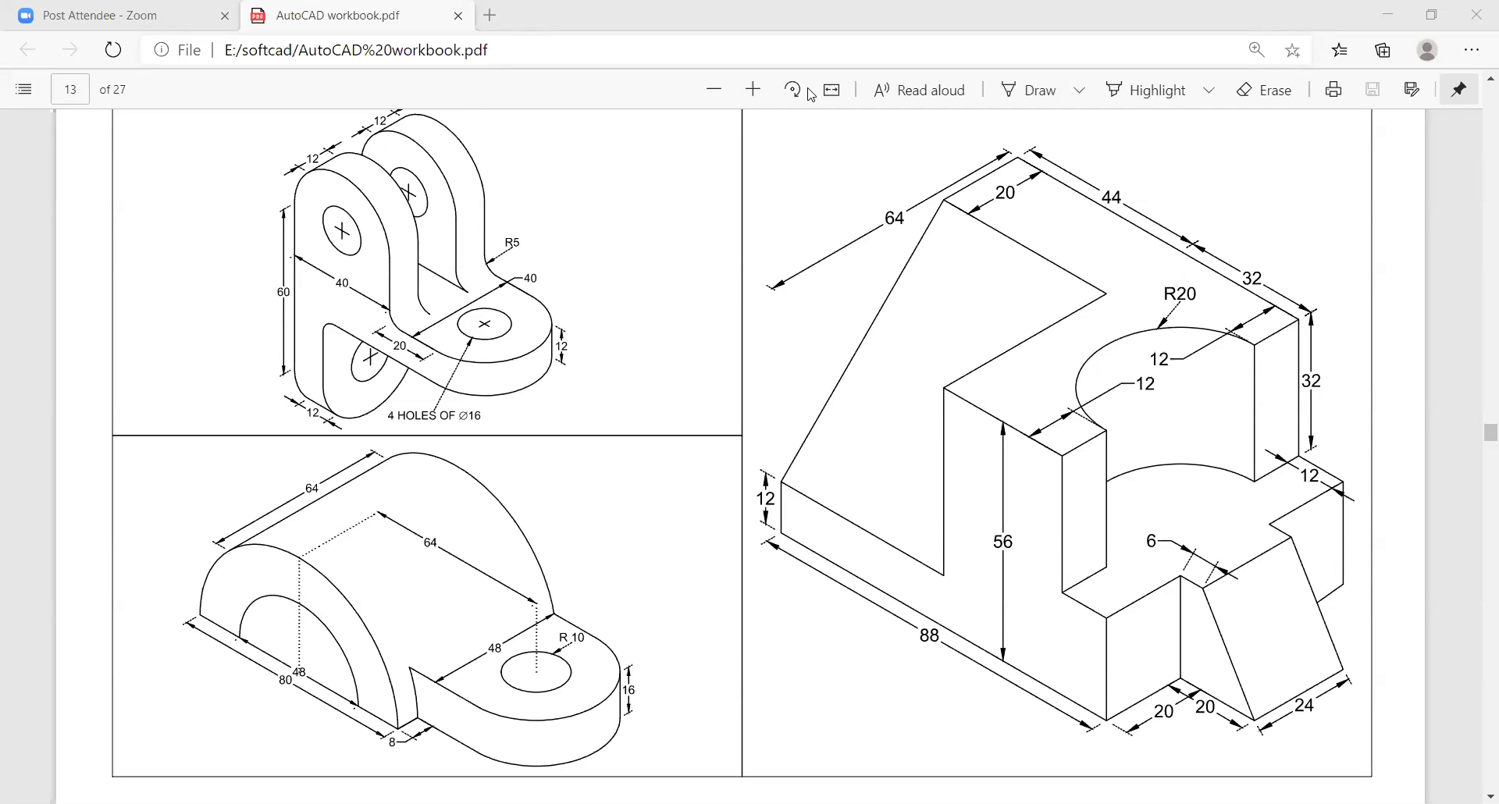
- Switch back to AutoCAD and draw the block's front base edge 88 long, sloping down to the right along the isometric axis
key(alt+Tab)
middle_drag(814, 512, 860, 637)
scroll(868, 713, up, 6)
scroll(722, 491, down, 8)
middle_drag(547, 344, 756, 573)
scroll(678, 452, up, 2)
text(l)
key(Return)
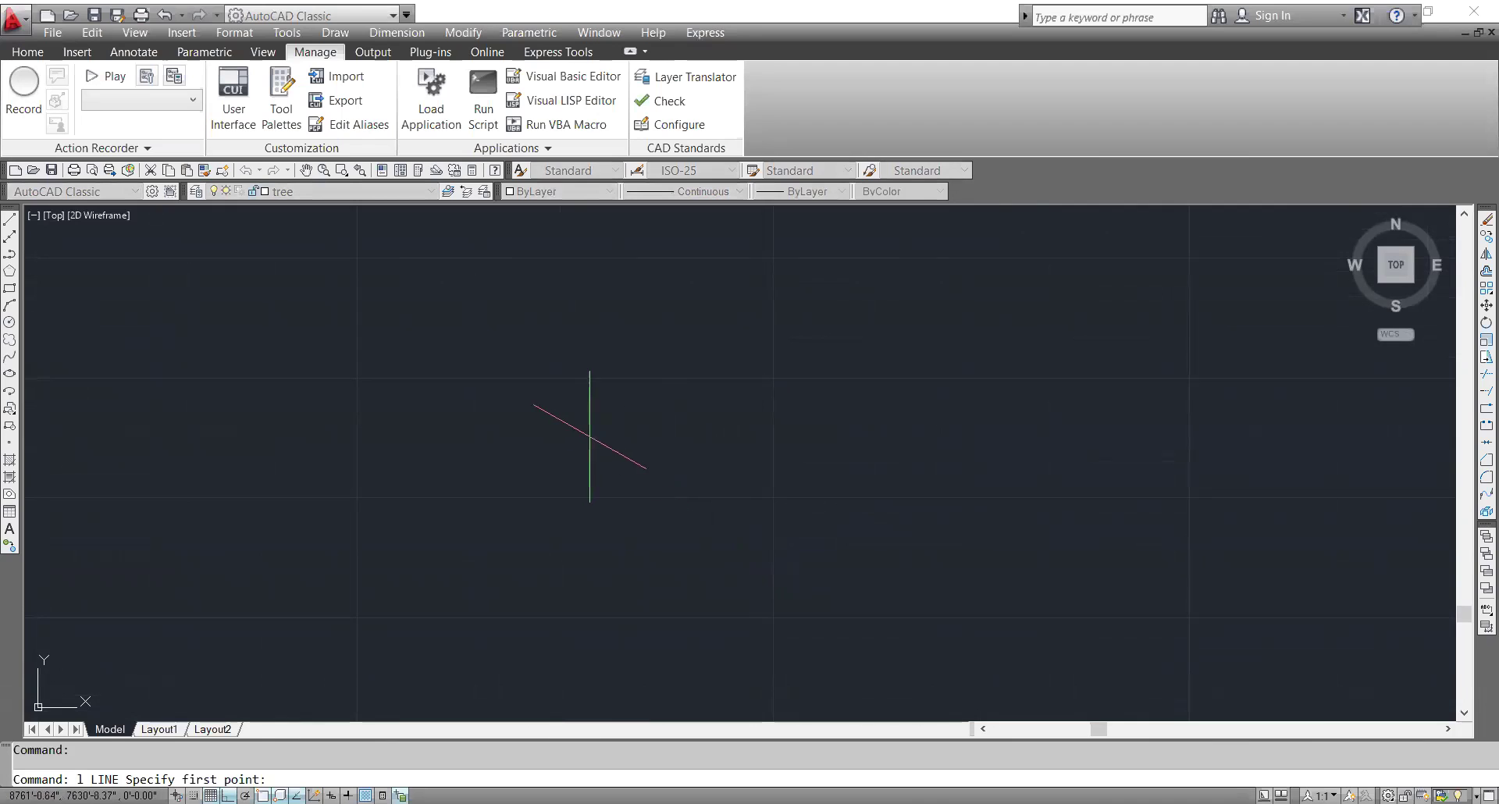
click(571, 435)
text(88)
key(Return)
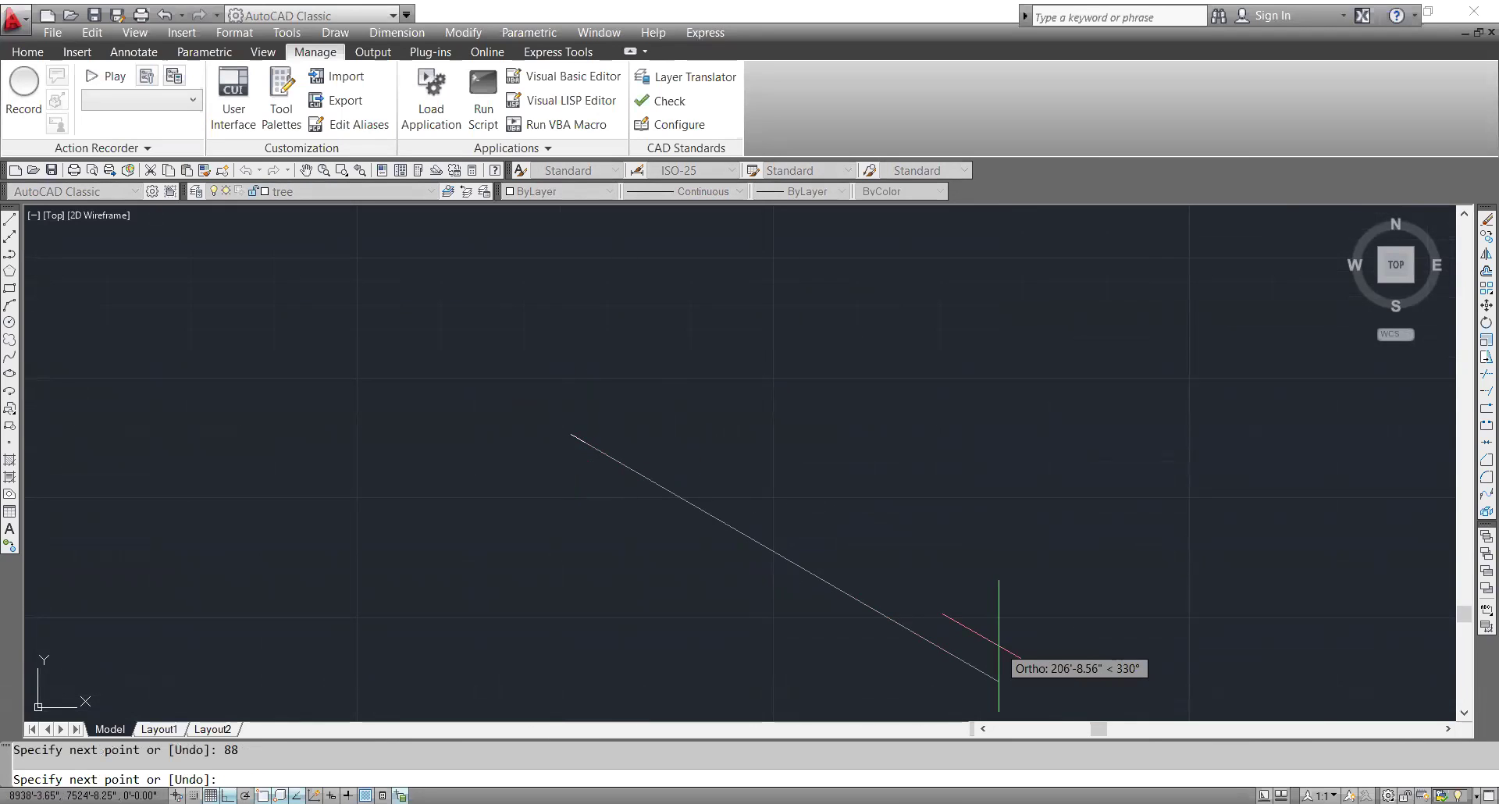
- Switch to the top isoplane and continue the line 20 up to the right from the lower end of the 88 edge
scroll(602, 485, down, 3)
scroll(625, 468, up, 4)
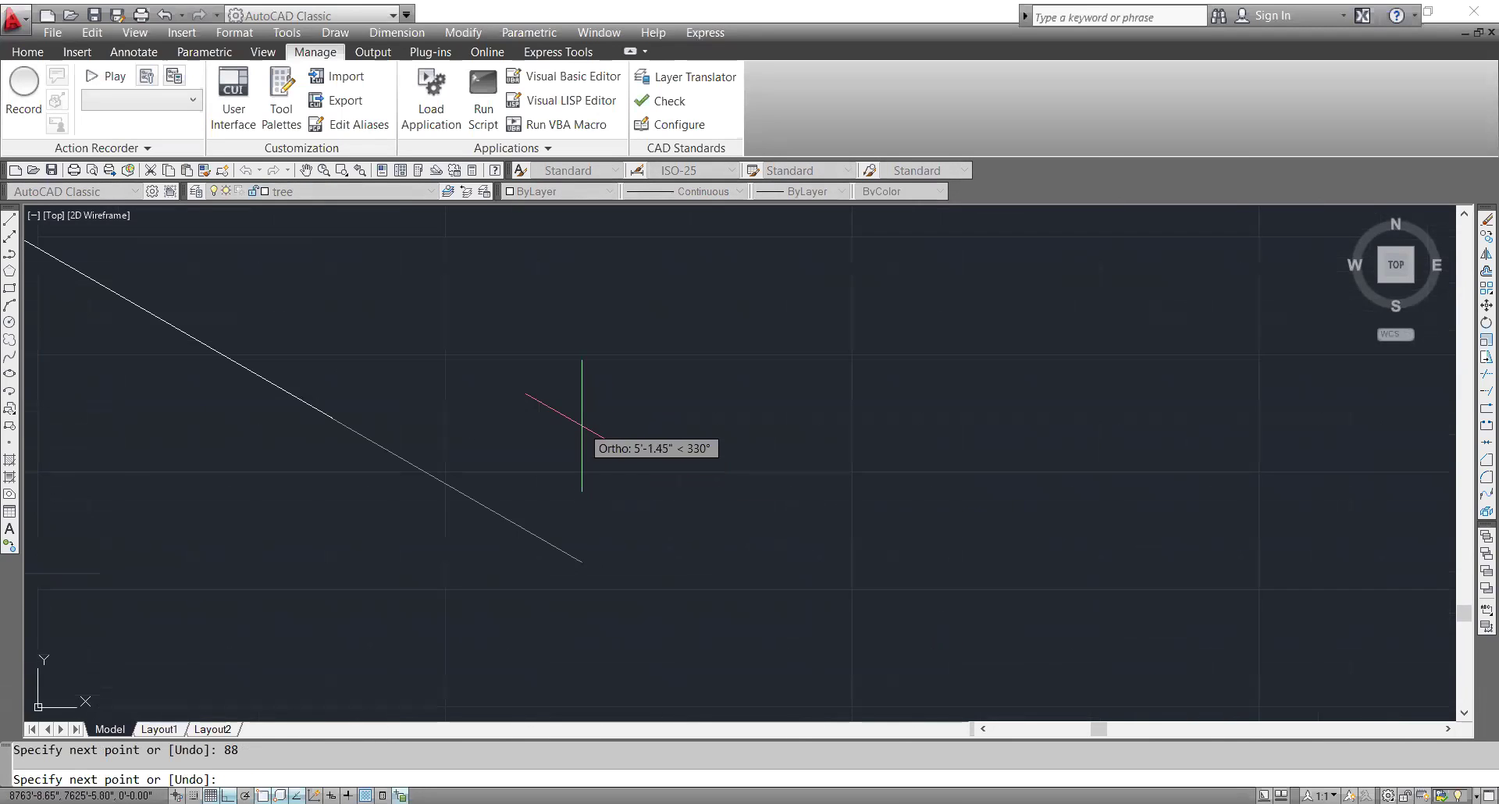
scroll(626, 457, down, 2)
middle_drag(520, 351, 627, 380)
key(F5)
text(20)
key(Return)
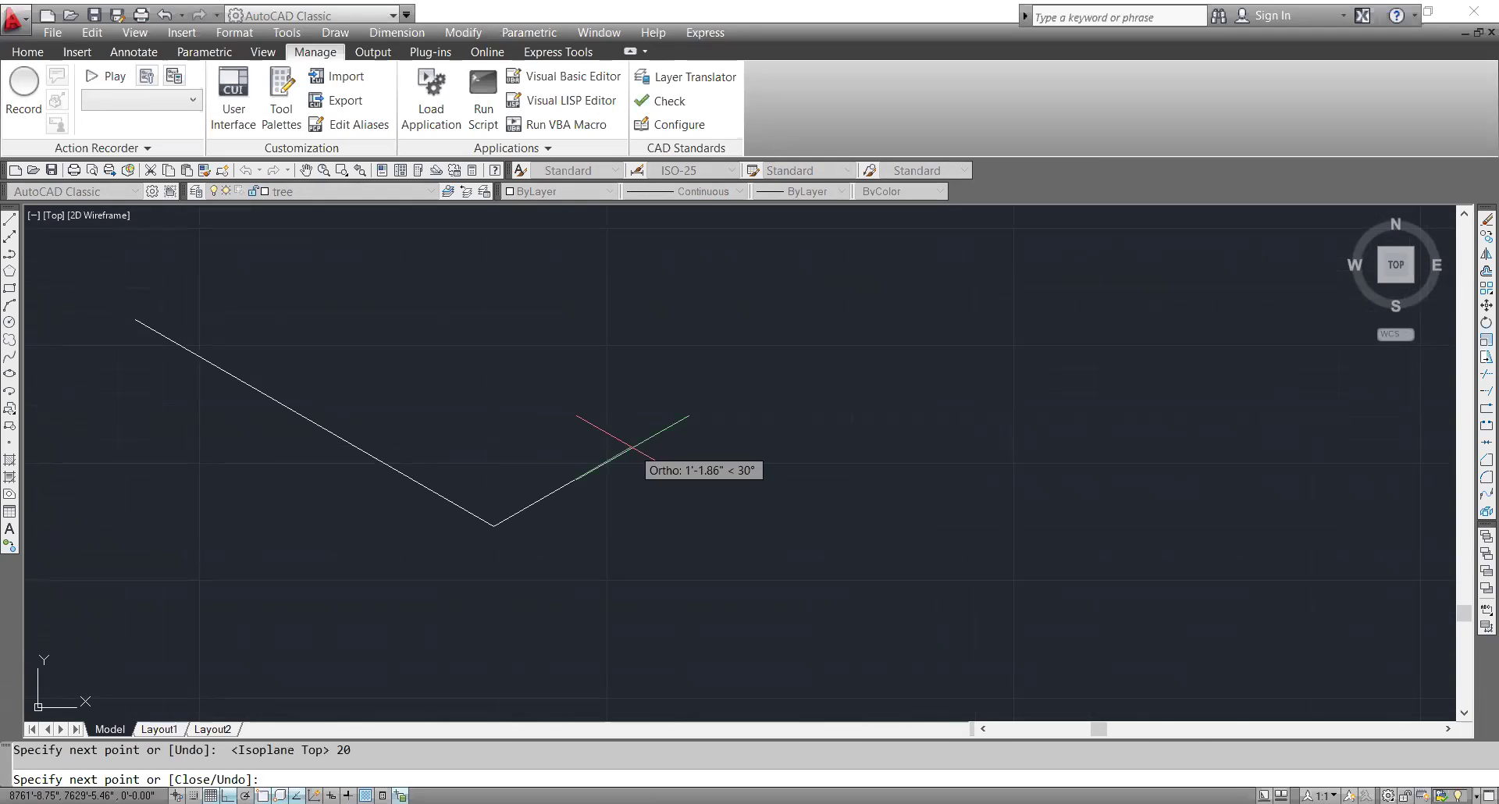
- Continue the outline 24 straight up in the right isoplane and 6 down to the right in the left isoplane
key(F5)
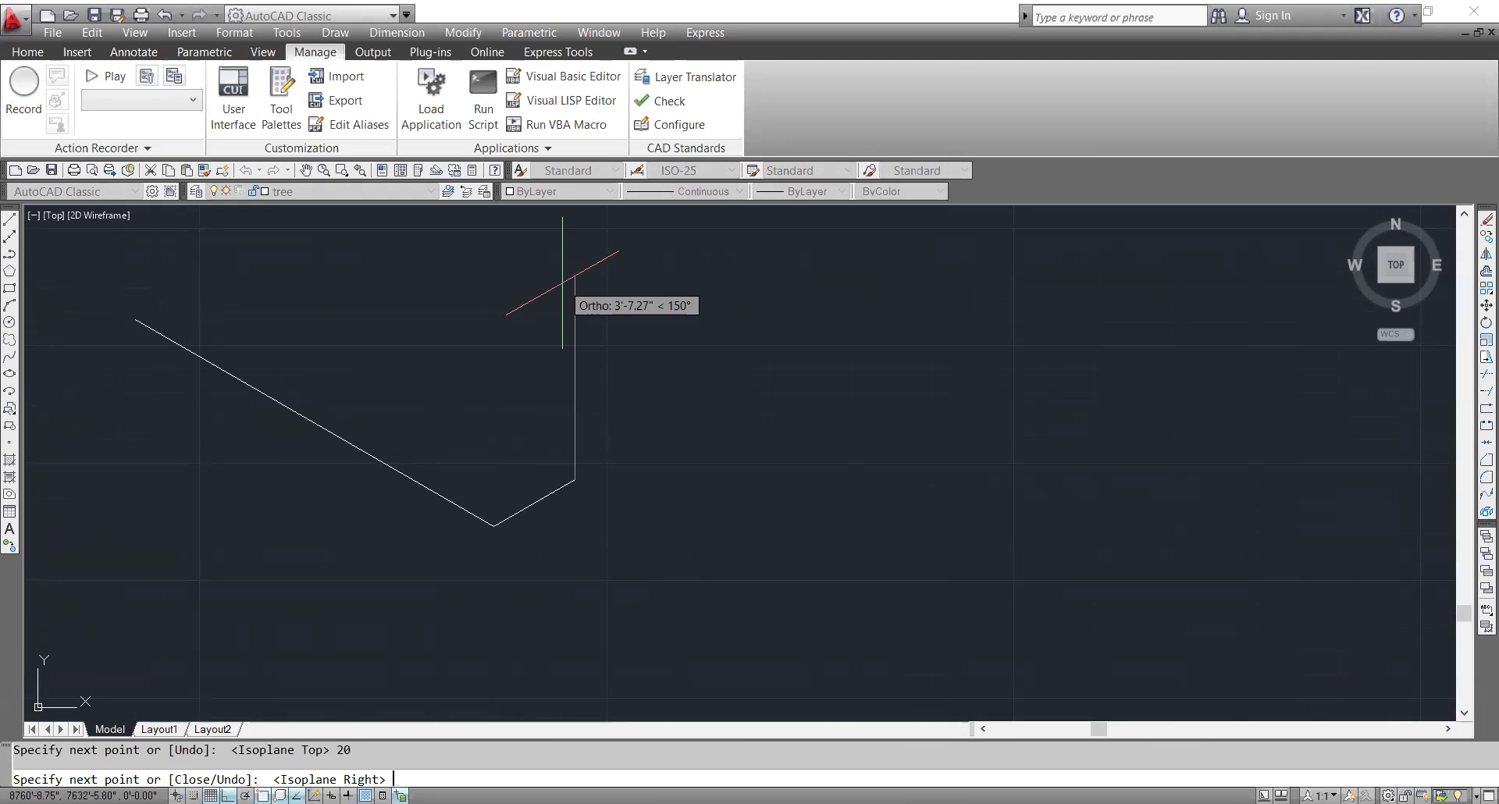
text(24)
key(Return)
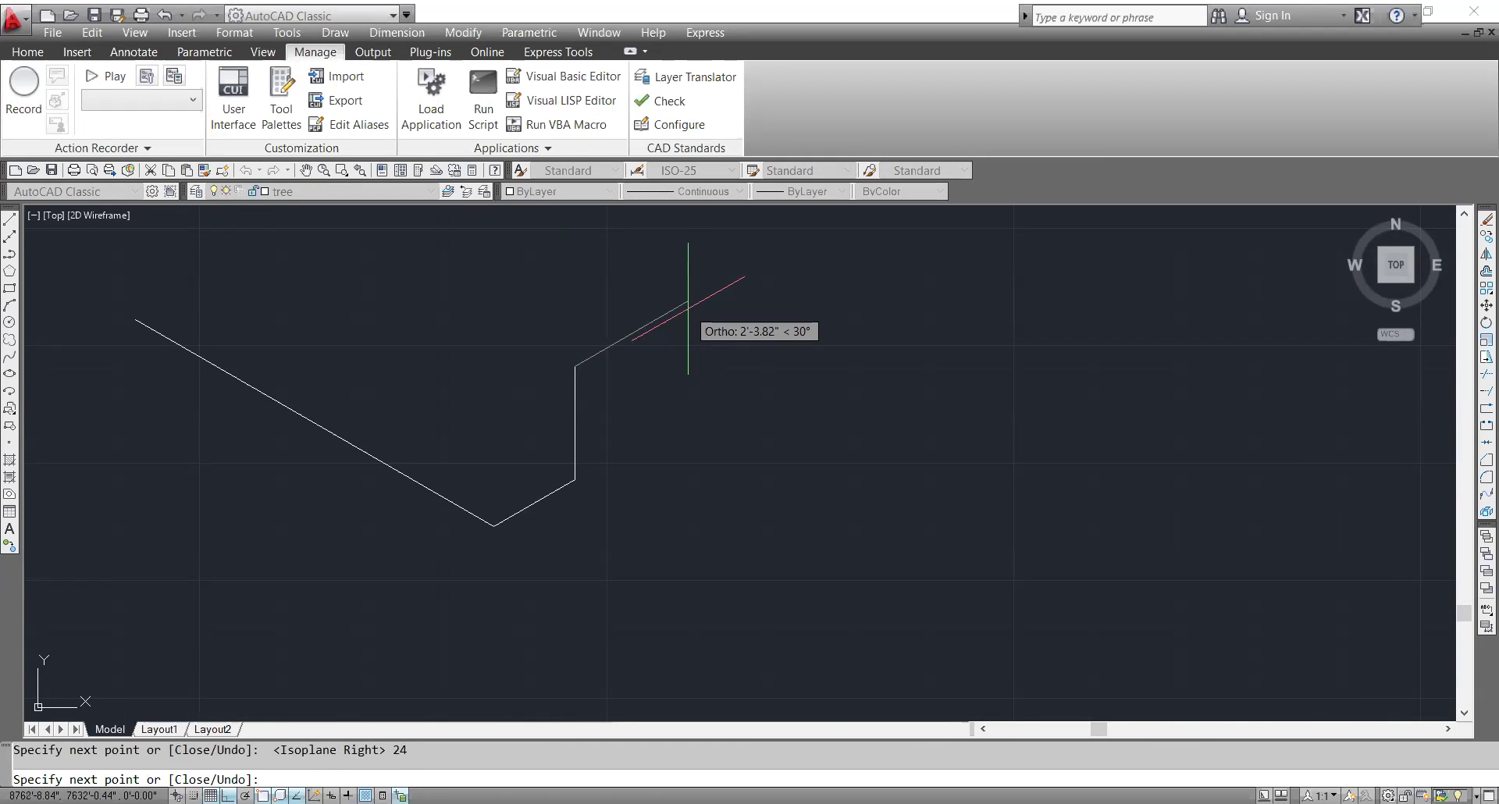
key(F5)
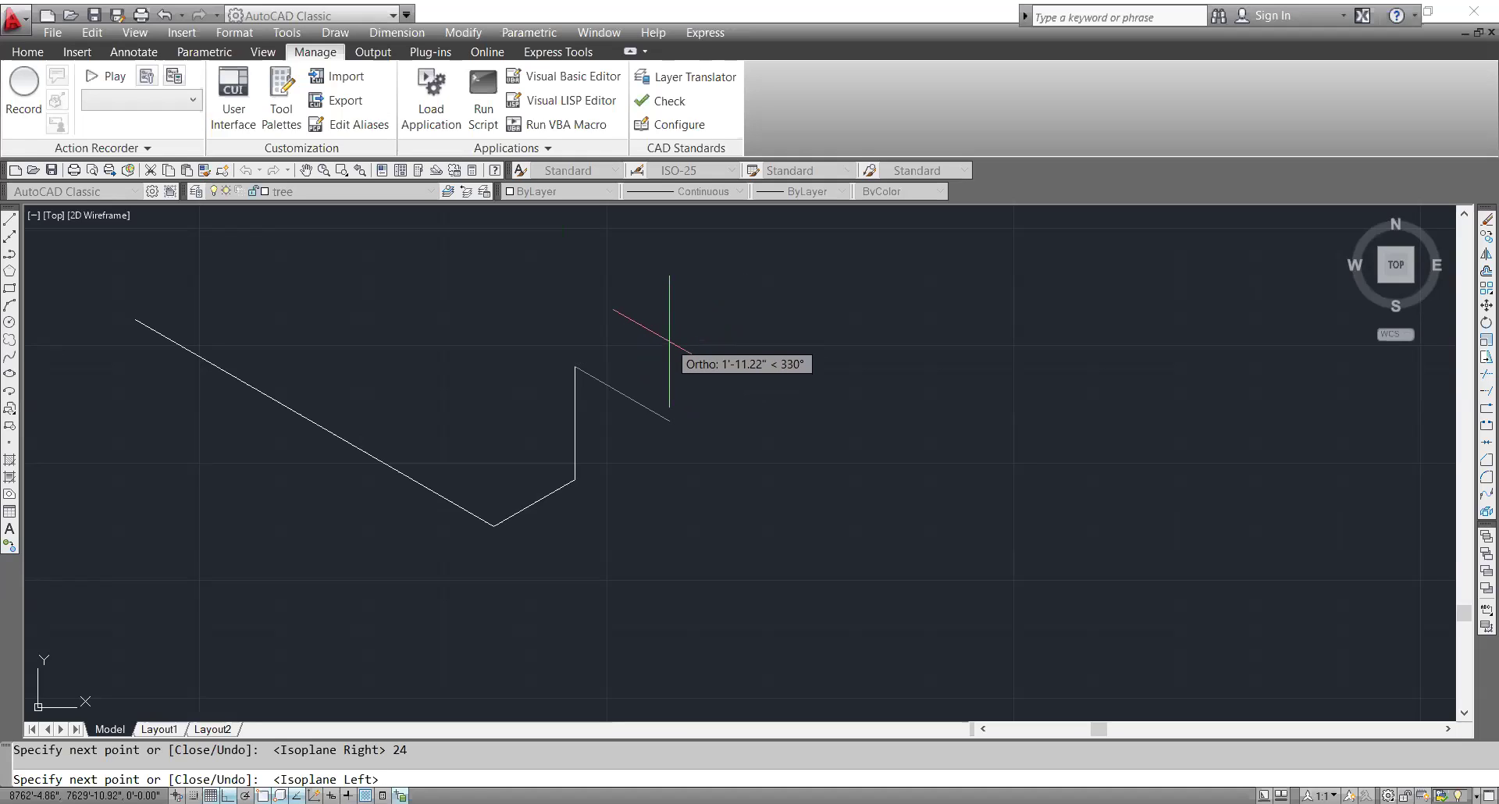
text(6)
key(Return)
- Continue the outline 24 up to the right in the top isoplane and 6 back up to the left in the left isoplane
key(F5)
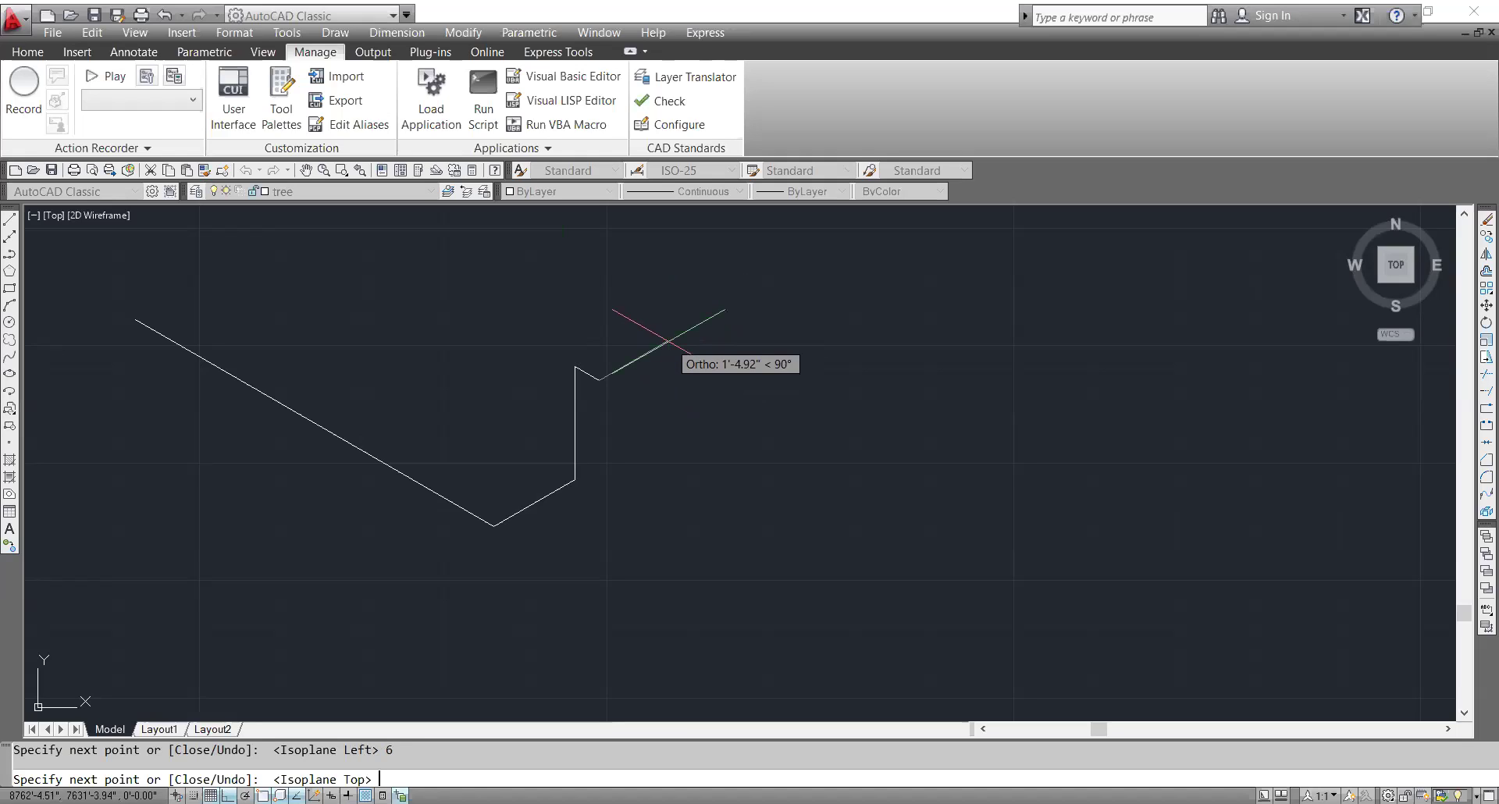
text(24)
key(Return)
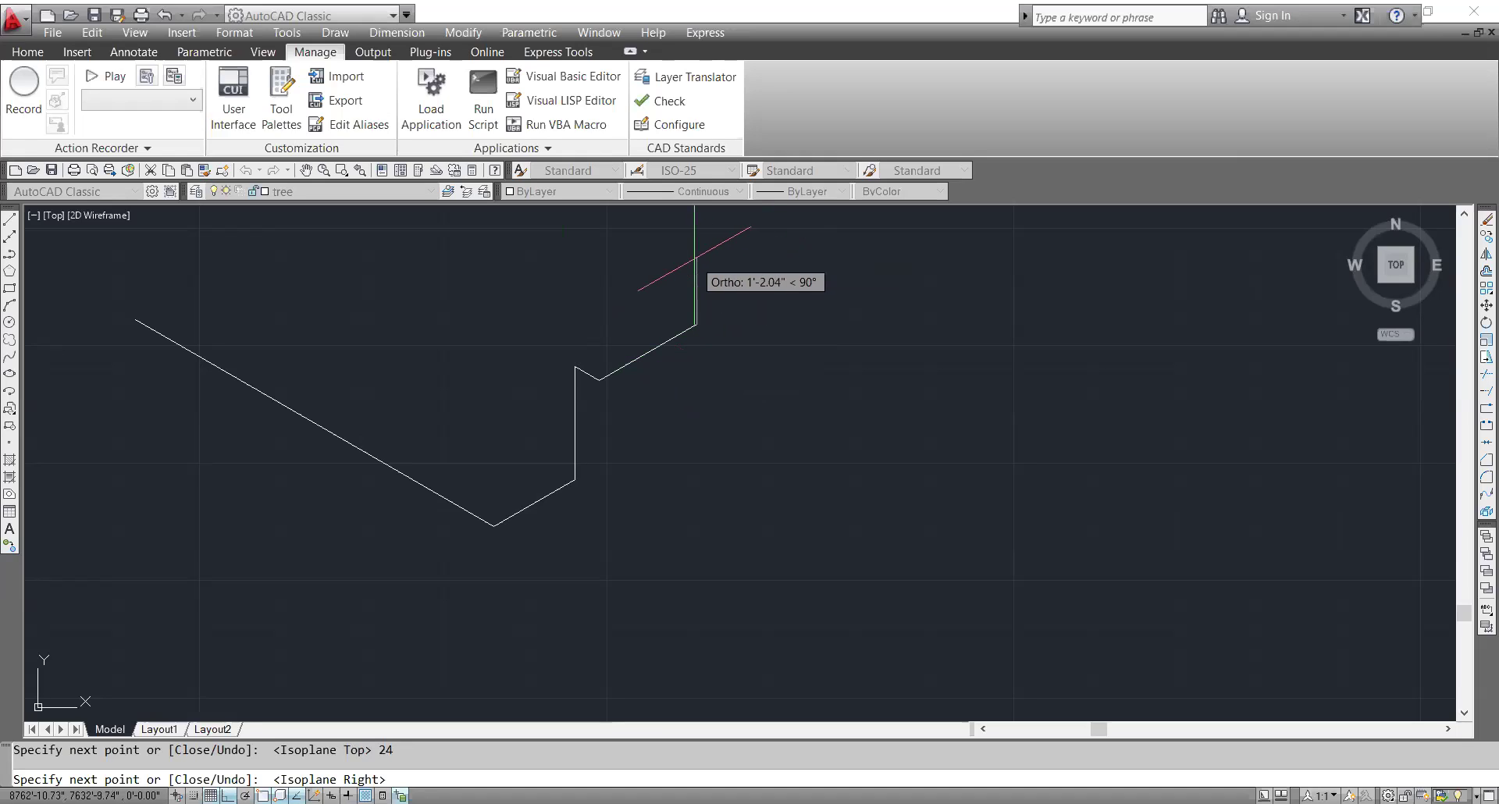
key(F5)
text(6)
key(Return)
- Switch to the top isoplane and continue the outline 20 up to the right from the end of the notch
middle_drag(838, 332, 816, 443)
key(F5)
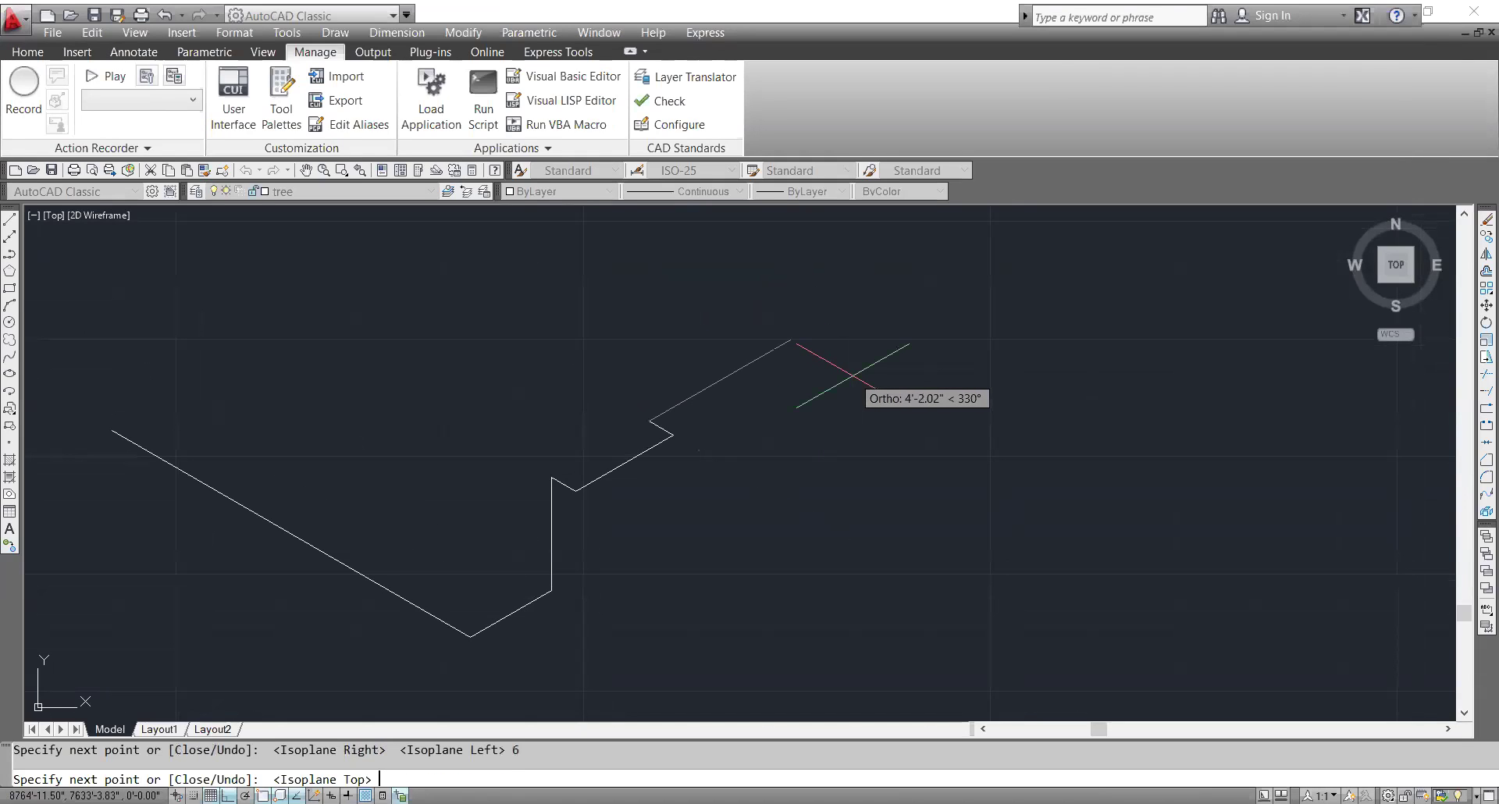
text(20)
key(Return)
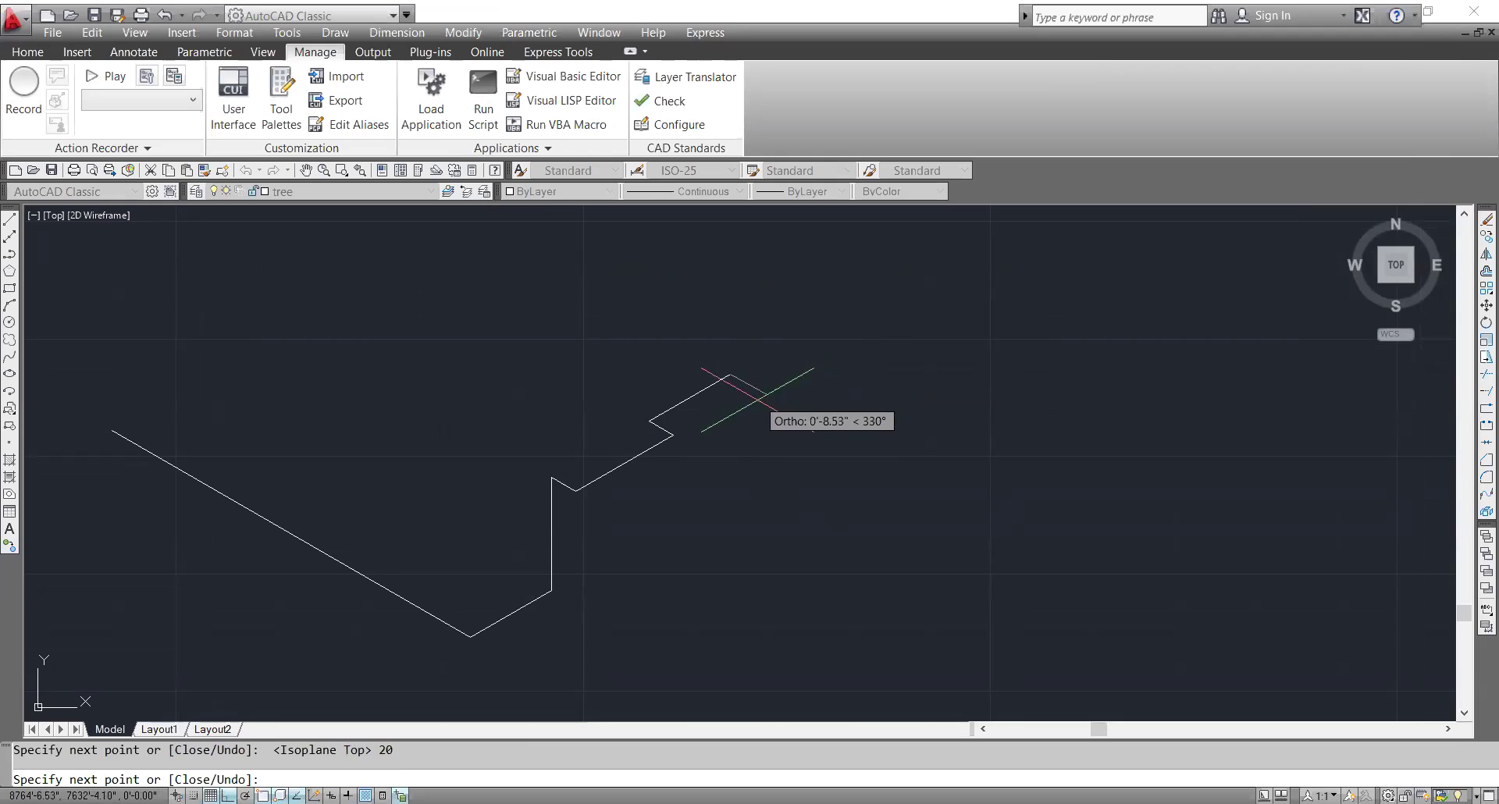
- Draw the rear end's vertical edge 24 down in the right isoplane and finish with an edge about 19 long down to the left
key(F5)
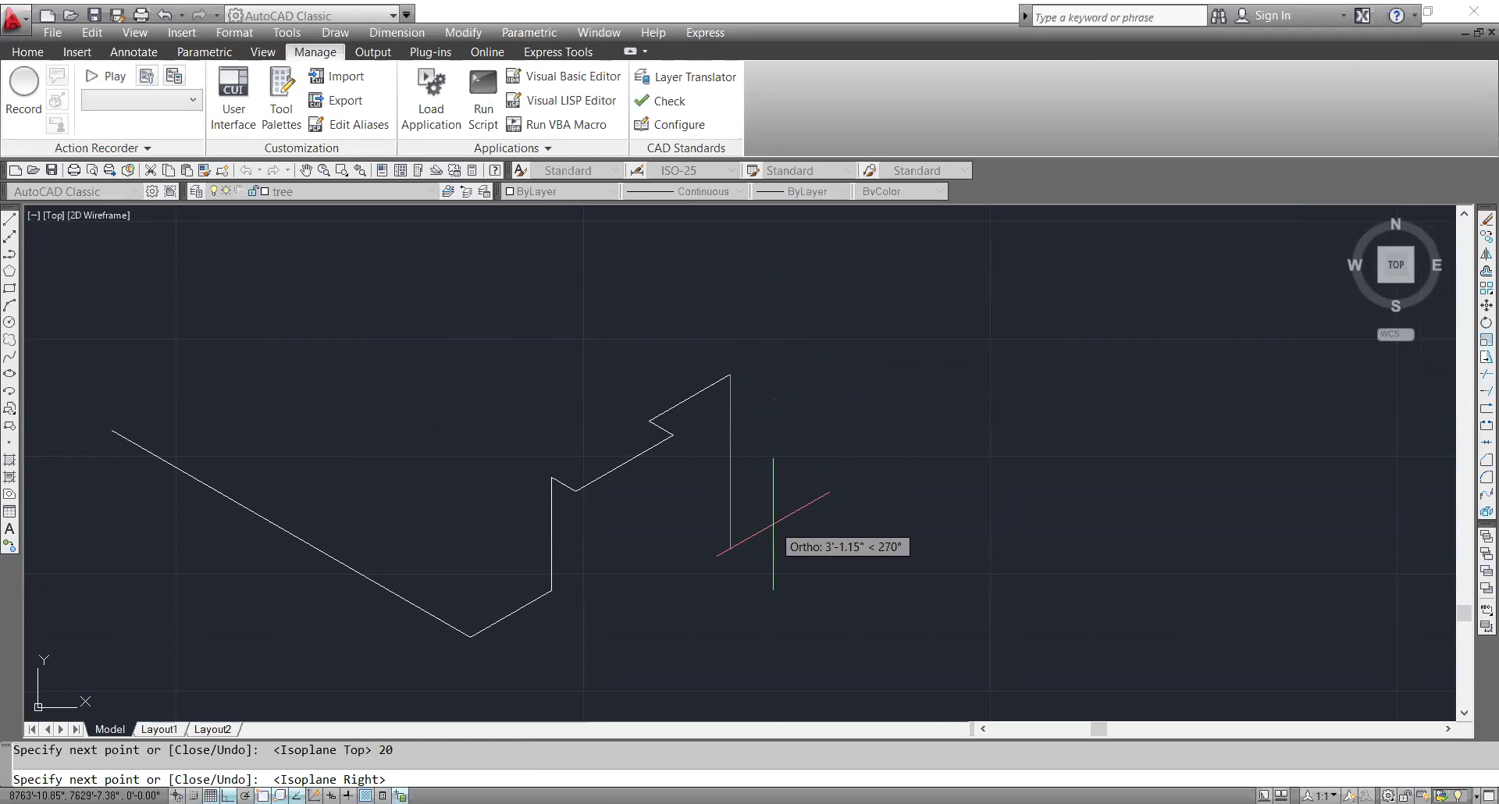
text(24)
key(Return)
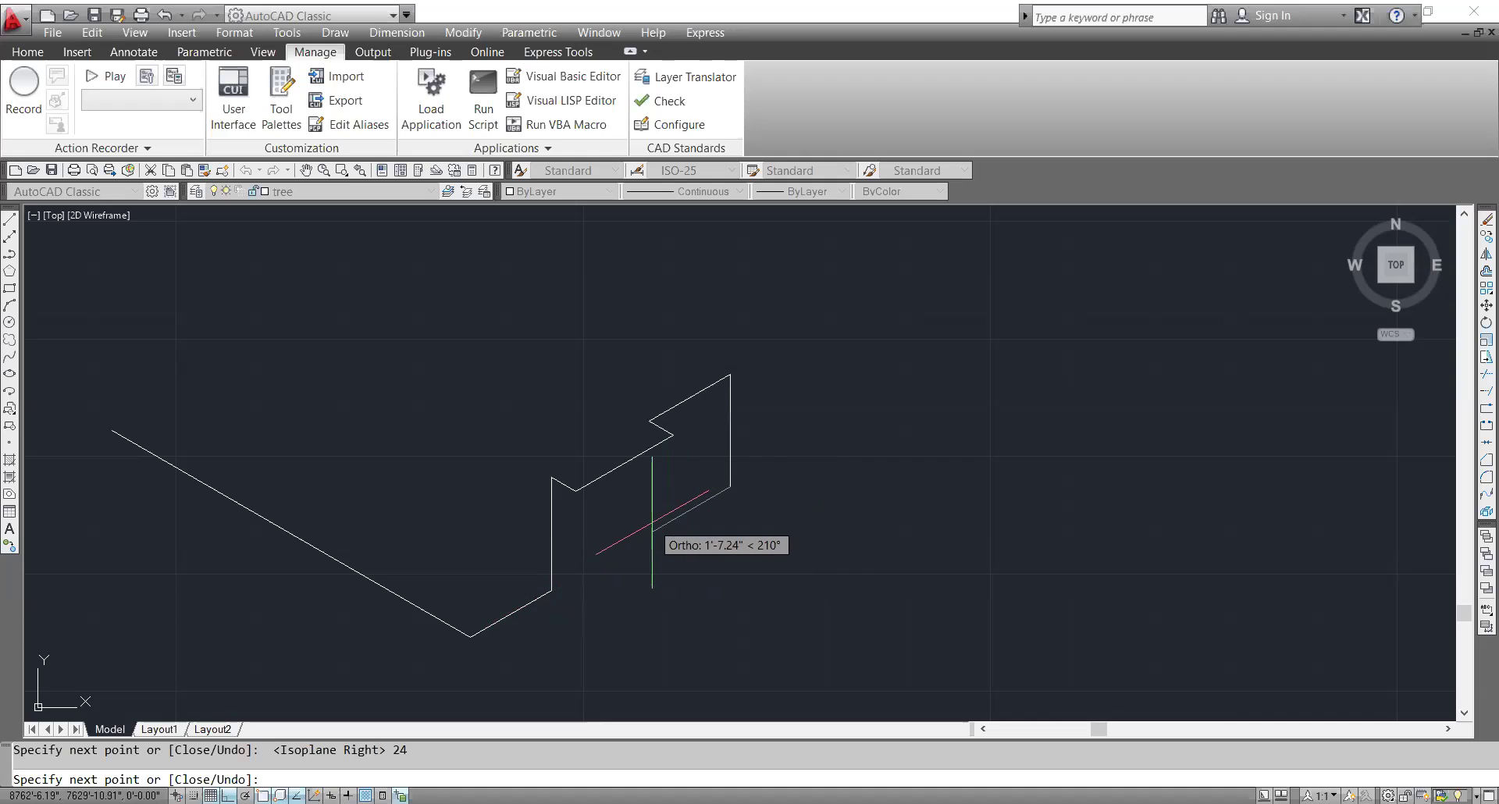
key(F5)
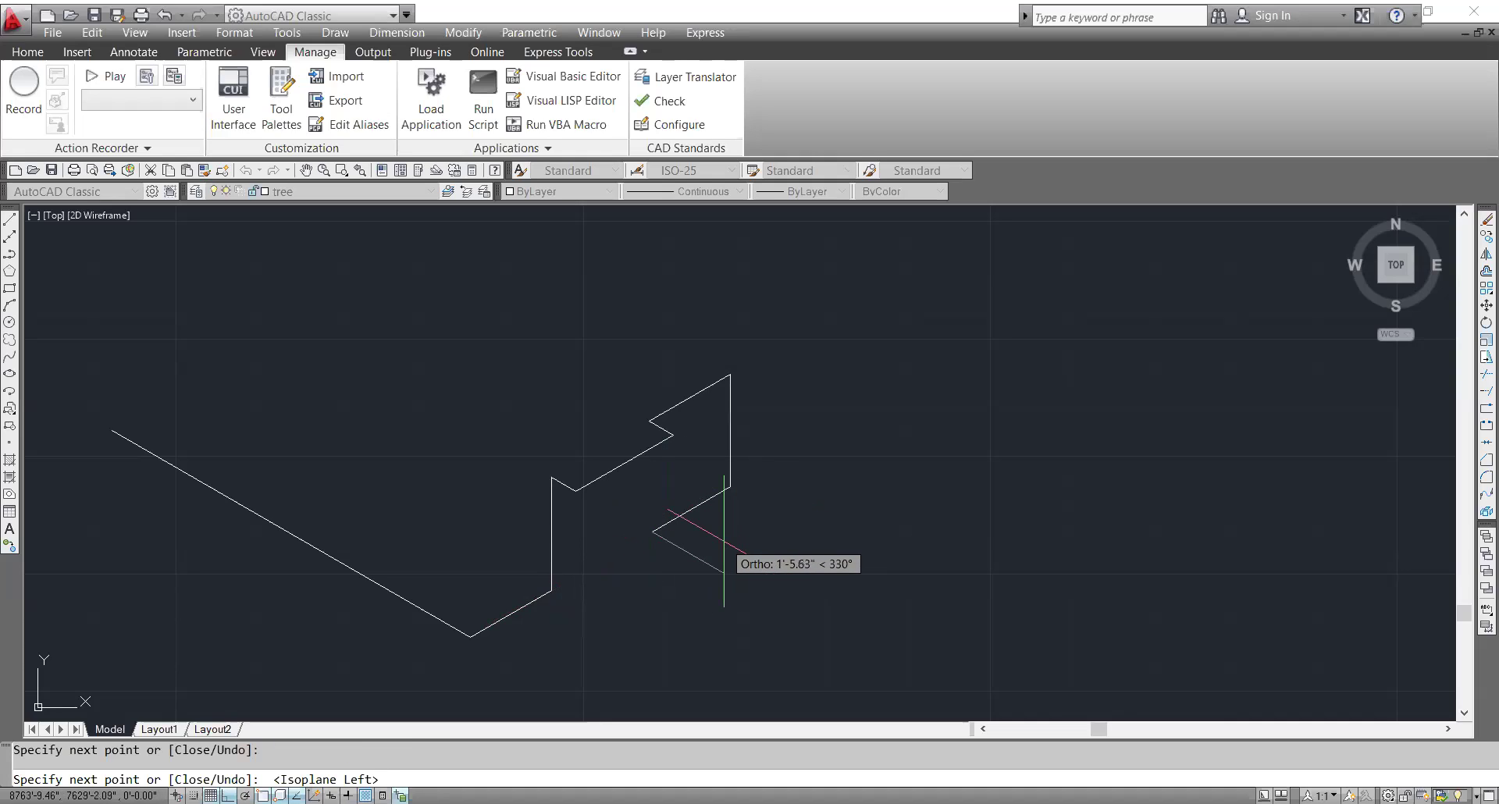
key(Escape)
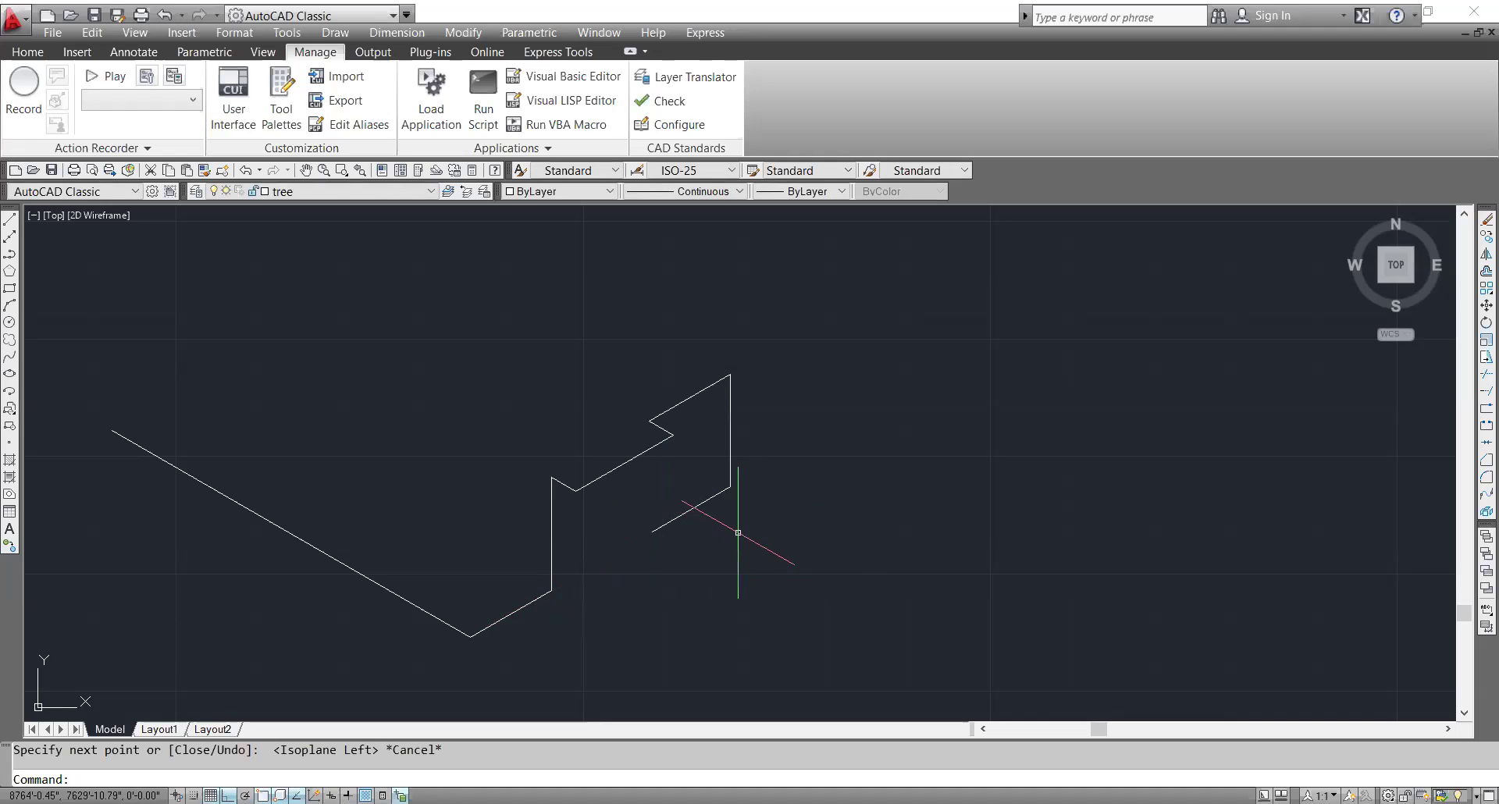
- From the foot of the first vertical edge, draw a line 20 down to the right and 24 up to the right
text(l)
key(Return)
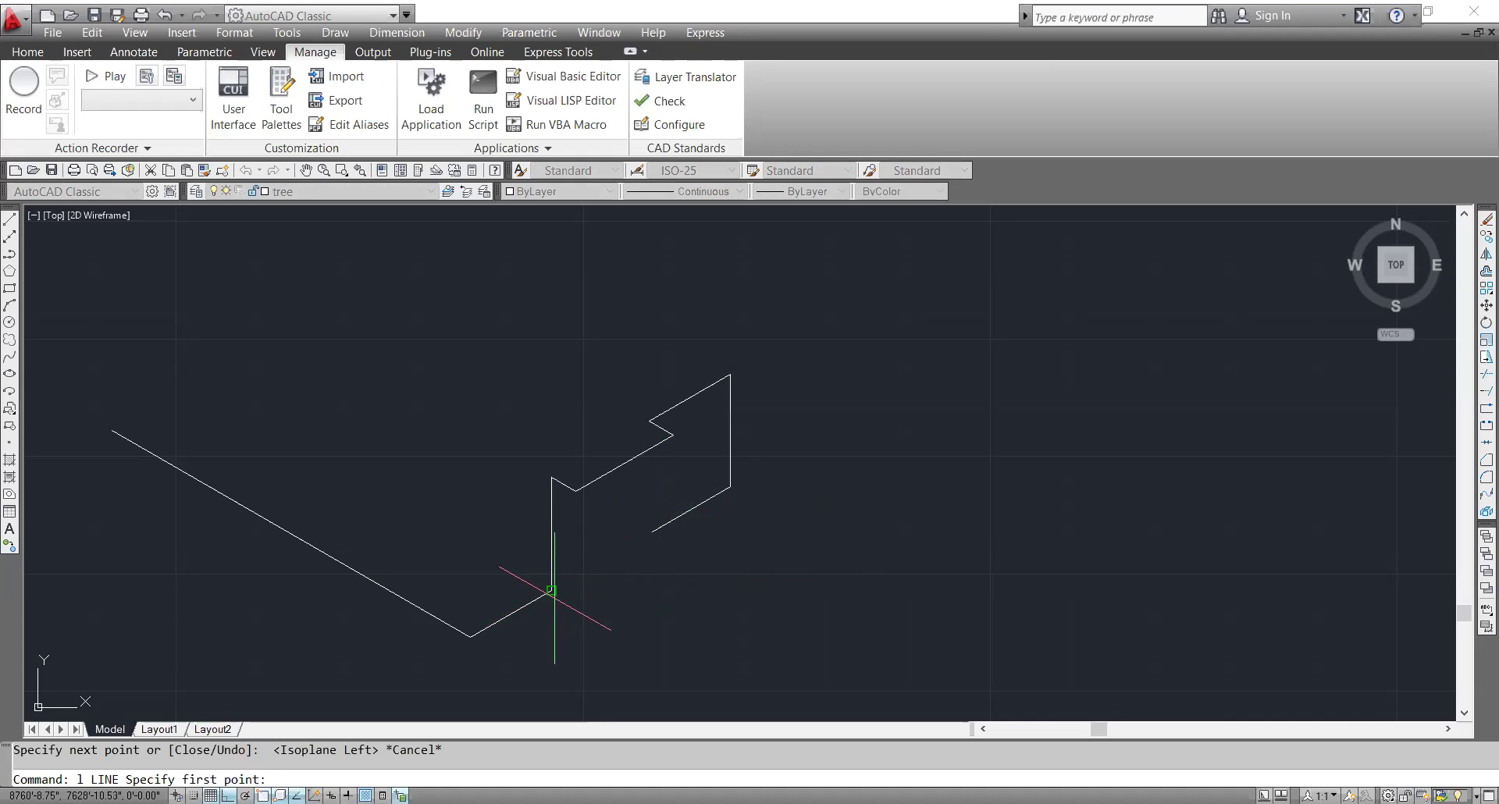
click(551, 591)
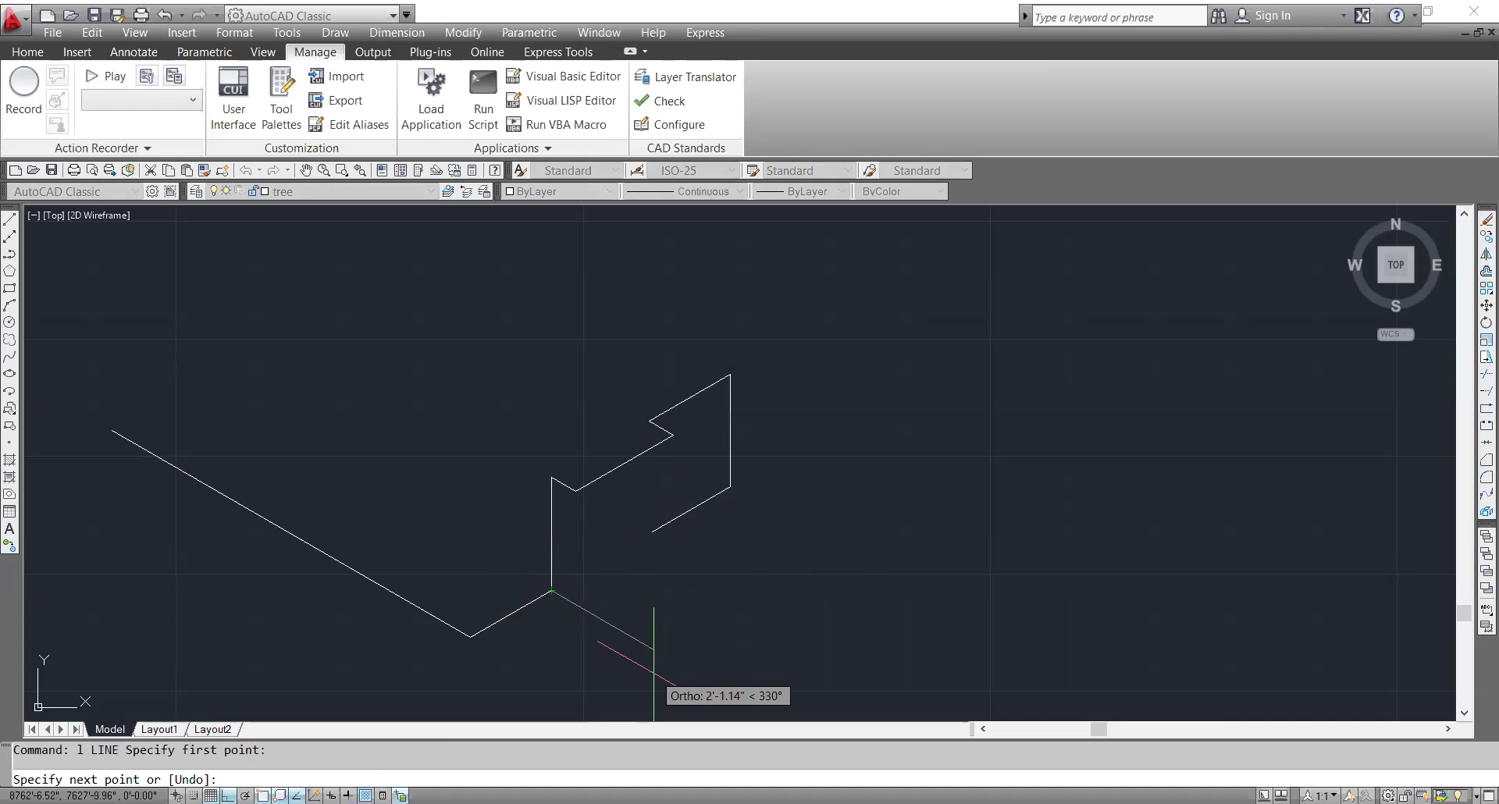
text(20)
key(Return)
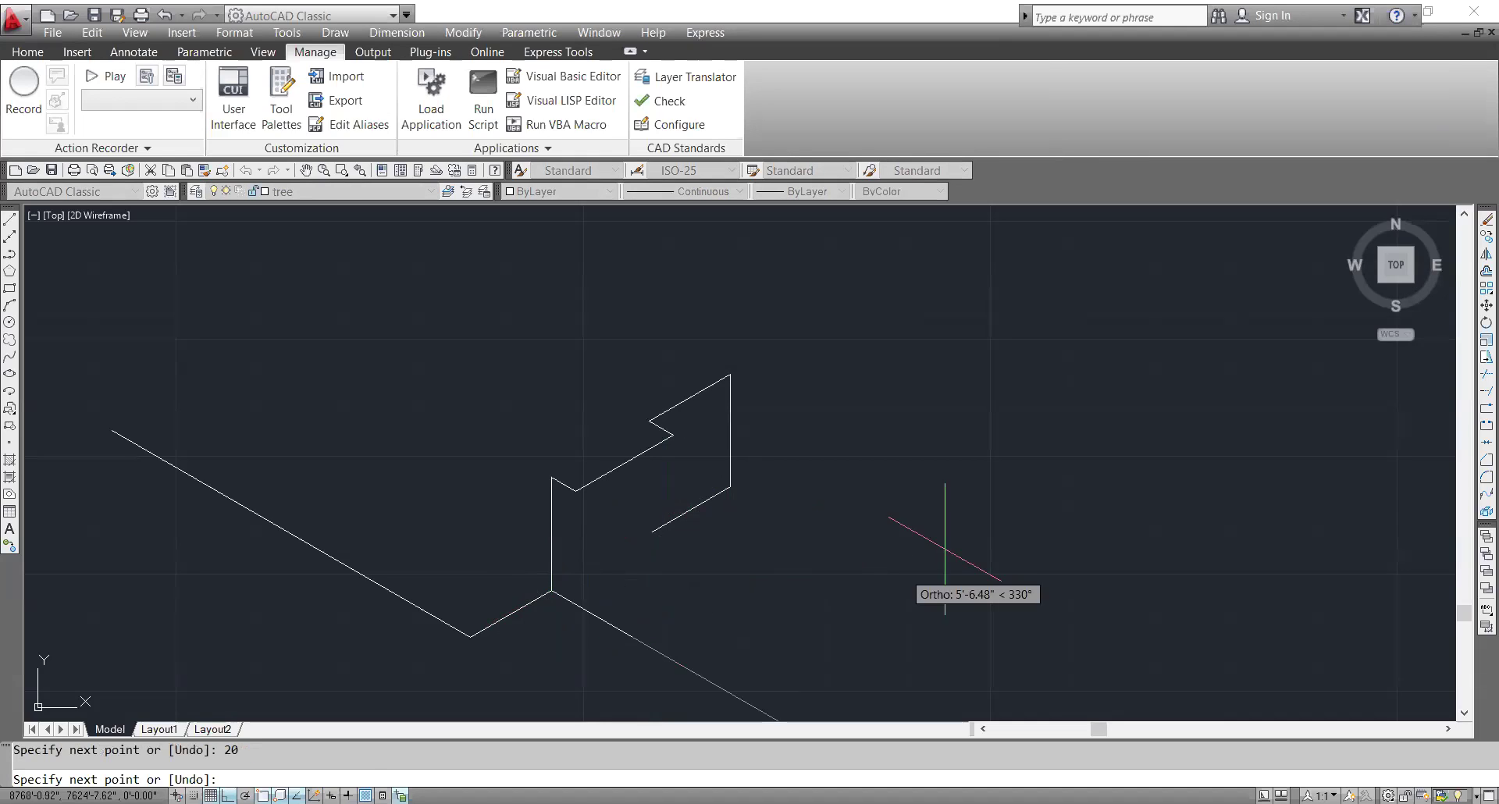
key(F5)
text(24)
key(Return)
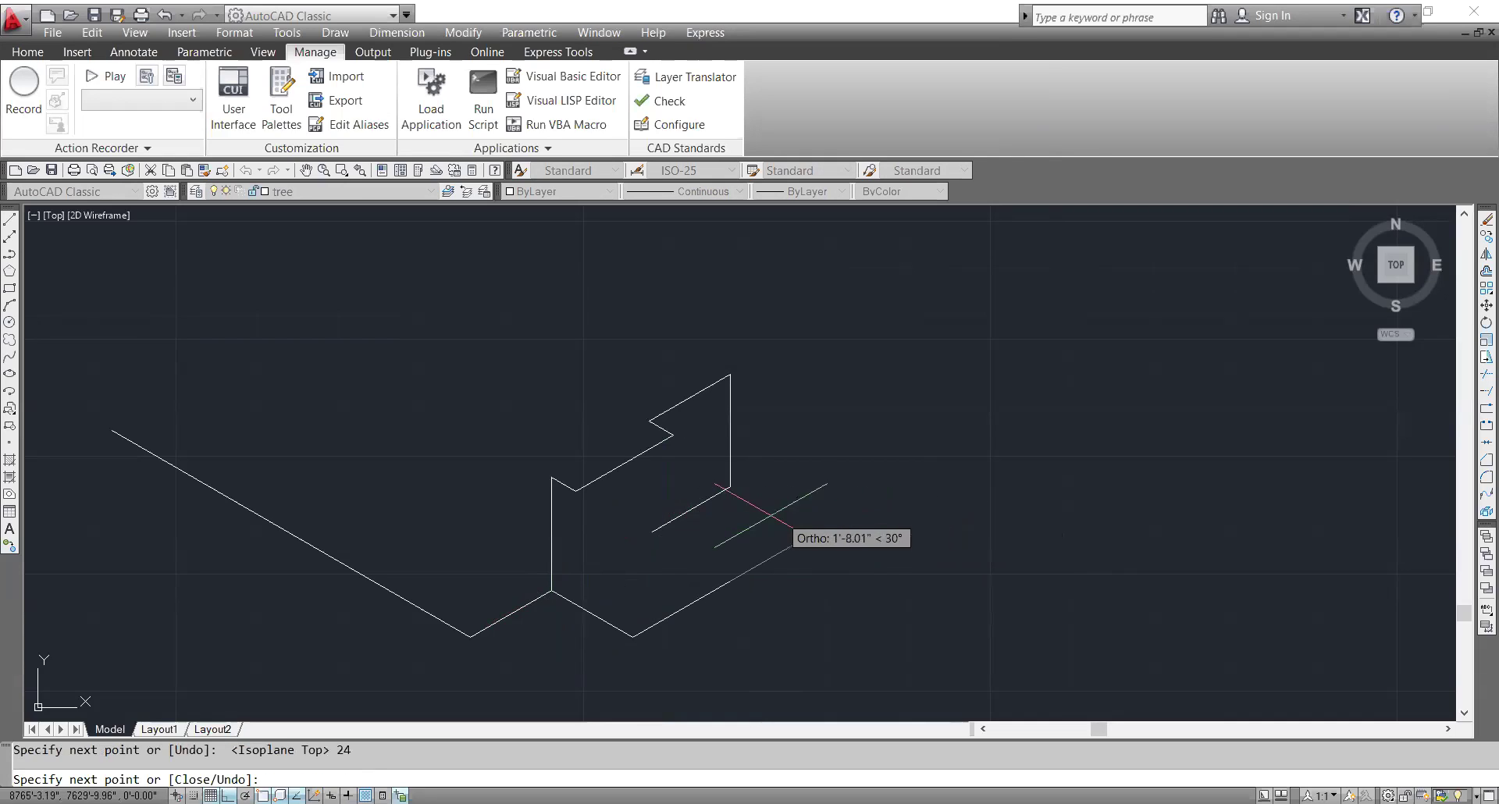
- Continue the line 20 up to the left in the top isoplane toward the rear block's lower edge and end it
key(F5)
key(F5)
key(F5)
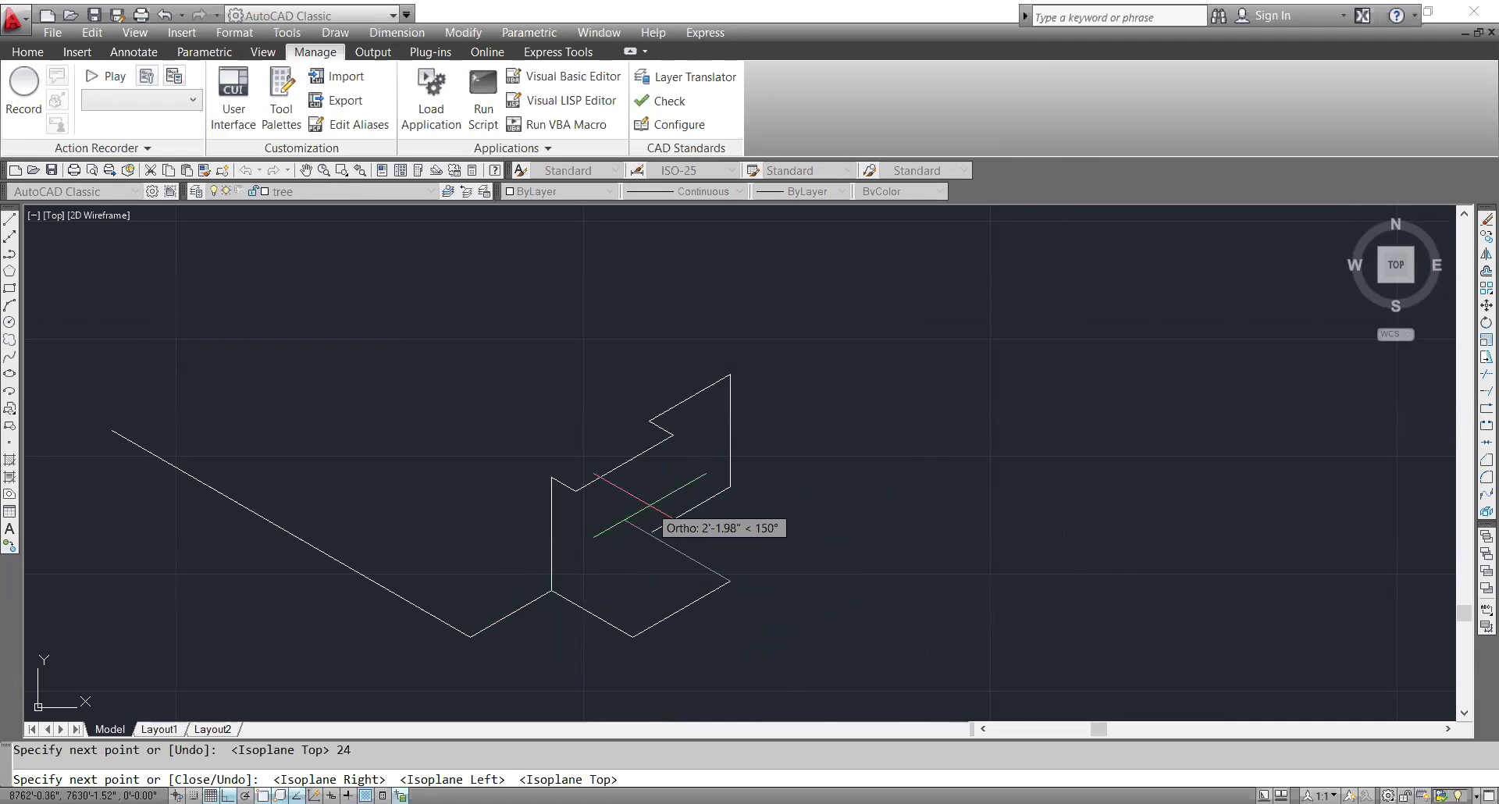
text(20)
key(Return)
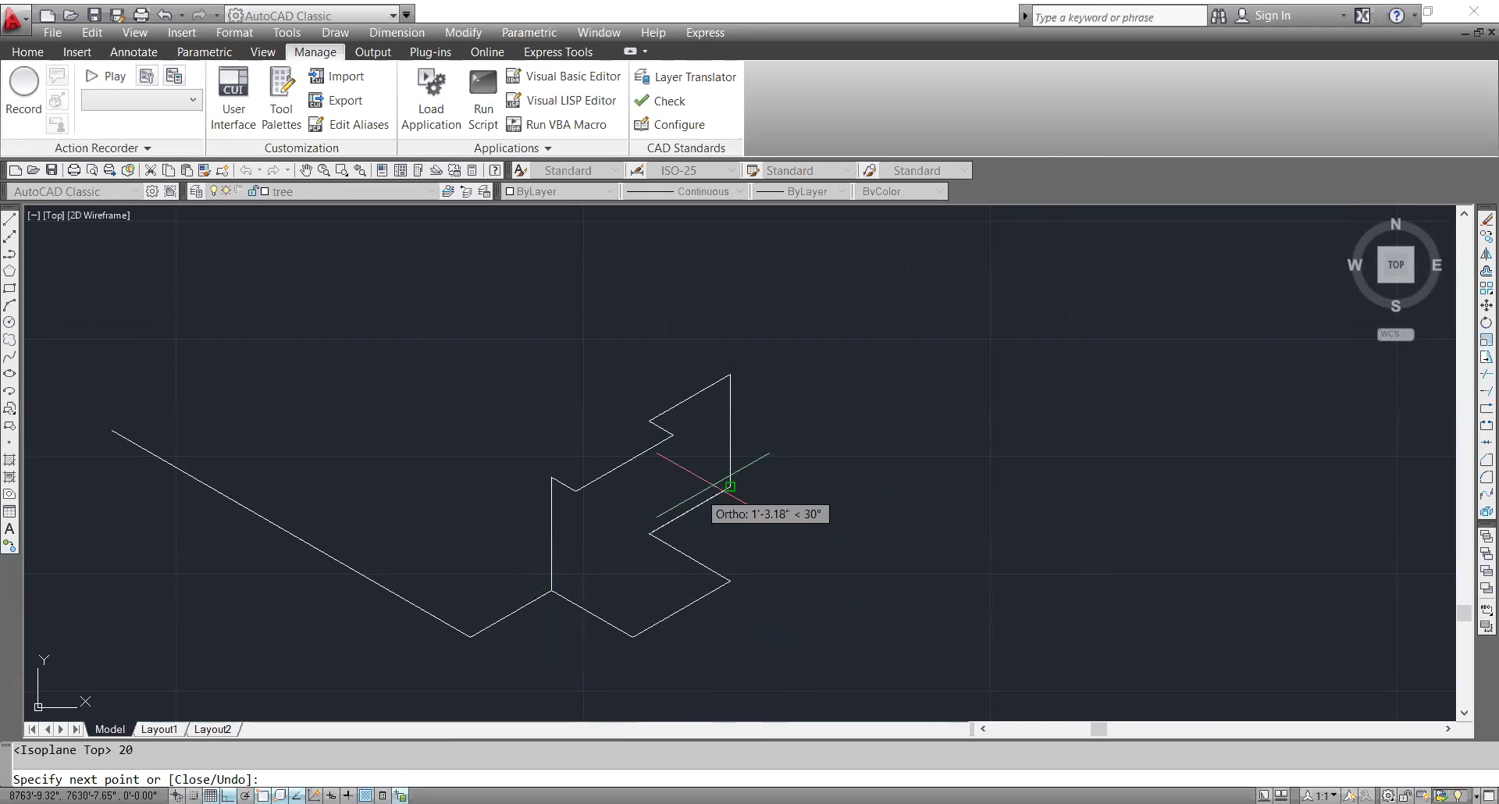
key(Escape)
scroll(703, 500, up, 5)
key(Escape)
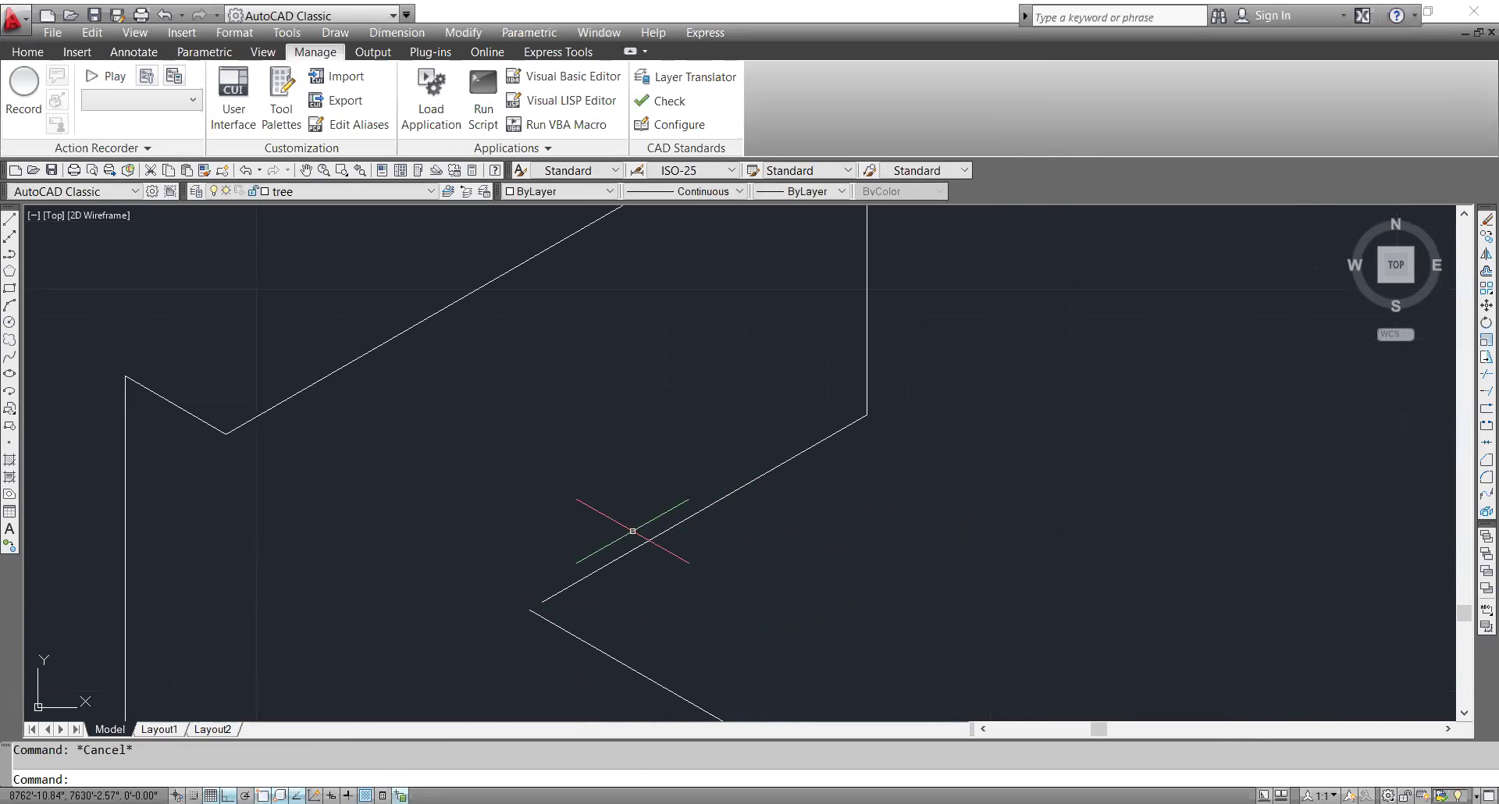
- Extend the rear block's lower edge and the 20 edge across the small gap so that they meet
text(ex)
key(Return)
key(Return)
click(652, 569)
click(618, 533)
key(Escape)
scroll(618, 533, down, 5)
scroll(597, 523, up, 4)
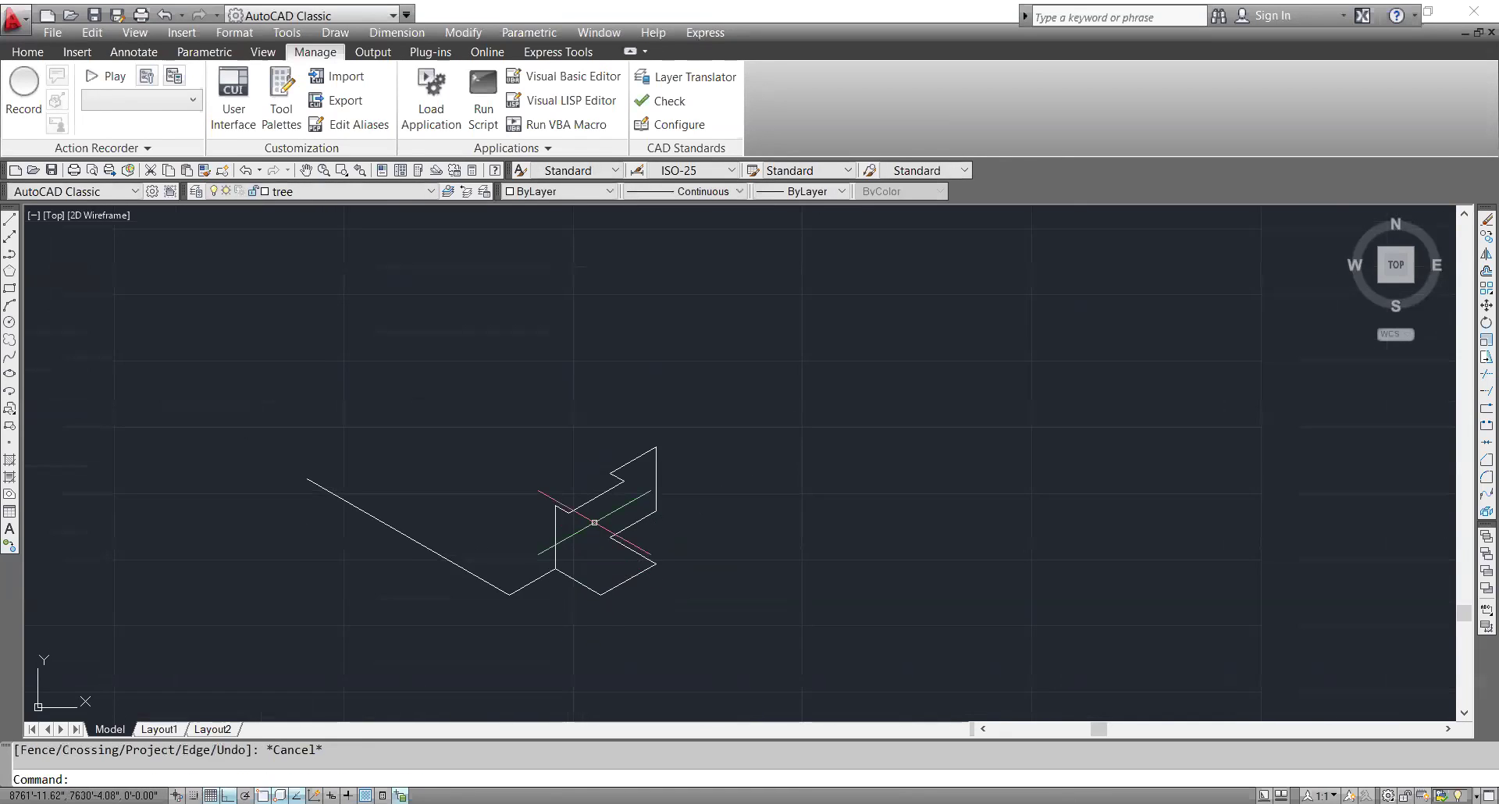
scroll(595, 523, down, 1)
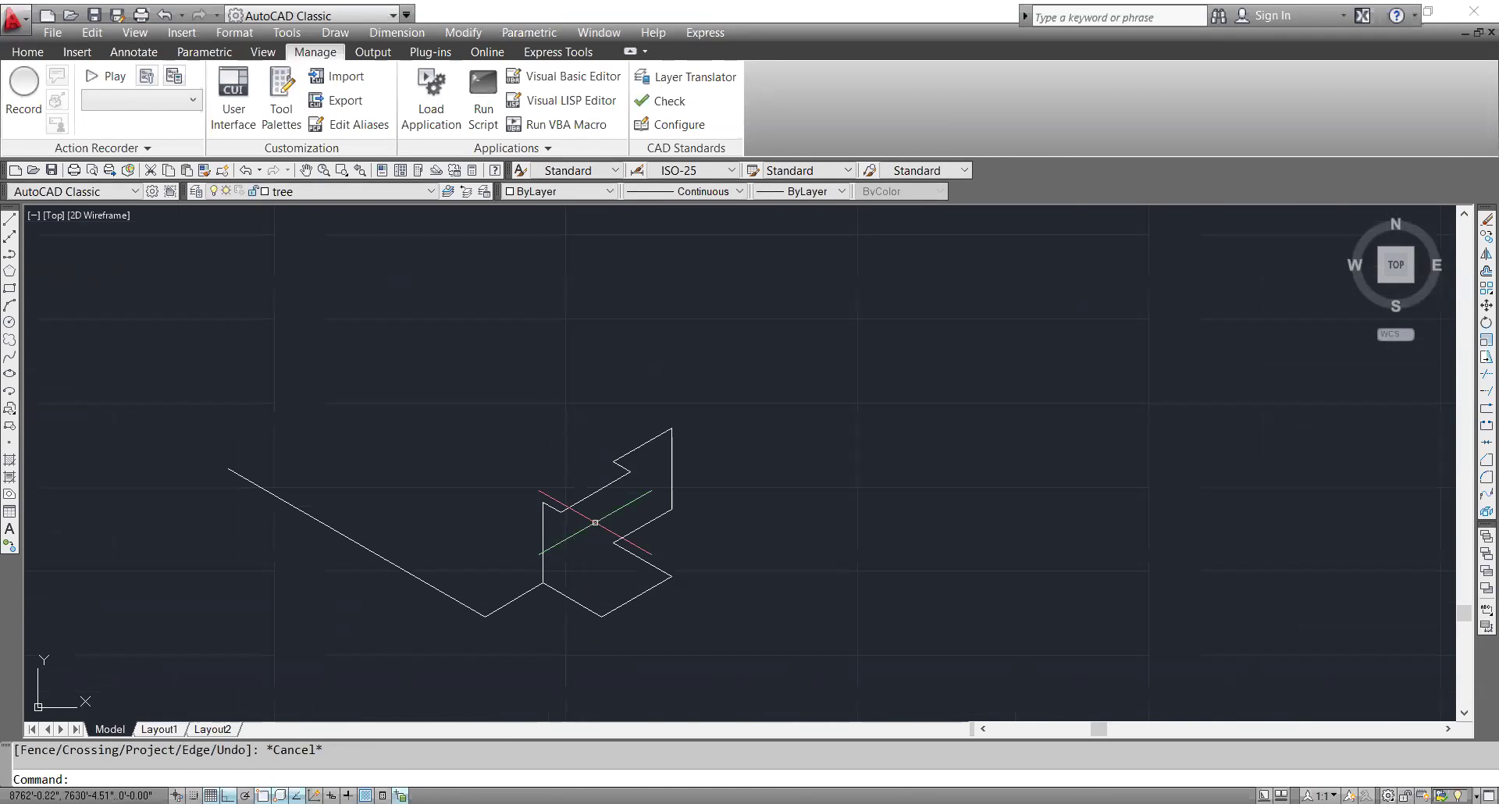
- Draw two sloping lines from the inner notch corners down to the outer corners of the projecting base
text(l)
key(Return)
click(561, 513)
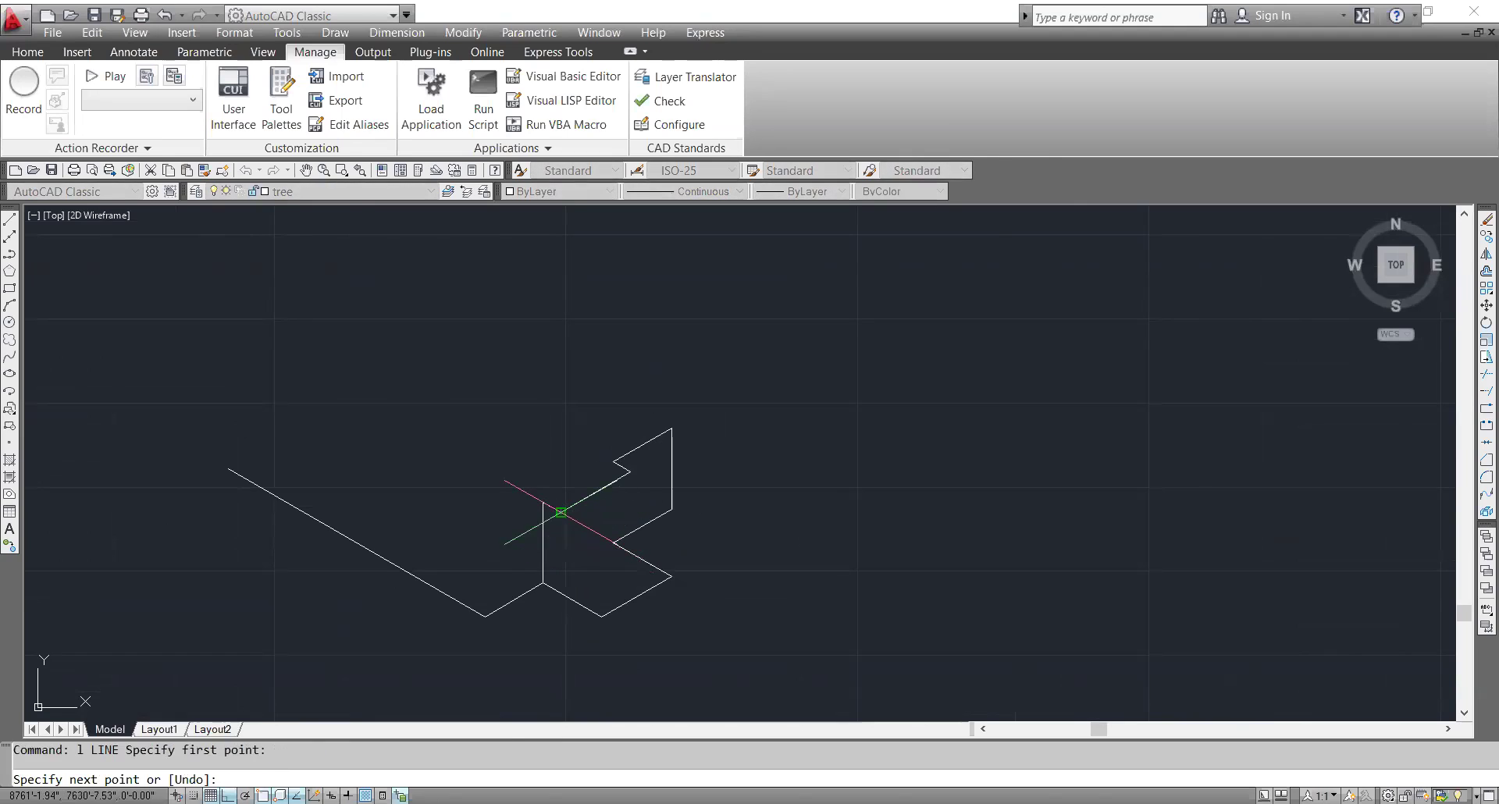
click(601, 617)
key(Return)
key(Return)
click(630, 472)
click(671, 577)
key(Escape)
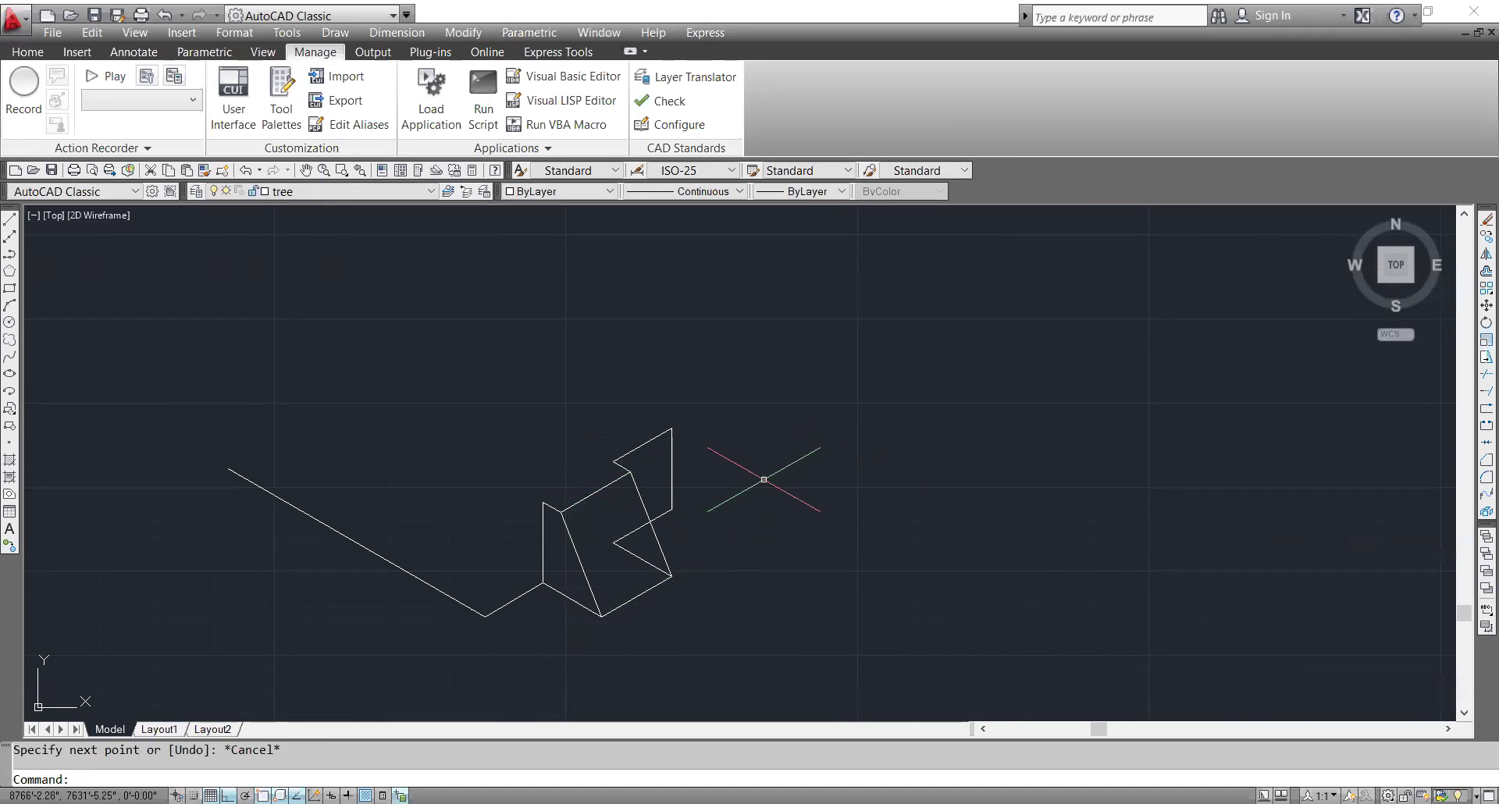
key(ctrl+z)
text(tr)
key(Return)
key(Return)
key(Return)
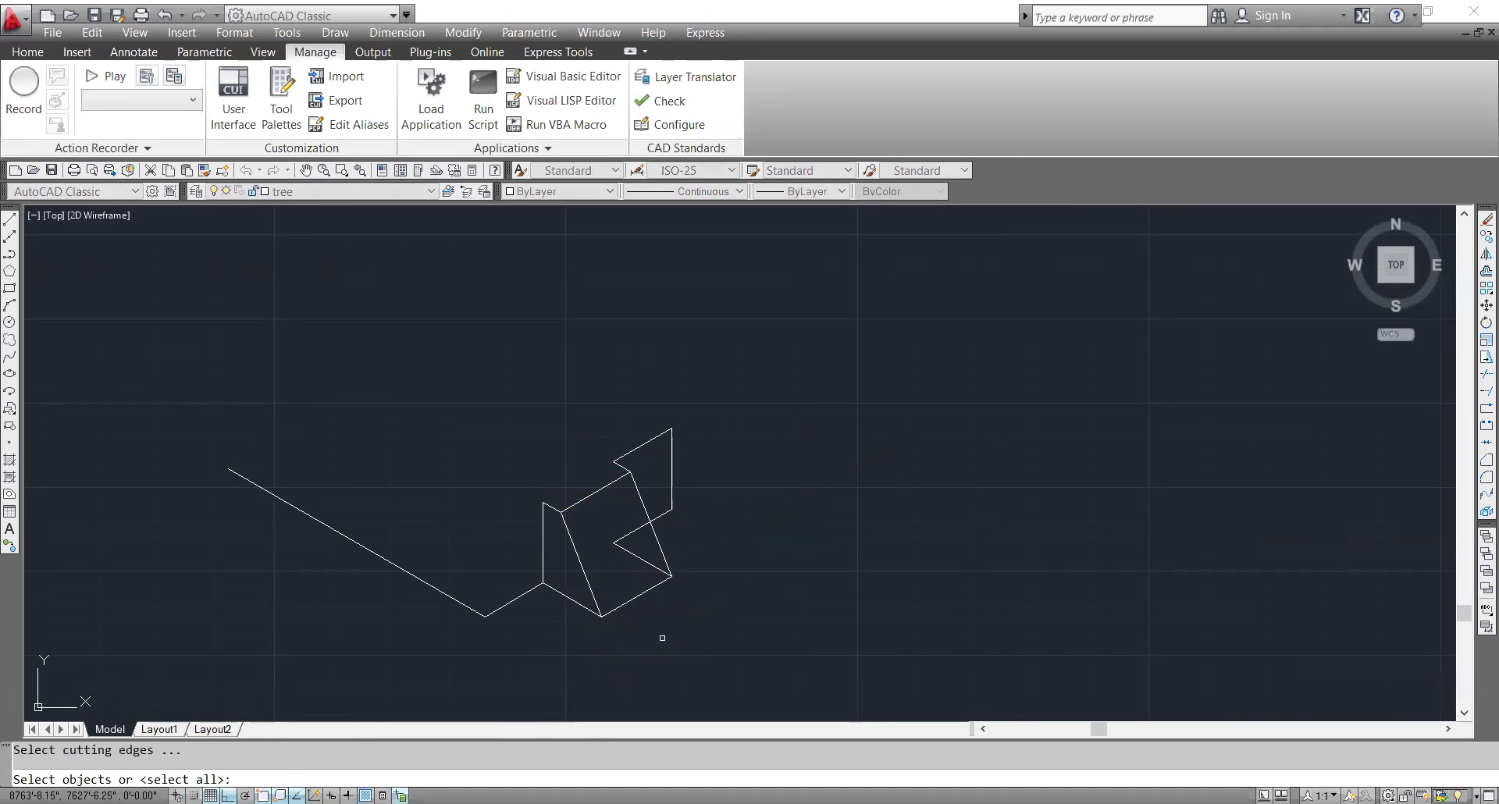
click(644, 568)
key(Escape)
- Trim the rear block's lower edge where the sloping face hides it and delete the hidden 20 edge below it
text(tr)
key(Return)
key(Return)
click(637, 535)
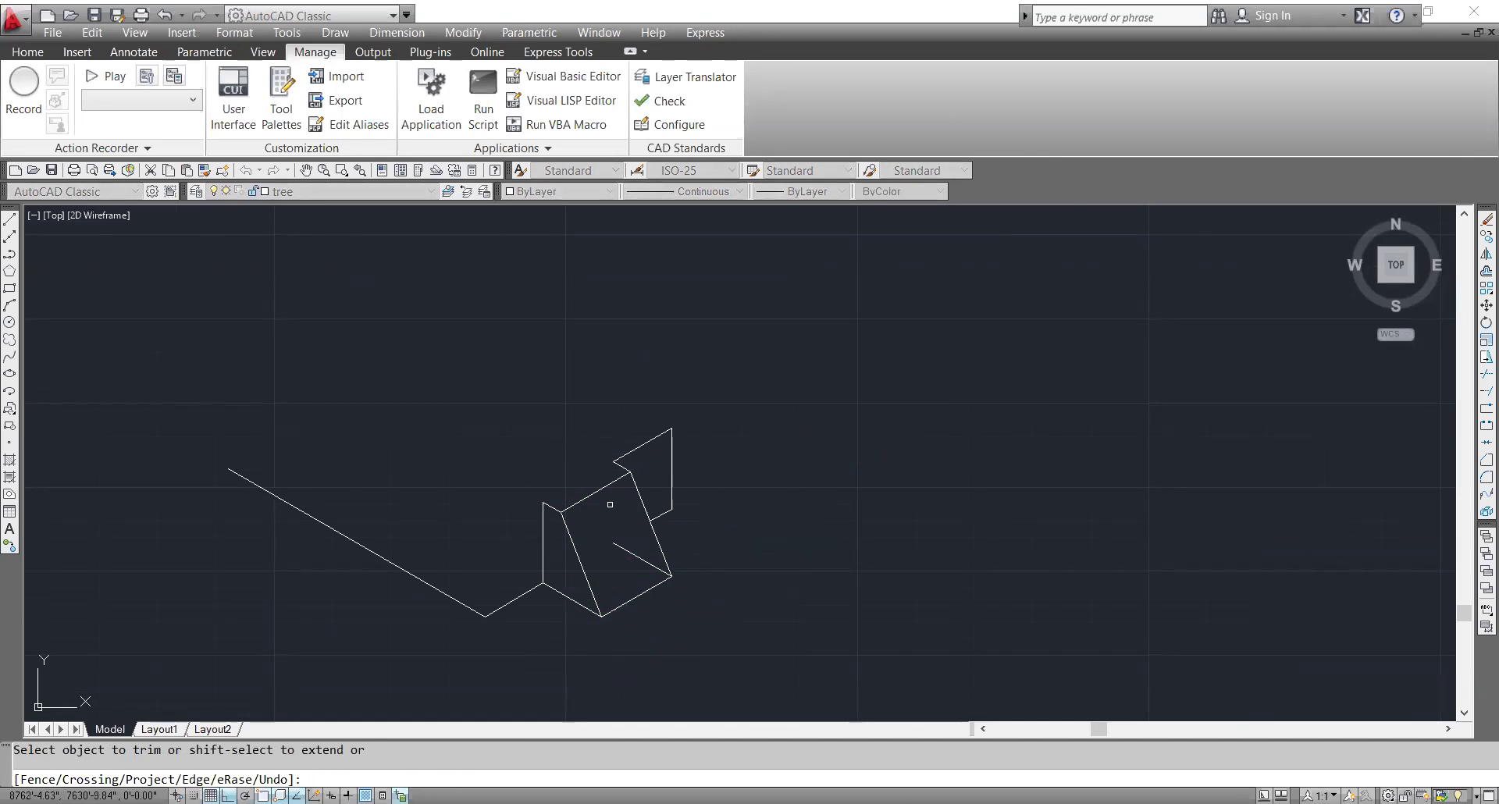
key(Escape)
click(624, 531)
click(622, 559)
key(Delete)
- Draw a 24 vertical edge up from the lower end of the 88 edge and join its top to the neighbouring vertical edge's top
scroll(613, 525, down, 4)
scroll(641, 538, up, 3)
middle_drag(596, 513, 687, 508)
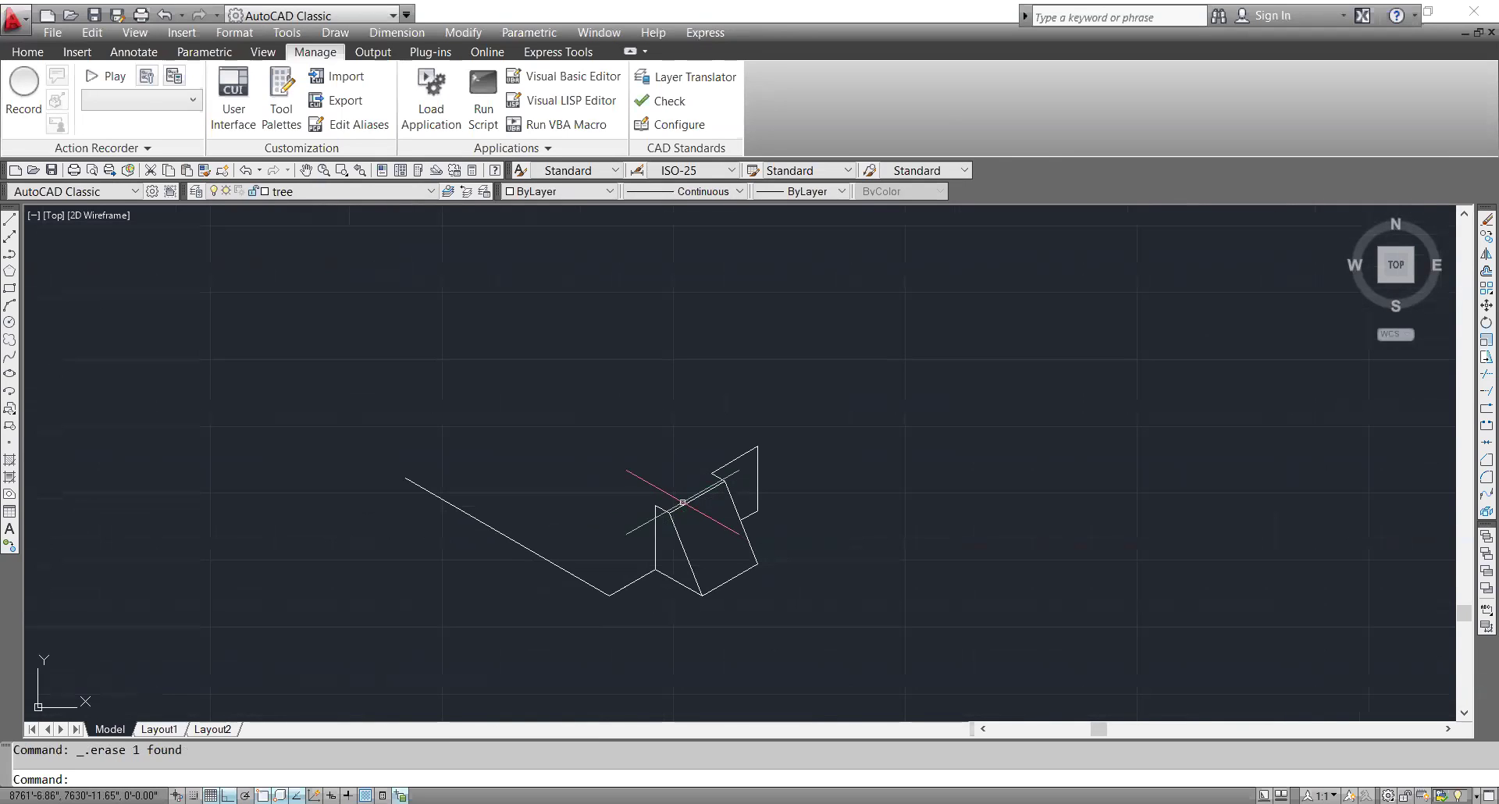
text(l)
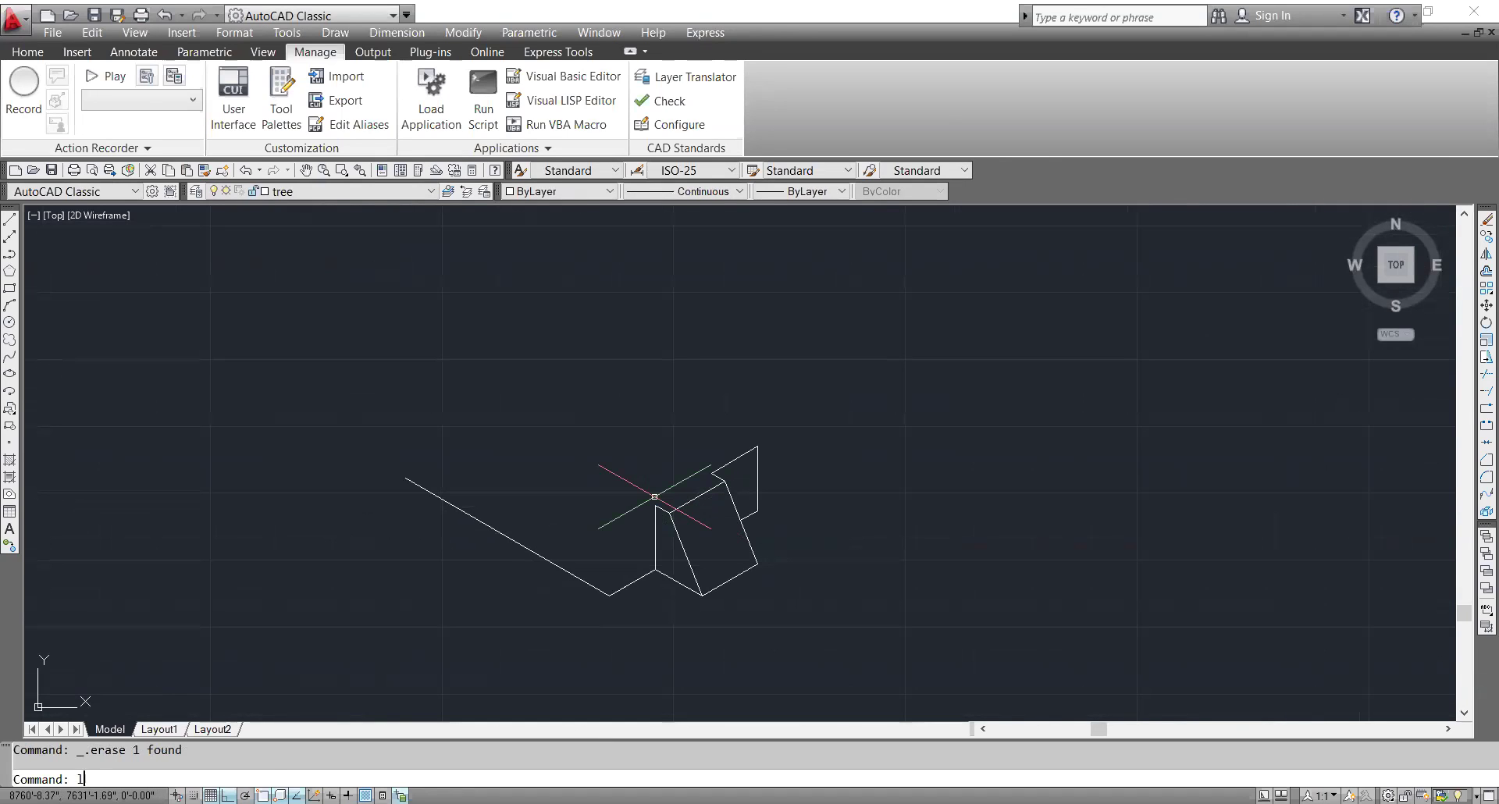
key(Return)
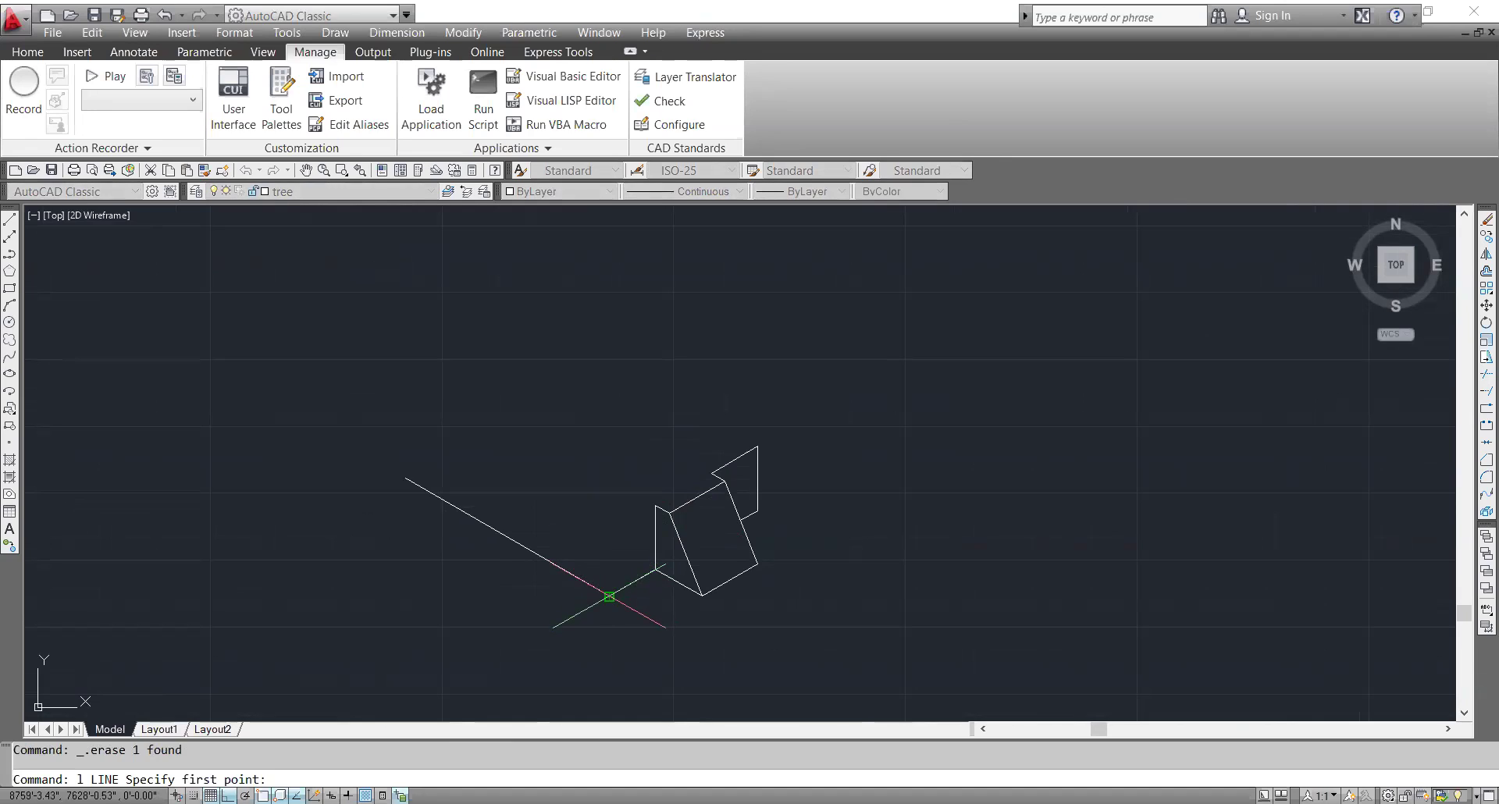
click(609, 597)
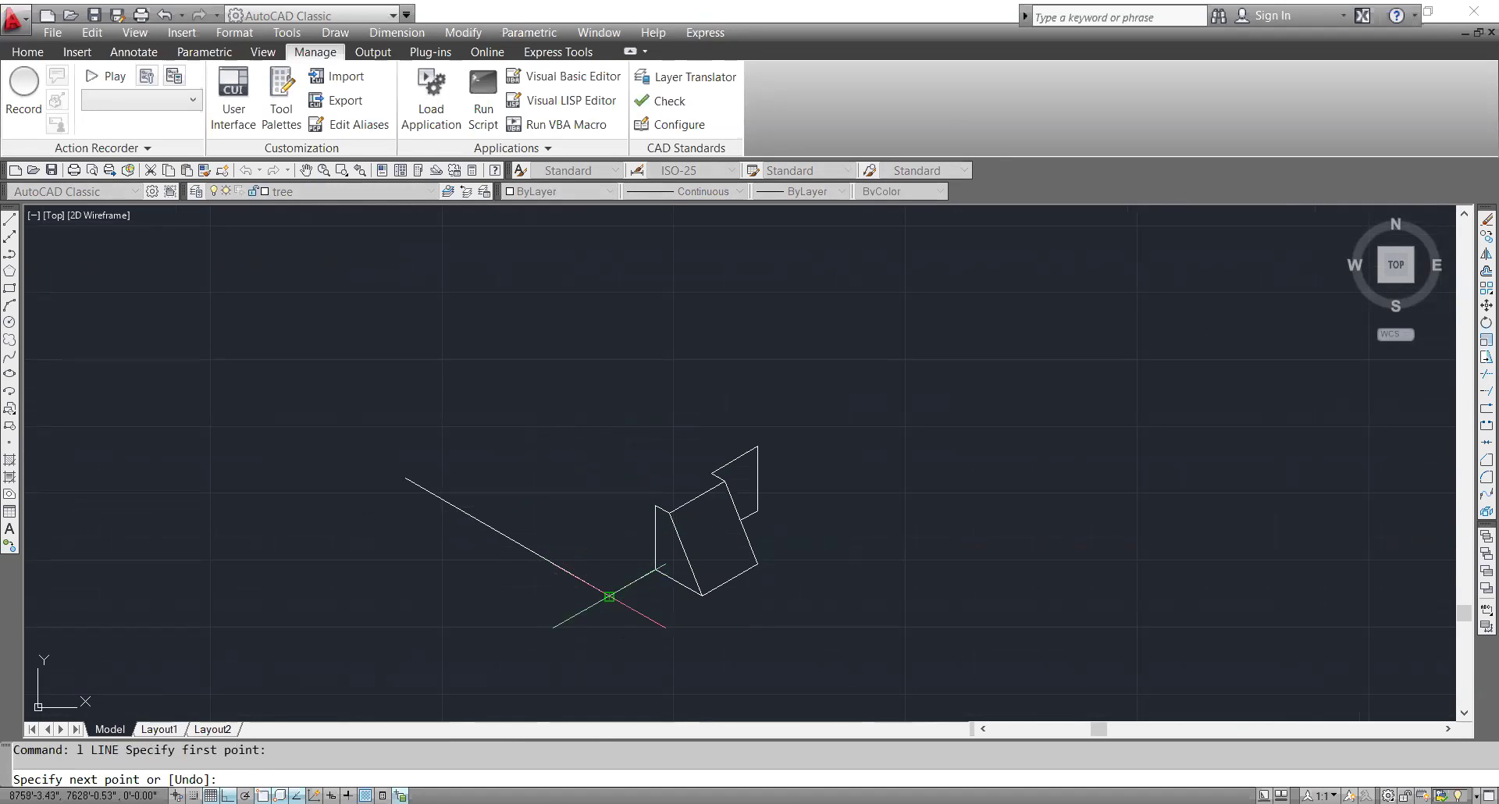
key(F5)
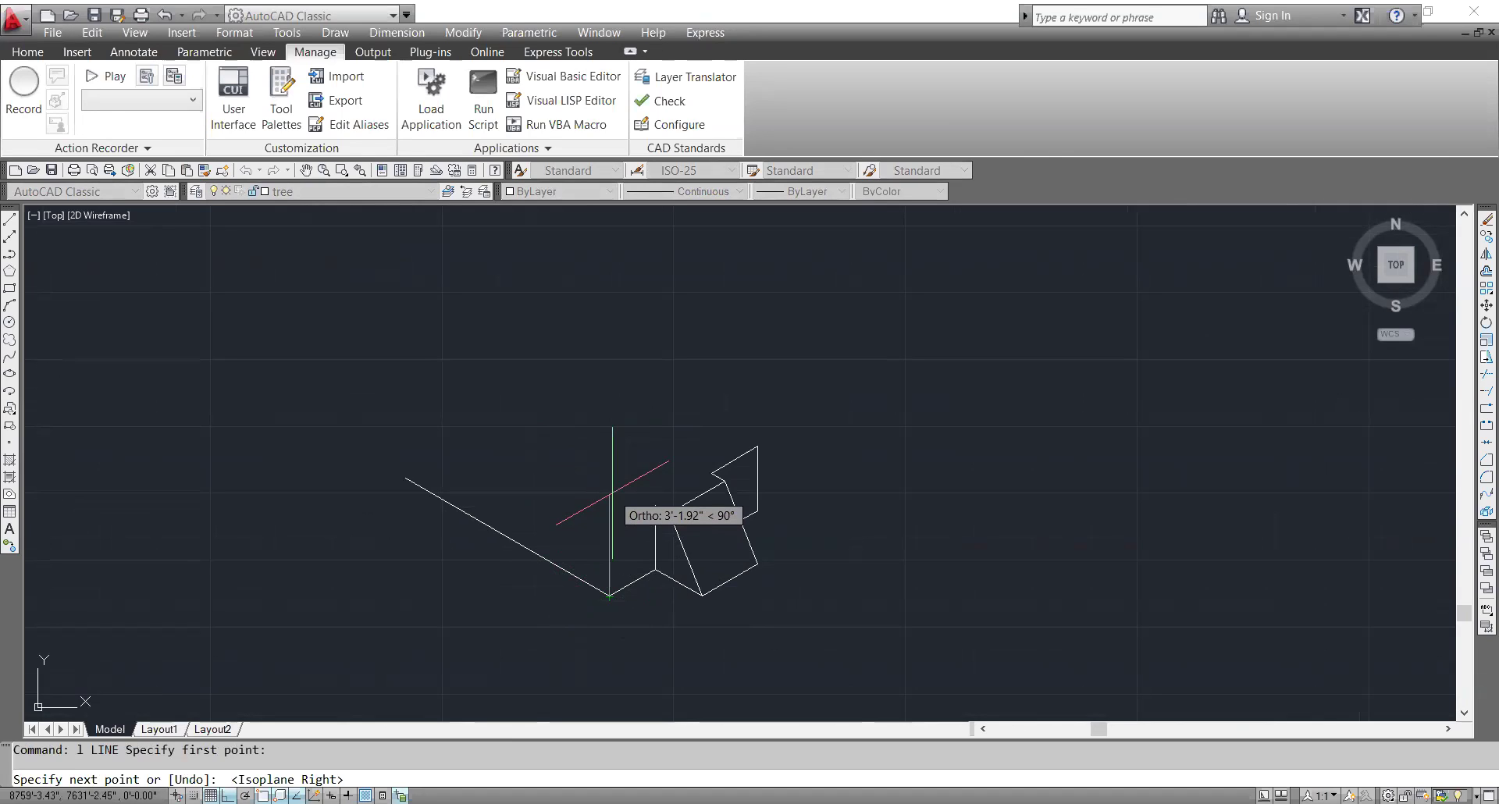
text(24)
key(Return)
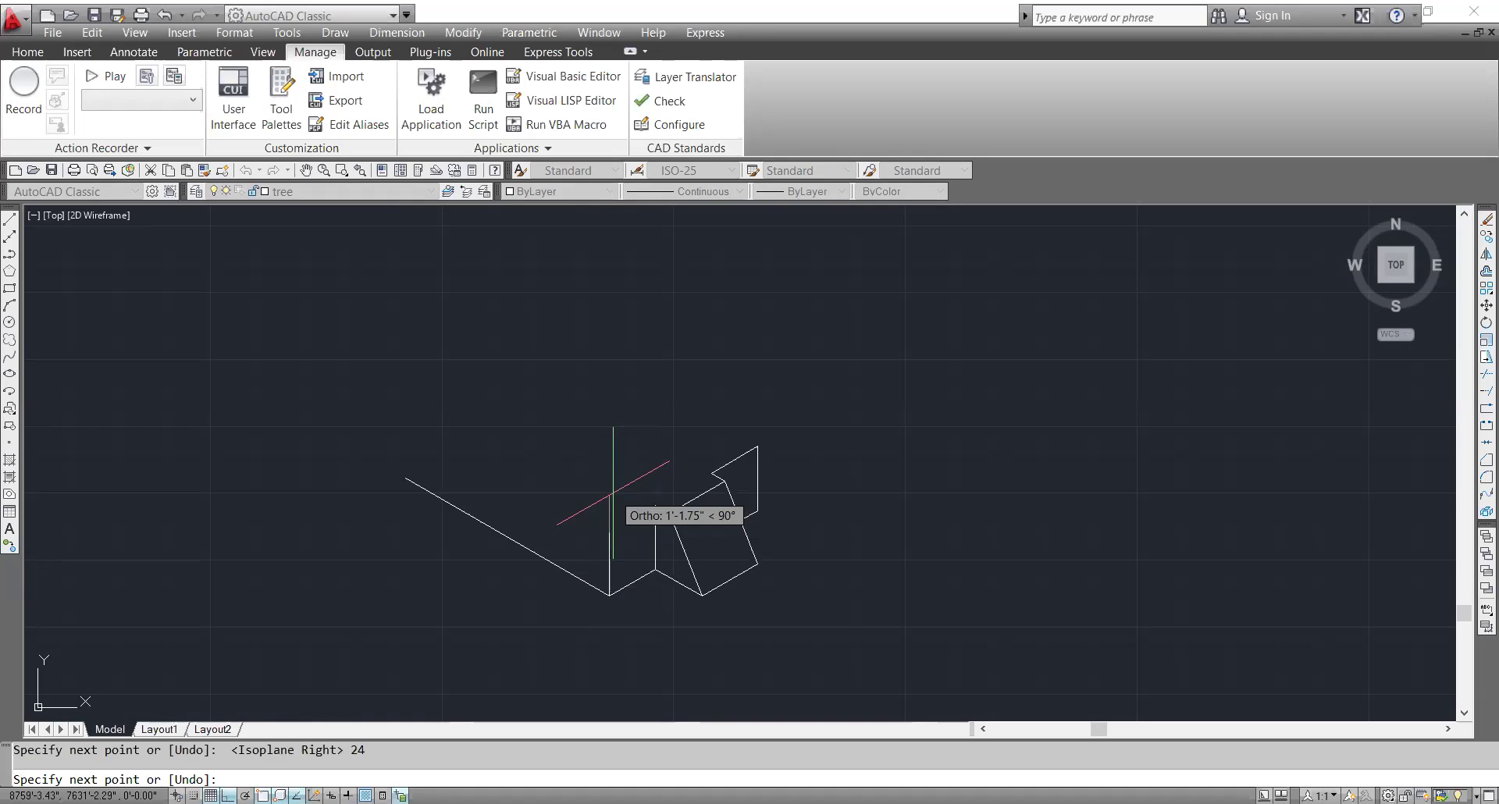
click(655, 506)
key(Escape)
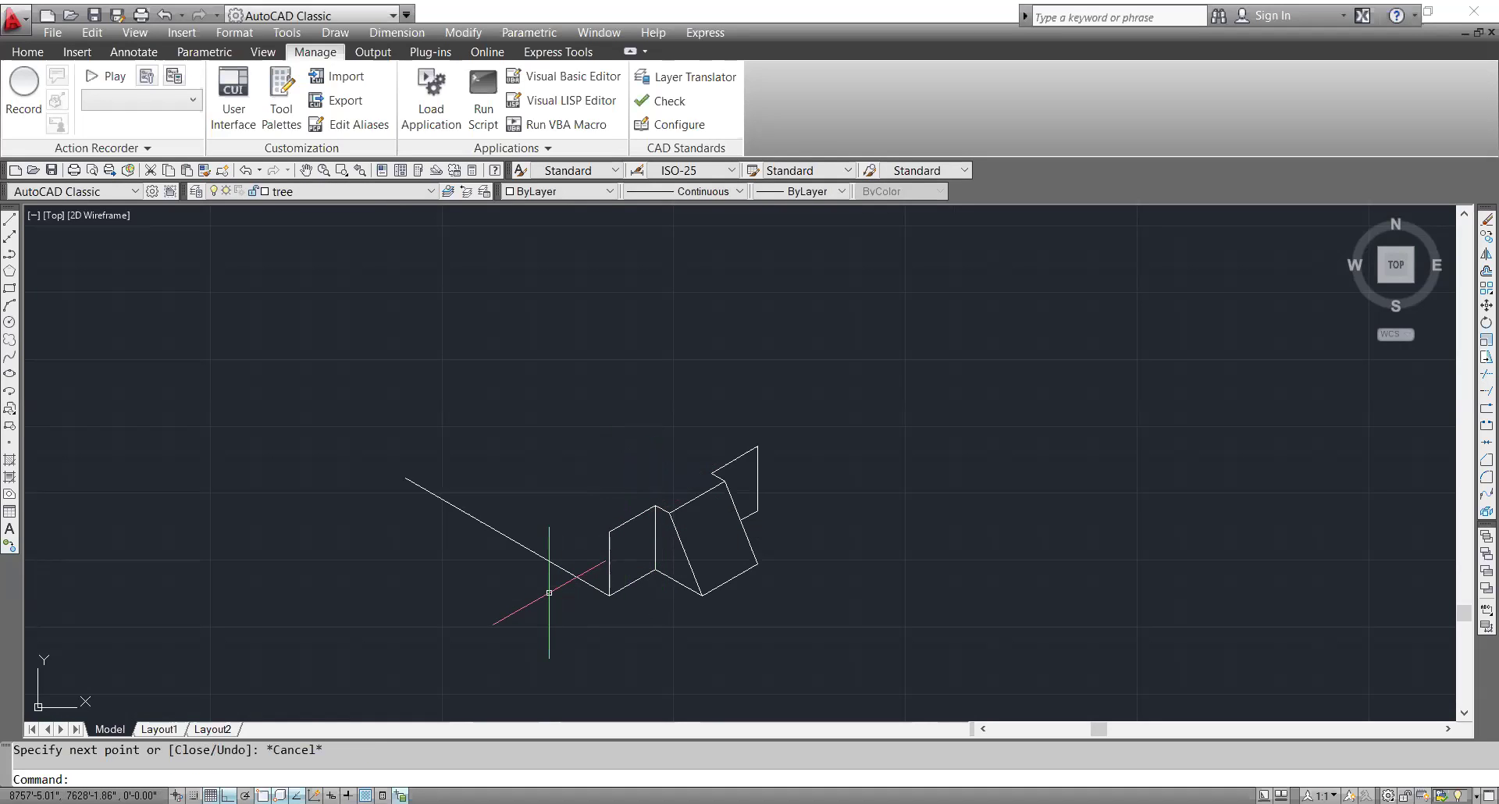
- From the top of the new vertical edge, draw a line 12 up to the left and 32 straight up in the left isoplane
text(l)
key(Return)
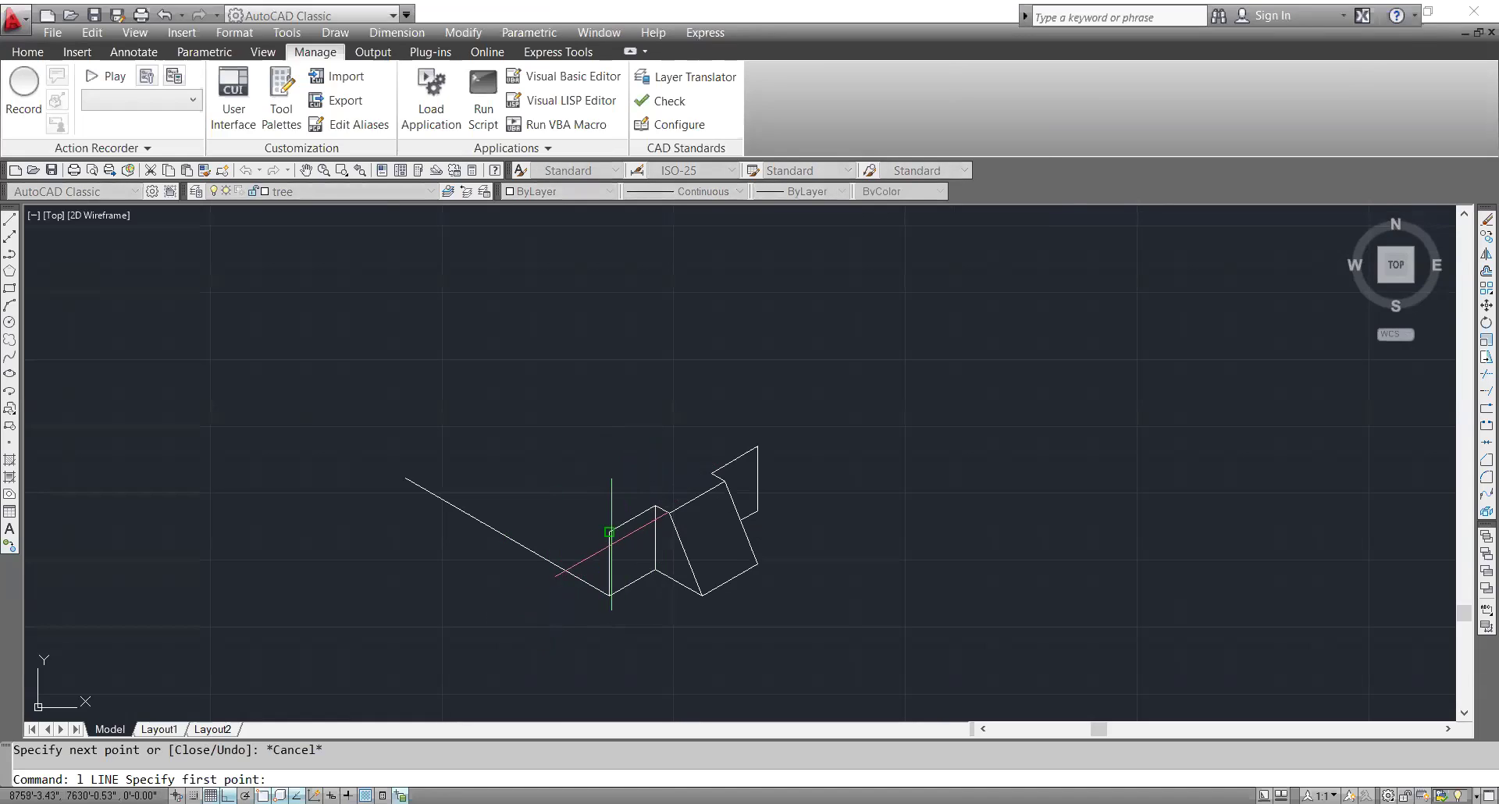
click(609, 596)
key(F5)
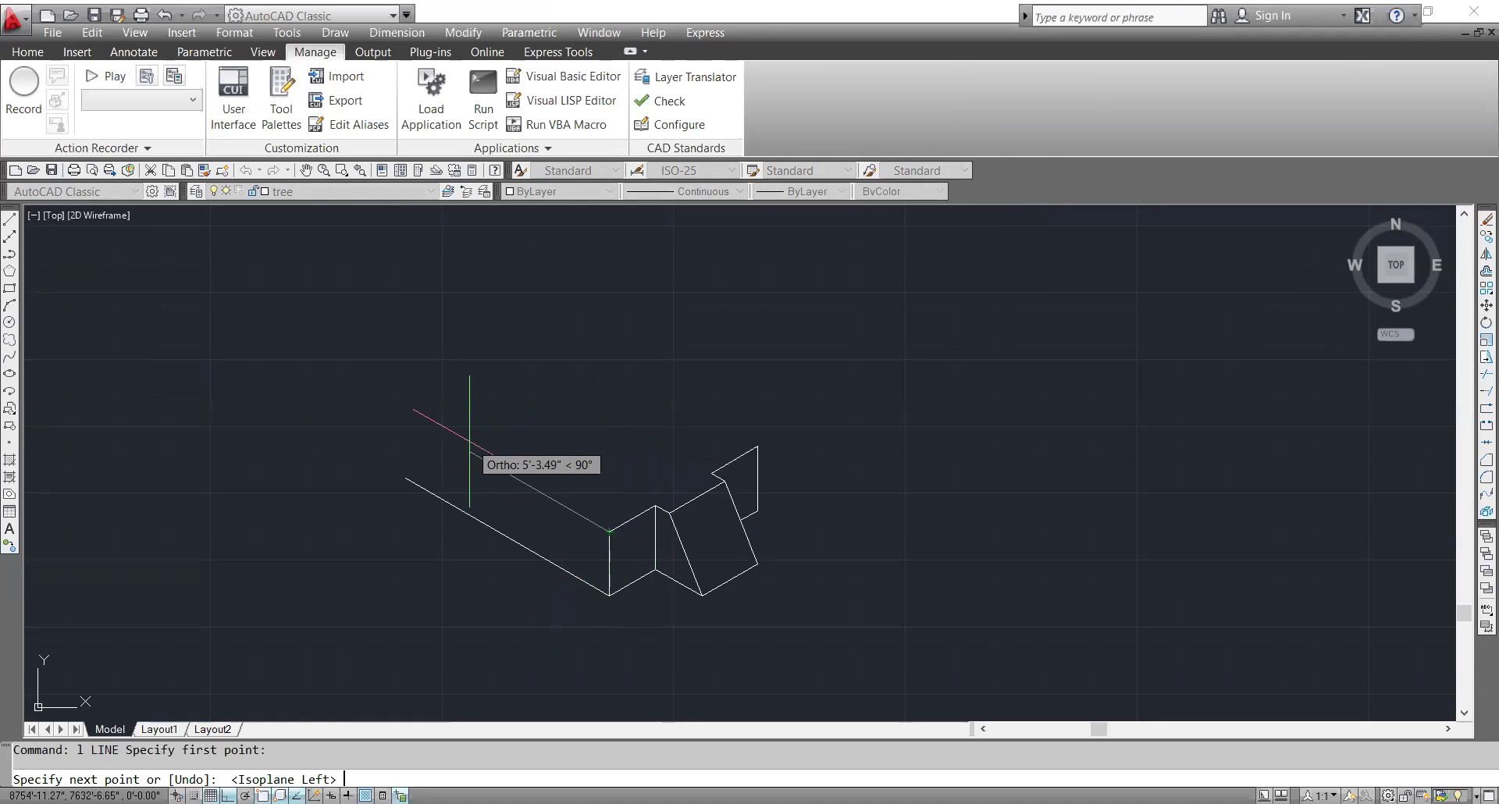
text(12)
key(Return)
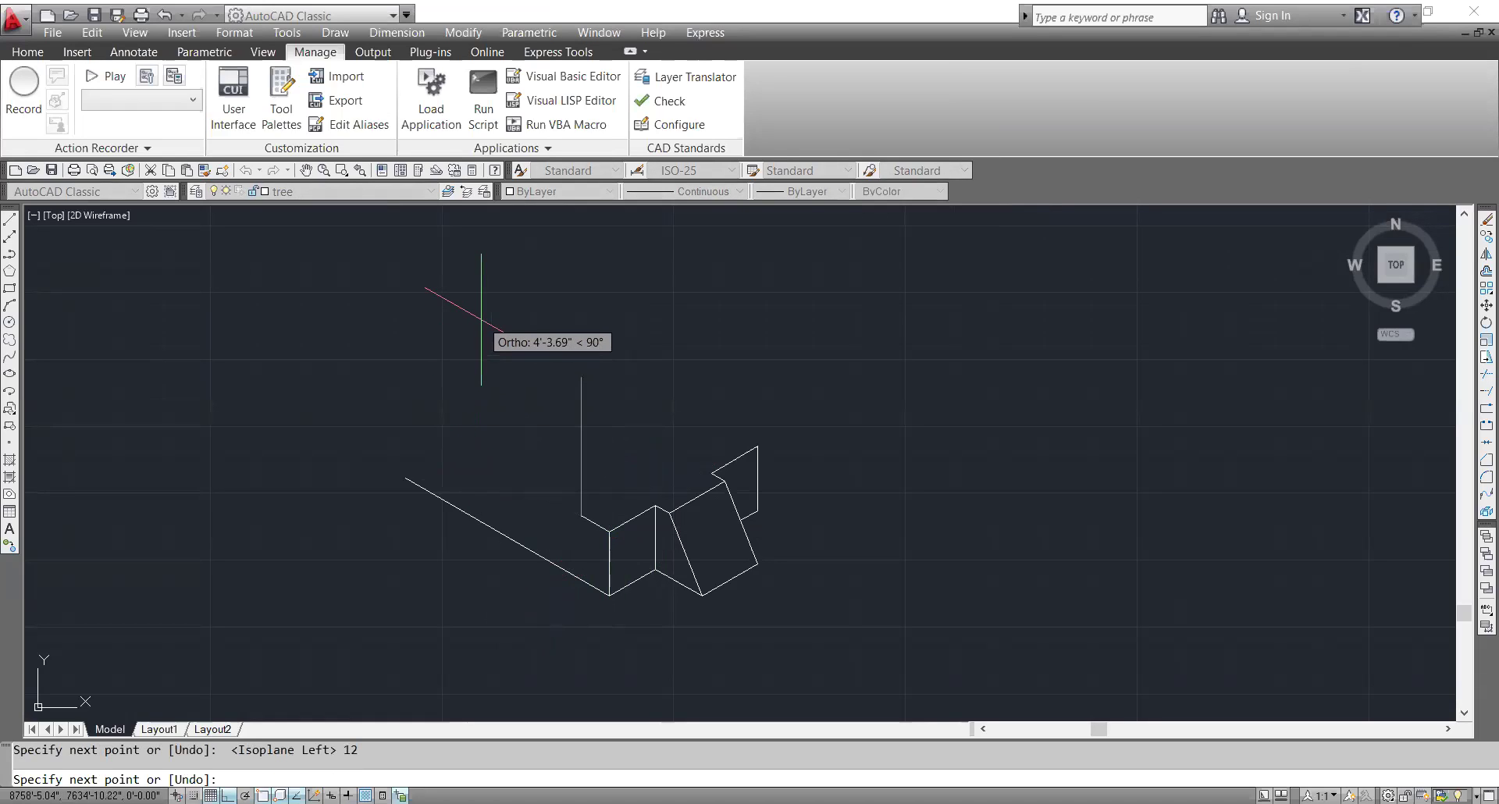
text(32)
key(Return)
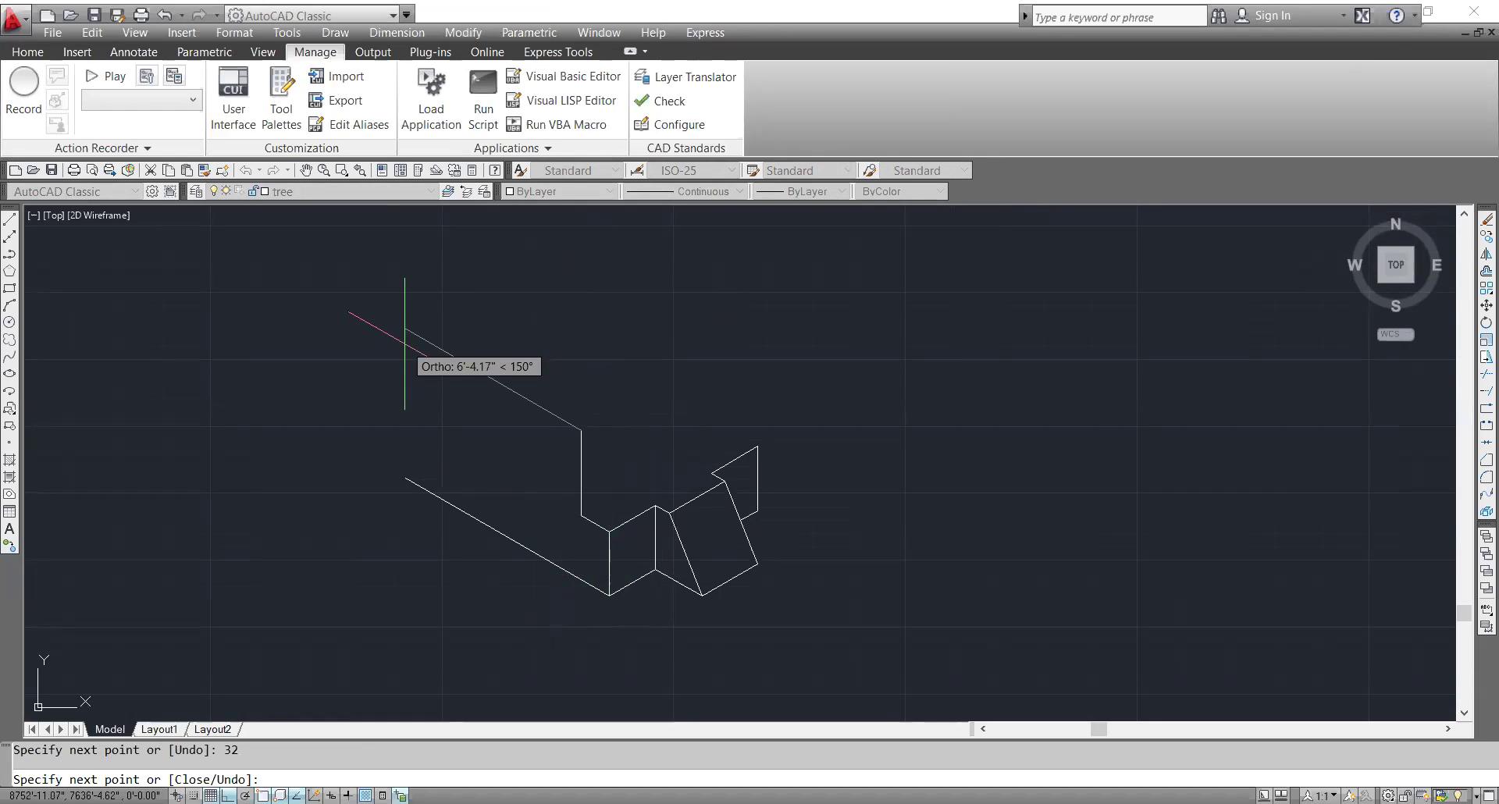
- Continue the line 32 up to the left, 44 straight down, and about 6'-3" up to the left beyond the base edge's end
text(32)
key(Return)
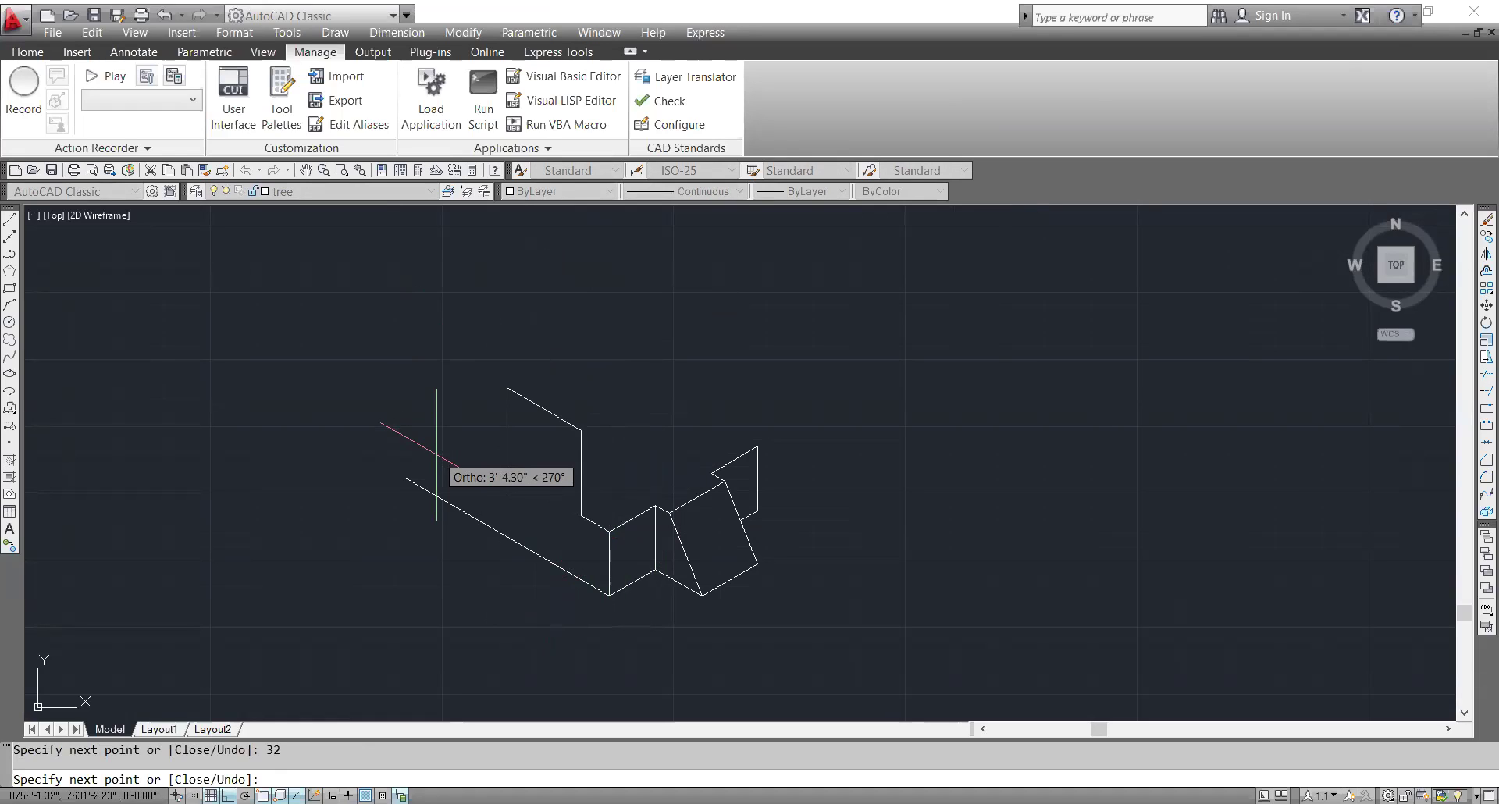
text(44)
key(Return)
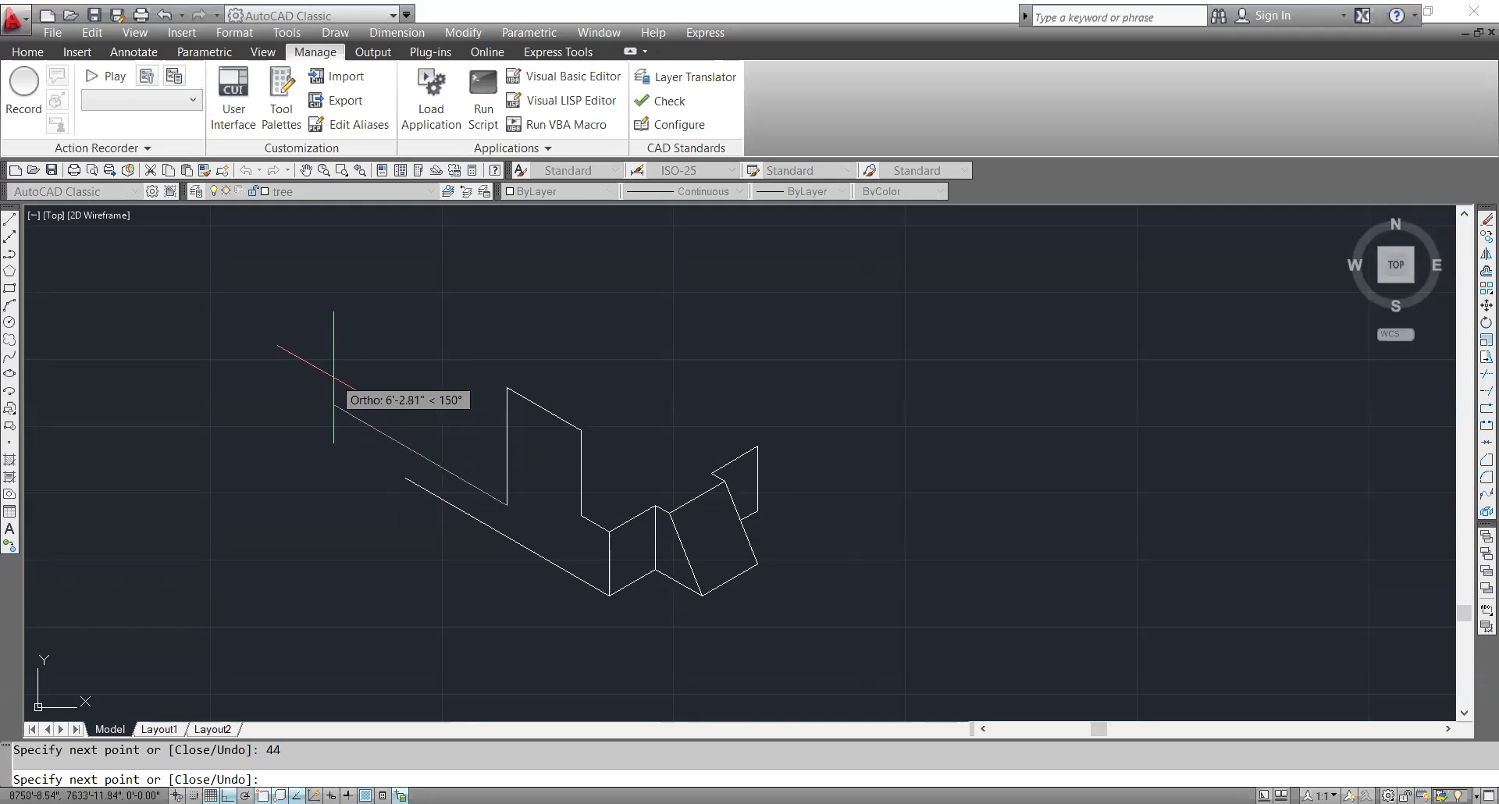
key(Escape)
- Draw a vertical line up from the far left end of the 88 base edge, crossing the parallel edge above it
text(l)
key(Return)
click(405, 479)
key(Escape)
text(ter)
key(Return)
text(l)
key(Return)
click(420, 398)
click(378, 374)
key(Escape)
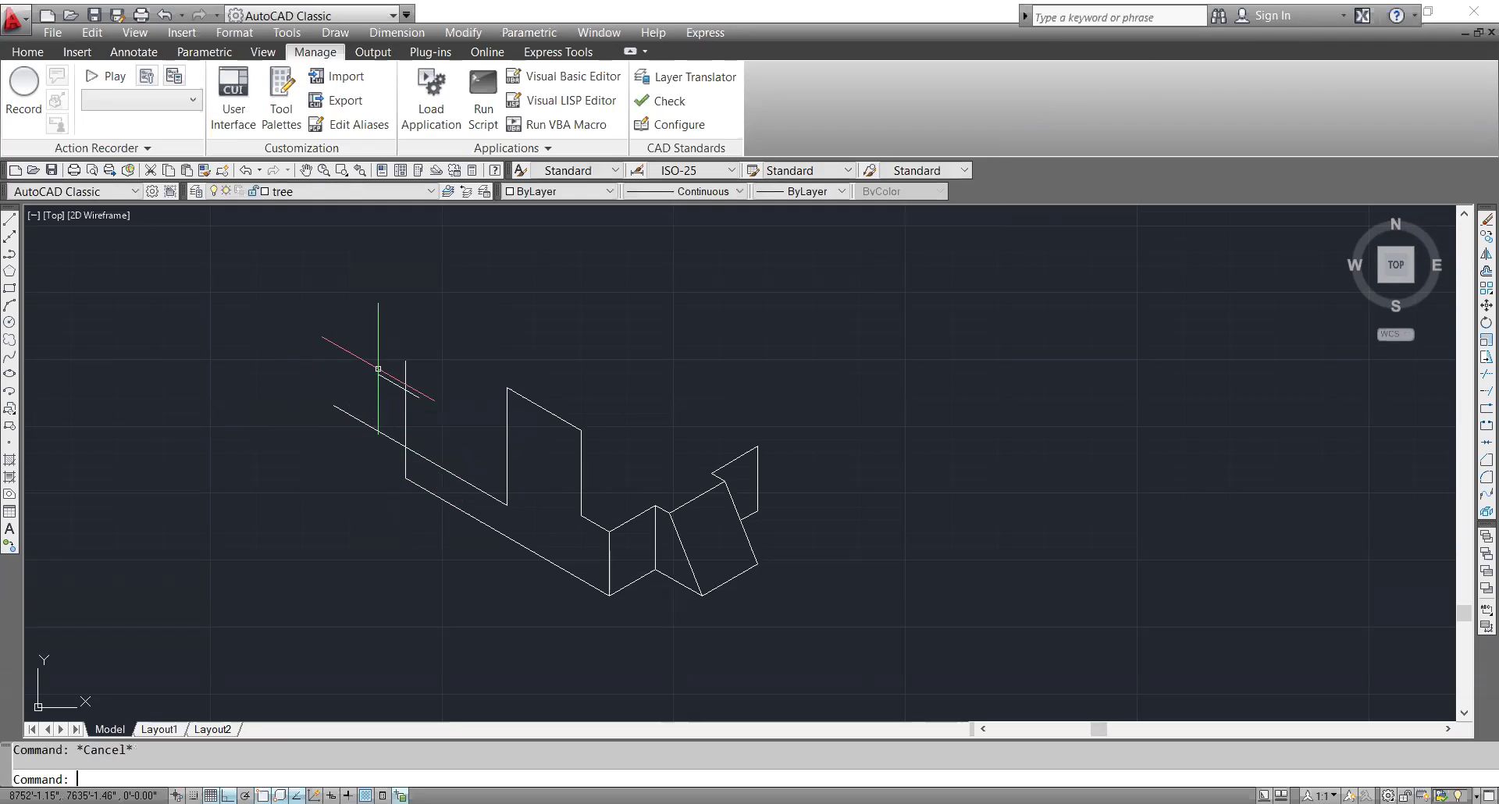
- Trim the overshooting lines at the base's left corner and erase the leftover short segment above it
text(tr)
key(Return)
key(Return)
click(423, 380)
click(383, 354)
click(428, 378)
click(393, 414)
click(375, 409)
click(361, 440)
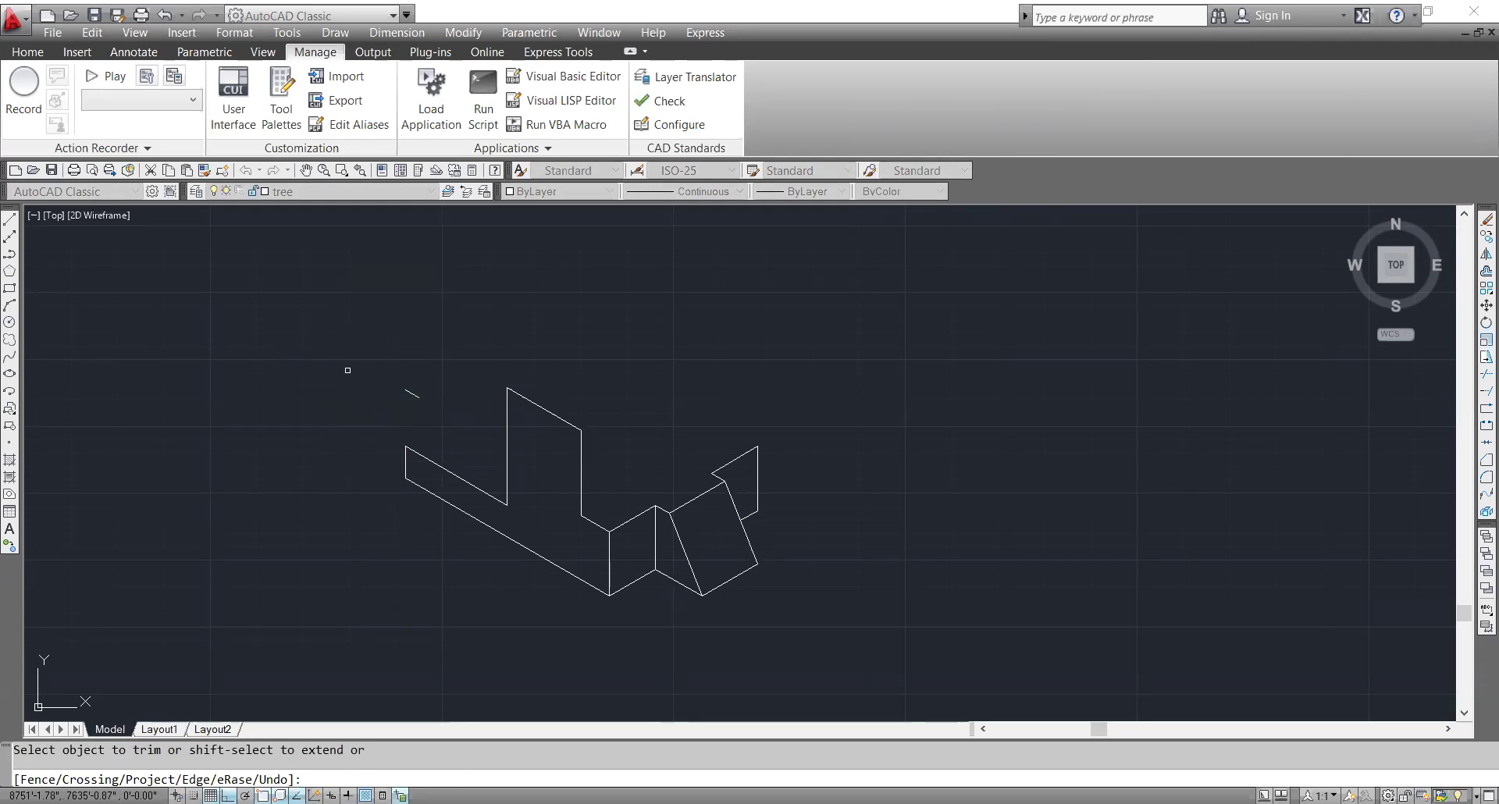
key(Escape)
click(405, 375)
click(410, 412)
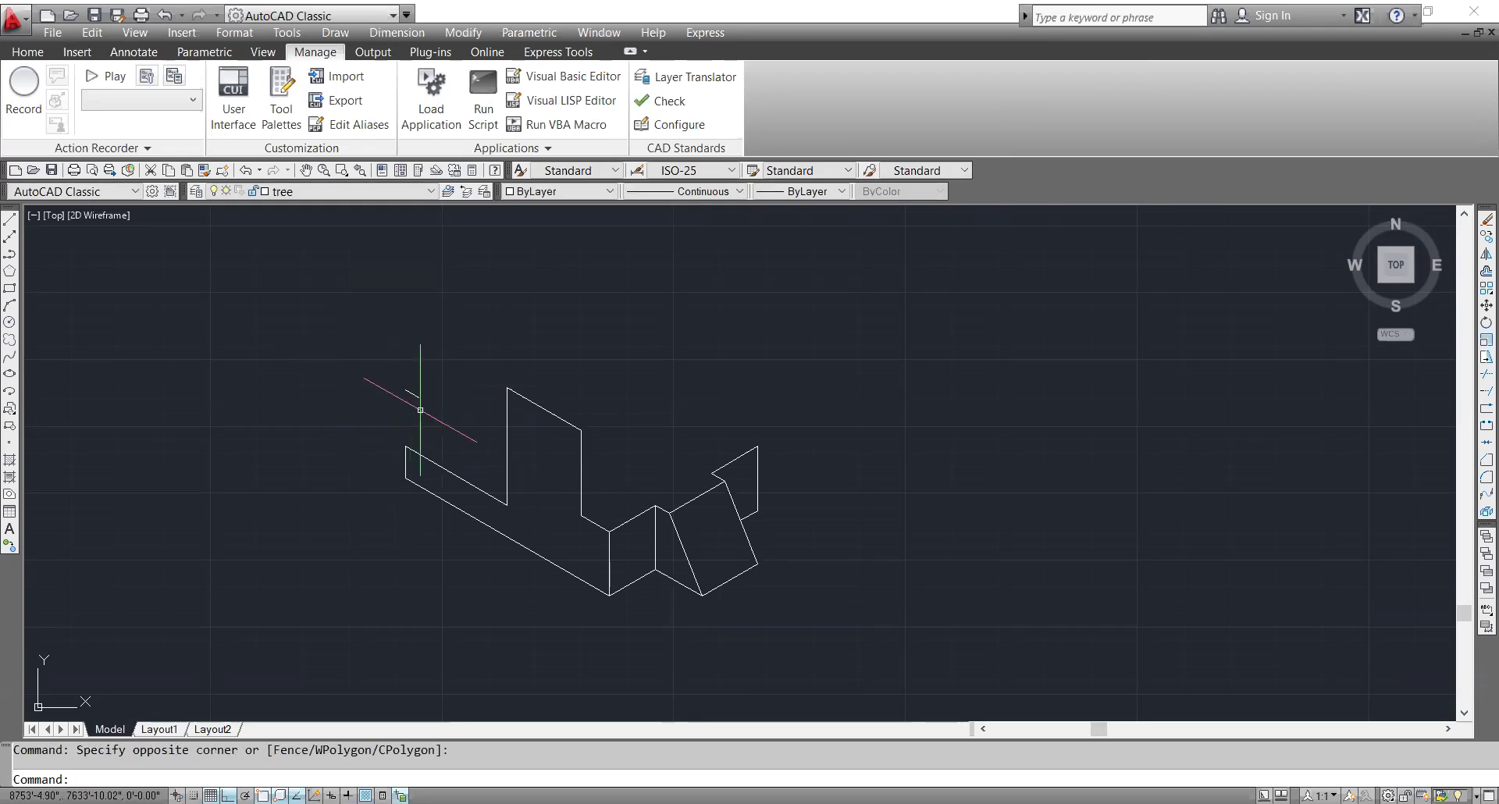
key(Delete)
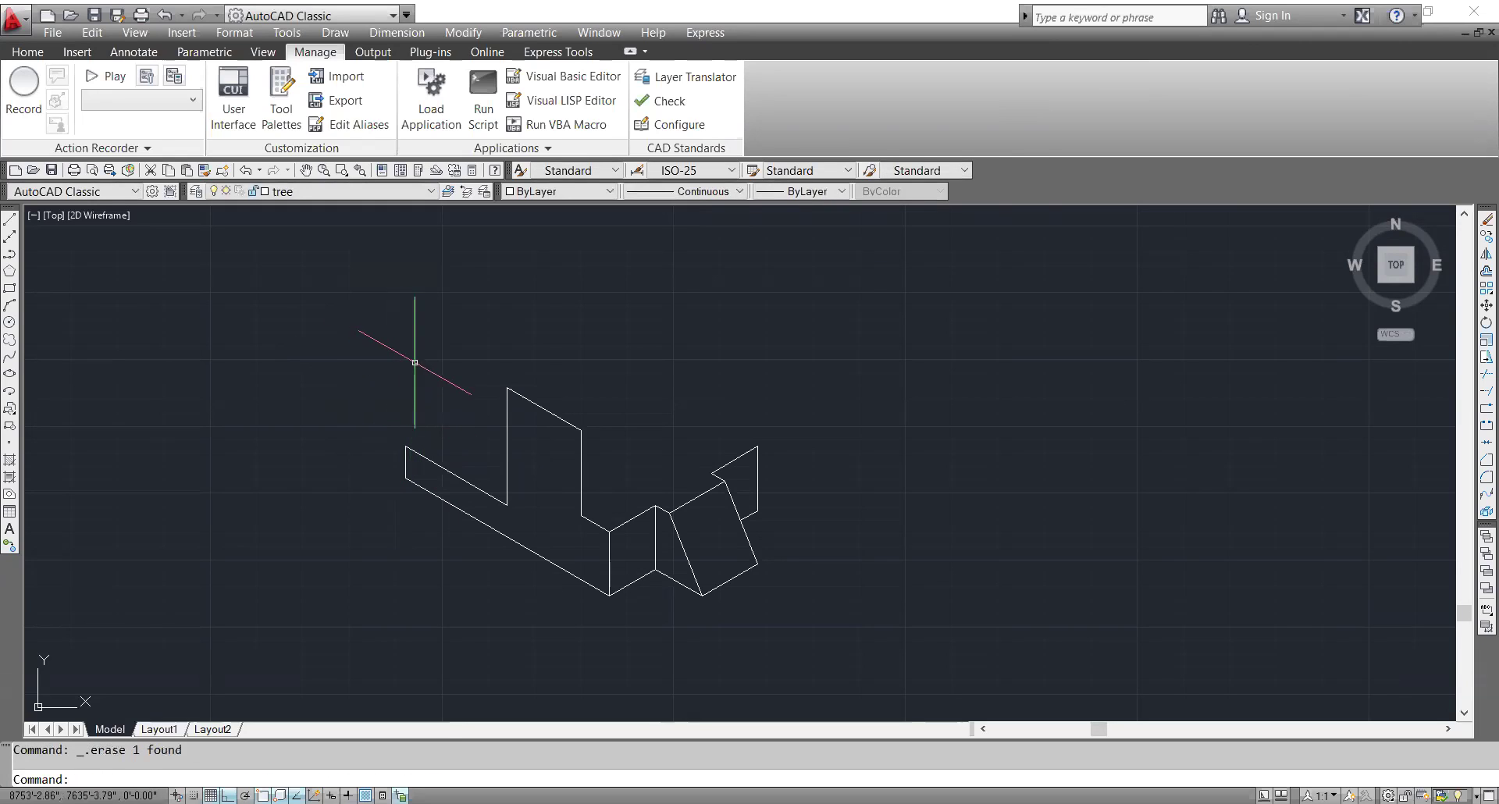
- In the top isoplane, draw lines 44 up to the right and 44 up to the left from the top of the 44 vertical edge
scroll(495, 368, down, 2)
scroll(527, 387, up, 1)
key(Escape)
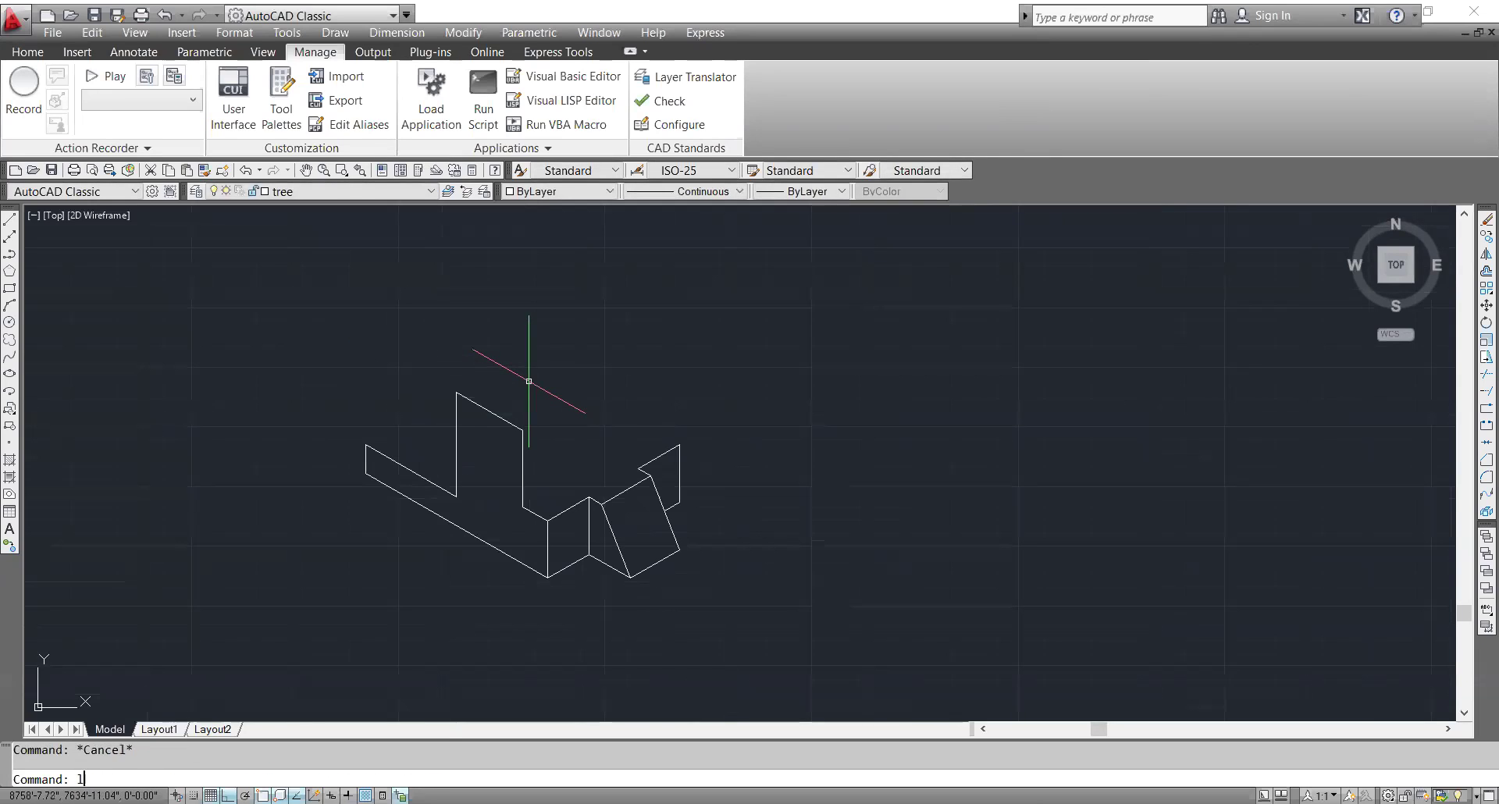
text(l)
key(Return)
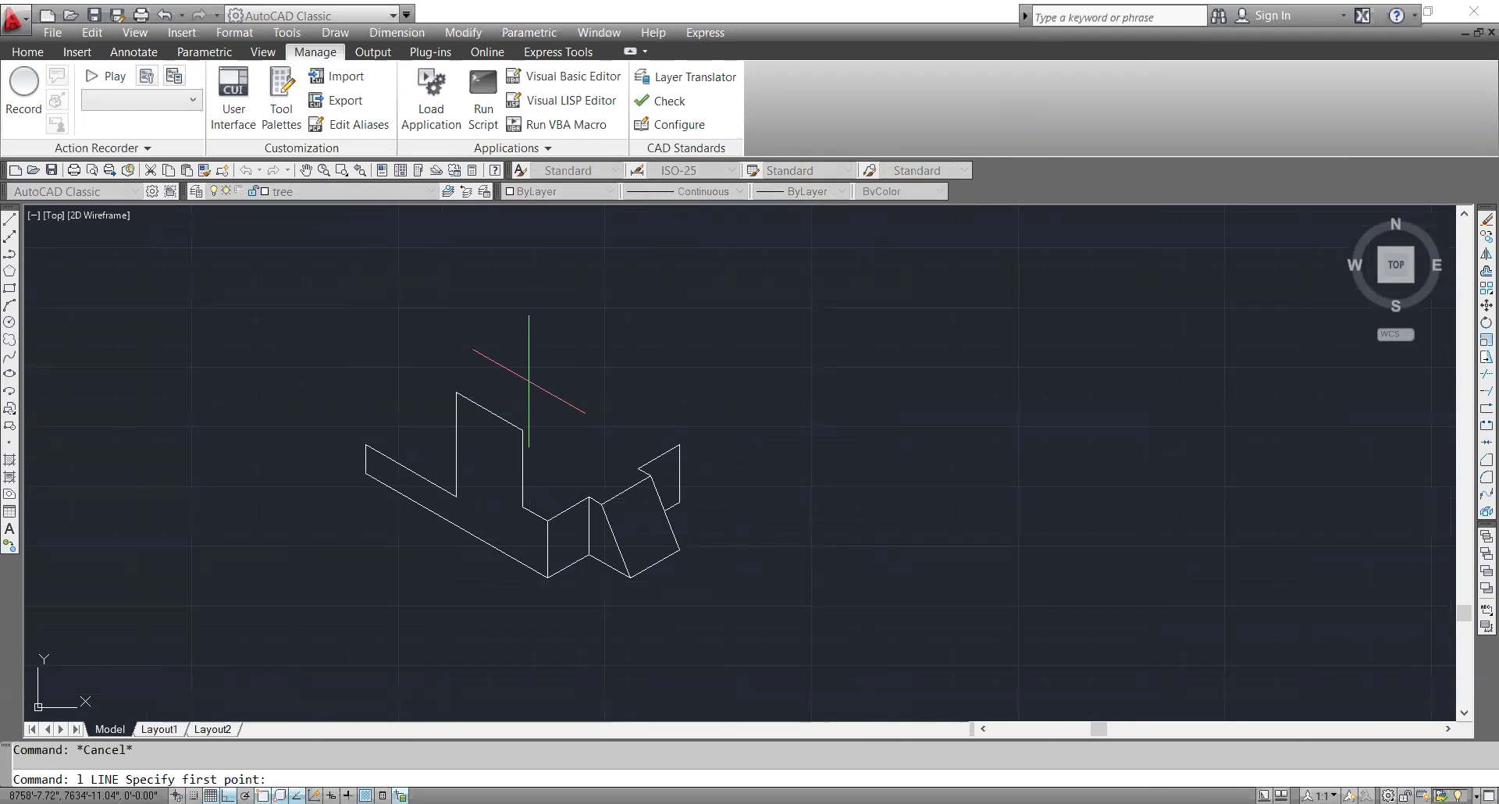
click(456, 392)
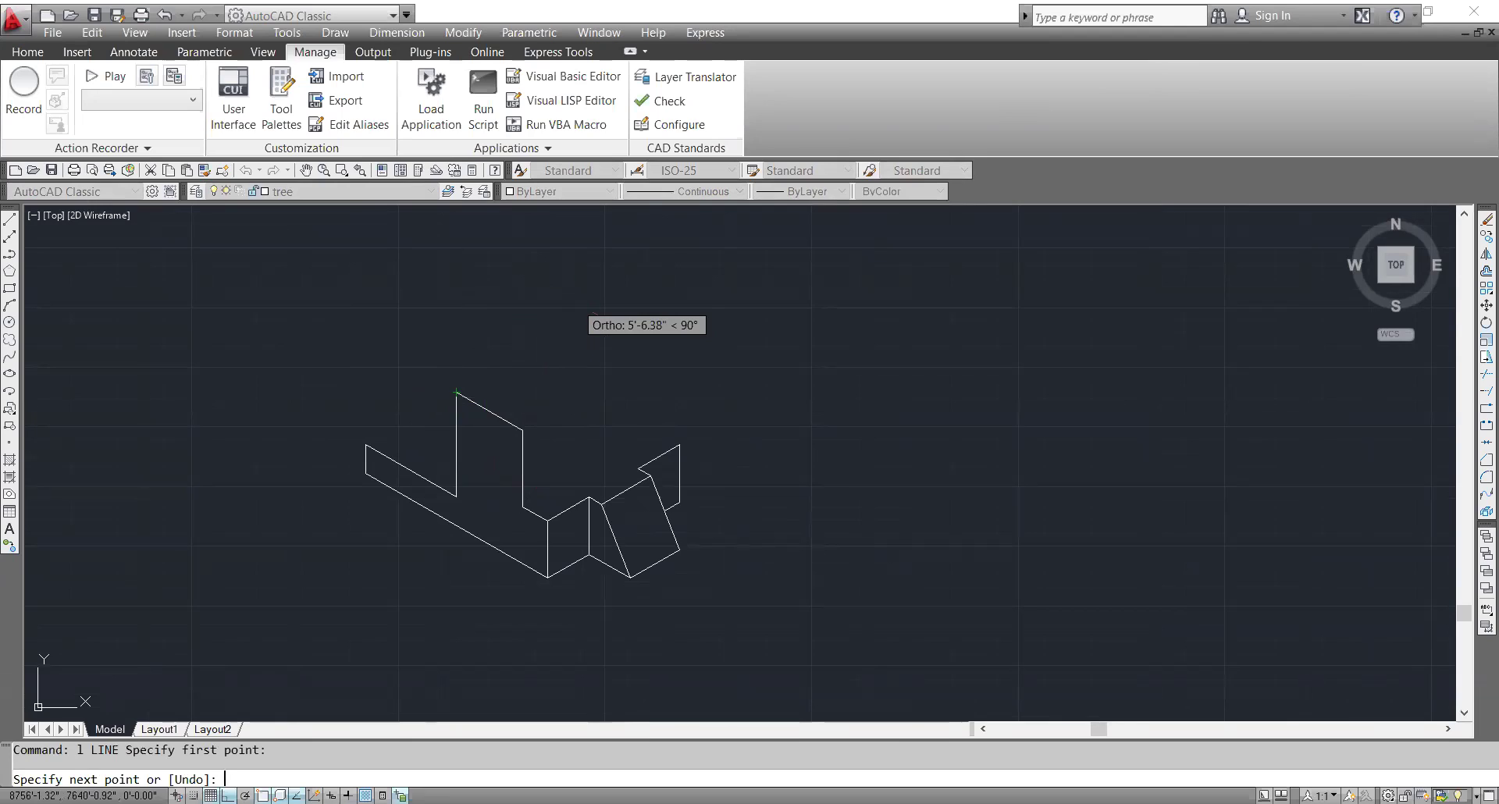
key(F5)
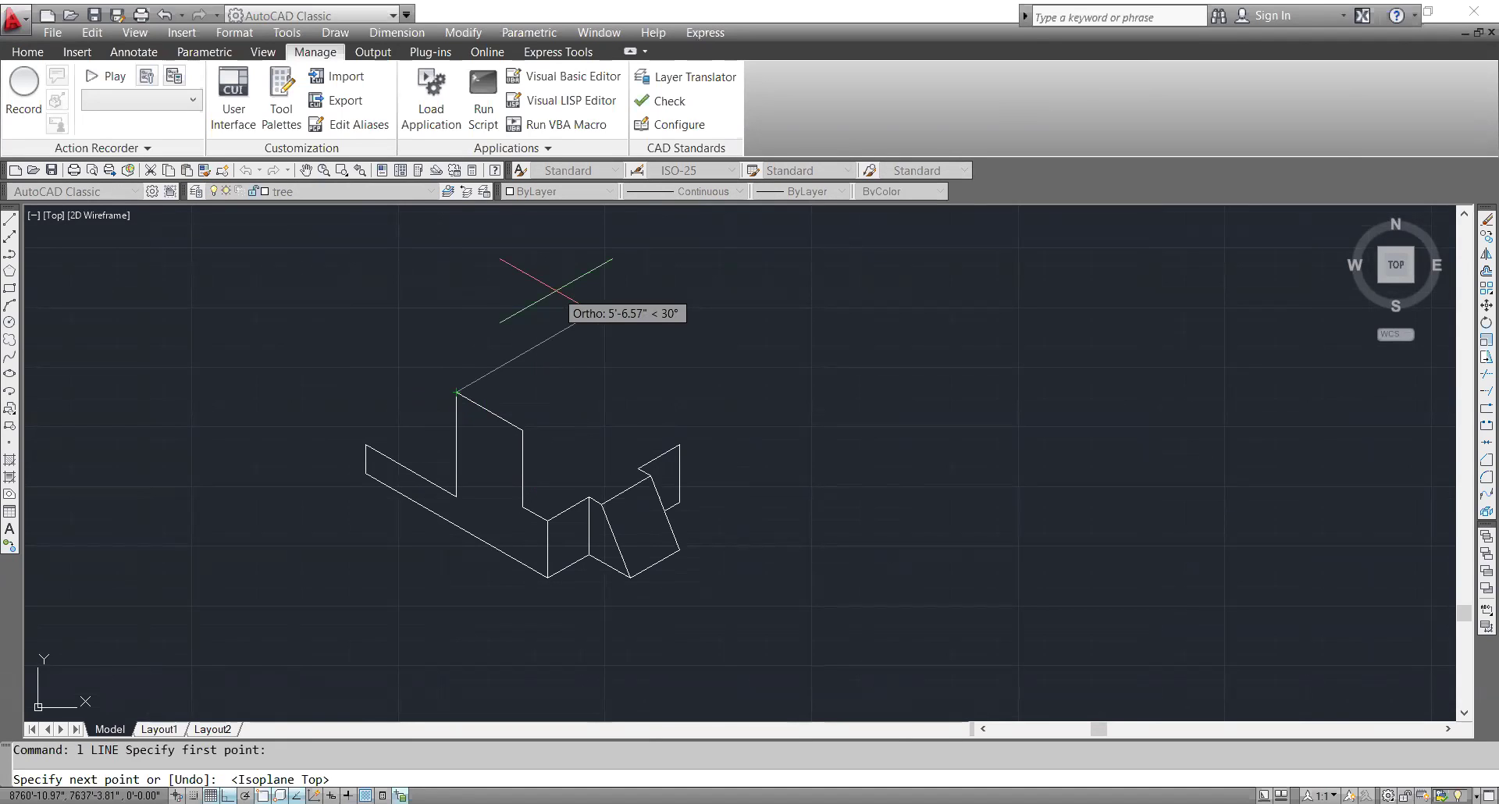
text(44)
key(Return)
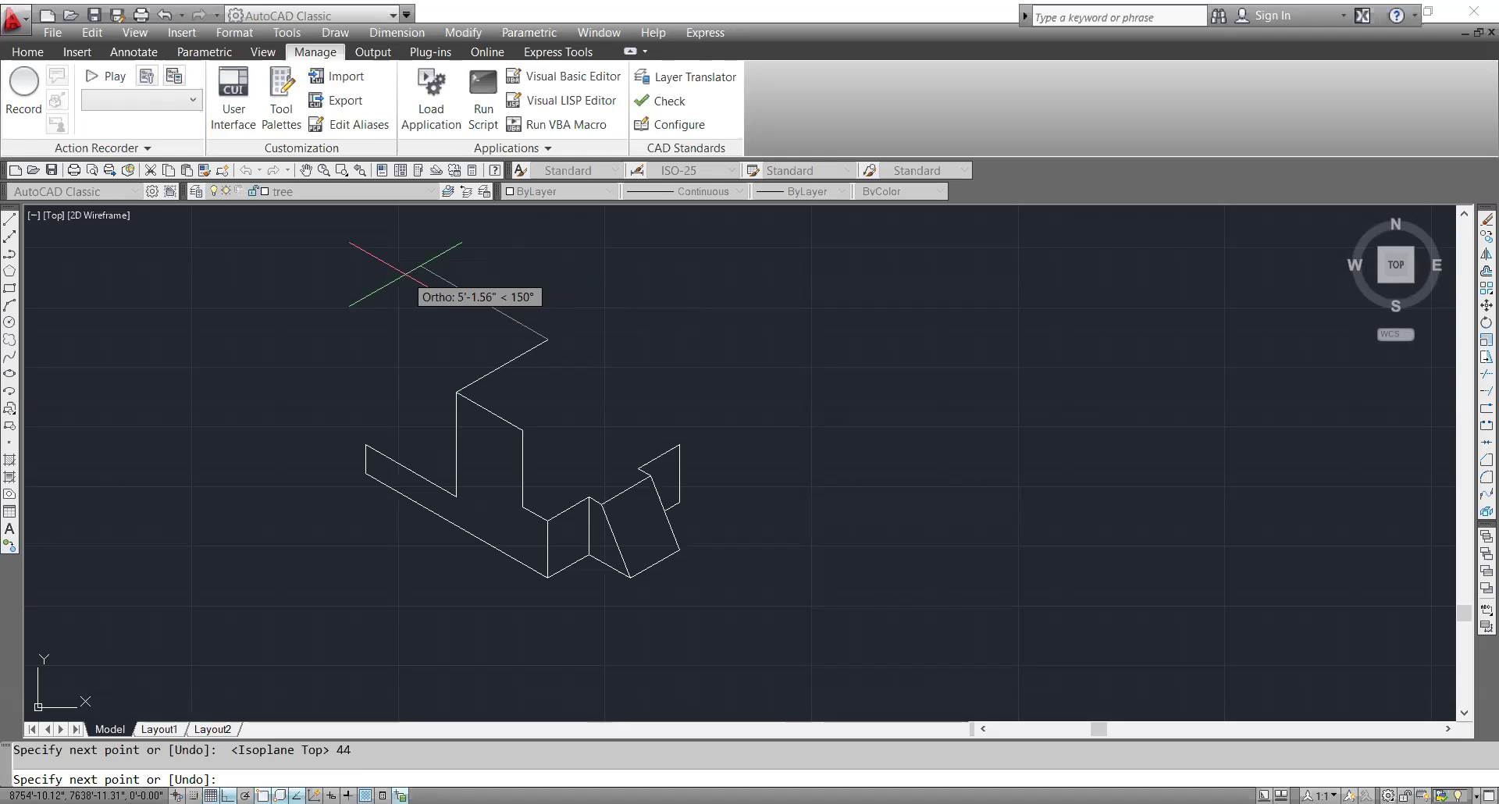
text(44)
key(Return)
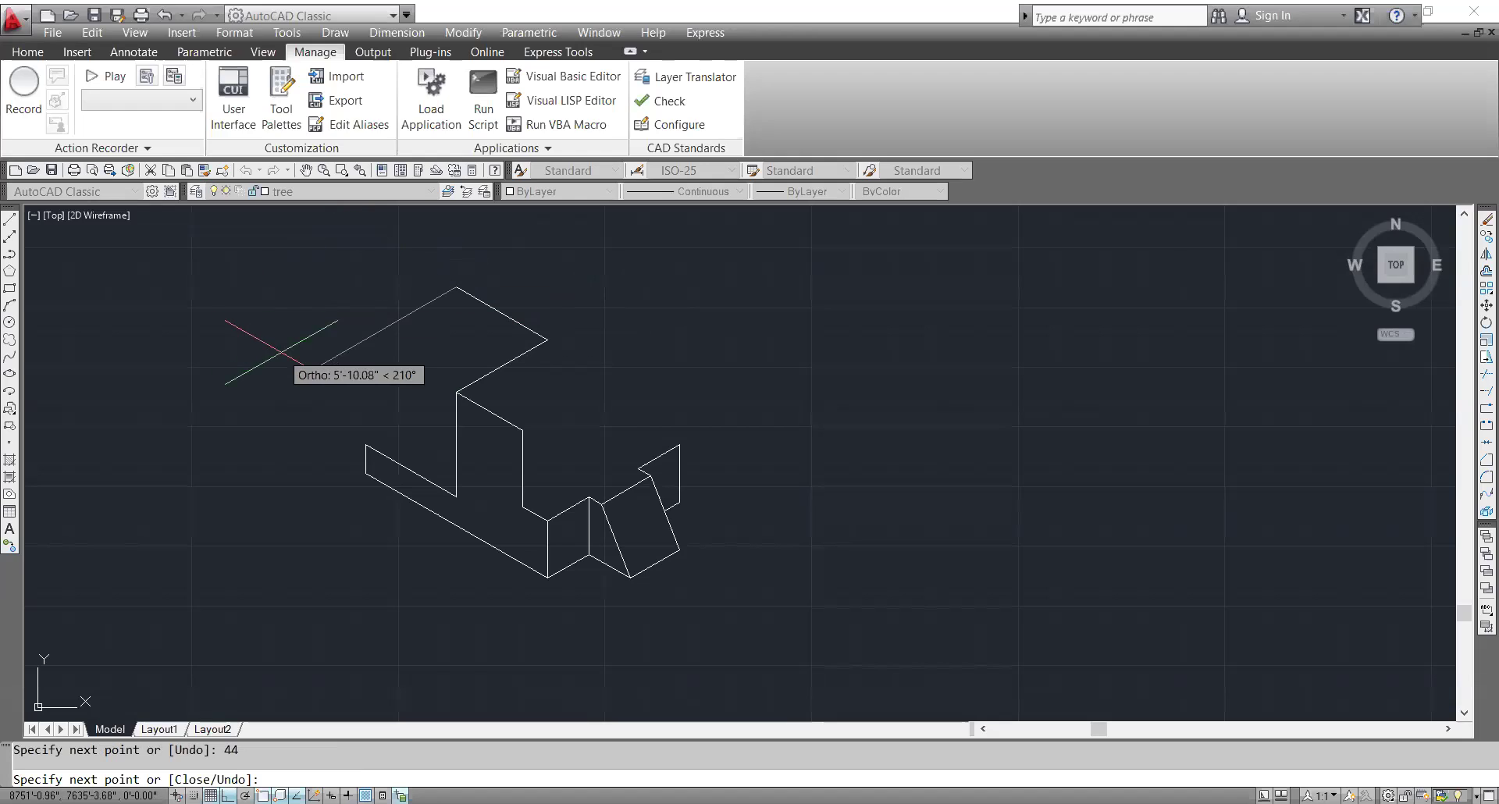
- Continue the line 20 down to the left and join it to the top of the base's short left vertical edge
text(20)
key(Return)
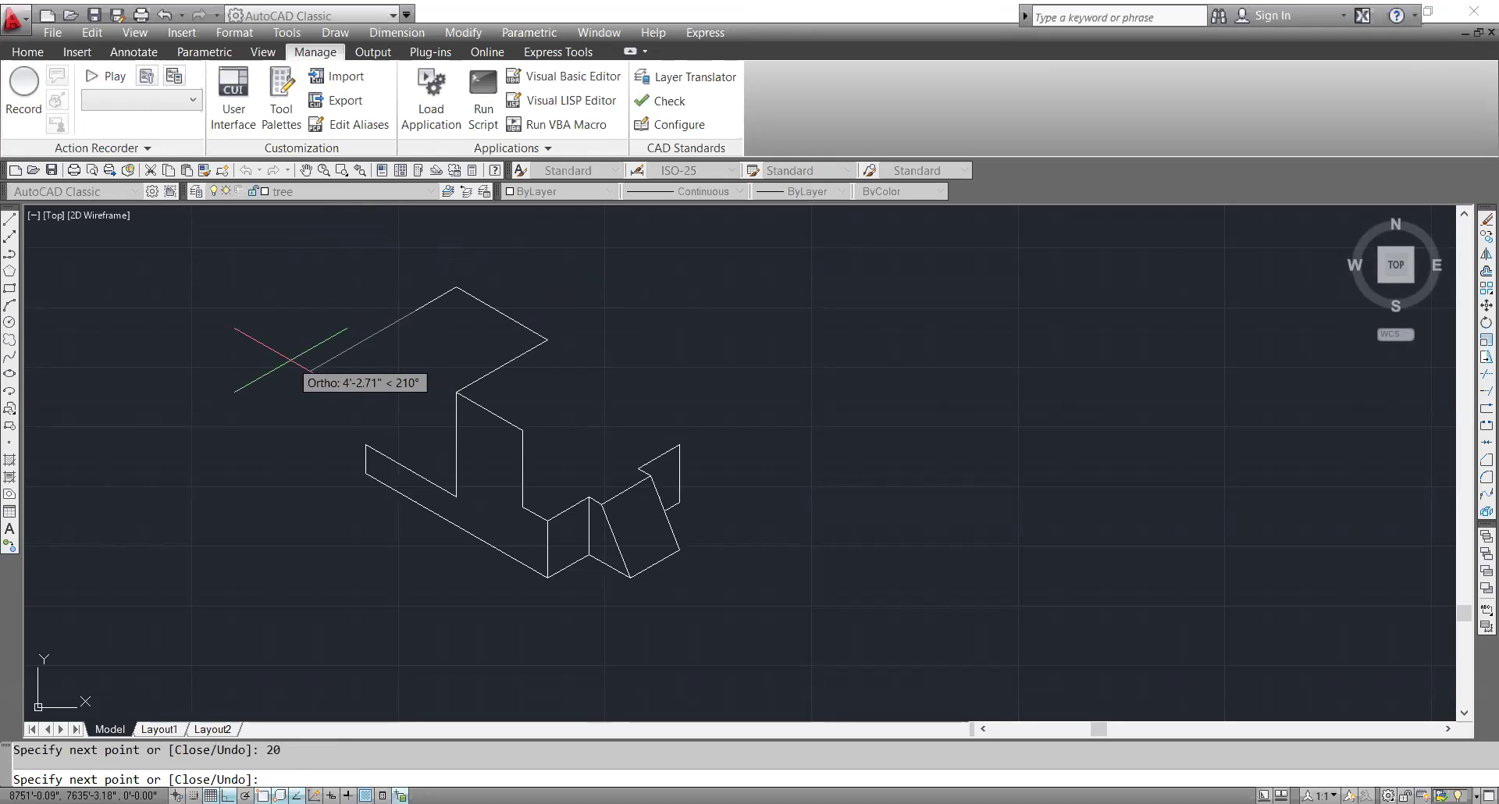
click(367, 447)
key(Return)
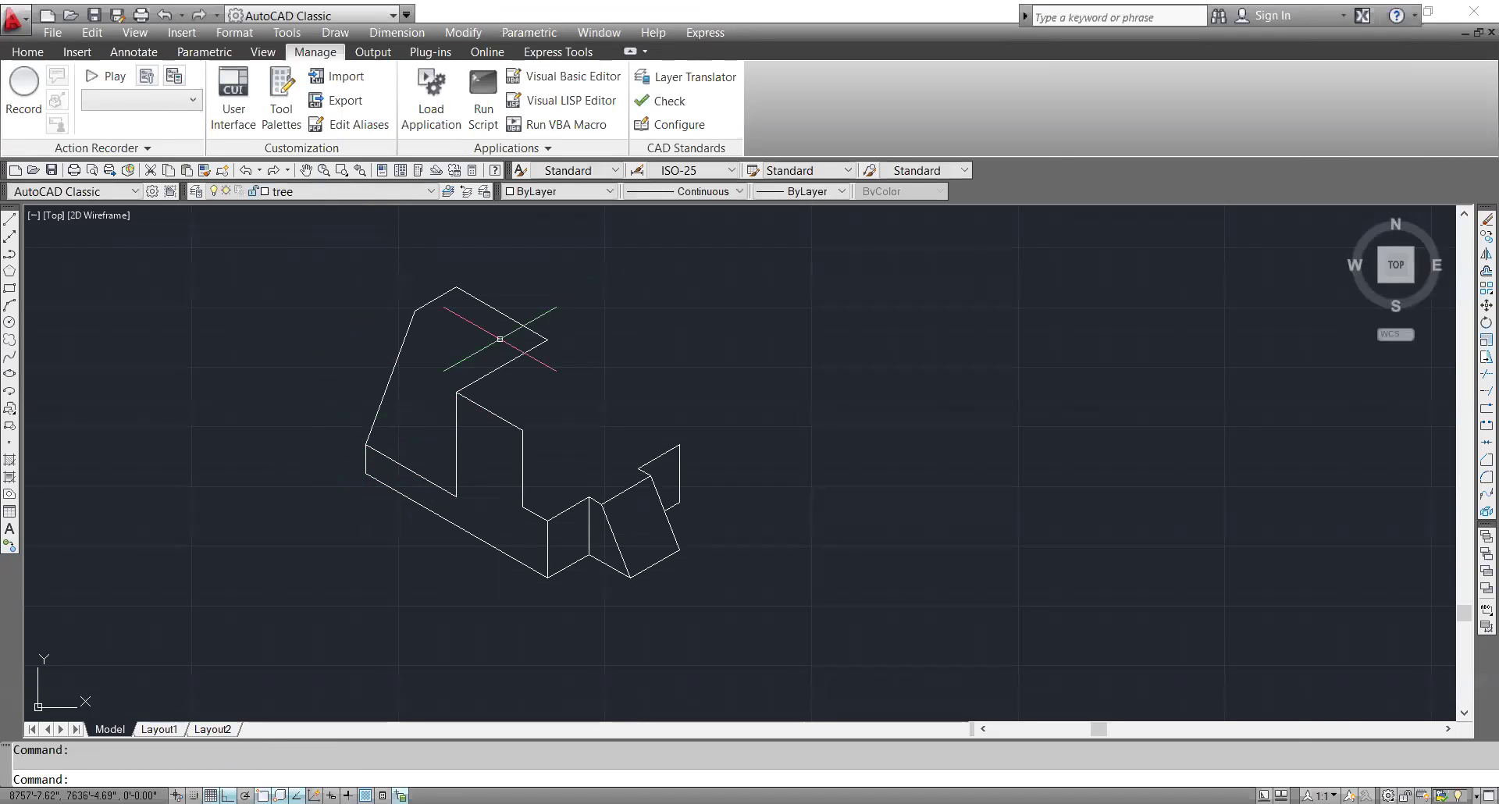
- Draw a line down to the right from the sloping edge's upper end and trim it and the crossed 44 edge to their intersection
click(414, 310)
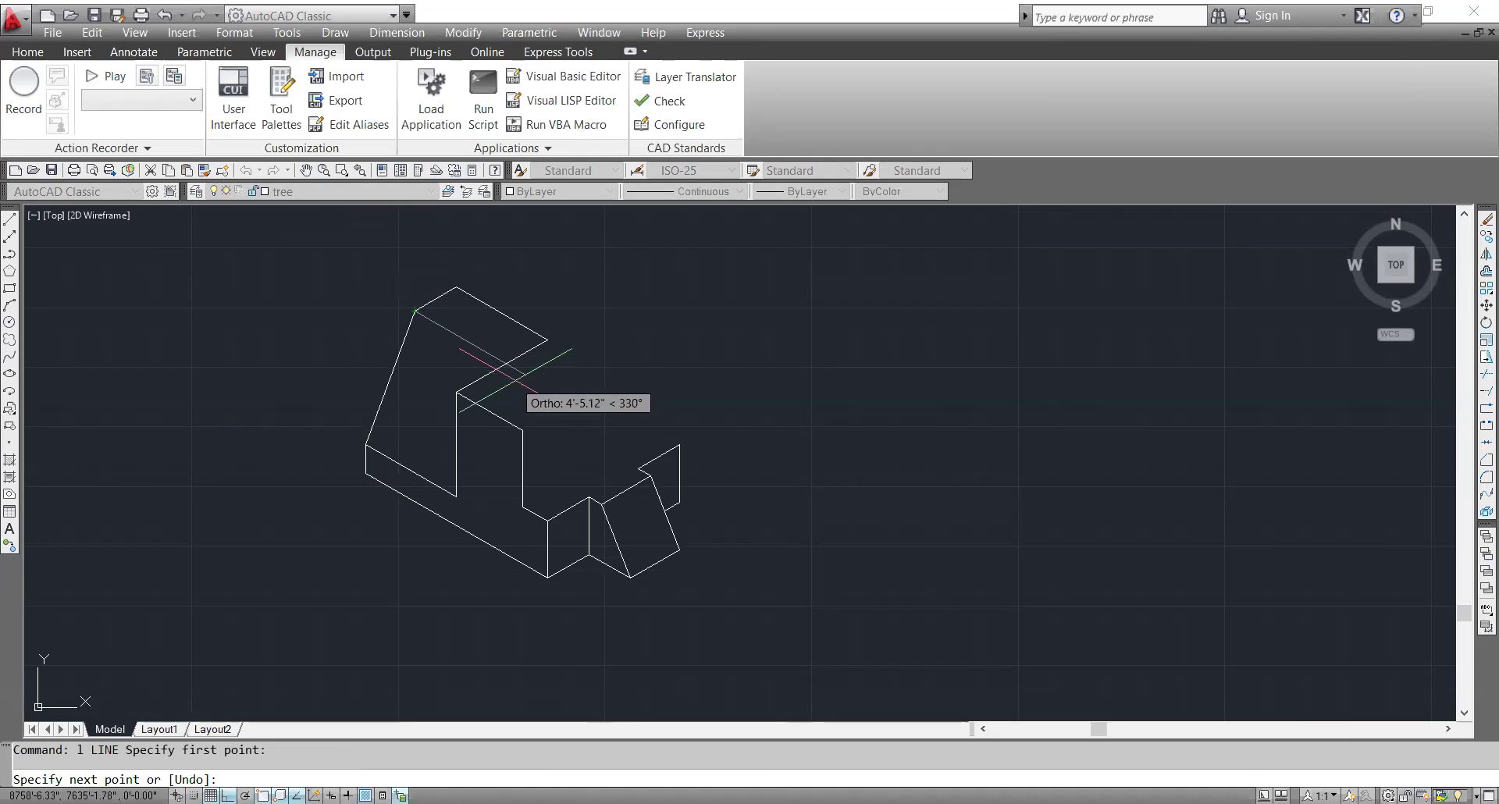
key(Escape)
text(tr)
key(Return)
click(522, 380)
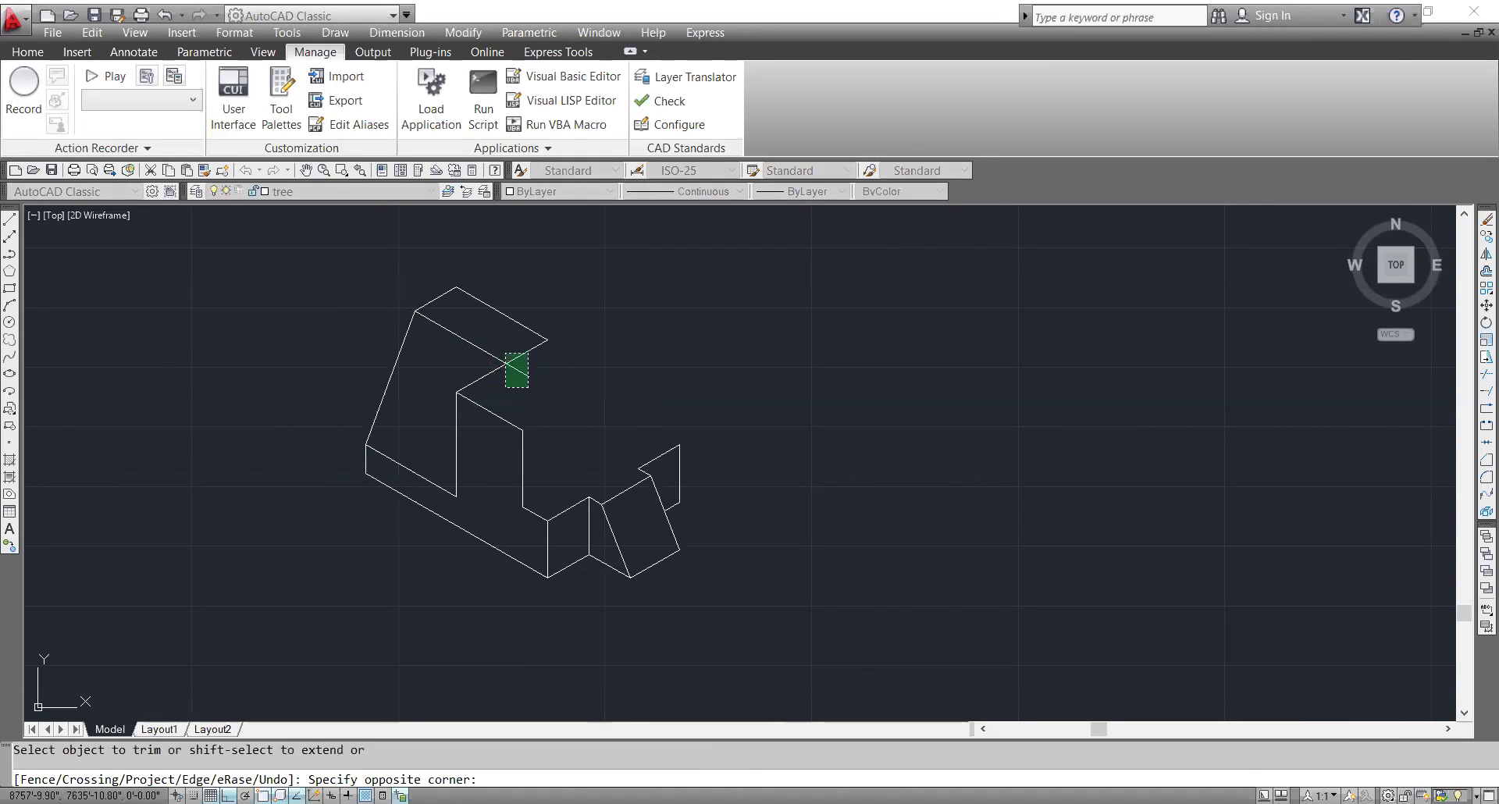
click(515, 365)
click(516, 364)
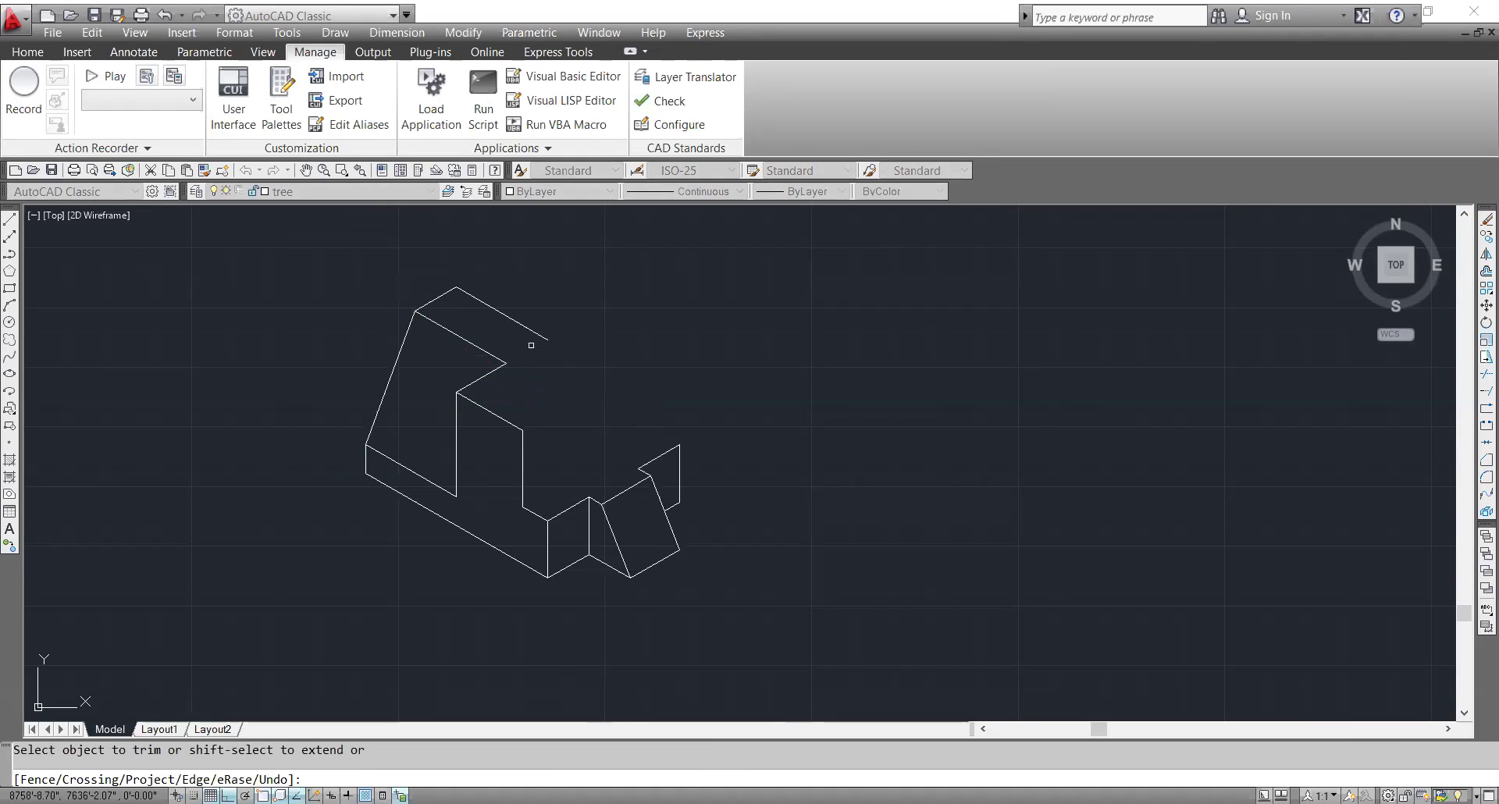
key(Escape)
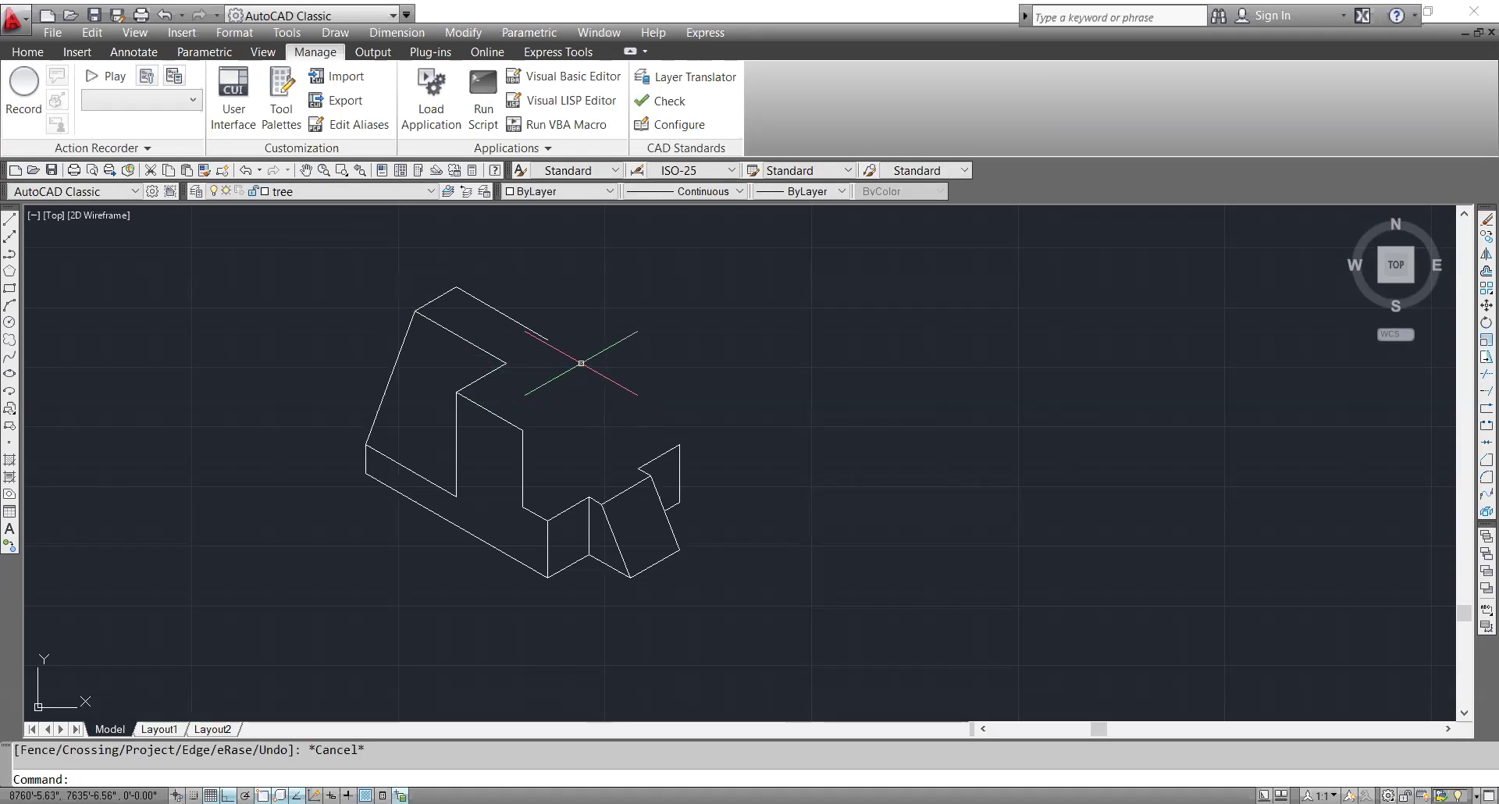
- From the raised block's front top corner, draw consecutive lines 12 and 20 long up to the right
text(l)
key(Return)
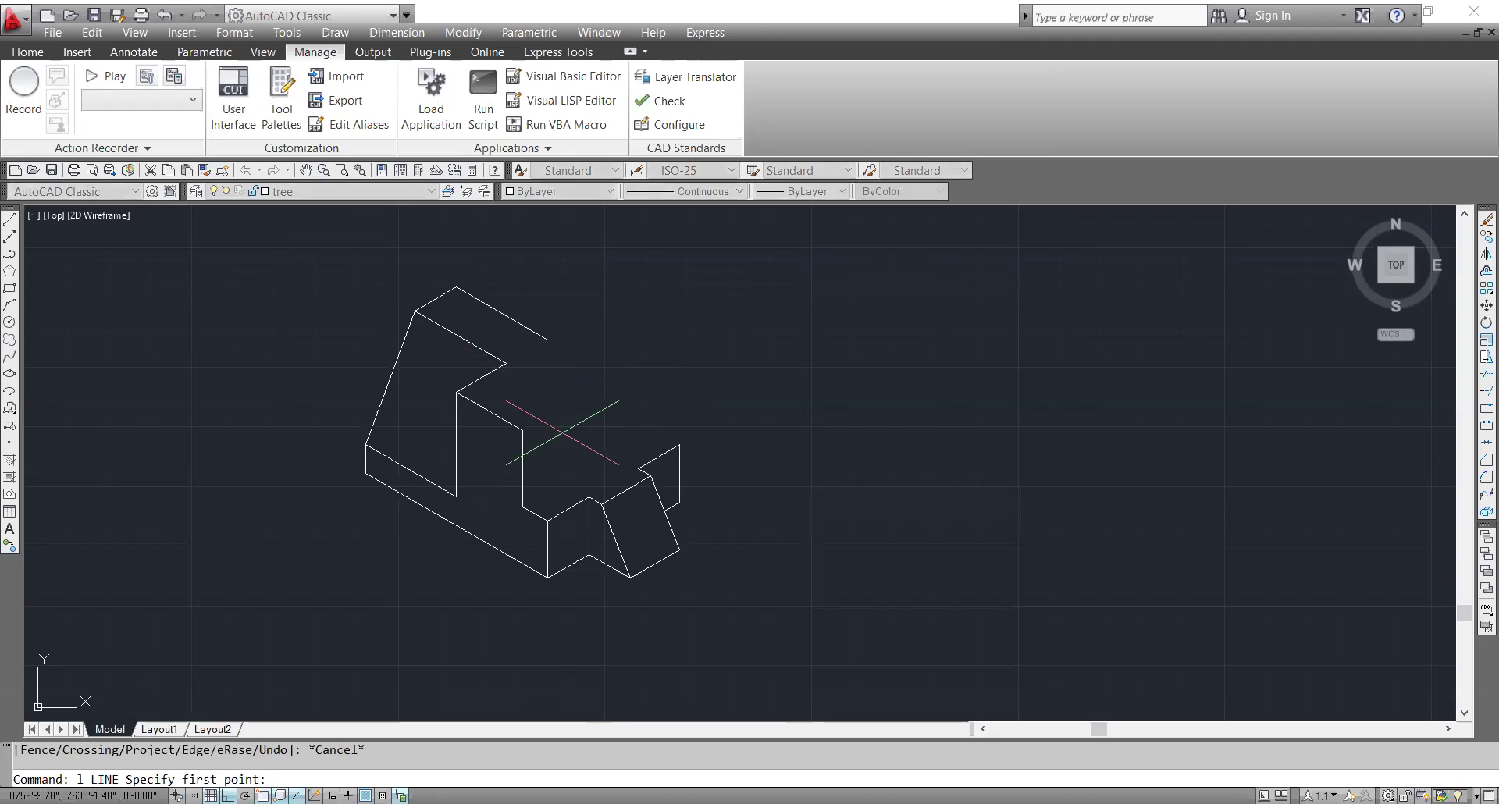
click(522, 430)
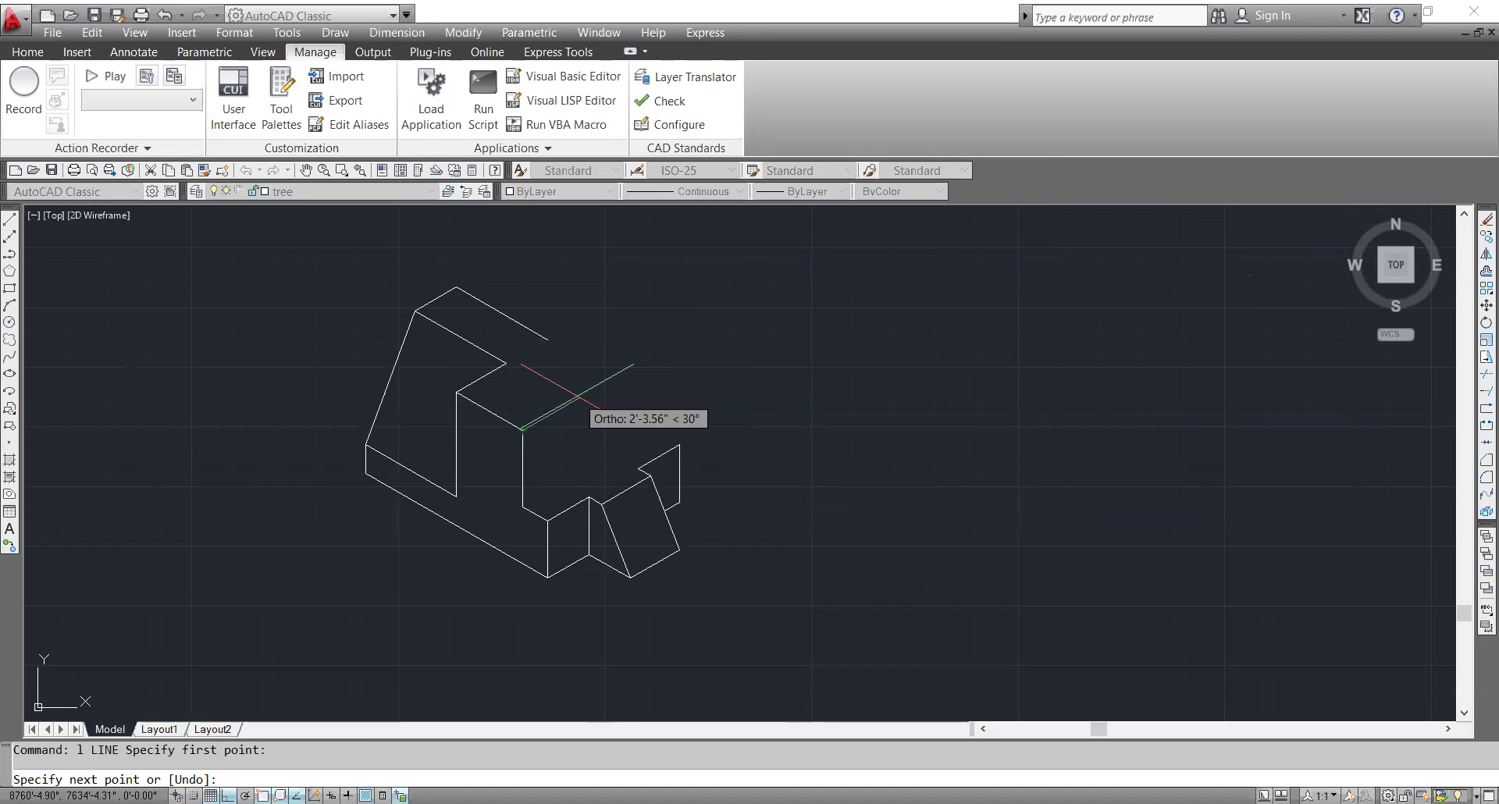
key(Return)
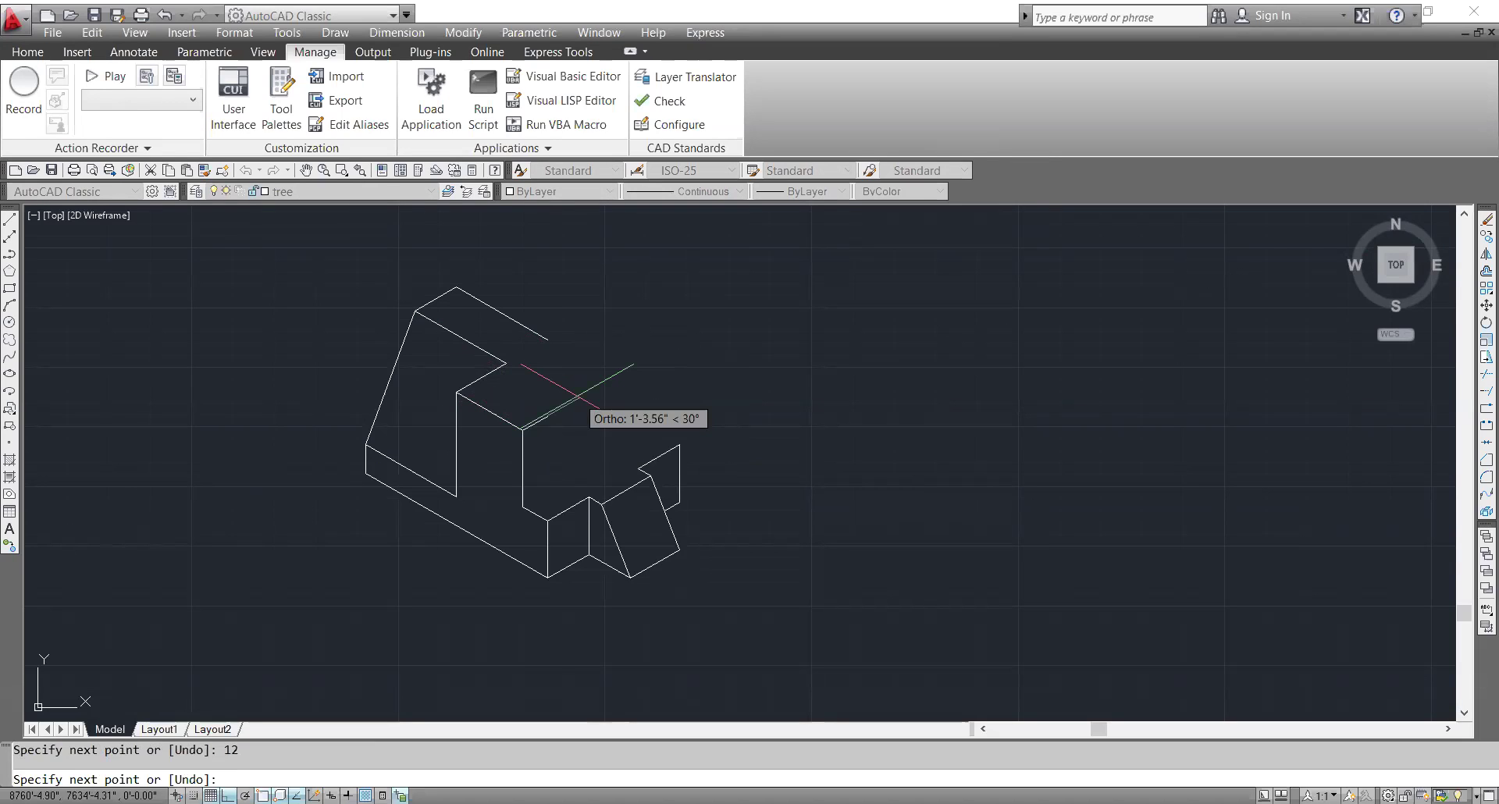
text(20)
key(Return)
key(Escape)
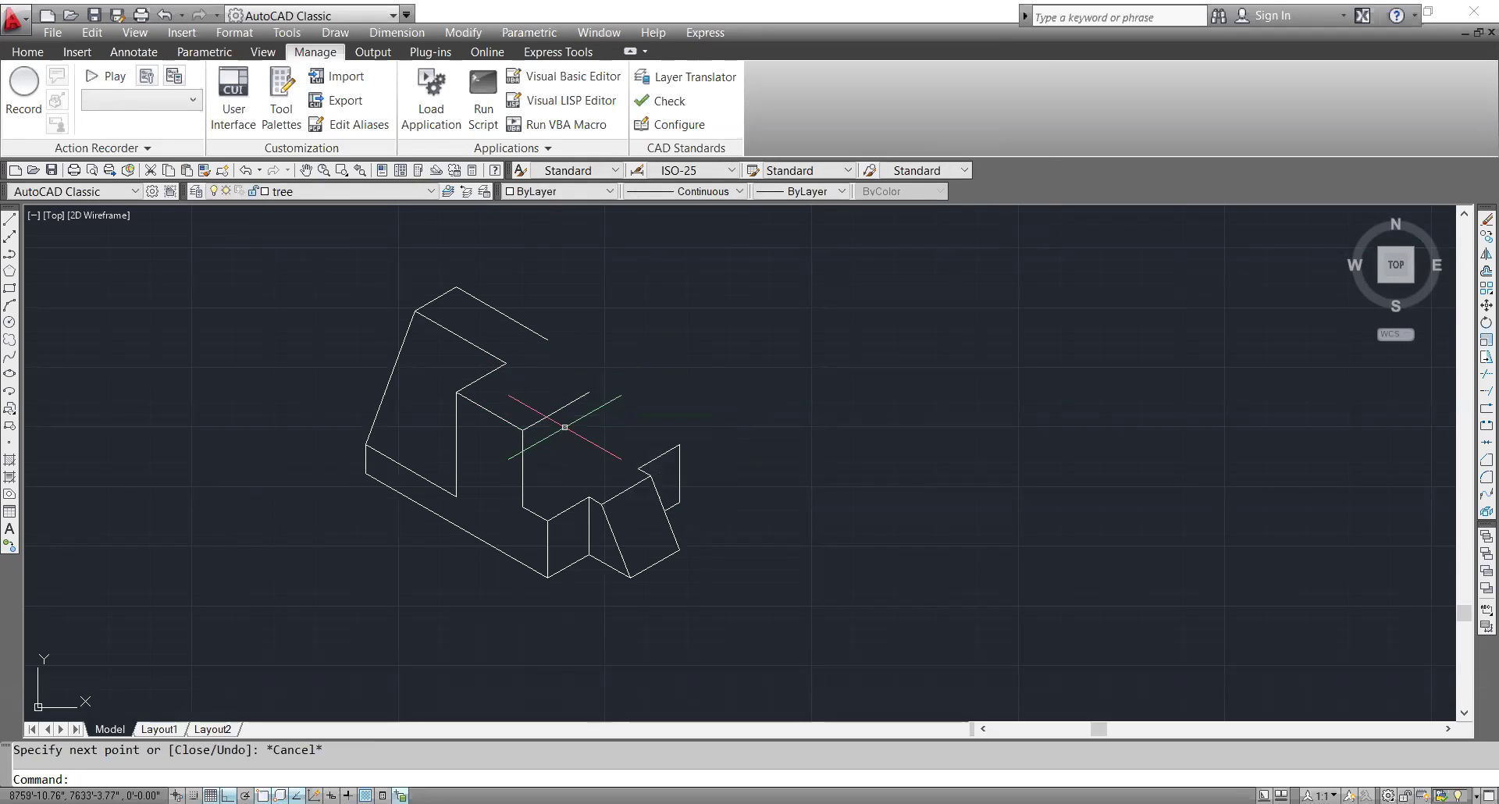
- Draw a top-plane isocircle of radius 20 centred on the midpoint of the 20 line
text(el)
key(Return)
text(i)
key(Return)
click(568, 404)
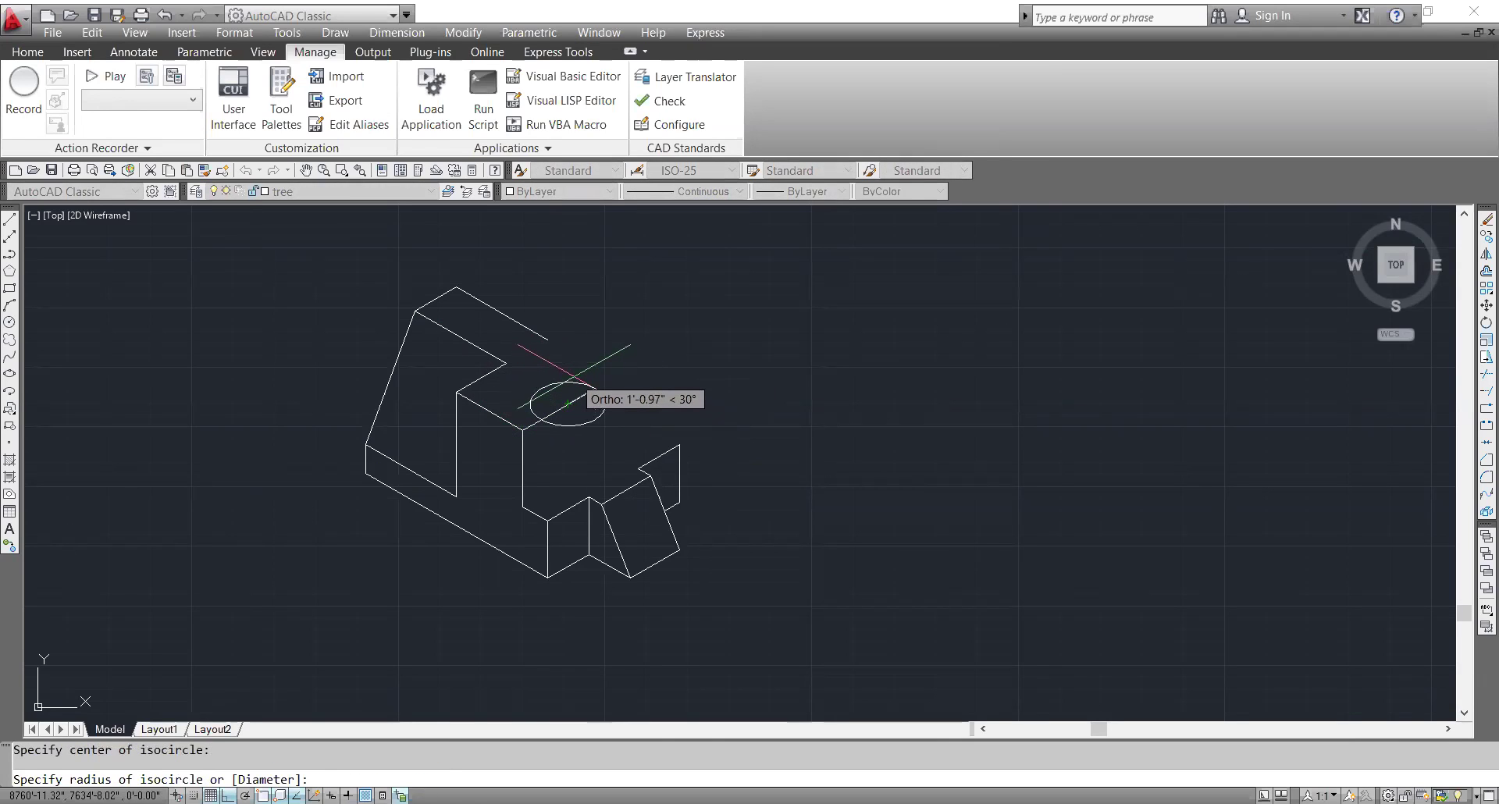
key(Return)
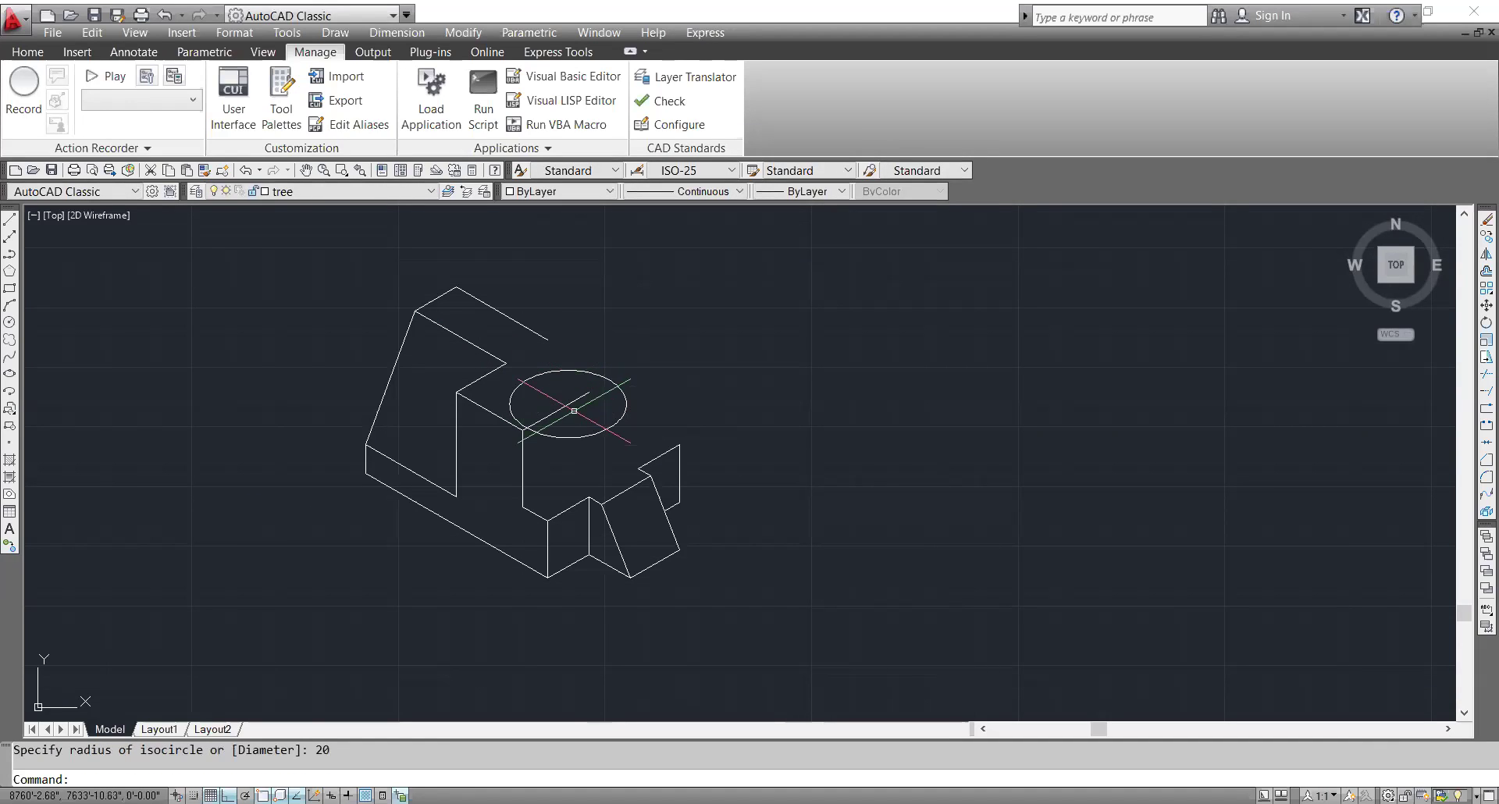
- Erase the isocircle and the 20 line beneath it
click(616, 430)
click(611, 412)
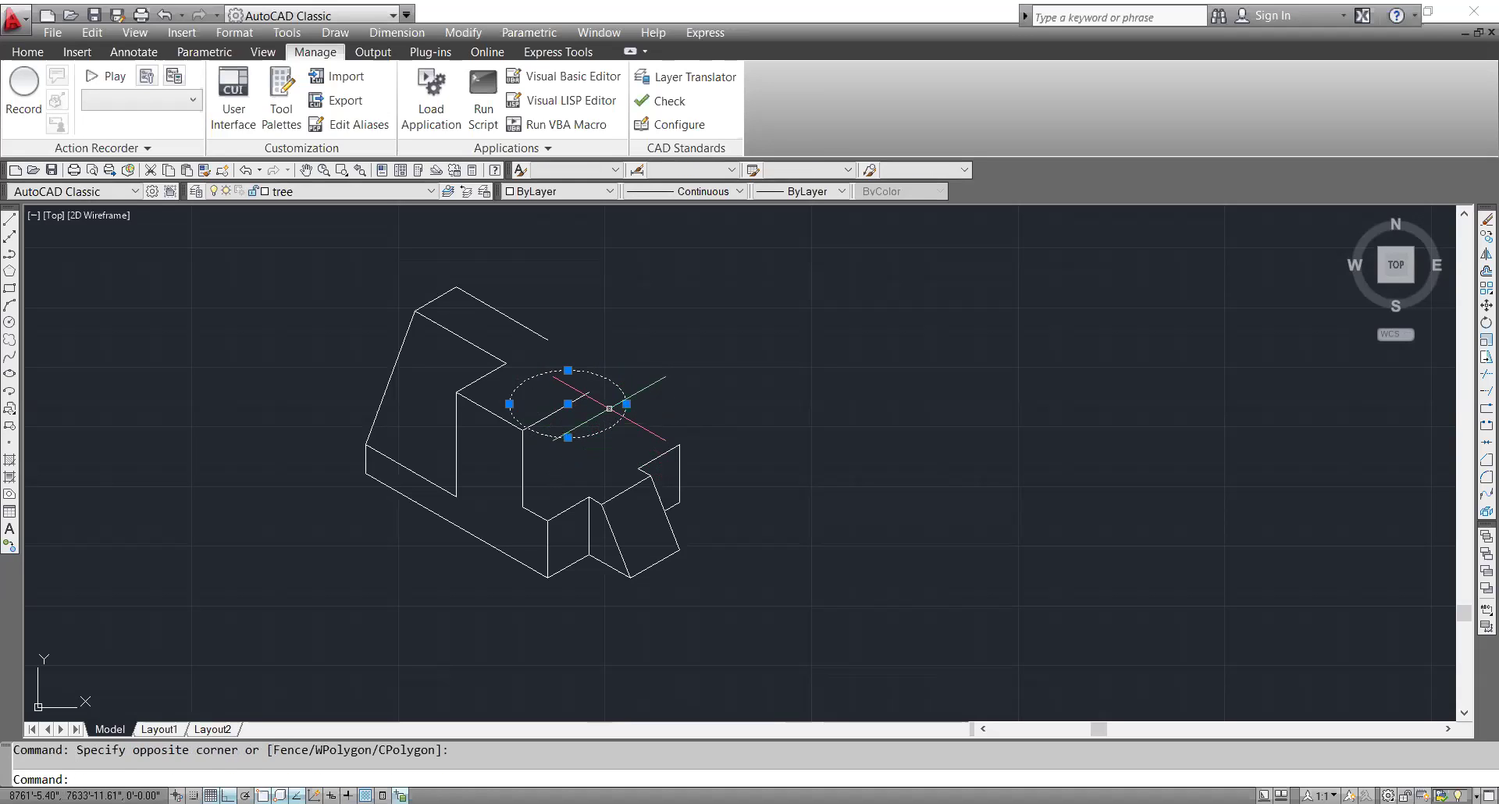
key(Delete)
click(611, 412)
click(576, 394)
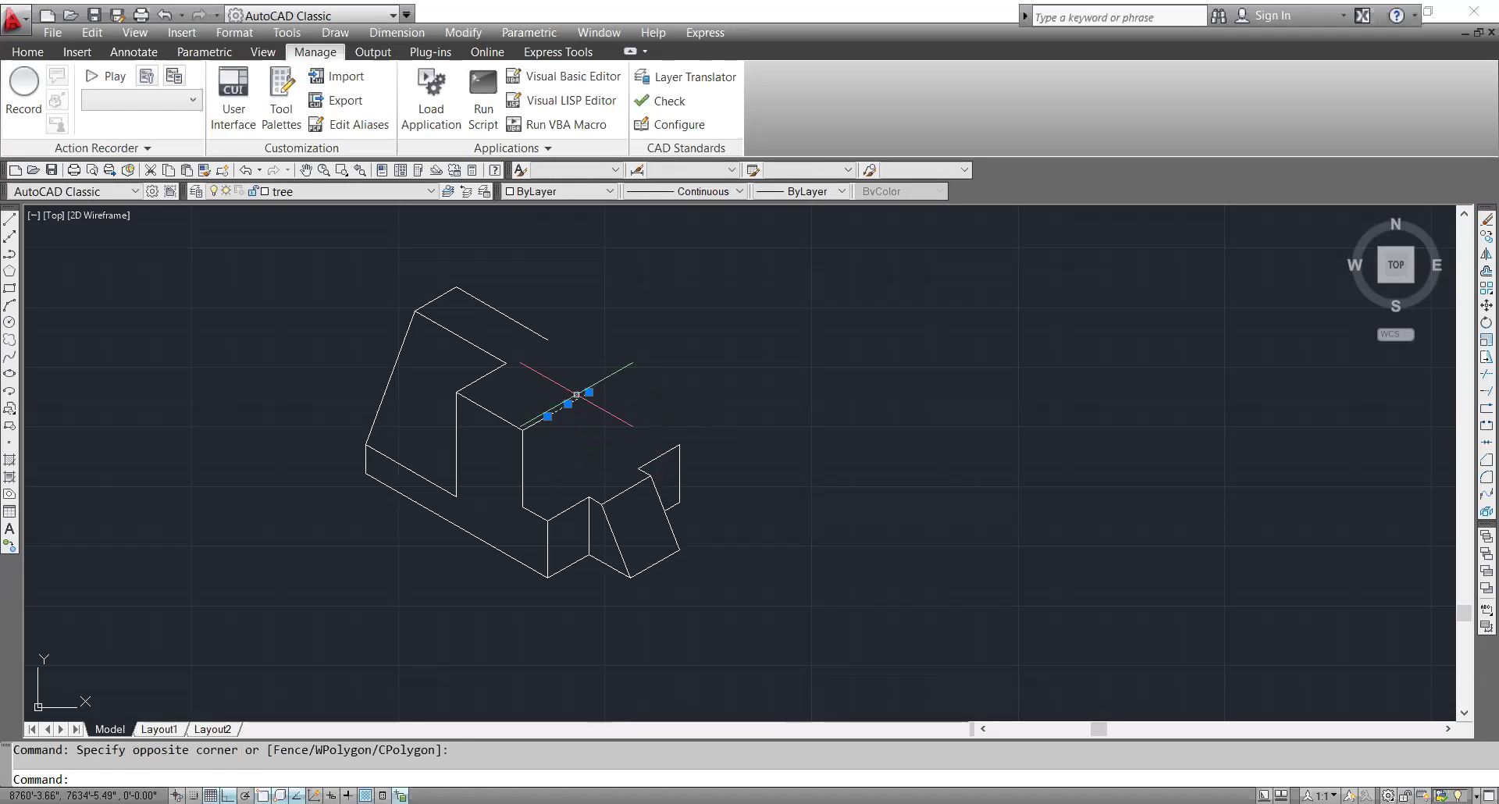
key(Delete)
- Draw a 40 line up to the right from the free end of the 12 line
text(l)
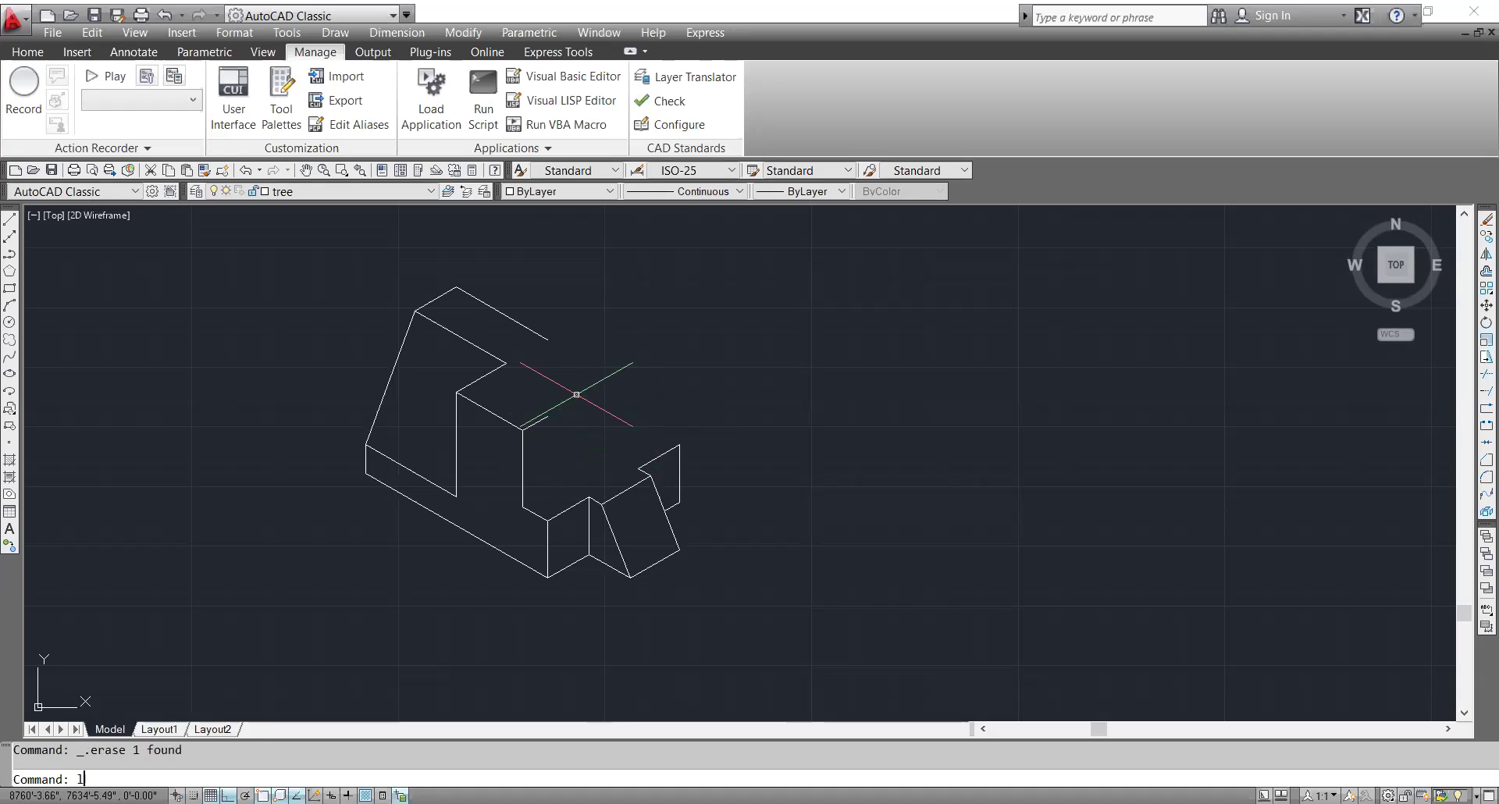
key(Return)
text(40)
key(Return)
key(Escape)
text(l)
key(Return)
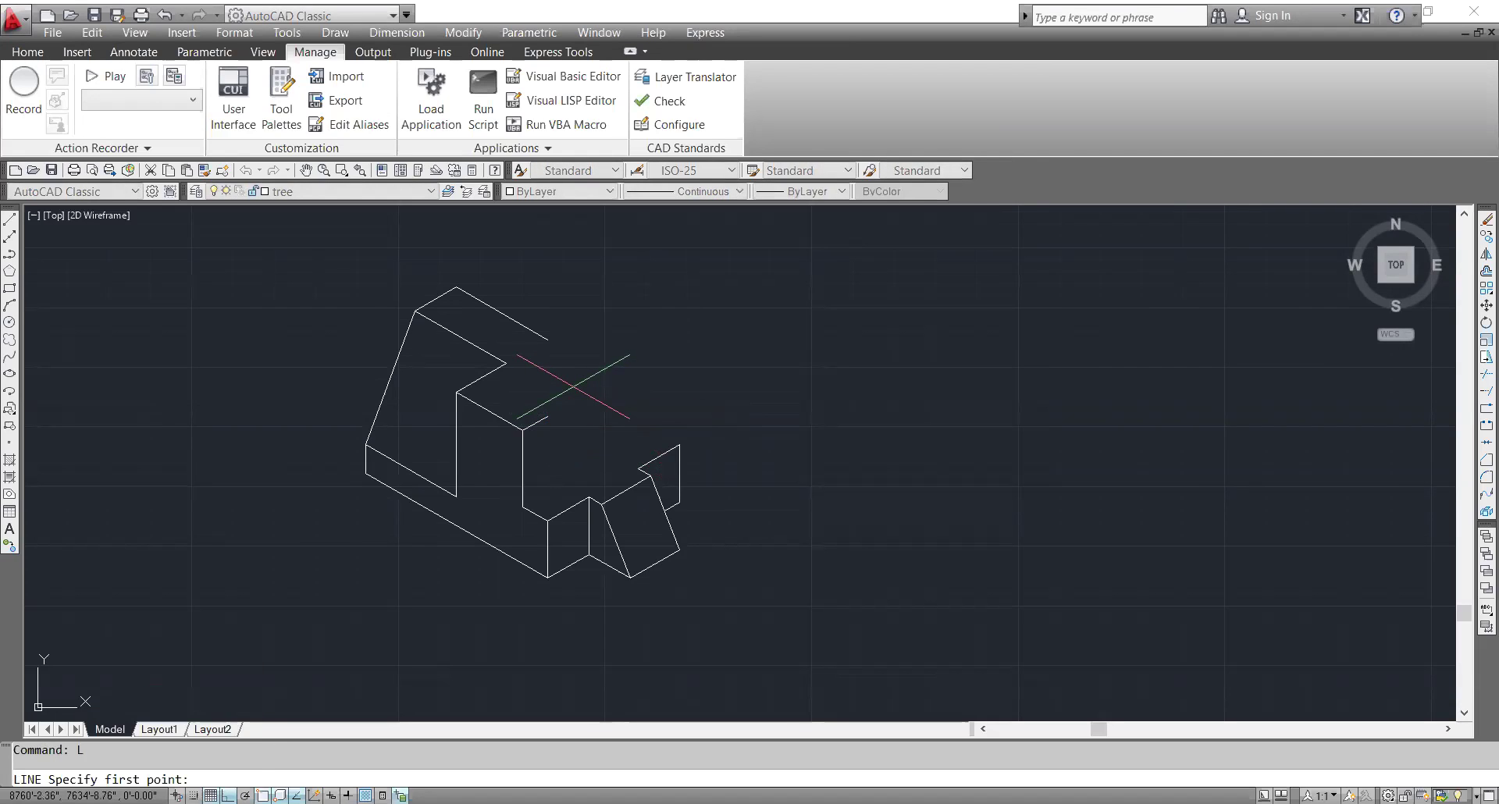
click(547, 416)
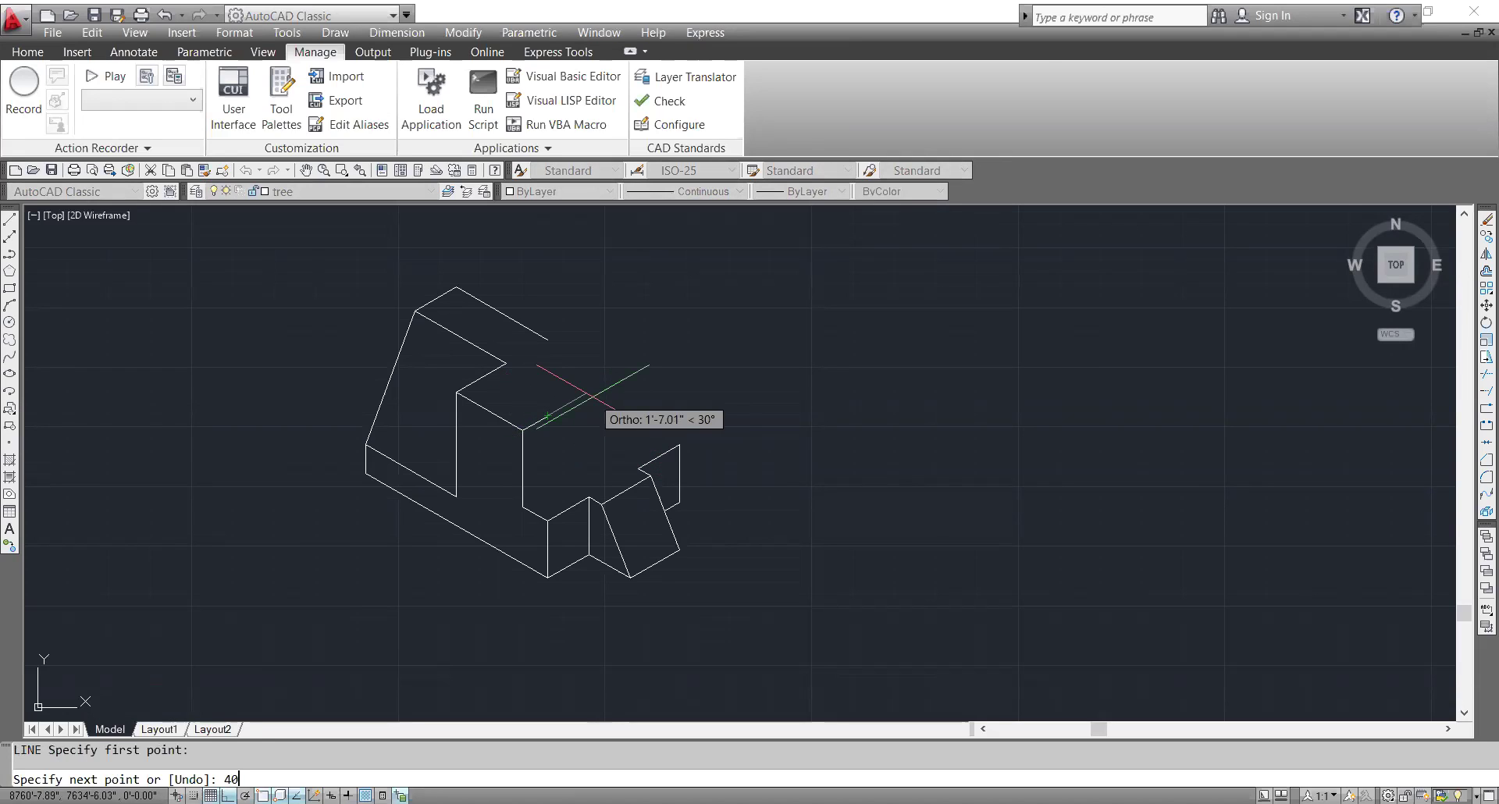
text(40)
key(Return)
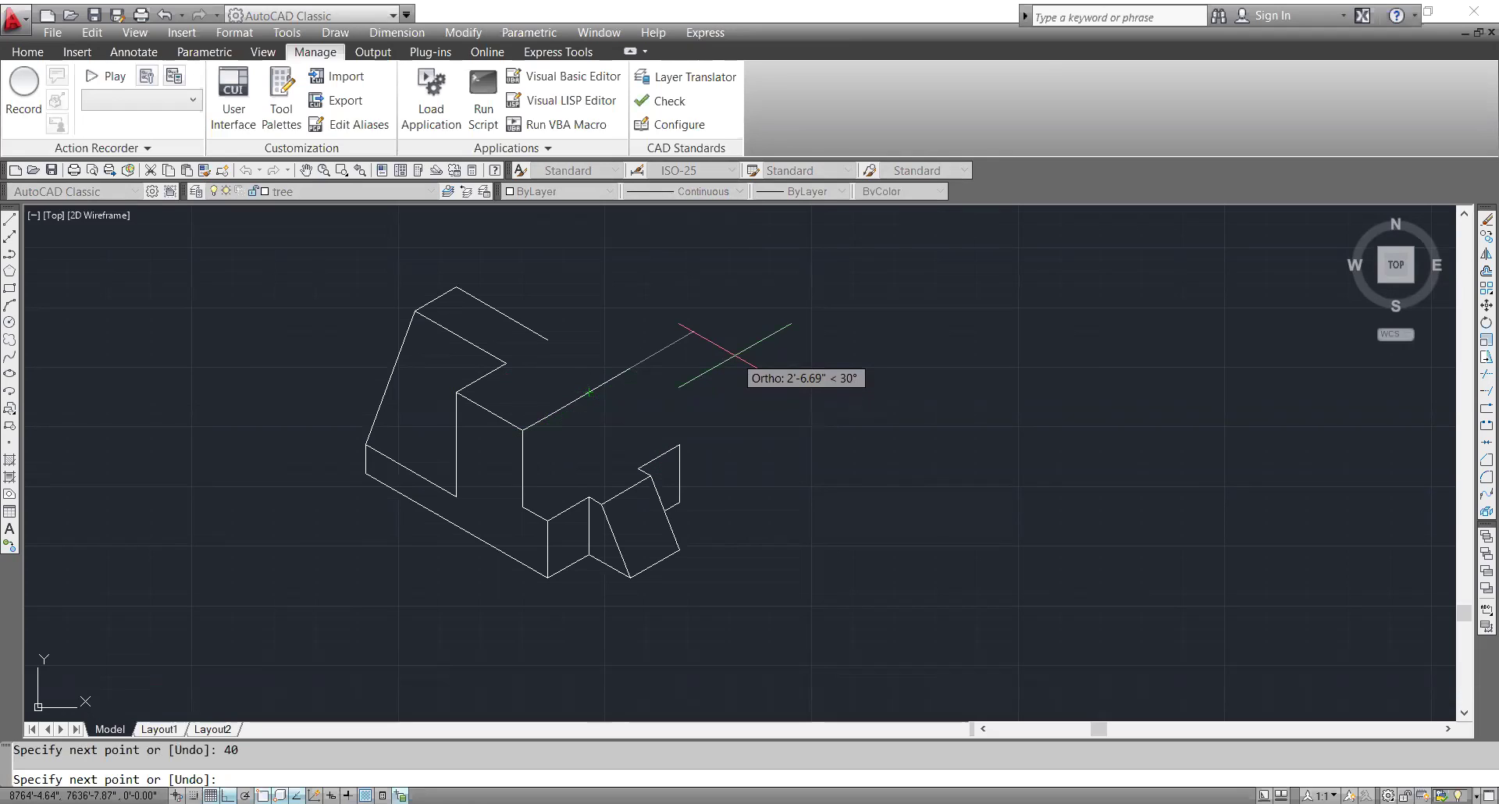
key(Escape)
- Erase the 40 line and the 12 line at the raised block's front top corner
scroll(694, 367, up, 2)
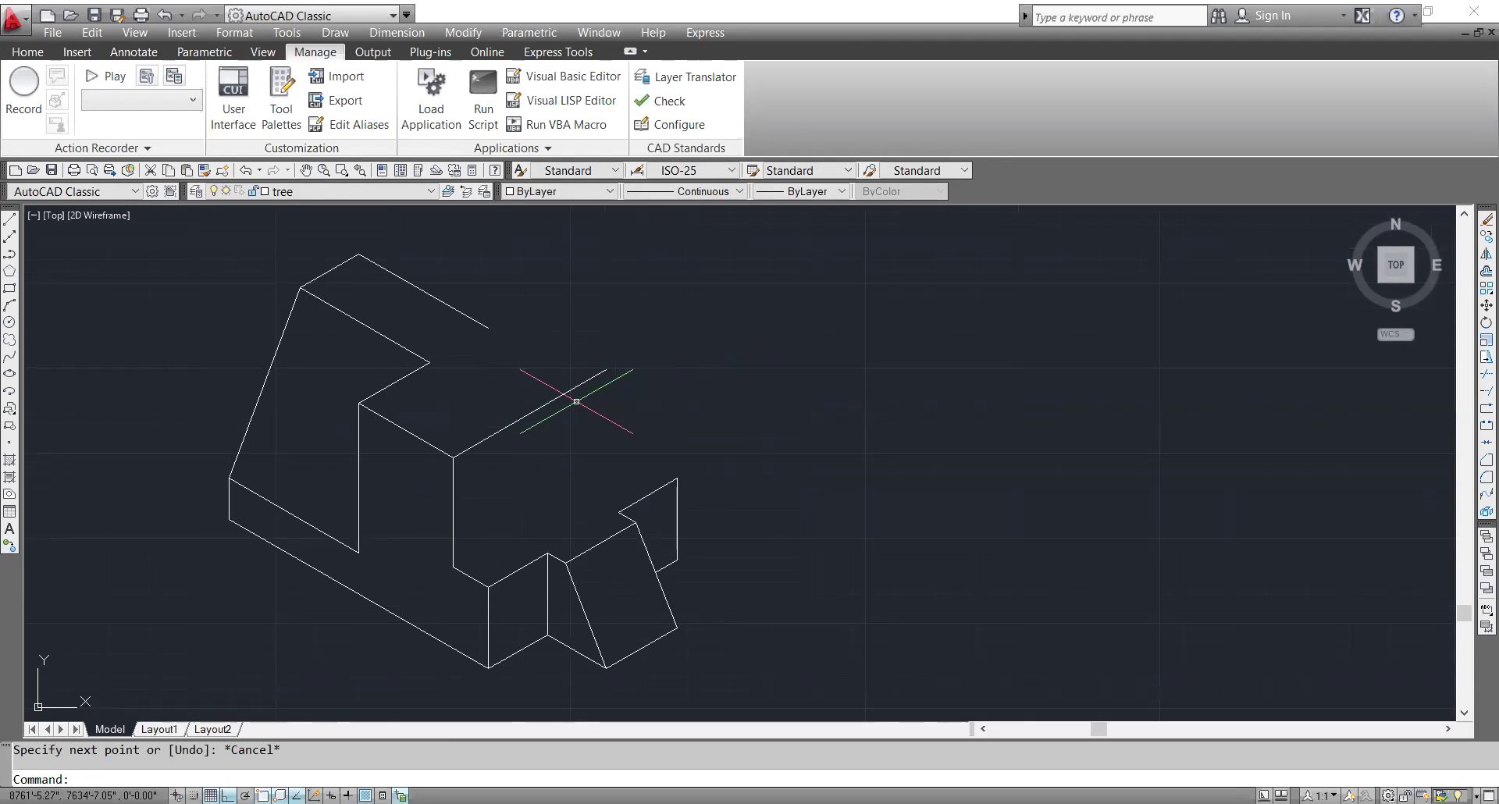
drag(576, 401, 539, 383)
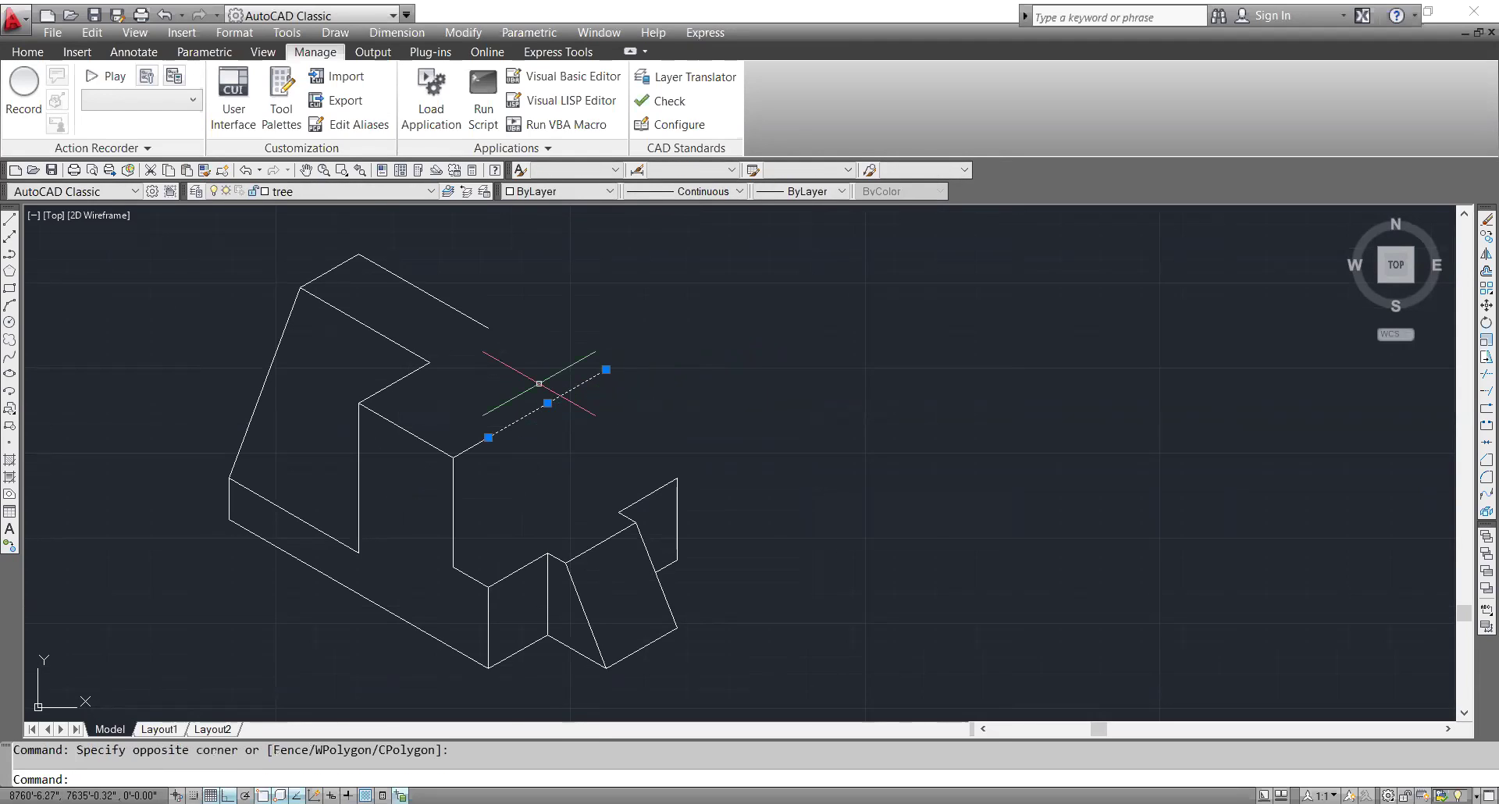
key(Delete)
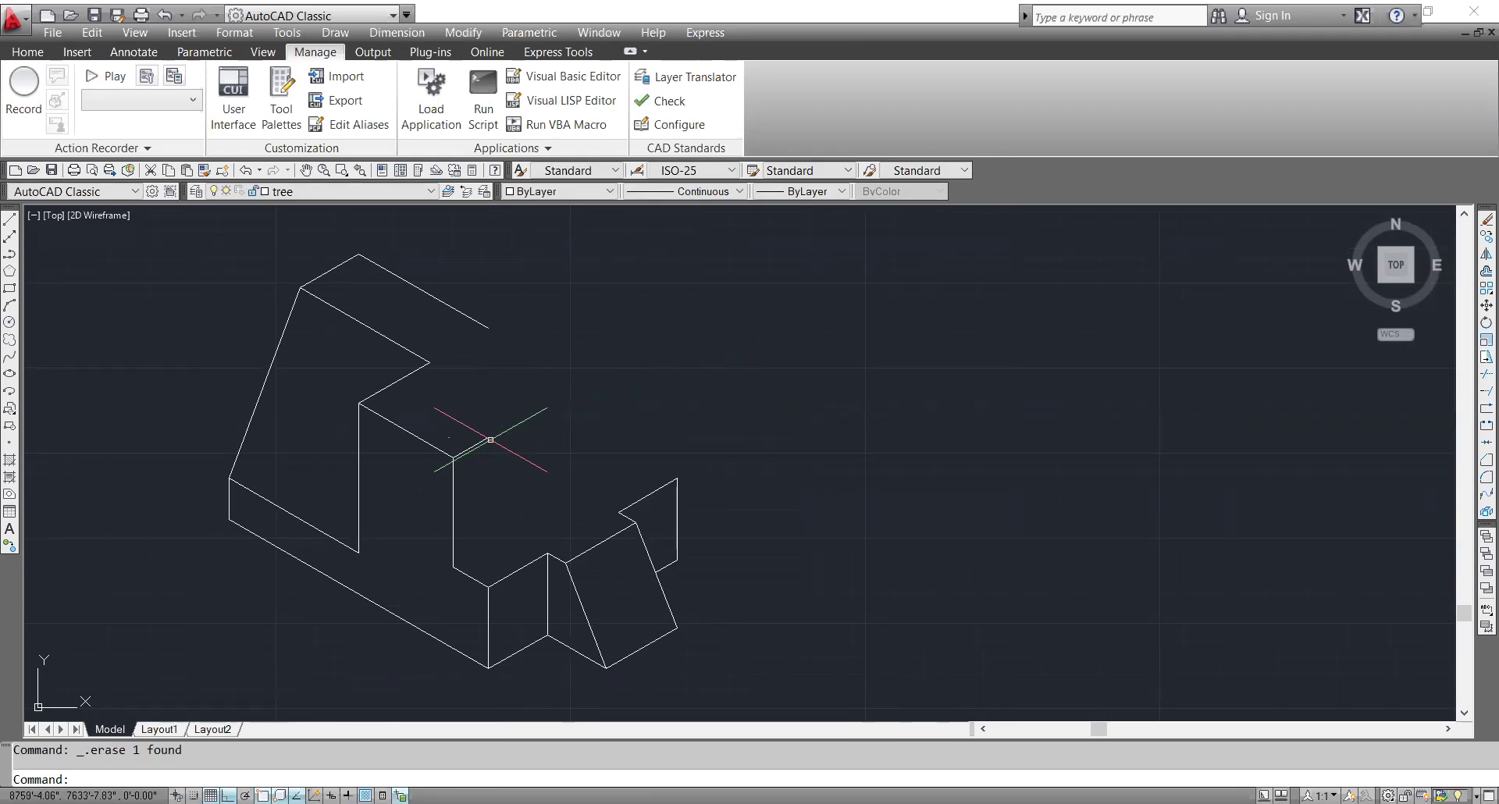
click(489, 438)
click(478, 422)
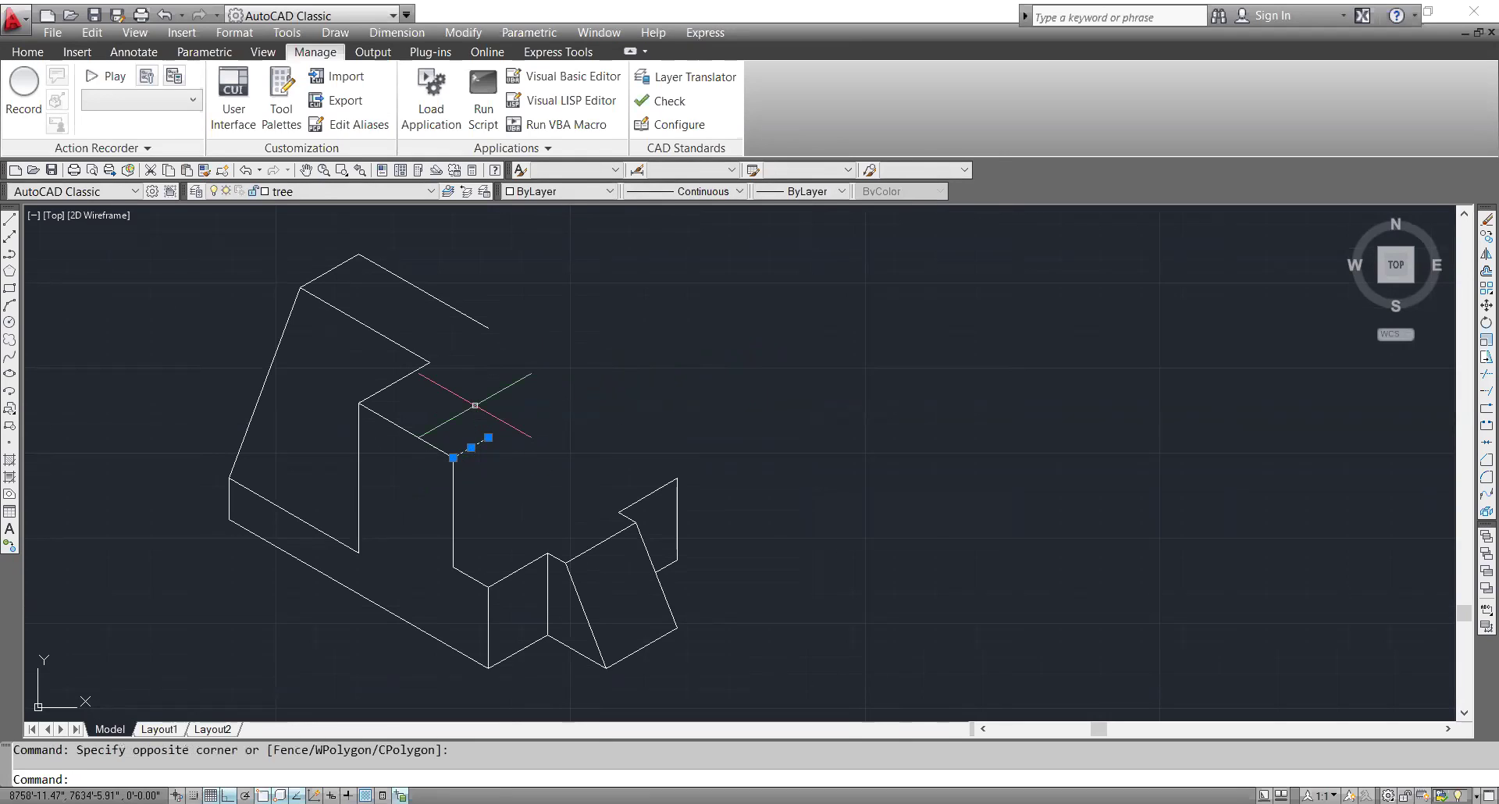
key(Escape)
click(493, 460)
click(479, 427)
key(Delete)
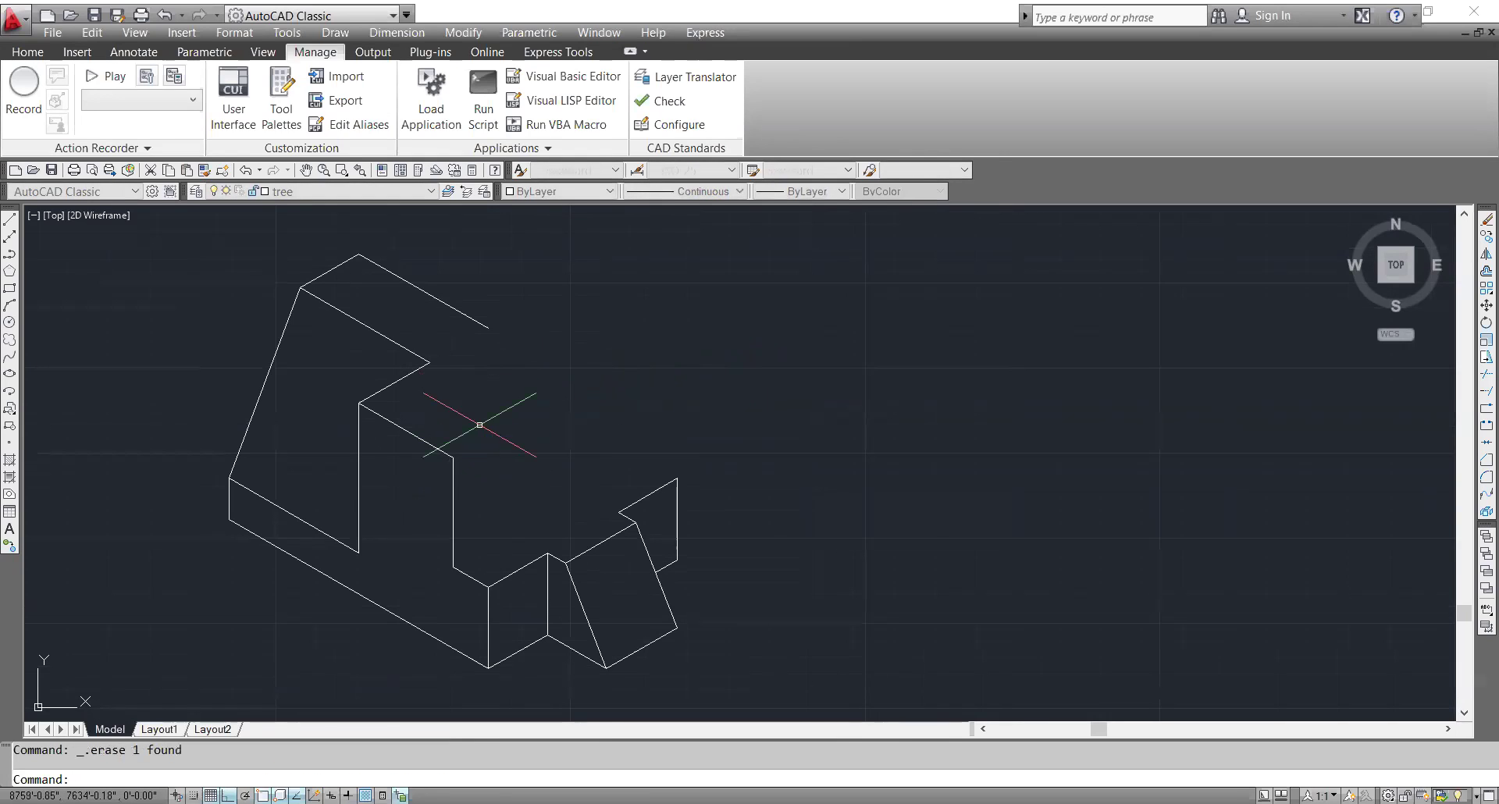
- Draw a 12 line up to the right from the raised block's front top corner
text(l)
key(Return)
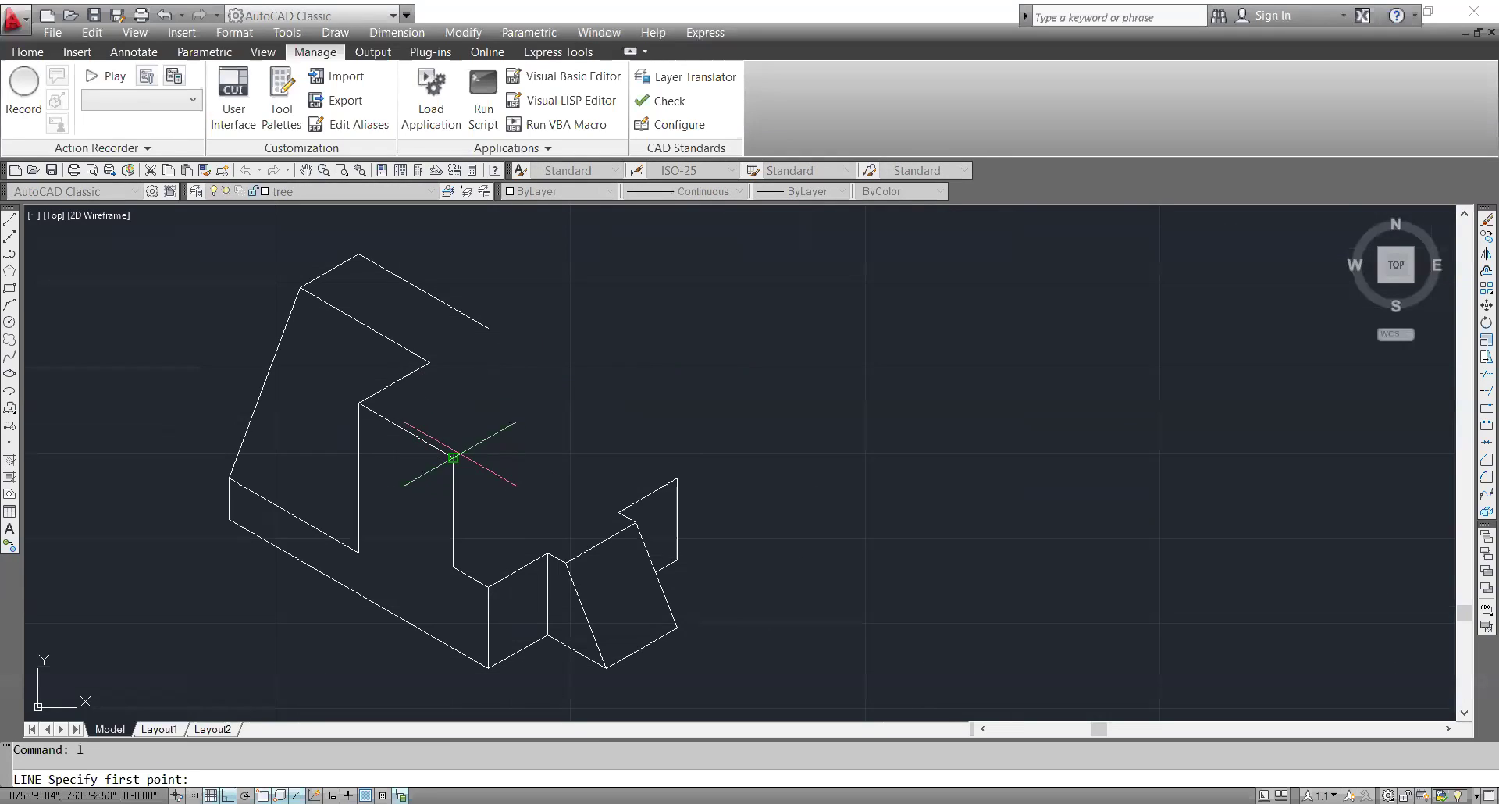
click(453, 458)
text(12)
key(Return)
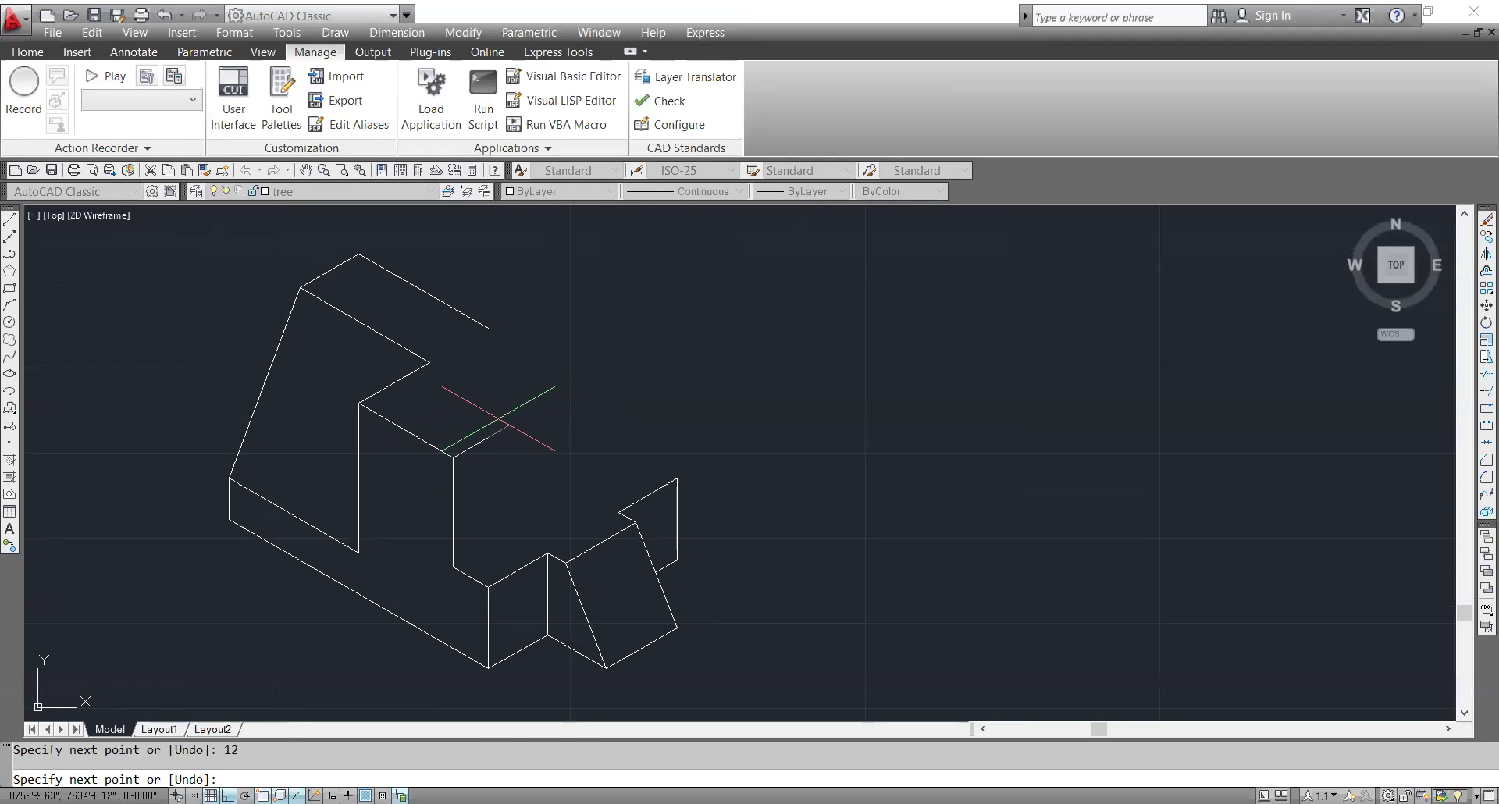
key(Escape)
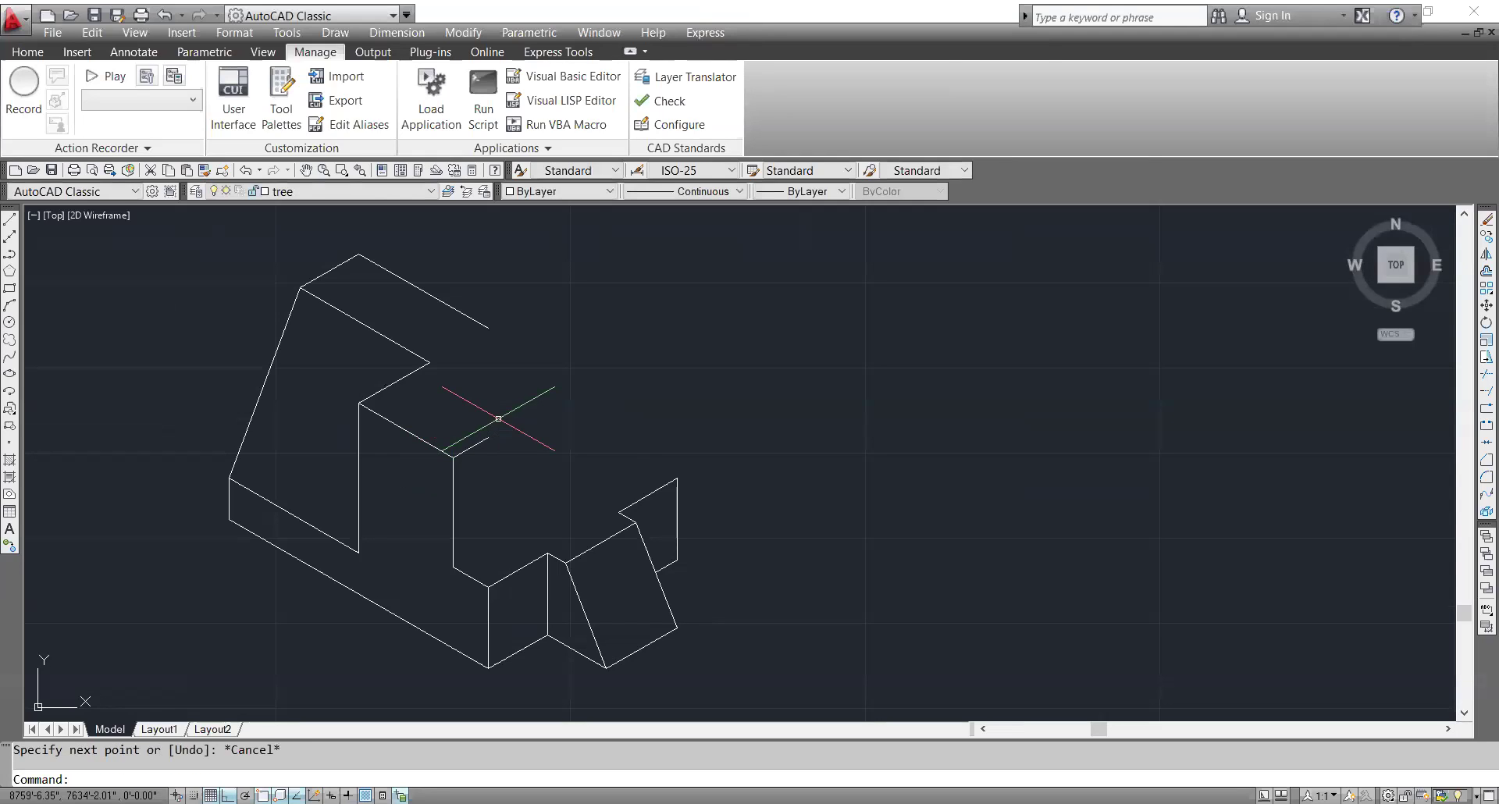
- Draw a 20 line continuing up to the right from the free end of the 12 line
text(l)
key(Return)
click(488, 437)
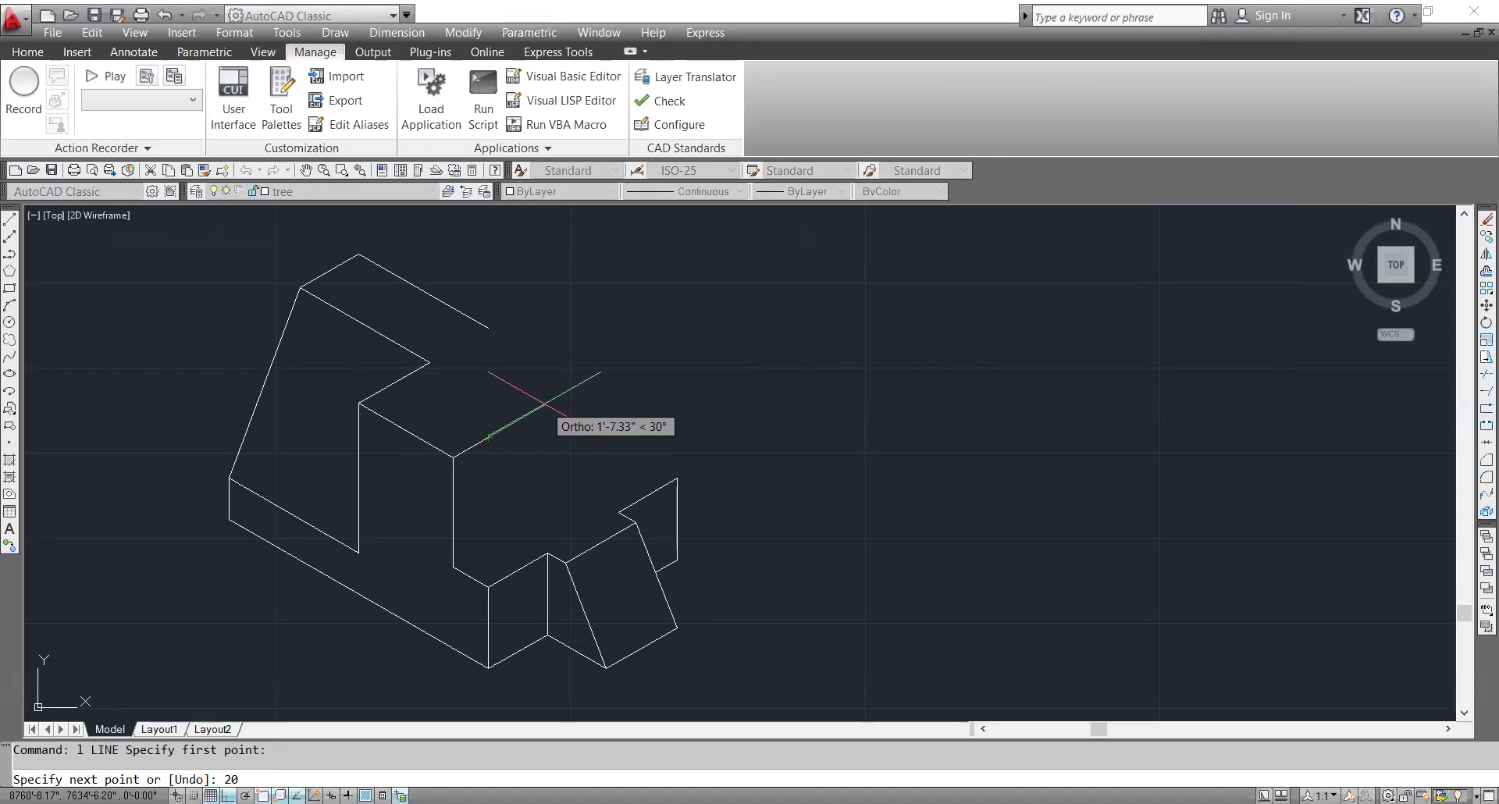
key(Return)
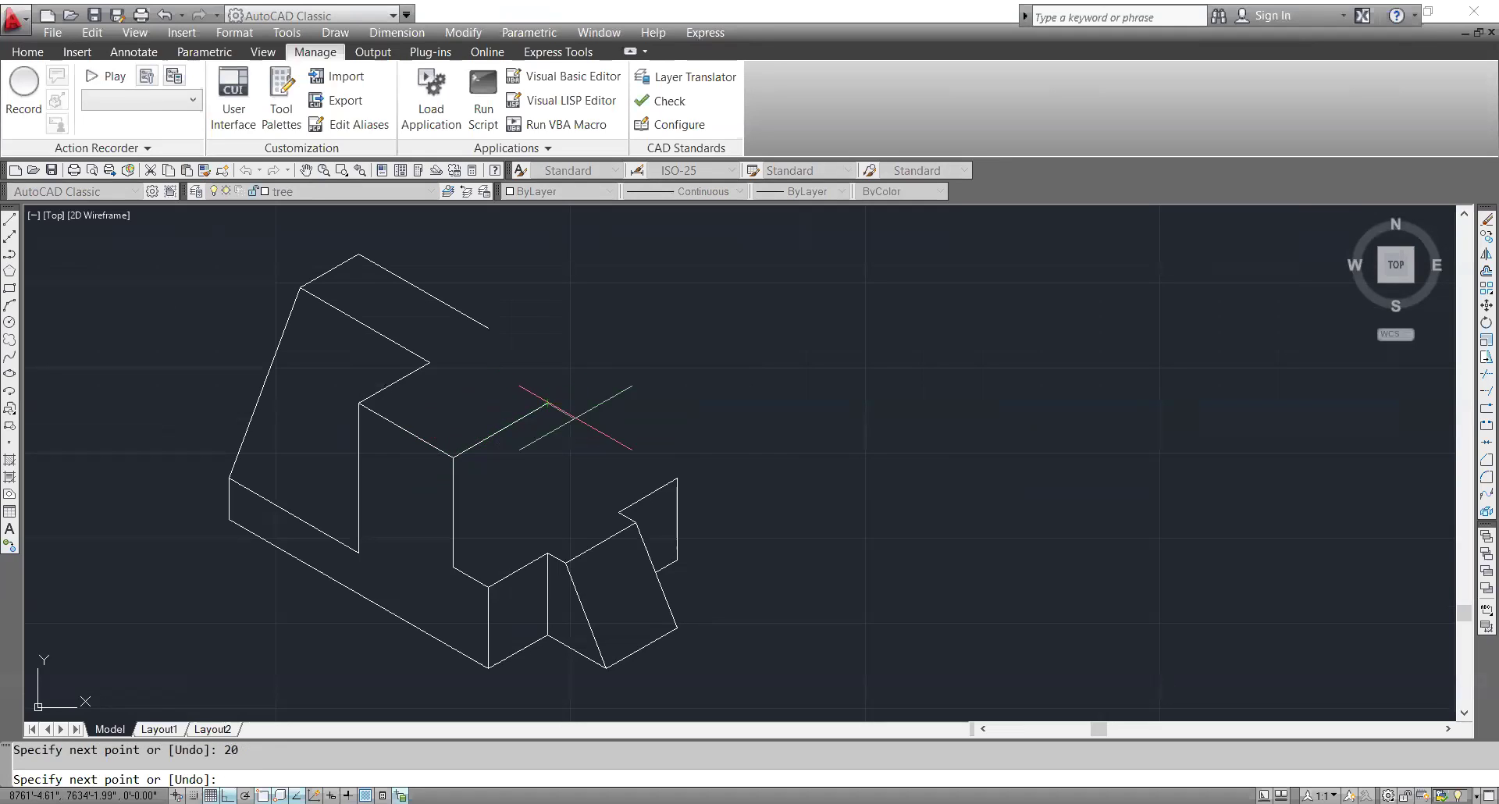
key(Escape)
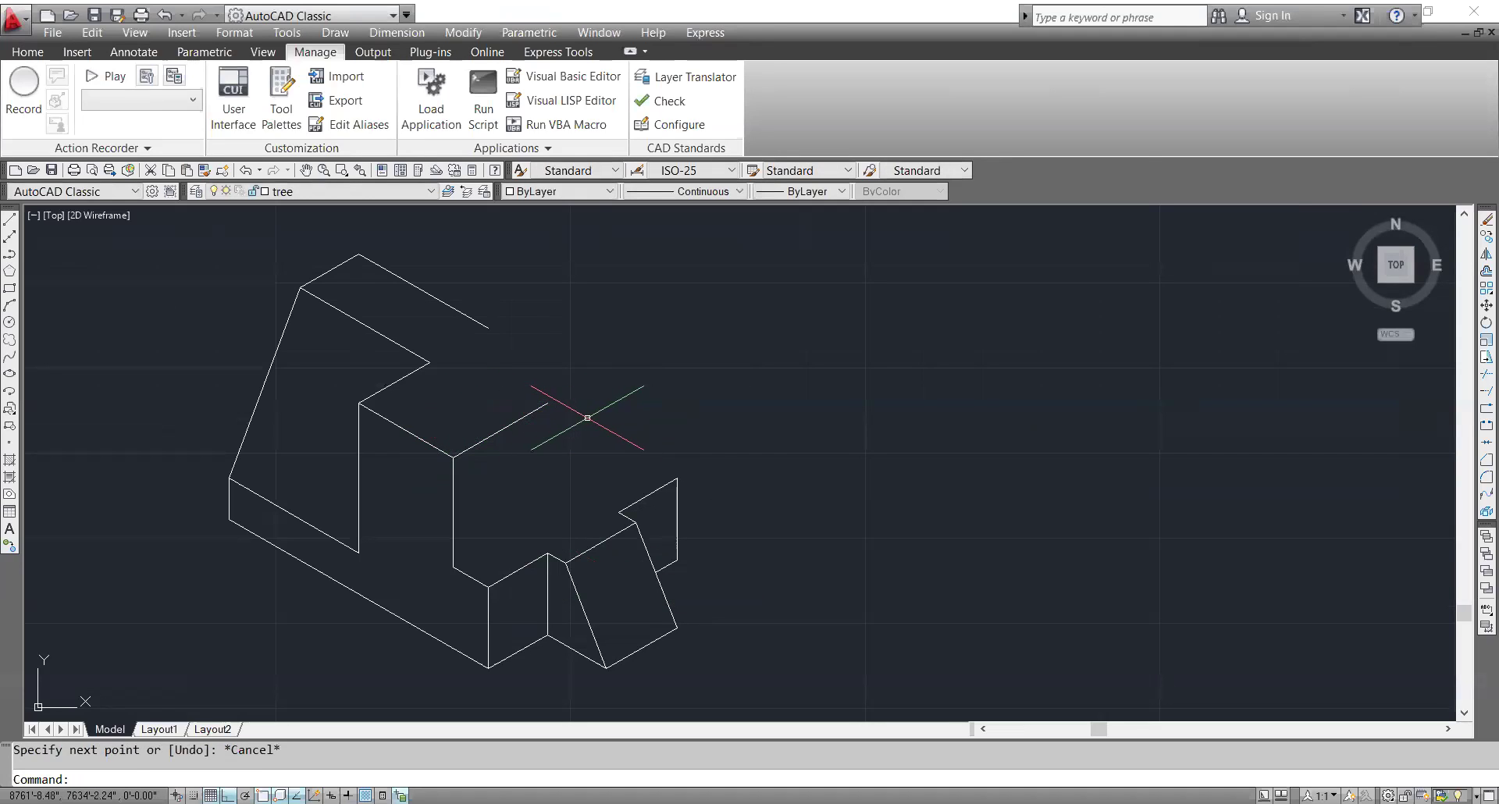
- Draw a top-plane isocircle of radius 20 centred on the free end of the 20 line
text(el)
key(Return)
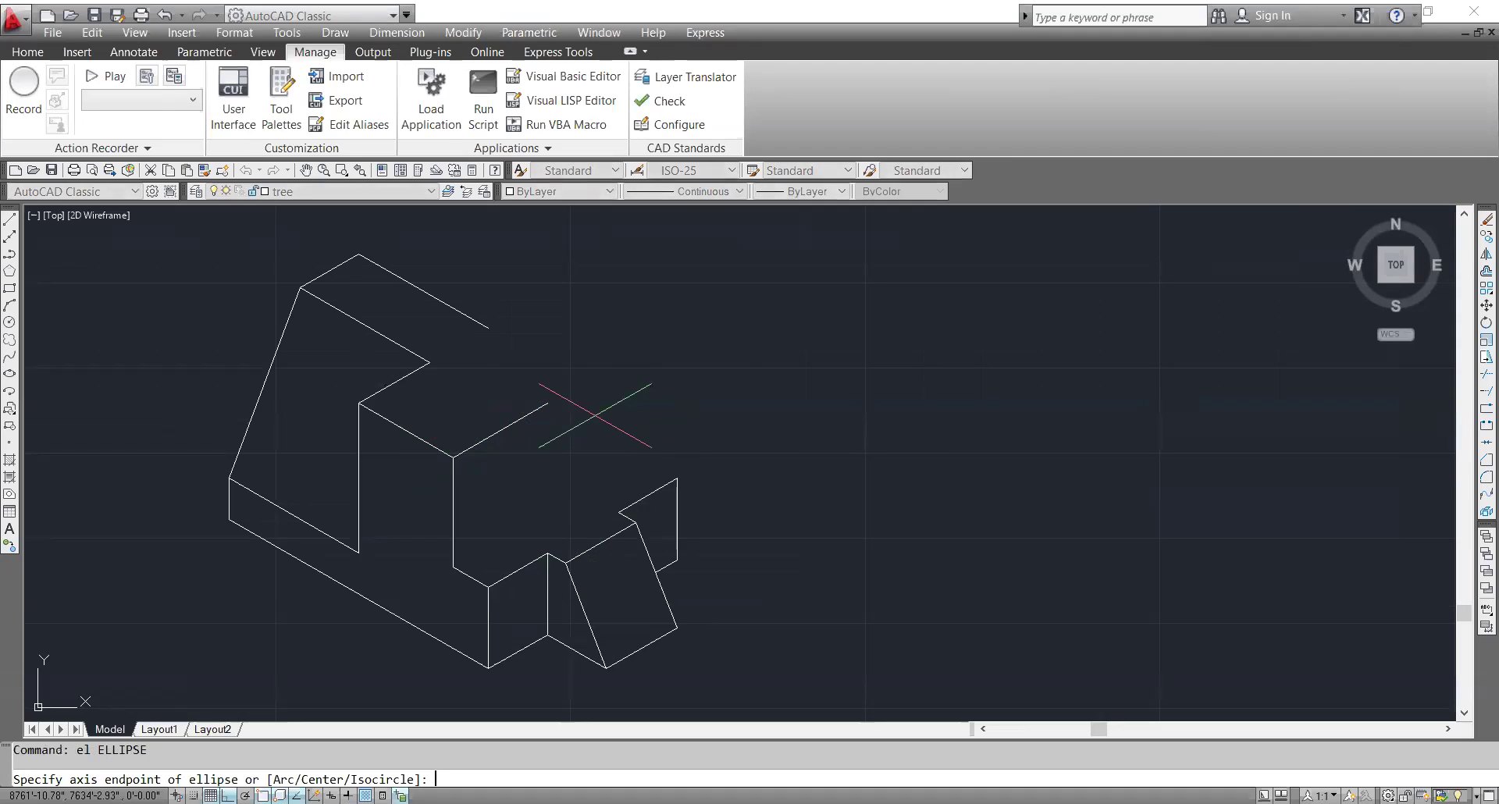
text(i)
key(Return)
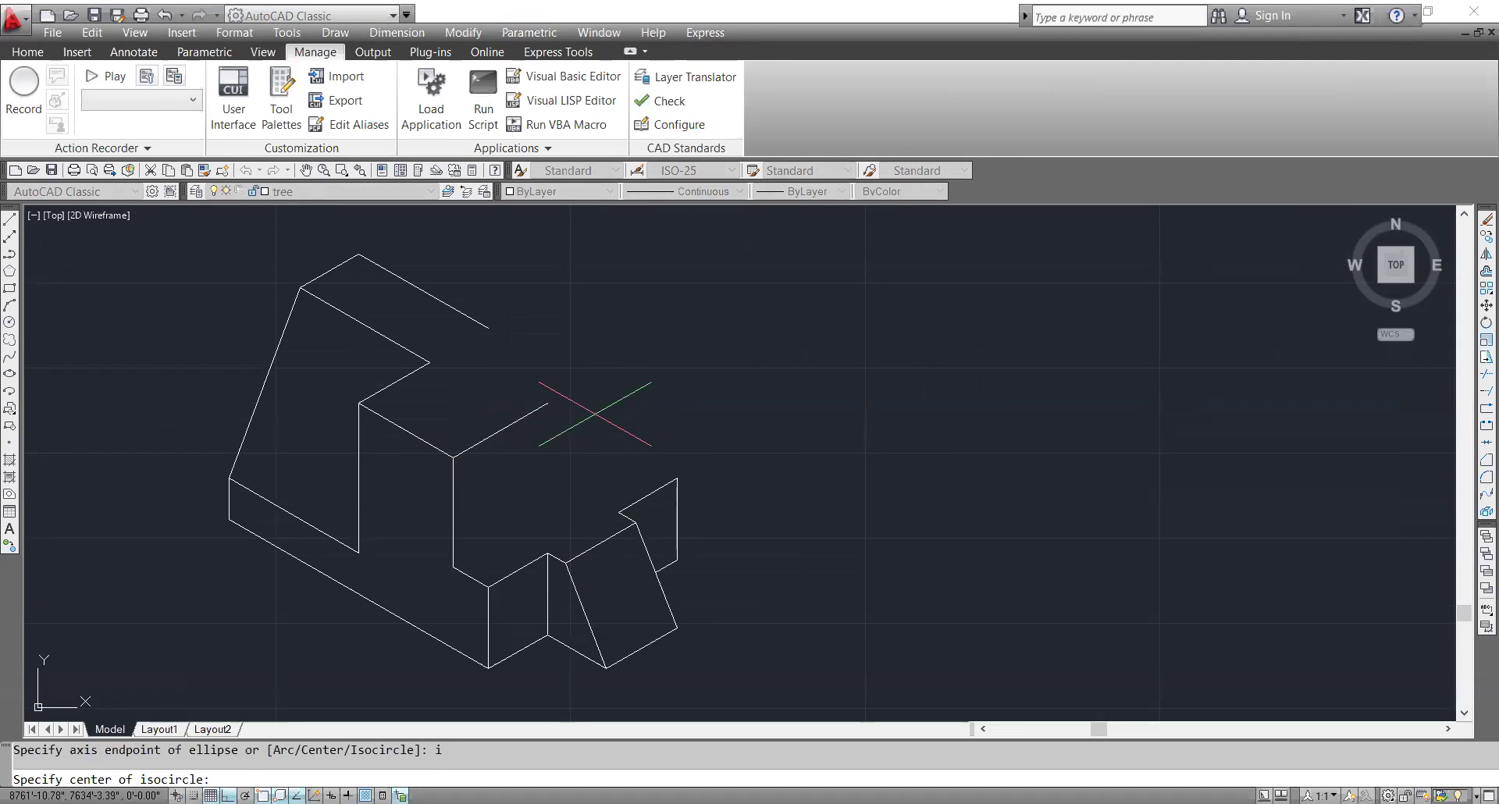
click(547, 402)
text(20)
key(Return)
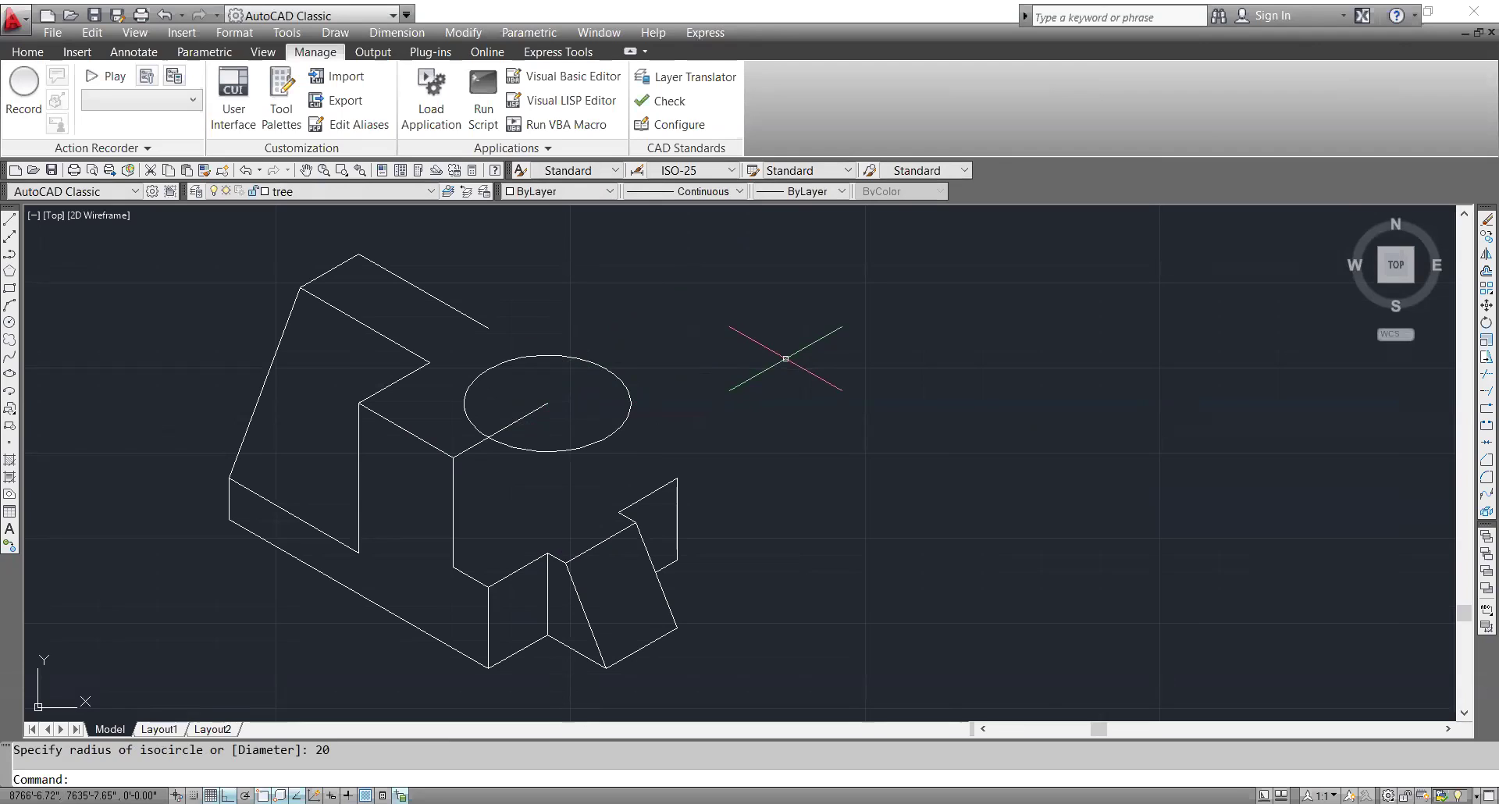
key(Escape)
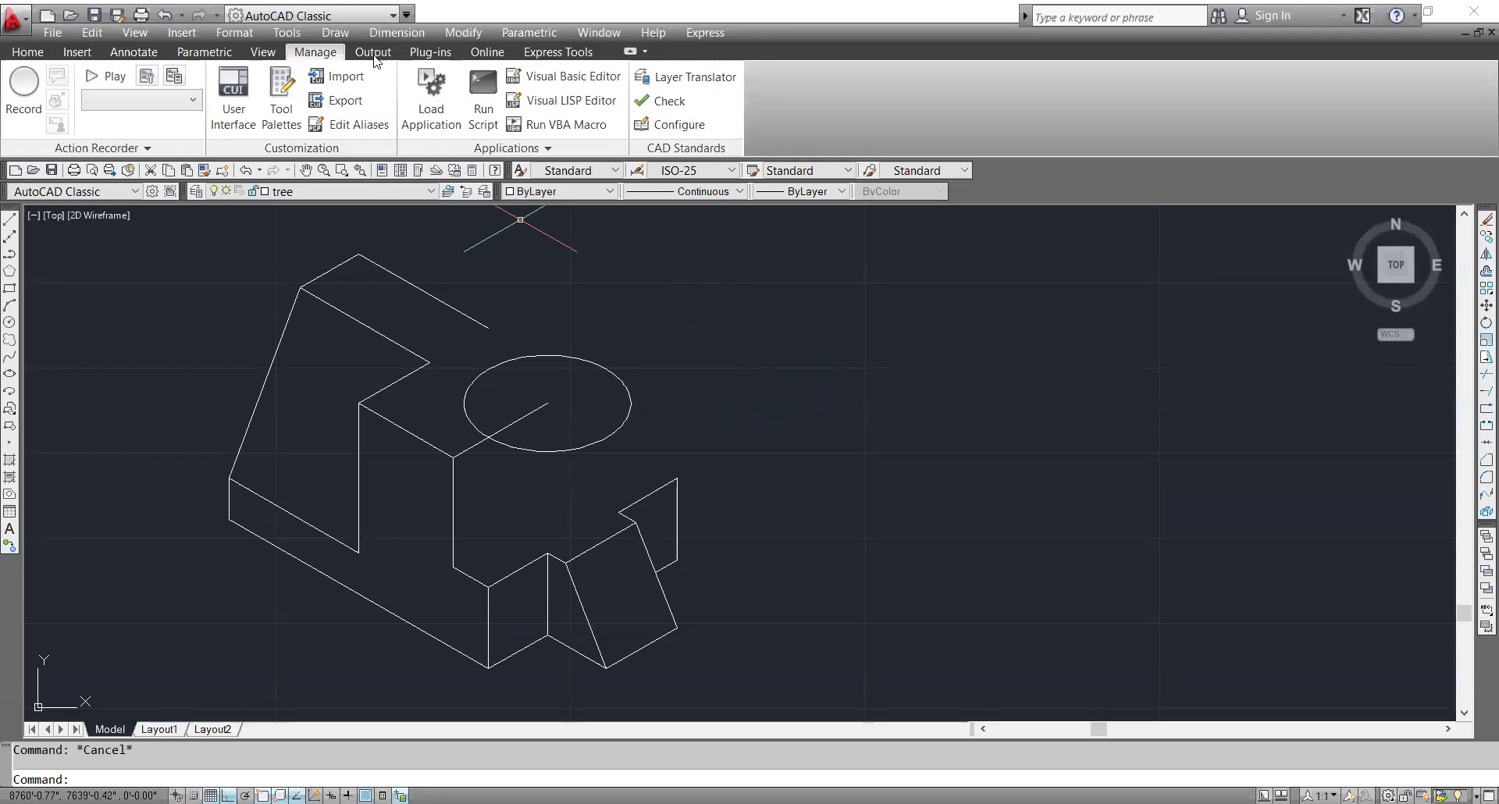
- Measure the short top edge between the raised block's left corner and the sloped part's inner edge with an aligned dimension
click(392, 33)
click(410, 79)
click(396, 33)
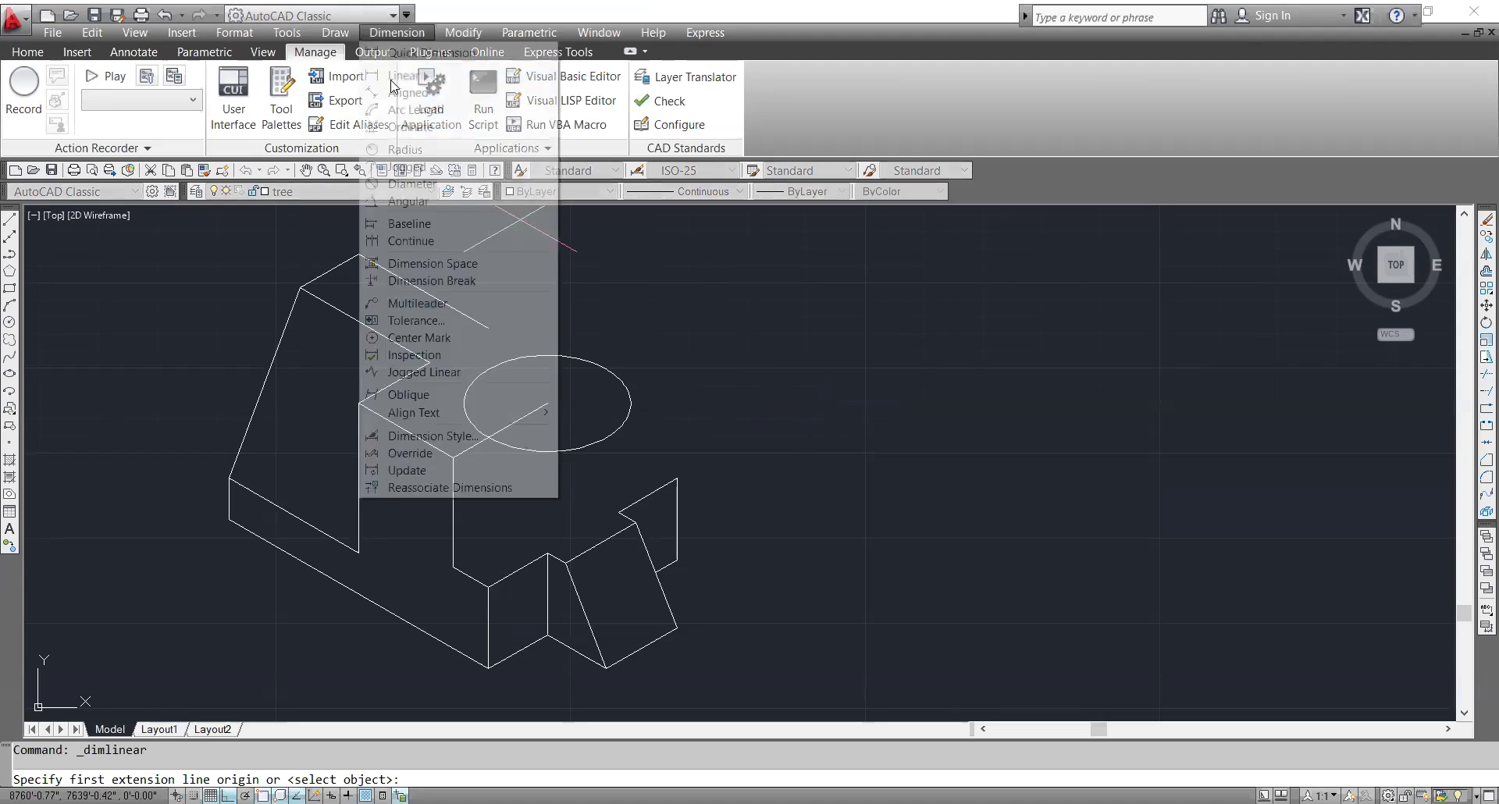
click(406, 92)
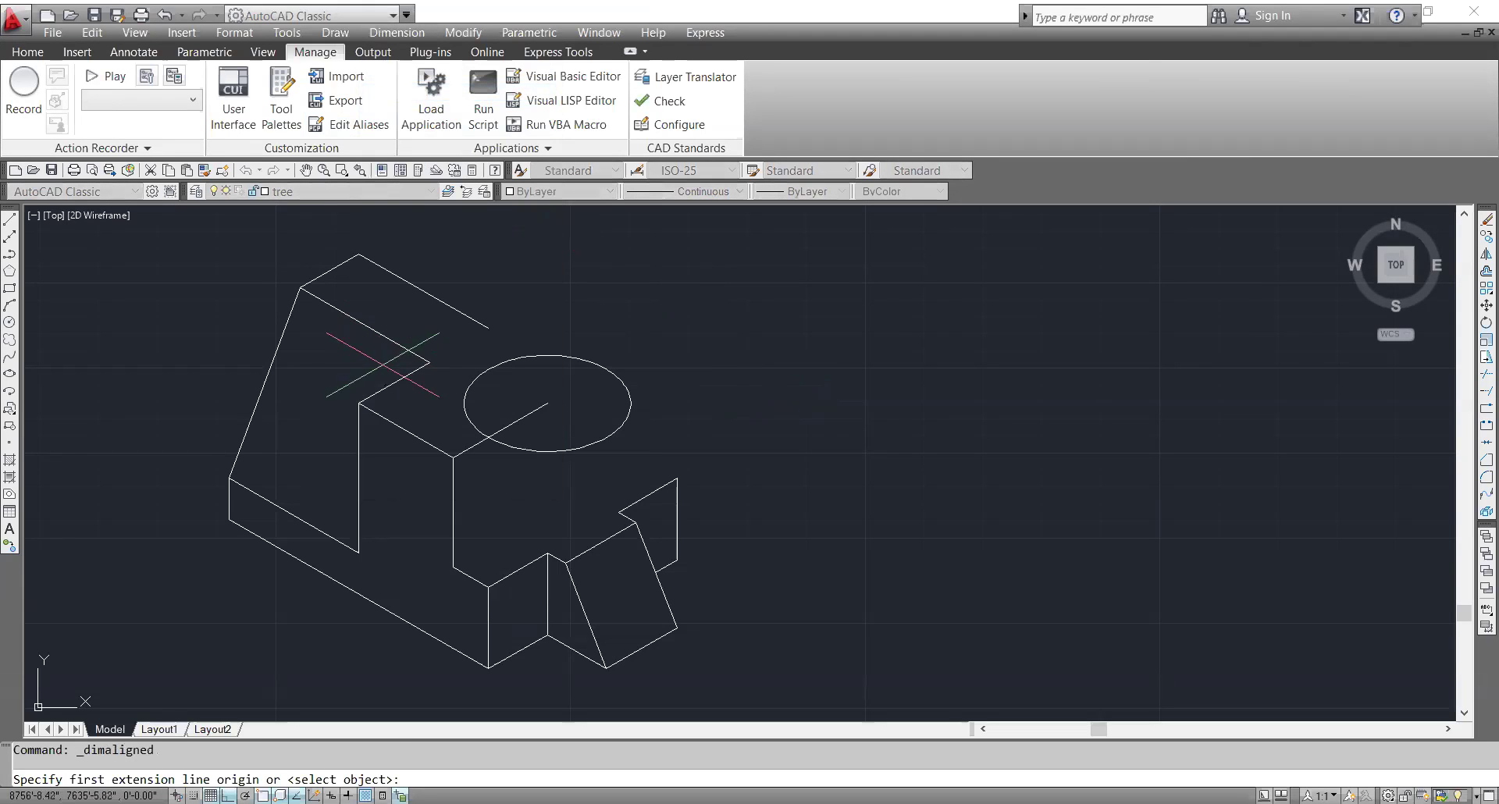
click(358, 404)
click(430, 362)
scroll(440, 352, up, 3)
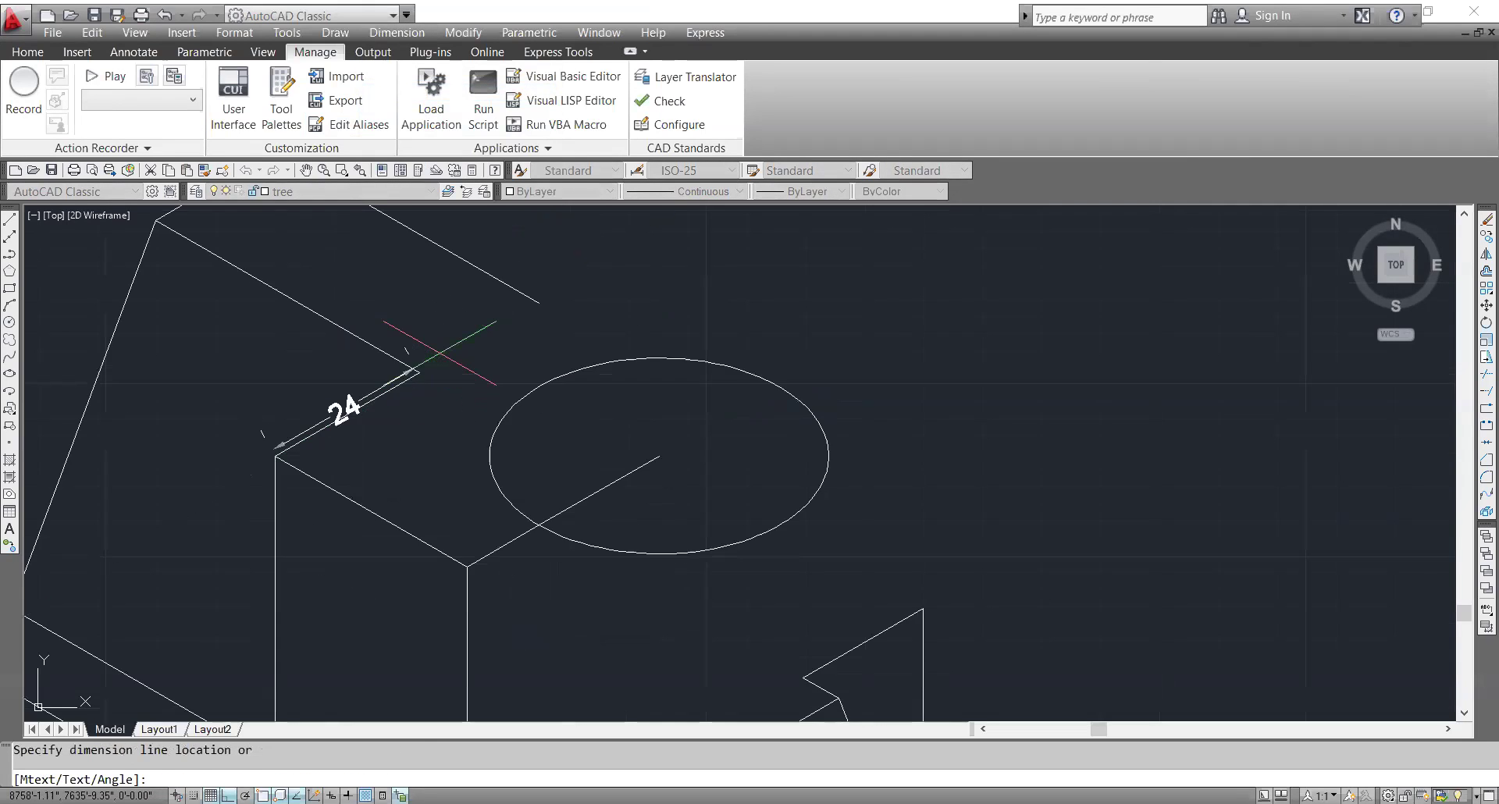
scroll(440, 352, down, 4)
key(Escape)
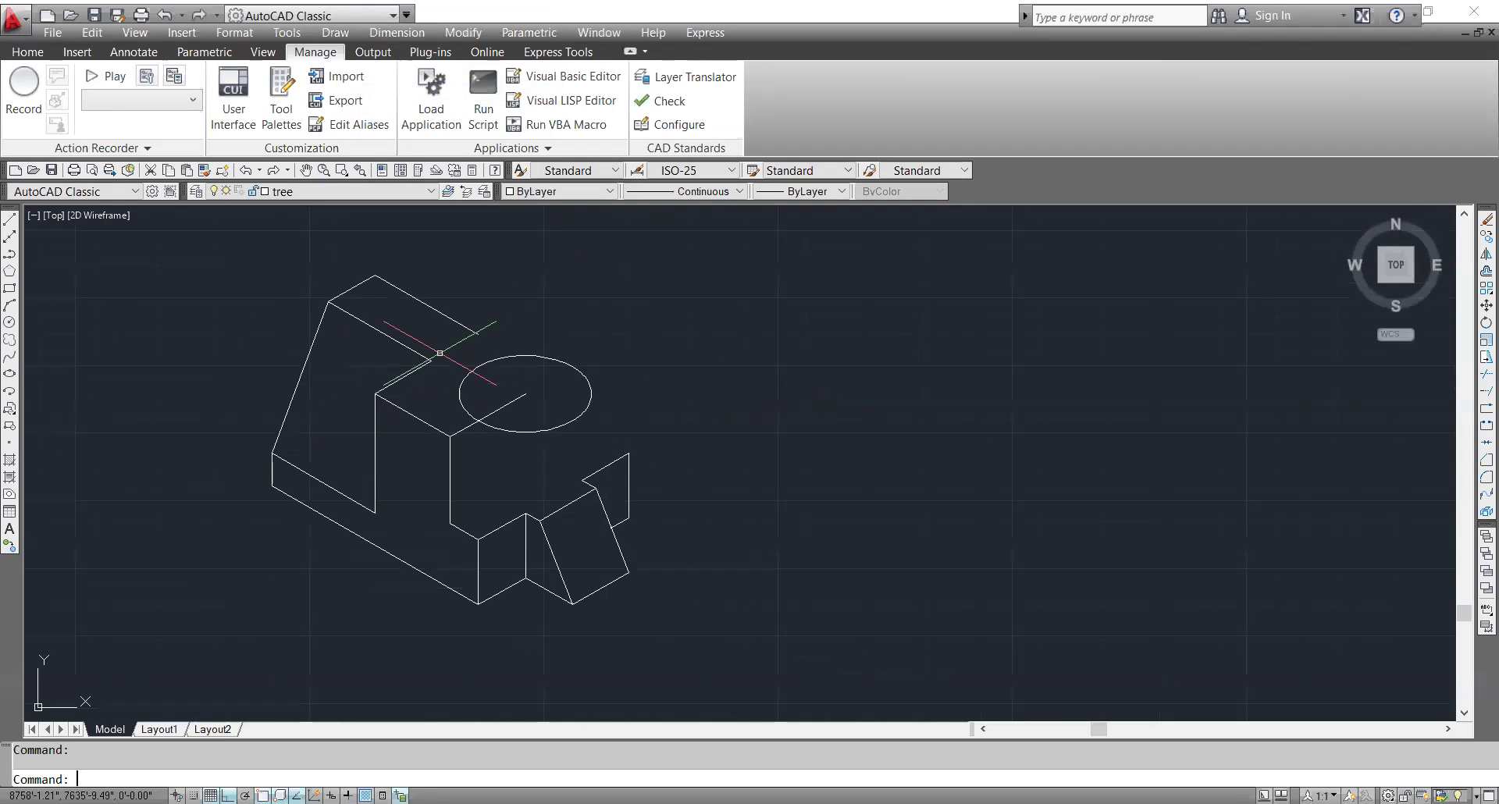
- Erase the sloped part's two long parallel top edges, its rear short edge and the short edge joining the raised block
click(387, 346)
click(375, 310)
key(Delete)
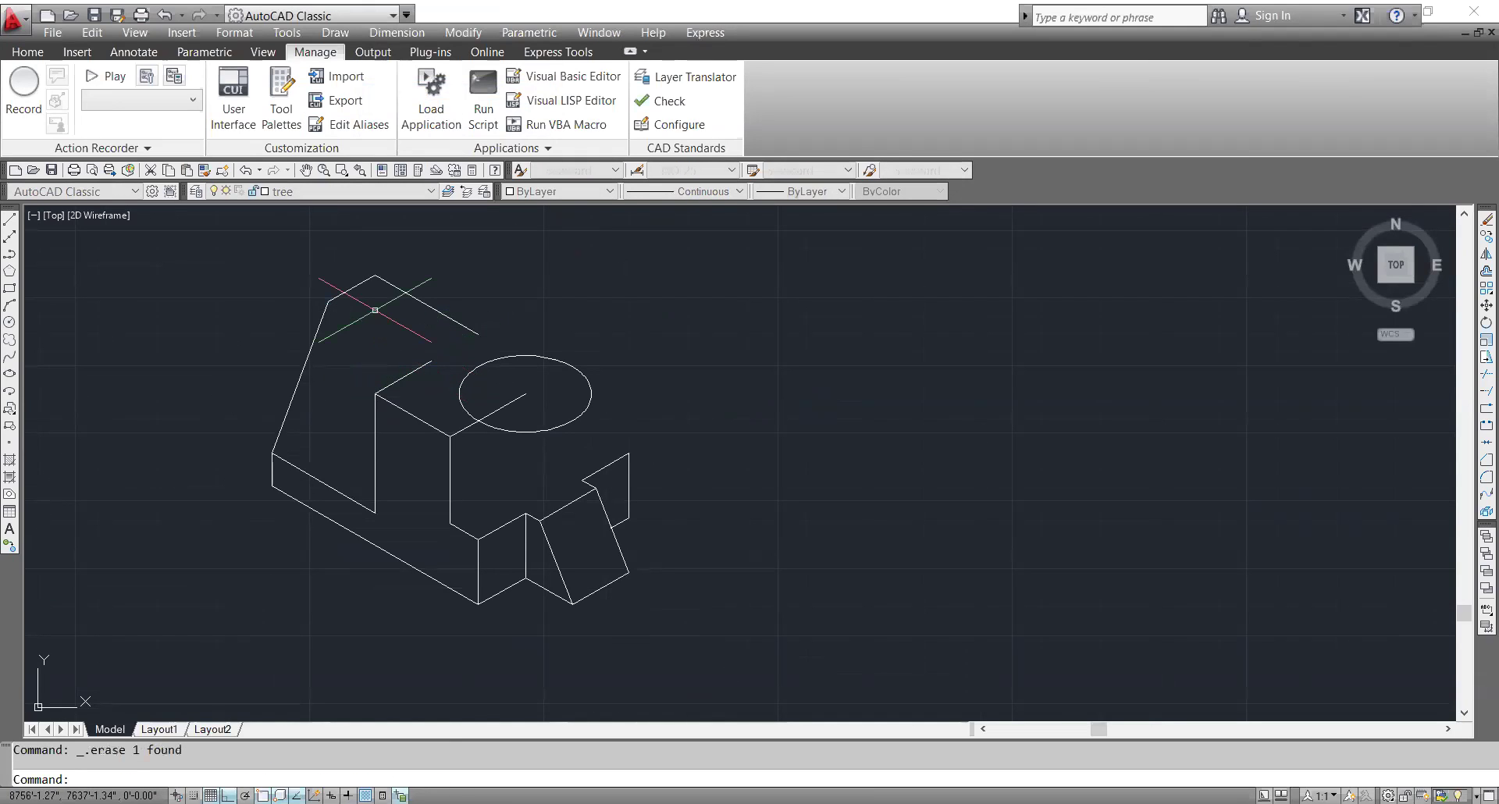
click(392, 288)
click(392, 279)
click(400, 278)
click(375, 318)
key(Delete)
click(371, 309)
click(352, 277)
key(Delete)
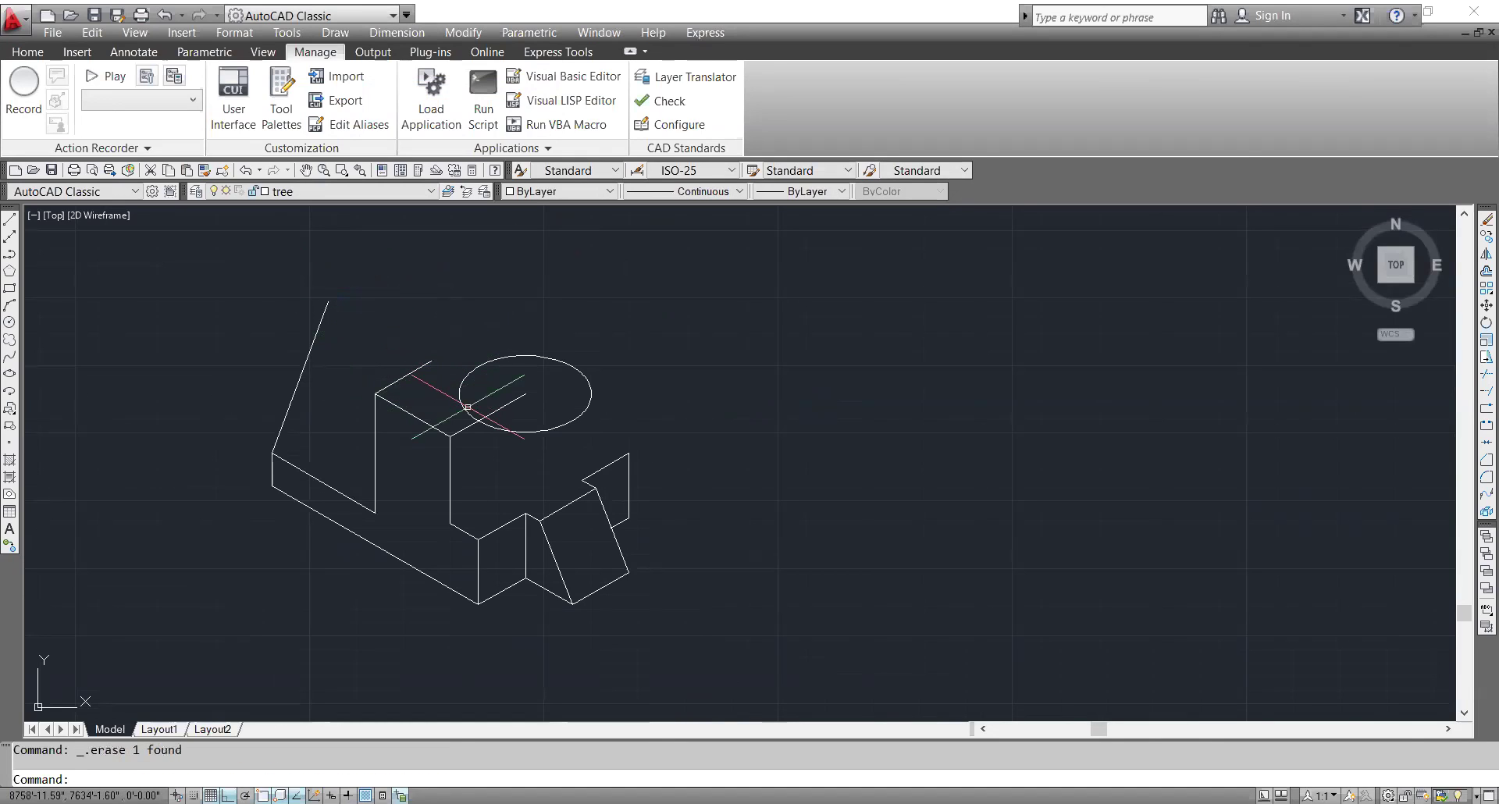
click(438, 365)
click(410, 328)
key(Delete)
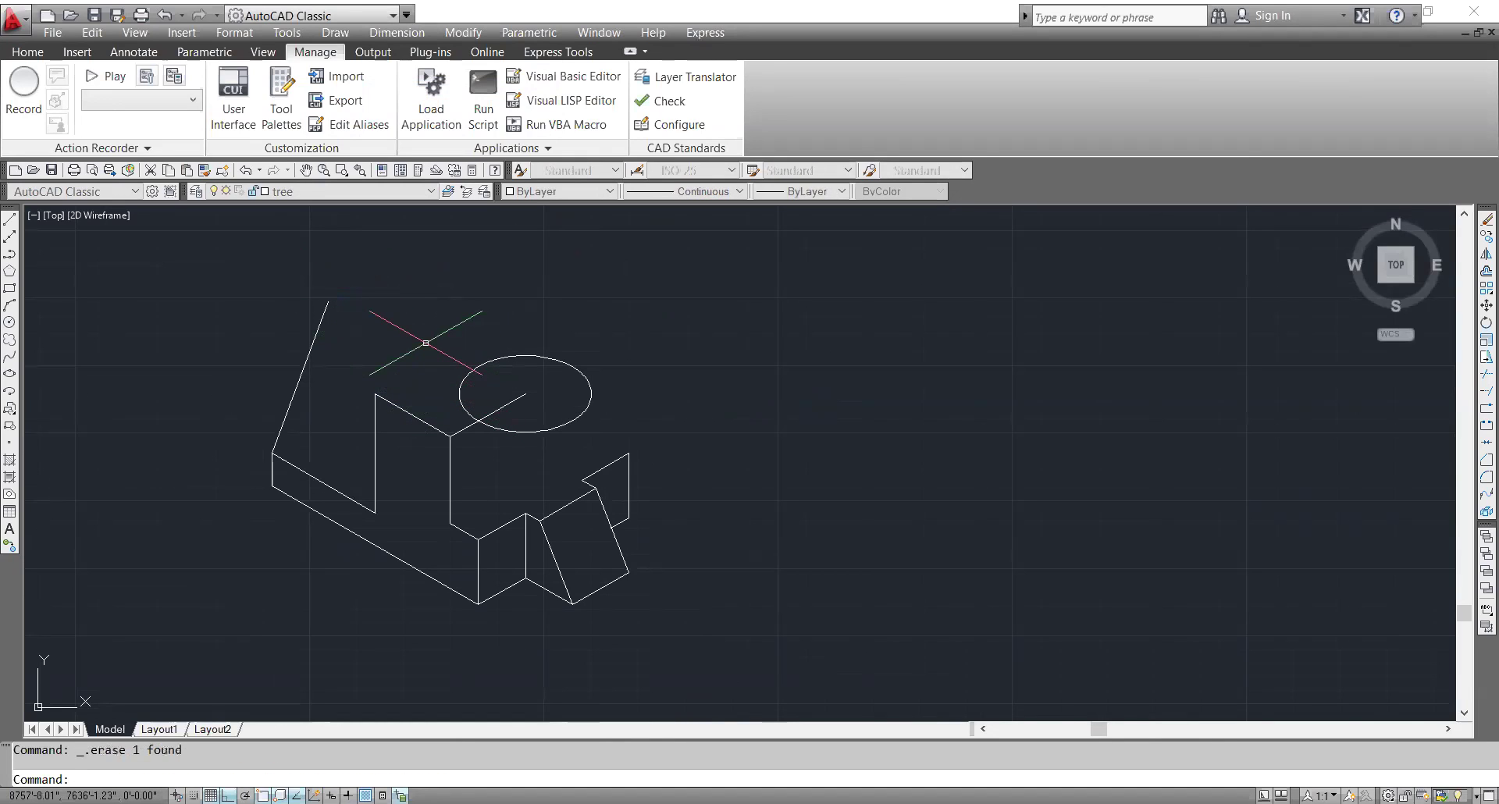
- From the raised block's left top corner, draw lines of 44 up-right, 44 up-left and 20 down-left
text(l)
key(Return)
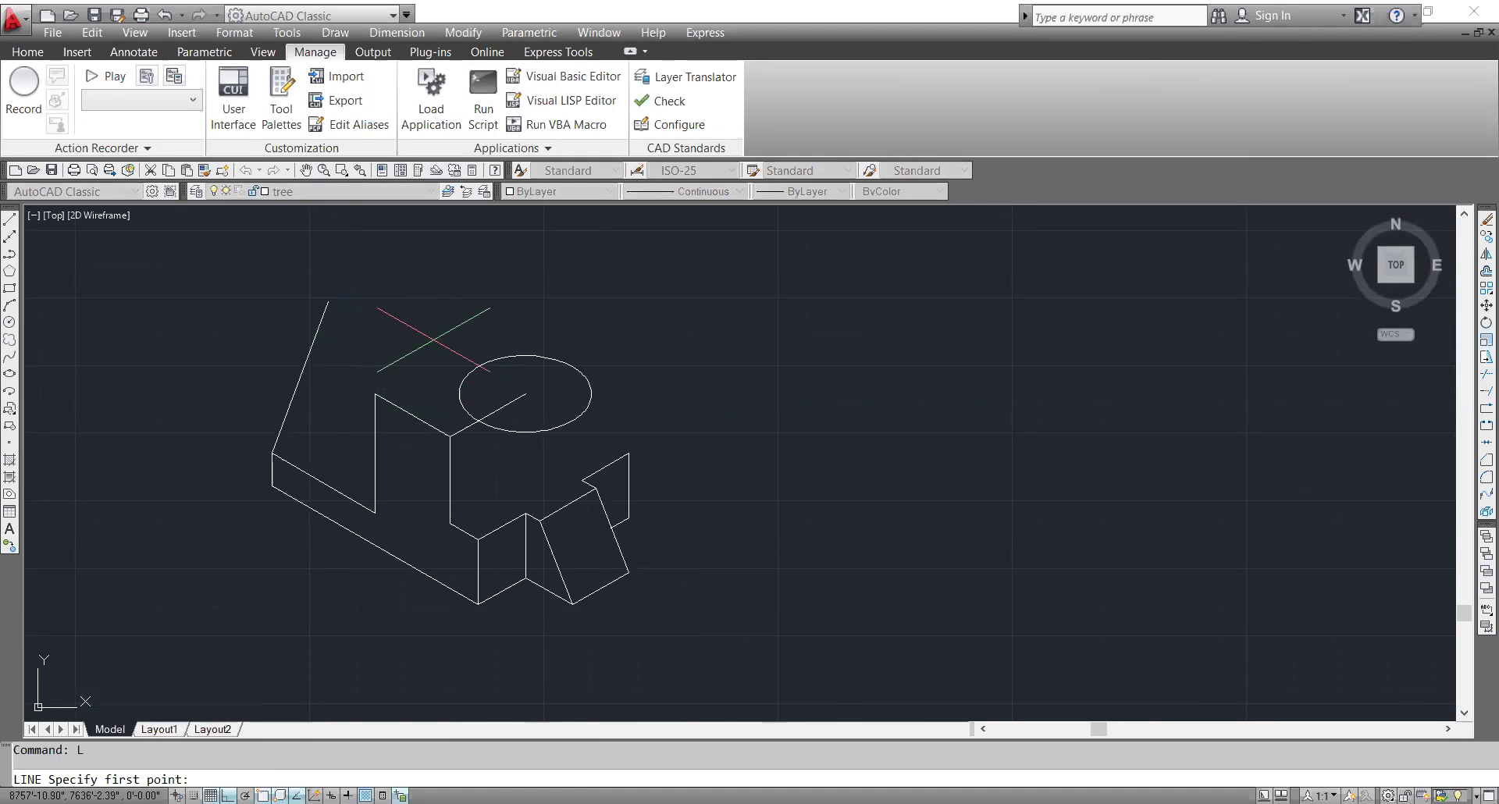
click(374, 394)
text(44)
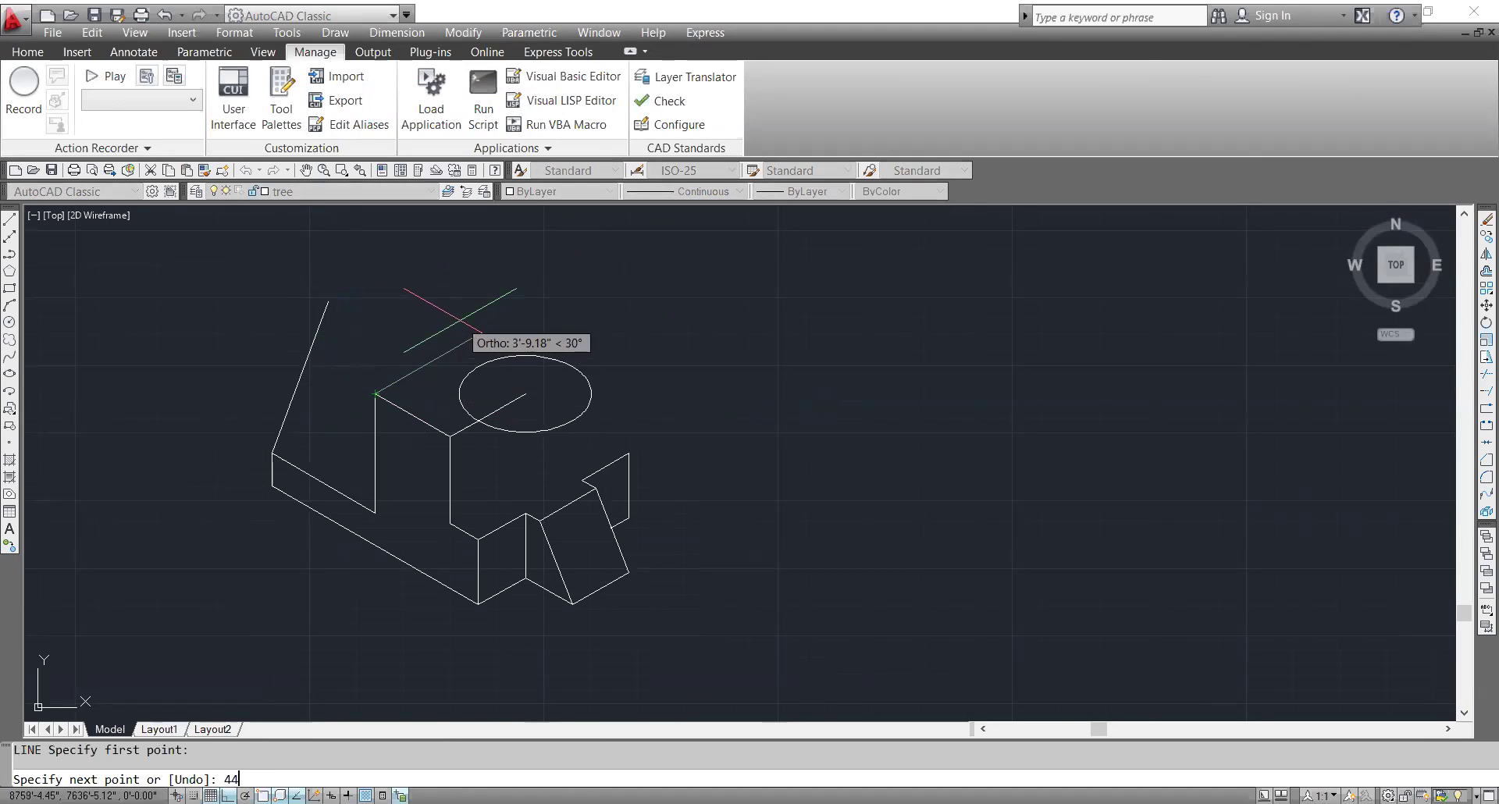
key(Return)
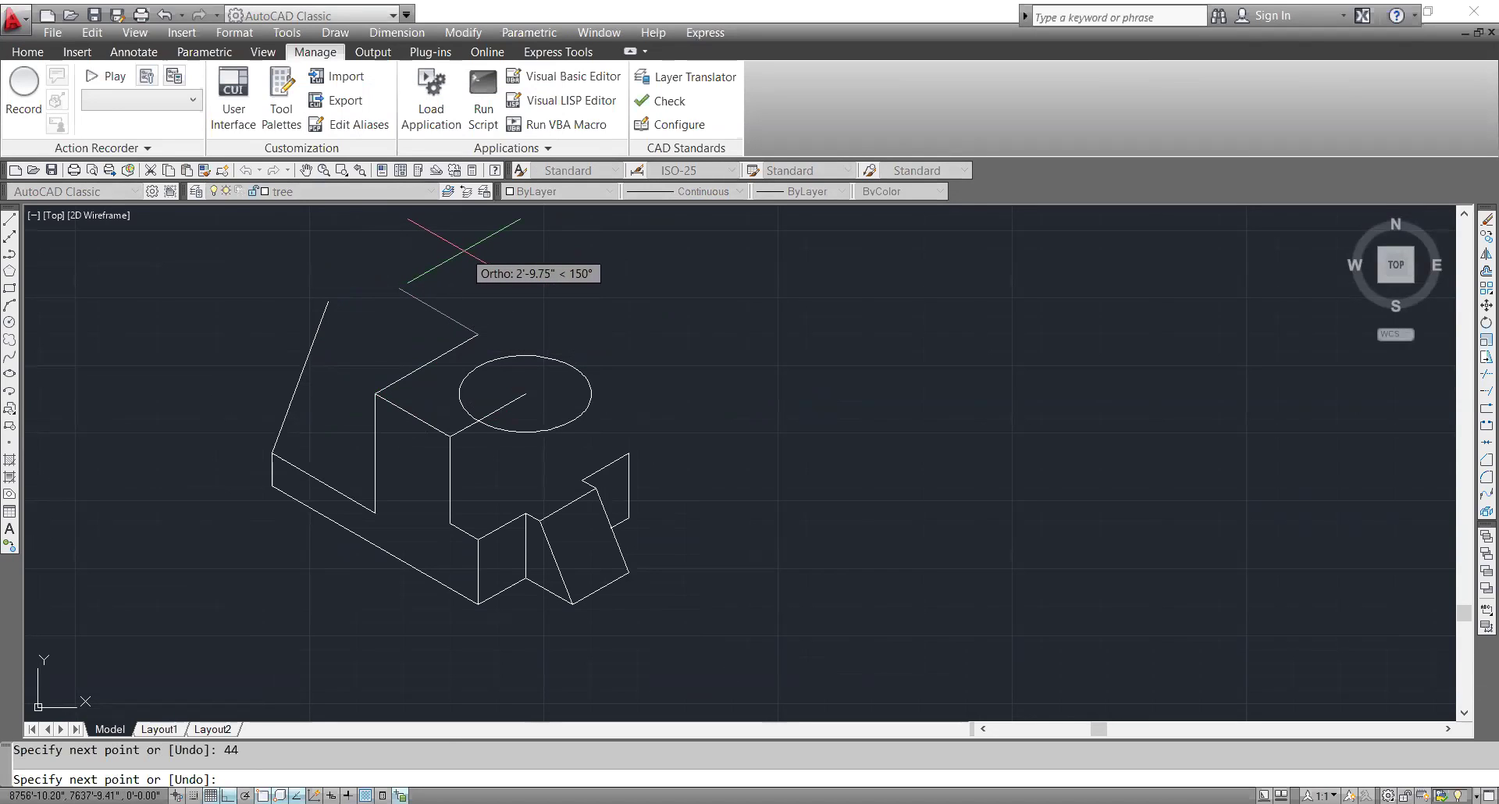
key(Return)
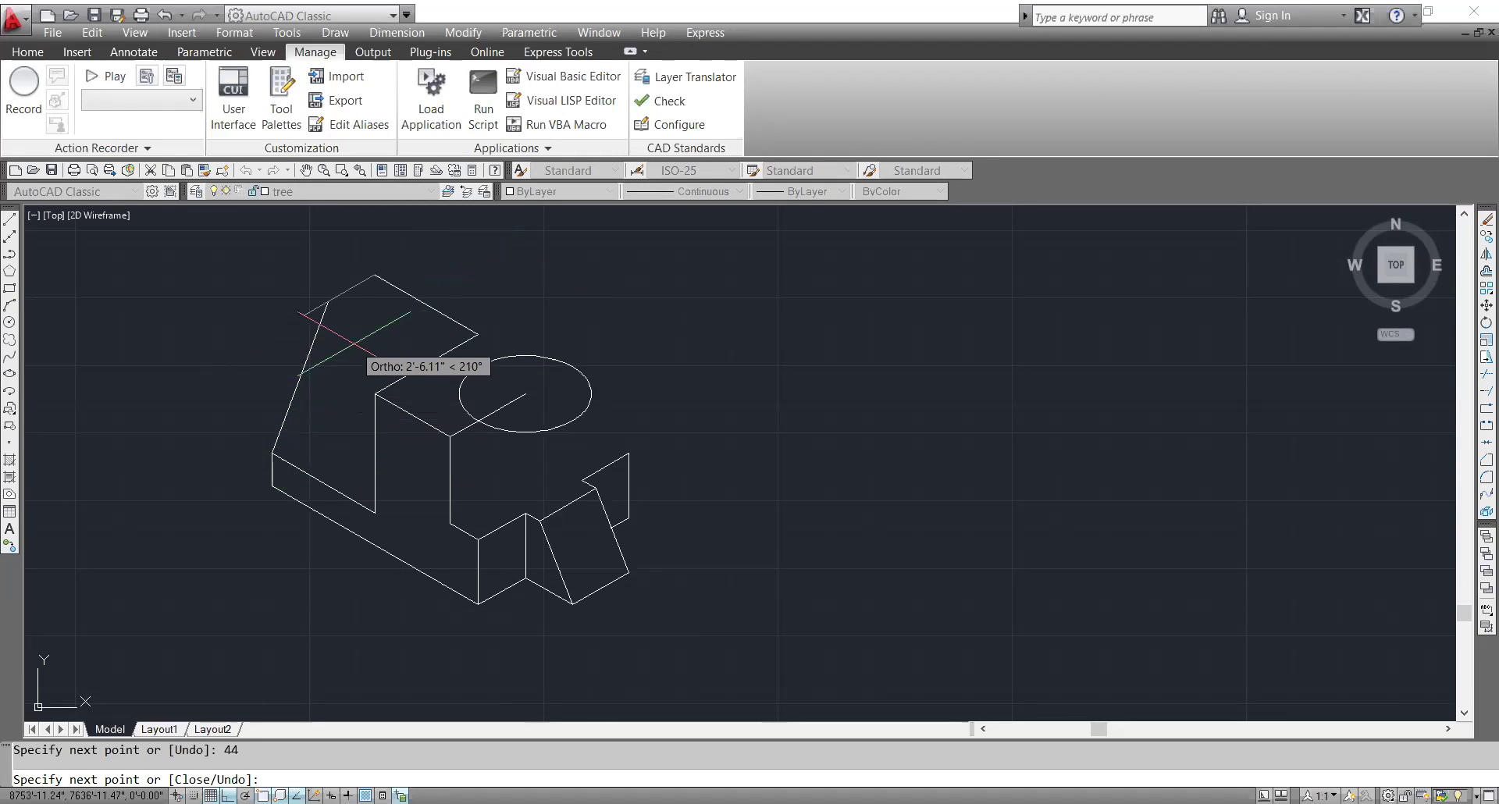
key(Return)
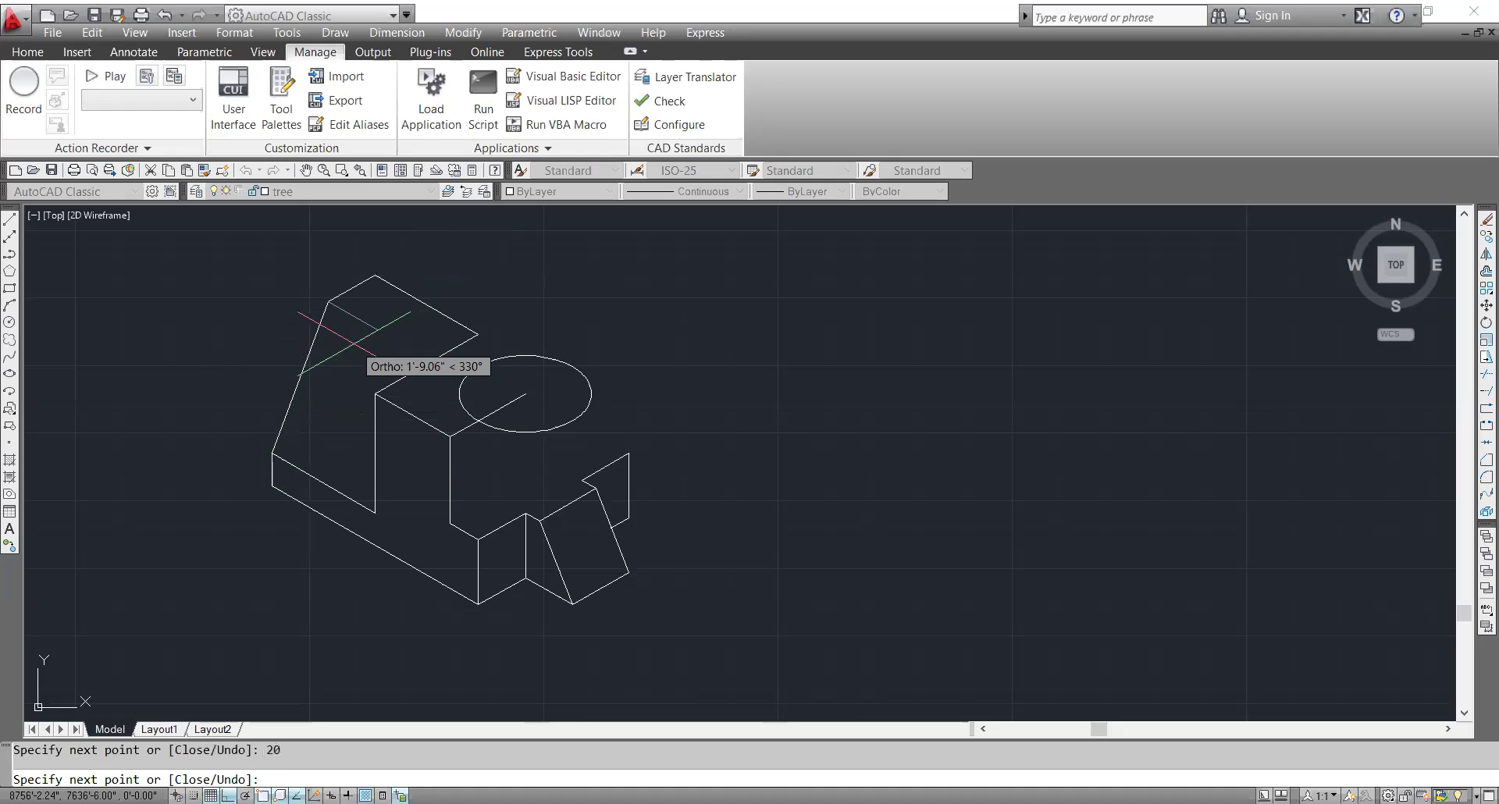
key(Escape)
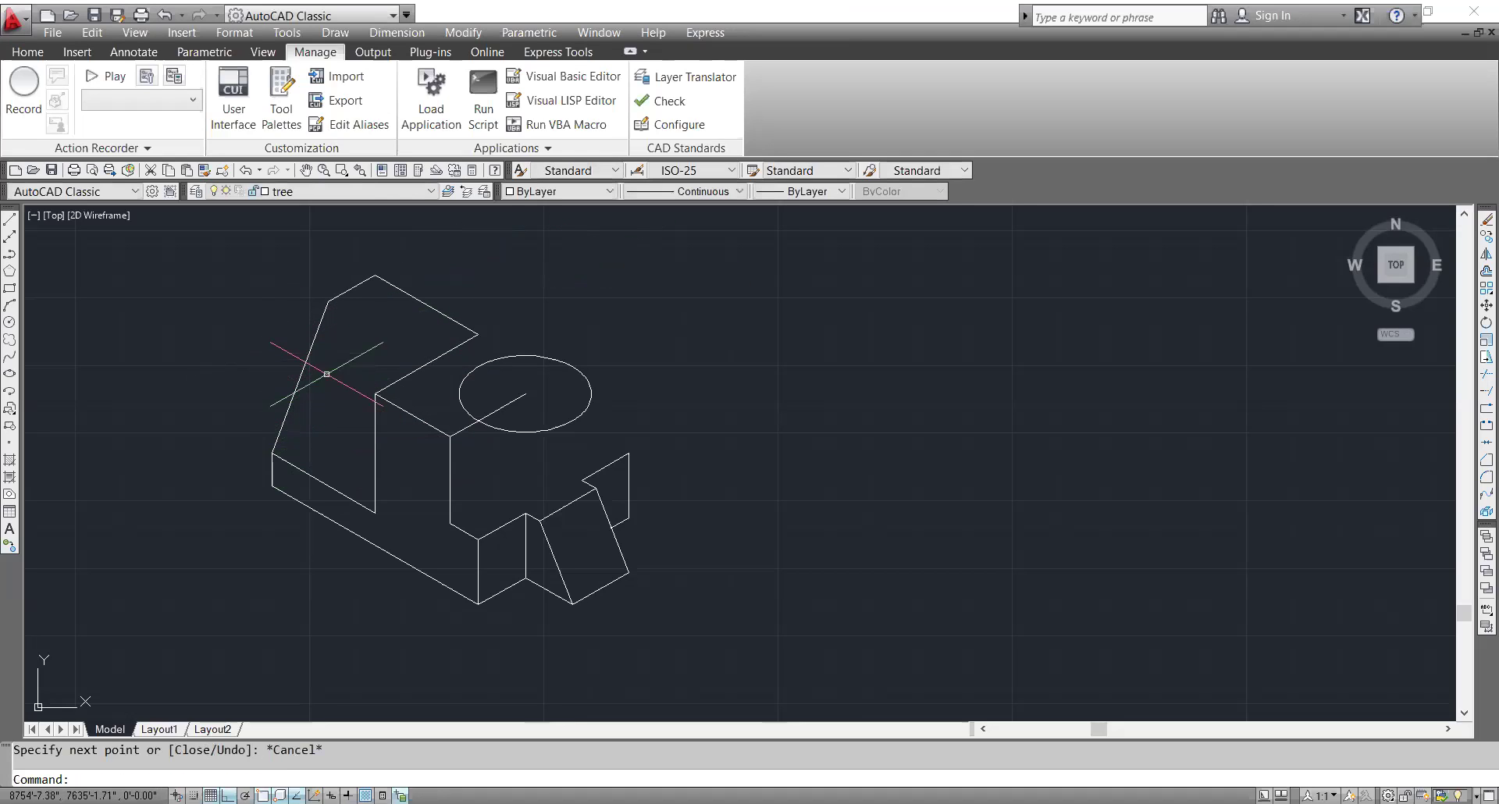
- Erase the slanted edge and redraw it from the 20 line's lower end to the base's left top corner
click(304, 353)
key(Delete)
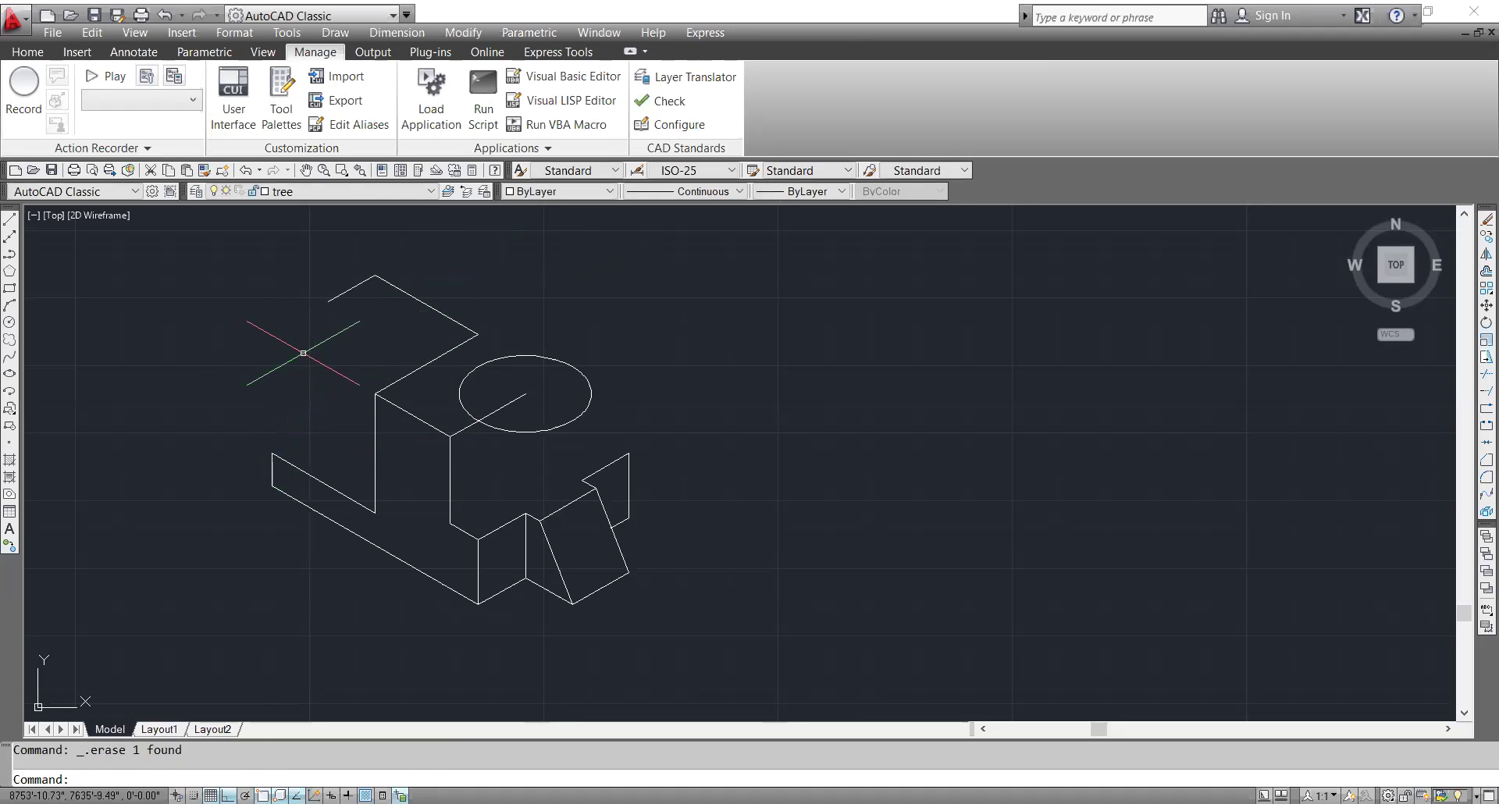
text(L)
key(Return)
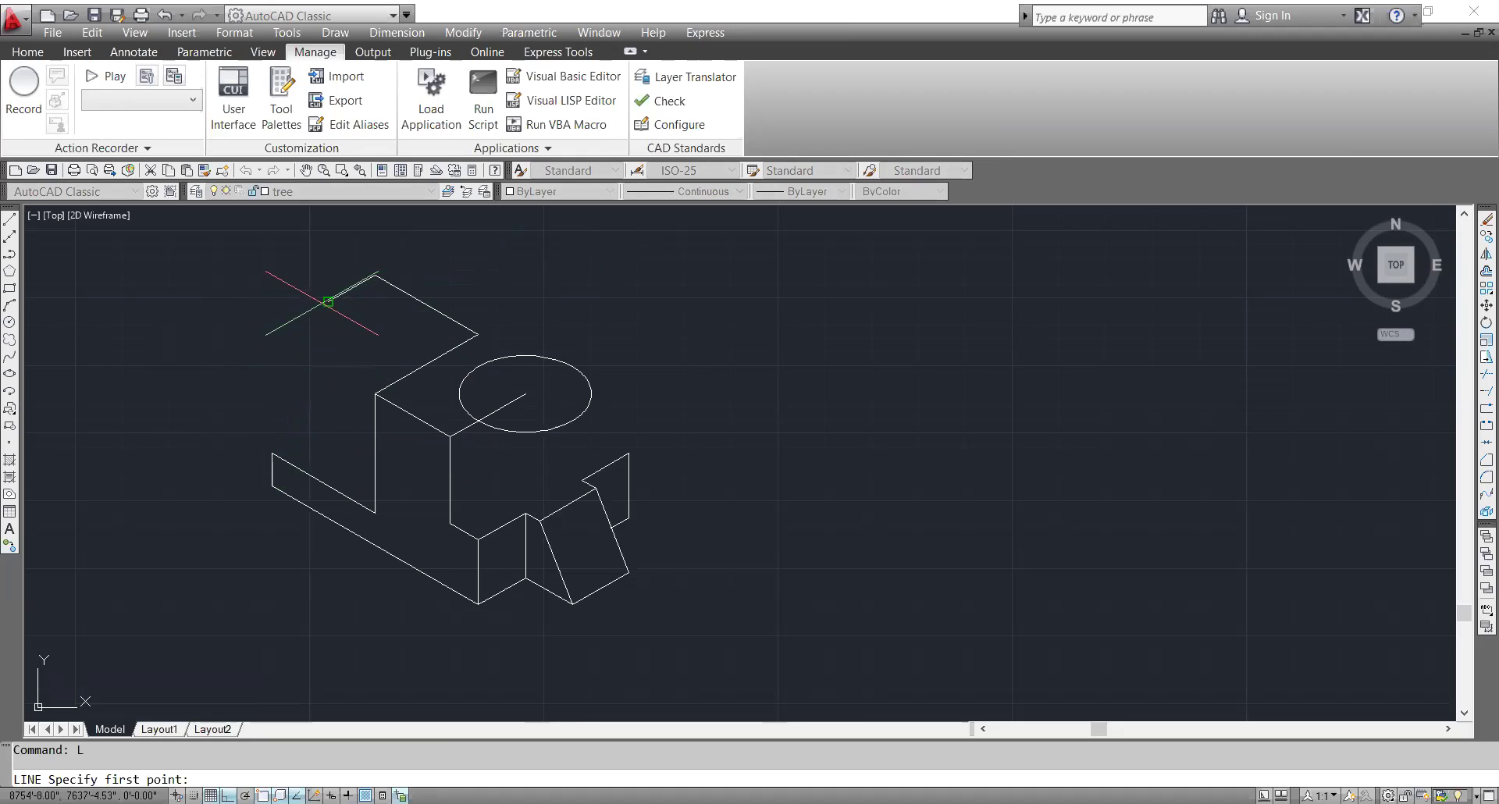
click(328, 301)
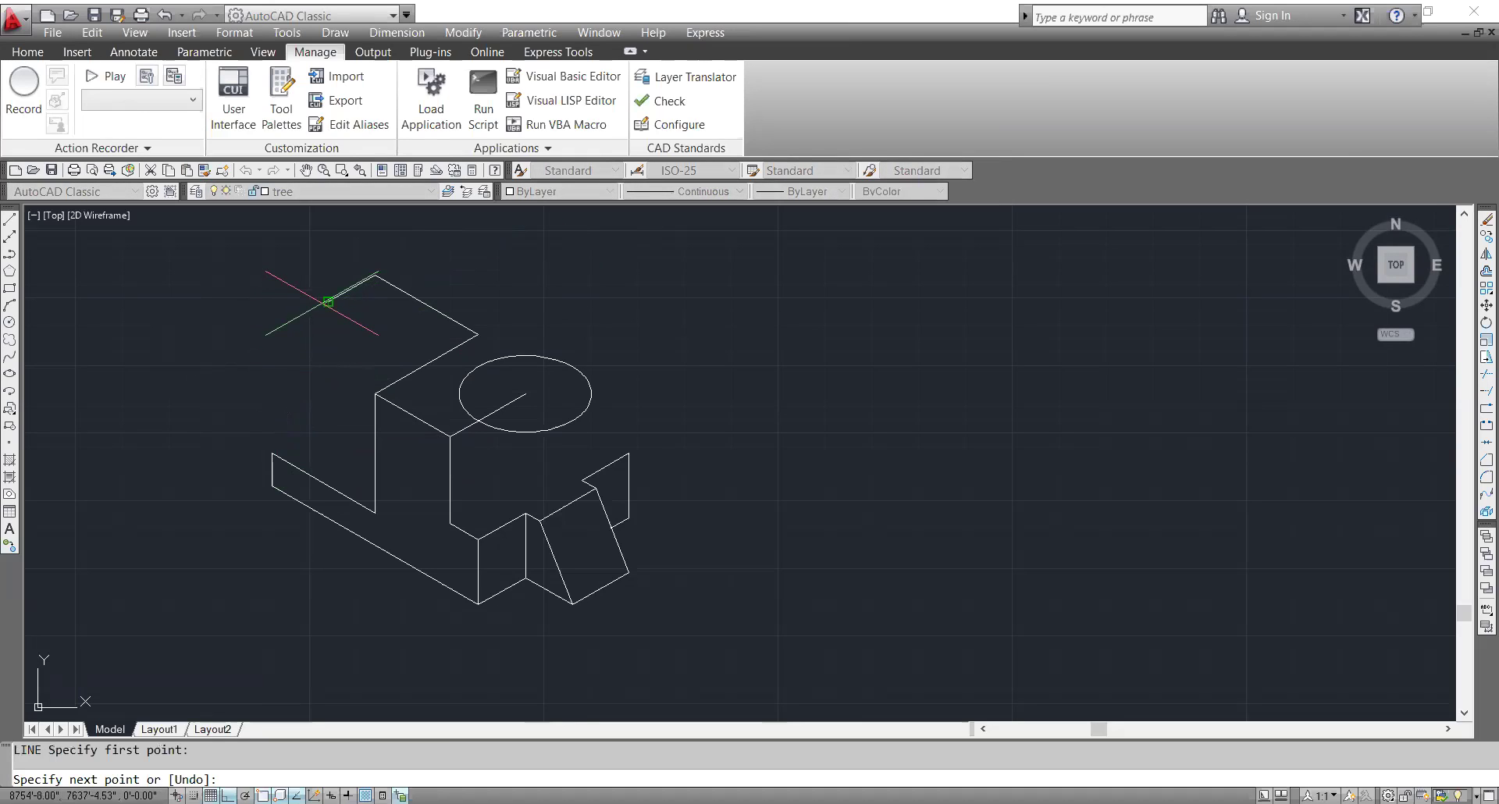
click(273, 453)
key(Escape)
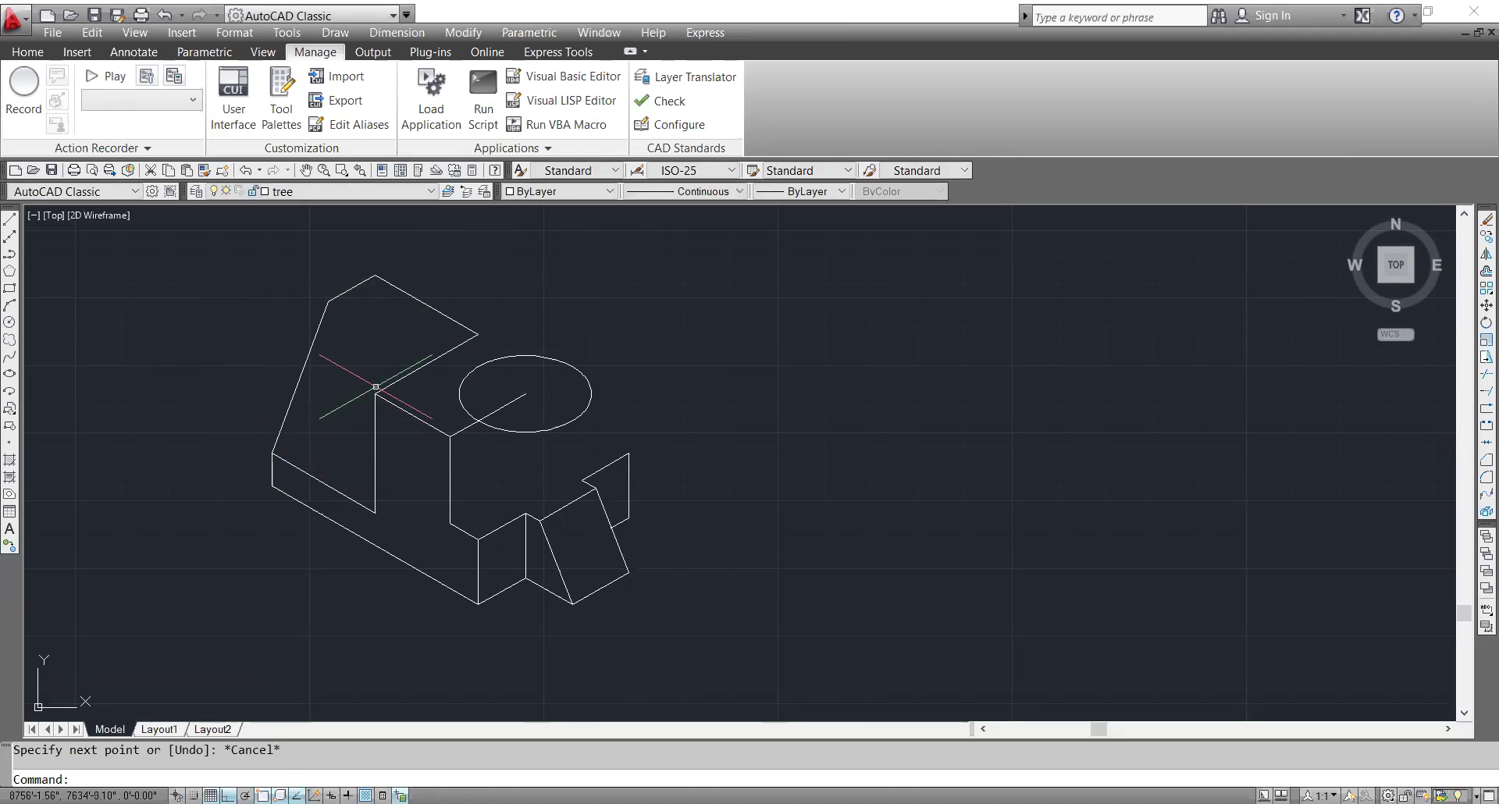
- Draw a line down to the right from the slanted edge's upper end, crossing the 44 top edge
text(l)
key(Return)
click(327, 301)
key(Escape)
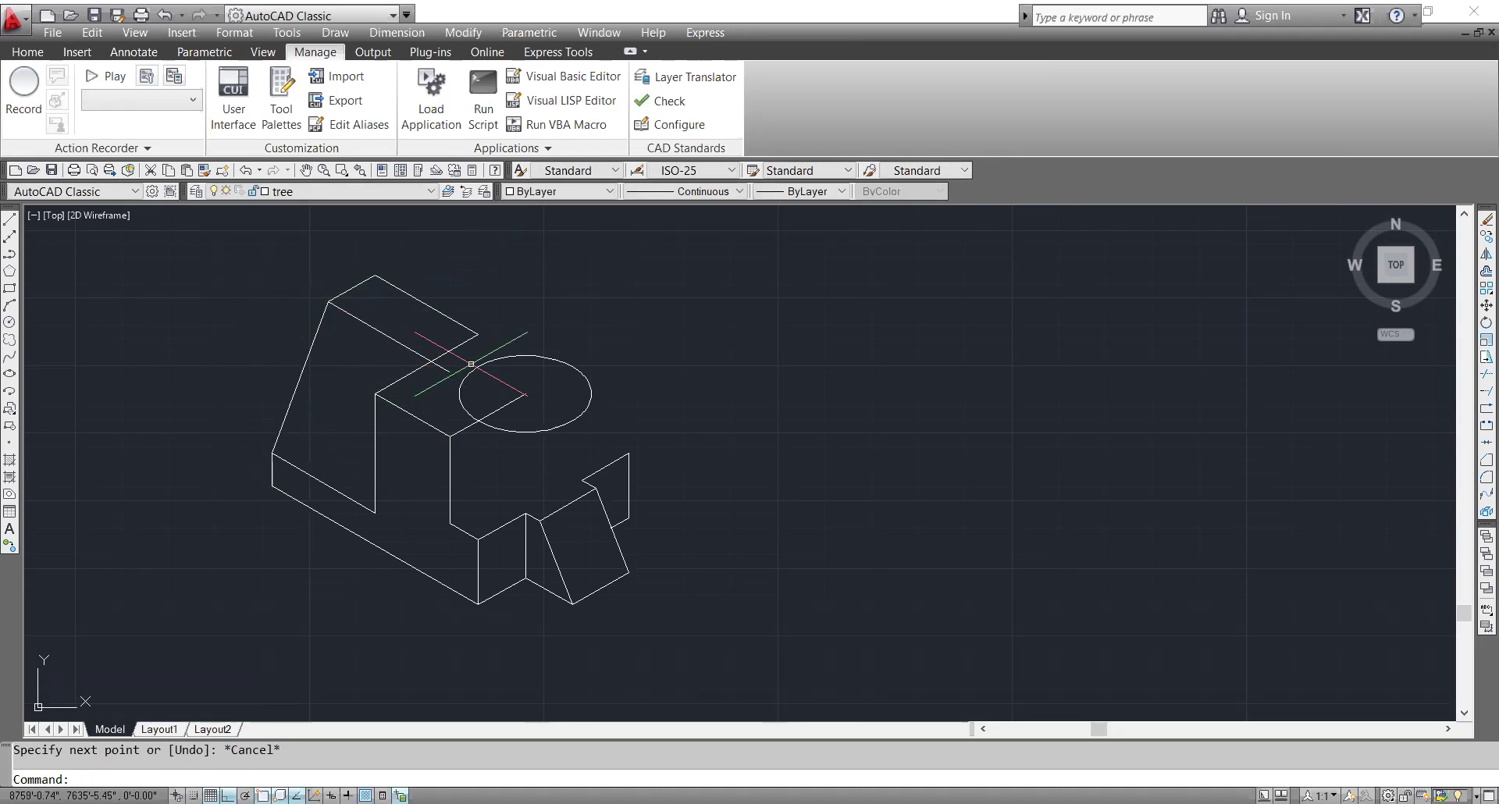
- Trim the overhang of the new line and the part of the 44 edge beyond their intersection
scroll(451, 362, up, 3)
text(tr)
key(Return)
key(Return)
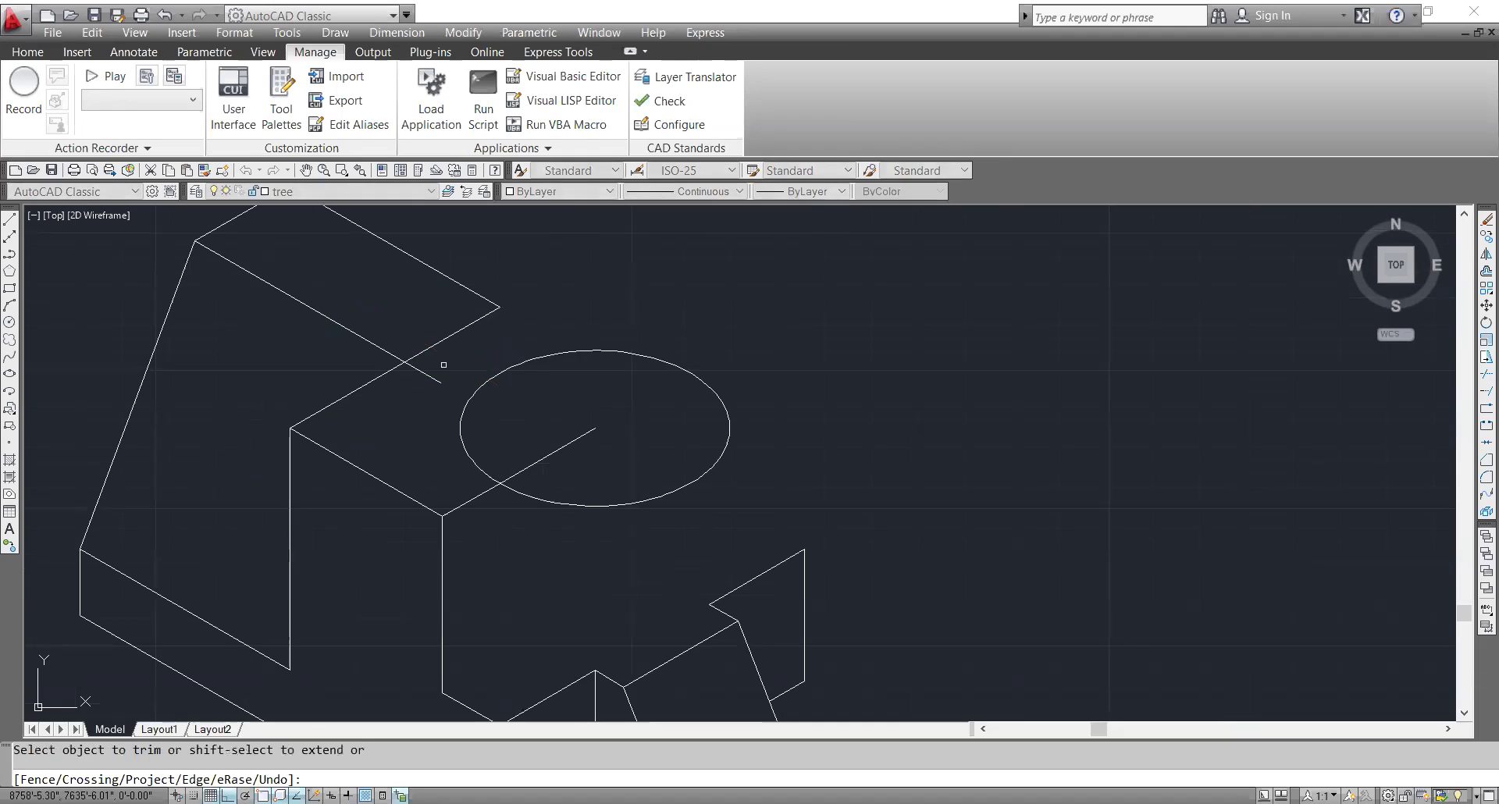
click(427, 376)
click(436, 329)
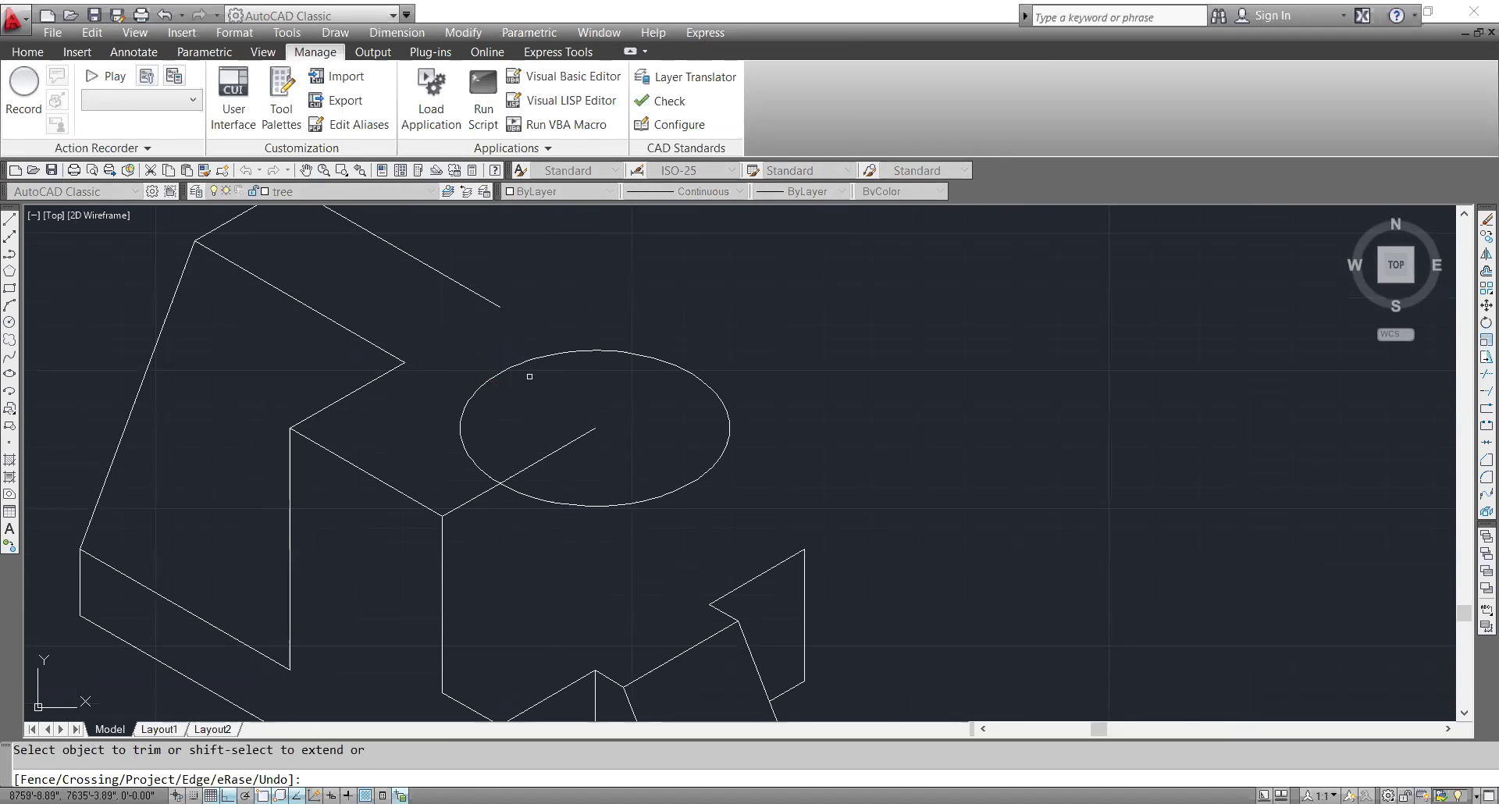
scroll(530, 377, down, 3)
key(Escape)
scroll(530, 376, down, 2)
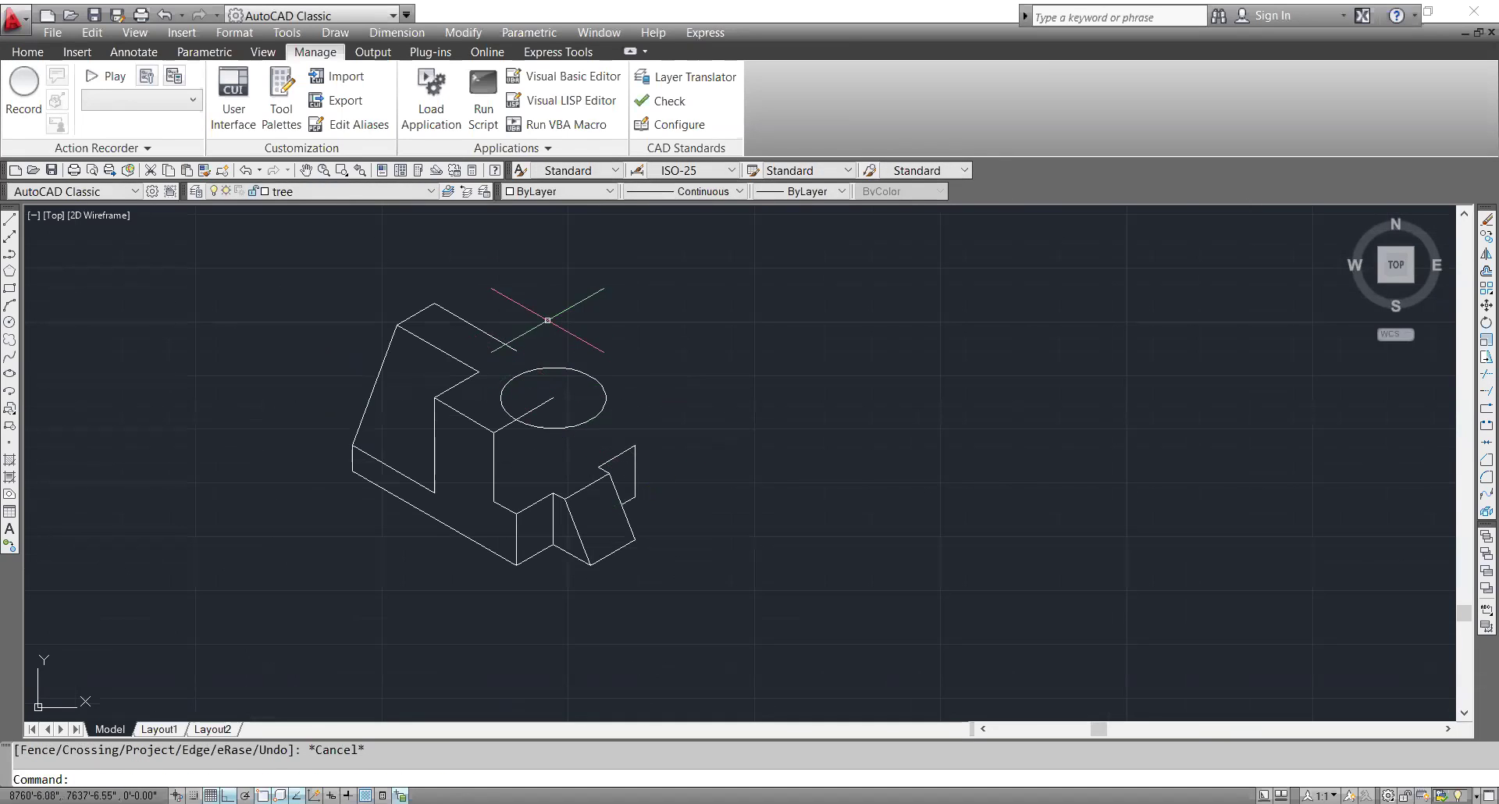
middle_drag(606, 405, 583, 396)
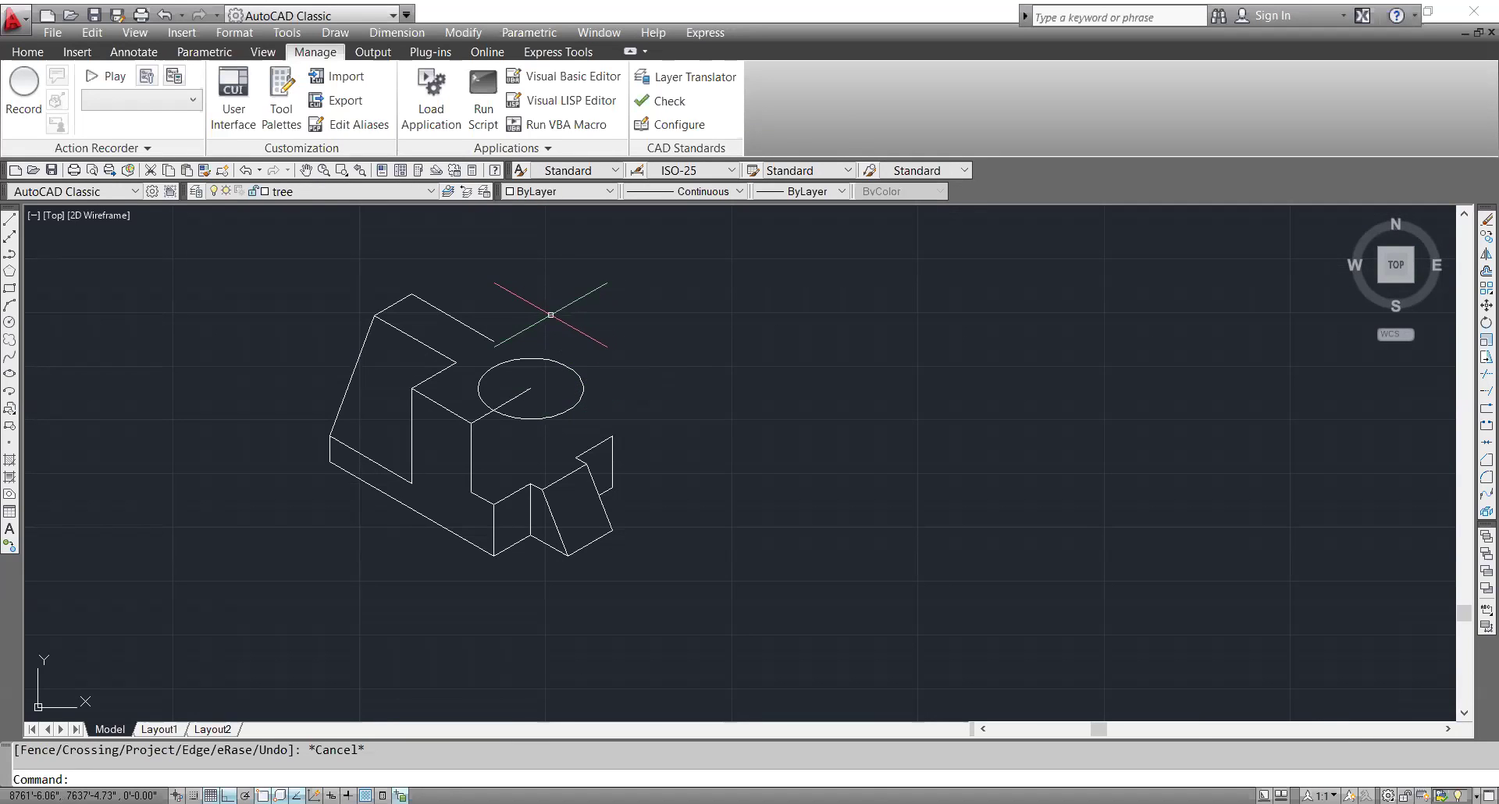
- Erase the sloped part's two long parallel top edges and the short edge joining the raised block
click(433, 351)
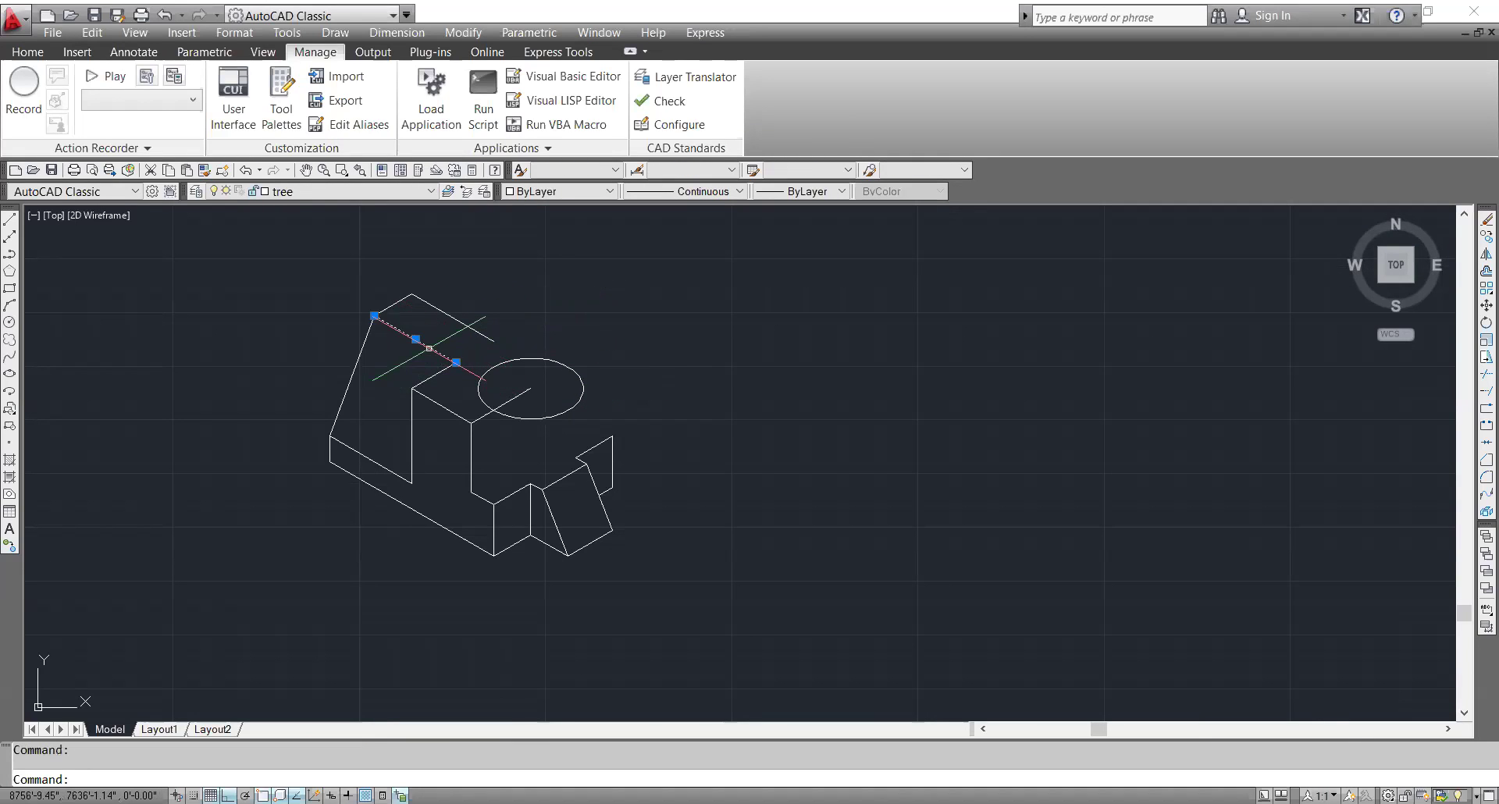
key(Delete)
click(447, 331)
click(444, 296)
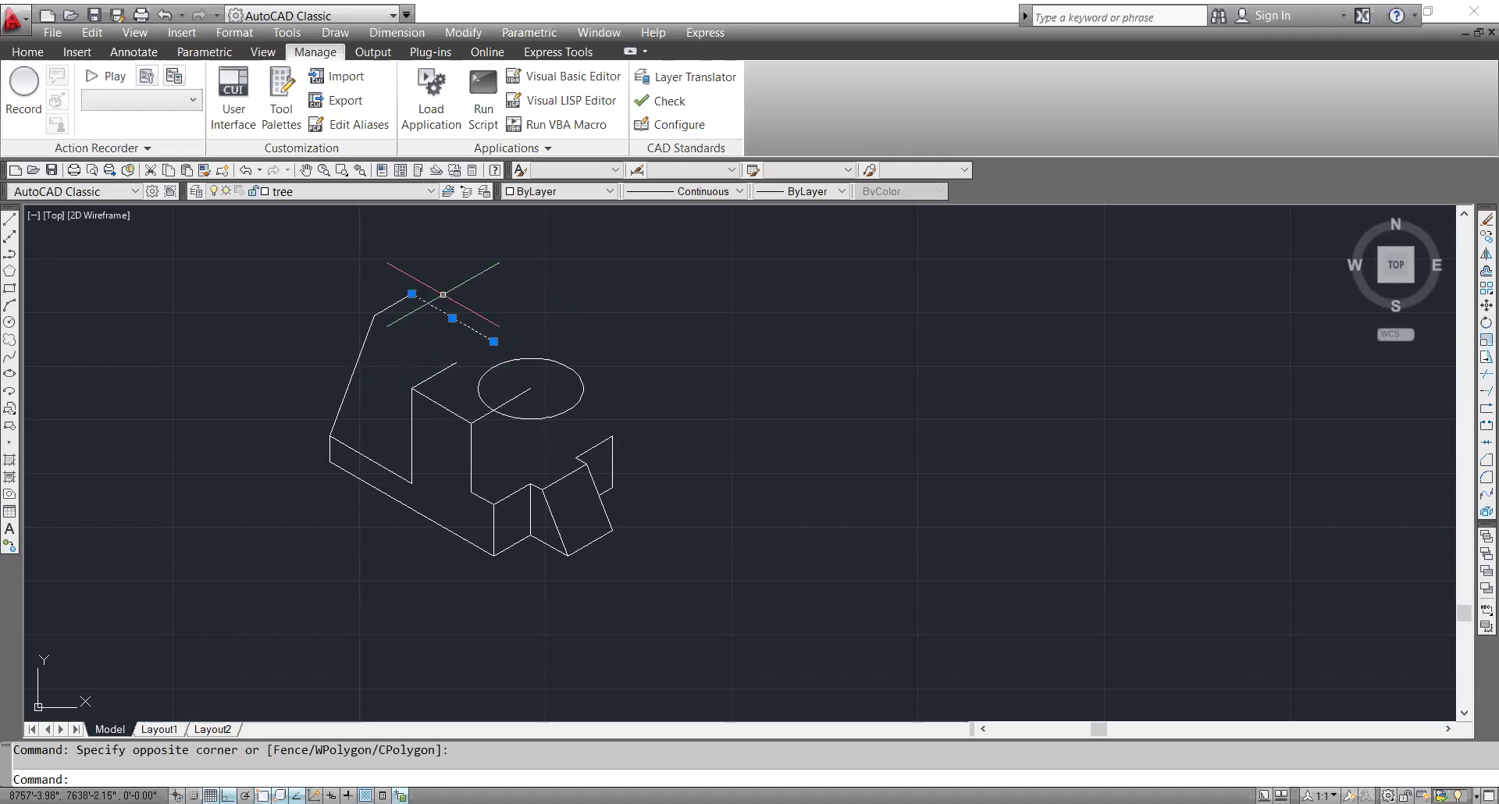
key(Delete)
- Draw connected lines from the raised block's left top corner: 64 up-right, 44 up-left, 20 down-left, ending at the base's left top corner
text(l)
key(Return)
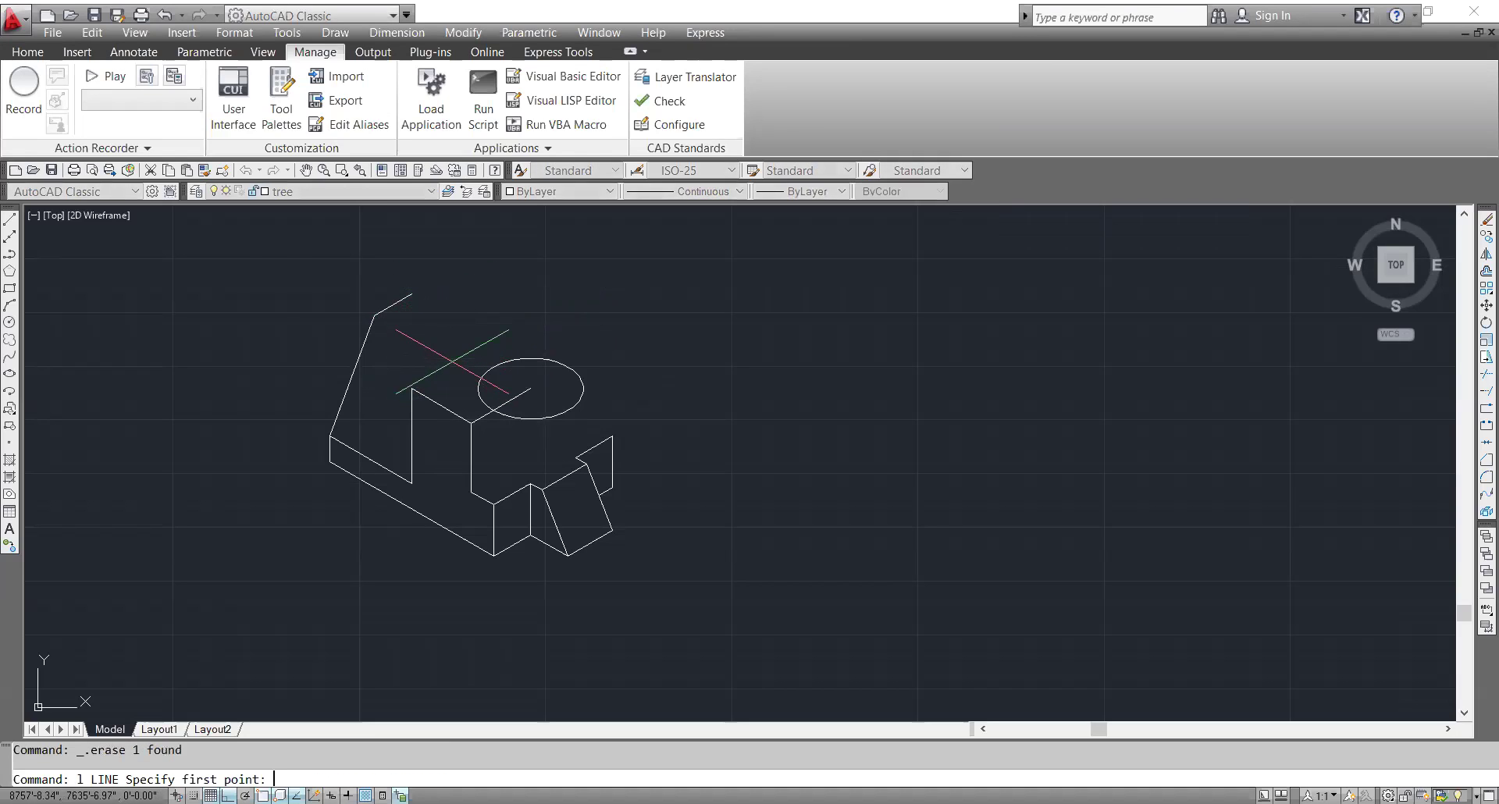
click(412, 388)
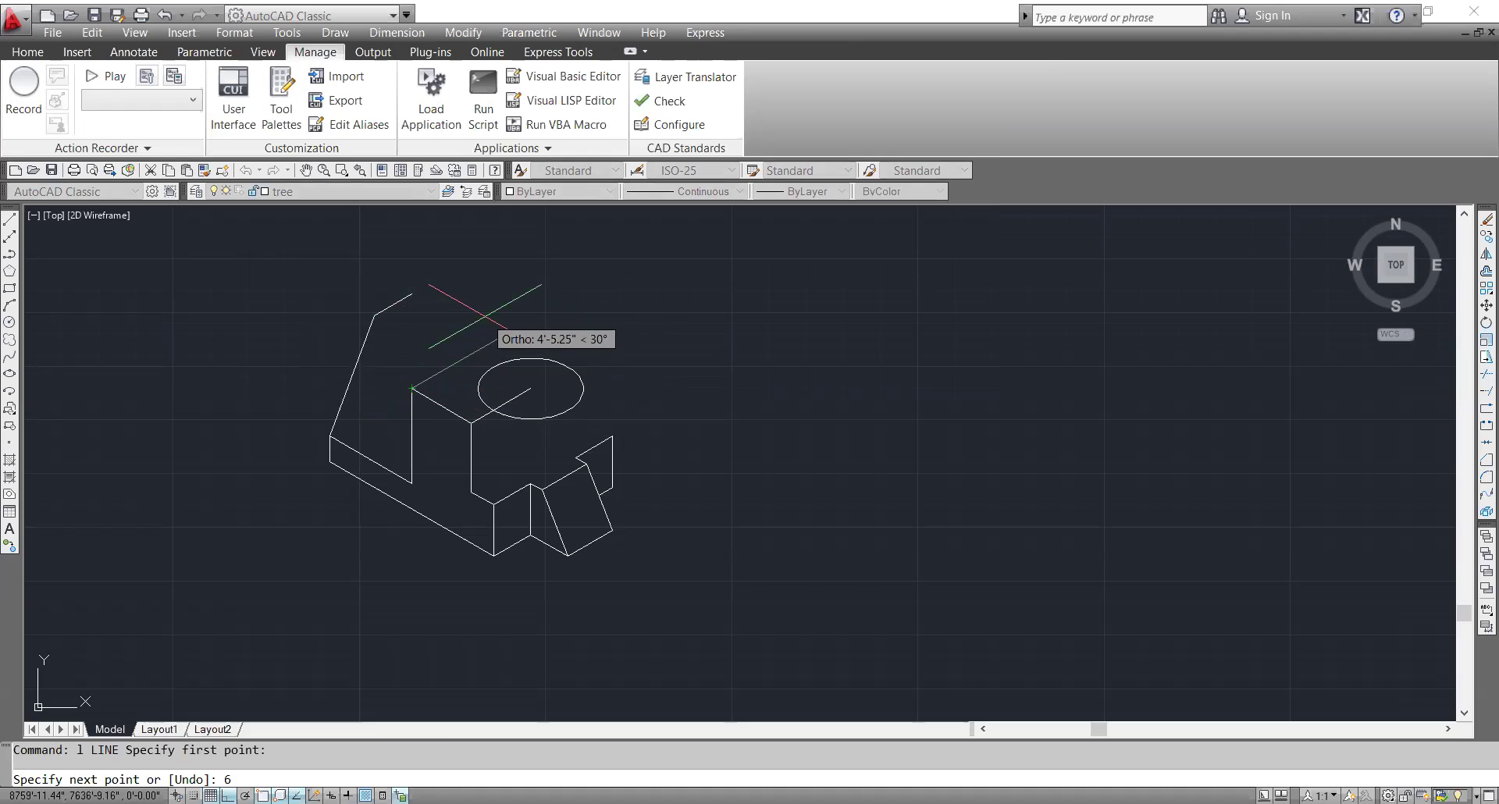
text(64)
key(Return)
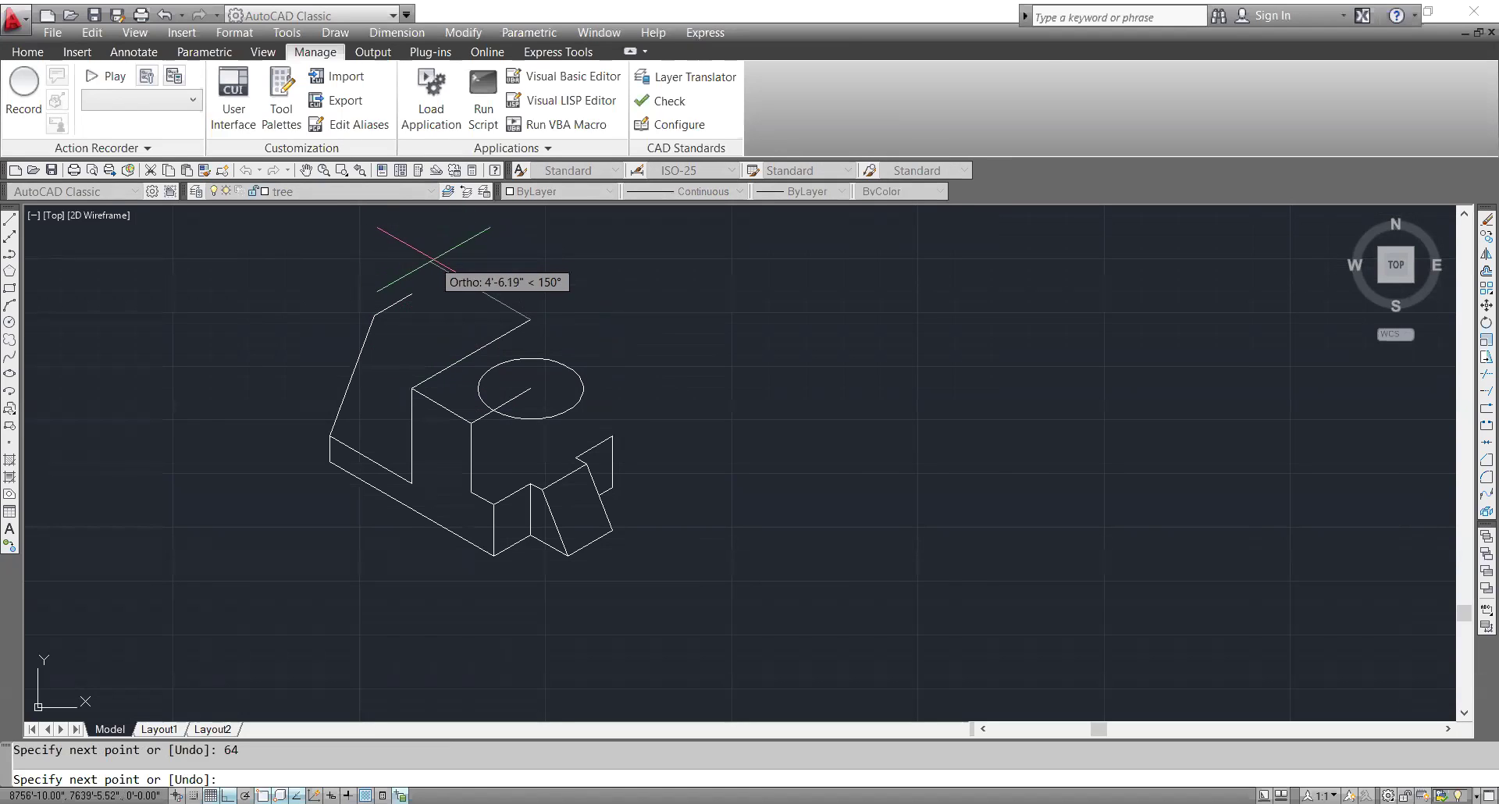
text(44)
key(Return)
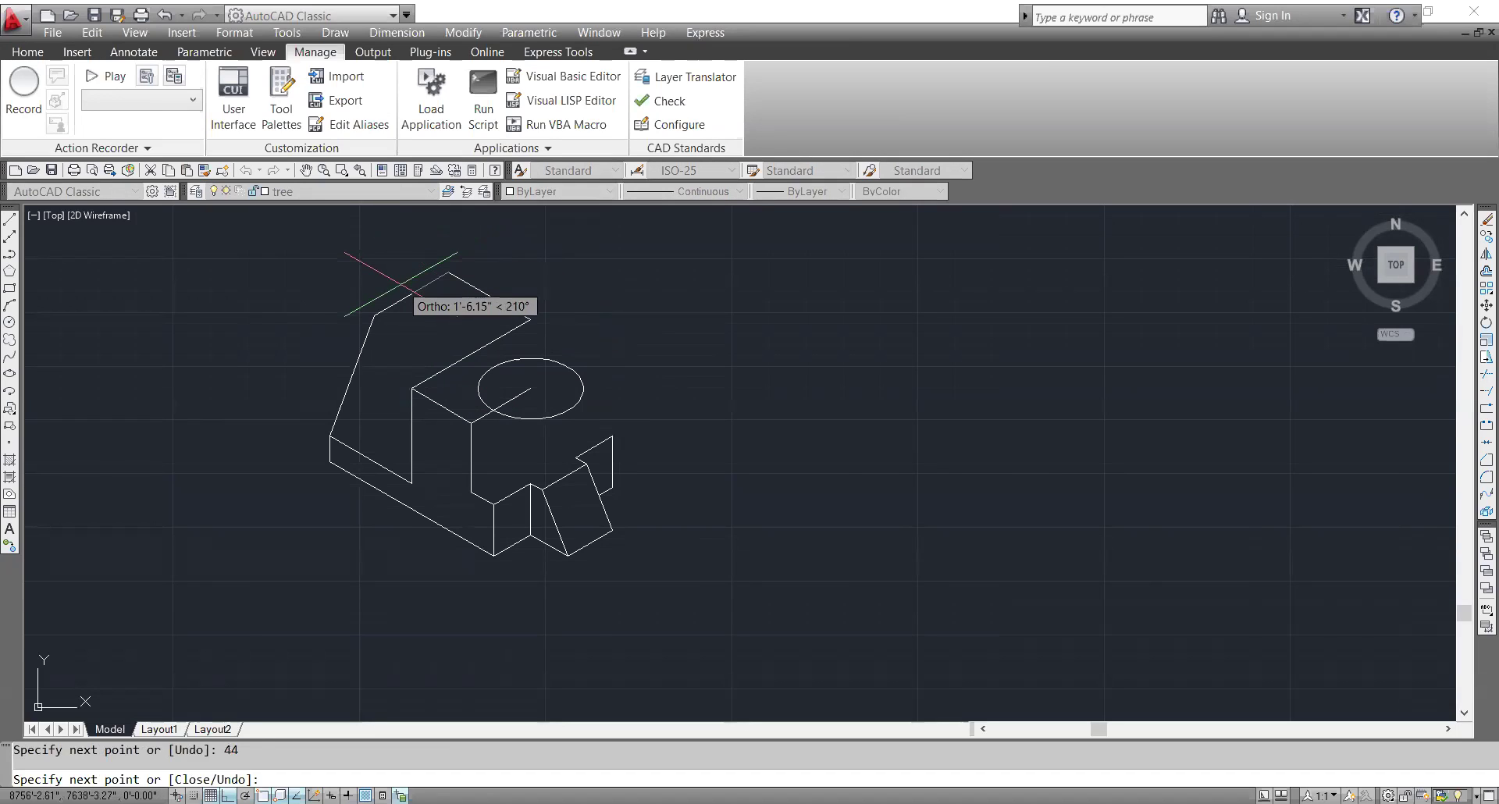
text(20)
key(Return)
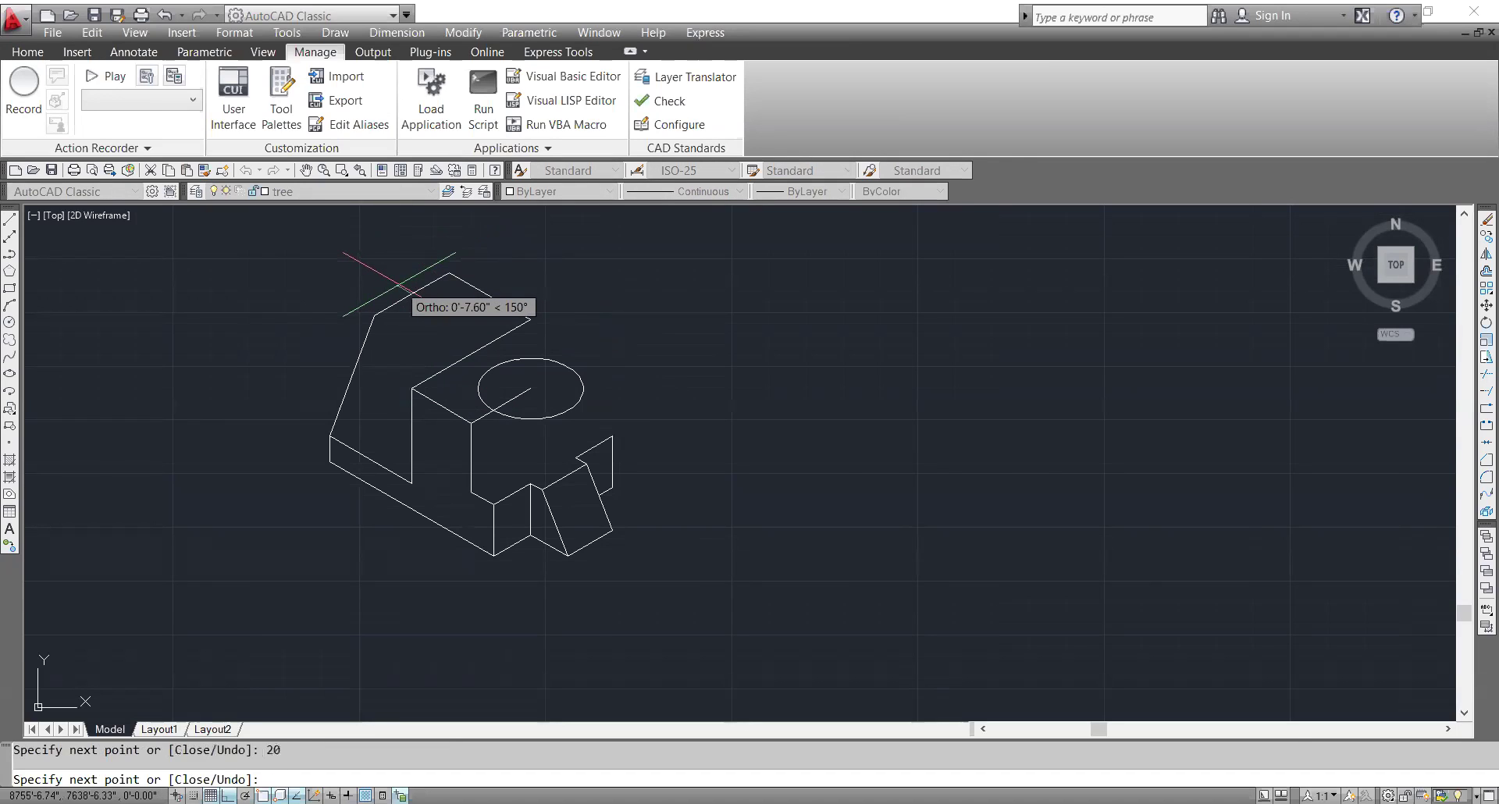
click(330, 436)
key(Escape)
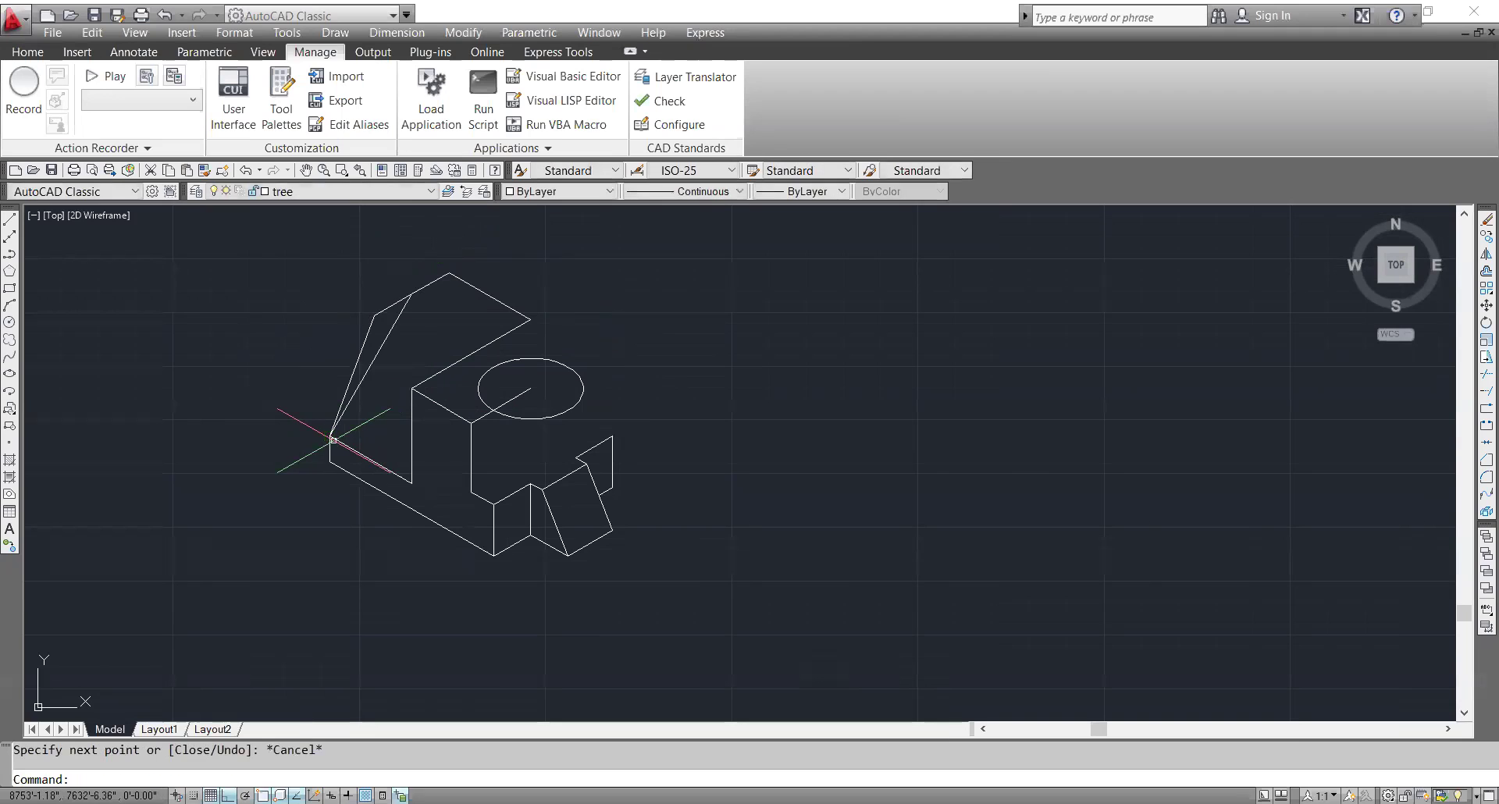
- Erase the old slanted edge and the old short top edge at its upper end
scroll(386, 312, up, 3)
click(382, 326)
click(344, 289)
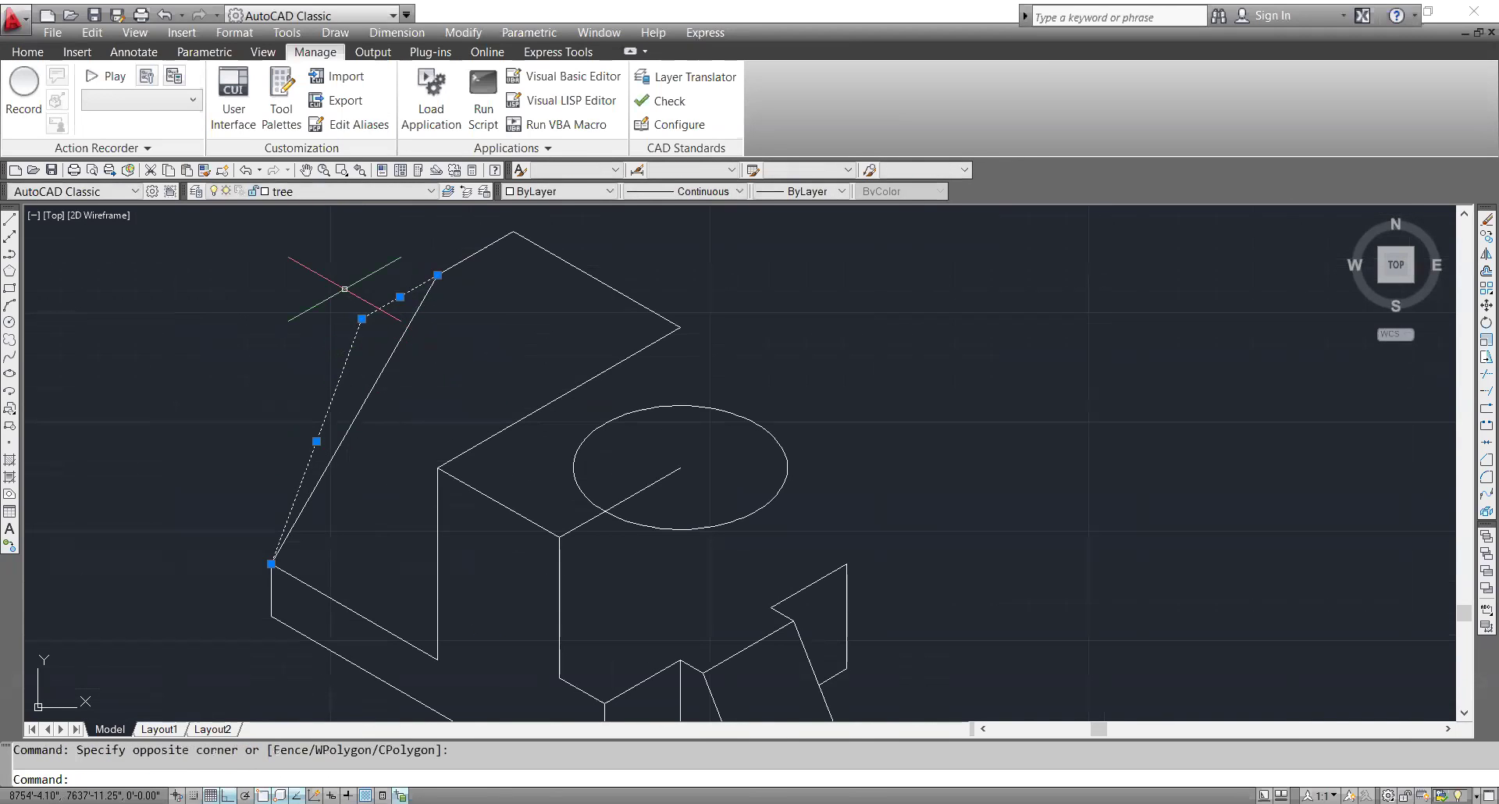
key(Delete)
scroll(437, 297, down, 4)
scroll(510, 303, up, 2)
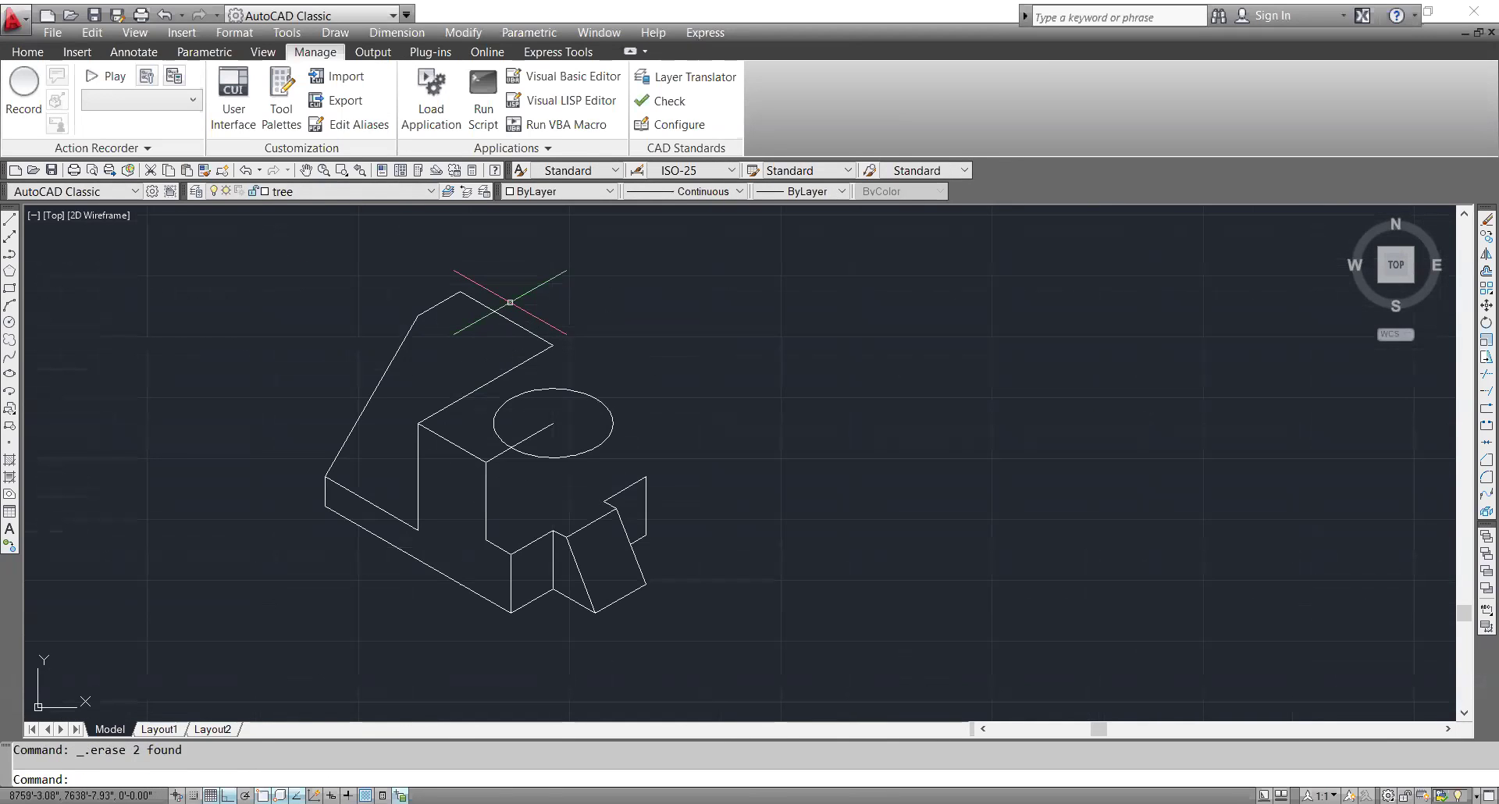
- Draw a line down to the right from the new slanted edge's upper end, crossing the 64 top edge
text(l)
key(Return)
click(419, 315)
key(Escape)
scroll(513, 381, up, 4)
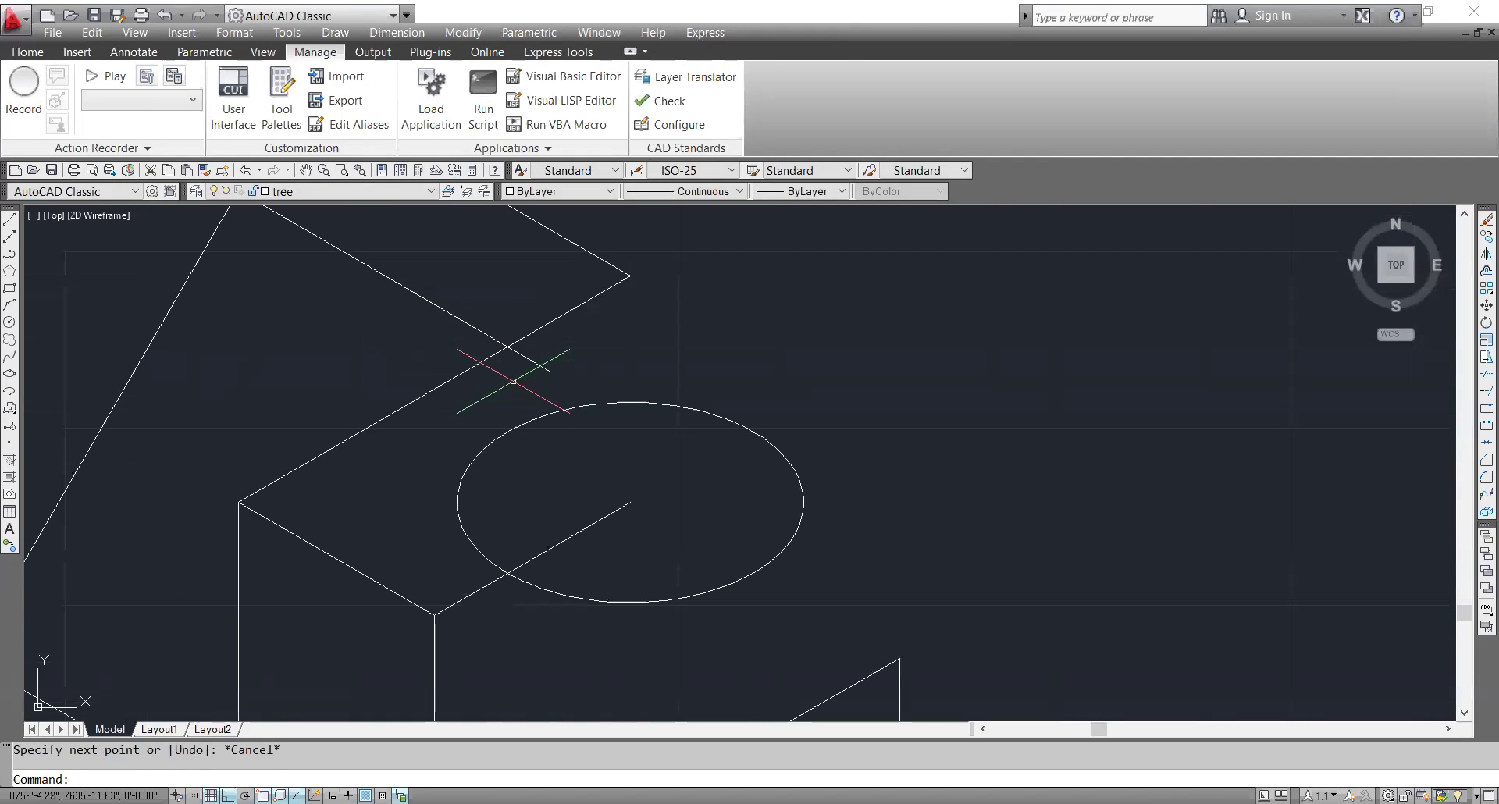
- Trim the new line's overhang and the part of the 64 edge beyond their intersection
text(tr)
key(Return)
click(546, 322)
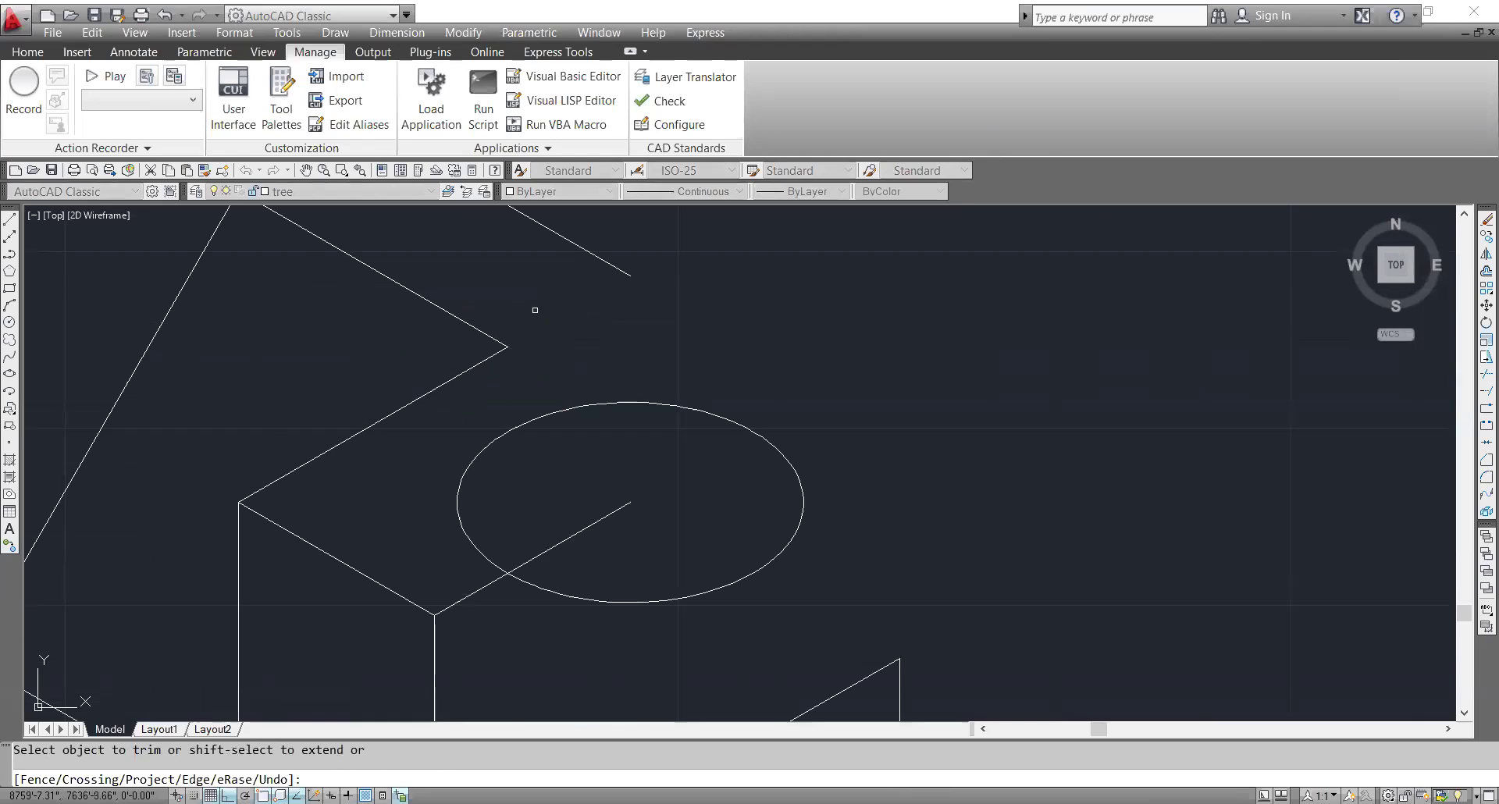
click(601, 383)
scroll(694, 402, down, 5)
right_click(703, 415)
click(730, 429)
key(Return)
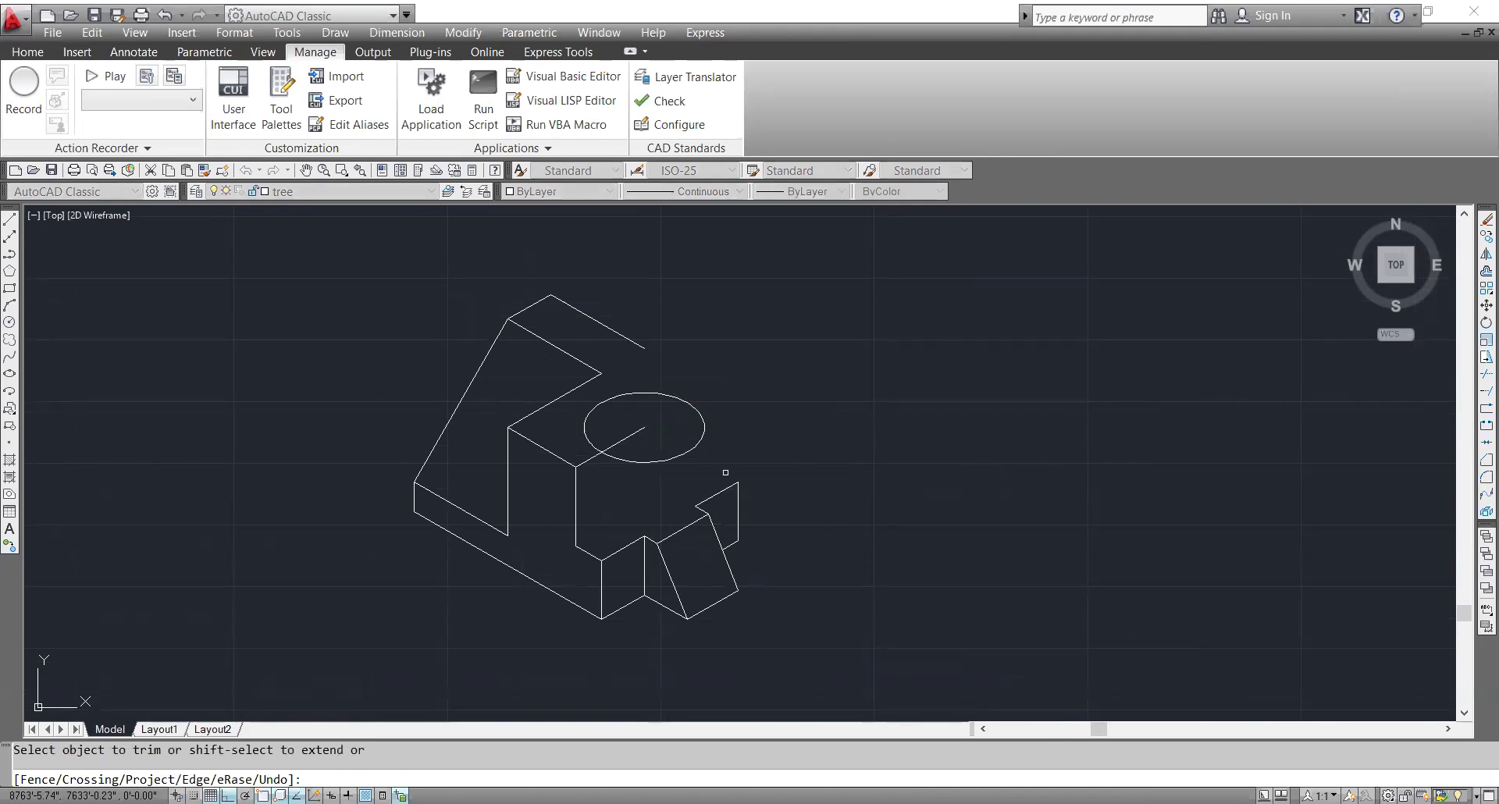
key(Escape)
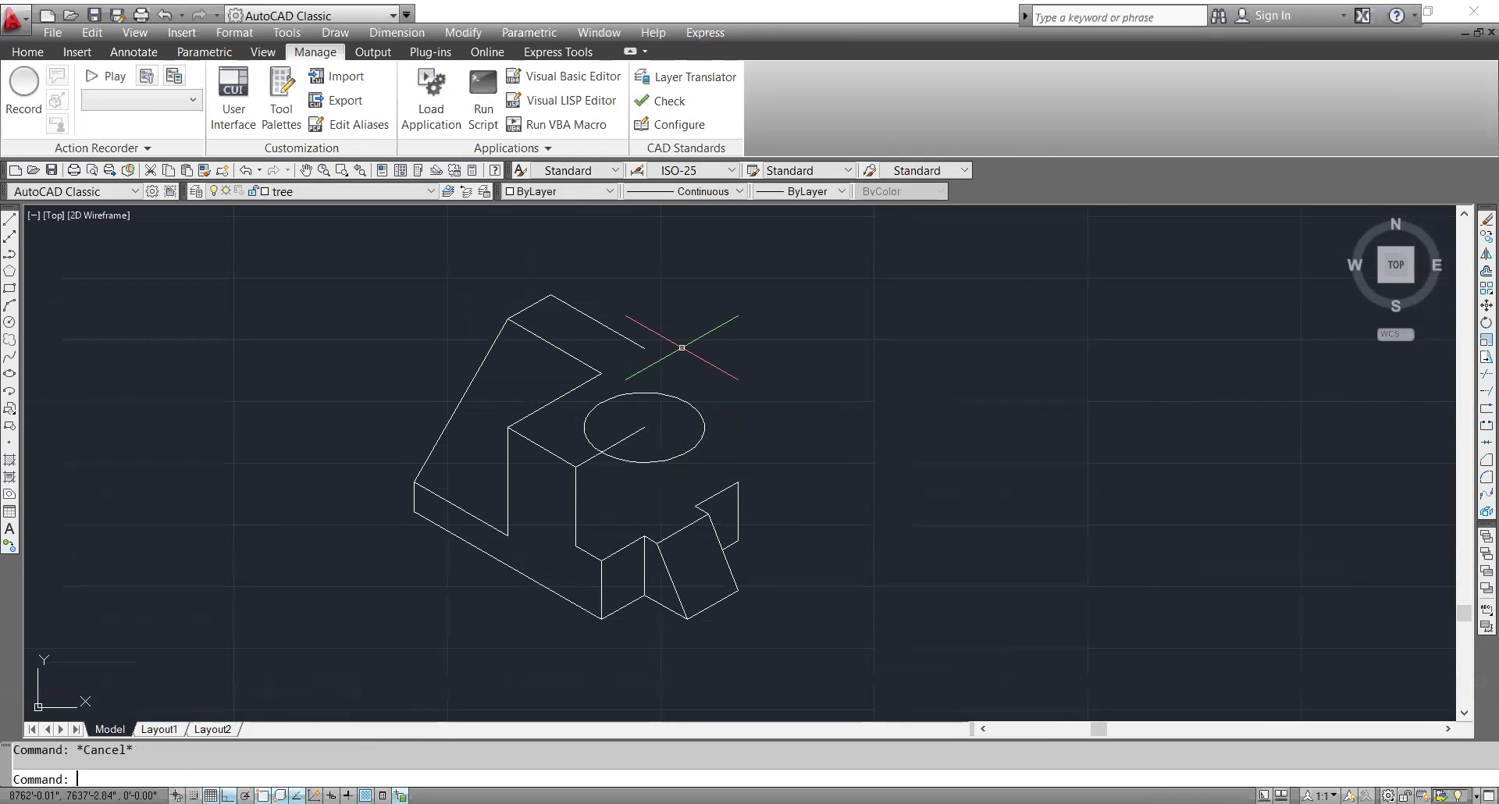
- Extend the back top edge with a 32 line down to the right, followed by a line down-left into the isocircle
text(l)
key(Return)
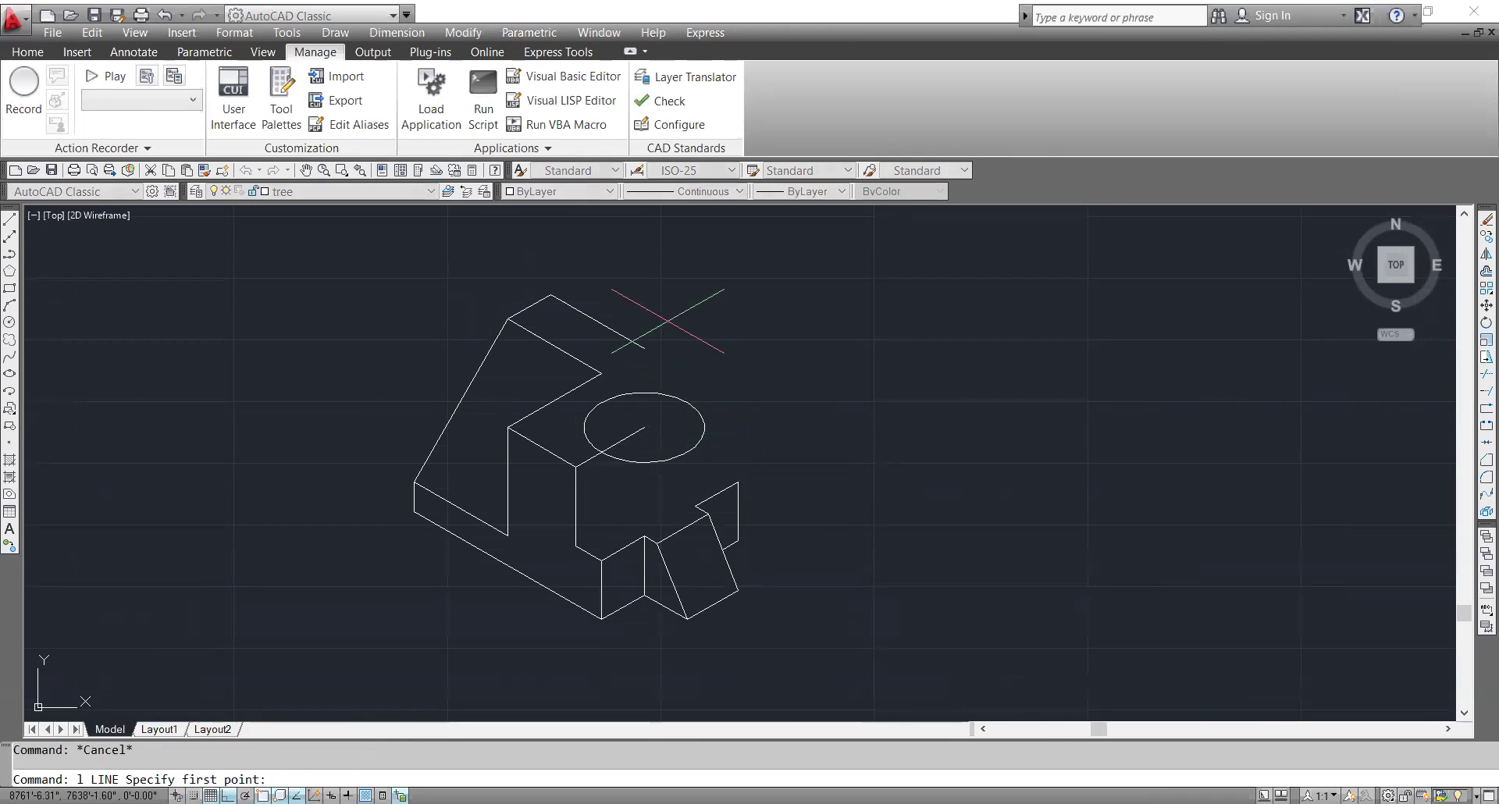
click(644, 347)
text(32)
key(Return)
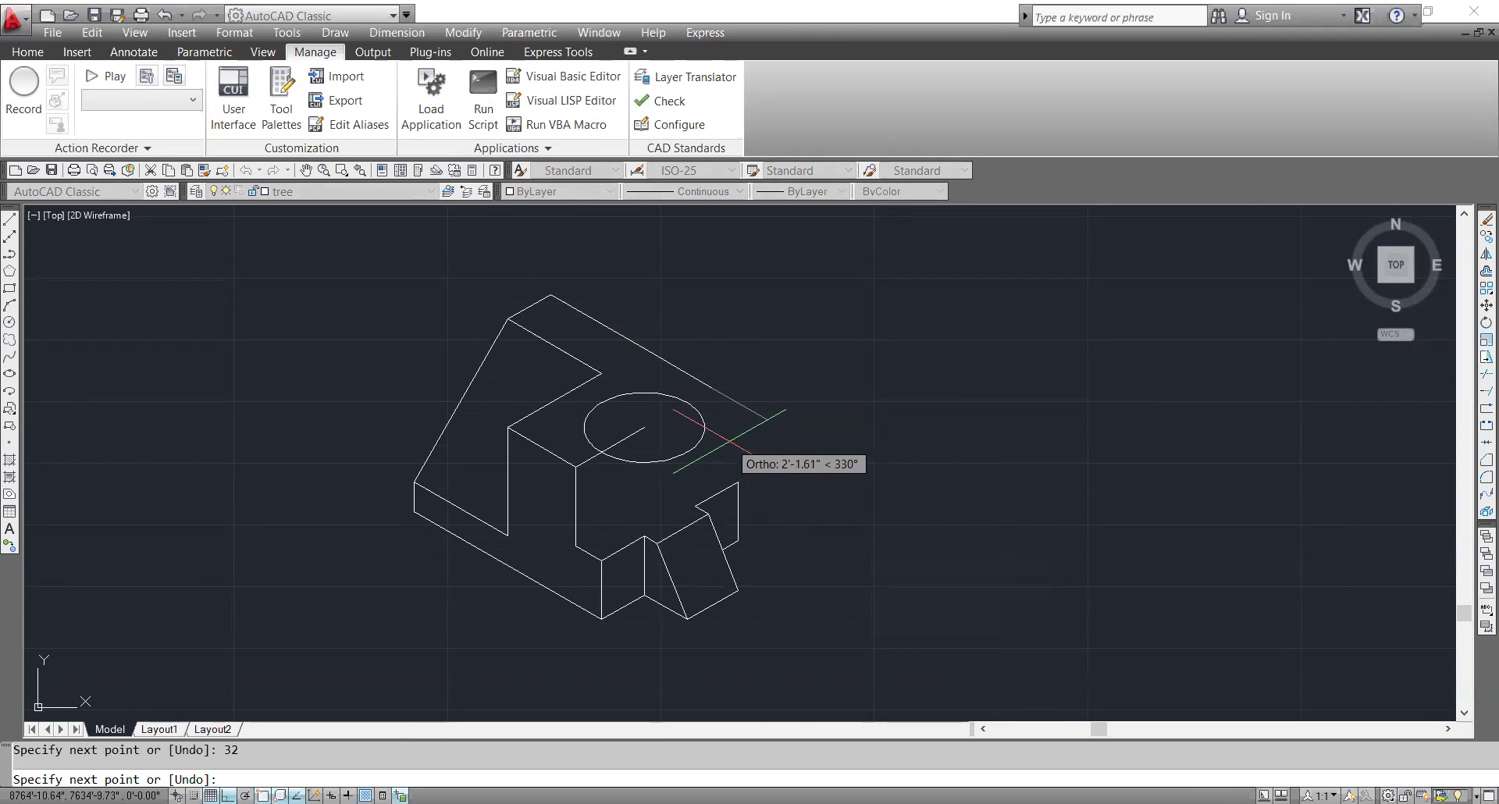
click(668, 414)
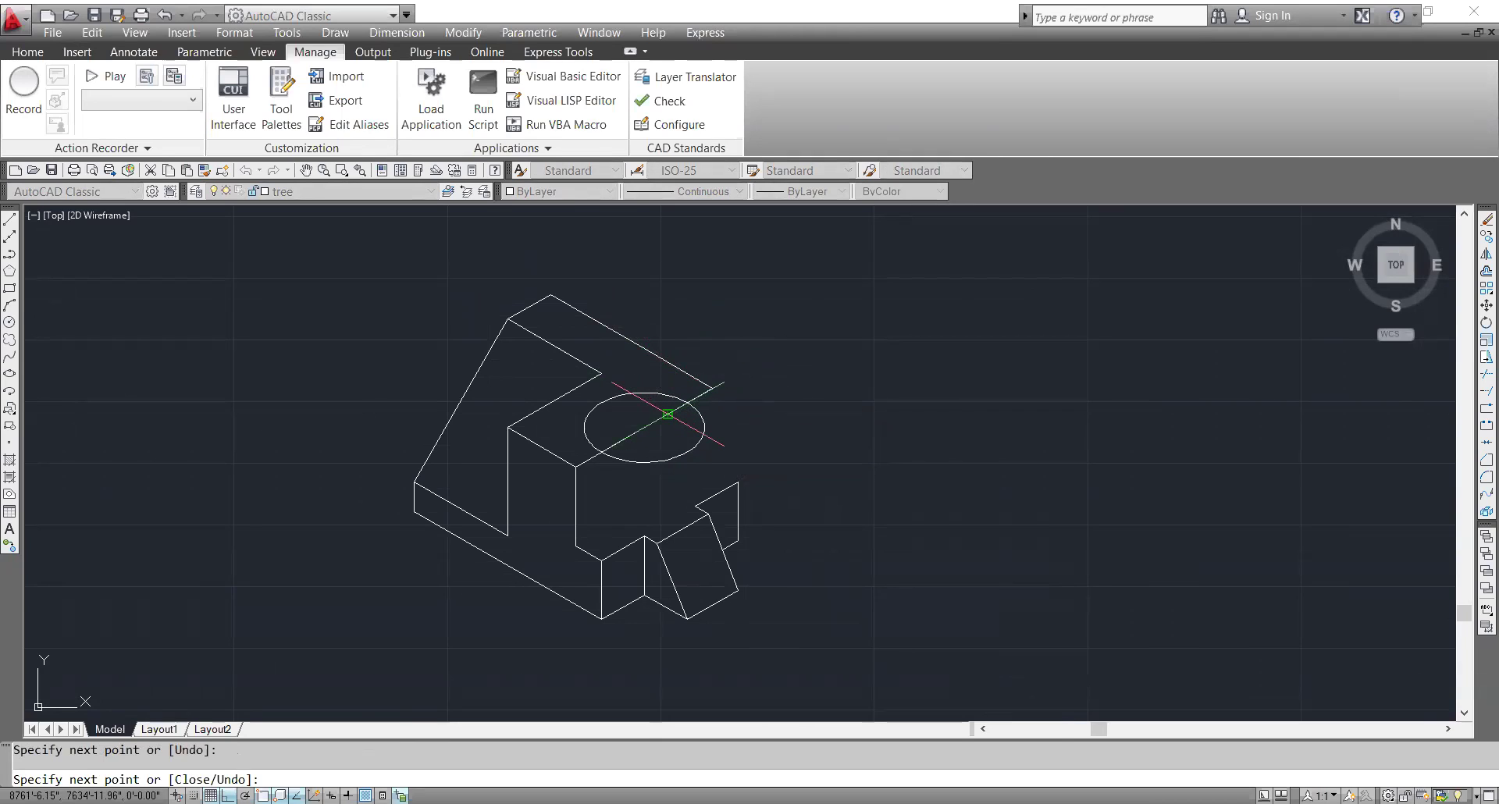
scroll(667, 414, up, 4)
key(Escape)
- Trim the isocircle's front half and remove the line segments left inside it
text(tr)
key(Return)
key(Return)
click(746, 497)
click(674, 404)
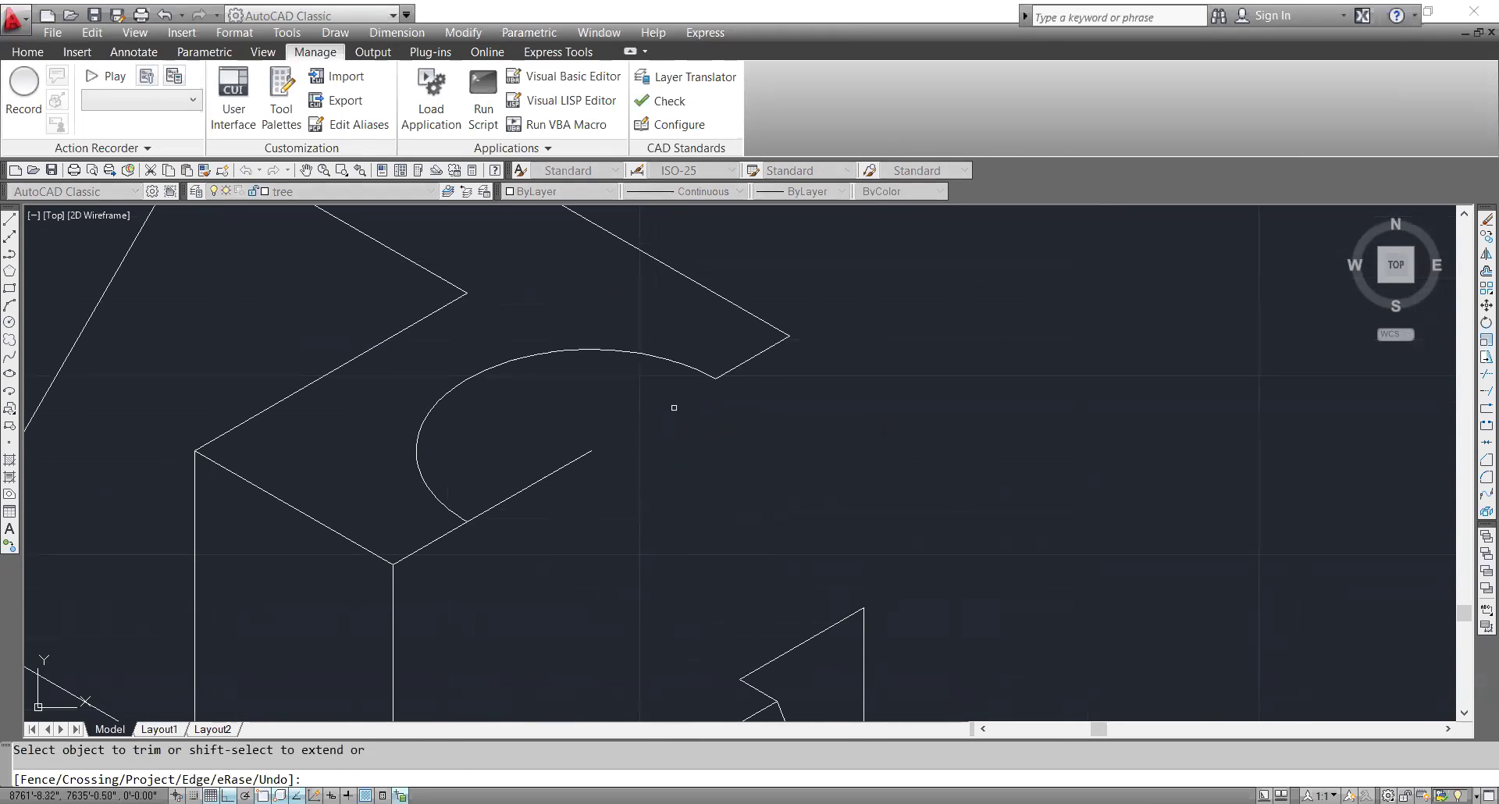
key(Escape)
drag(547, 450, 539, 480)
key(Delete)
scroll(621, 484, down, 4)
scroll(660, 450, up, 2)
key(Escape)
- On the right isoplane, draw the block's right end face 32 down, 12 down-left and back up to the arc's right end
text(l)
key(Return)
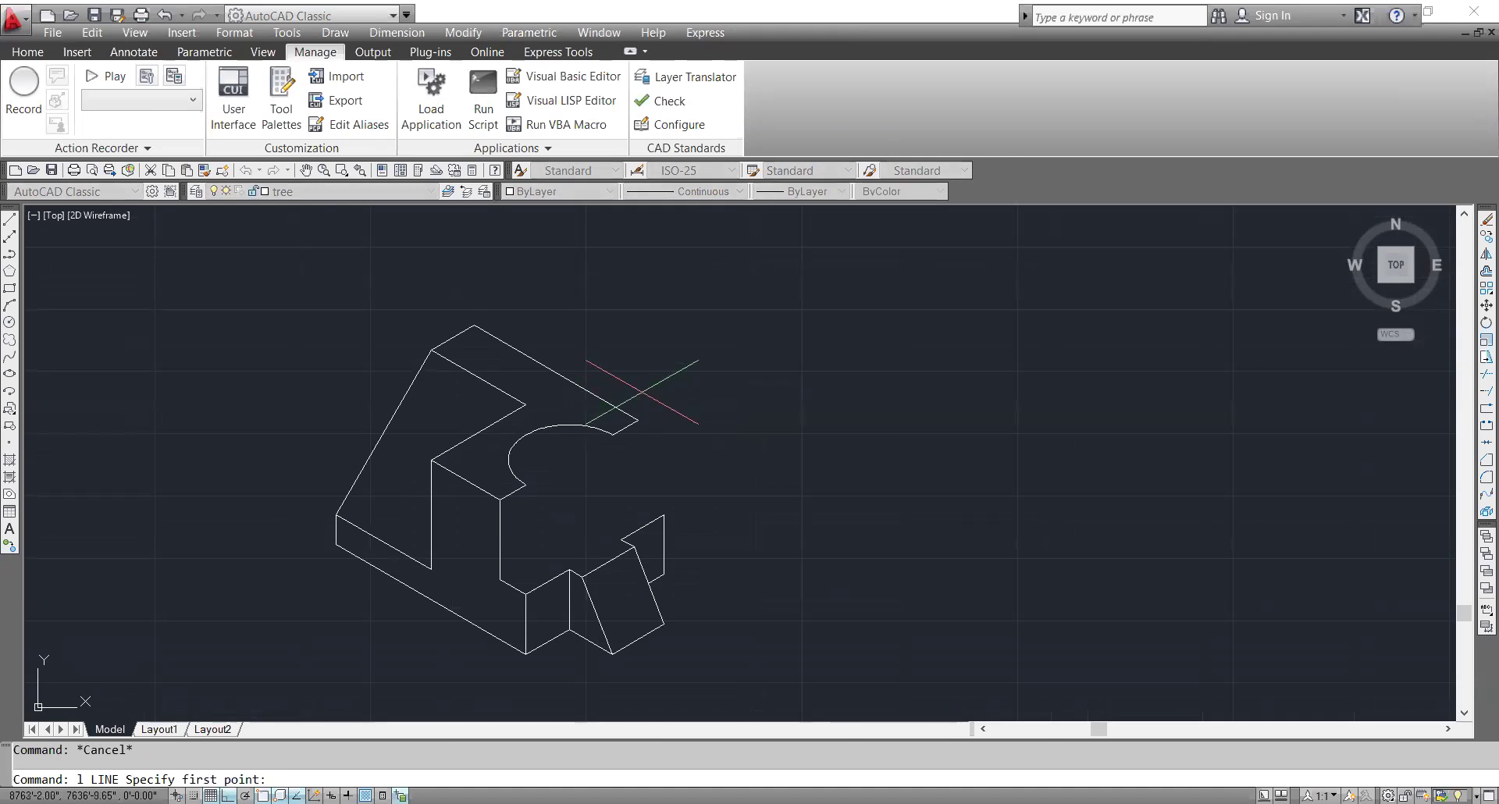
click(639, 420)
key(F5)
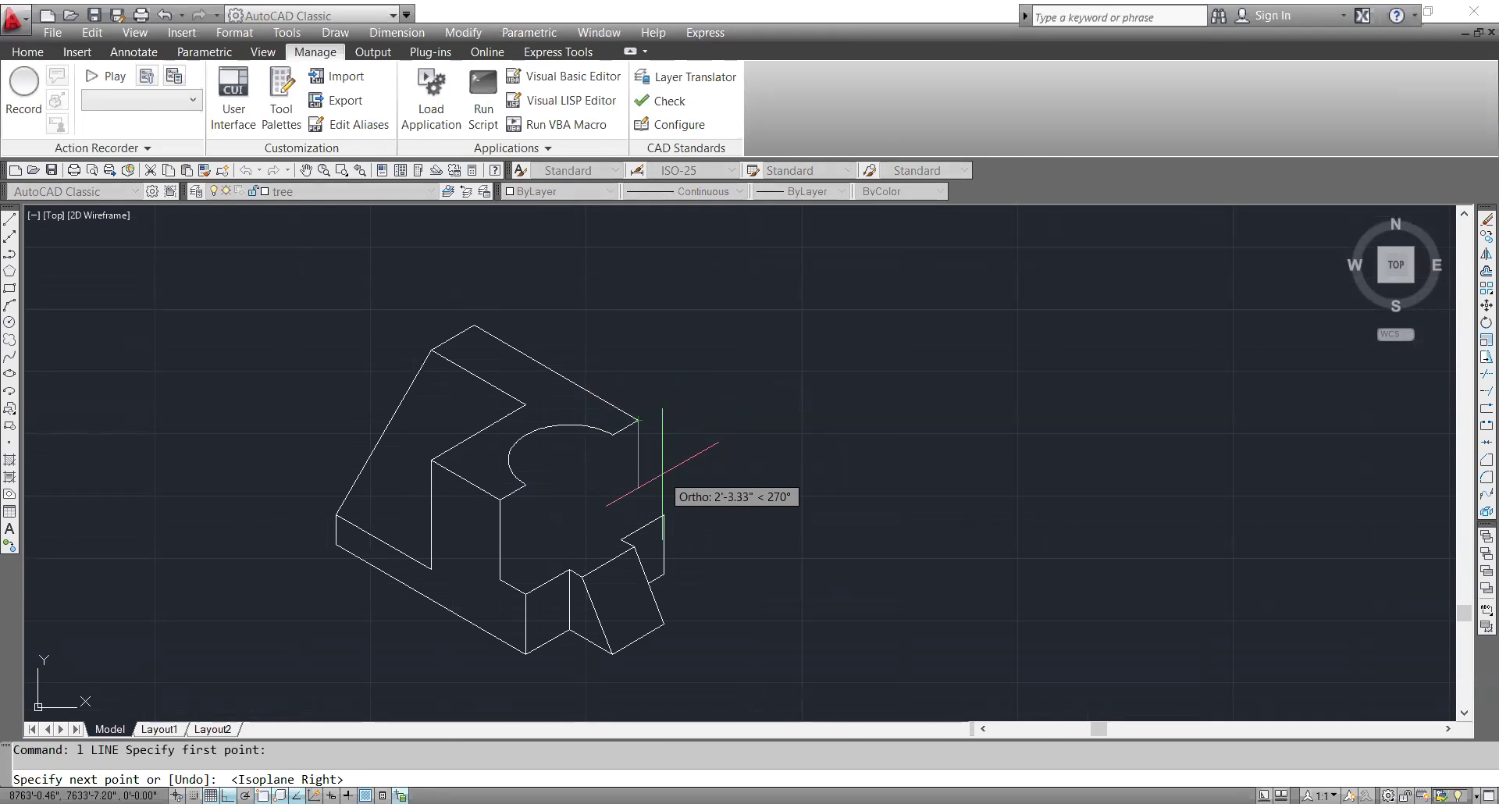
key(Return)
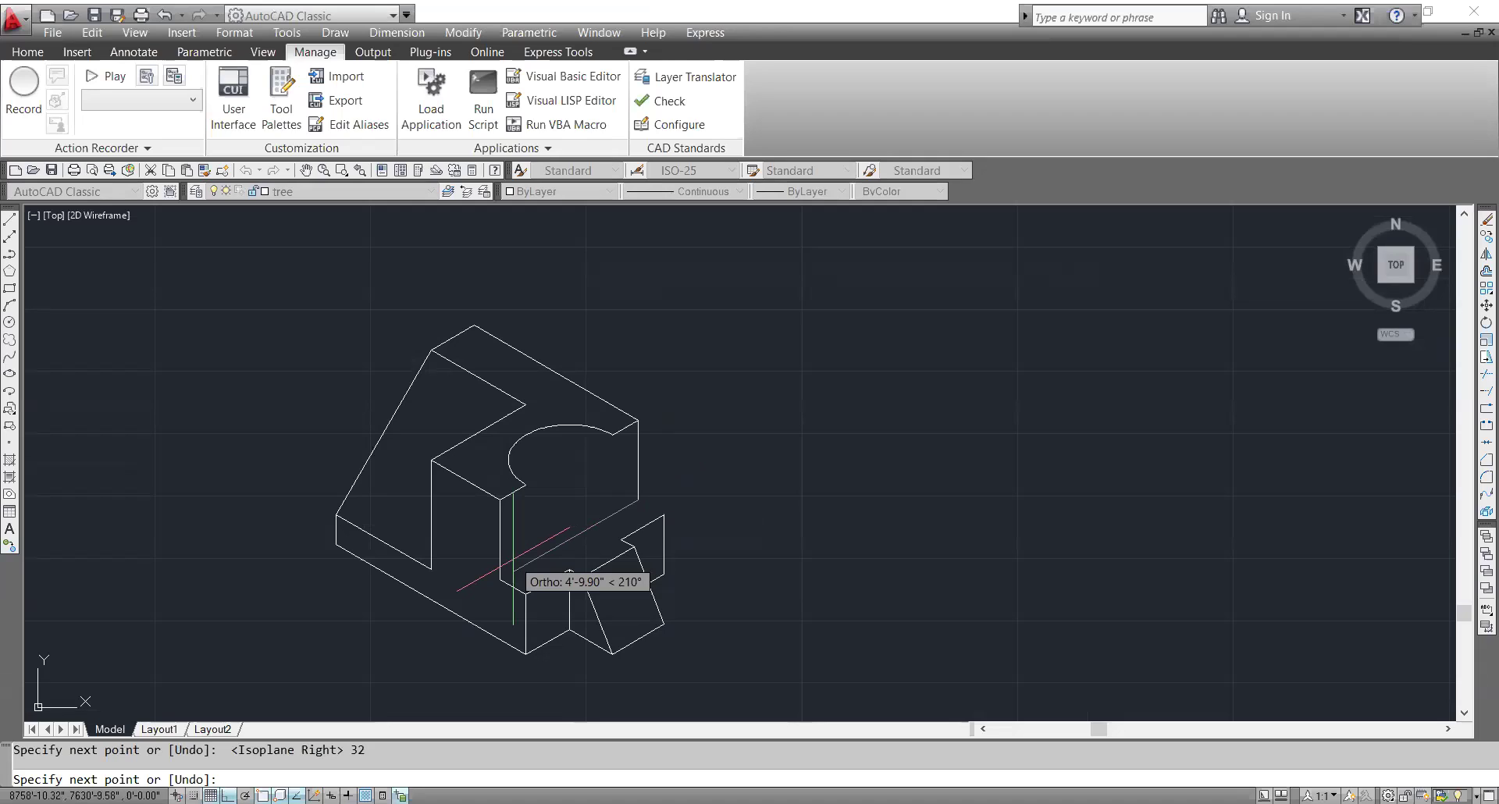
text(12)
key(Return)
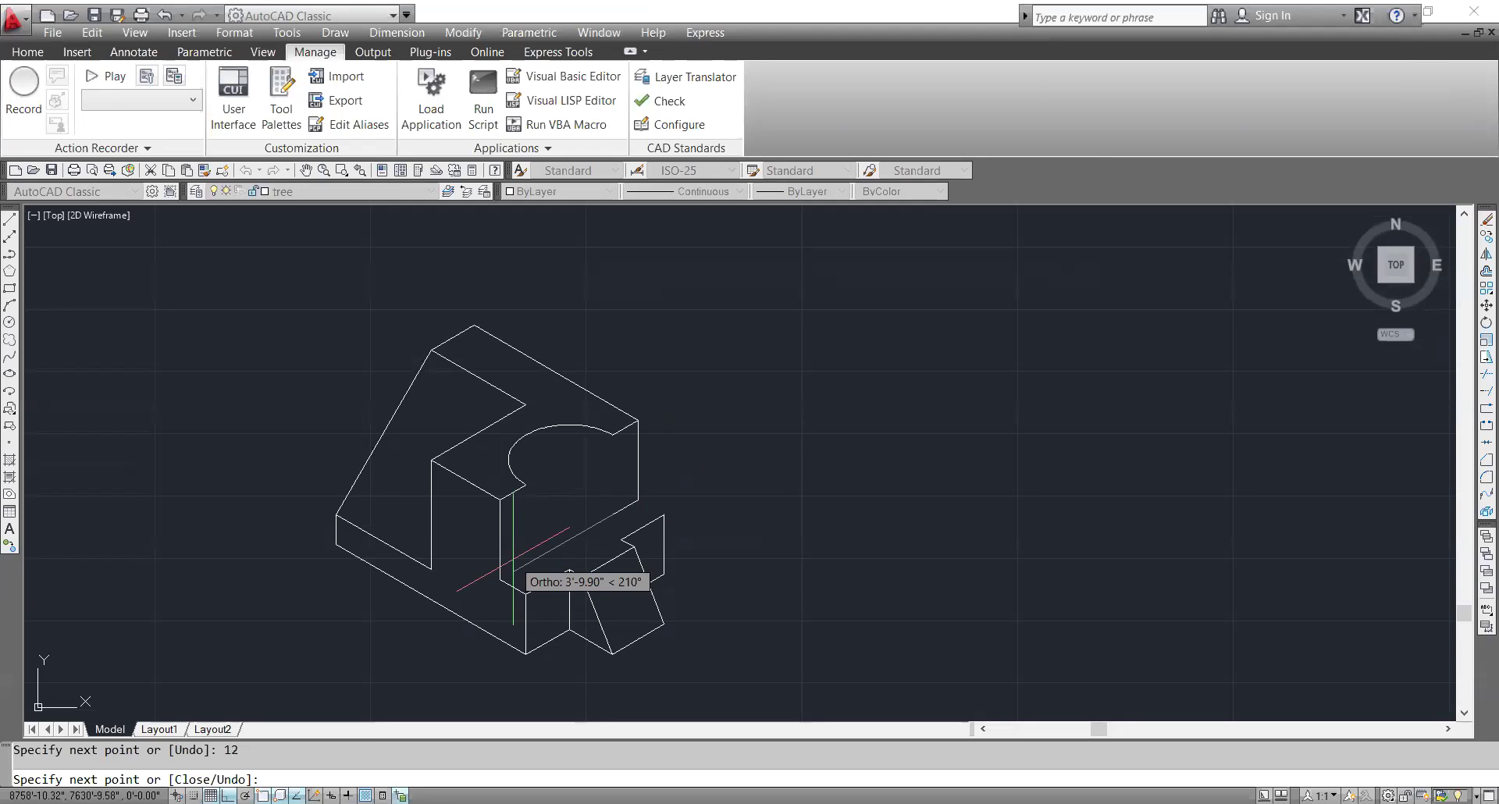
click(596, 432)
key(Return)
- Draw a vertical edge down from the arc's left end and join it to the front face's lower corner
key(Return)
click(525, 484)
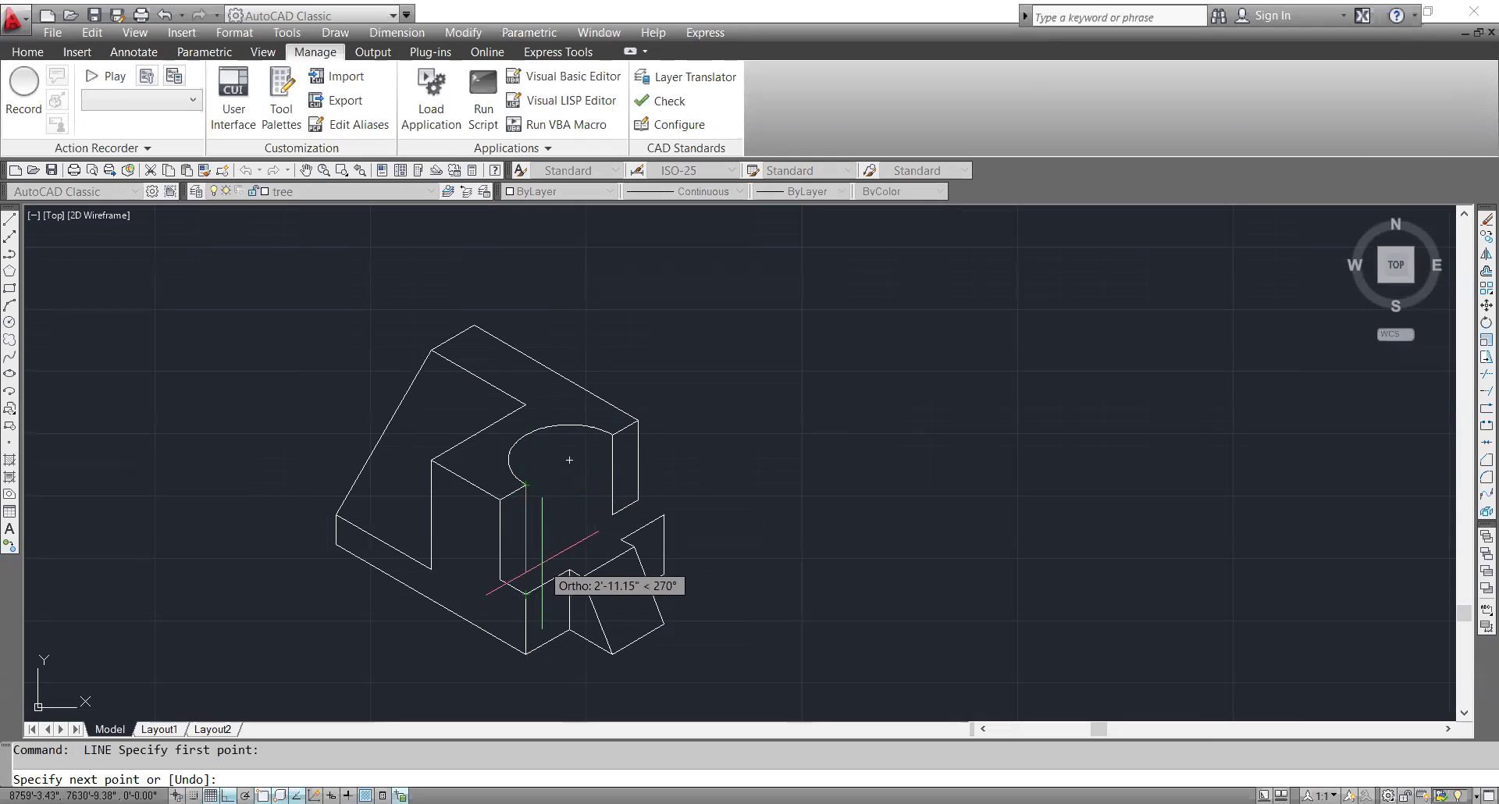
key(Return)
click(506, 586)
key(Escape)
- Copy the top arc from its left end down to the lower end of the new vertical edge
scroll(632, 461, up, 4)
click(456, 420)
click(422, 382)
text(co)
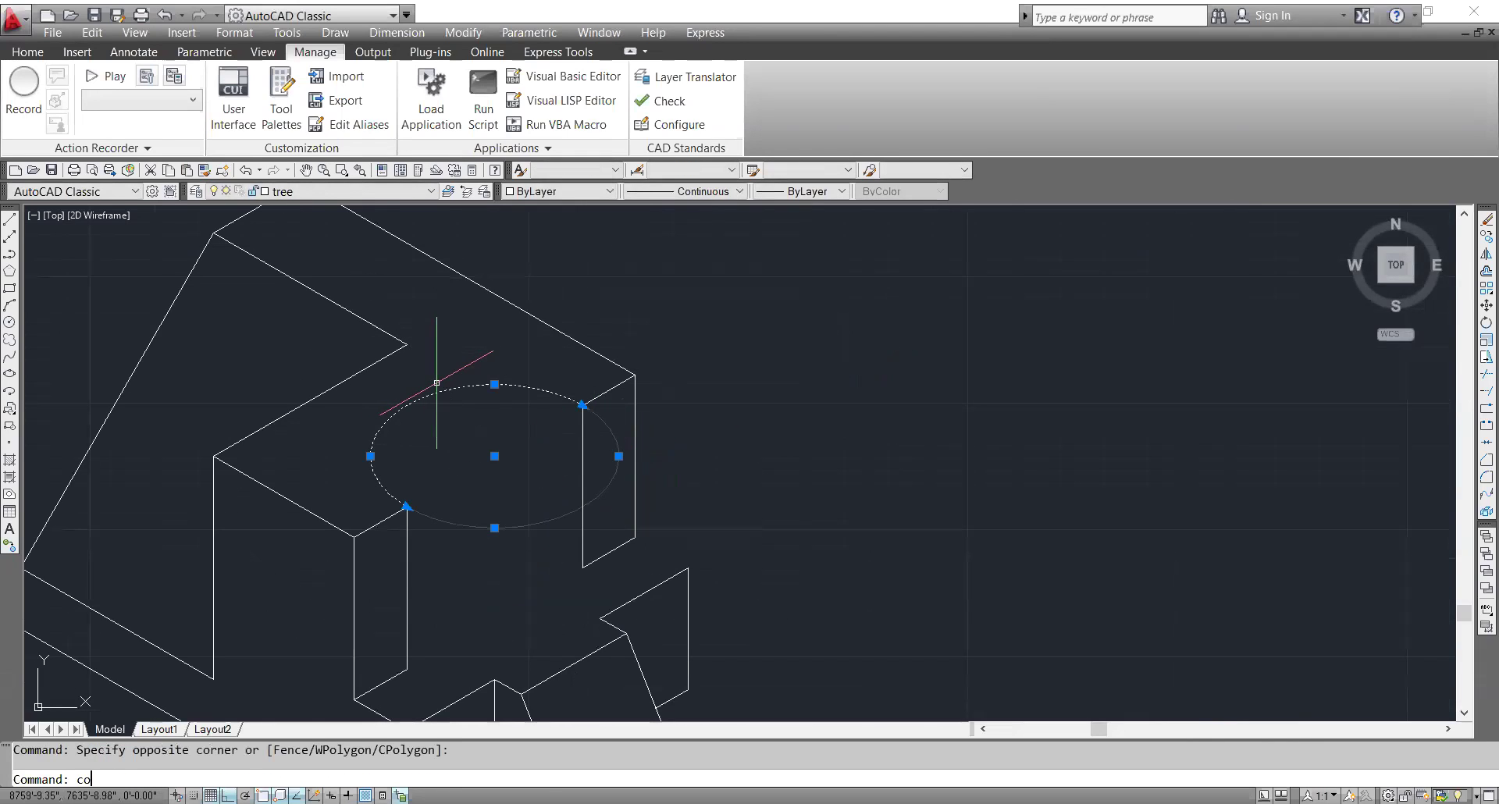
key(Return)
scroll(492, 452, down, 2)
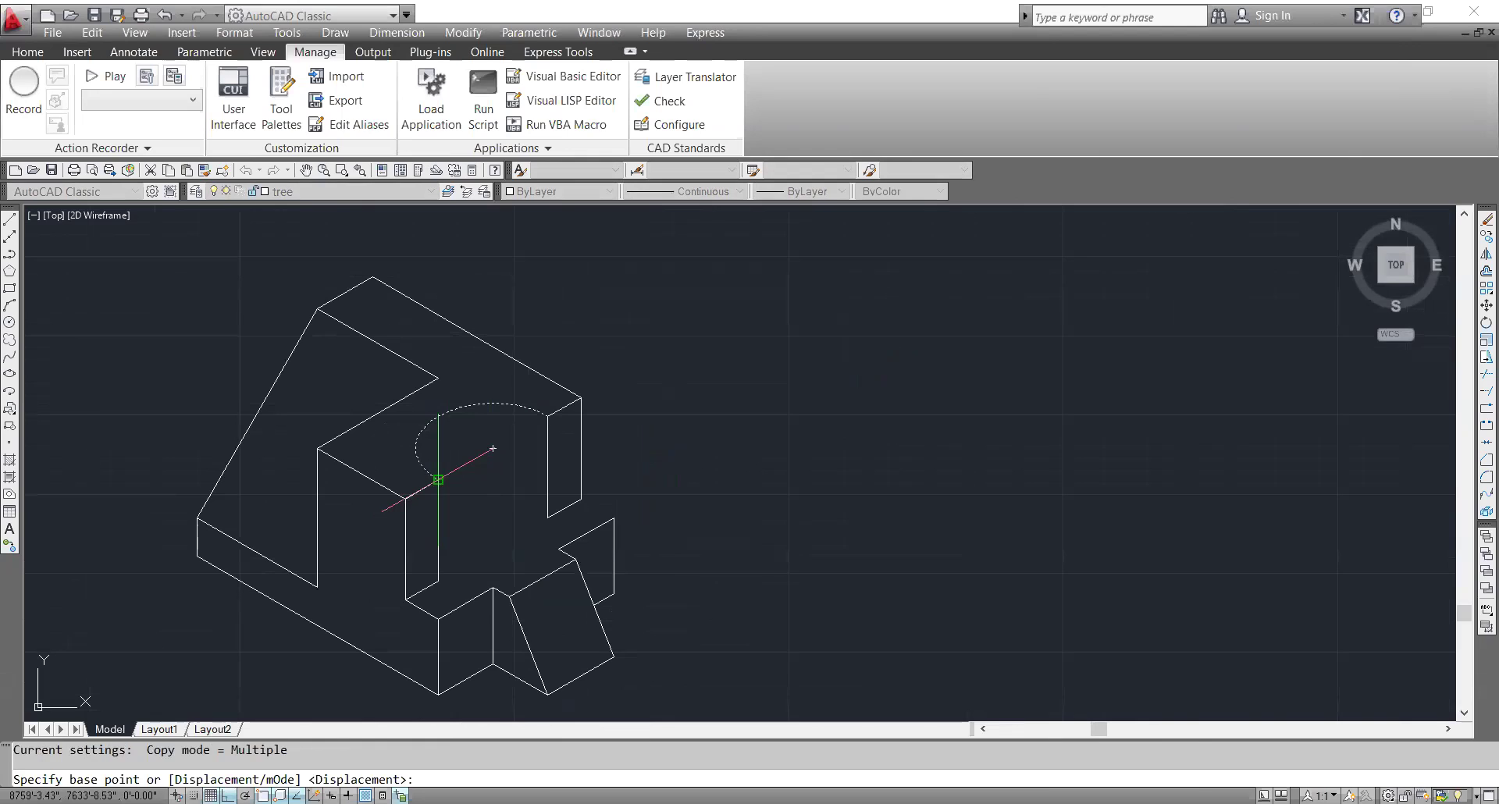
click(439, 479)
click(438, 581)
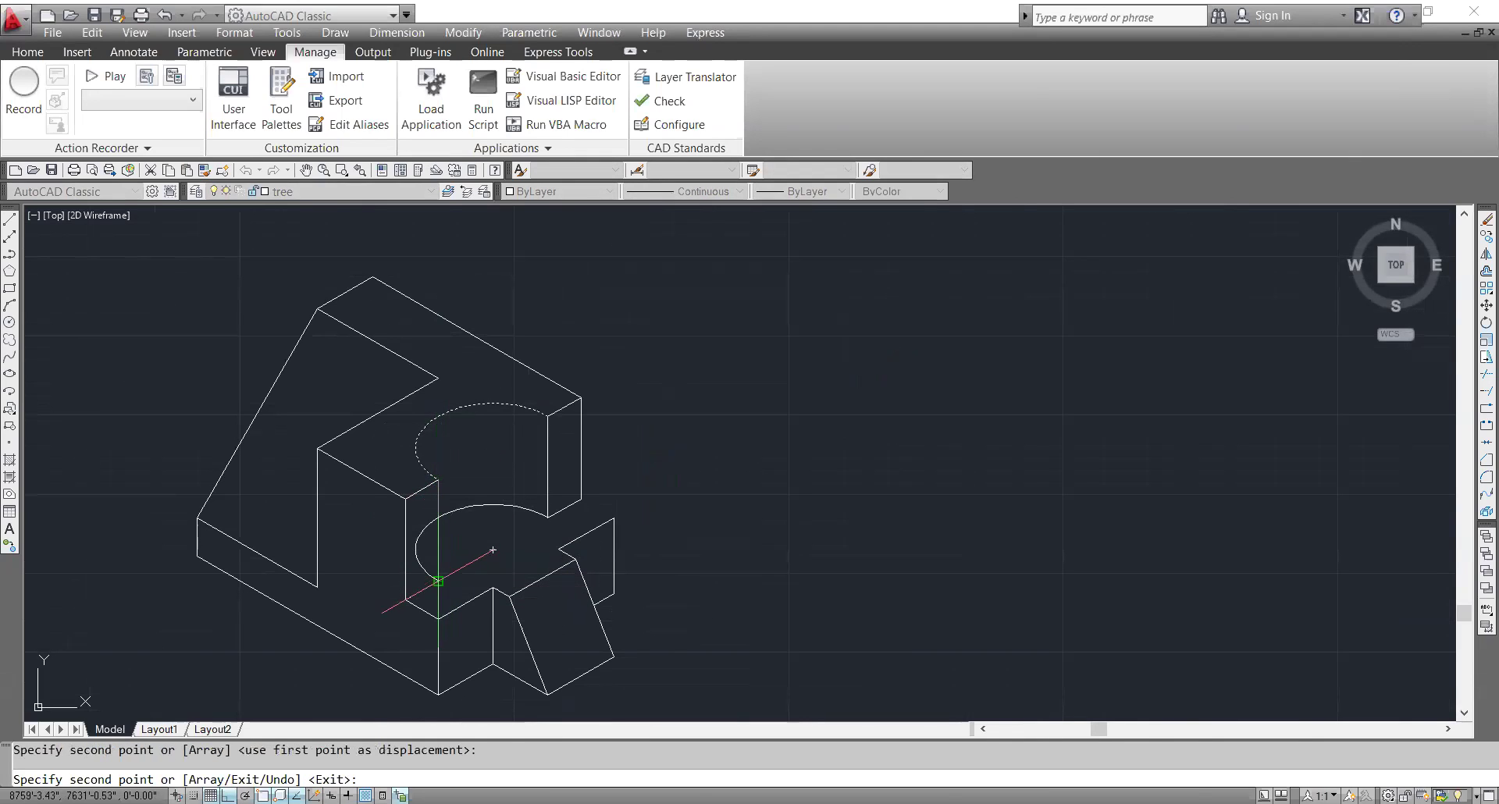
key(Escape)
scroll(468, 531, down, 3)
scroll(462, 513, up, 2)
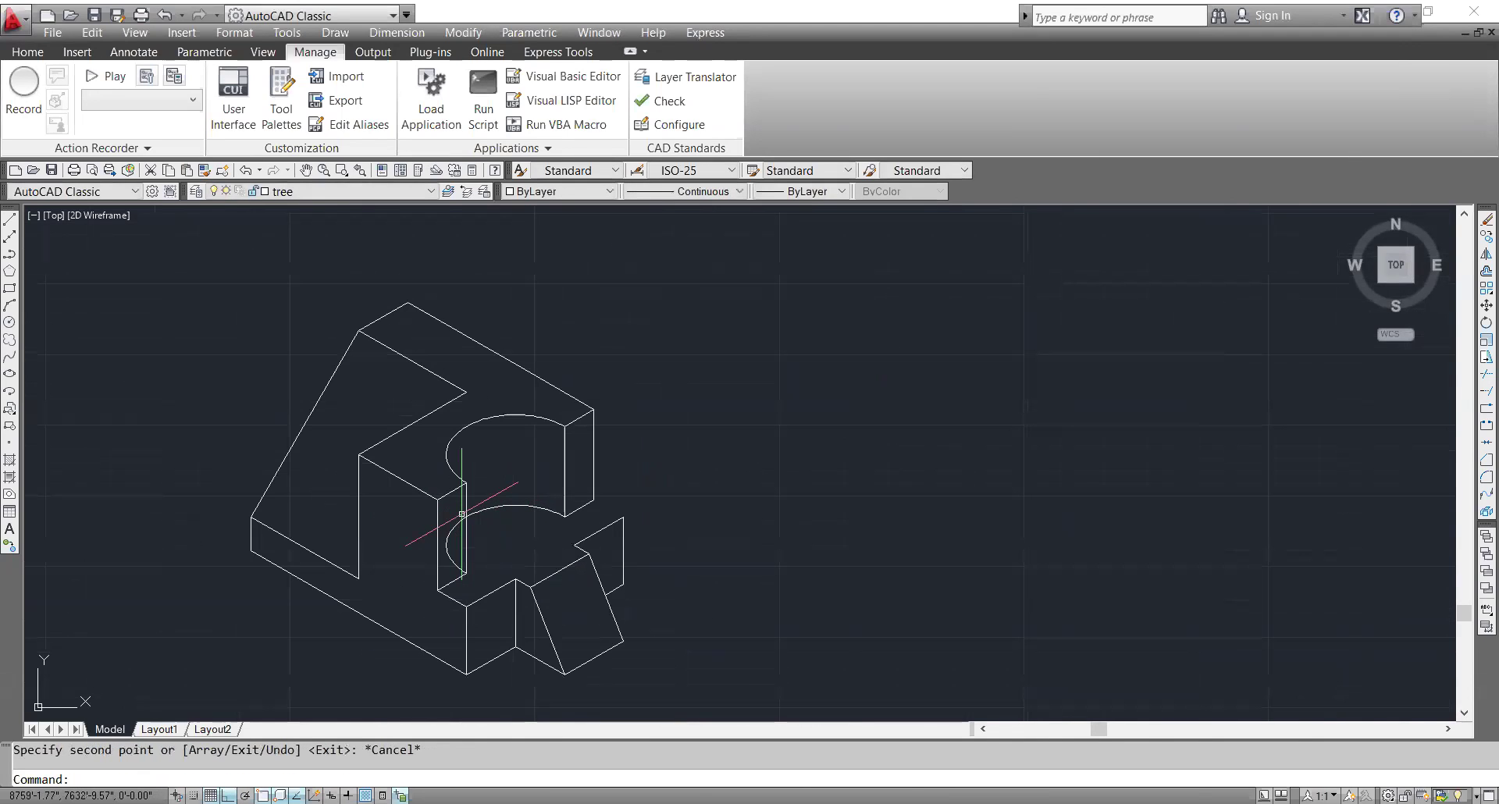
- Trim the part of the lower arc hidden behind the front end face
text(tr)
key(Return)
scroll(453, 536, up, 3)
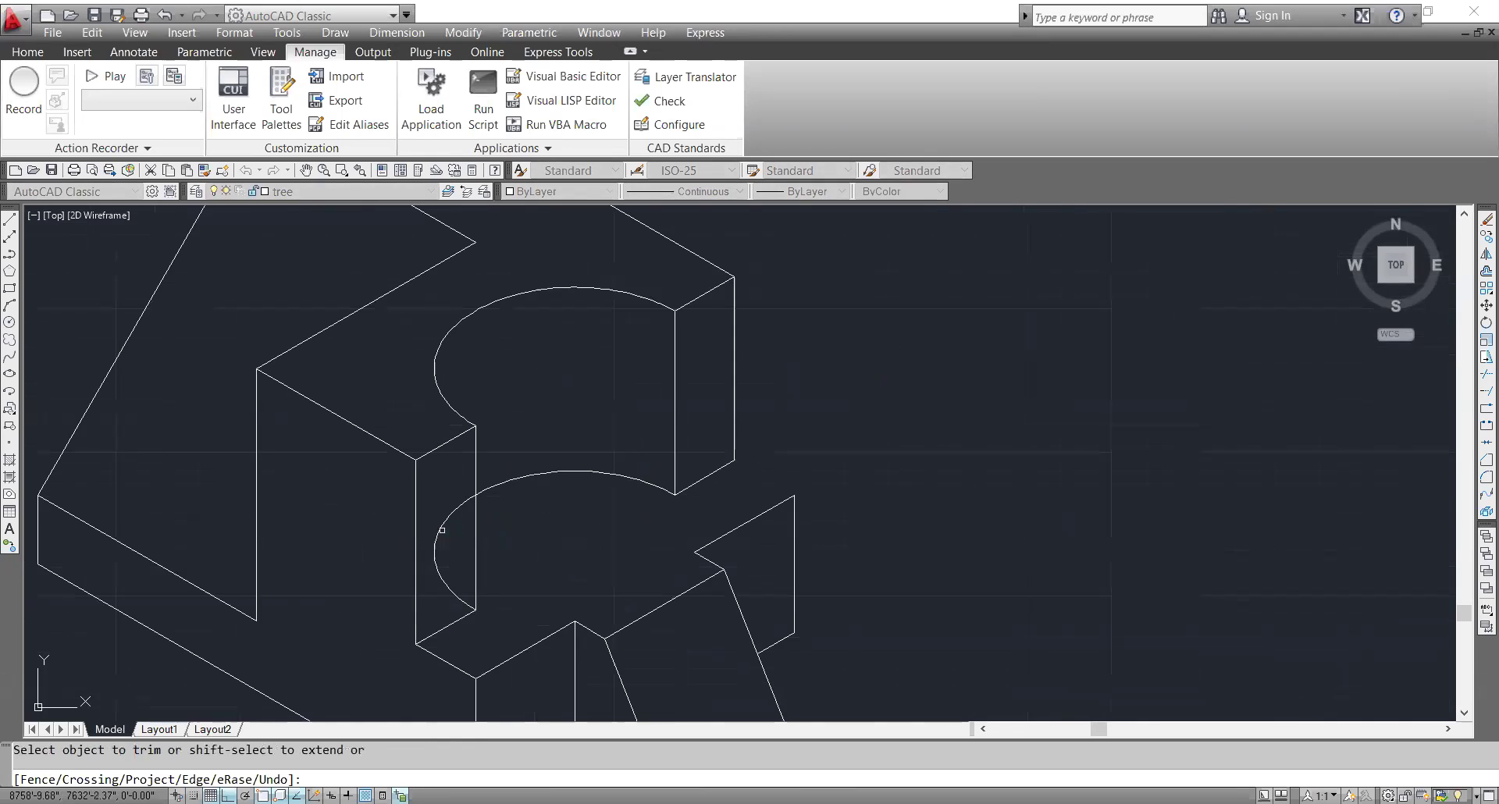
key(Escape)
scroll(441, 526, down, 6)
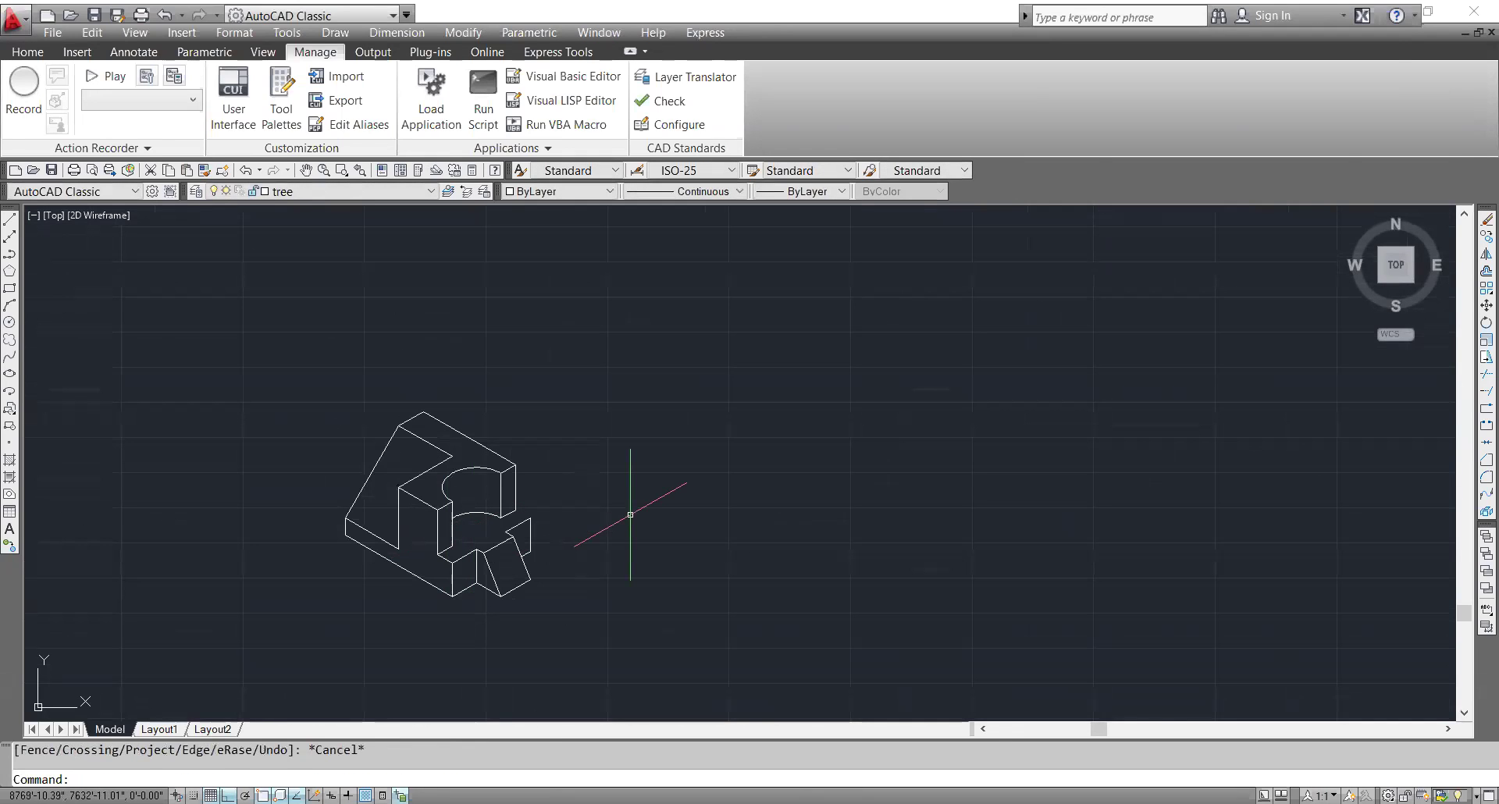
scroll(478, 522, up, 5)
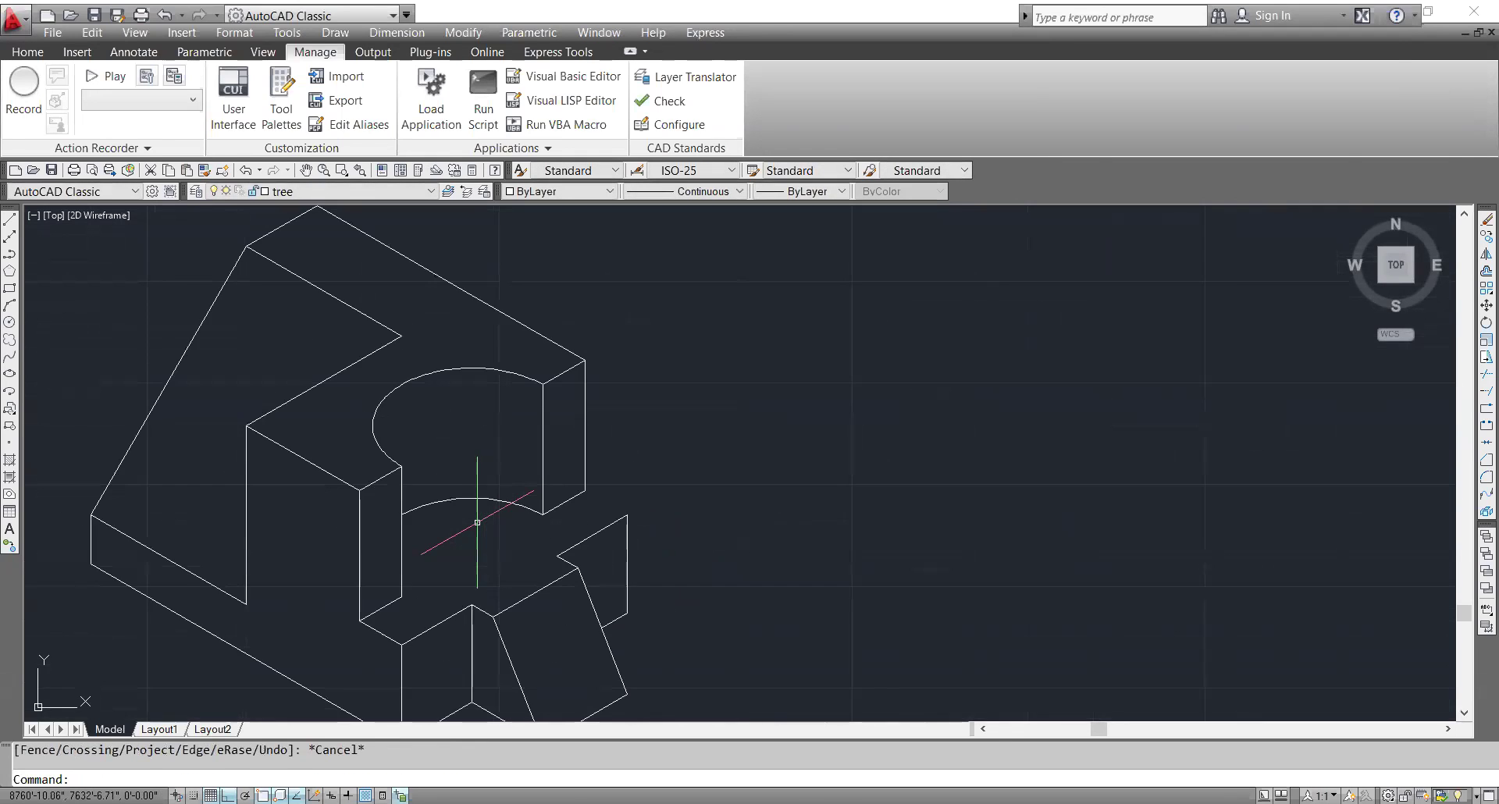
- Draw the missing base top edge from its right top corner to the raised block's lower right corner
text(l)
key(Return)
click(627, 515)
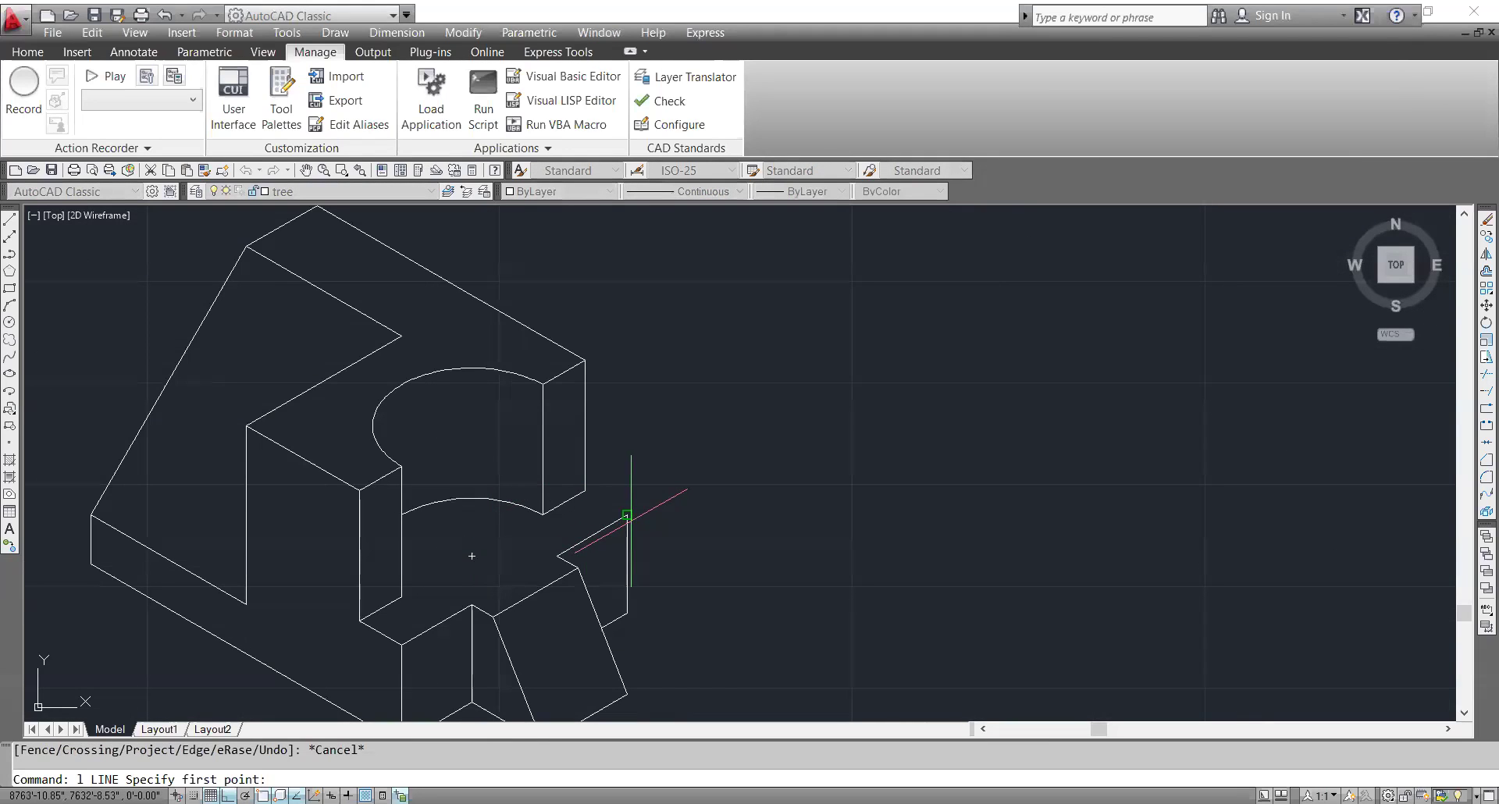
click(584, 492)
key(Escape)
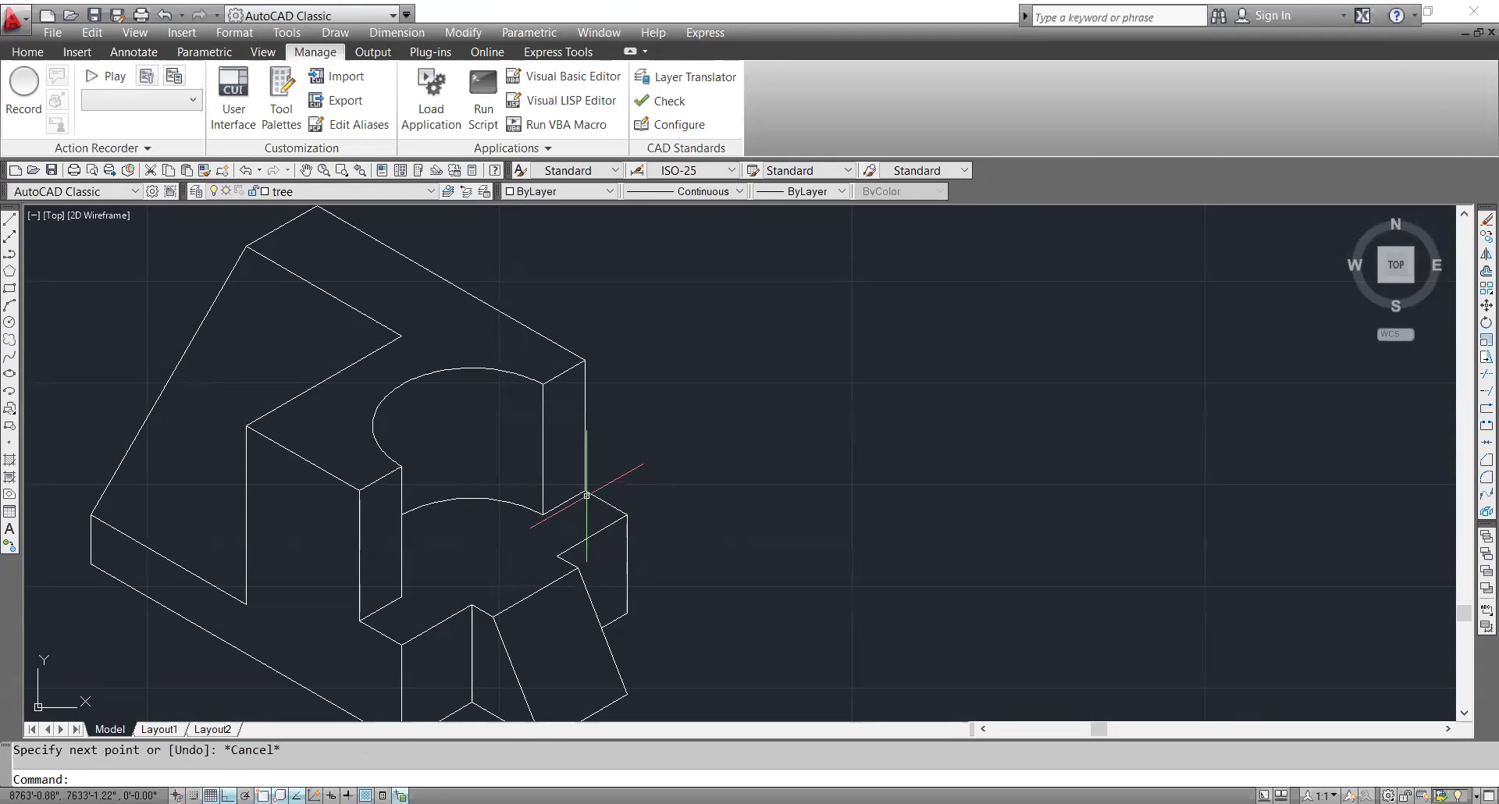
scroll(778, 510, down, 4)
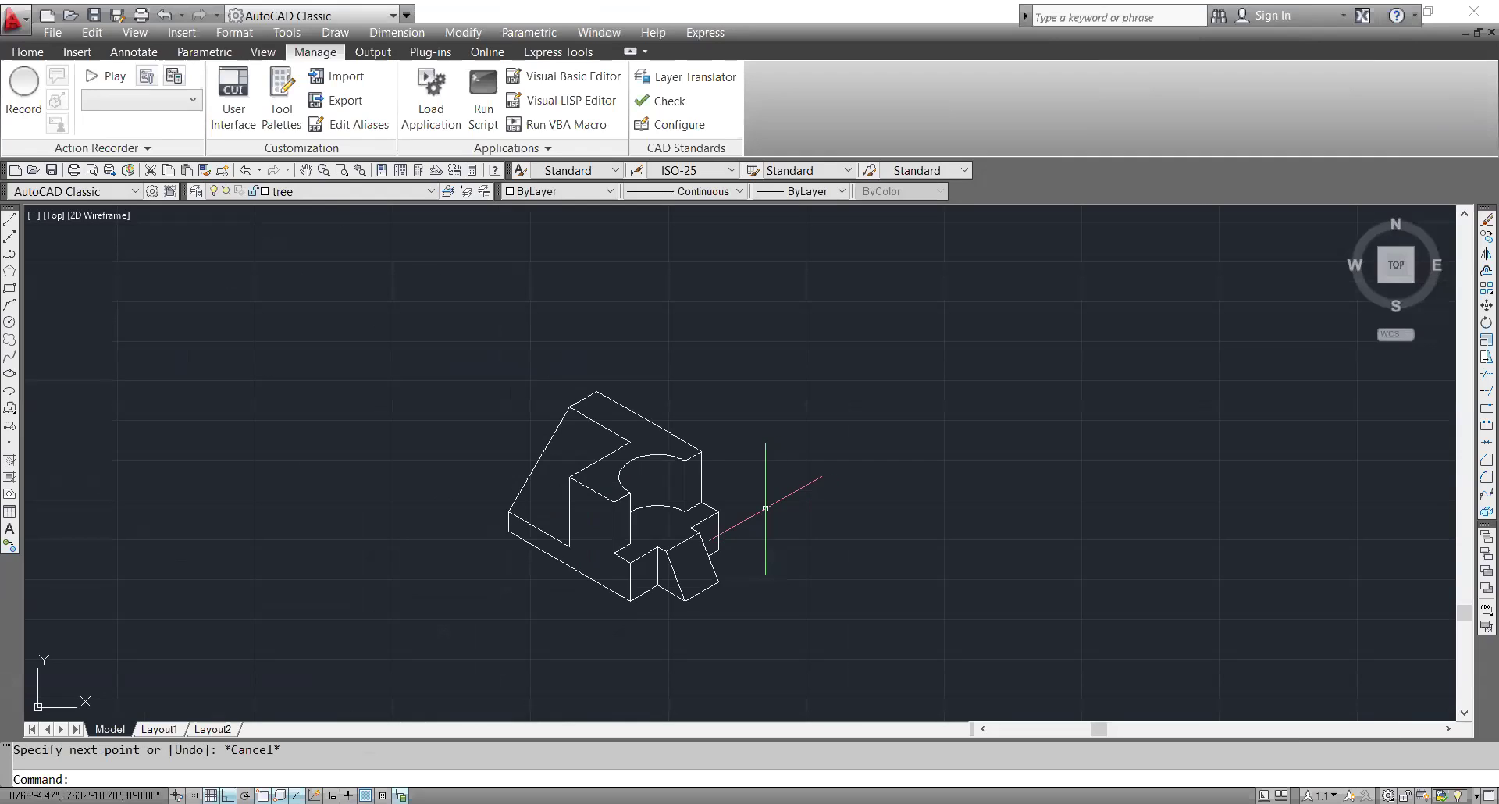
scroll(698, 528, up, 2)
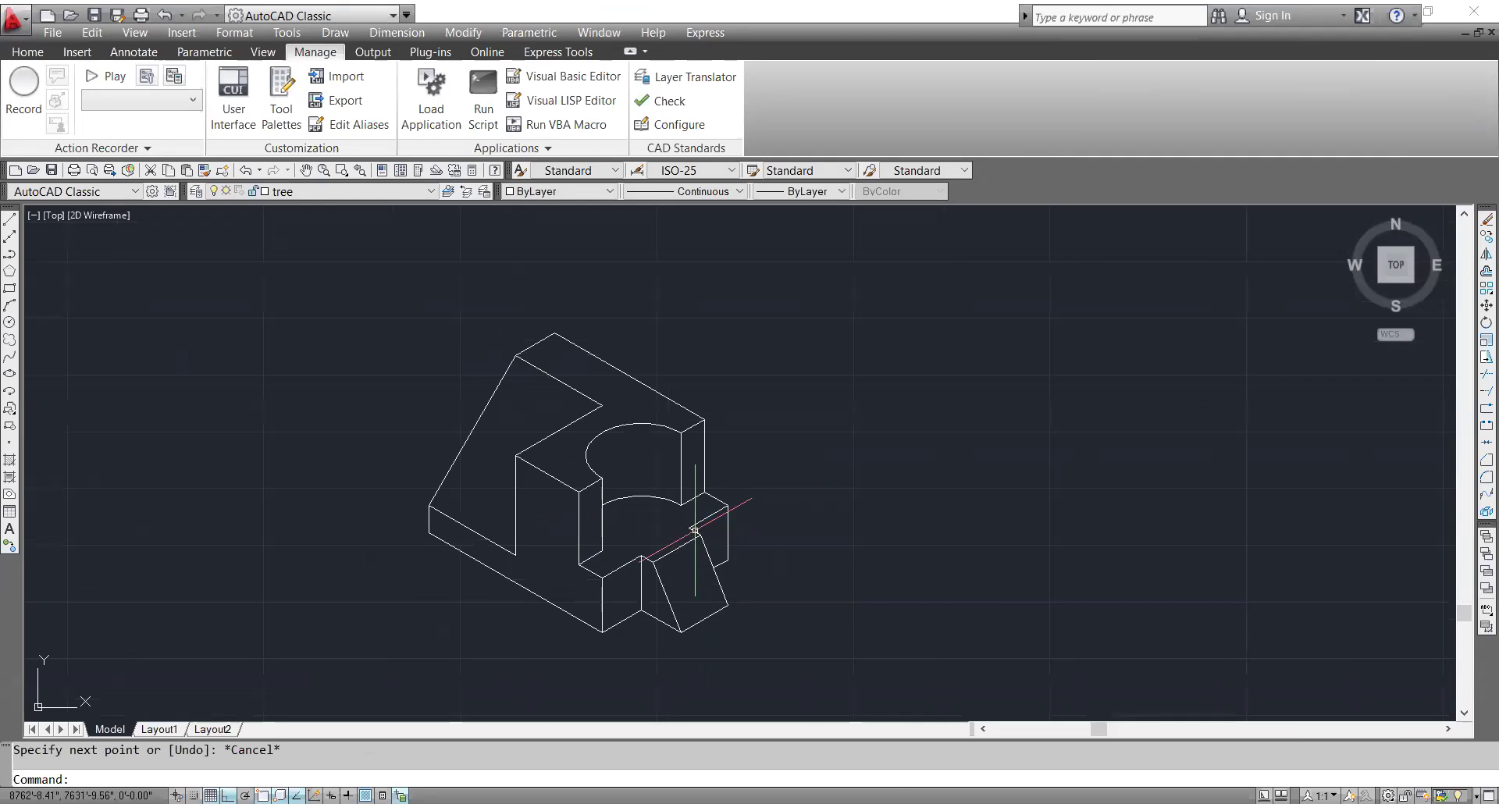
key(Escape)
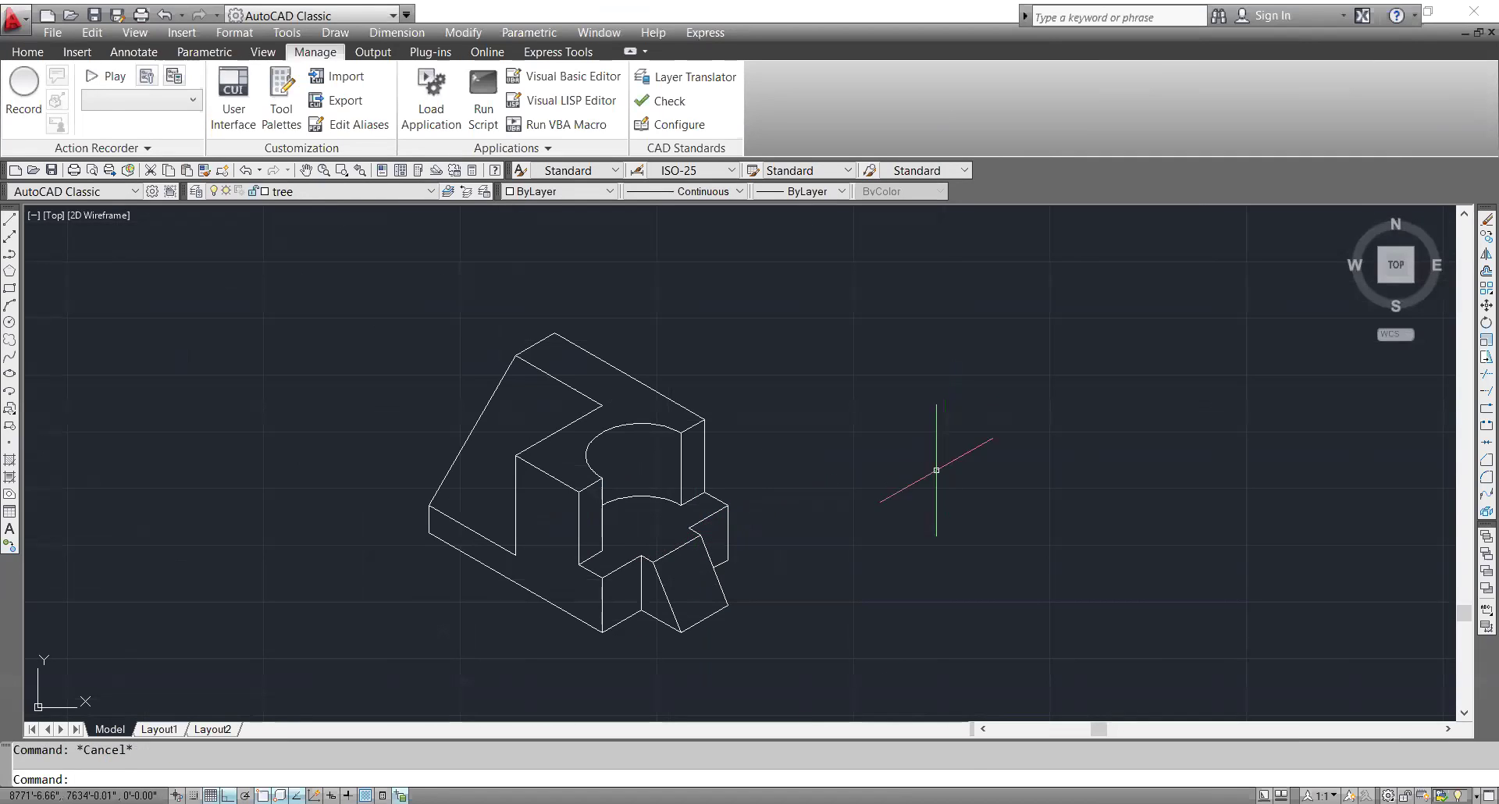